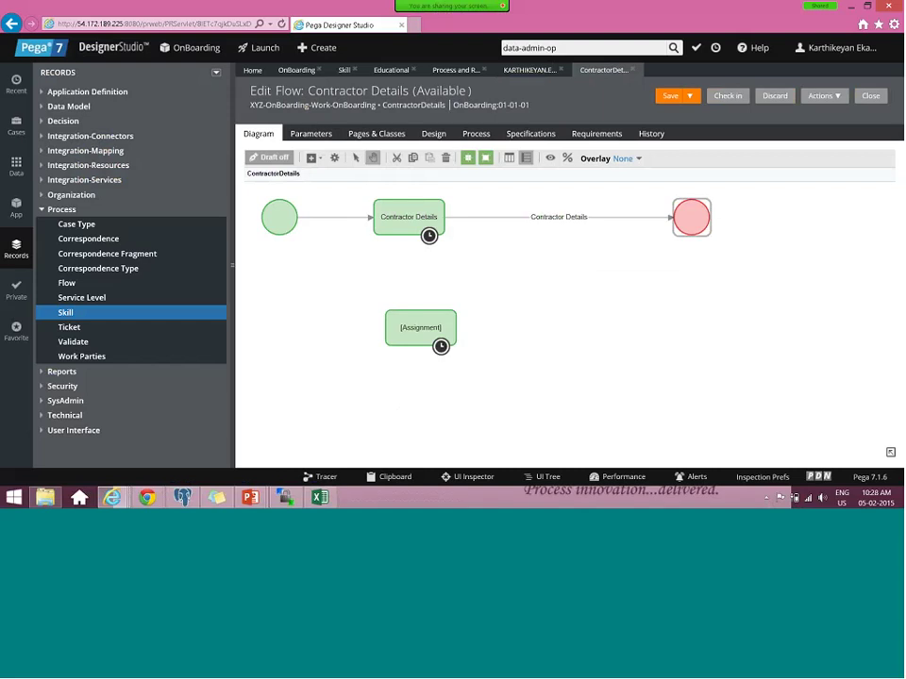
- Reconnect the Contractor Details connector to the new assignment, then link the assignment to the End shape
left_click(672, 218)
mouse_move(673, 218)
left_mouse_down()
mouse_move(424, 297)
mouse_move(421, 311)
left_mouse_up()
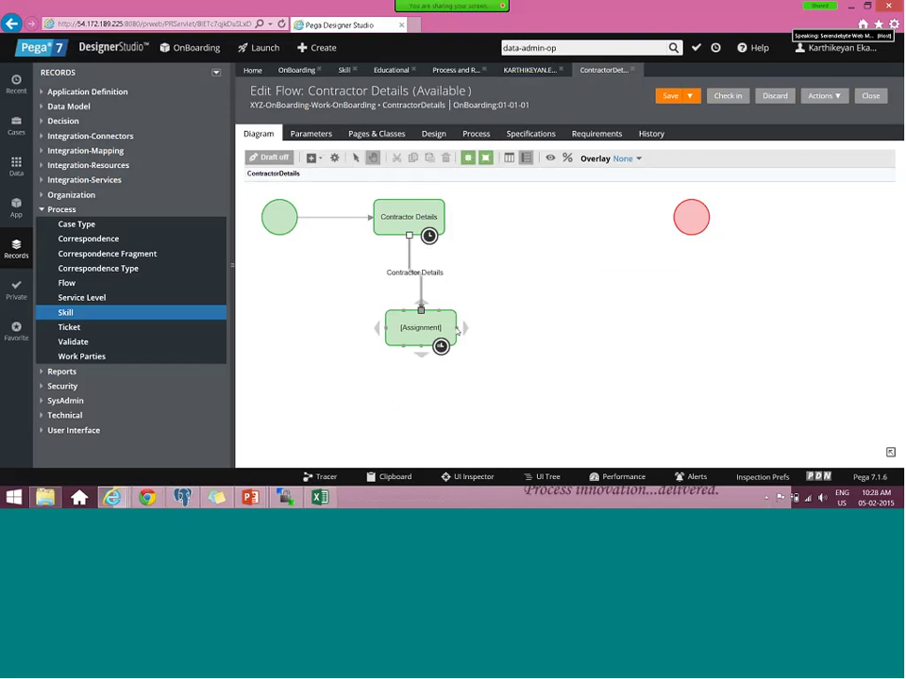
left_click_drag(463, 328, 676, 221)
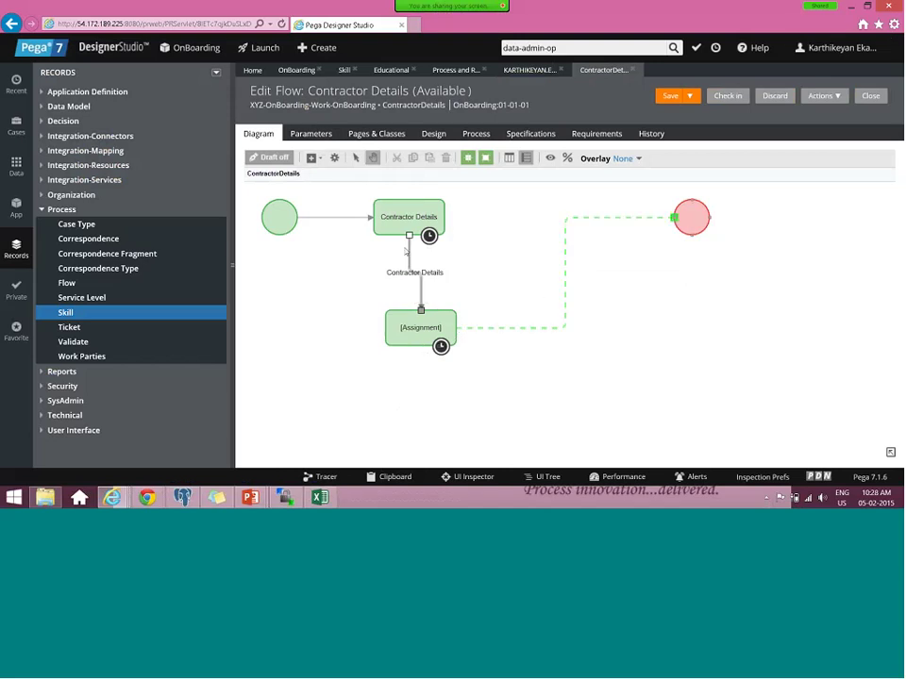
left_click(408, 216)
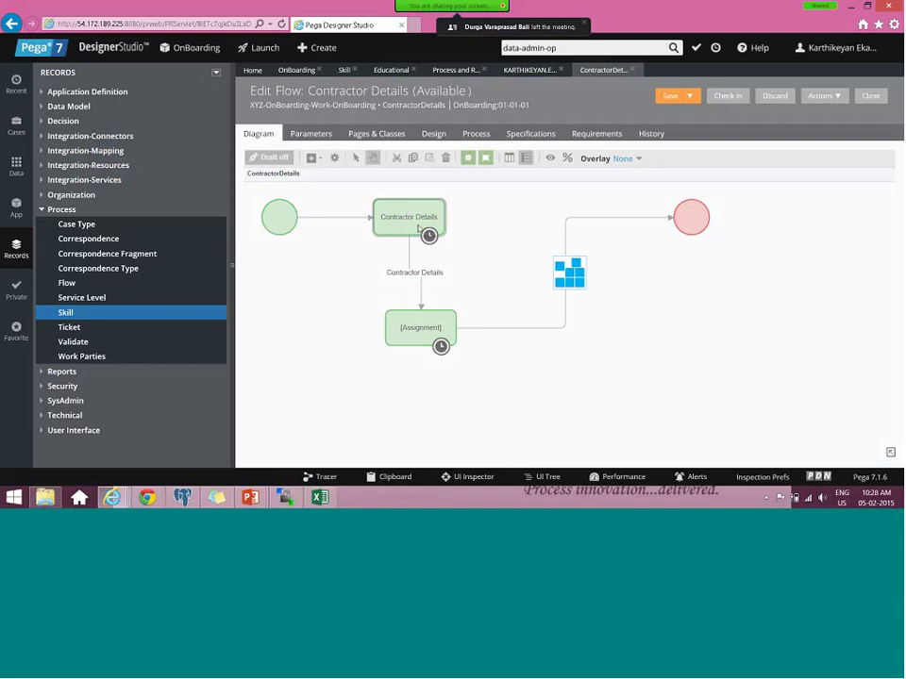
- Open the assignment's properties, then dismiss them without changes
double_click(419, 227)
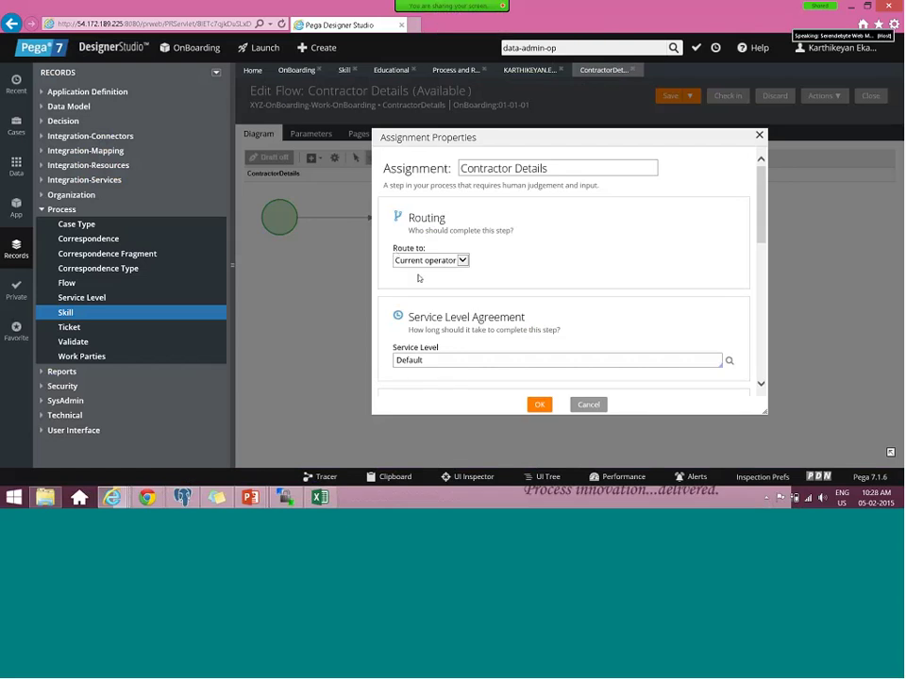
left_click_drag(419, 278, 486, 271)
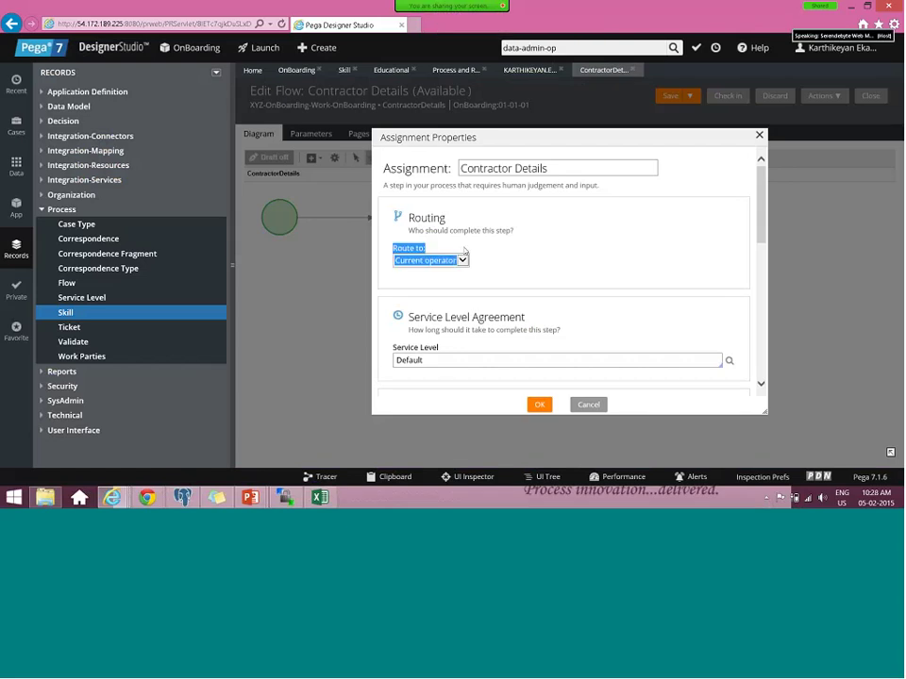
left_click_drag(464, 251, 429, 249)
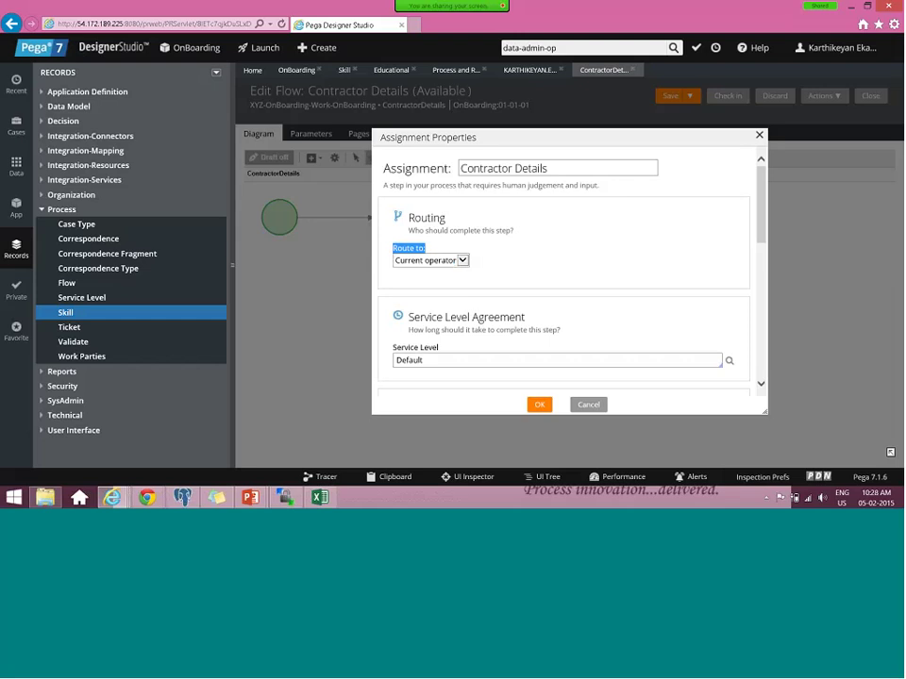
key("Escape")
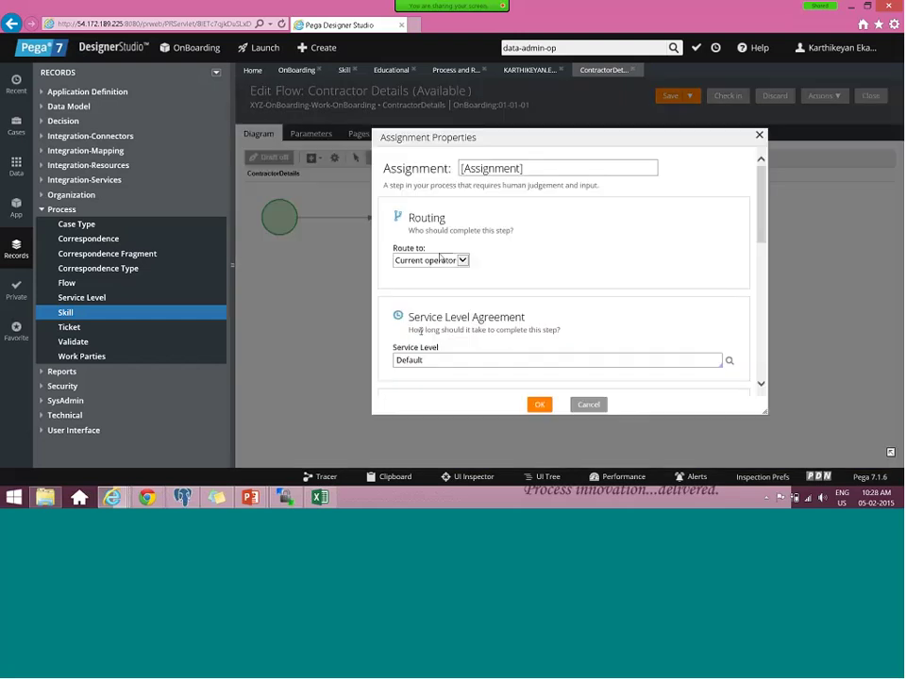
- Set the assignment's Route to option to Custom after trying Operator and Workbasket
left_click(439, 260)
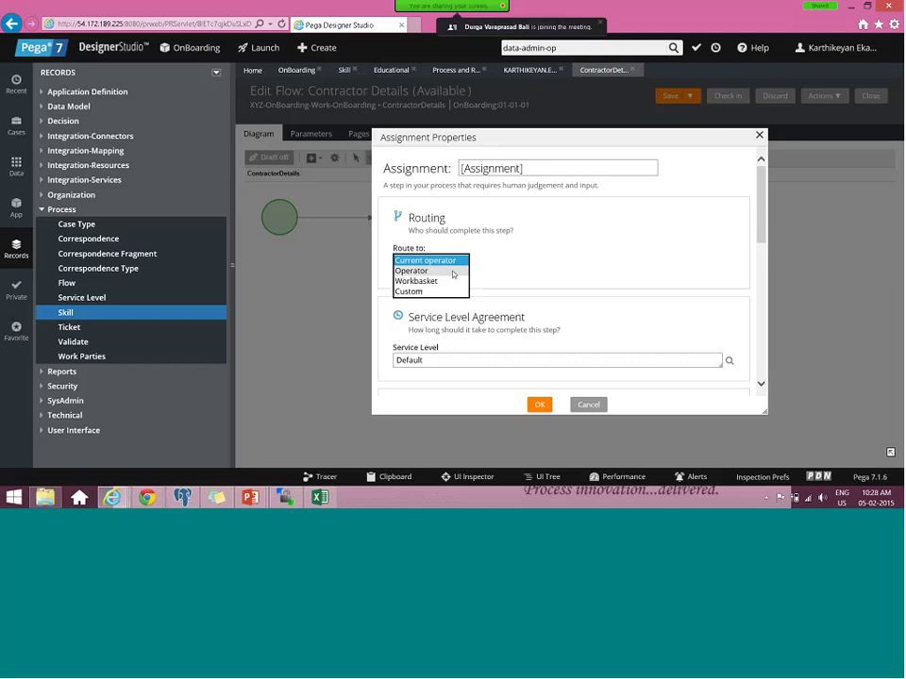
left_click(451, 271)
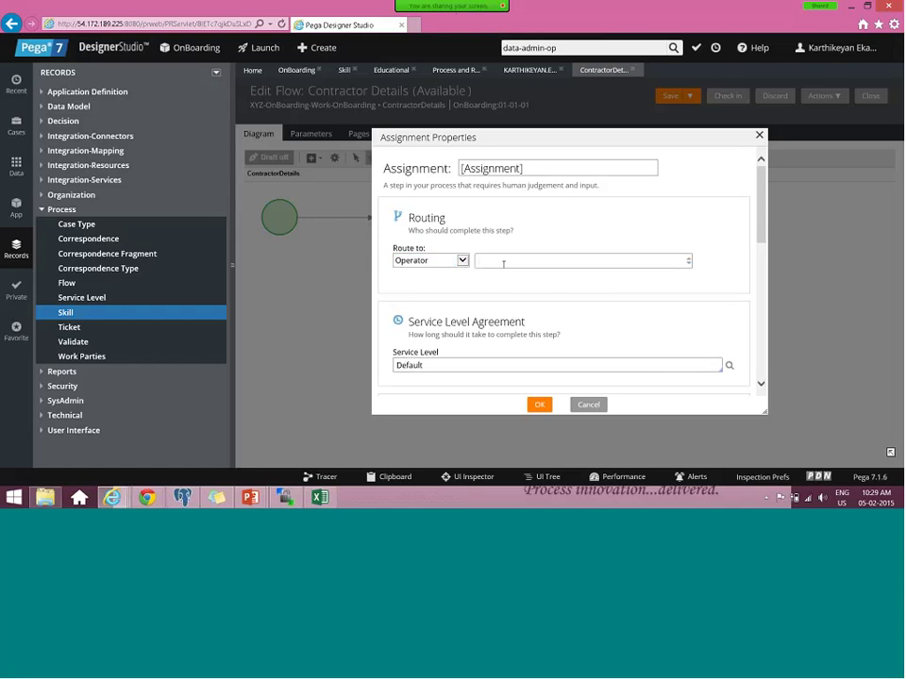
type("towo")
key("BackSpace")
key("BackSpace")
key("BackSpace")
key("BackSpace")
left_click(453, 260)
left_click(456, 272)
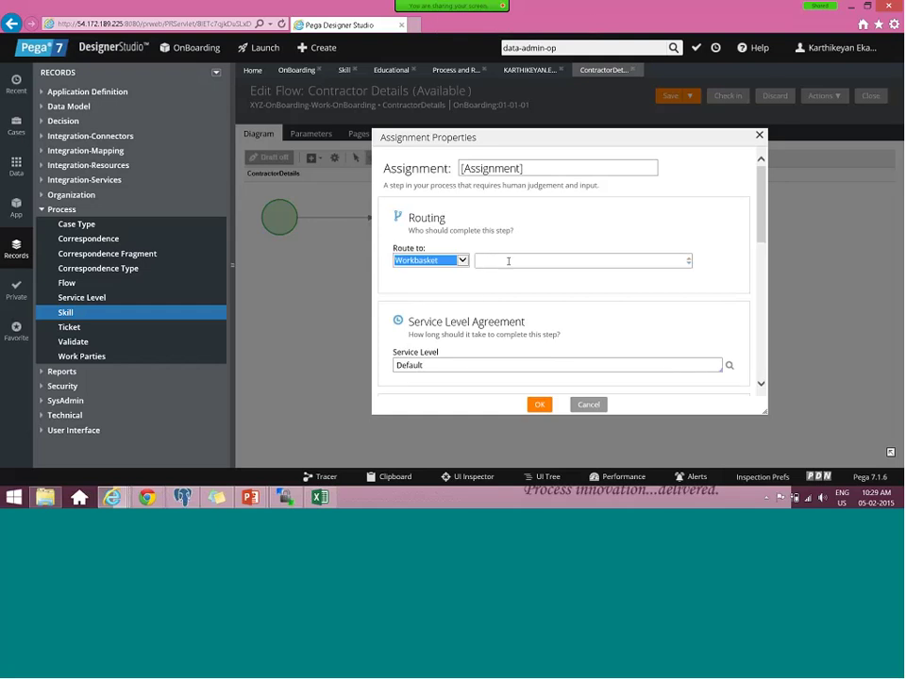
left_click(509, 261)
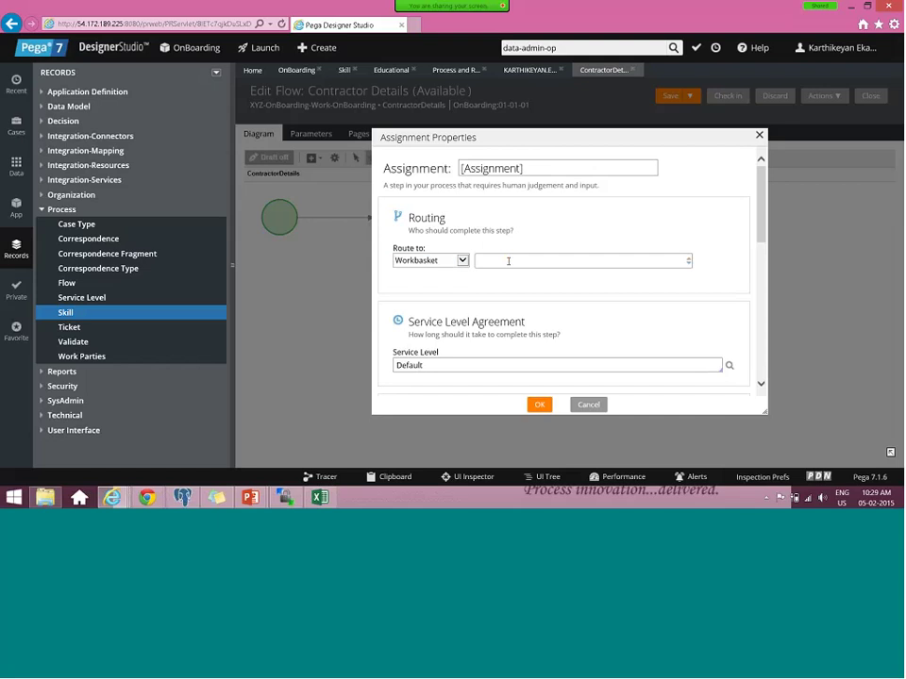
type("toskill")
left_click(458, 261)
left_click(455, 271)
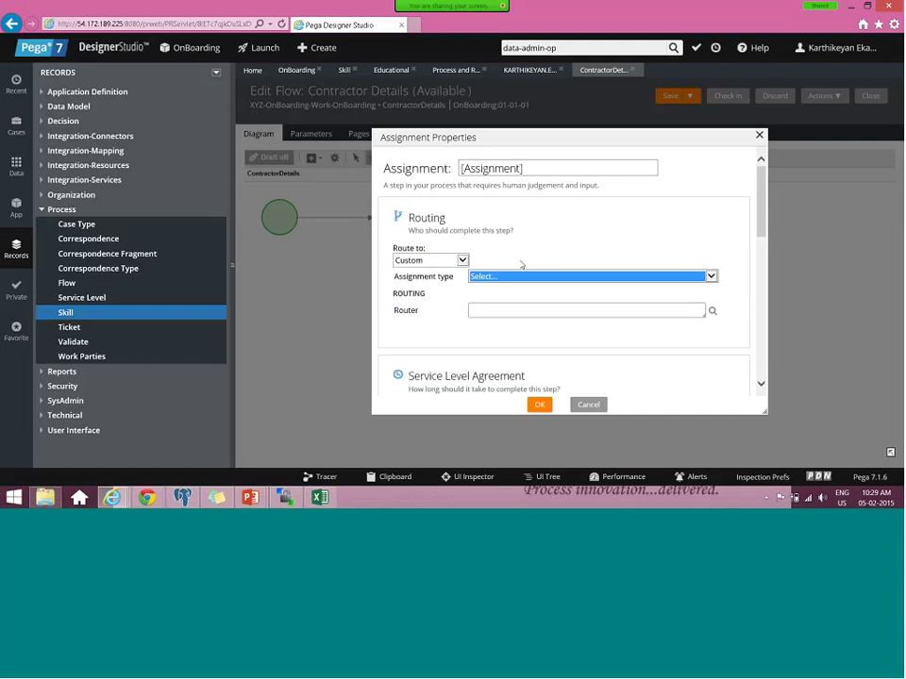
- Set the router to ToSkilledGroup and the assignment type to WorkList
left_click(522, 265)
left_click(503, 311)
type("skil")
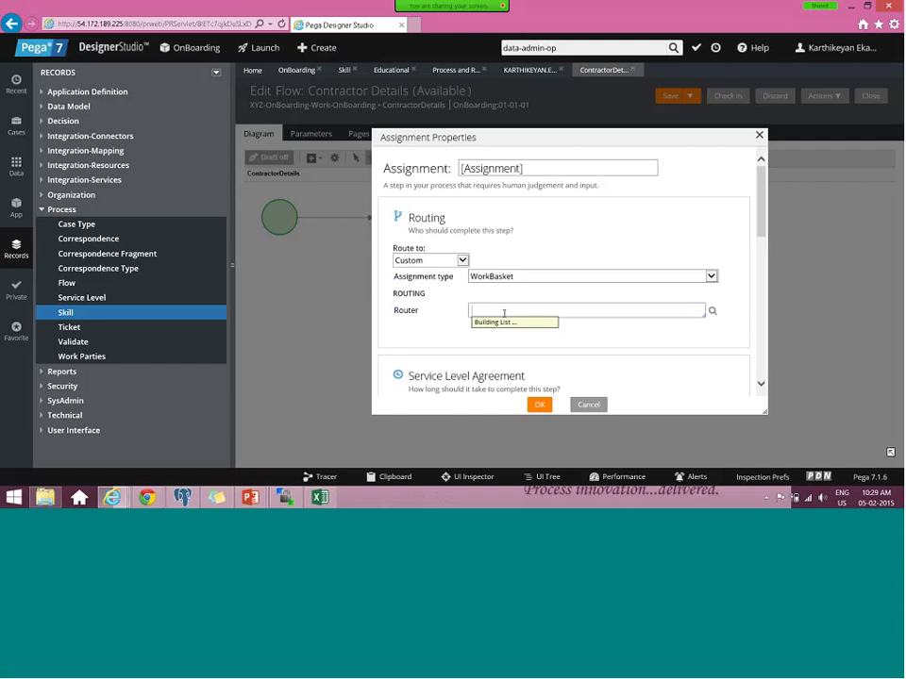
key("Return")
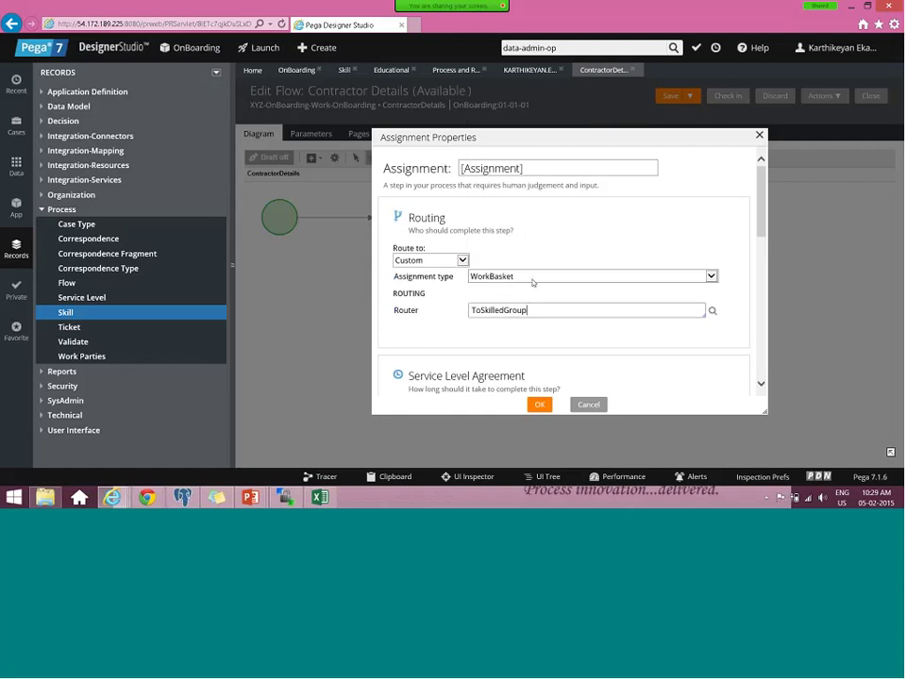
left_click(535, 281)
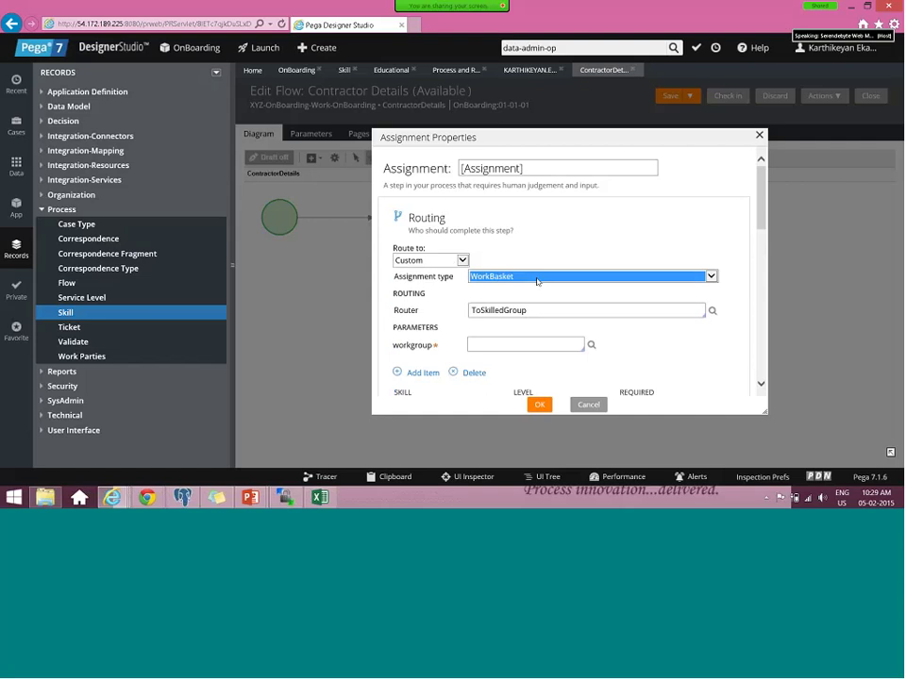
left_click(537, 278)
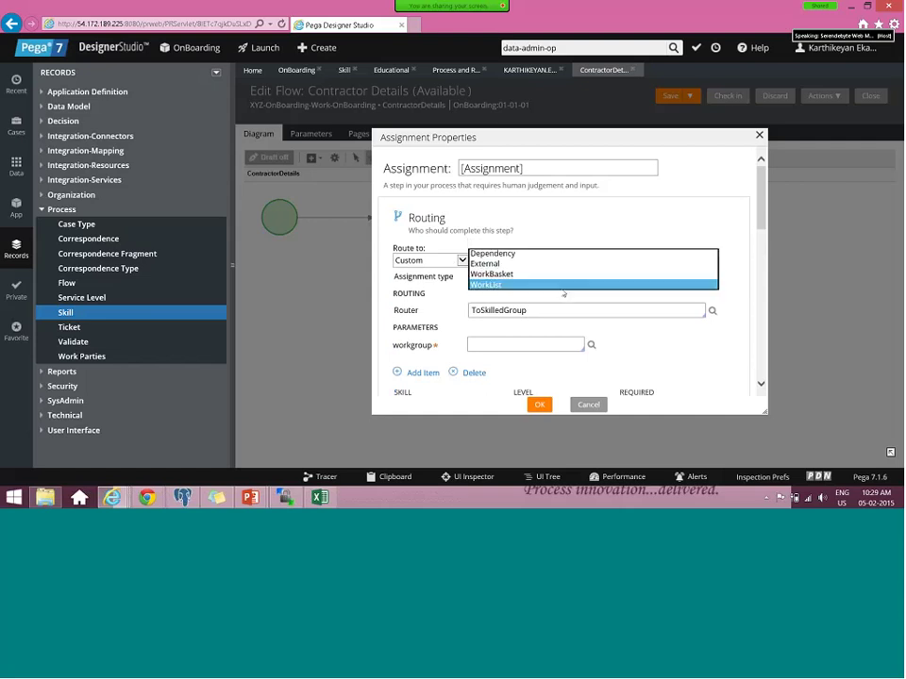
left_click(562, 287)
left_click(555, 317)
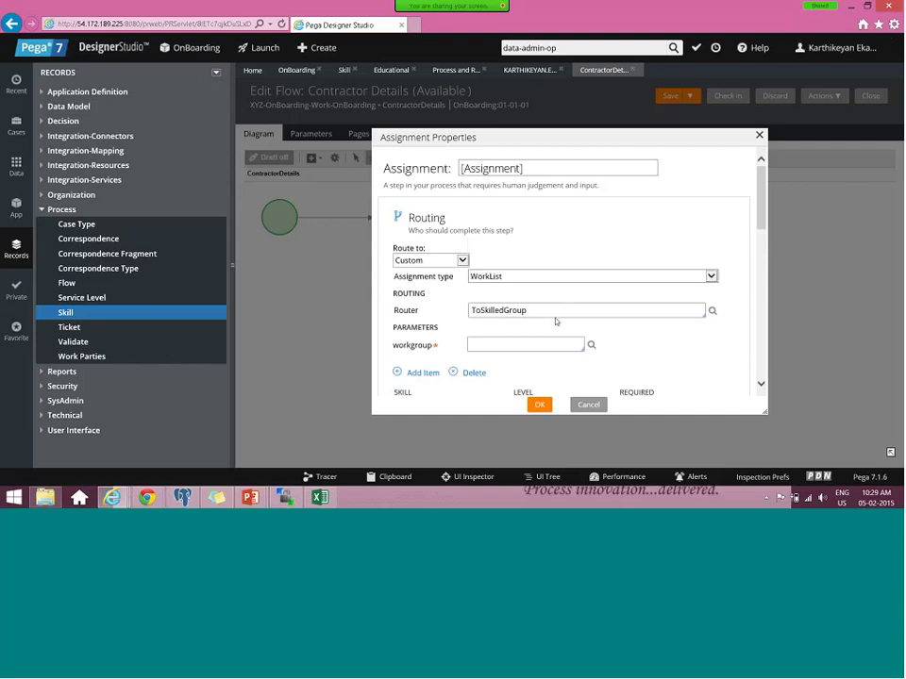
left_click(494, 348)
type("de")
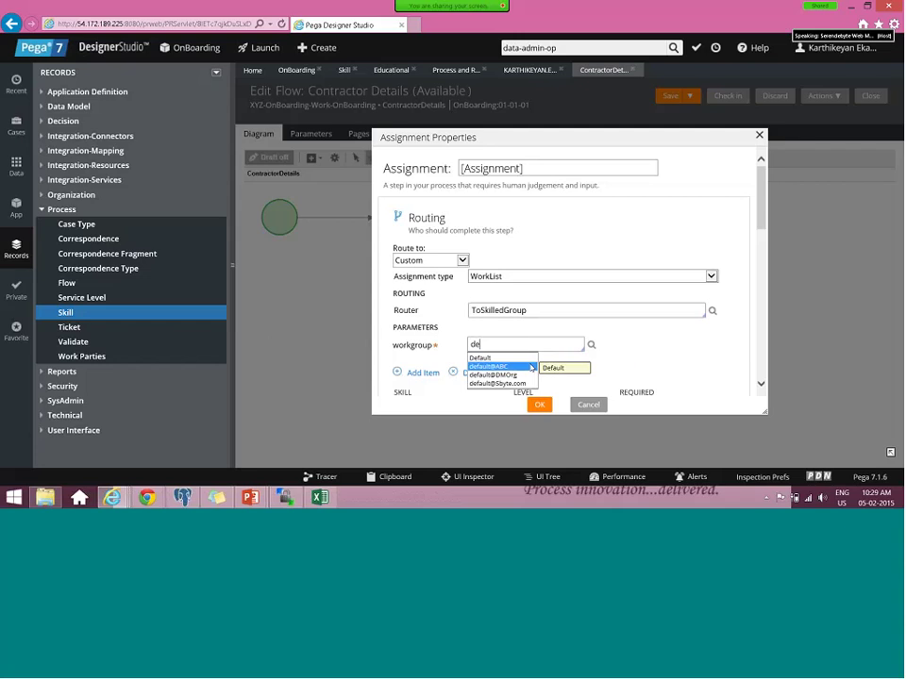
key("Down")
key("Down")
key("Return")
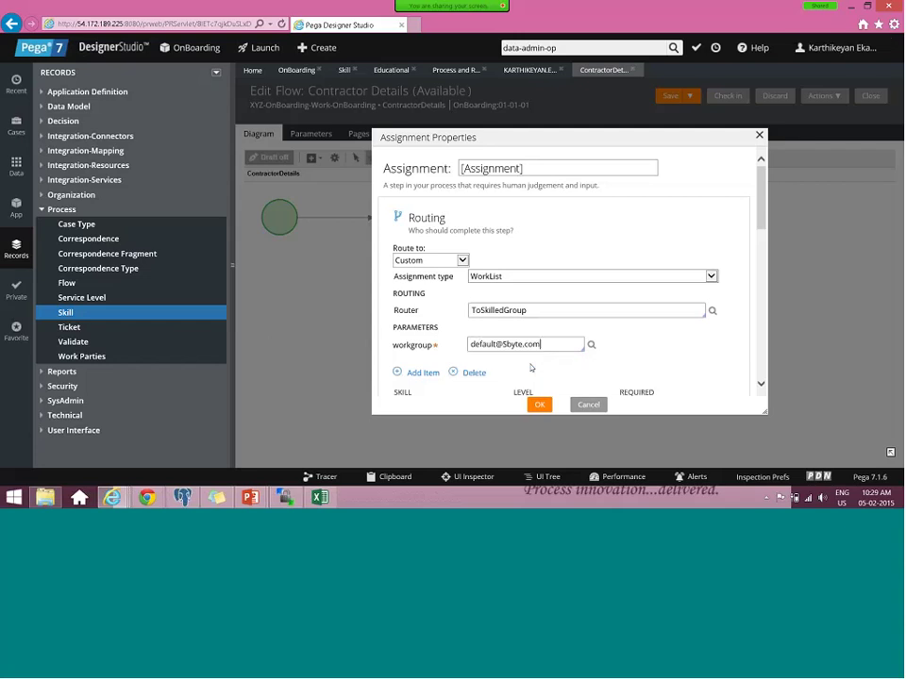
type("\"")
key("Home")
type("\"")
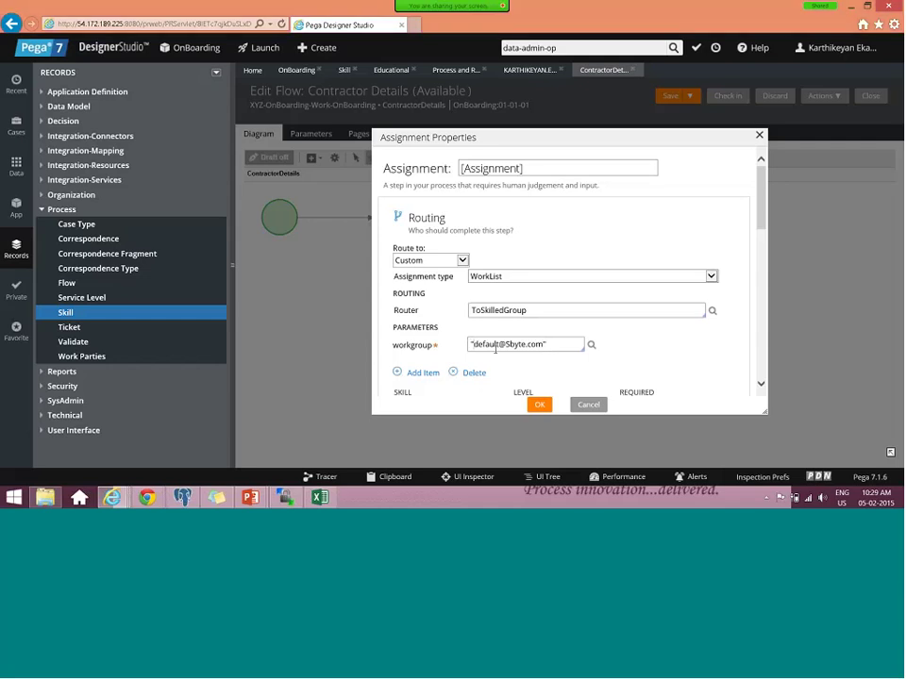
left_click(538, 404)
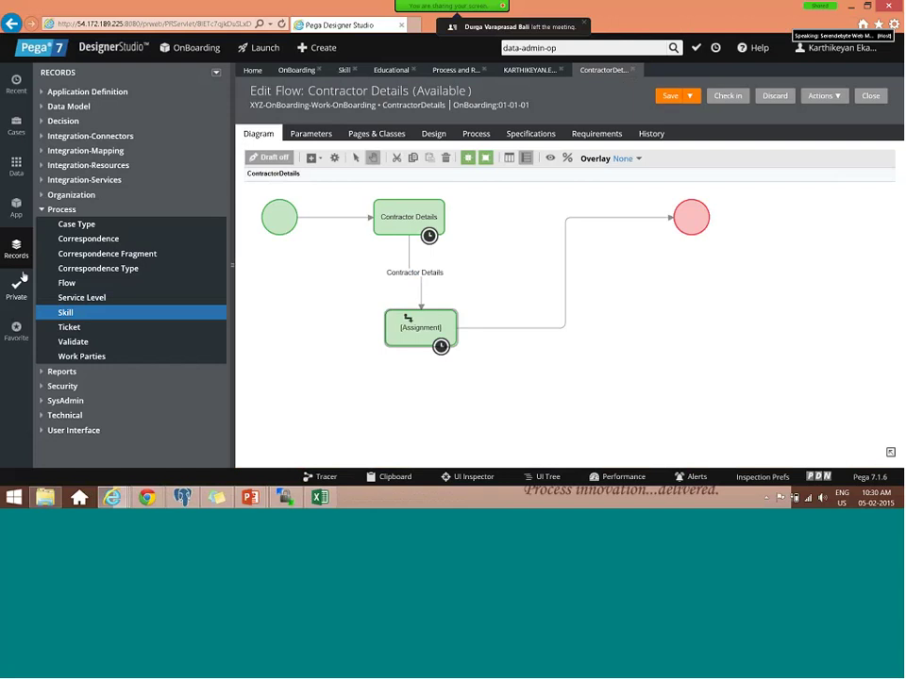
left_click(71, 194)
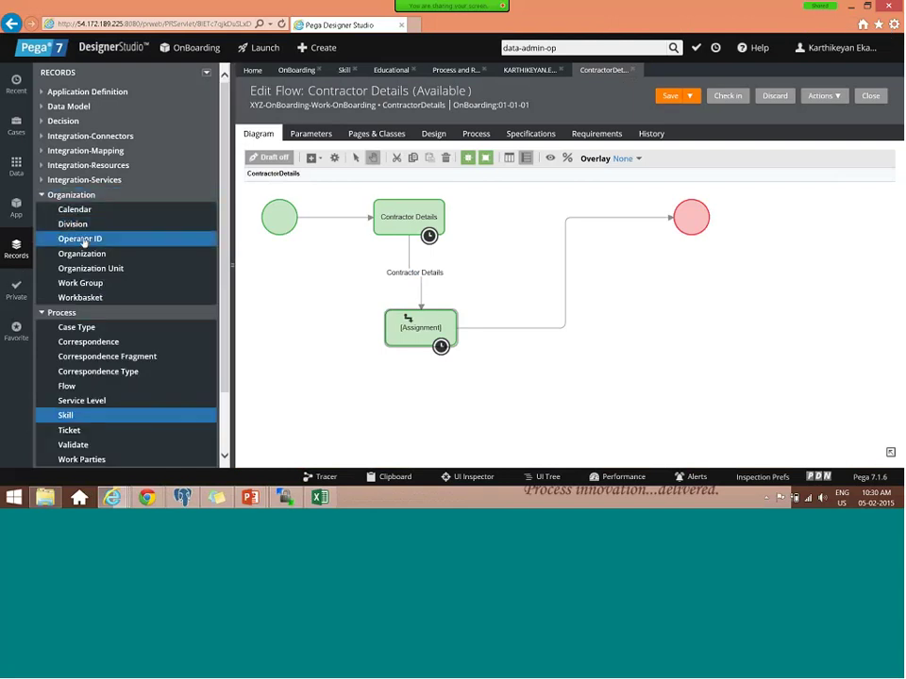
left_click(113, 240)
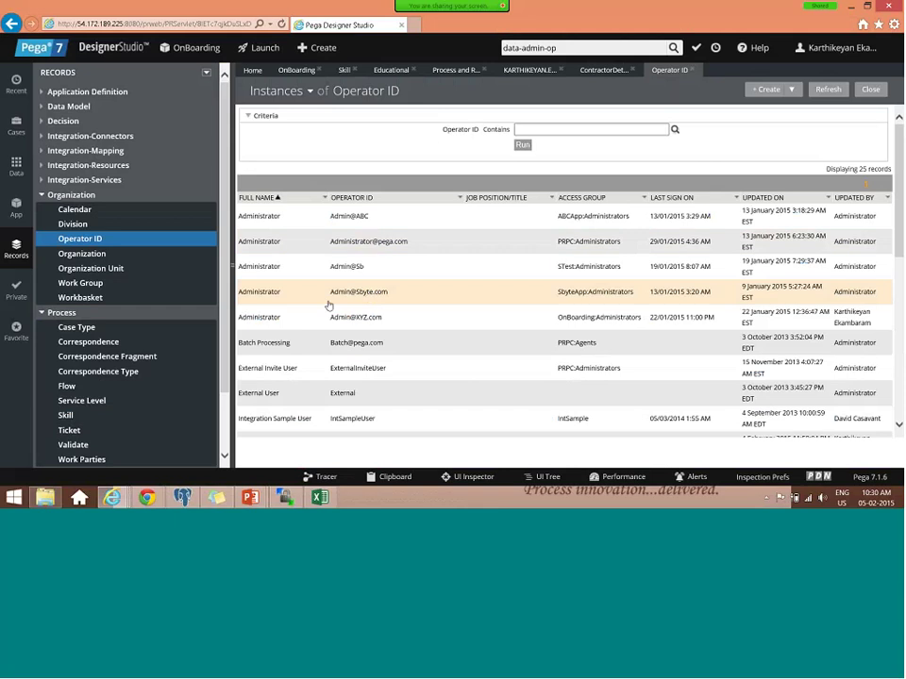
left_click(87, 285)
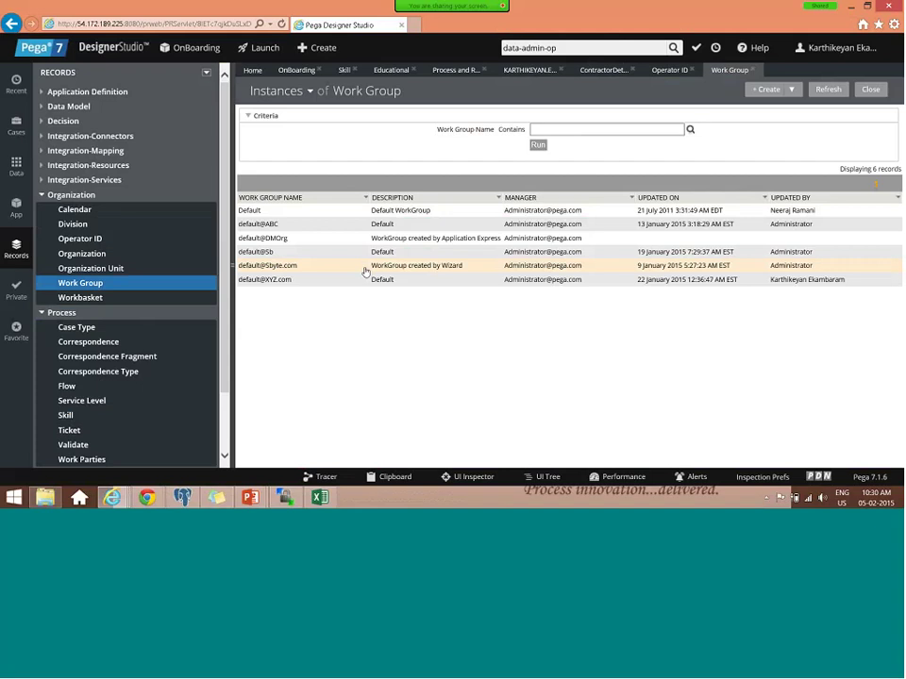
left_click(366, 272)
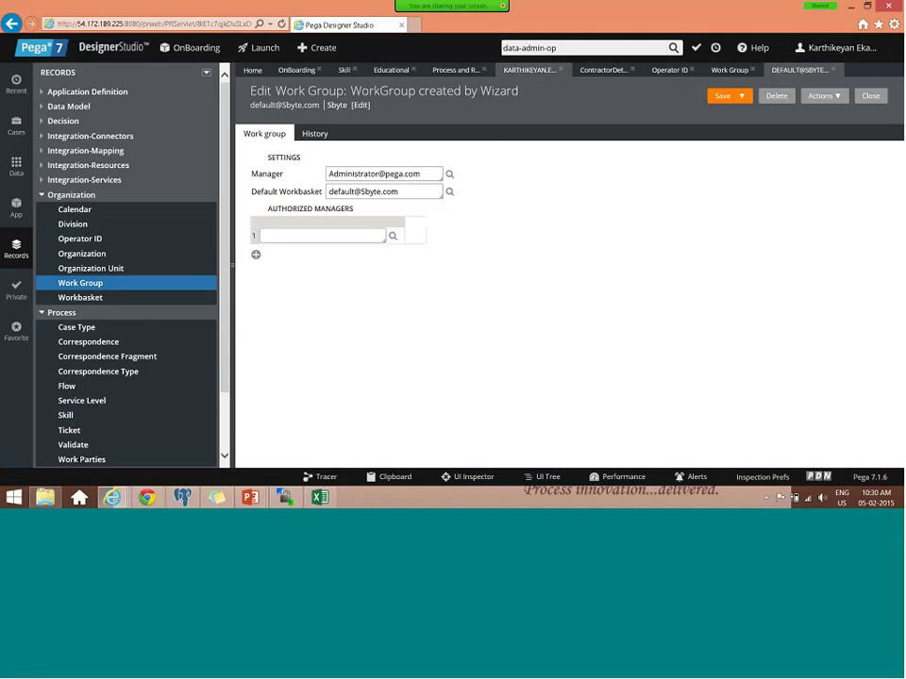
left_click(529, 70)
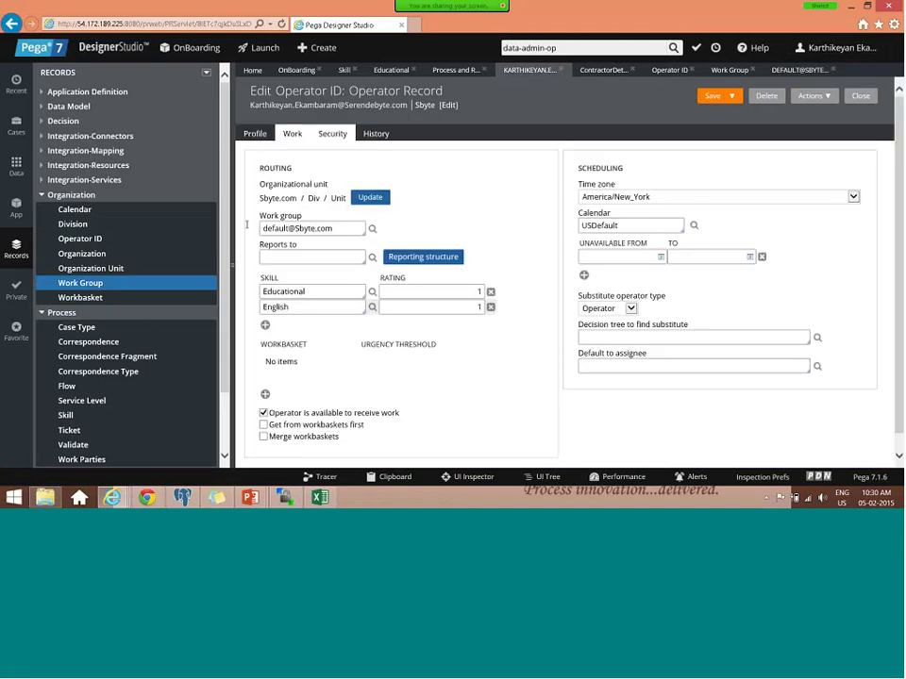
triple_click(297, 228)
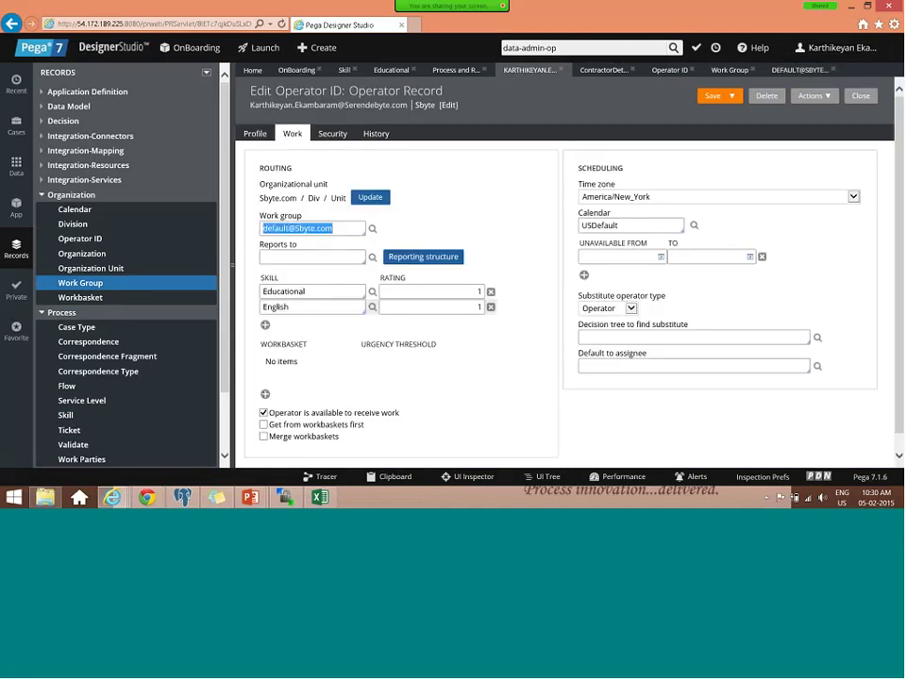
left_click(371, 228)
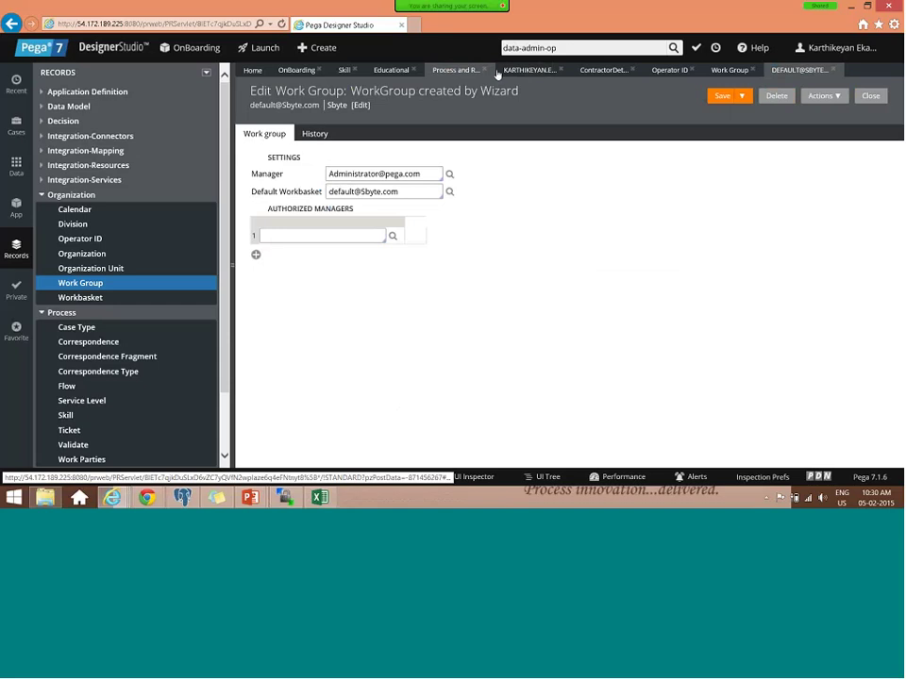
- Filter operators by 'sbyte', inspect the Manager's work group, then return to the list
left_click(659, 78)
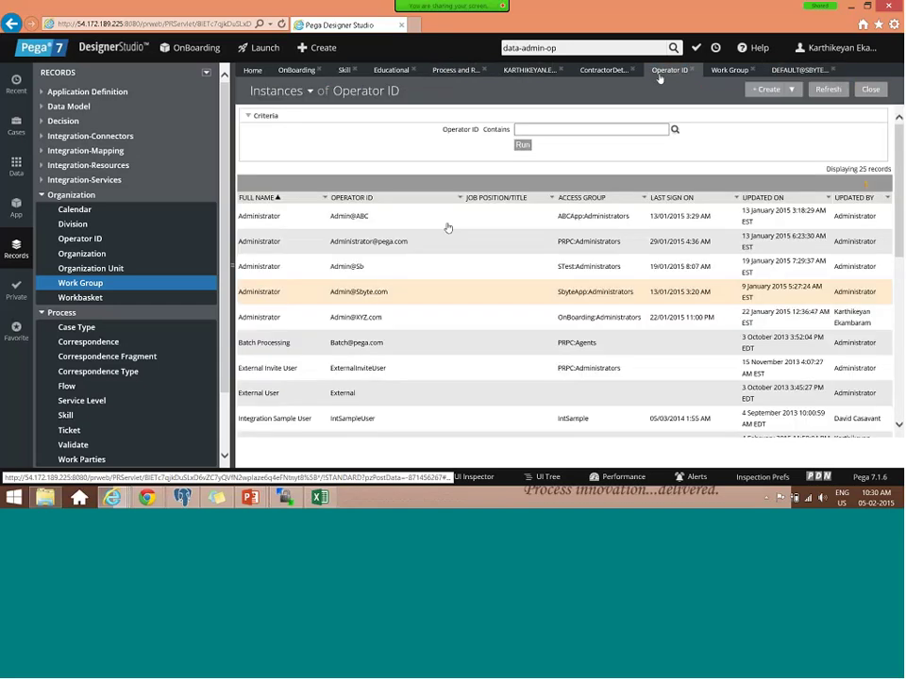
left_click(579, 128)
type("sb")
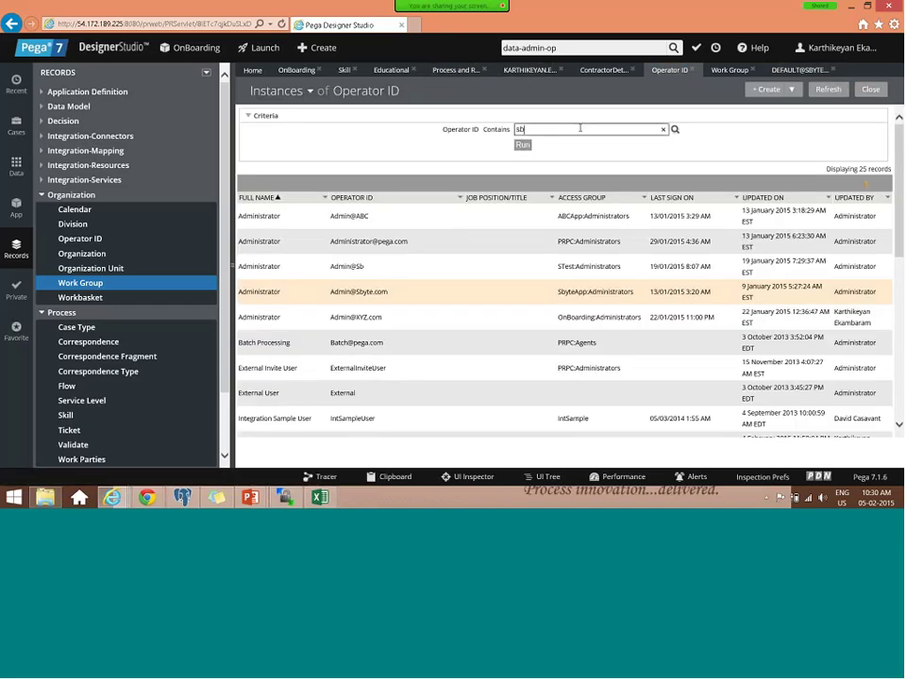
type("yte")
key("Return")
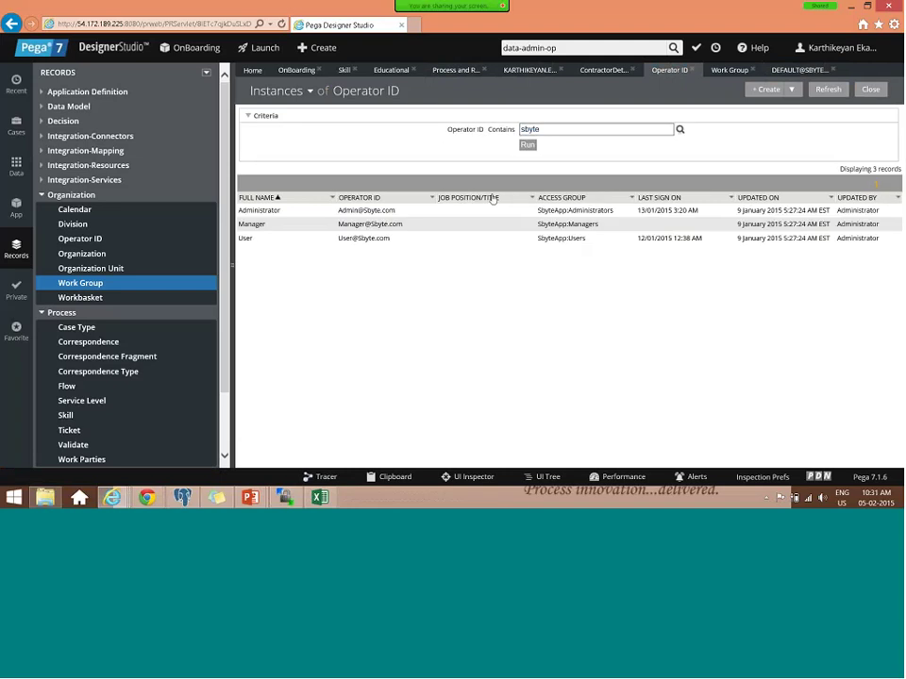
left_click(371, 225)
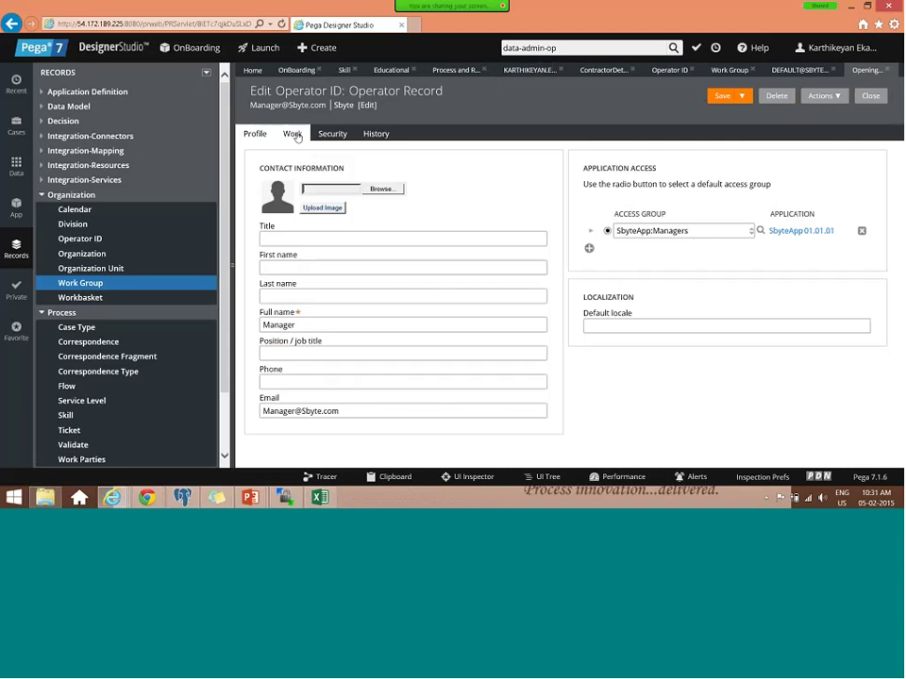
left_click(294, 135)
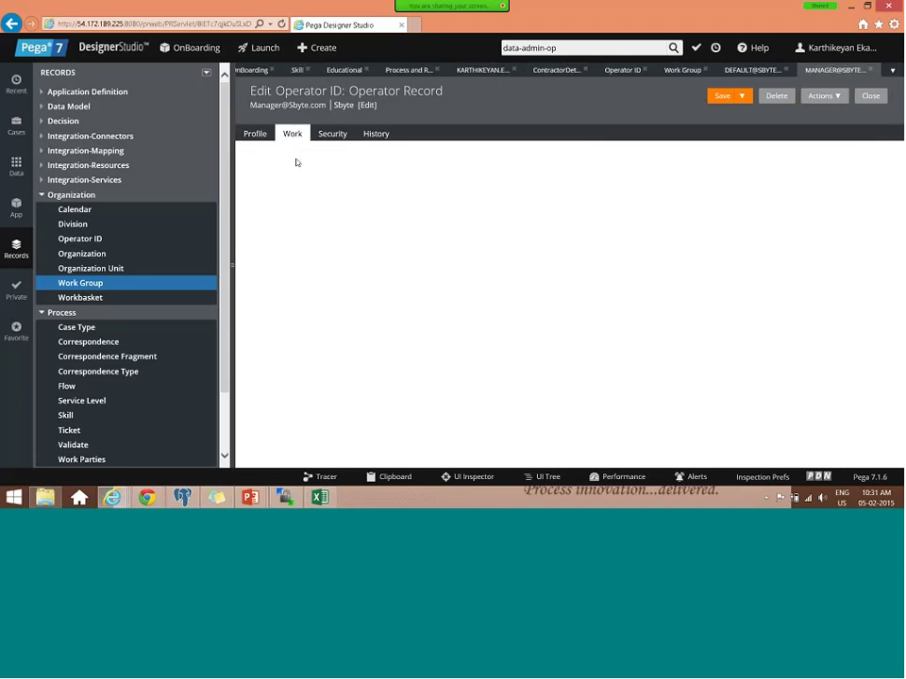
left_click_drag(335, 228, 266, 229)
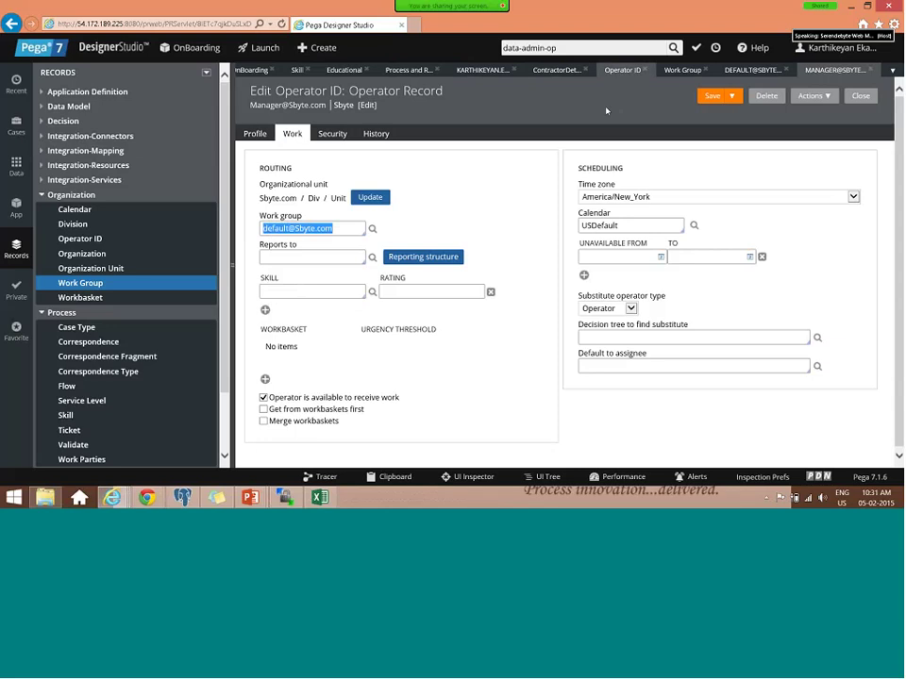
left_click(622, 70)
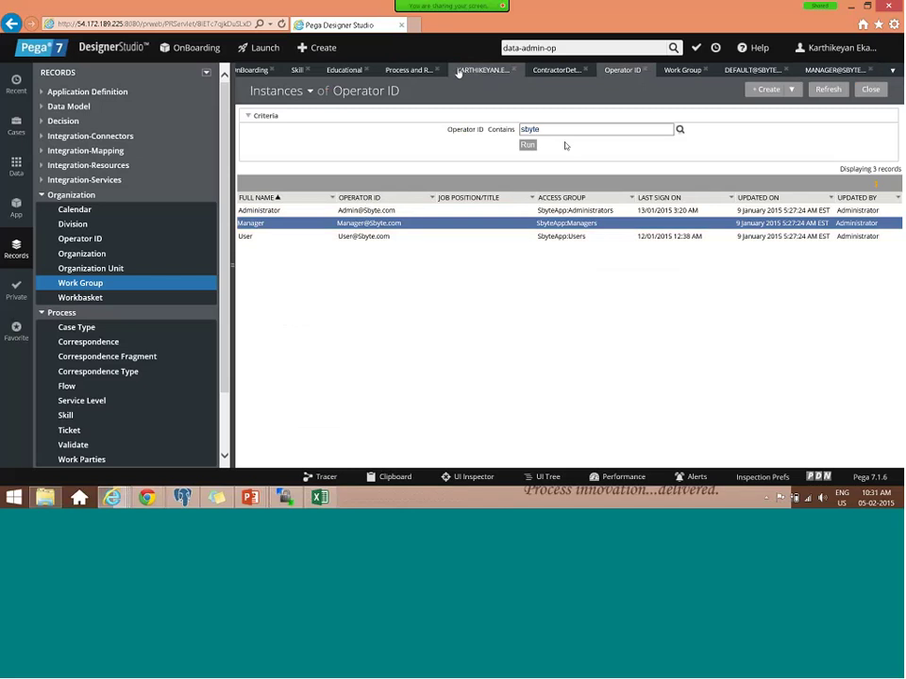
- Open the Contractor Details assignment properties, choose WorkList type, and add an empty skill row
left_click(255, 70)
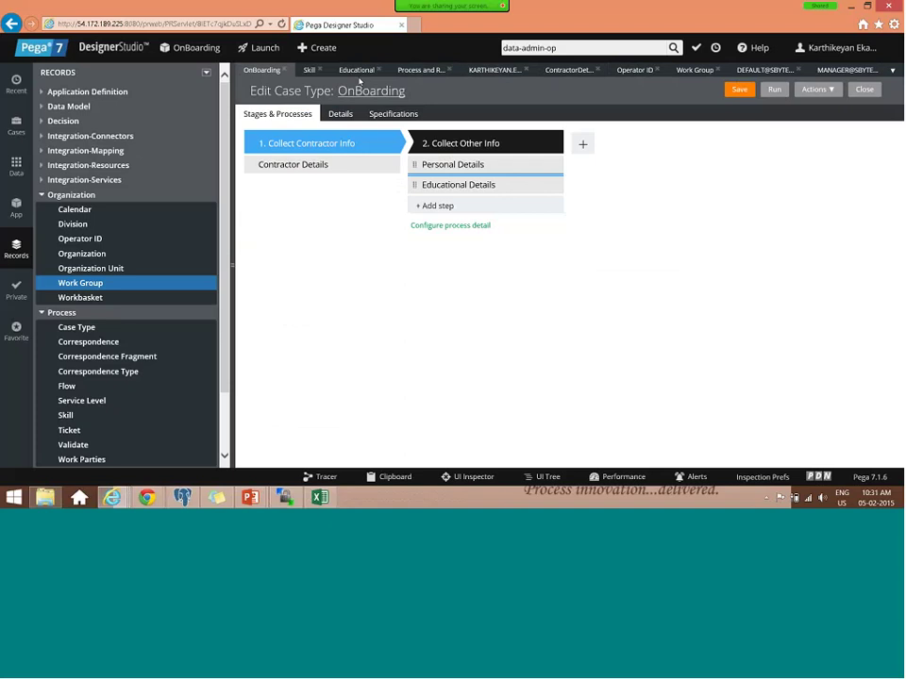
left_click(569, 70)
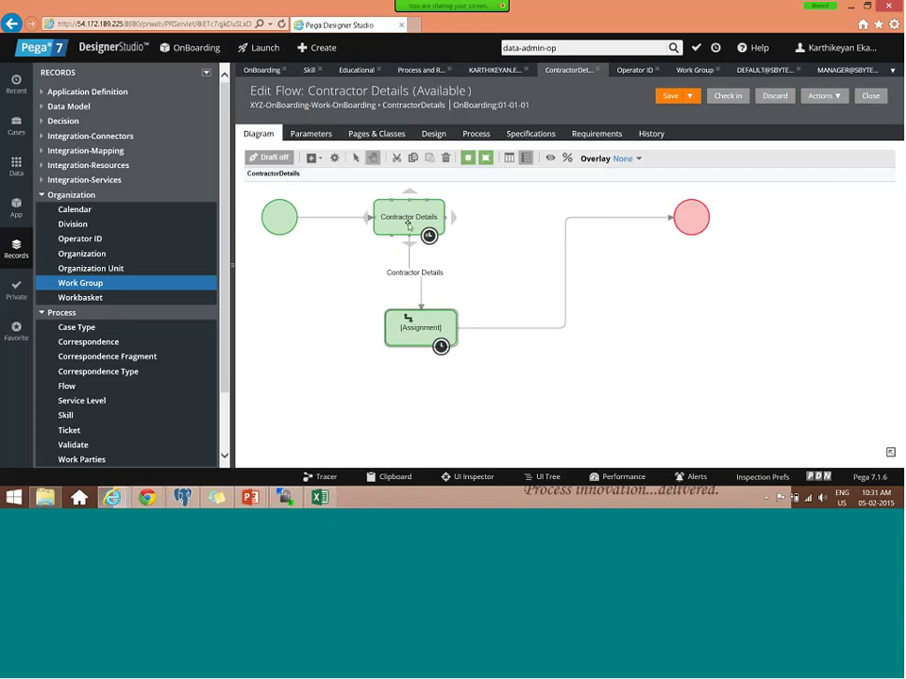
double_click(420, 329)
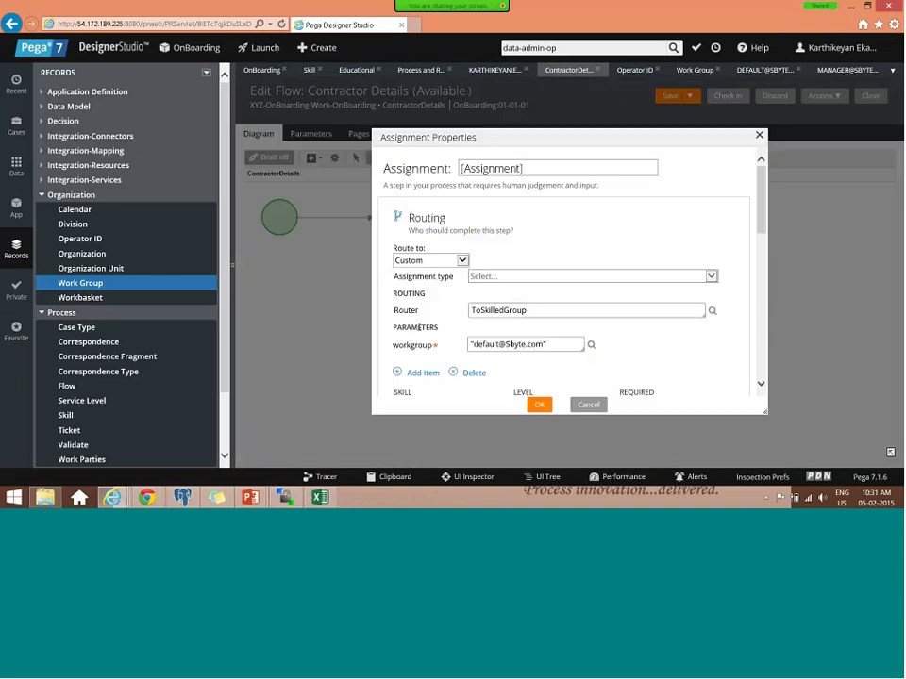
left_click(493, 276)
left_click(493, 284)
left_click_drag(535, 312, 466, 311)
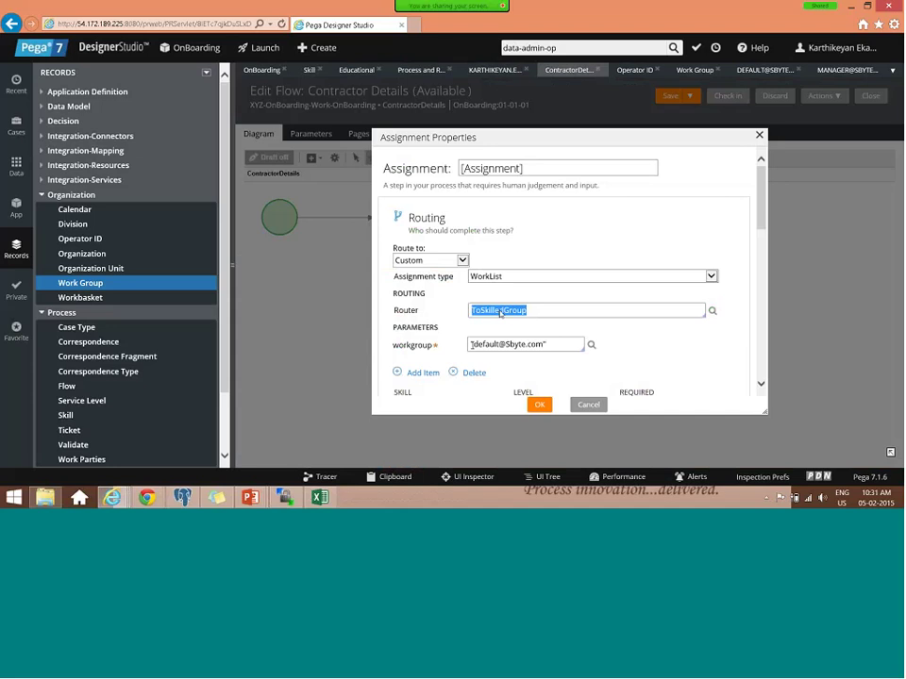
left_click_drag(473, 345, 544, 344)
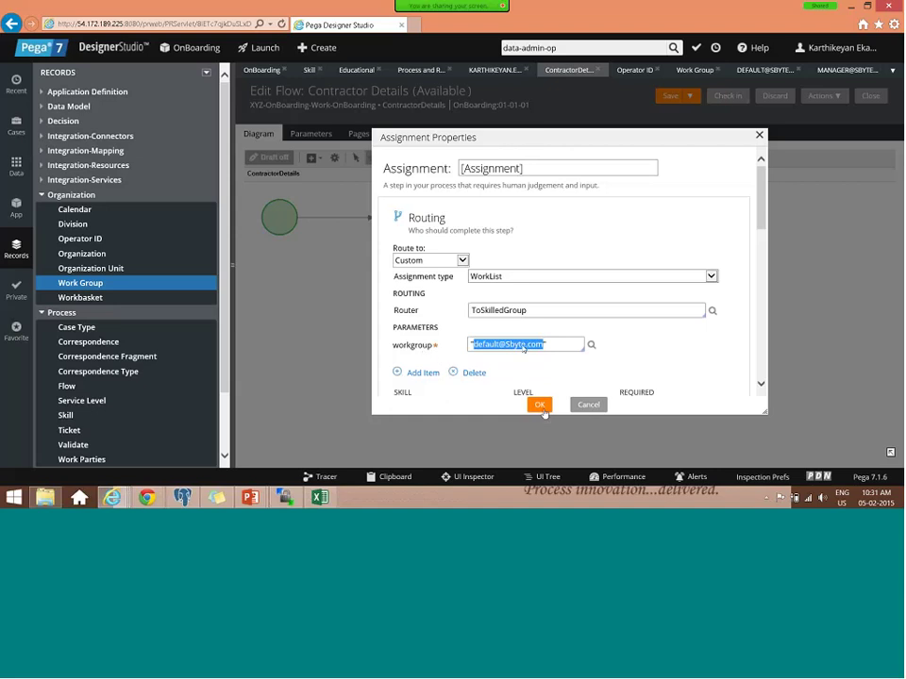
left_click(423, 373)
- Set the required skill to Educational and confirm the assignment properties
left_click(433, 332)
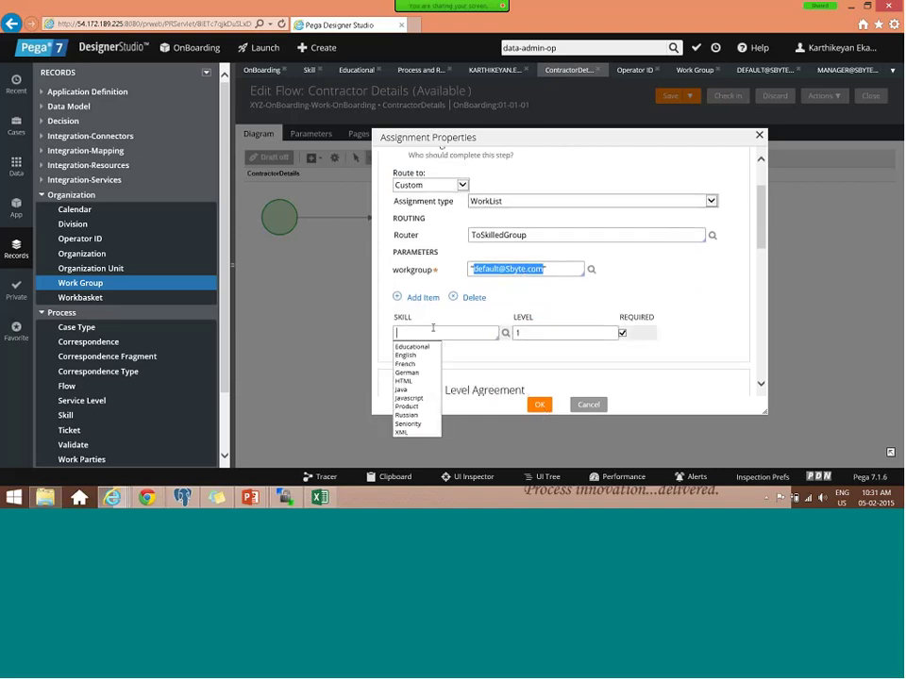
key("Down")
key("Return")
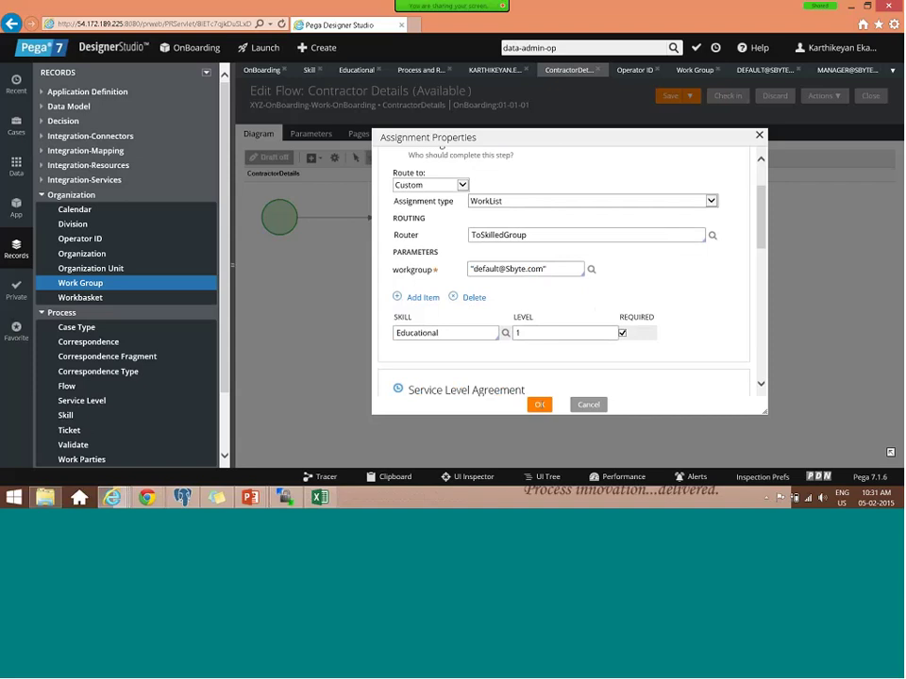
left_click(540, 404)
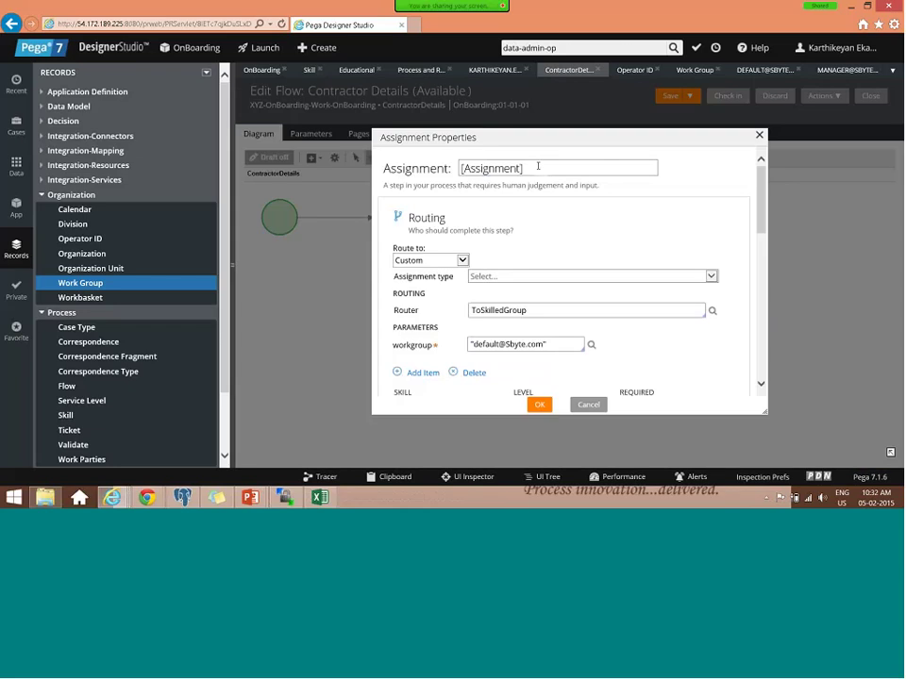
- Rename the assignment to 'Skill - Educational' and apply the change
triple_click(537, 166)
type("Skill - ")
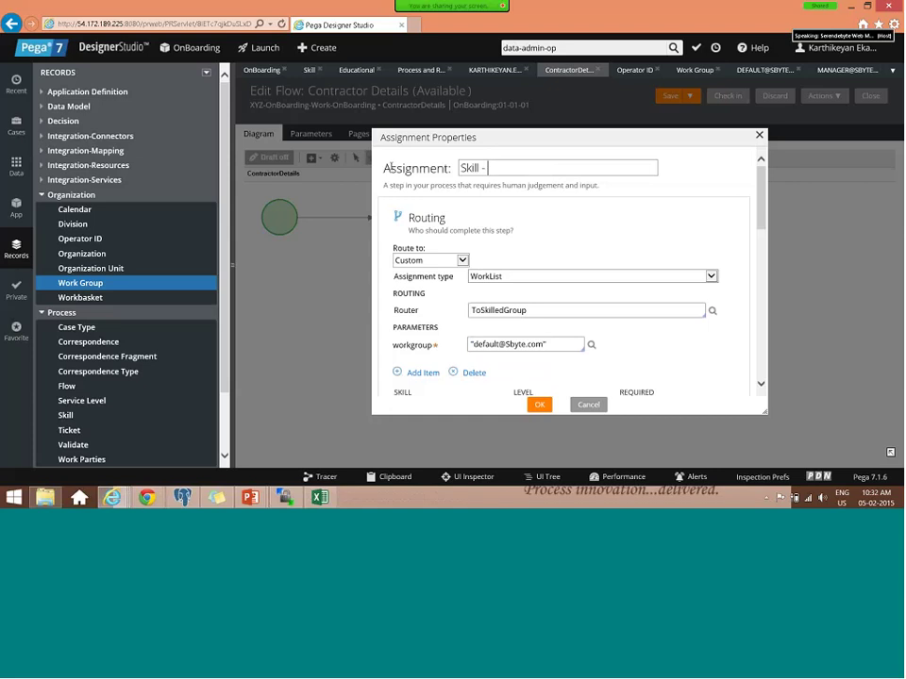
type("Educational")
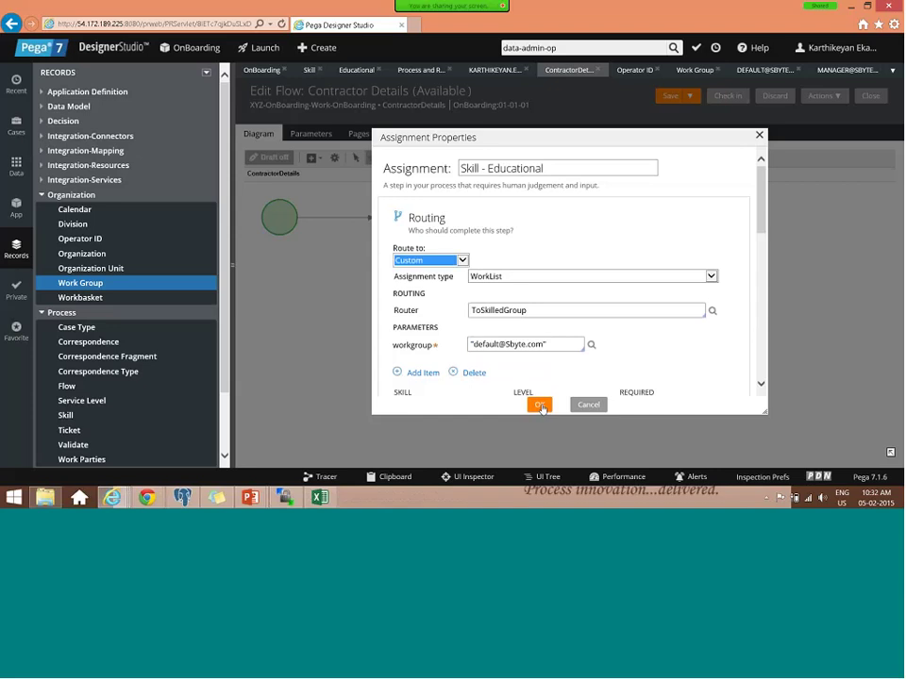
left_click(541, 406)
left_click(536, 406)
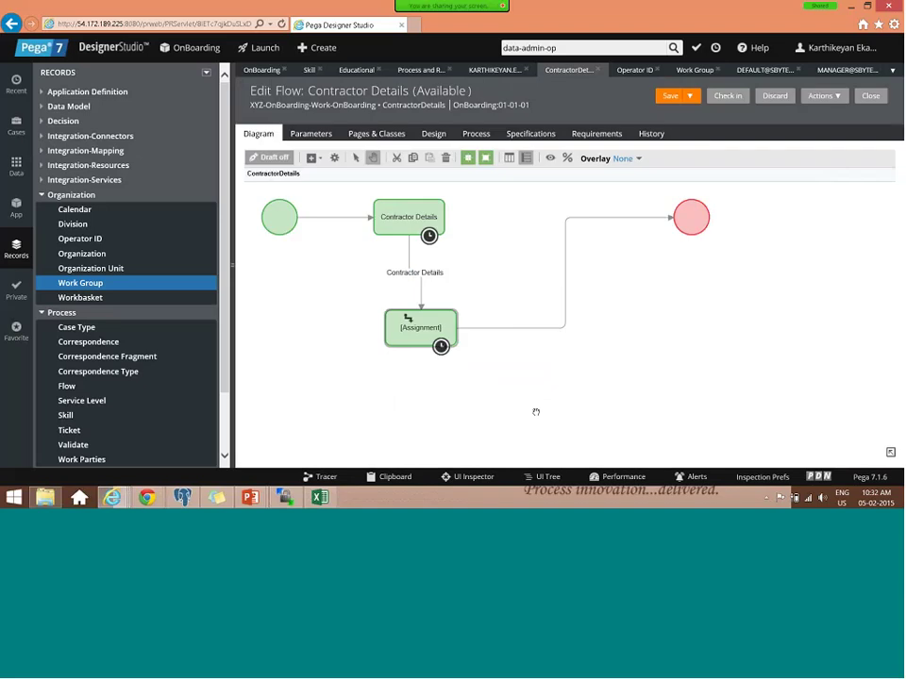
- Set the end connector's flow action to Approve and save the Contractor Details flow
left_click(550, 329)
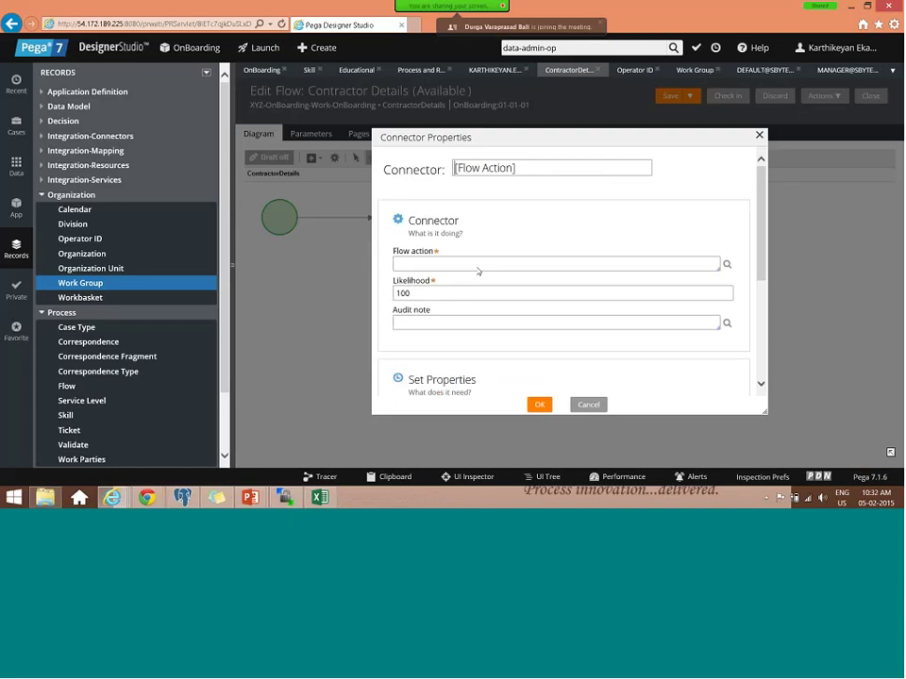
left_click(478, 265)
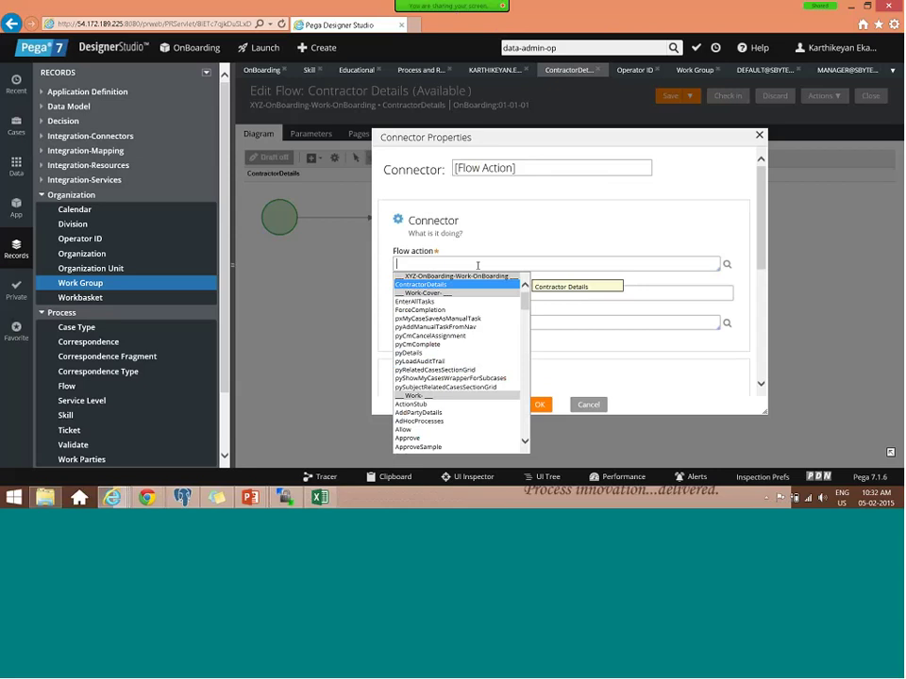
key("Down")
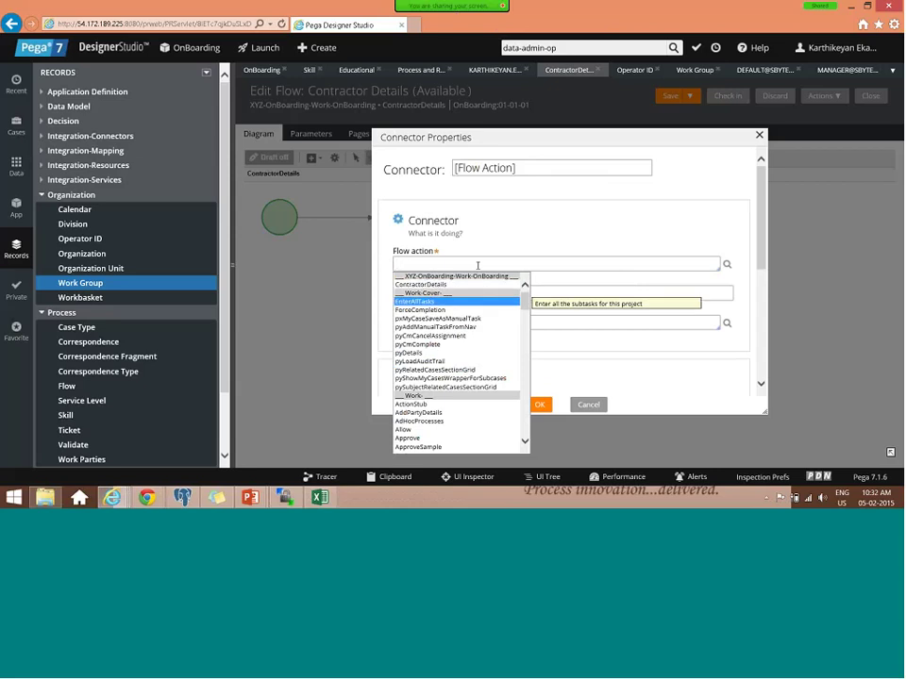
key("Down")
key("Down")
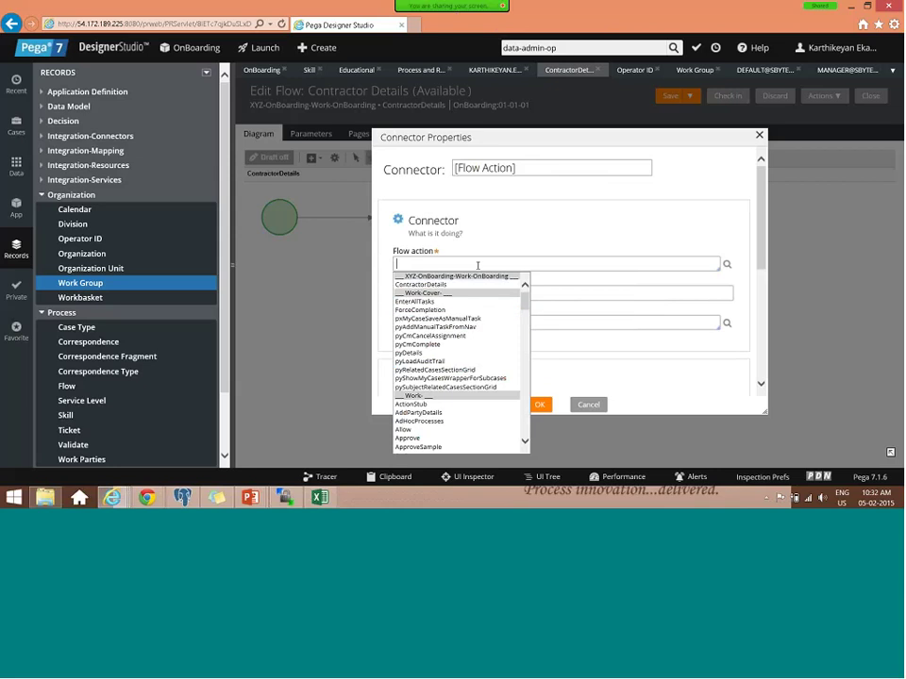
type("app")
key("Return")
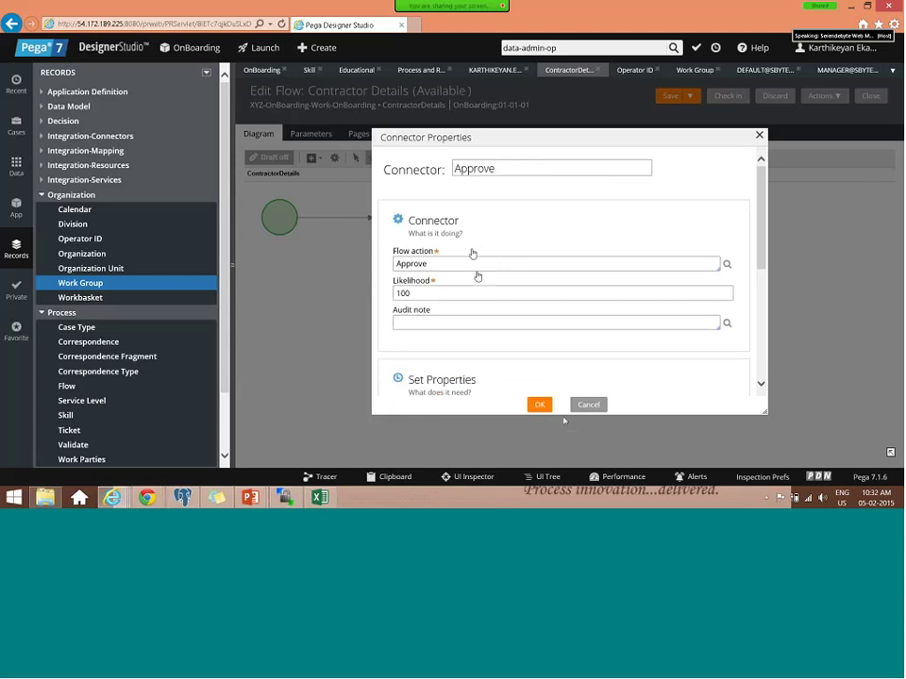
left_click(538, 405)
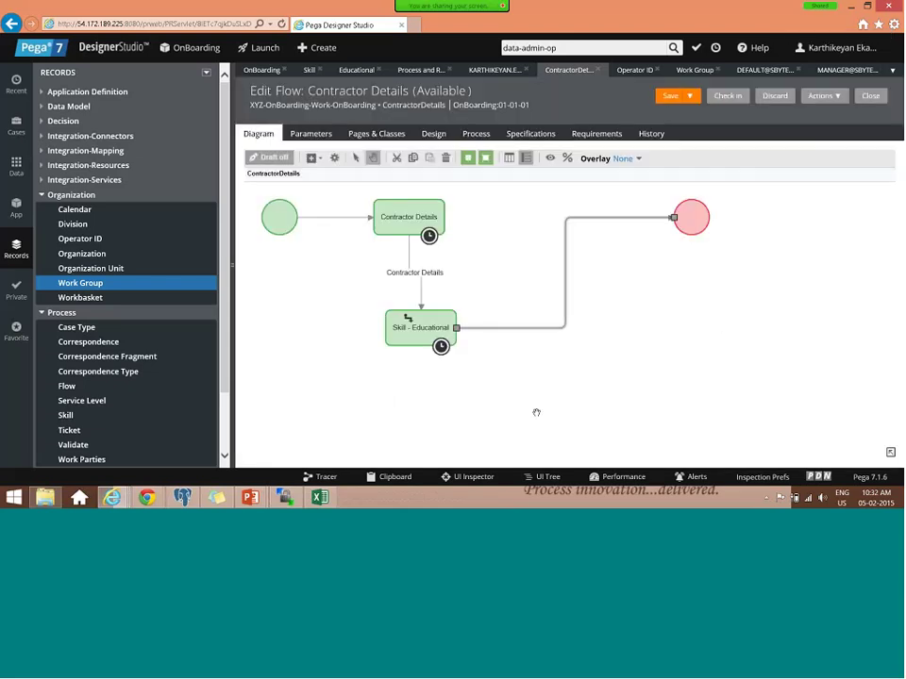
left_click(667, 96)
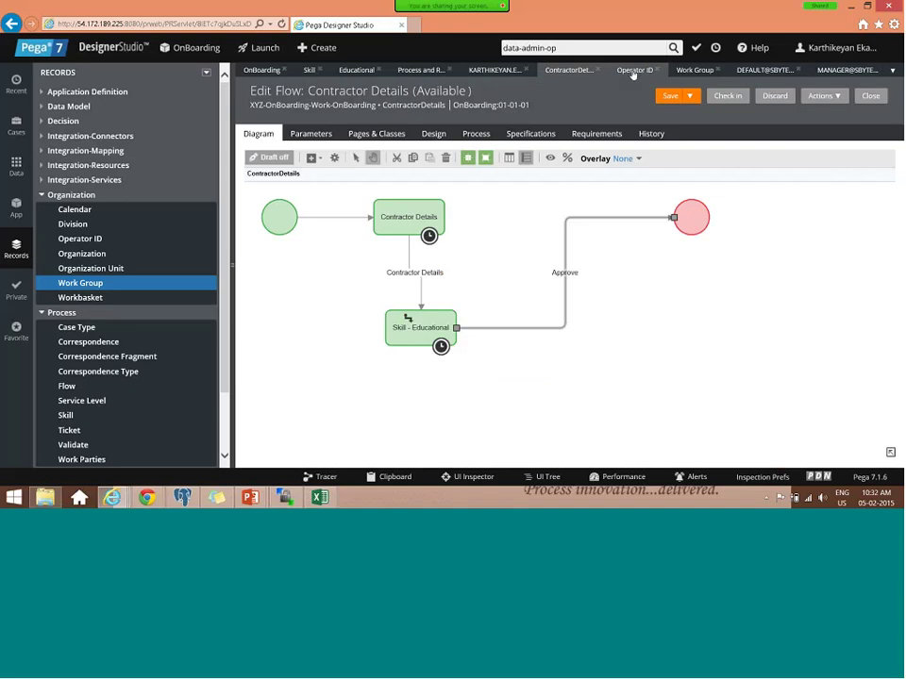
- Look over the Administrator and Manager operator records, returning to the operator list
left_click(633, 72)
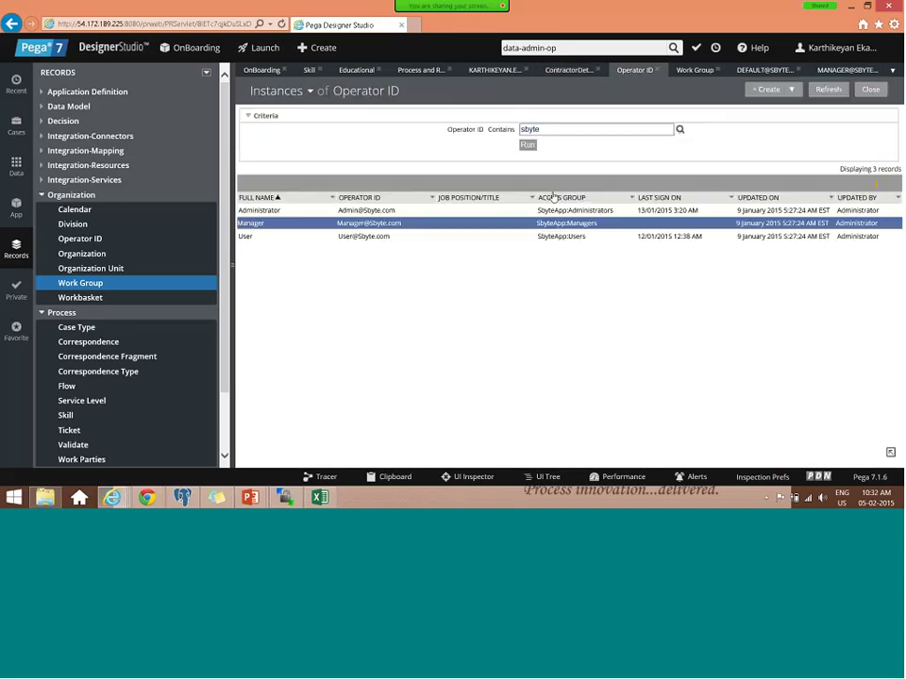
left_click(363, 216)
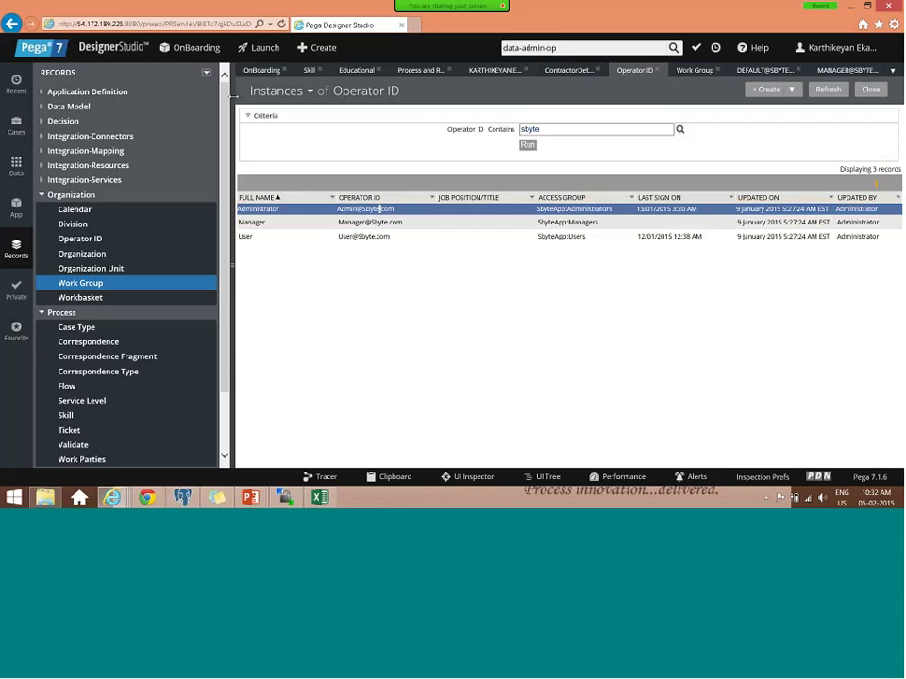
left_click_drag(381, 208, 368, 210)
left_click(547, 221)
left_click(289, 289)
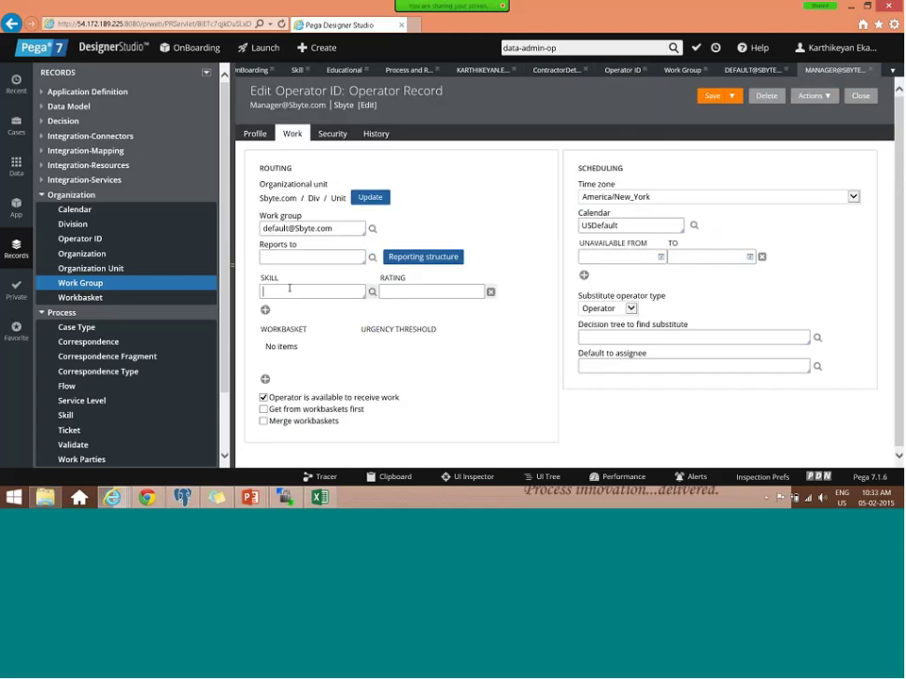
left_click(621, 70)
left_click(631, 70)
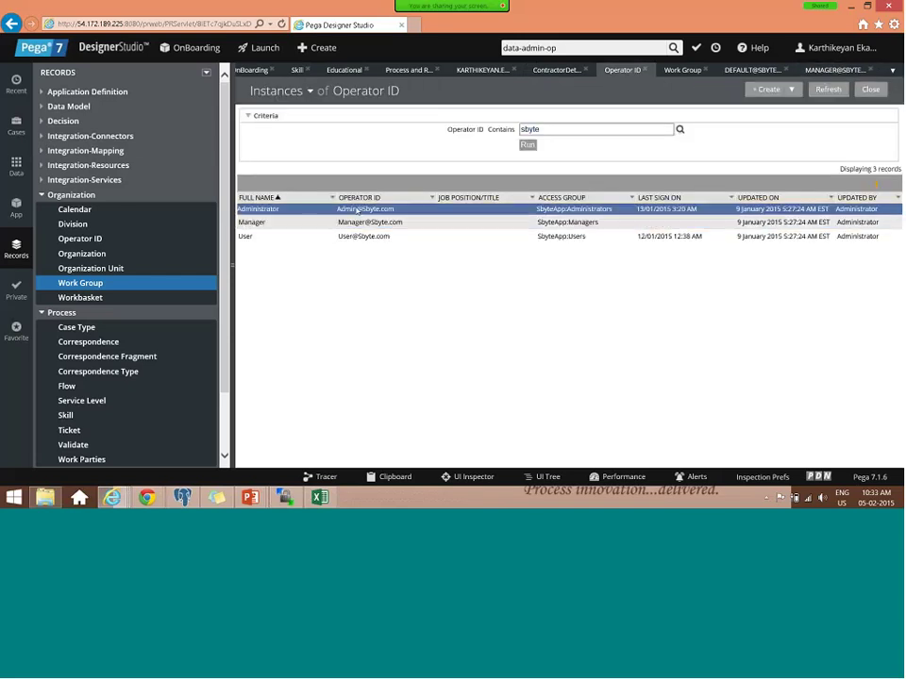
- Review the Administrator's work settings, then open the User operator's work settings
left_click(358, 210)
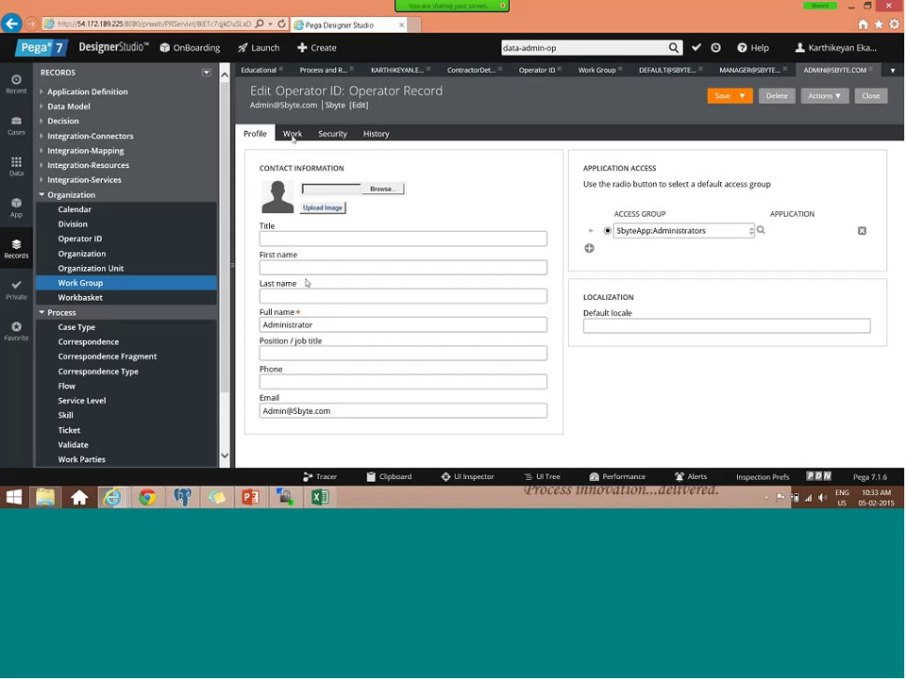
left_click(293, 135)
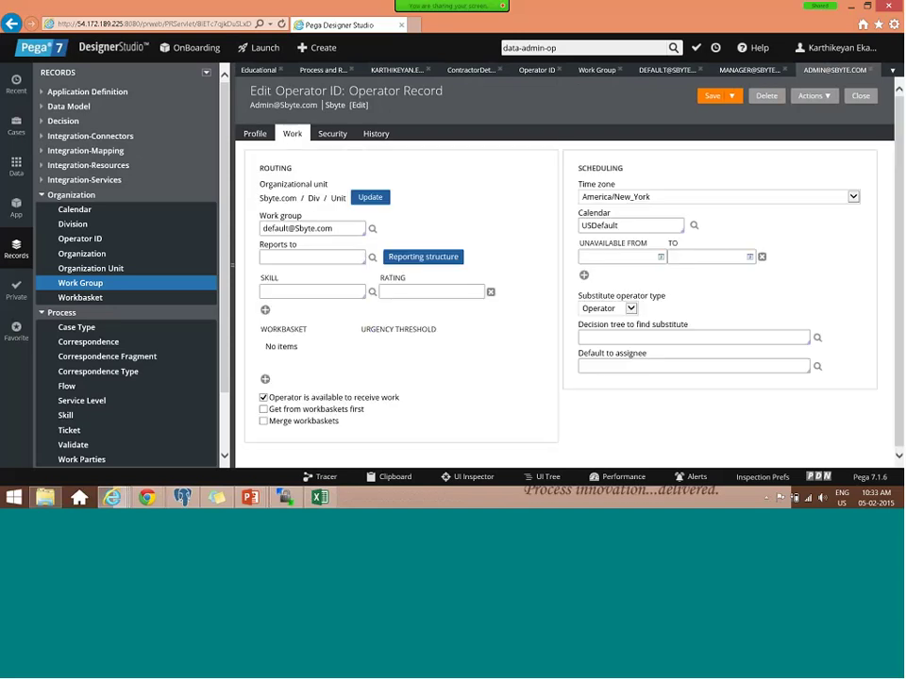
left_click(548, 71)
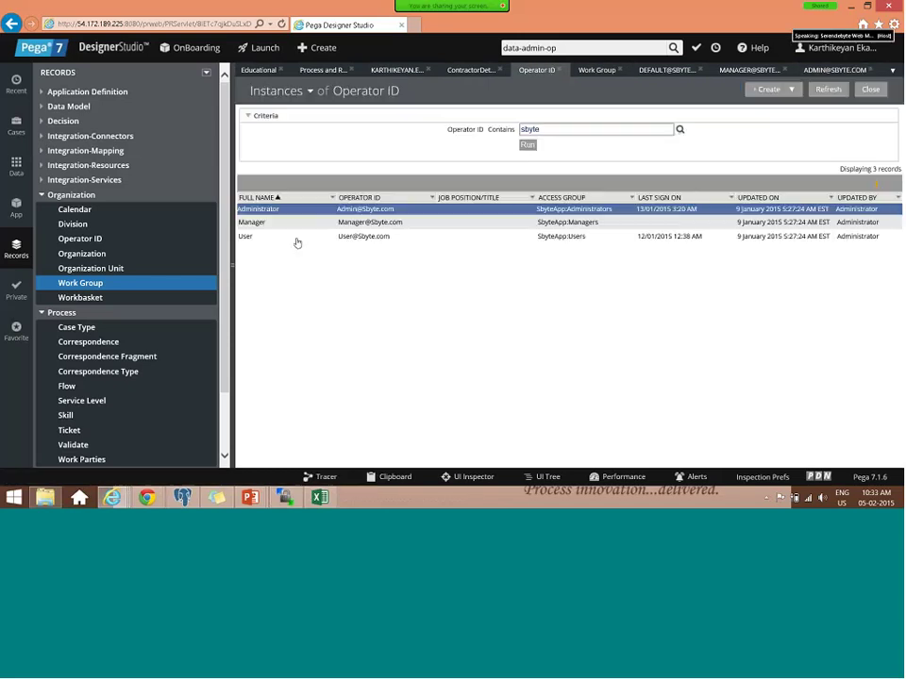
left_click(297, 240)
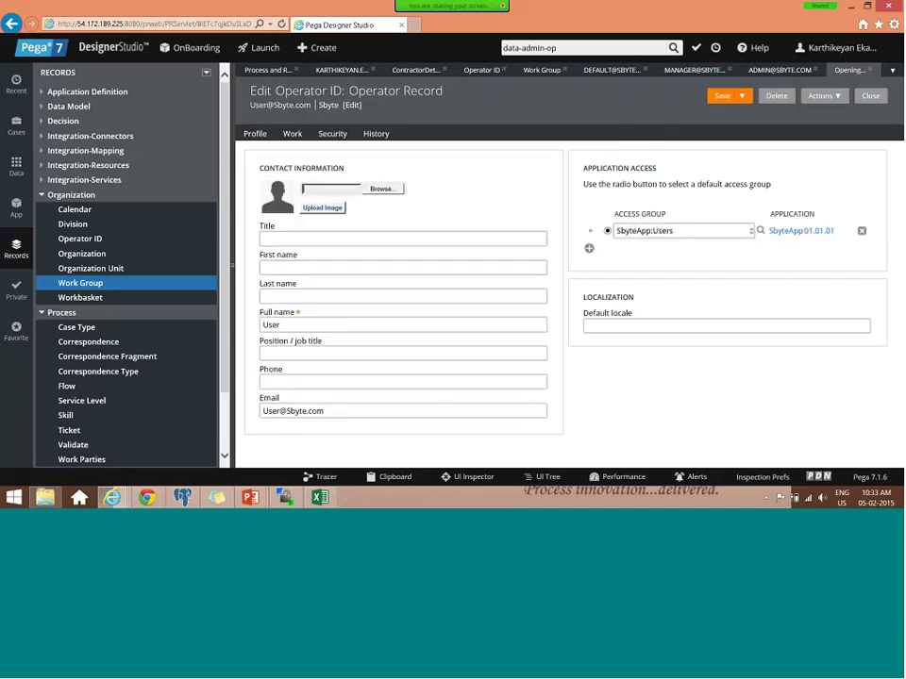
left_click(292, 135)
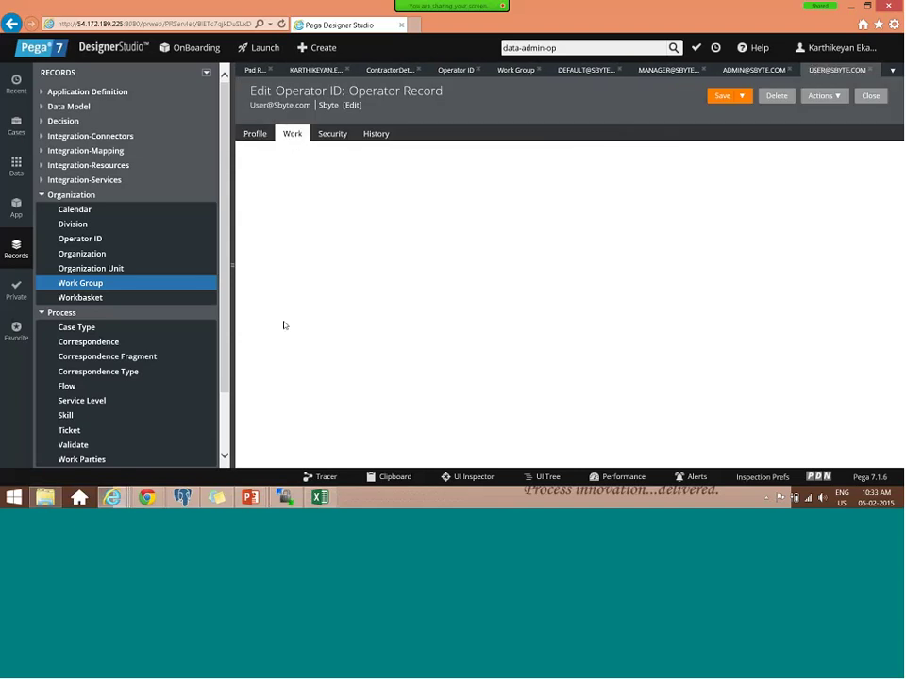
- Add the Educational skill at rating 1 to the Manager operator and save it
left_click(655, 71)
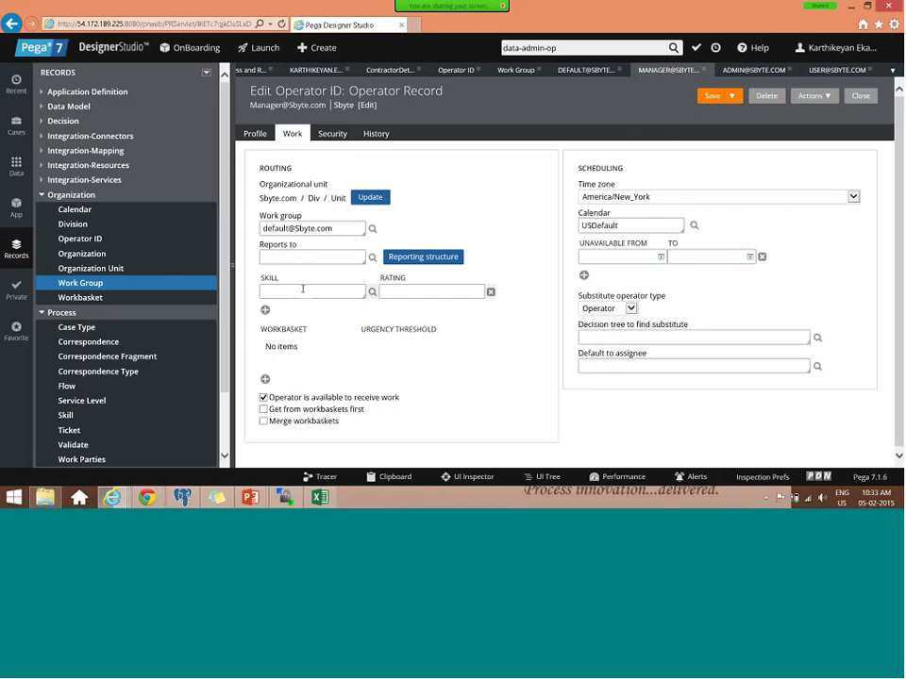
left_click(302, 289)
type("ed")
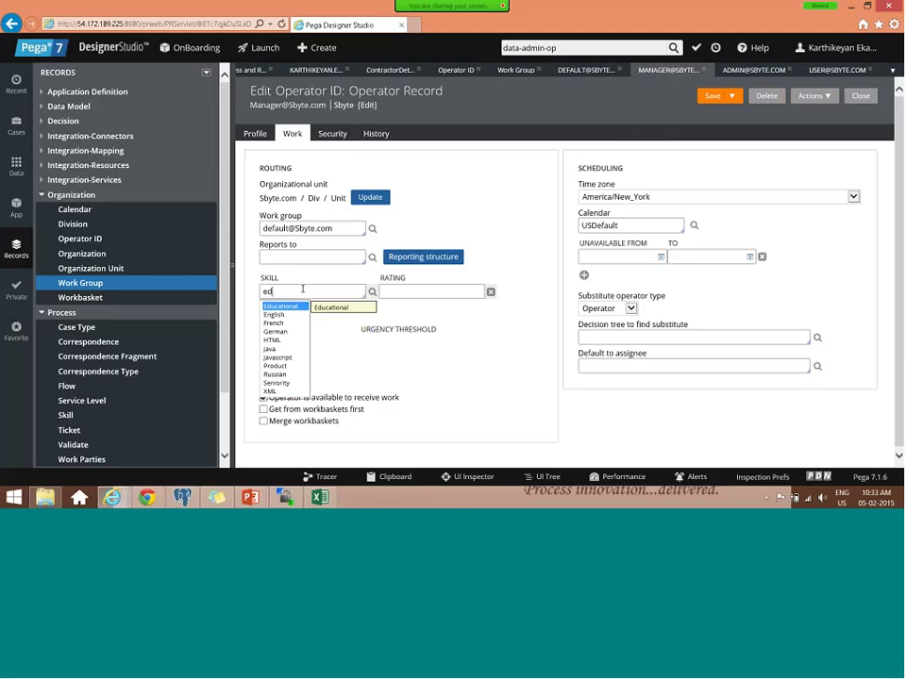
key("Return")
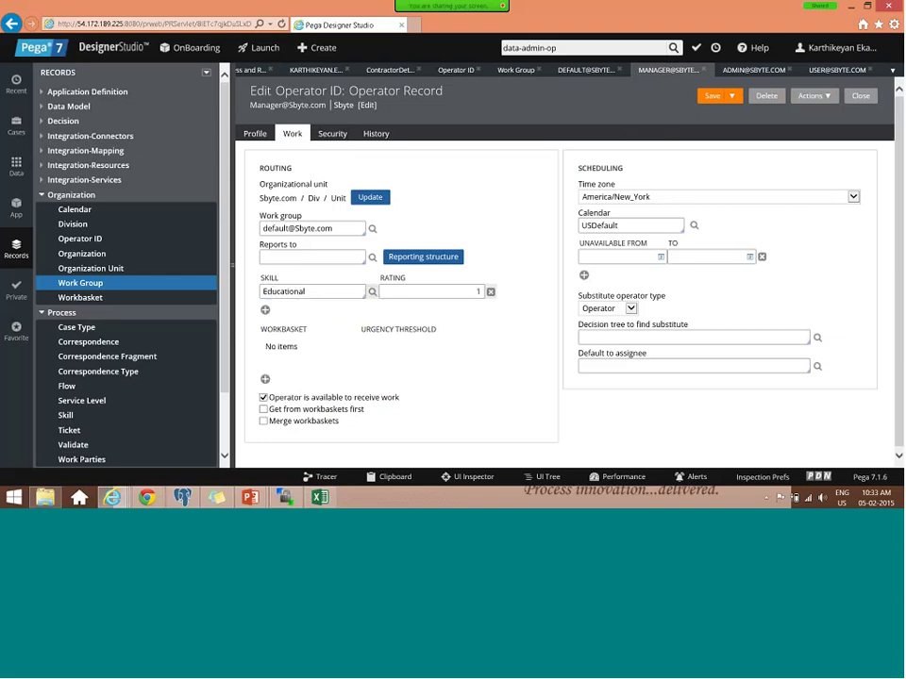
left_click(706, 99)
left_click(16, 125)
- Run a new OnBoarding case, entering 'Test' as client manager name and end date 6 February 2015
left_click(81, 97)
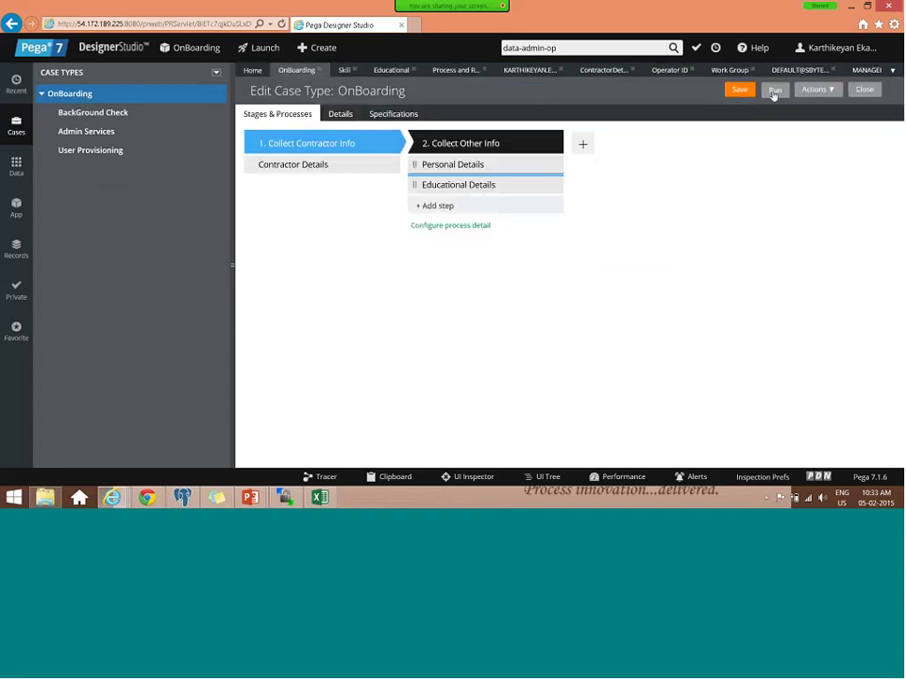
left_click(774, 92)
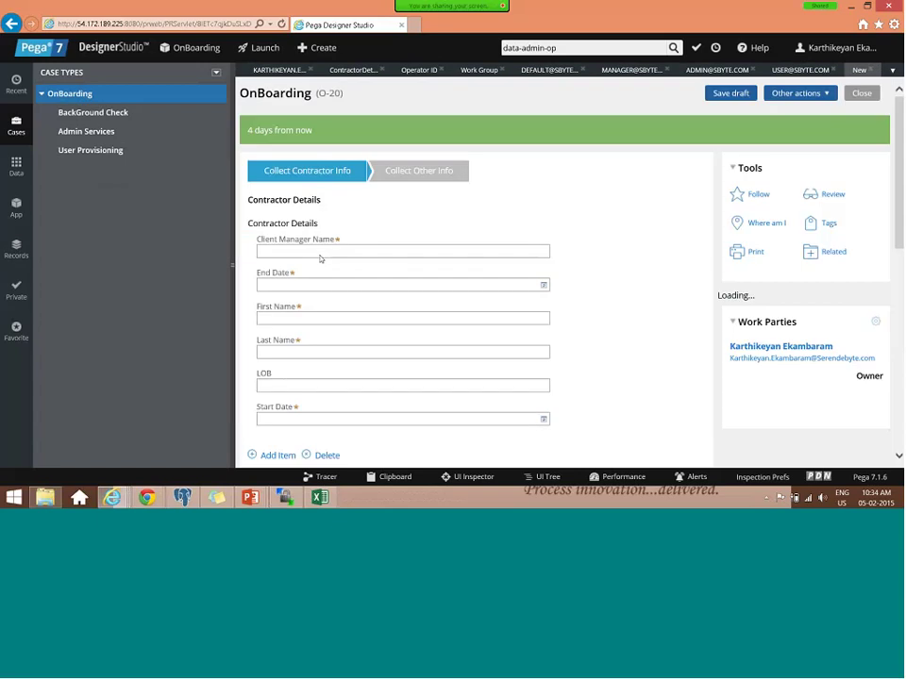
left_click(317, 252)
type("Test")
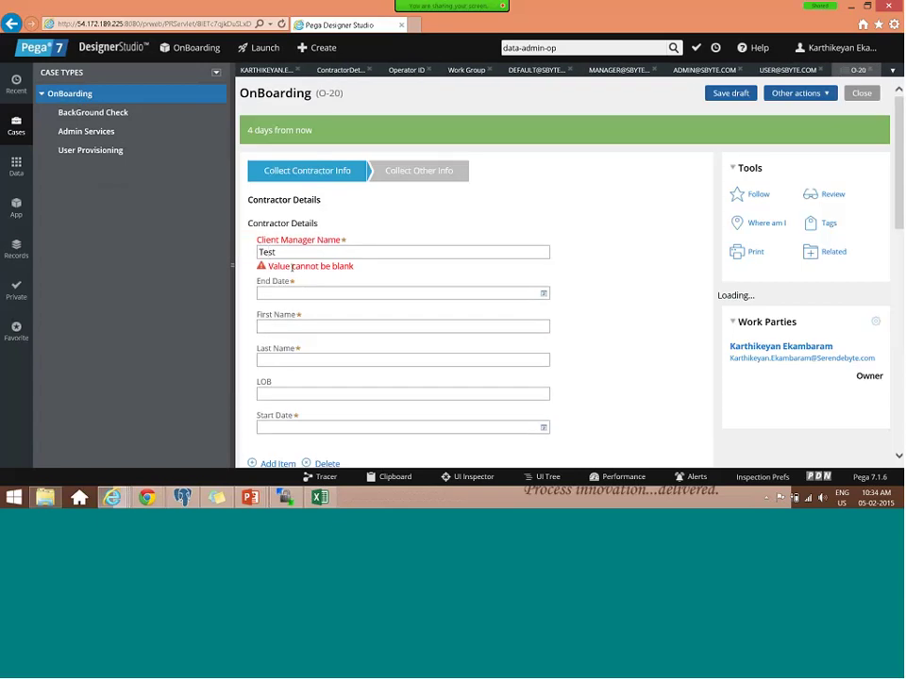
left_click(539, 295)
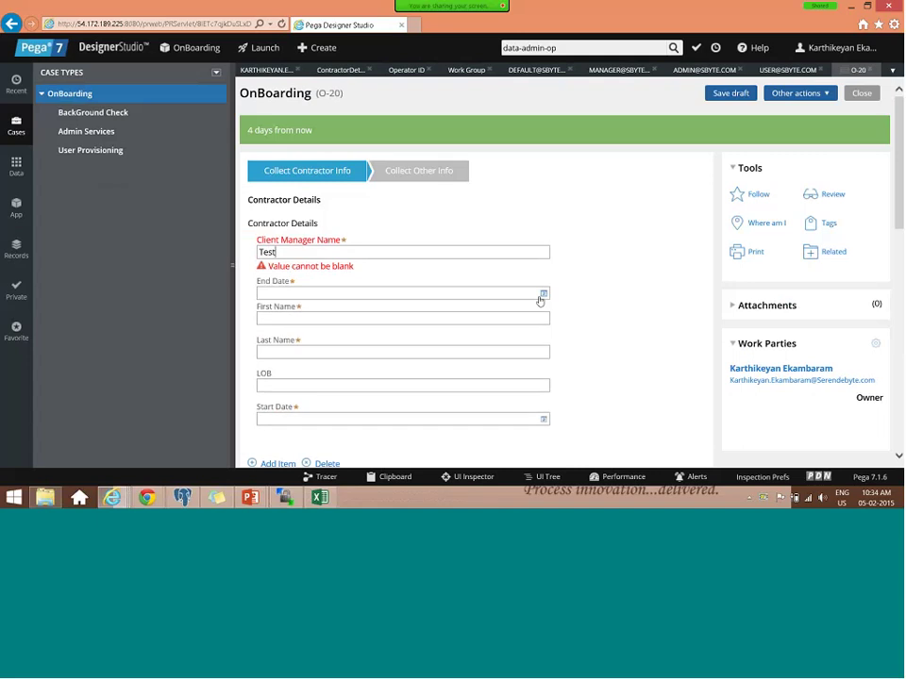
left_click(543, 286)
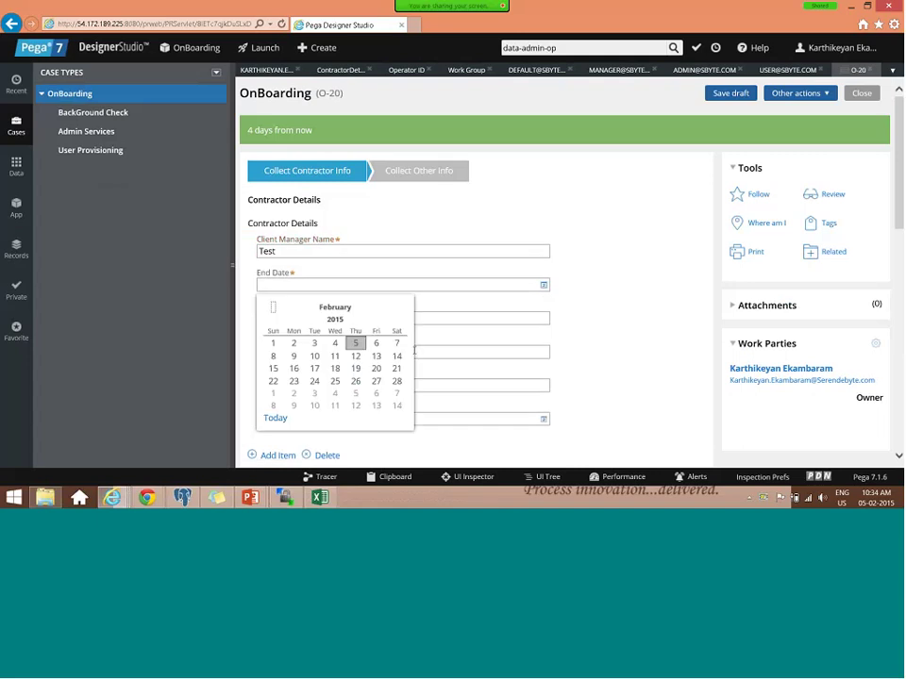
left_click(375, 343)
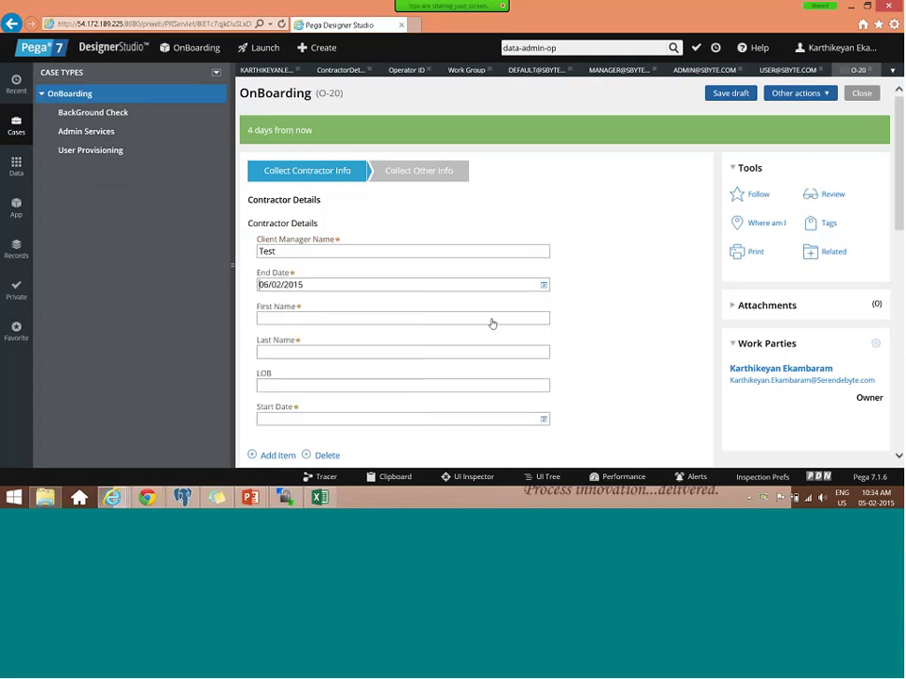
- Enter 'Test' for first and last name, pick start date 14 February 2015, and submit
left_click(489, 320)
type("Test")
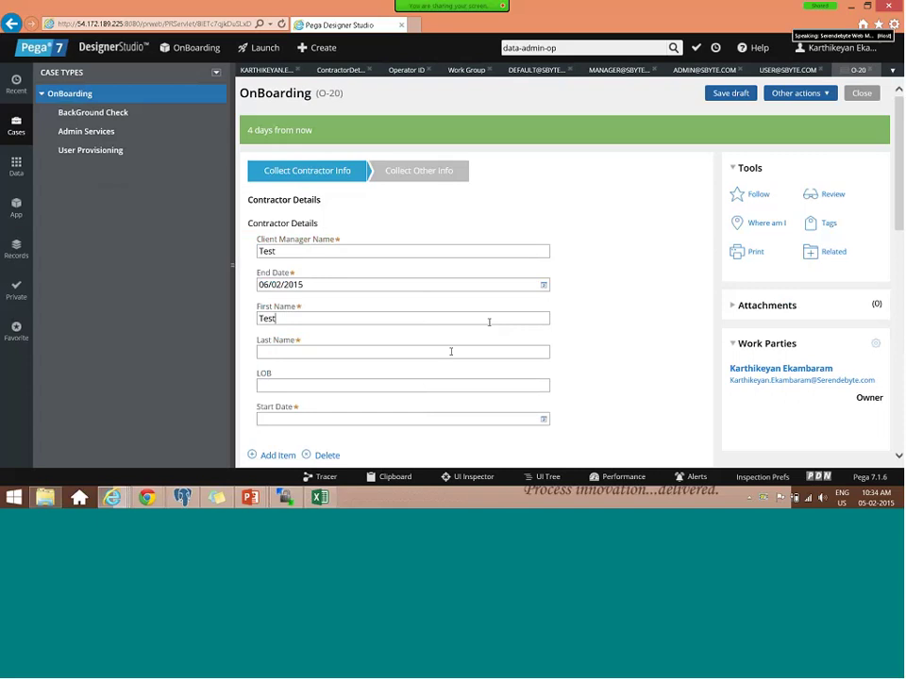
left_click(451, 351)
type("Test")
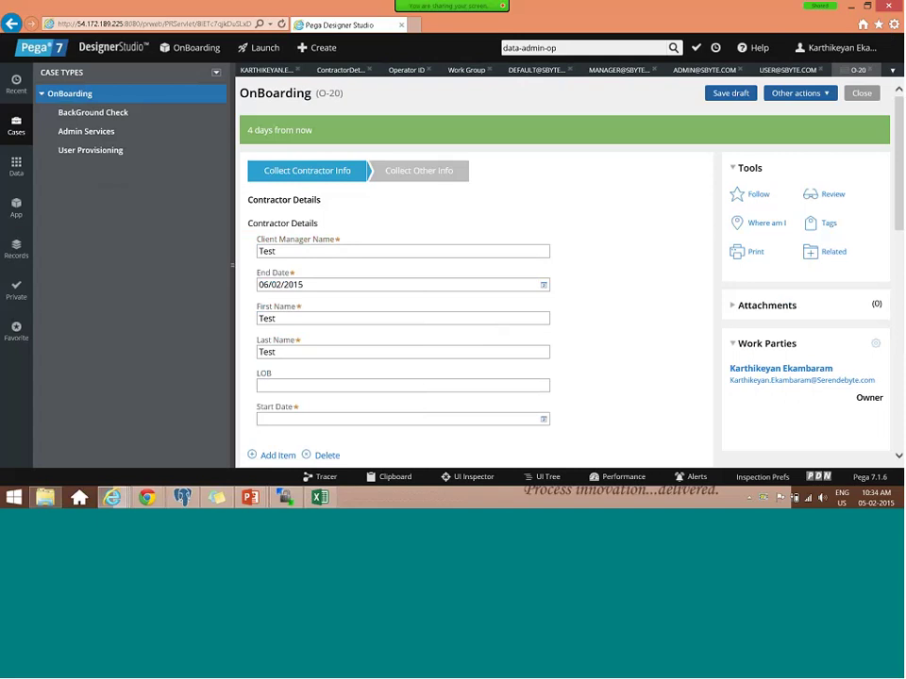
left_click(543, 419)
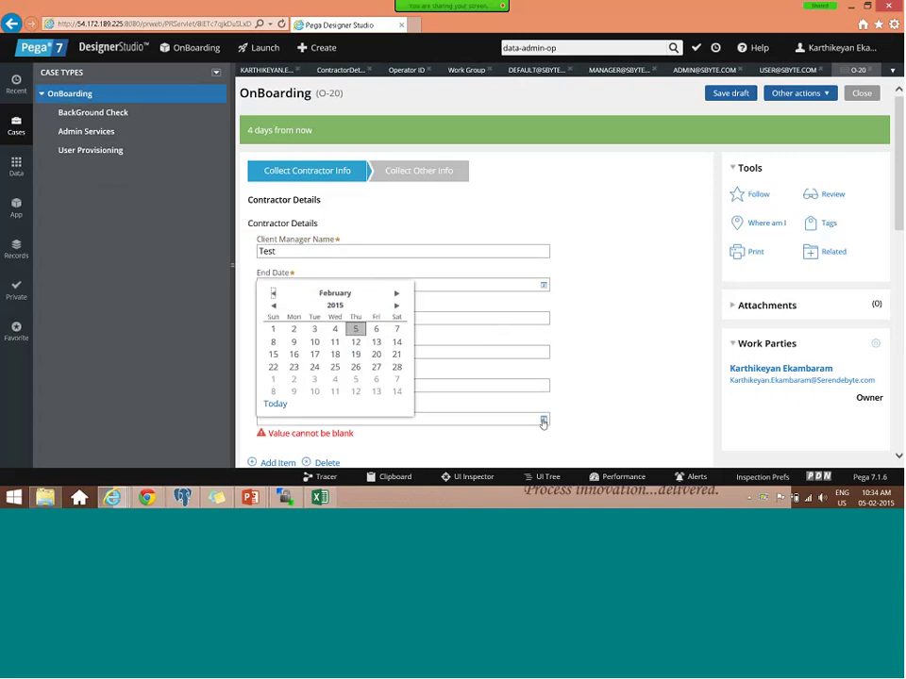
left_click(393, 344)
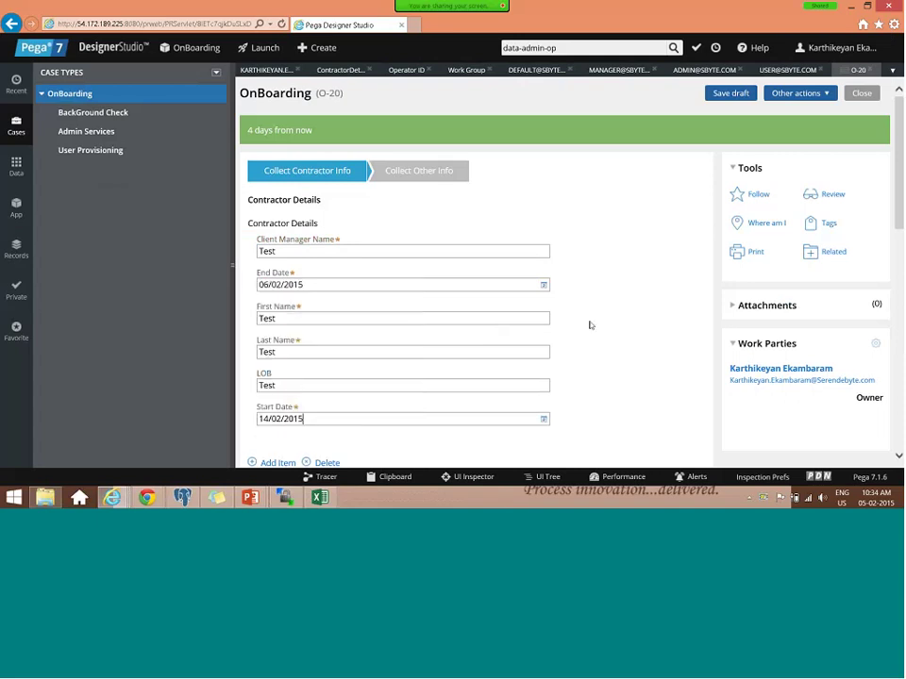
scroll(589, 326, "down", 5)
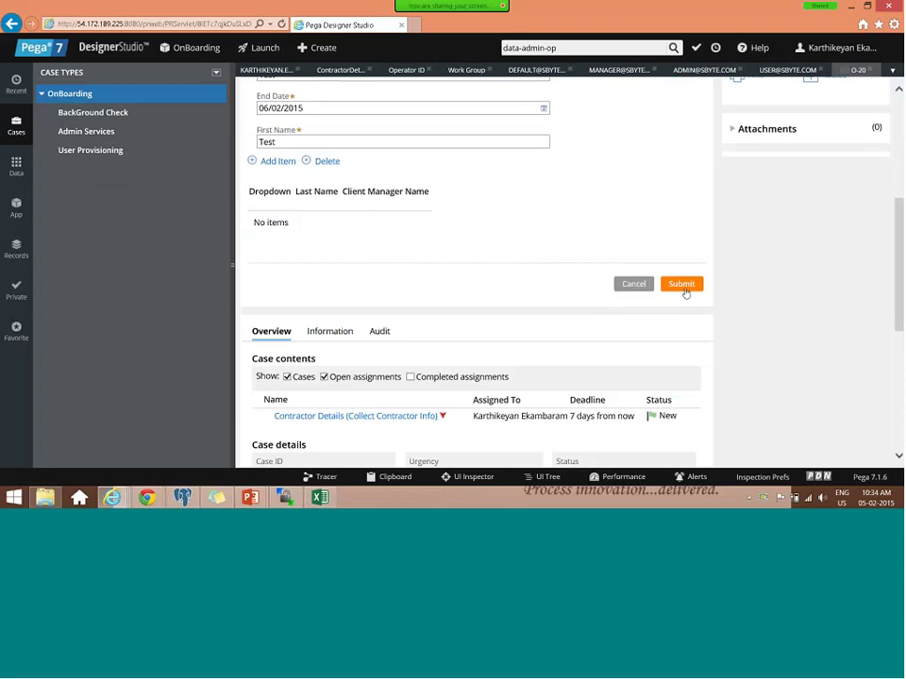
left_click(682, 285)
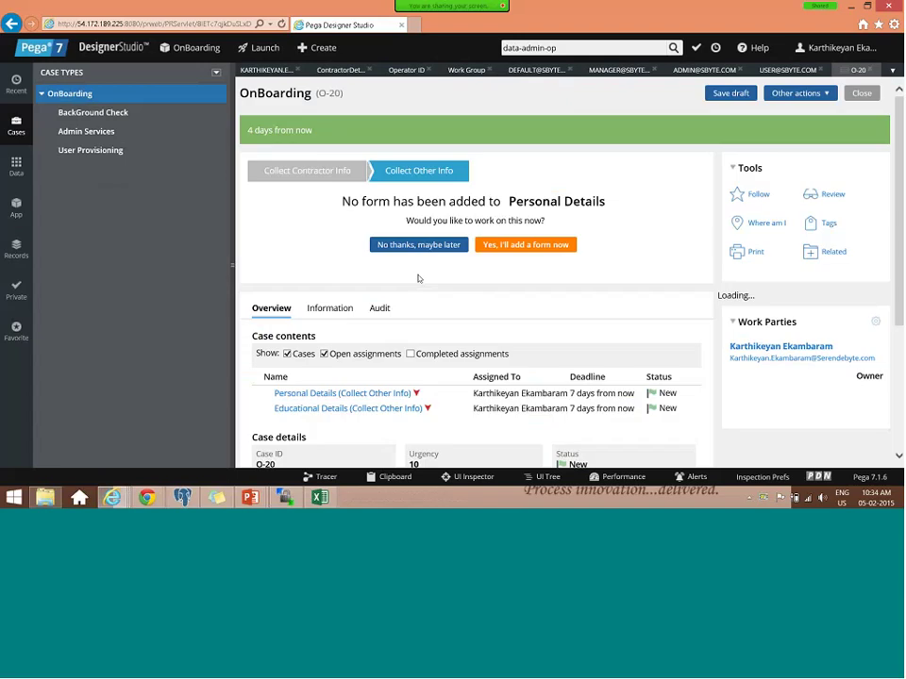
- Review the new case O-20's assignments and return to the default work group record
scroll(402, 364, "down", 2)
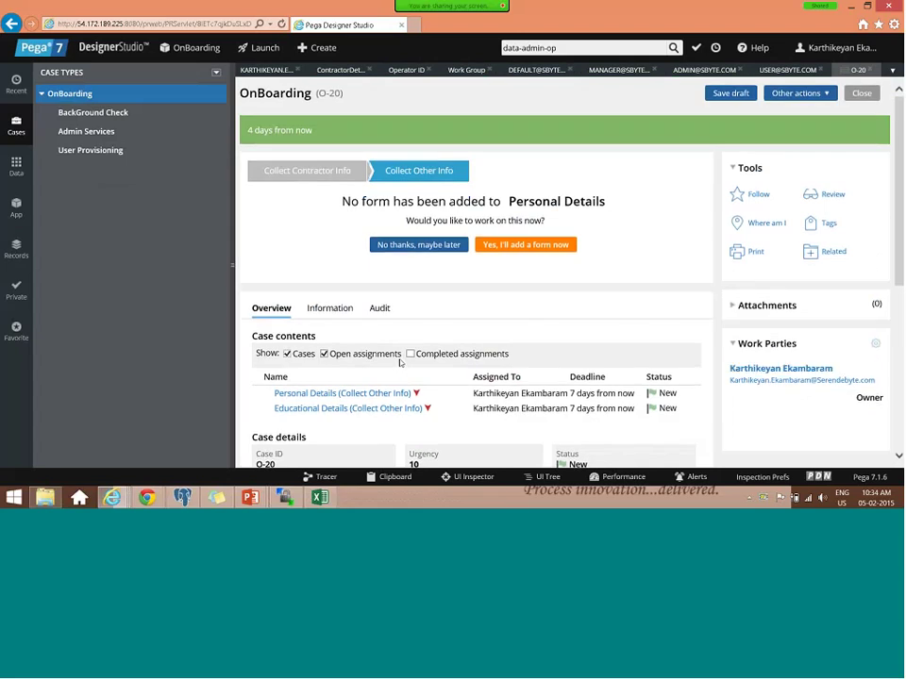
scroll(400, 362, "down", 2)
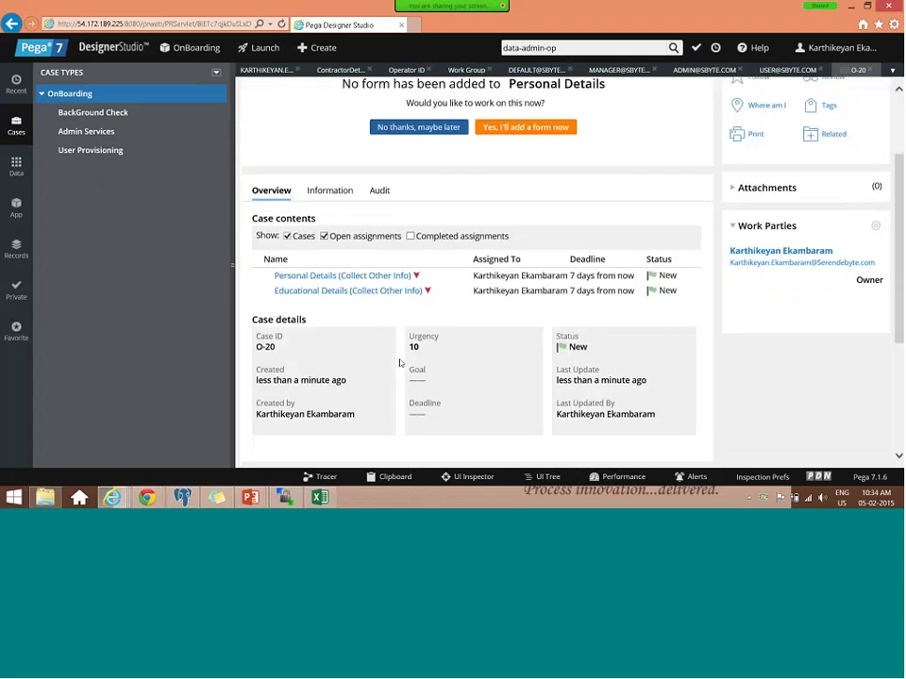
scroll(566, 87, "up", 2)
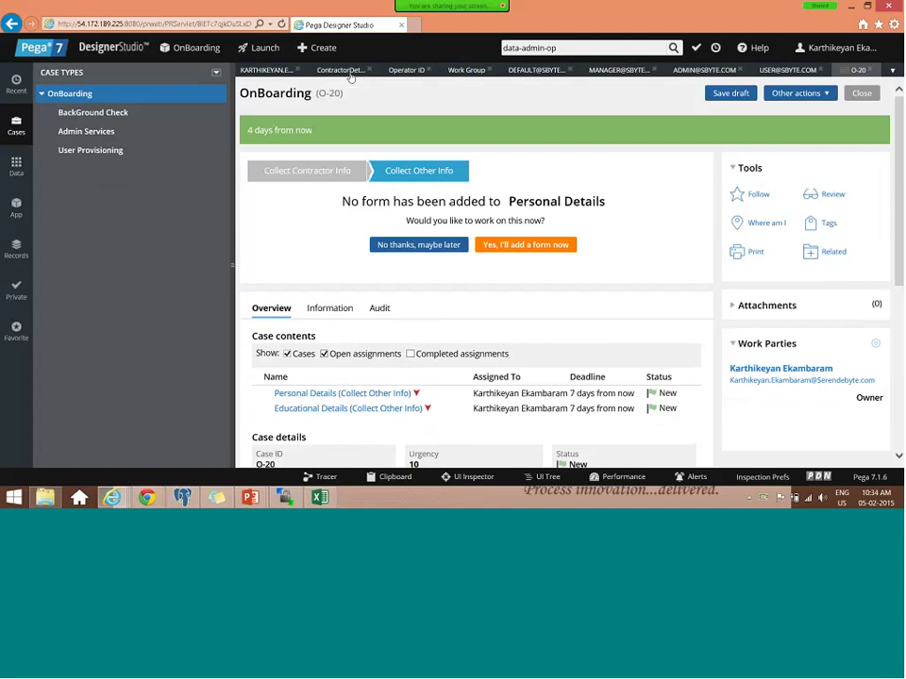
left_click(544, 71)
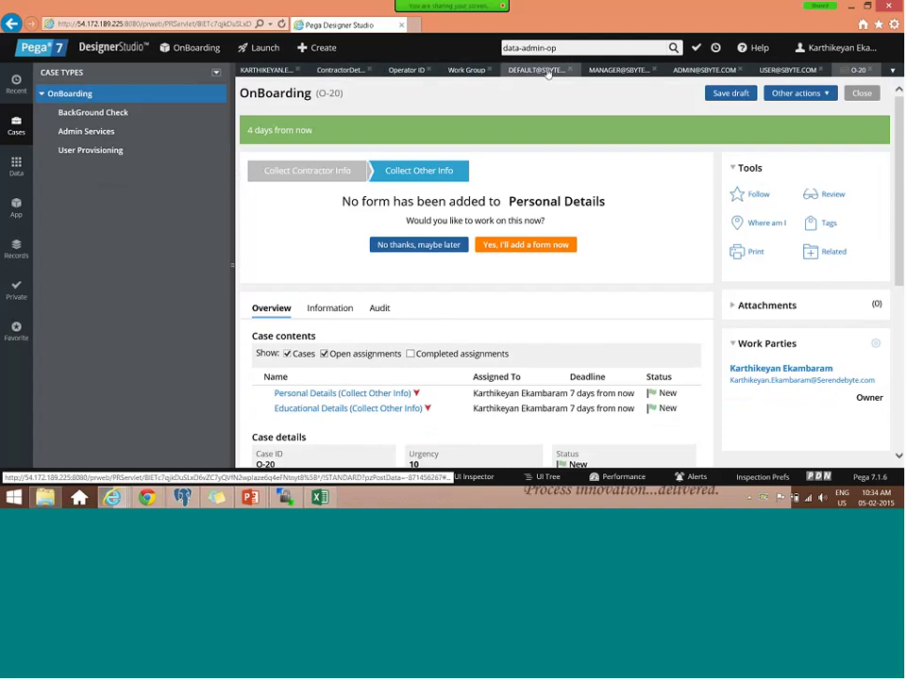
- Remove the Educational and English skills from the developer's operator record and save it
left_click(618, 70)
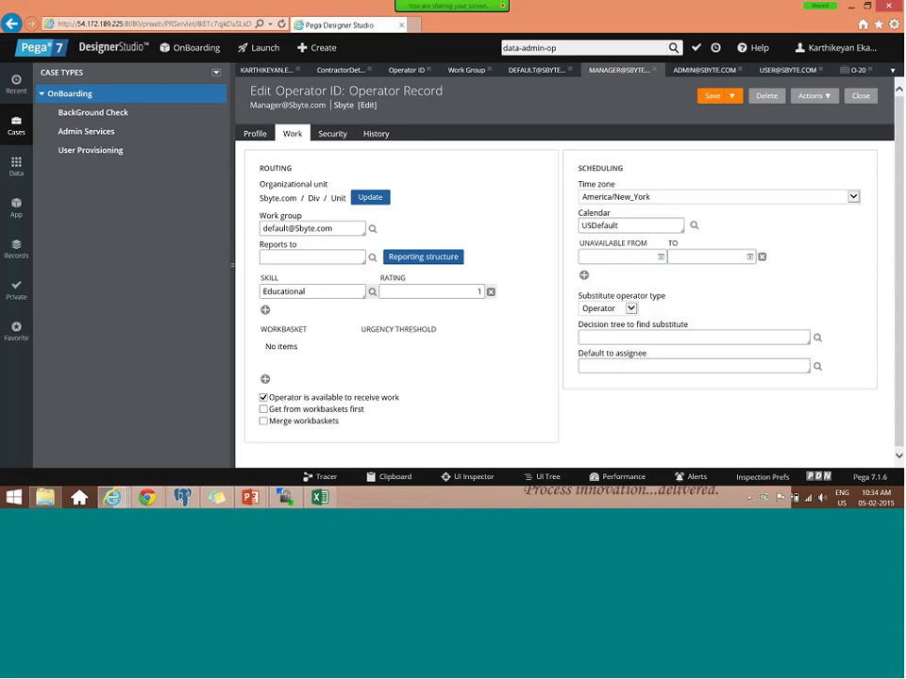
left_click(269, 70)
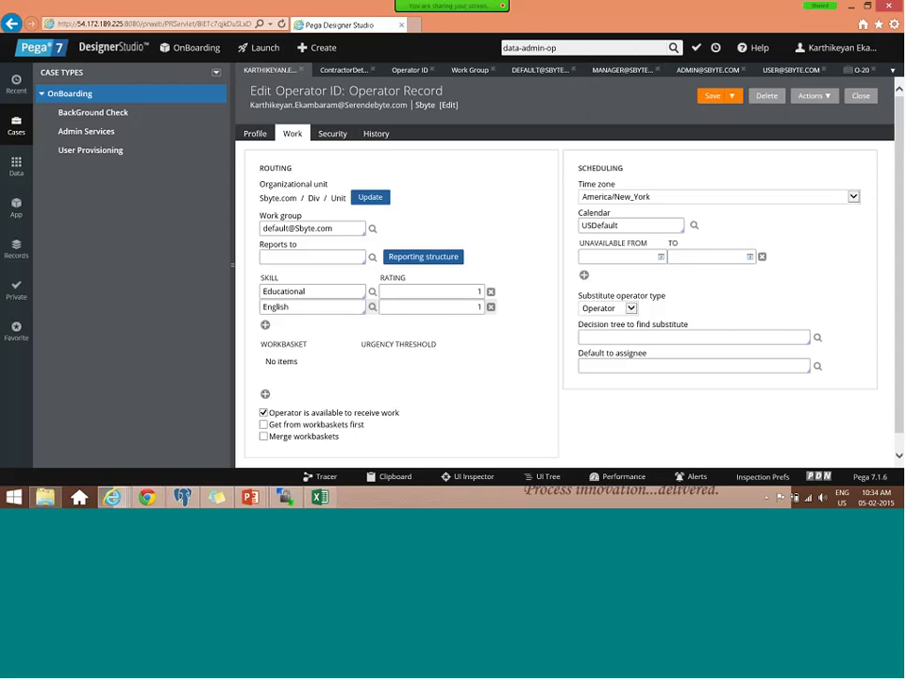
left_click(491, 291)
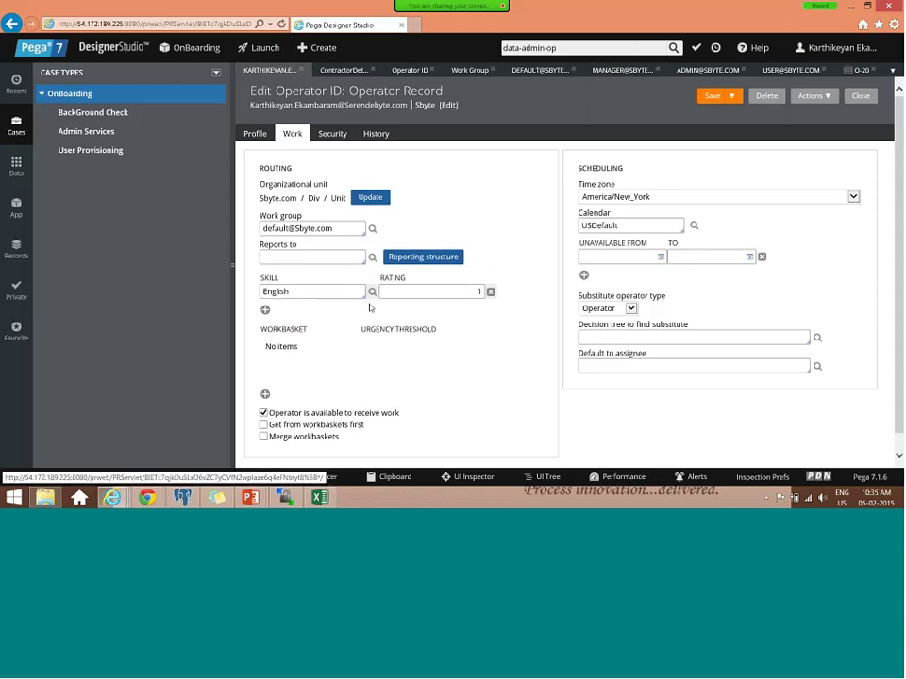
left_click(490, 294)
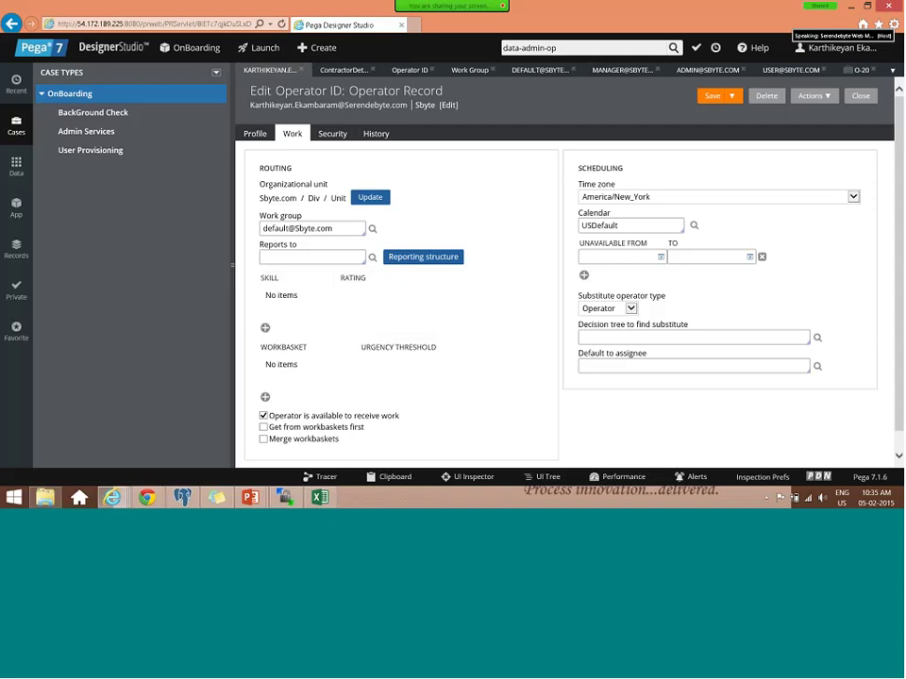
left_click(712, 98)
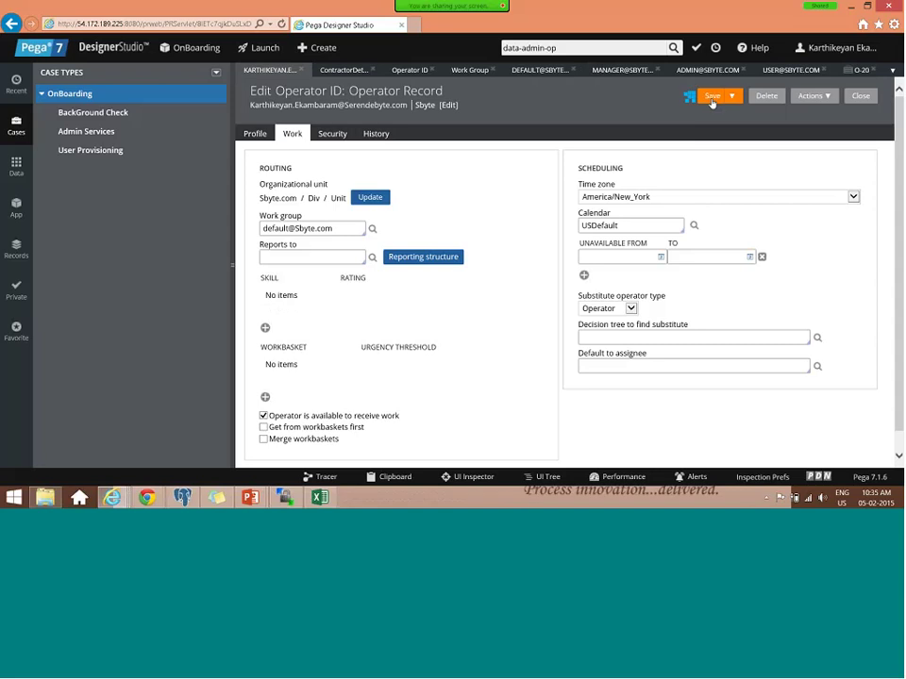
- Close the O-20 case tab and all other open tabs, accepting the unsaved work warning
left_click(872, 71)
left_click(892, 70)
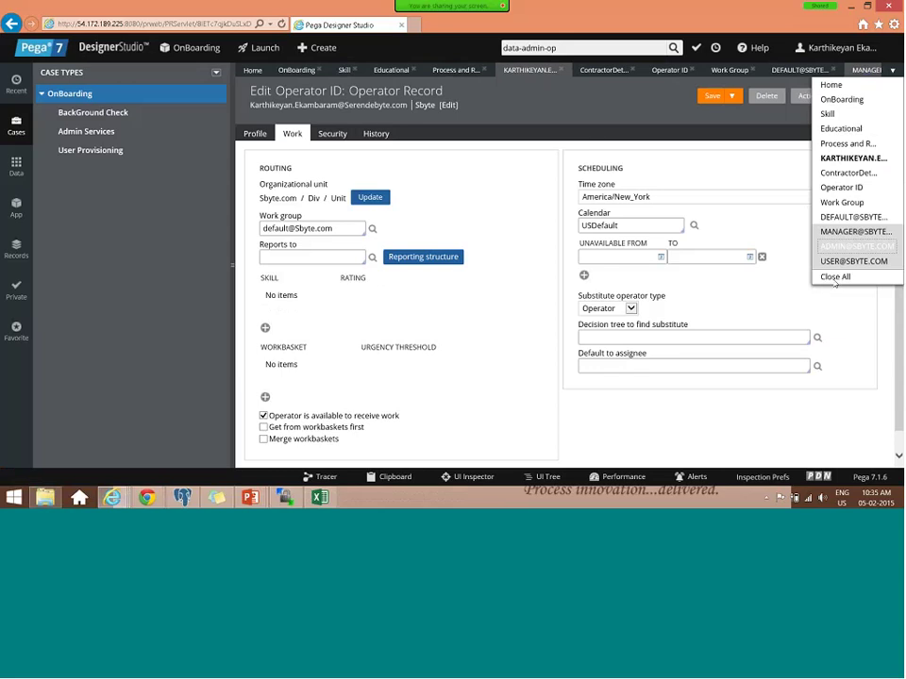
left_click(835, 278)
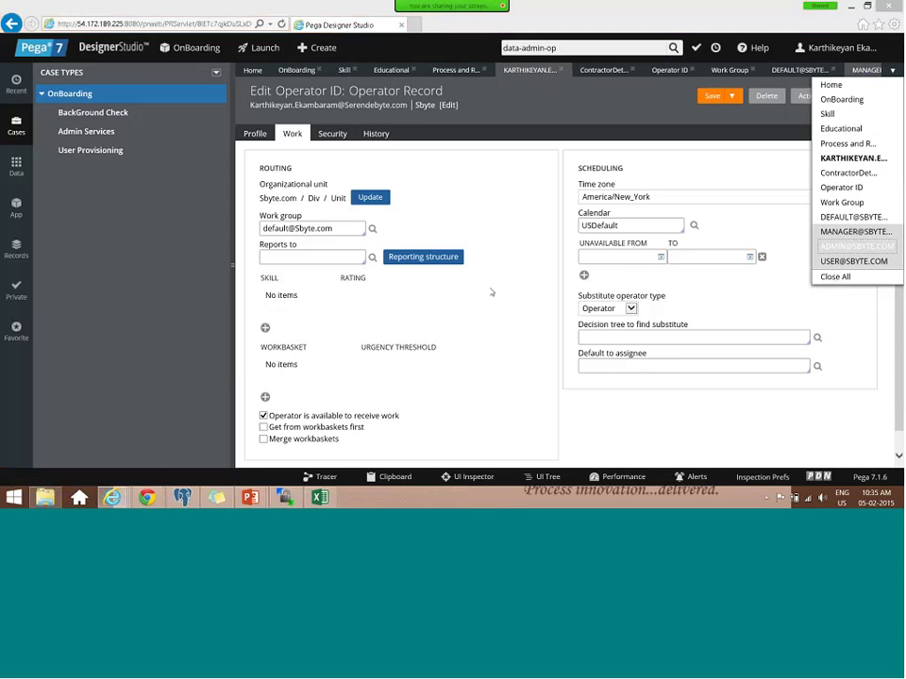
left_click(522, 300)
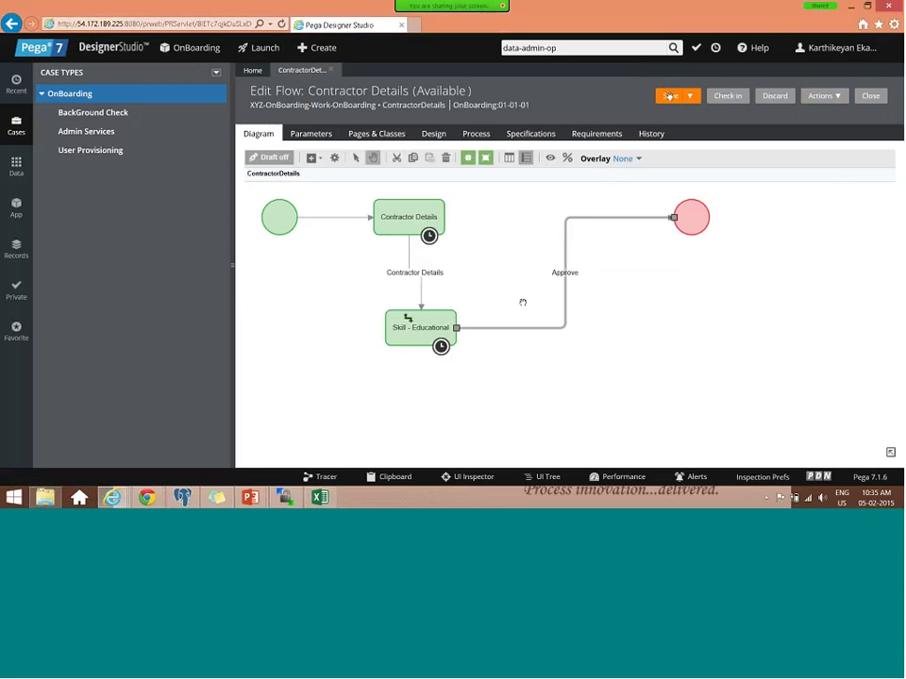
- Open the OnBoarding case type and move between its tab and the Contractor Details flow
left_click(76, 97)
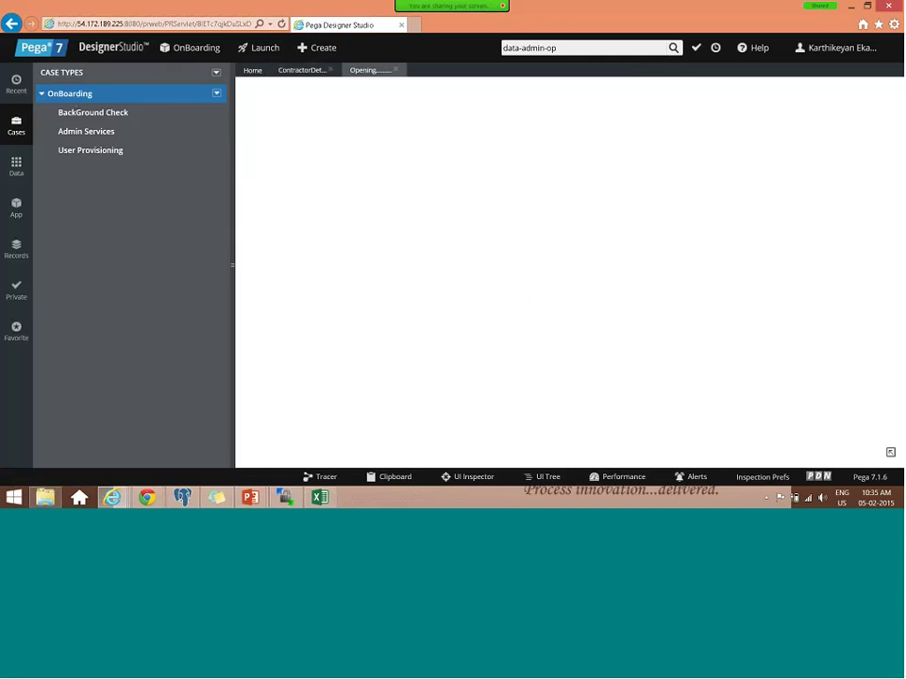
left_click(302, 70)
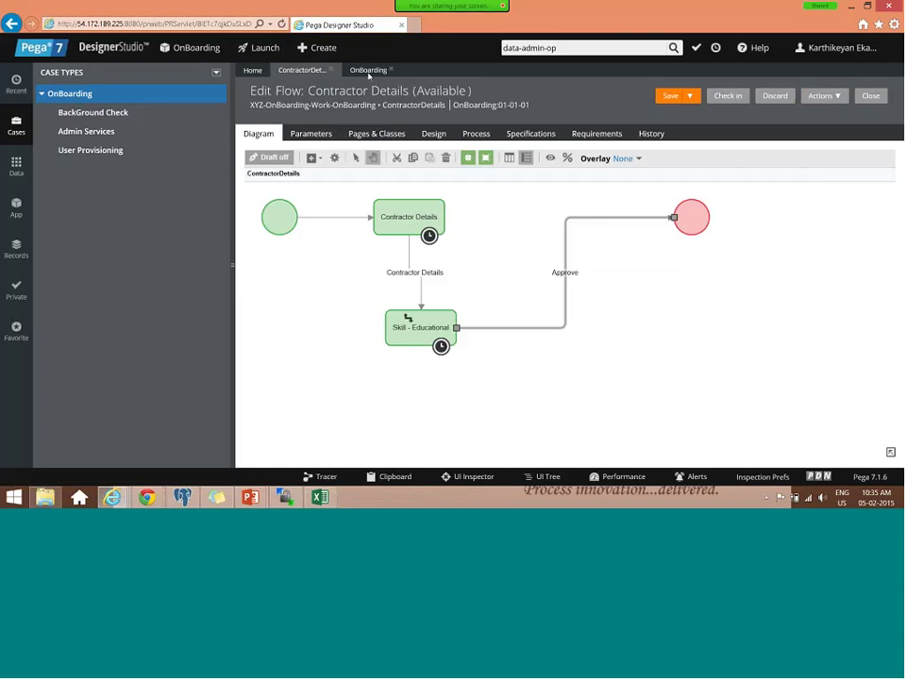
left_click(369, 72)
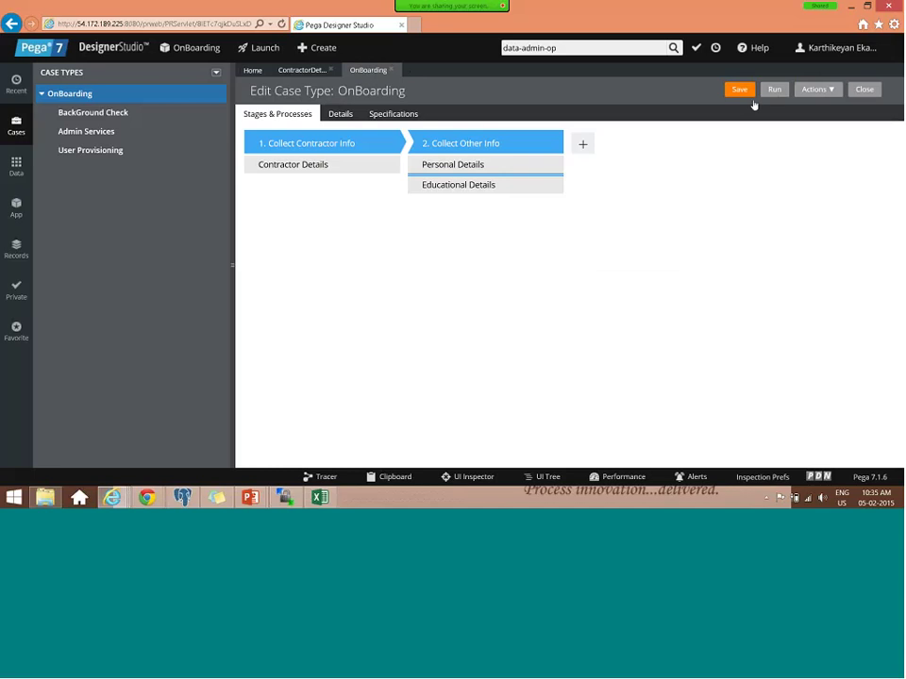
- Run another OnBoarding case, entering 'Test' as client manager name and first name
left_click(406, 107)
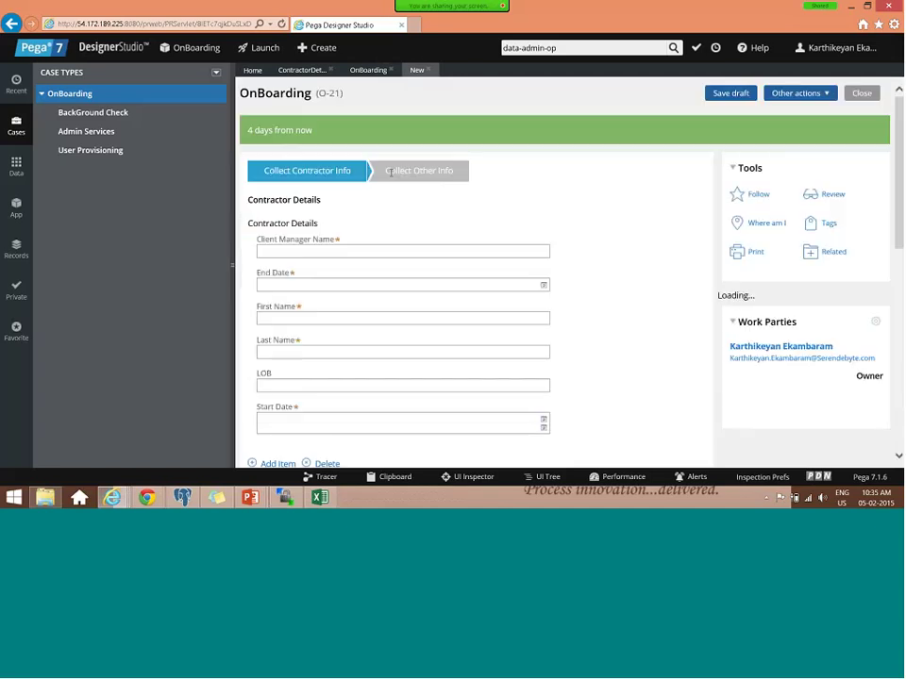
left_click(313, 250)
type("Tes")
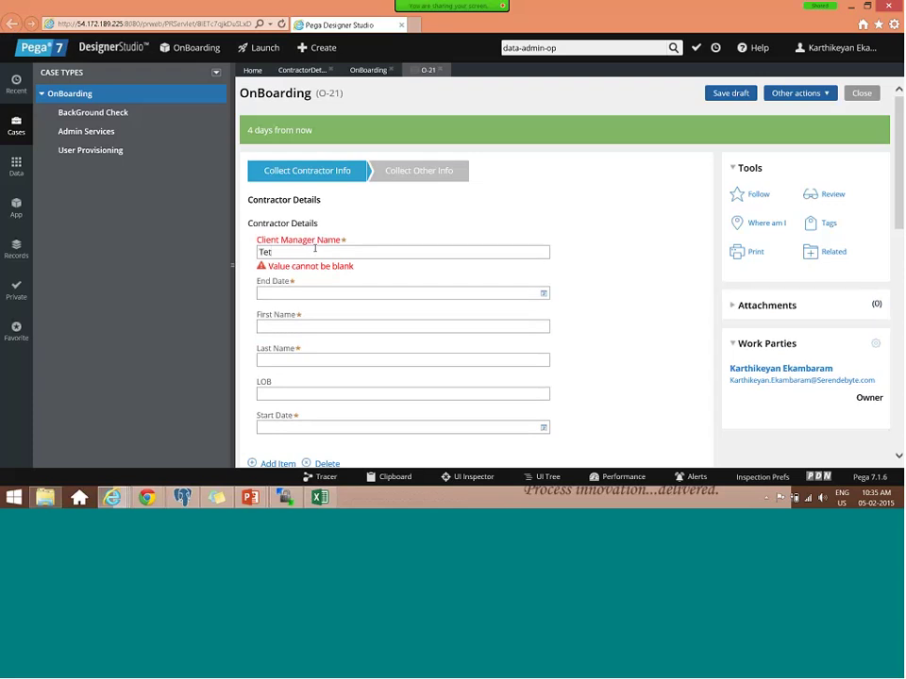
left_click_drag(273, 252, 255, 262)
type("Test")
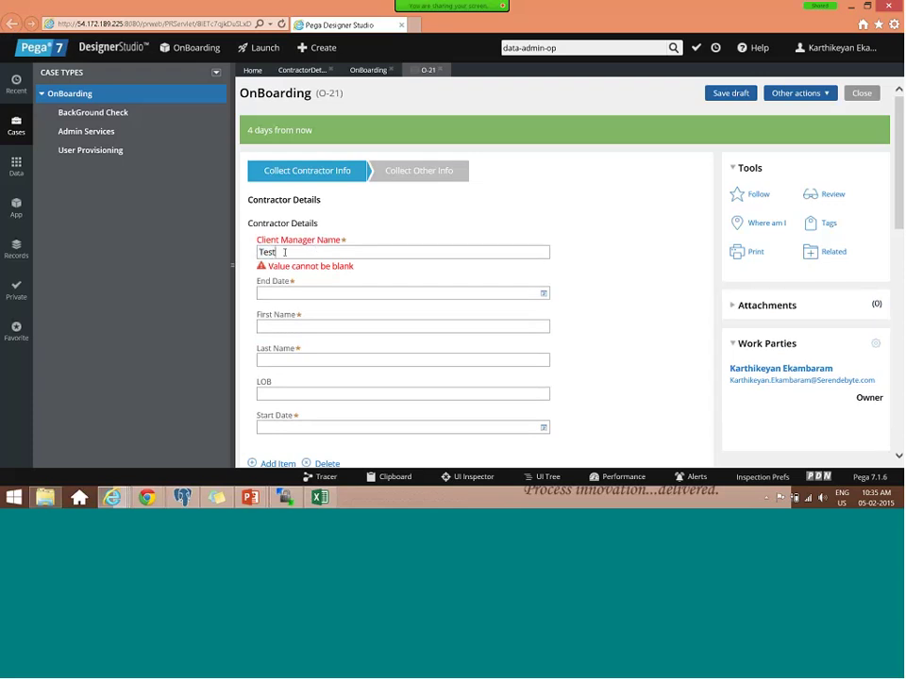
double_click(284, 251)
key("ctrl+c")
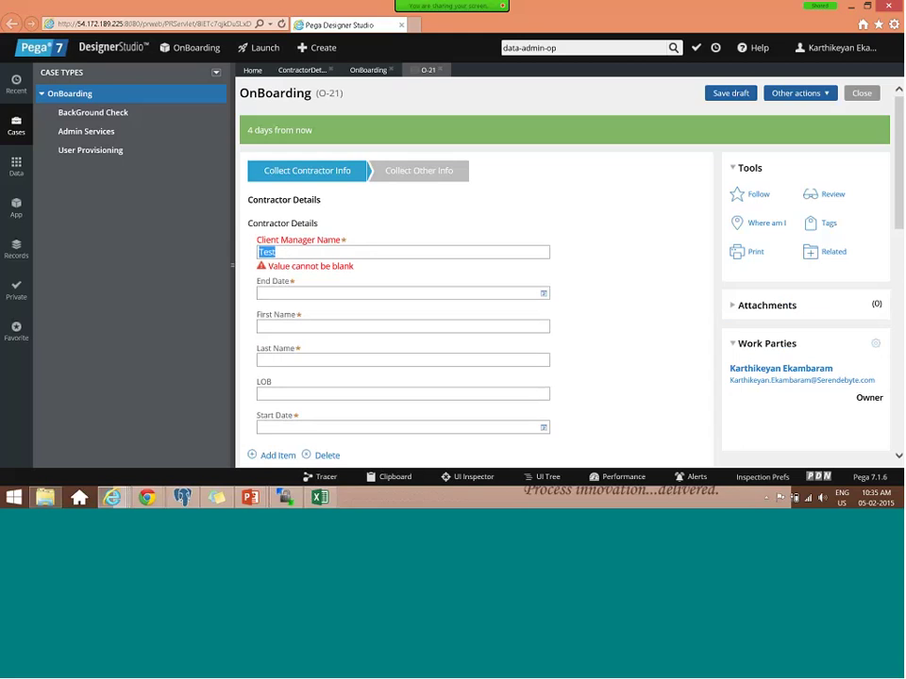
left_click(311, 325)
key("ctrl+v")
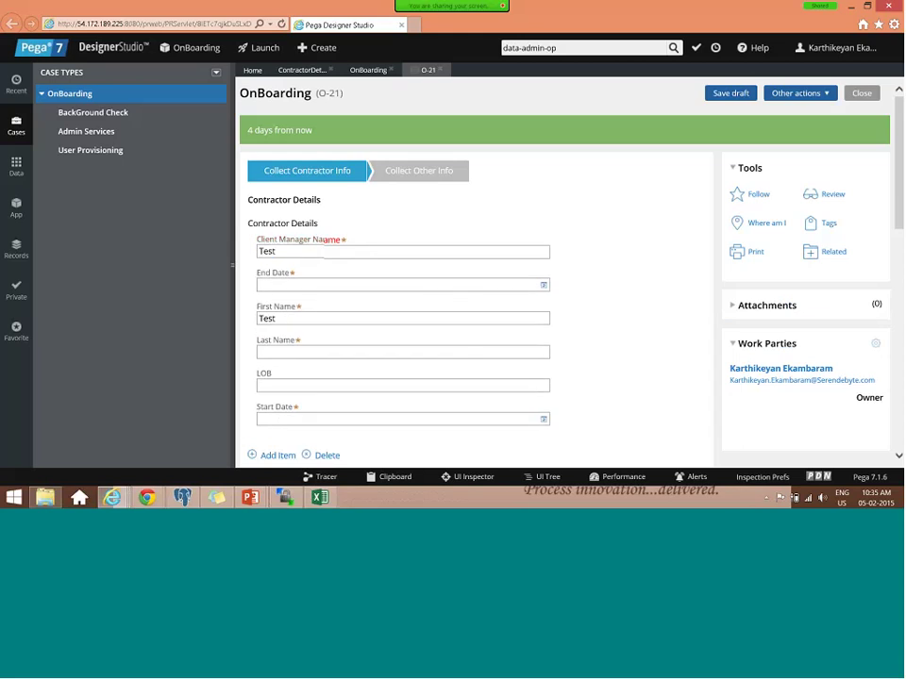
- Paste 'Test' into Last Name, set start date 27 February 2015, and pick the end date
left_click(312, 352)
key("ctrl+v")
left_click(312, 419)
key("ctrl+v")
left_click(280, 386)
key("ctrl+v")
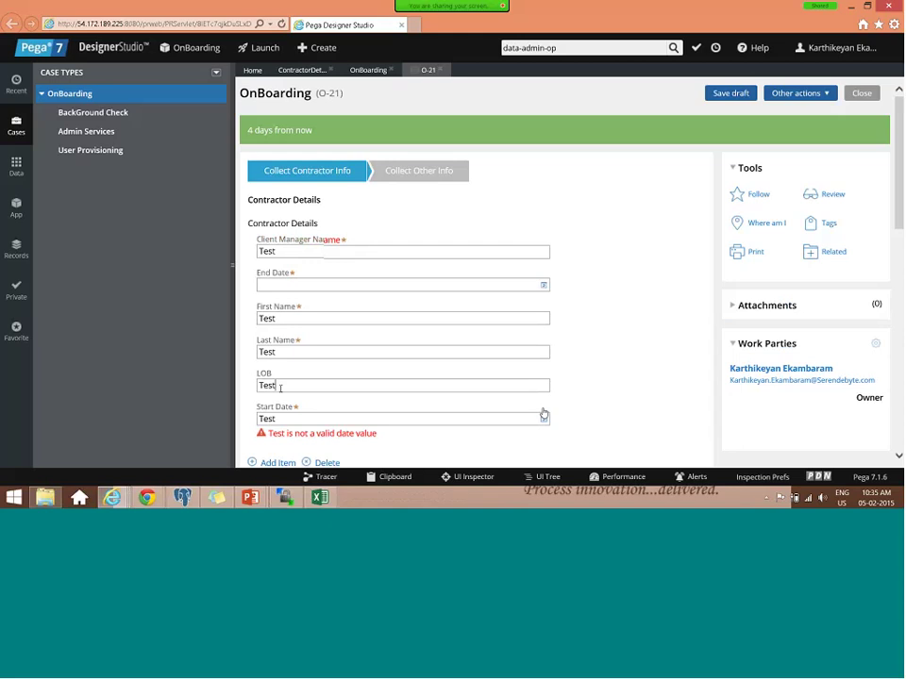
left_click(542, 418)
left_click(377, 368)
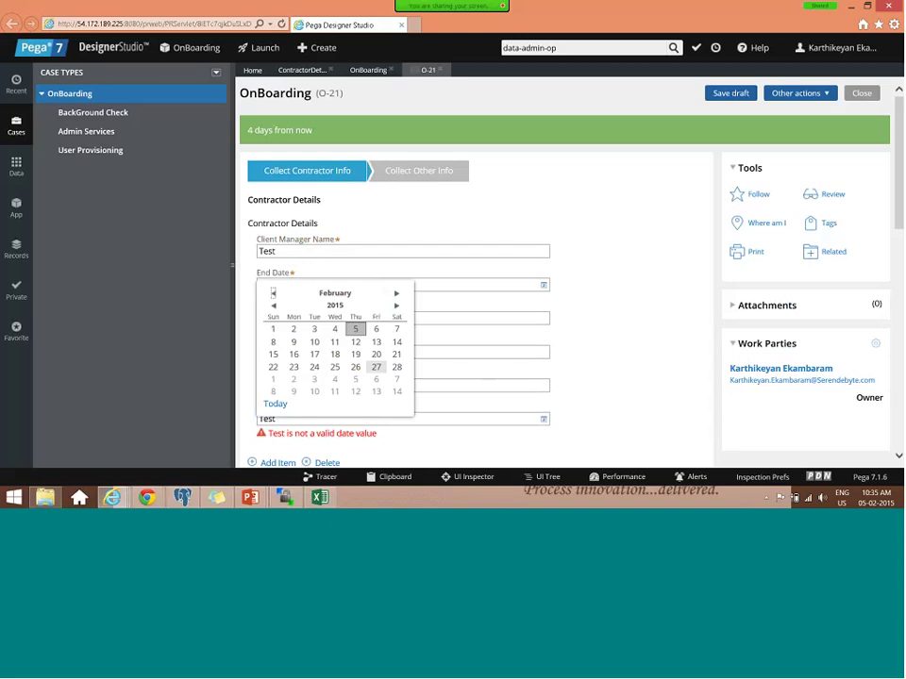
left_click(543, 285)
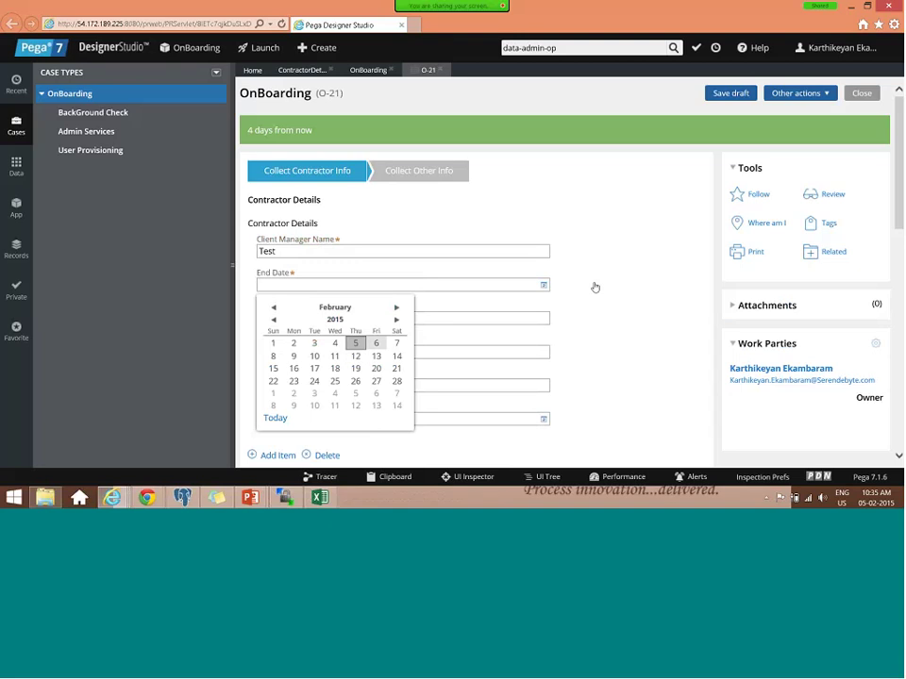
scroll(606, 311, "down", 1)
scroll(605, 311, "down", 3)
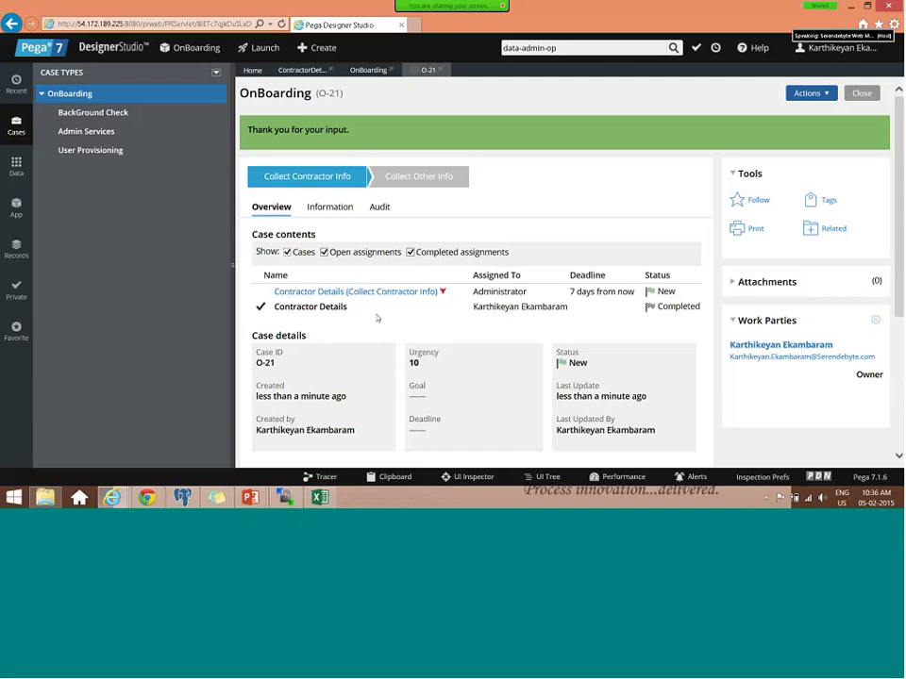
- Check case O-21's Actions menu and Attachments section, then bring up the Clipboard viewer
left_click_drag(317, 93, 344, 93)
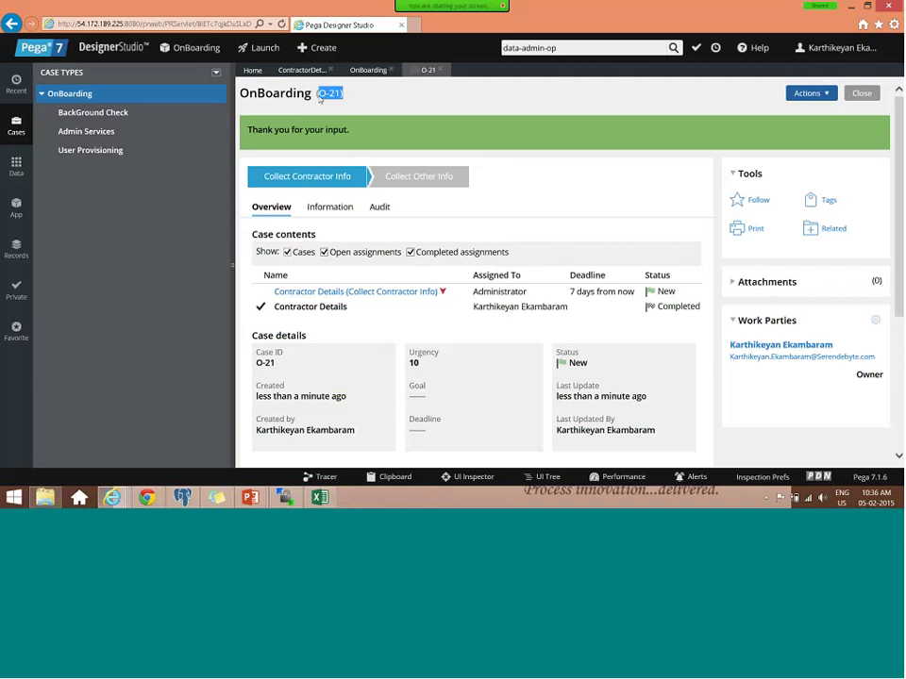
left_click(831, 98)
left_click(640, 142)
scroll(785, 252, "down", 3)
scroll(774, 265, "up", 3)
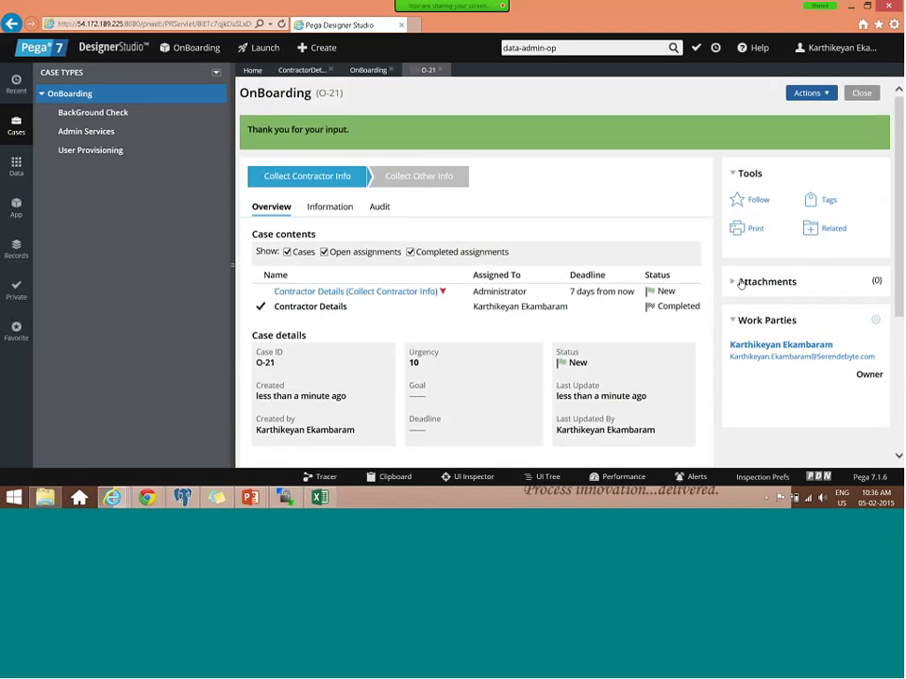
left_click(741, 283)
scroll(735, 284, "down", 3)
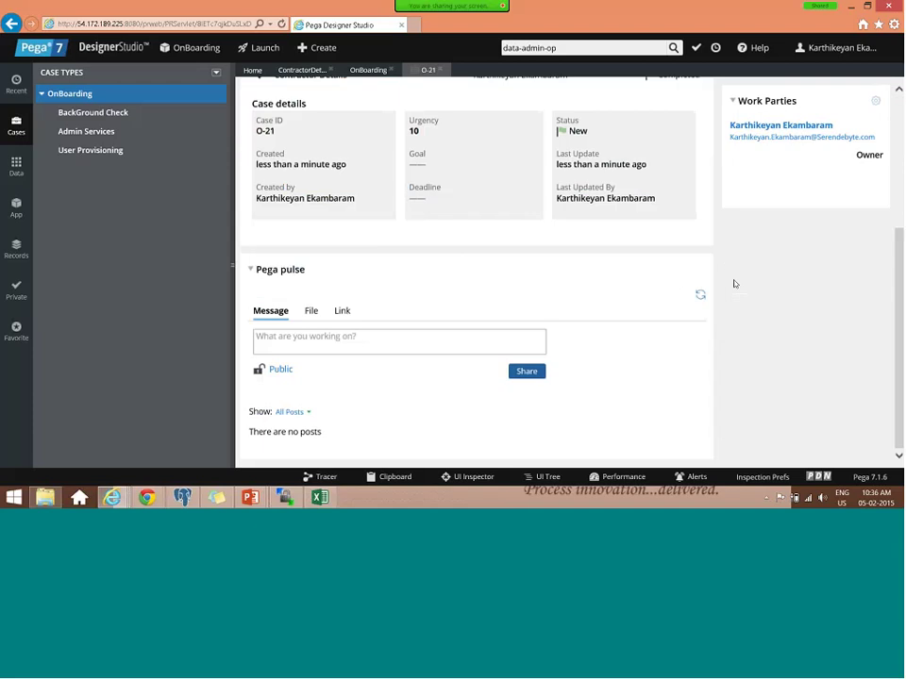
scroll(356, 217, "up", 3)
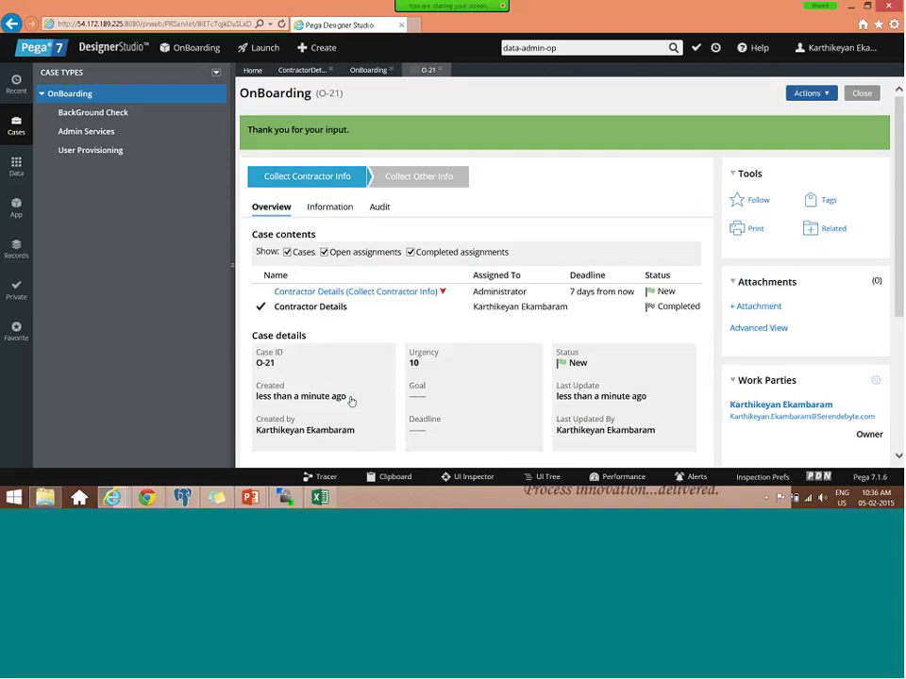
left_click(394, 477)
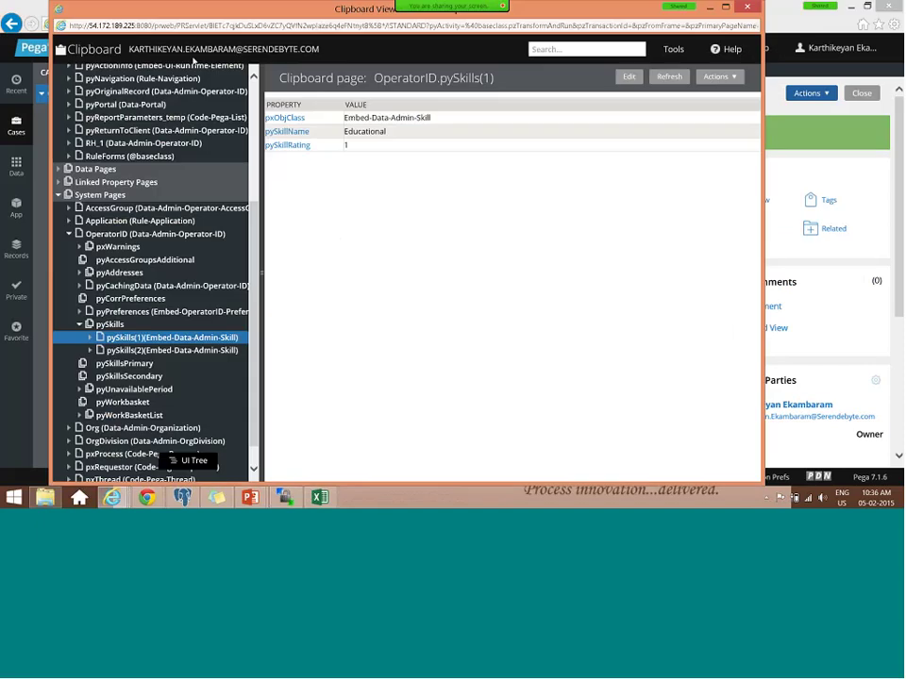
- Select the O-21 clipboard thread and view the pyWorkPage and CaseContentsPage properties
left_click(138, 49)
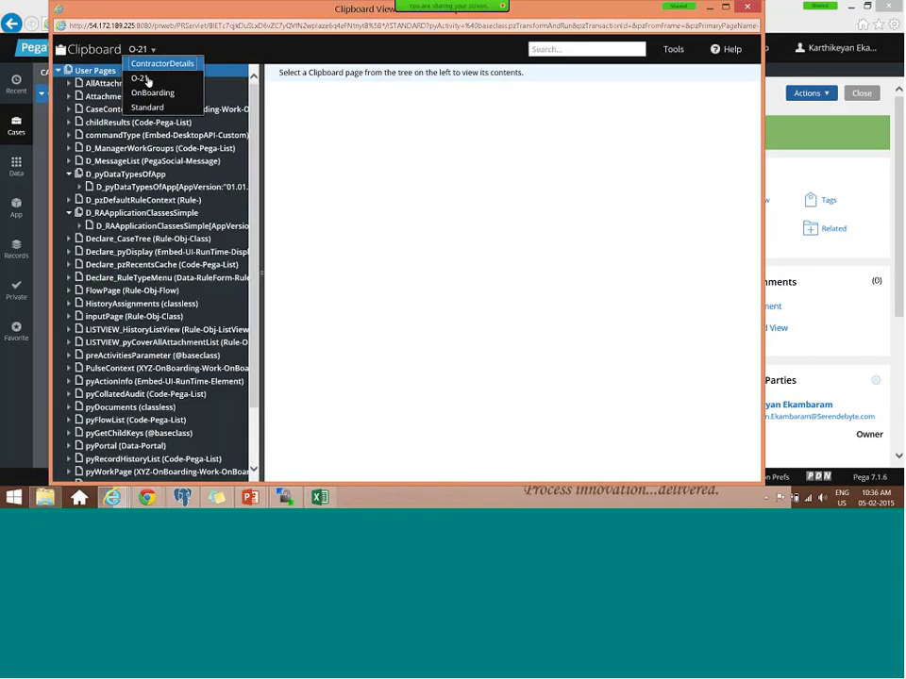
left_click(133, 80)
left_click(135, 201)
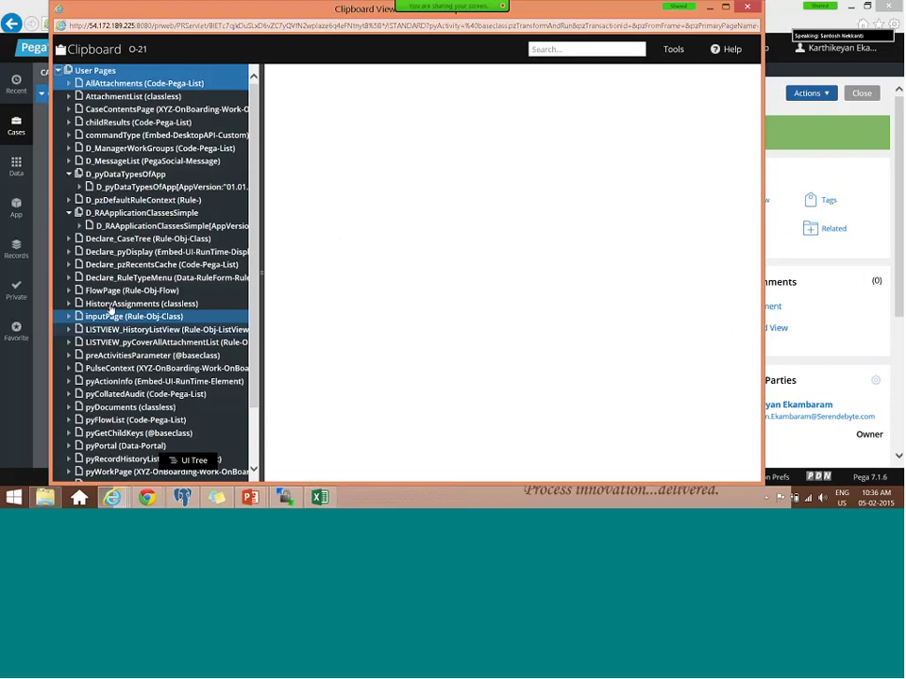
scroll(111, 326, "down", 2)
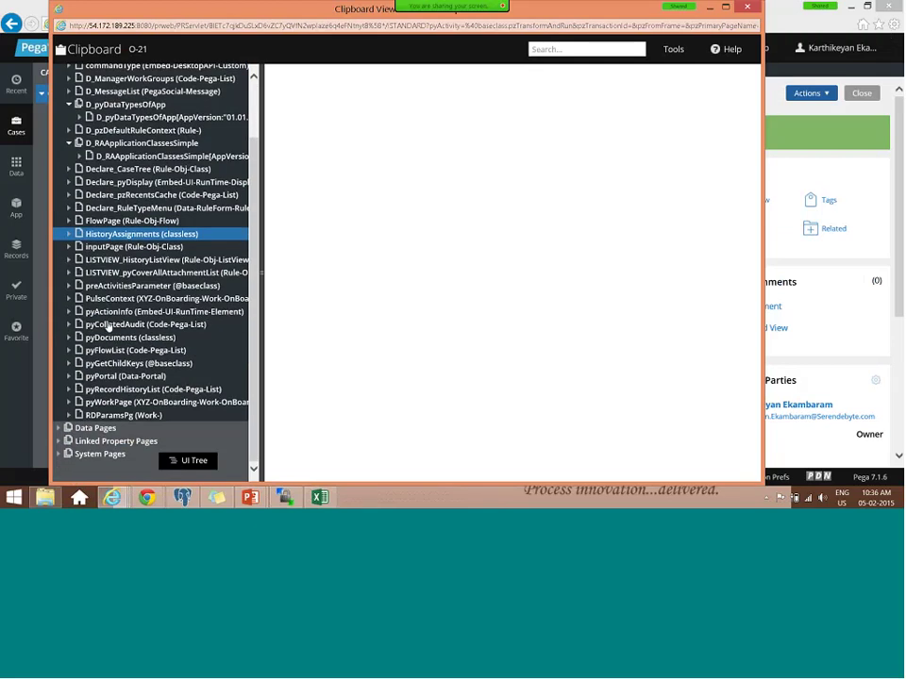
left_click(121, 402)
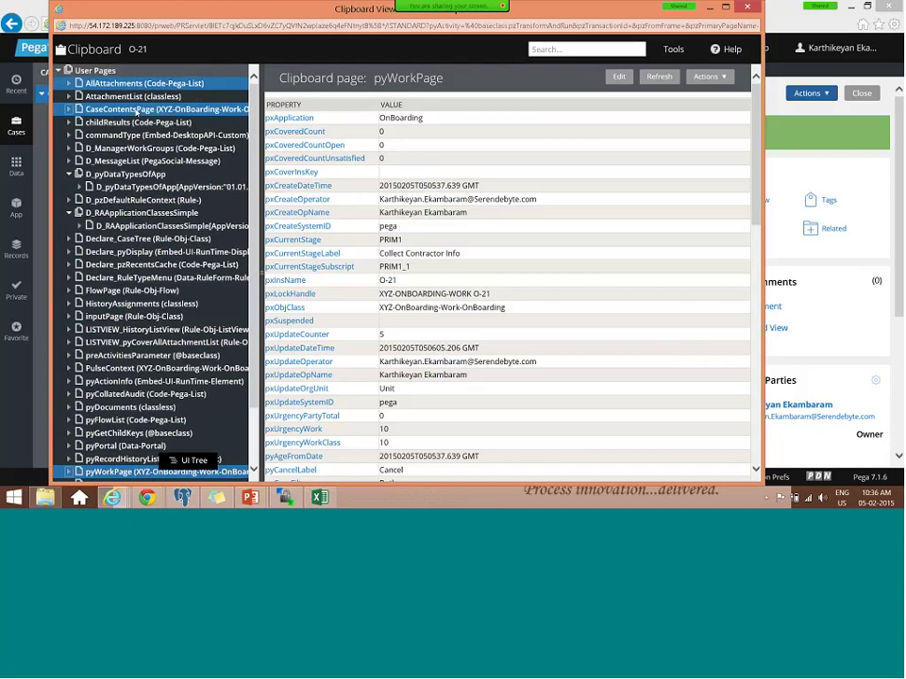
left_click(137, 111)
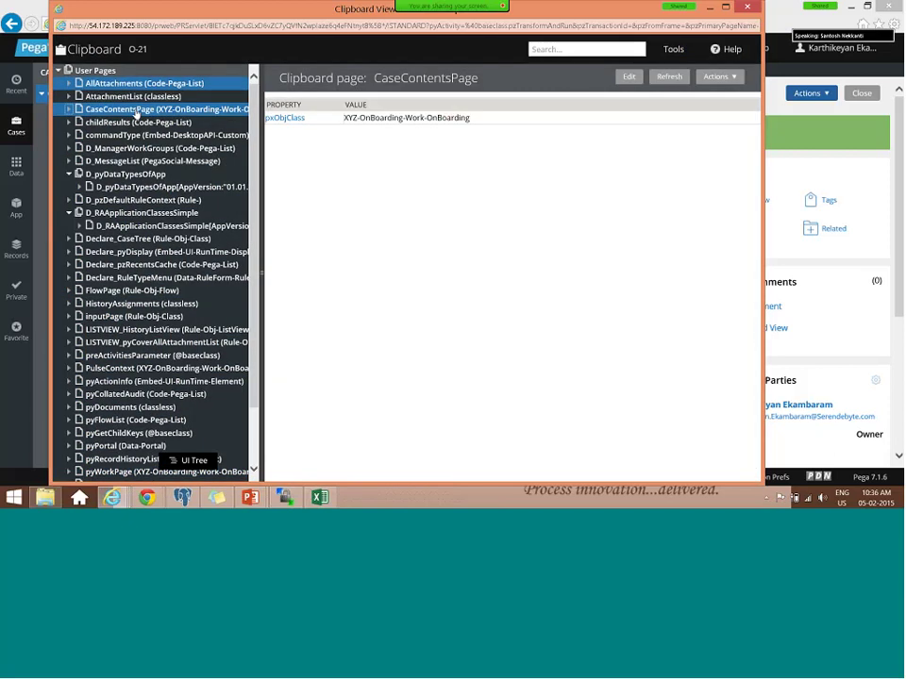
- Expand CaseContentsPage > pxResults, inspect results (1) and (2), and close the clipboard viewer
left_click(68, 109)
left_click(80, 124)
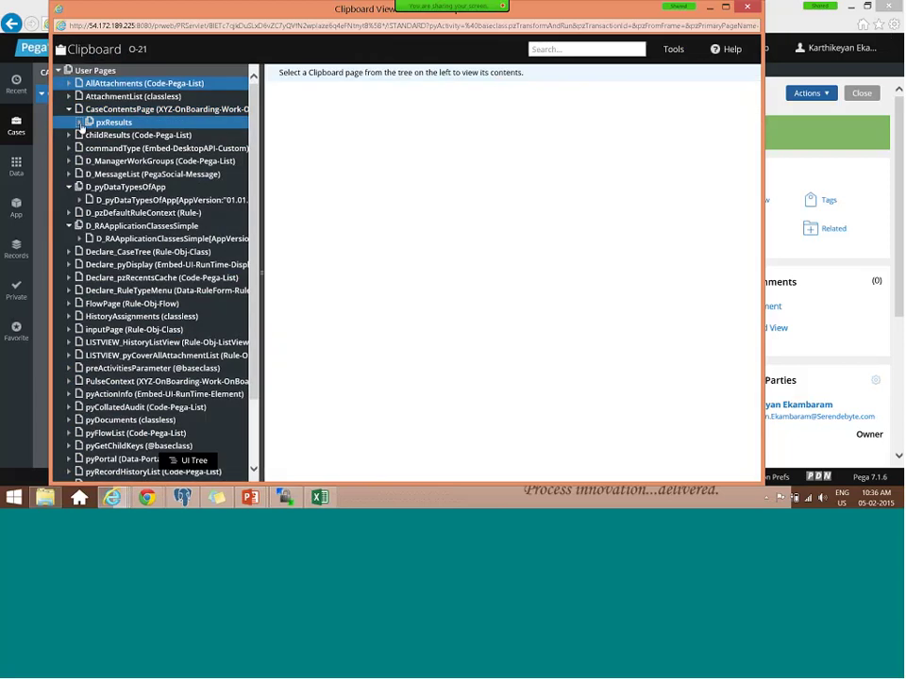
left_click(80, 126)
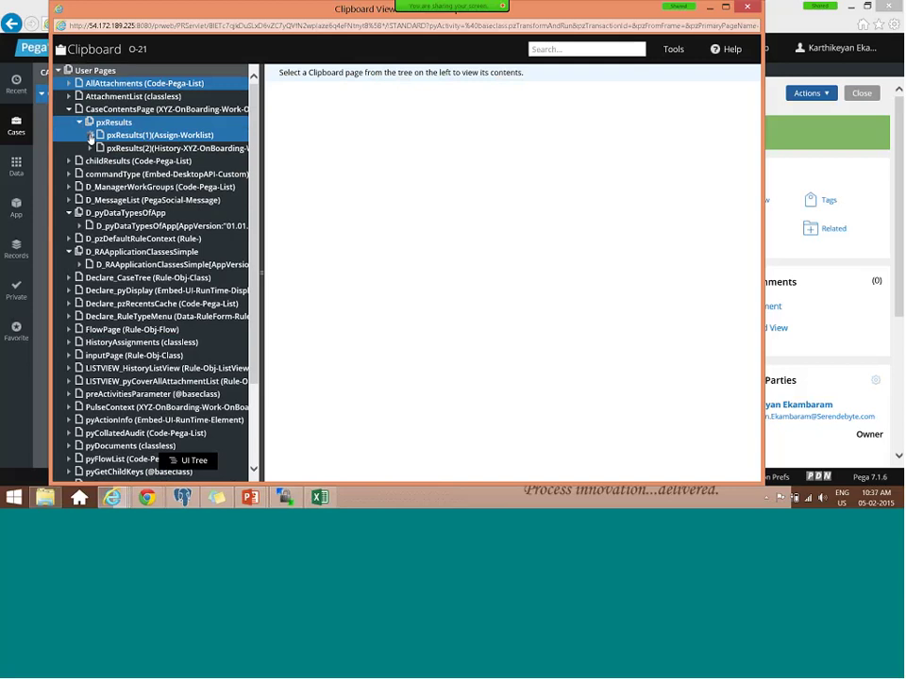
left_click(90, 136)
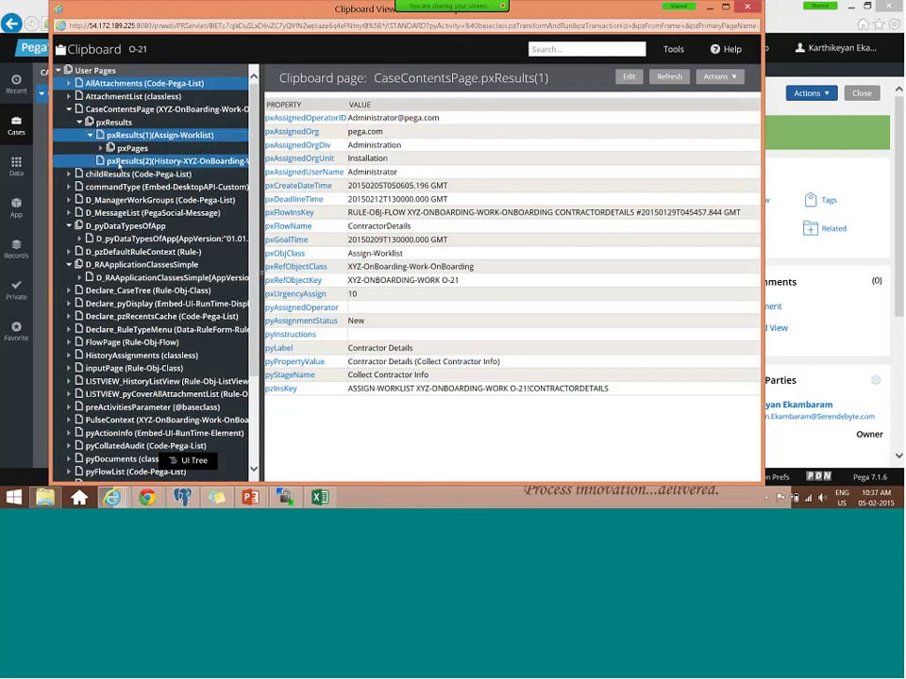
left_click(118, 163)
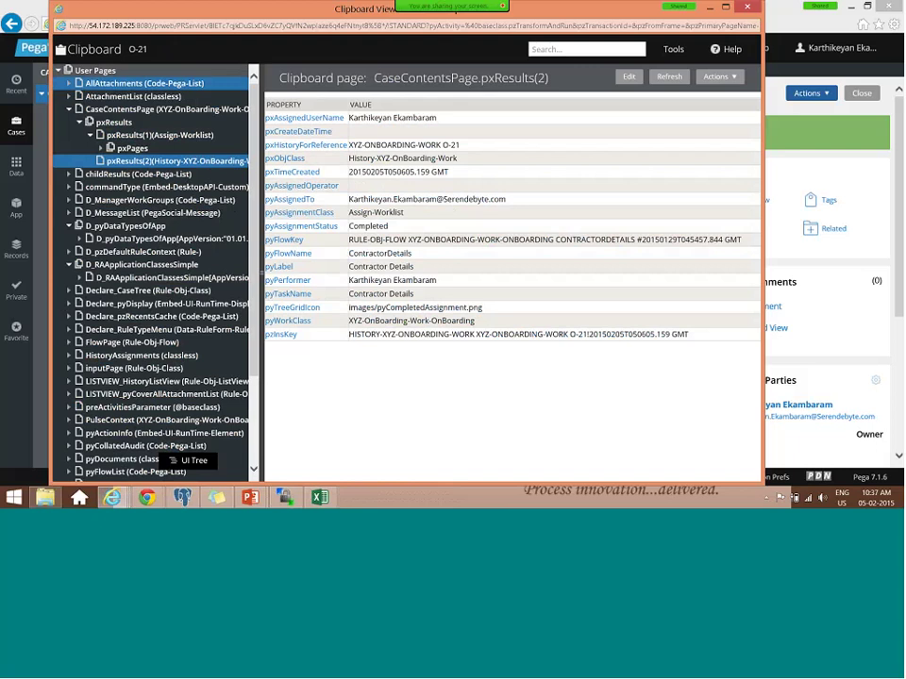
key("alt+F4")
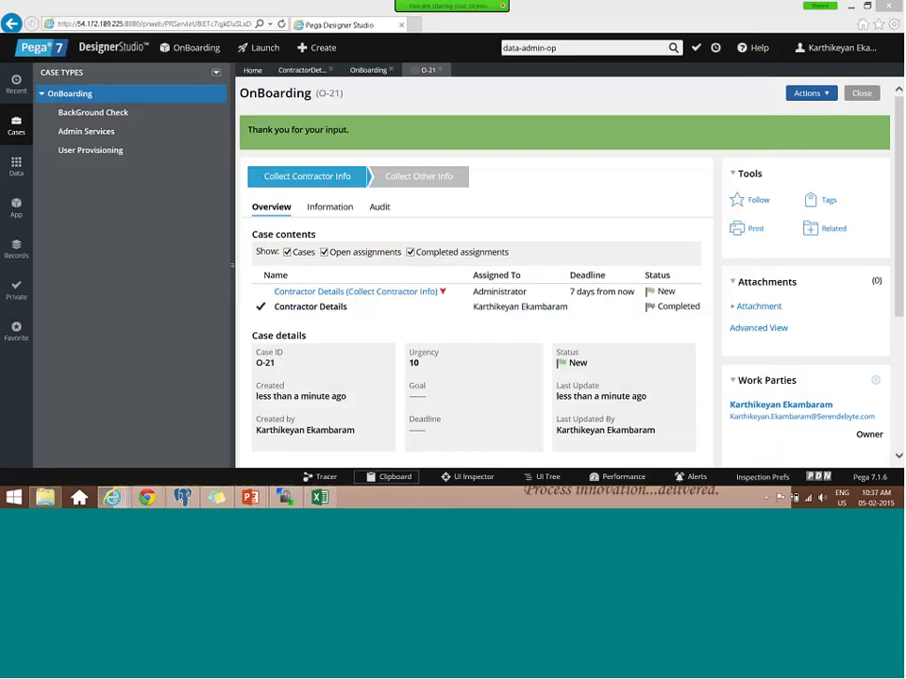
- Launch the Case Manager 7 portal from the Designer Studio header
double_click(333, 93)
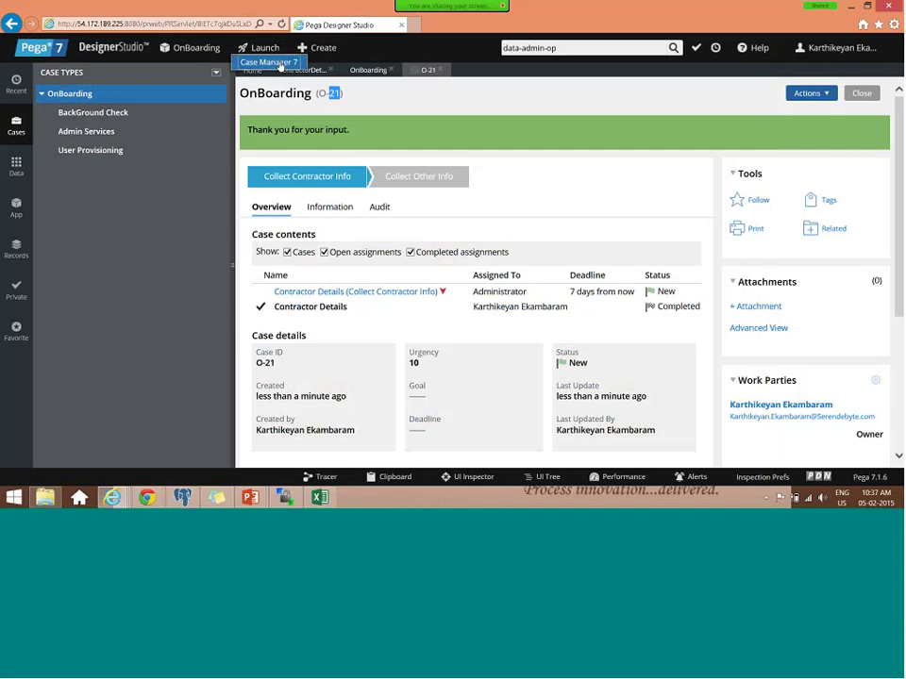
left_click(280, 64)
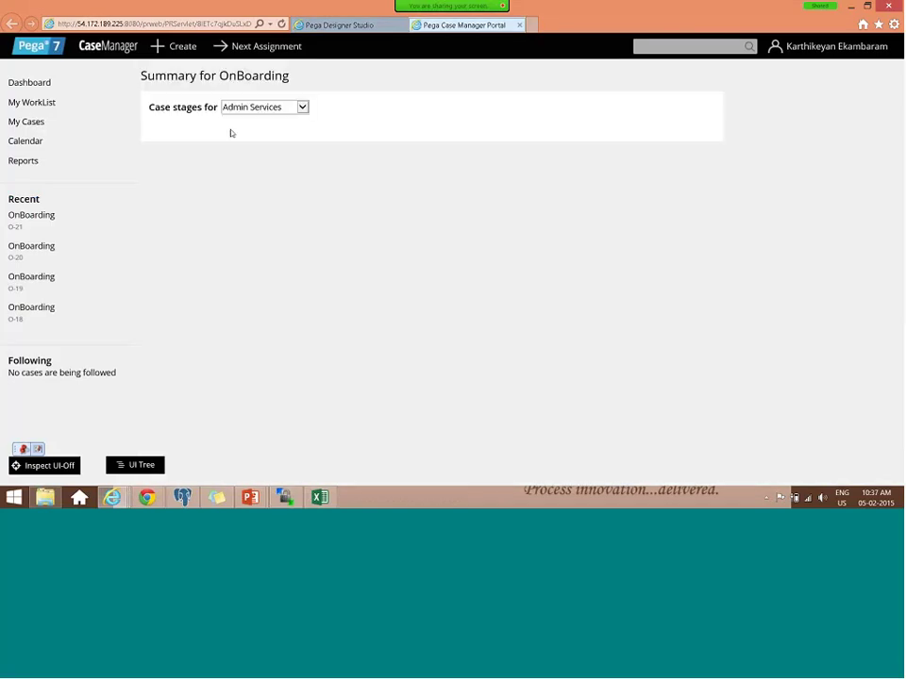
- Open recent case O-21's Contractor Details assignment in Case Manager, then the operator record in Designer Studio
left_click(265, 107)
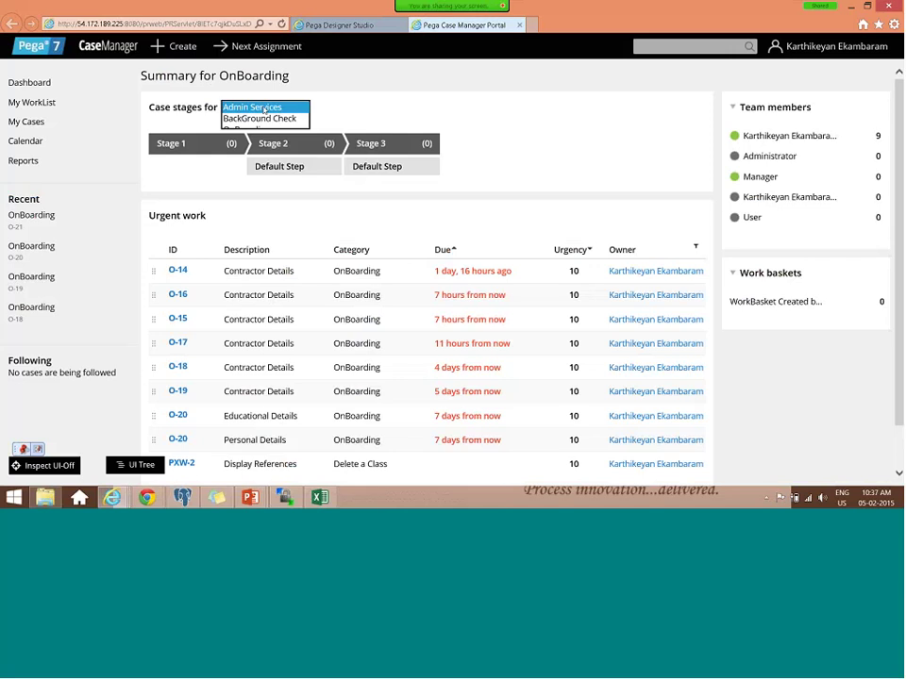
left_click(263, 130)
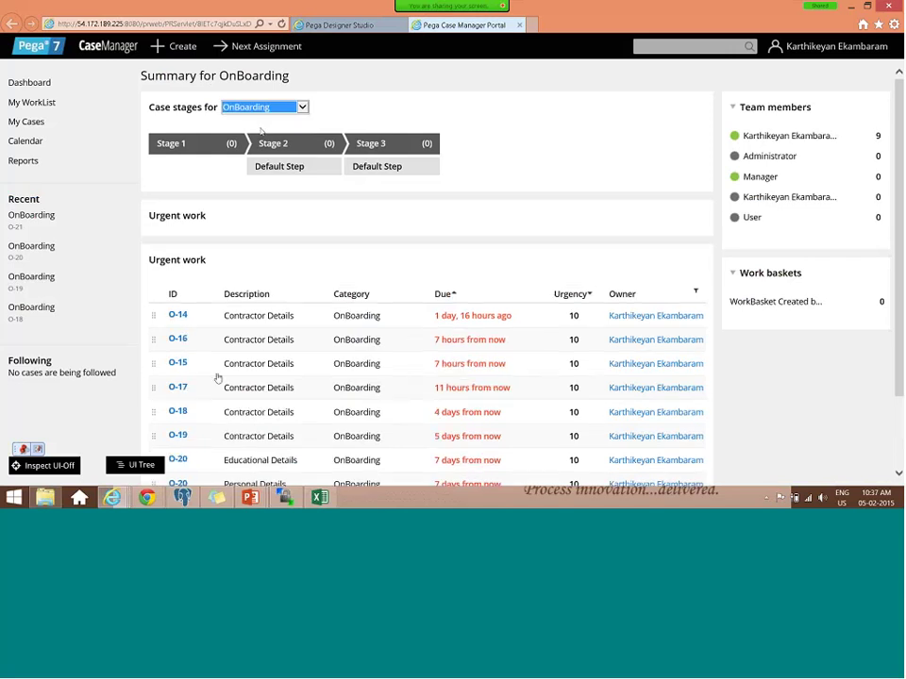
scroll(216, 377, "down", 1)
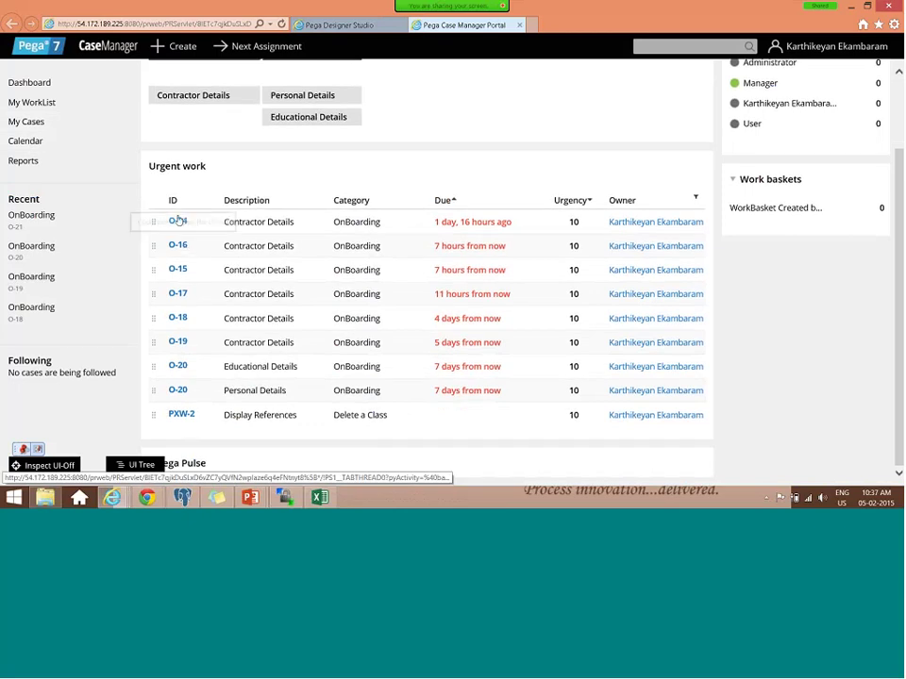
left_click(34, 218)
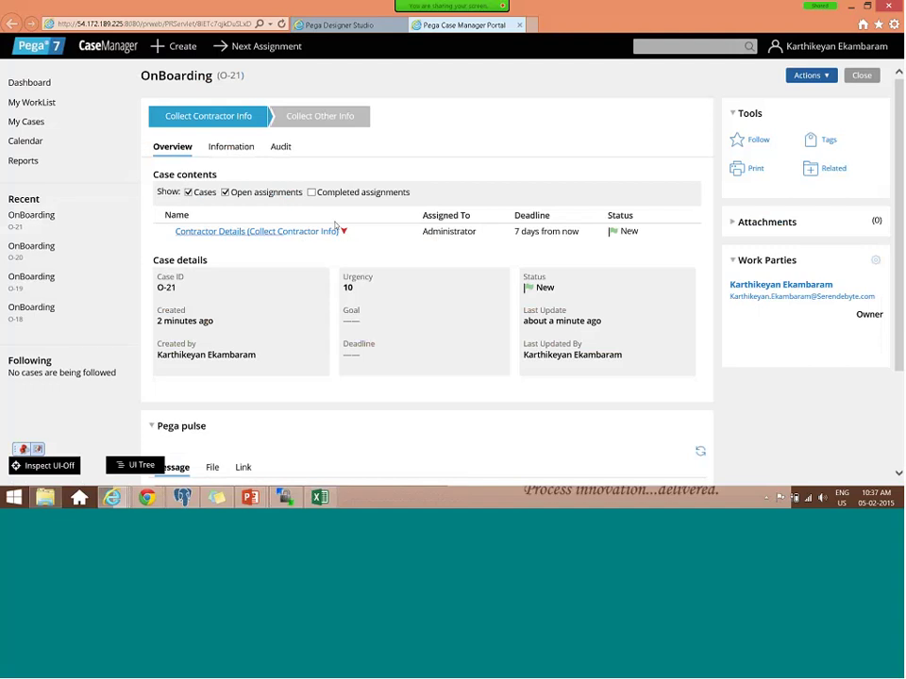
left_click(330, 231)
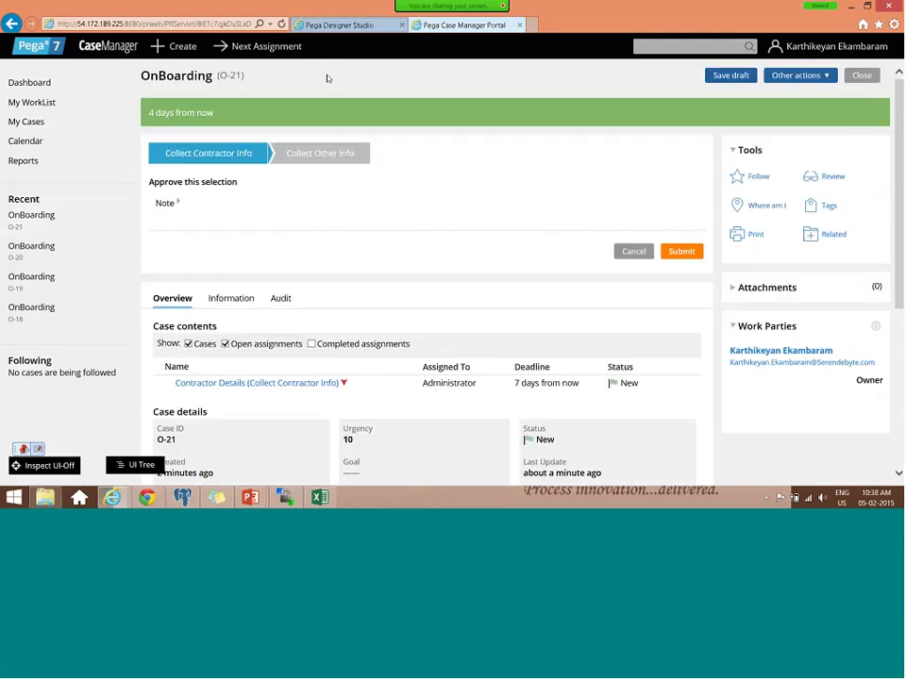
left_click(340, 25)
left_click(875, 49)
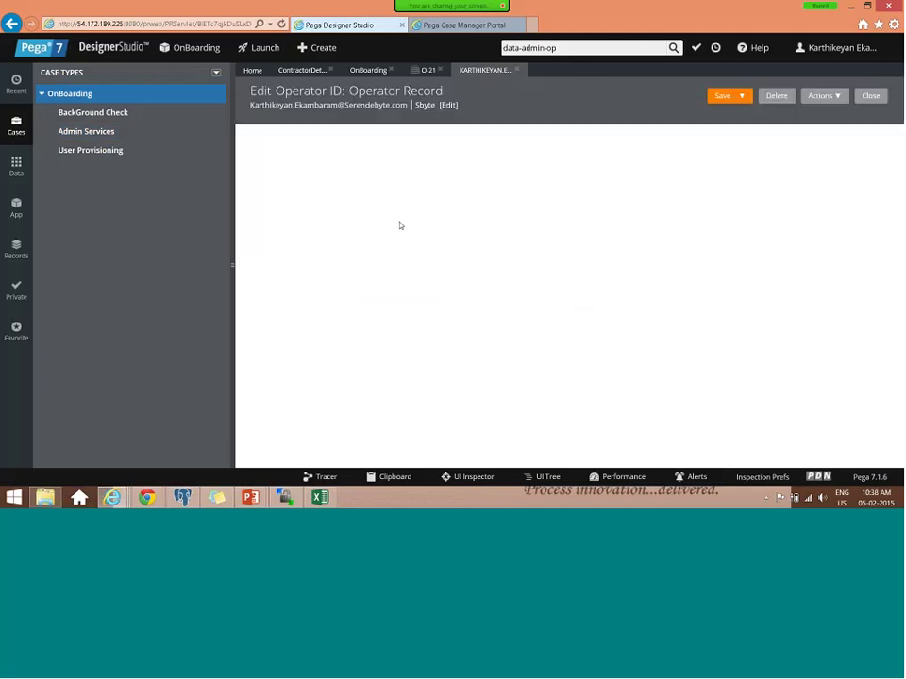
- View the operator's Work settings showing no skills, then log off
left_click(292, 133)
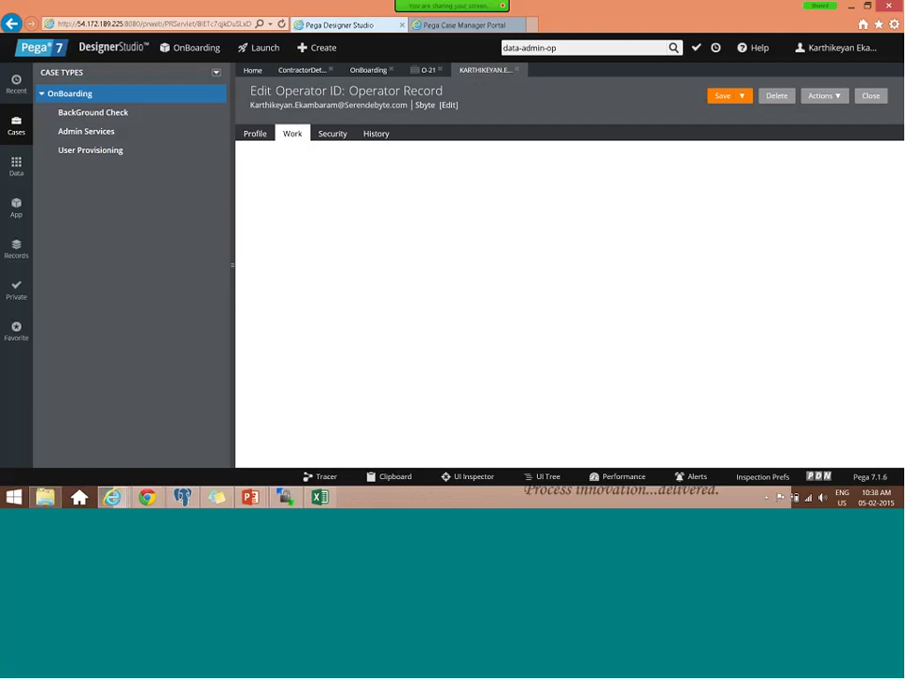
left_click(835, 47)
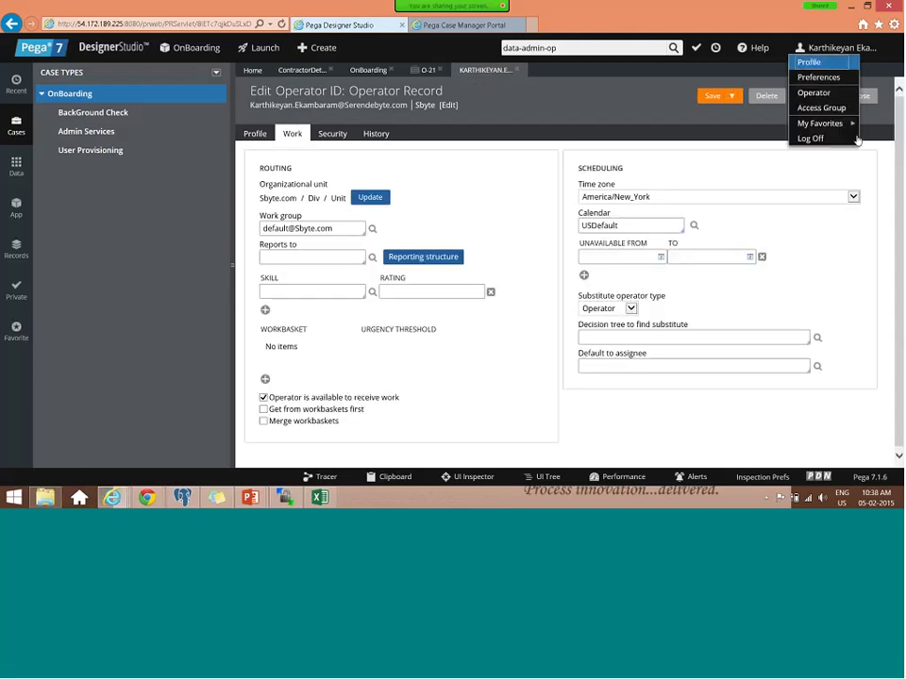
left_click(808, 136)
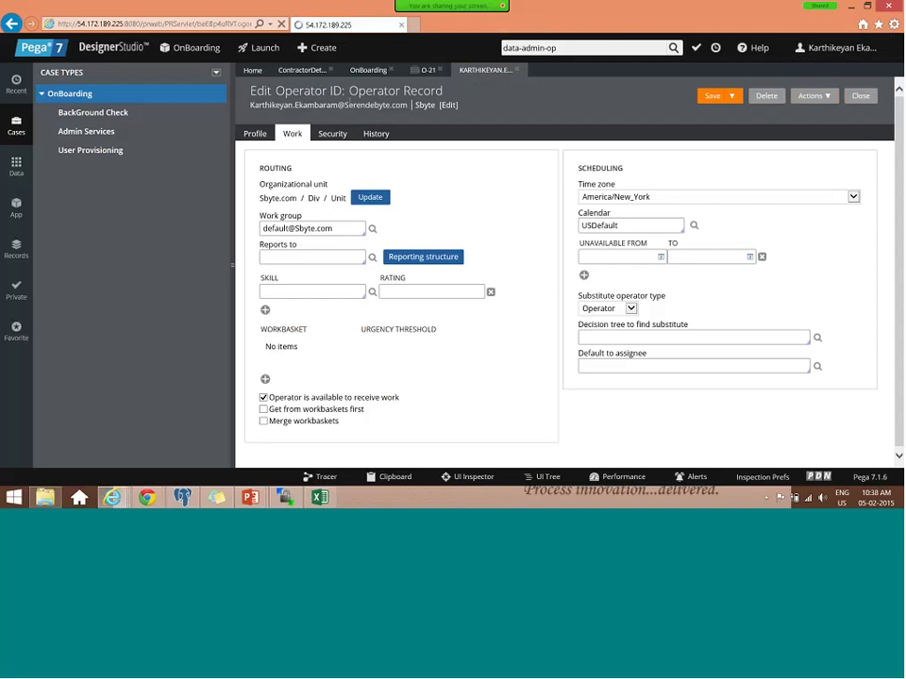
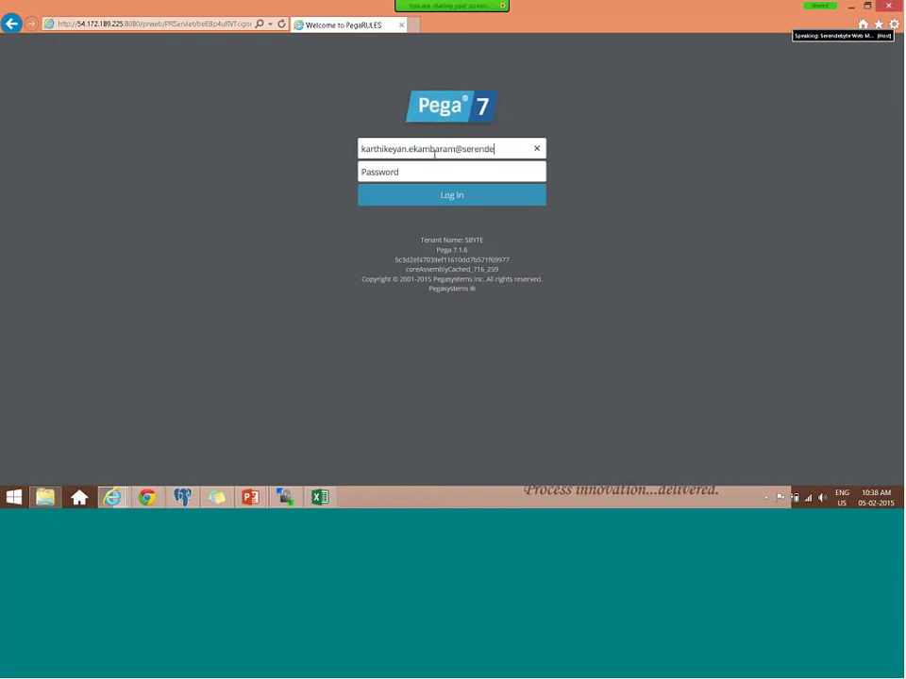
- Log back in with the developer's user name and password
key("Tab")
type("••••")
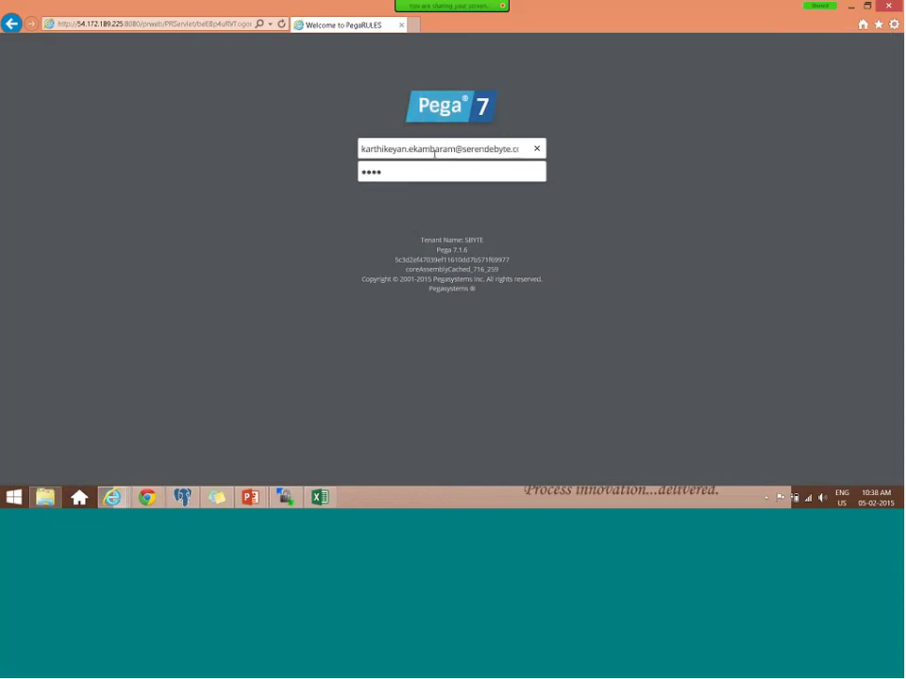
key("Return")
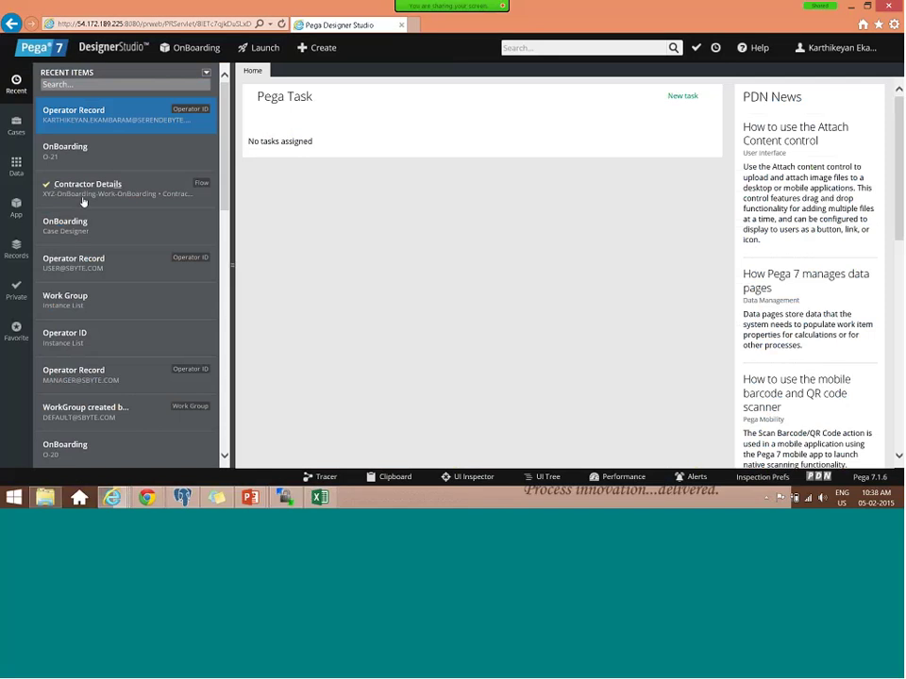
- Open the OnBoarding case type from Recent Items and launch the Clipboard viewer
left_click(75, 223)
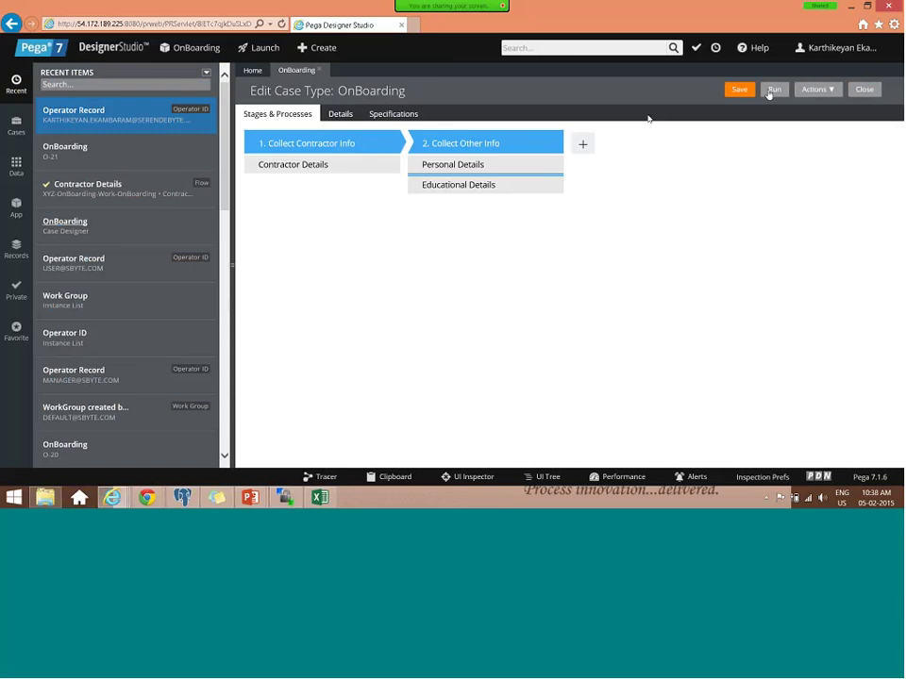
left_click(395, 478)
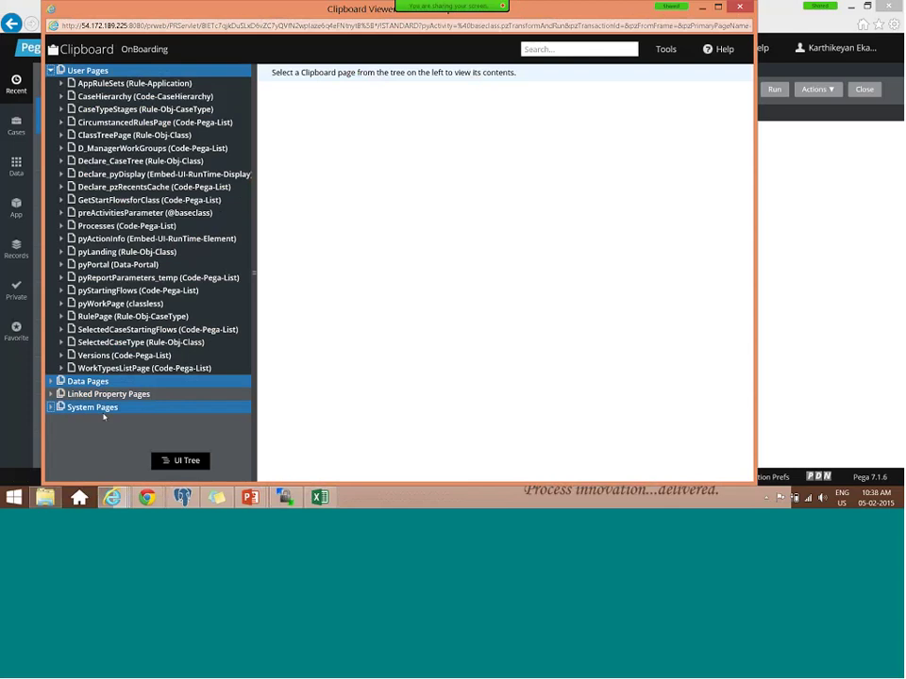
- Inspect pySkills(1) under System Pages > OperatorID > pySkills, then close the Clipboard viewer
left_click(106, 413)
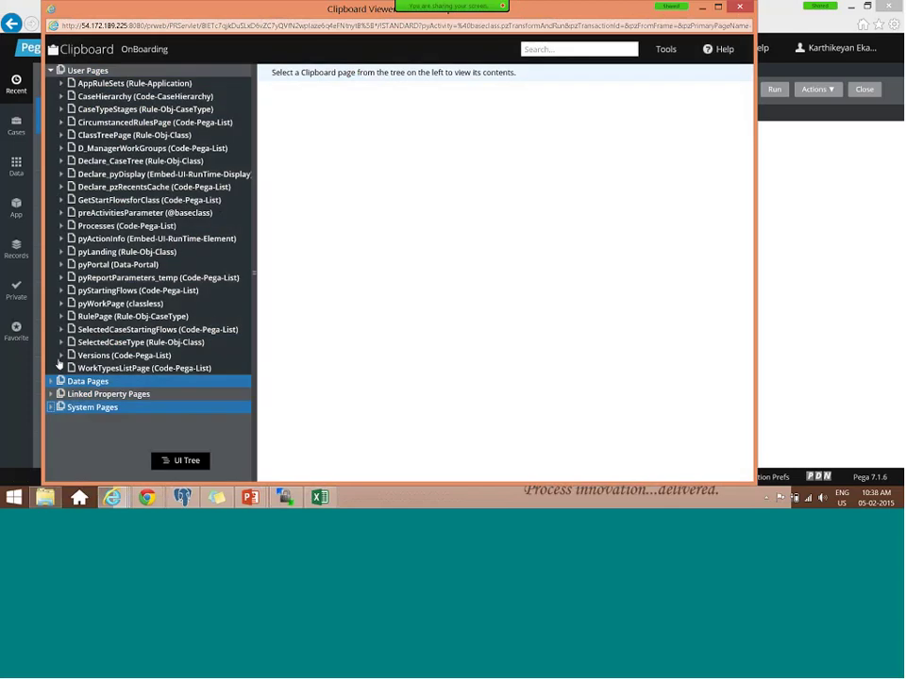
left_click(54, 407)
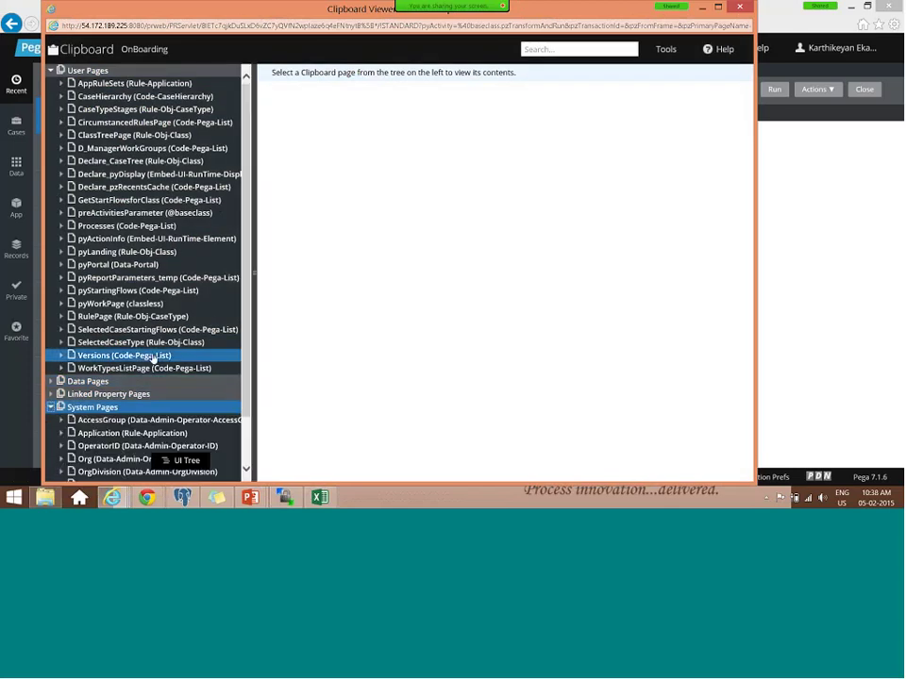
scroll(141, 396, "down", 2)
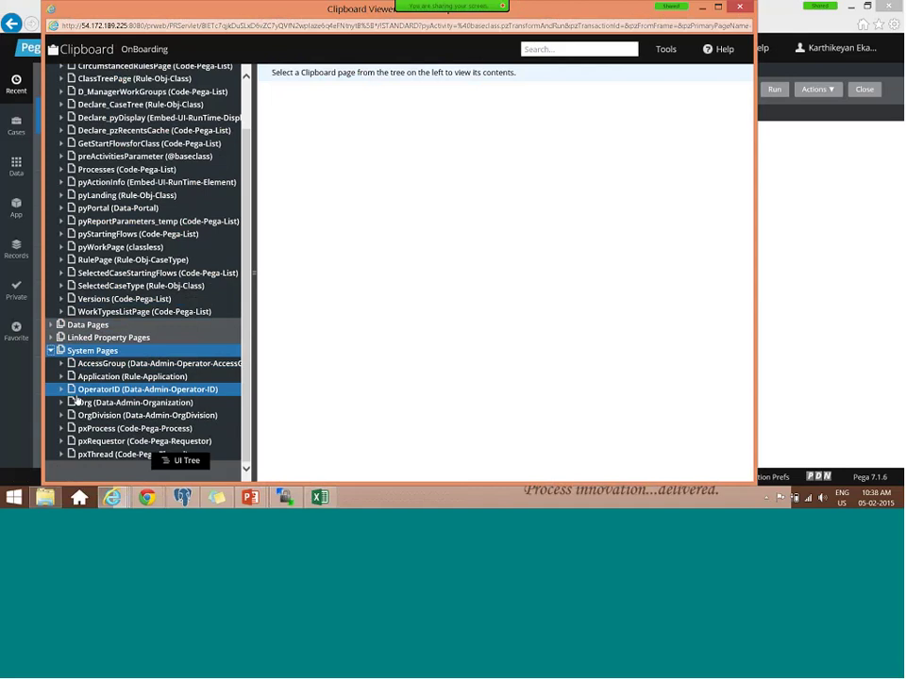
left_click(61, 389)
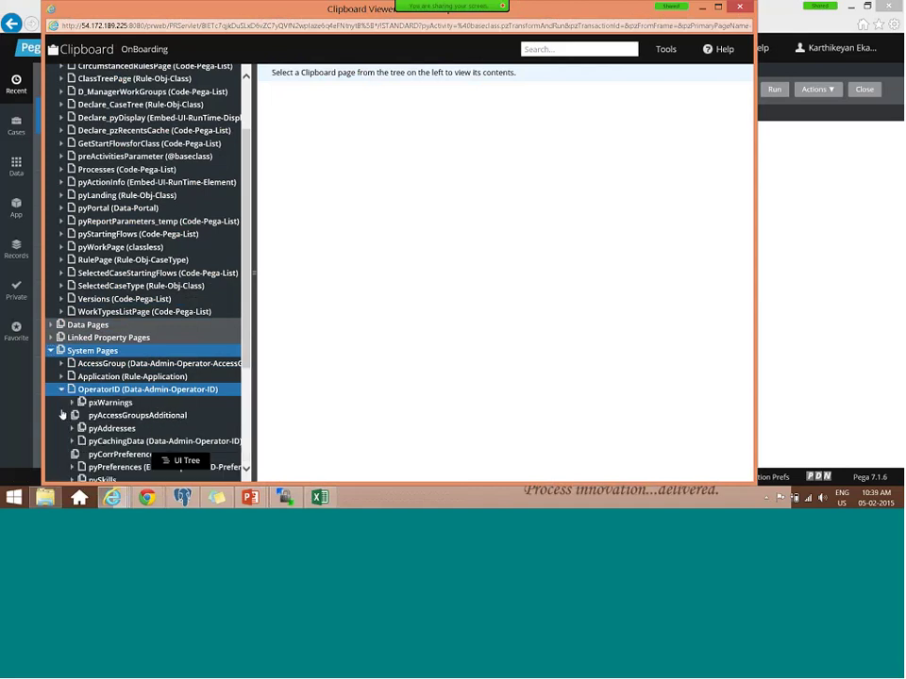
scroll(61, 414, "down", 3)
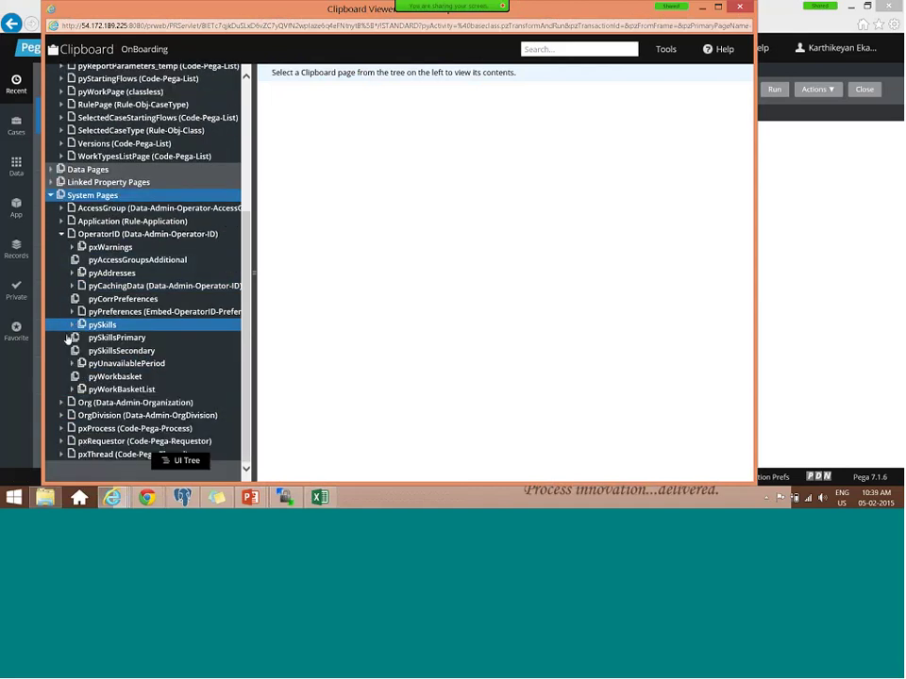
left_click(102, 327)
left_click(121, 338)
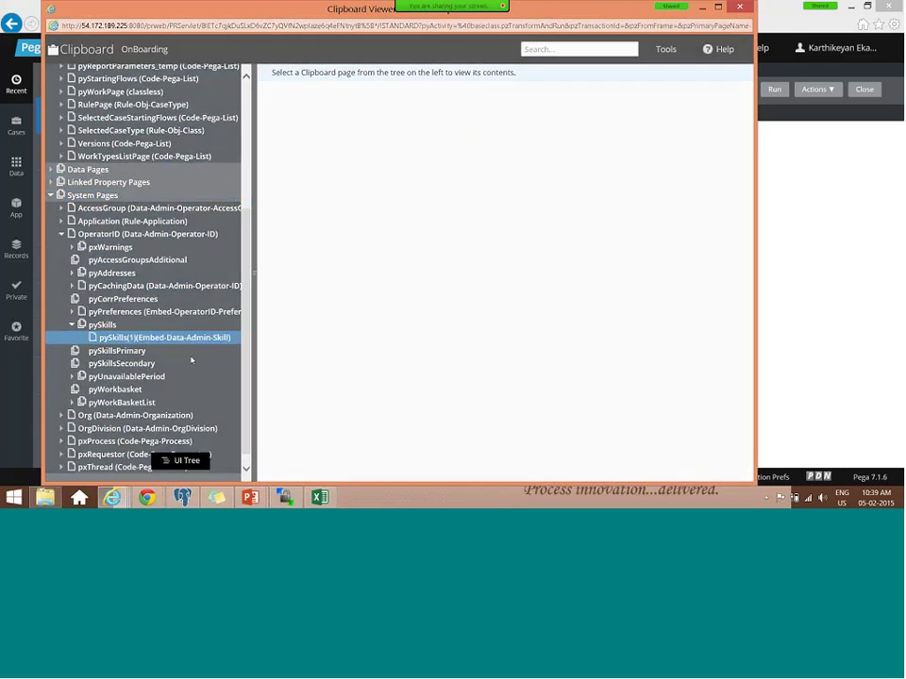
left_click(776, 226)
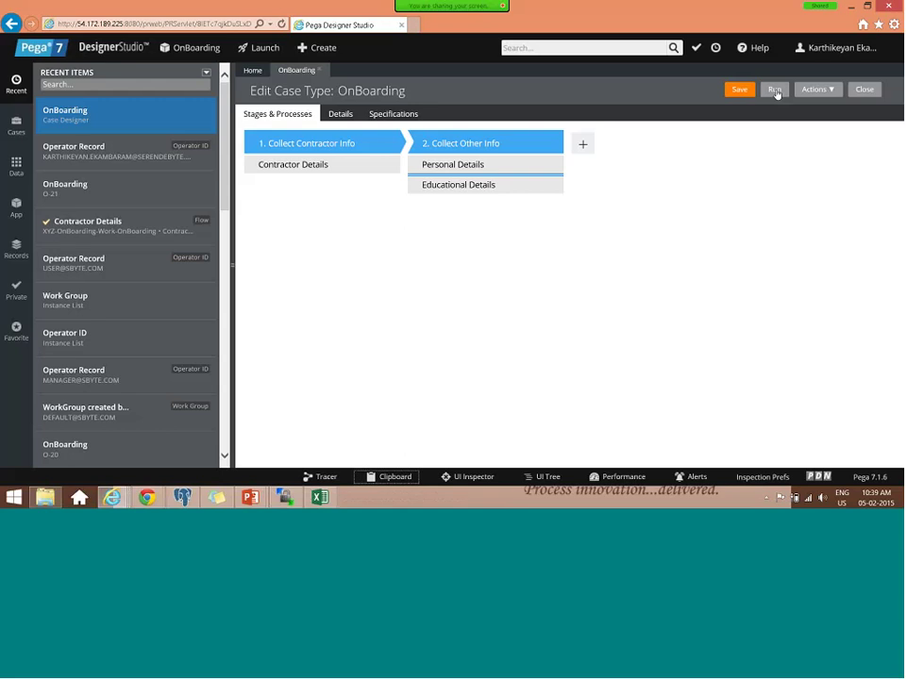
- Run the OnBoarding case type and enter 'Test' as the Client Manager Name
left_click(775, 89)
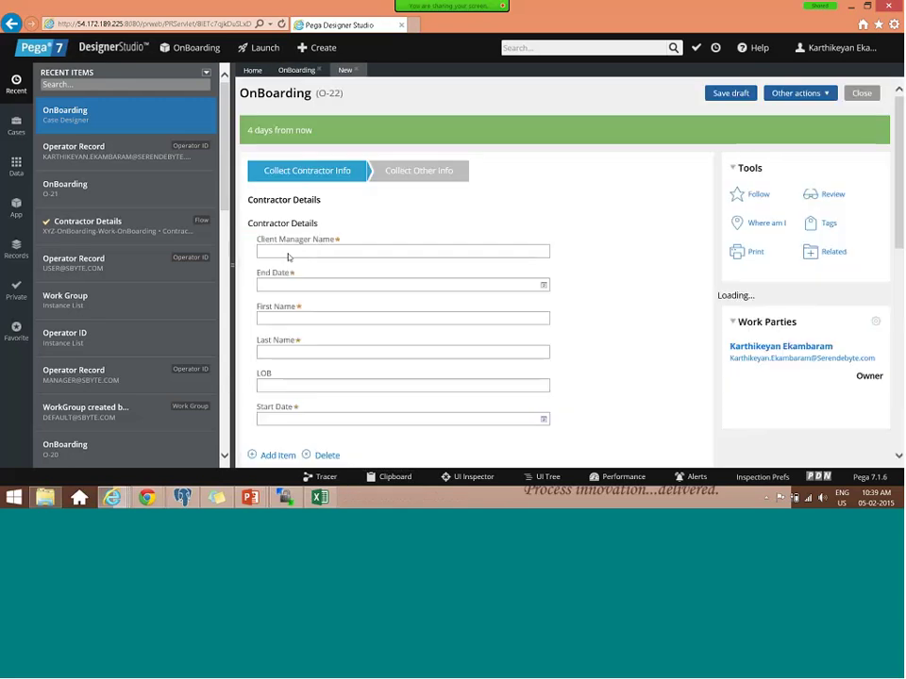
left_click(289, 252)
type("Te")
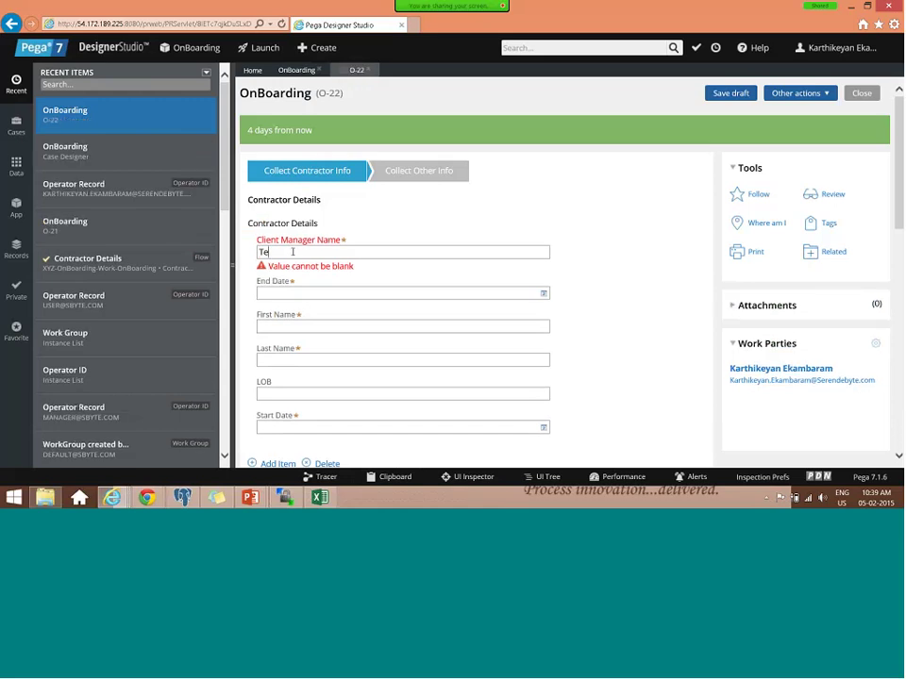
type("st")
left_click_drag(293, 252, 257, 253)
- Open an InPrivate browsing window from the Internet Explorer taskbar icon
right_click(112, 497)
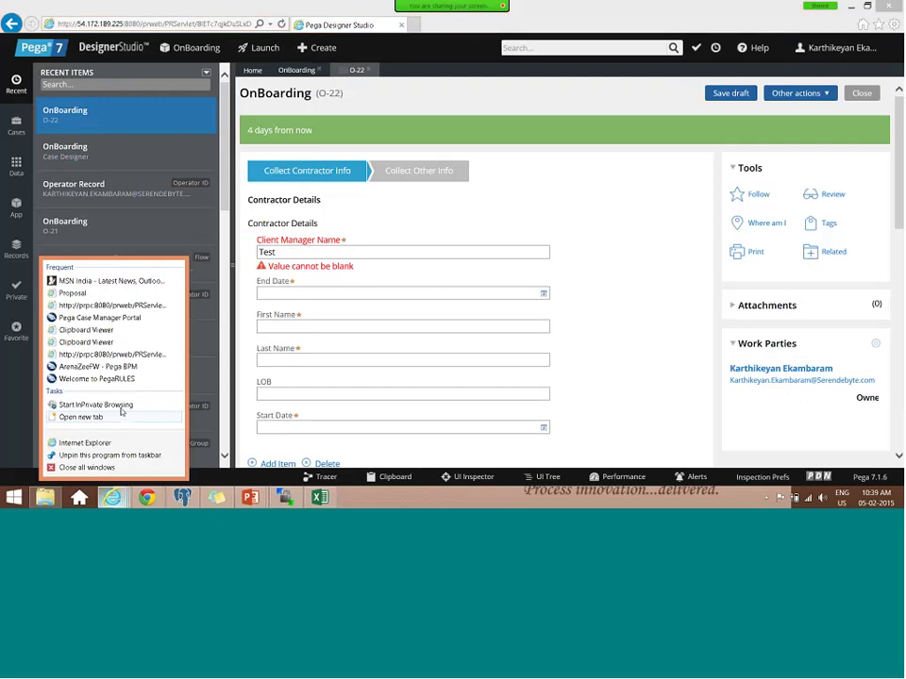
left_click(121, 408)
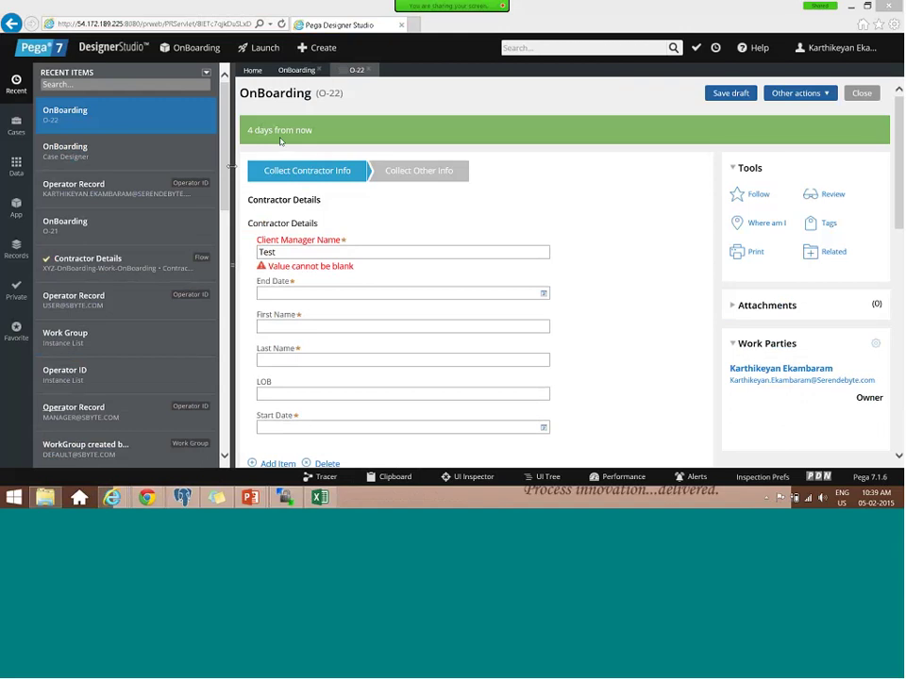
key("ctrl+shift+p")
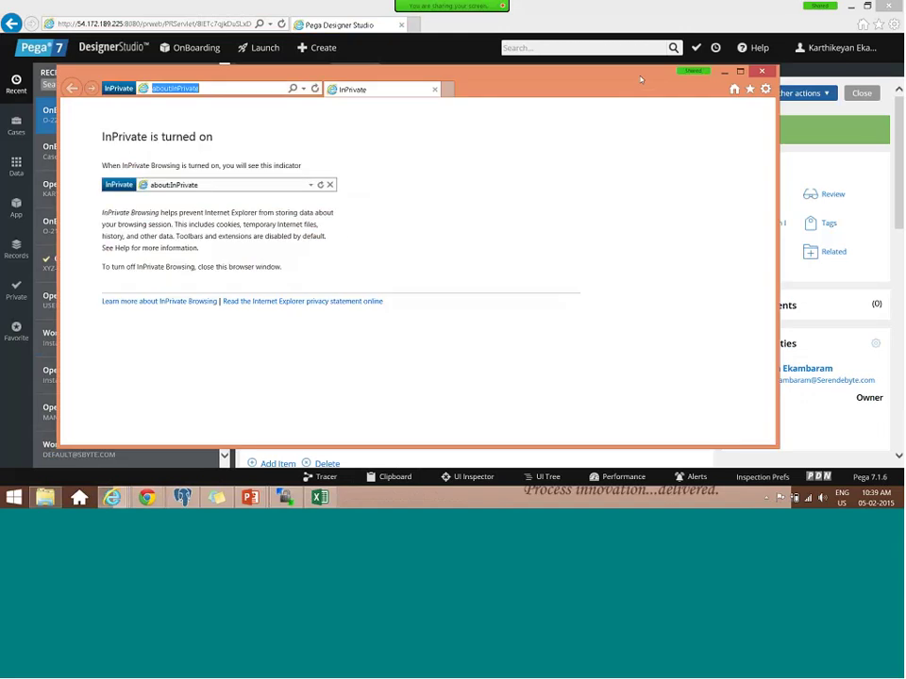
- Open the Pega login page from Favorites > Pega Urls and sign in with the admin user name and password
left_click(749, 91)
left_click(637, 217)
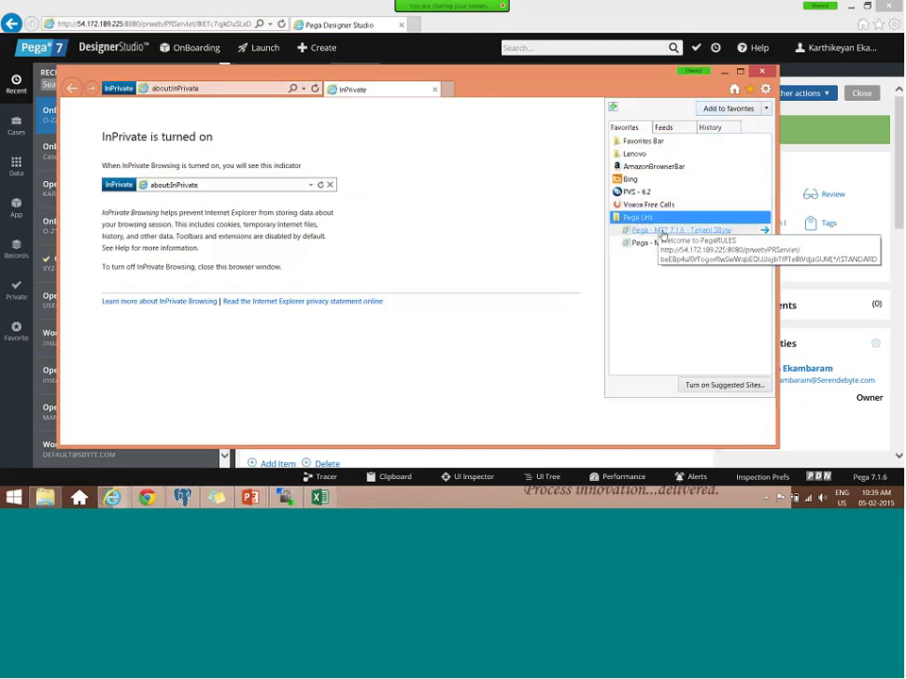
left_click(651, 231)
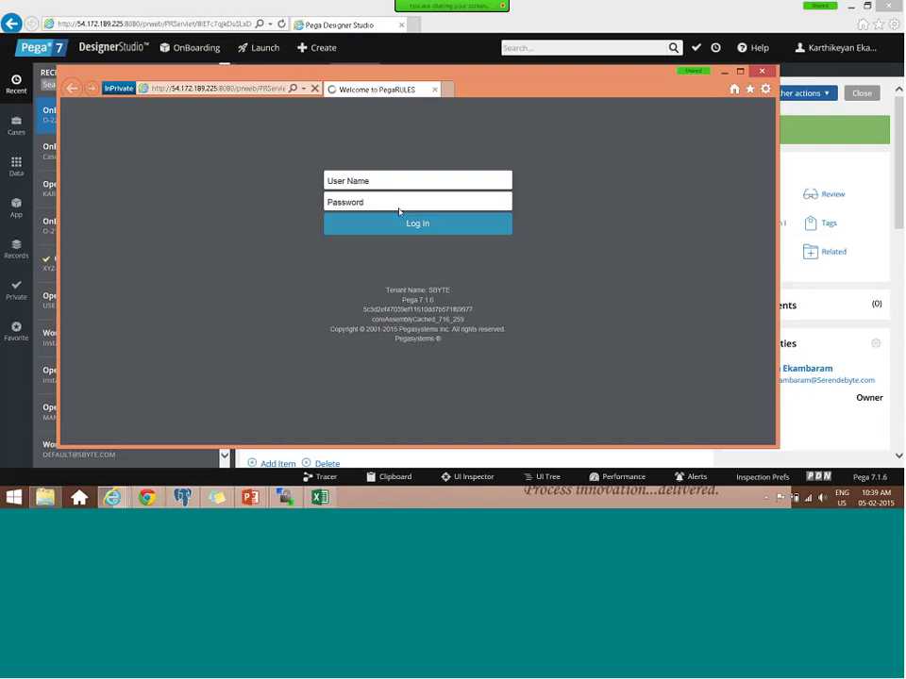
left_click(400, 200)
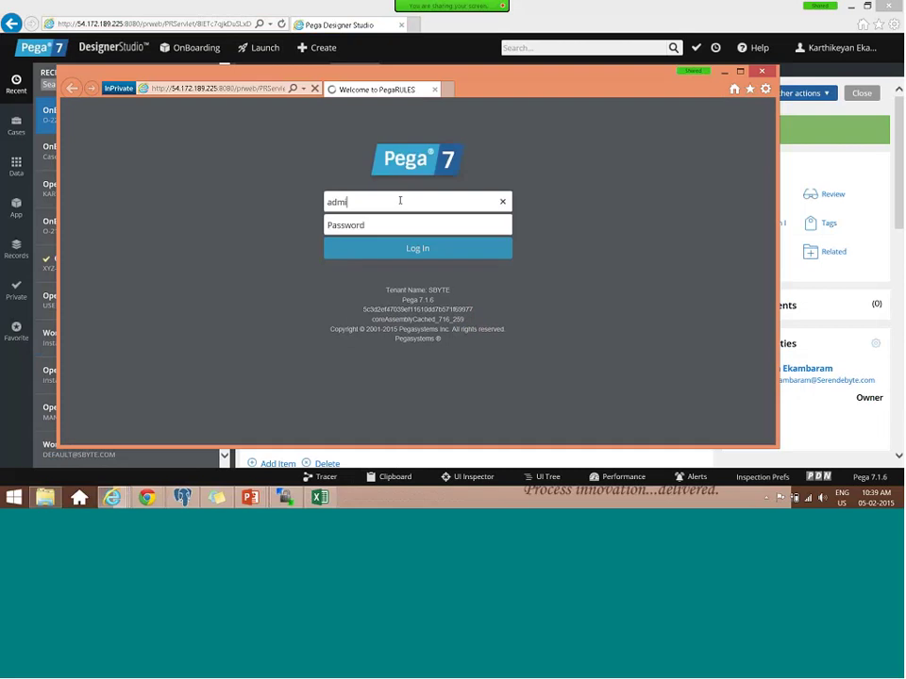
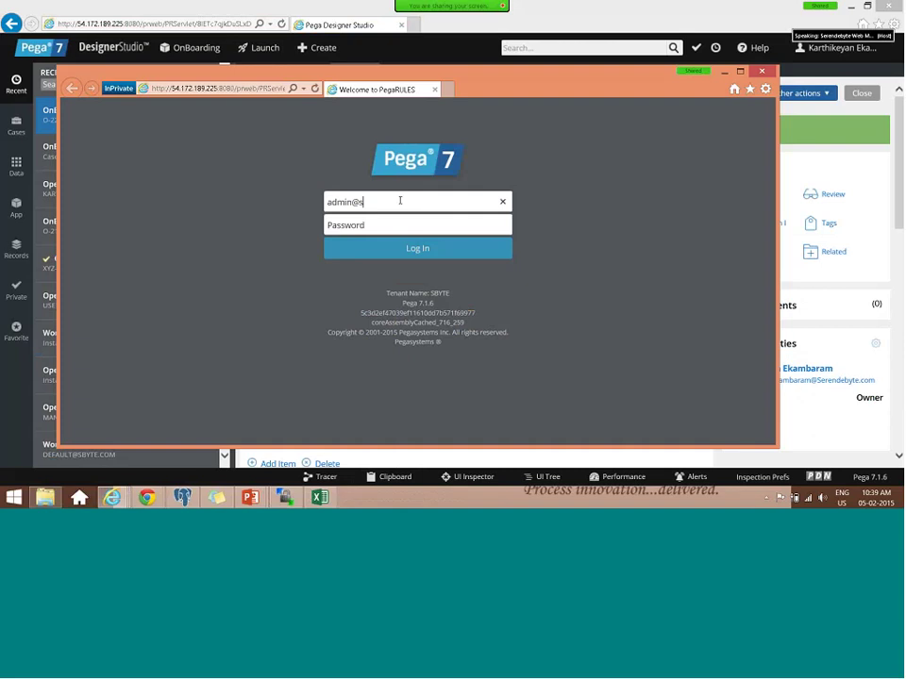
key("Tab")
type("rules")
key("Return")
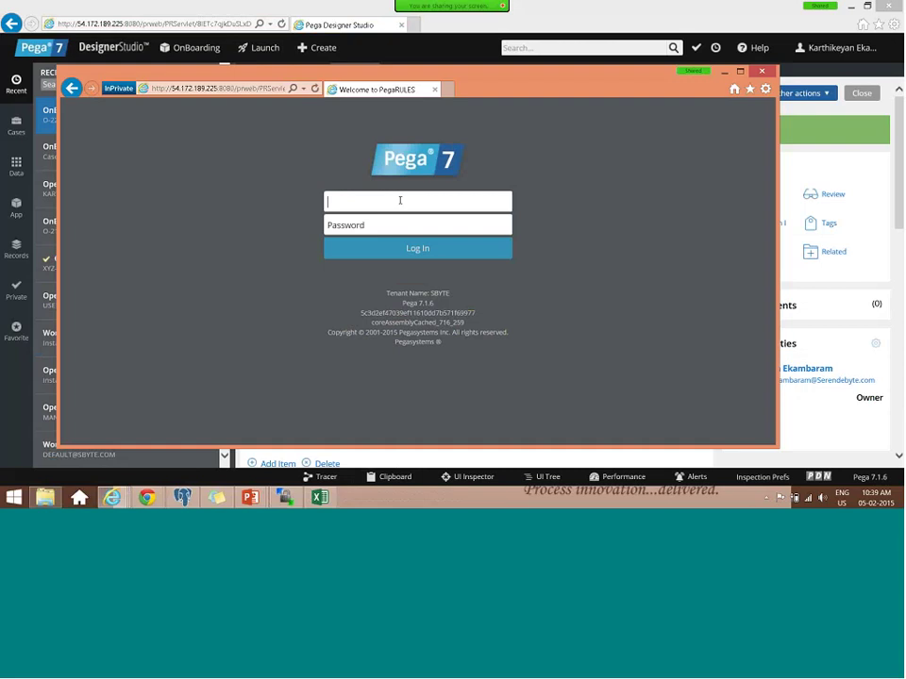
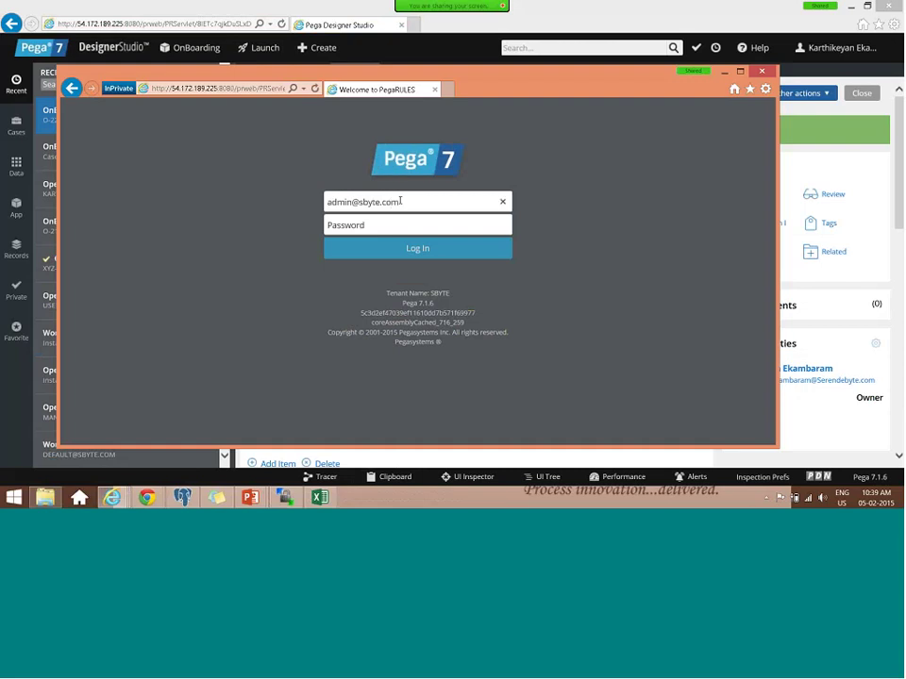
- Retry the admin login with the same credentials, then leave the private window
key("Tab")
type("•••••")
key("Return")
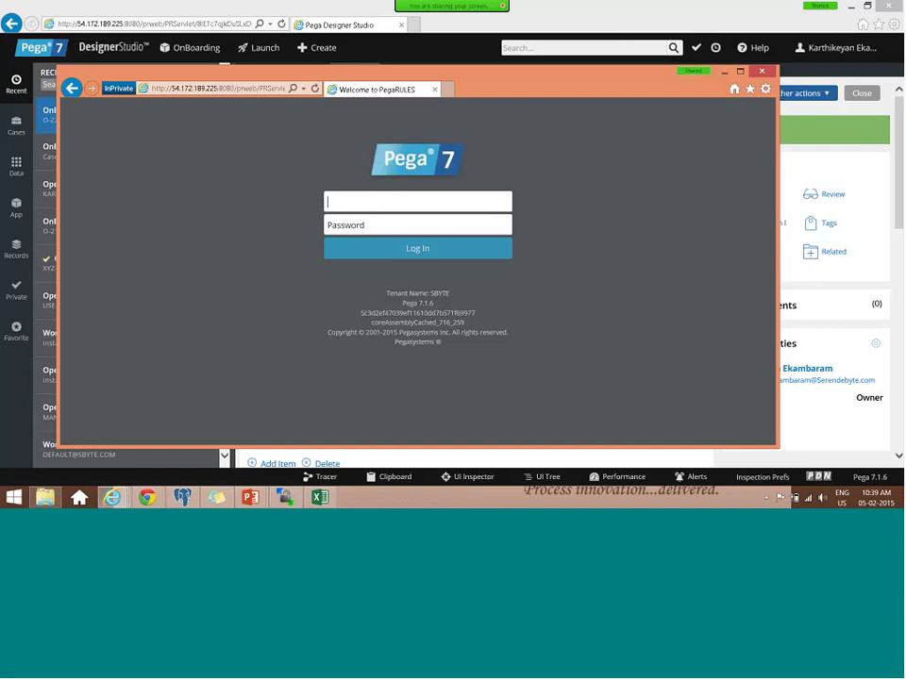
key("alt+Tab")
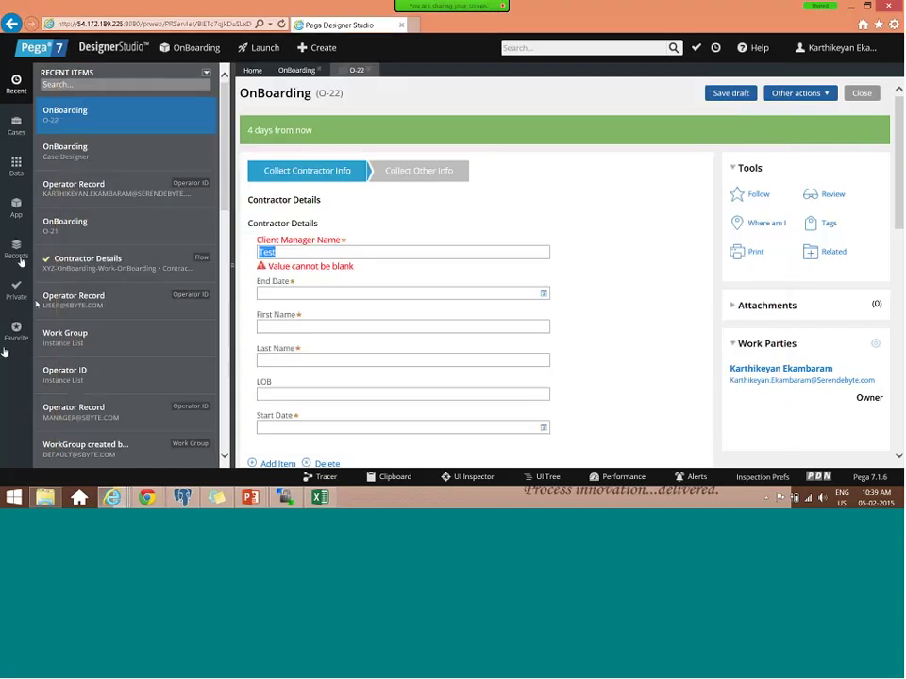
- Filter Organization > Operator ID records by 'admin' and open the Admin@XYZ operator
left_click(17, 253)
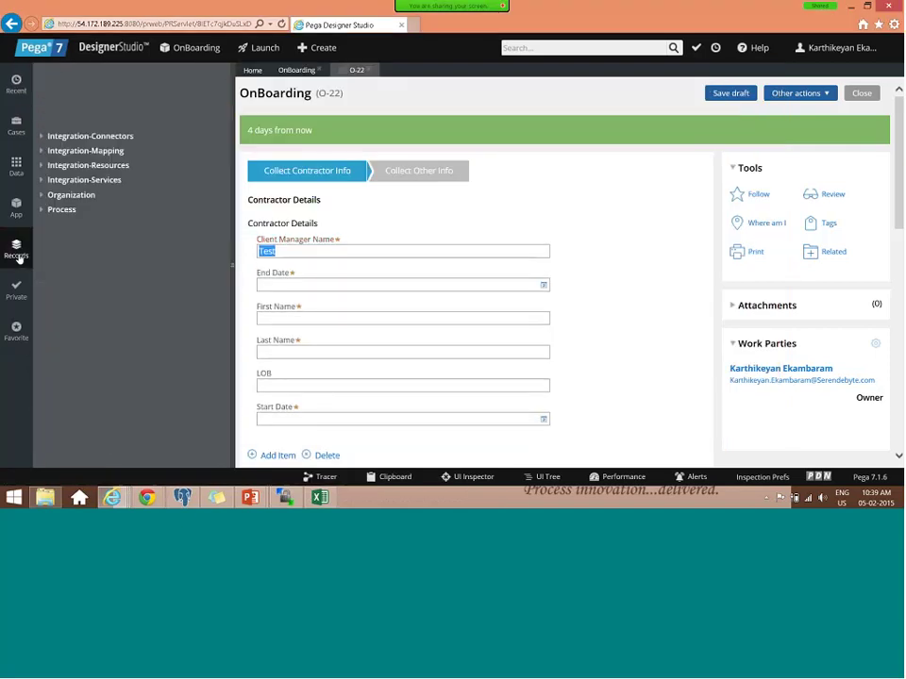
left_click(43, 197)
left_click(74, 239)
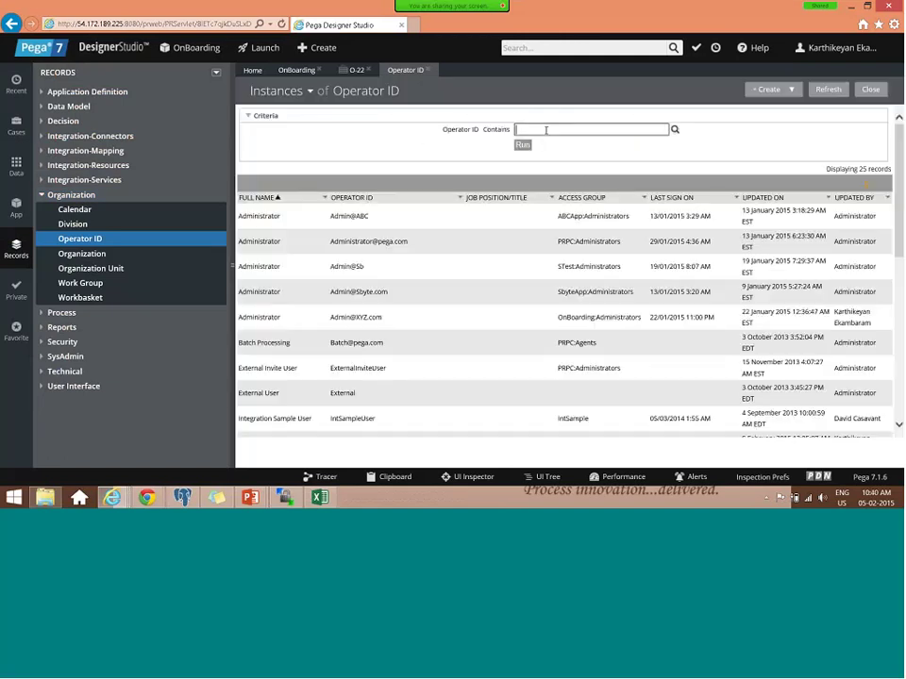
type("admin")
key("Return")
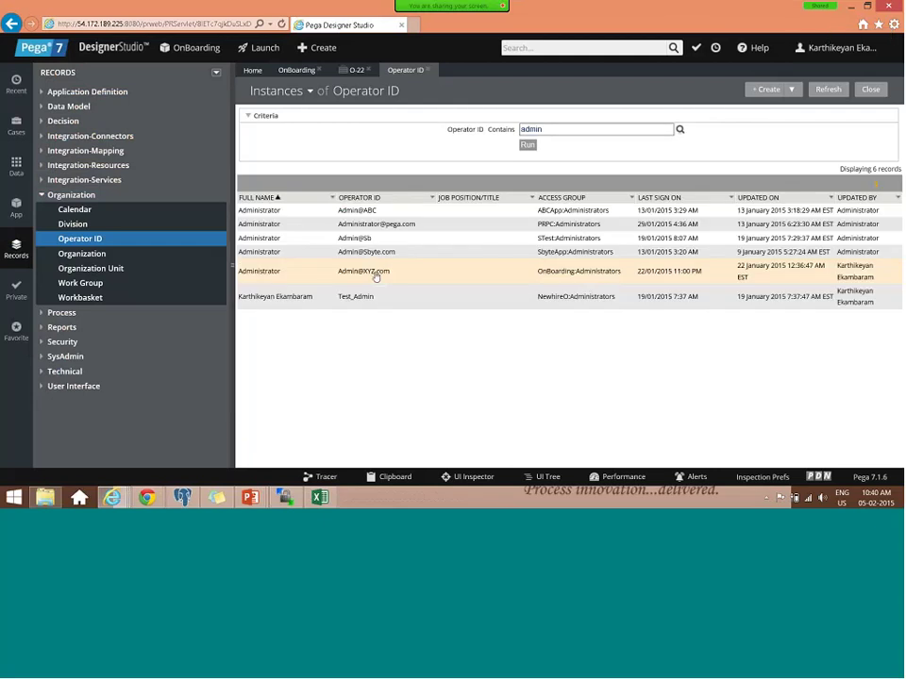
left_click(376, 272)
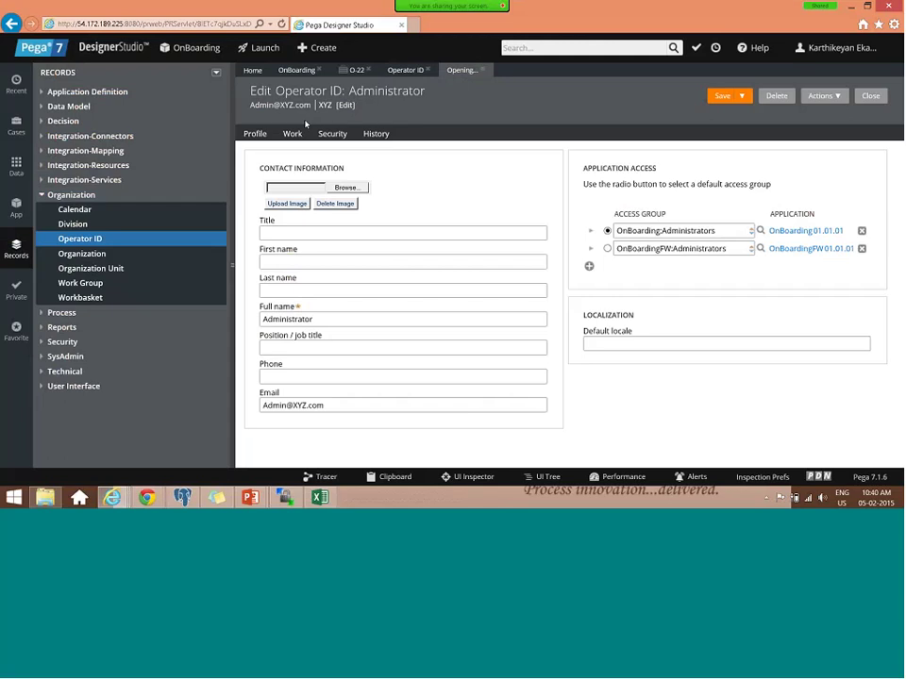
left_click(292, 134)
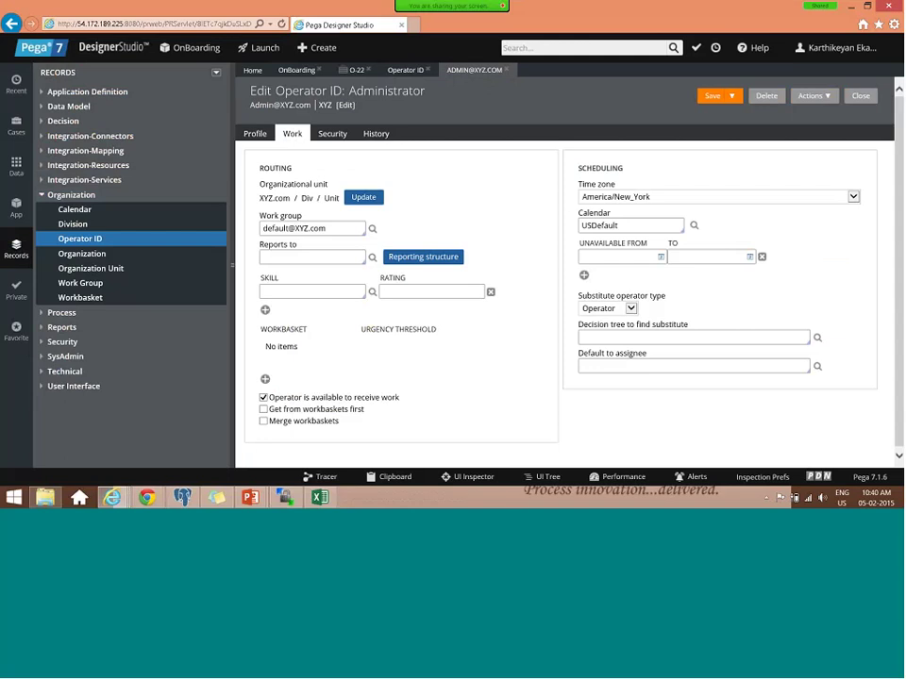
left_click_drag(259, 197, 337, 200)
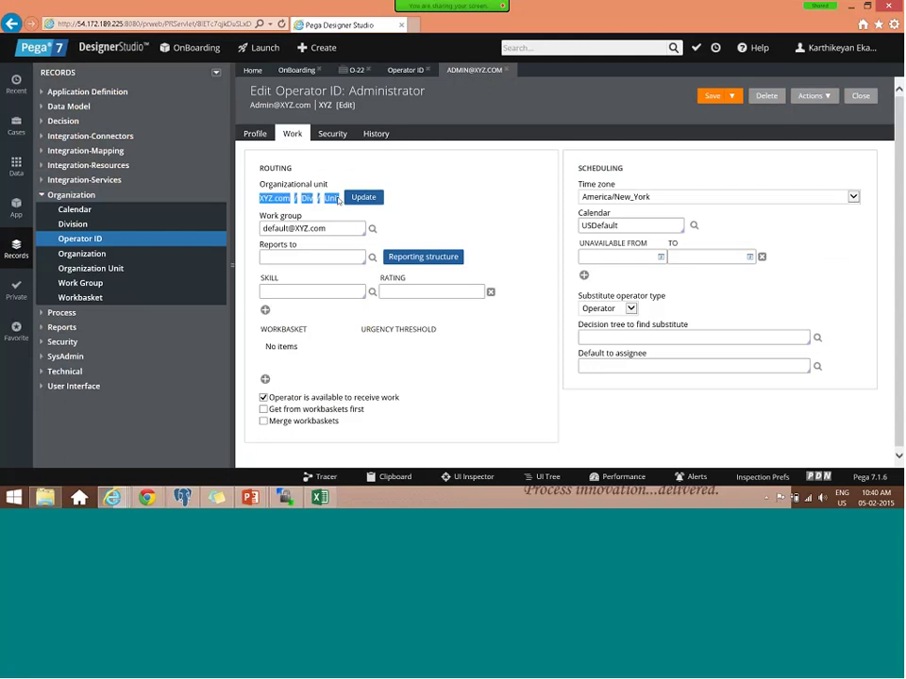
left_click(883, 53)
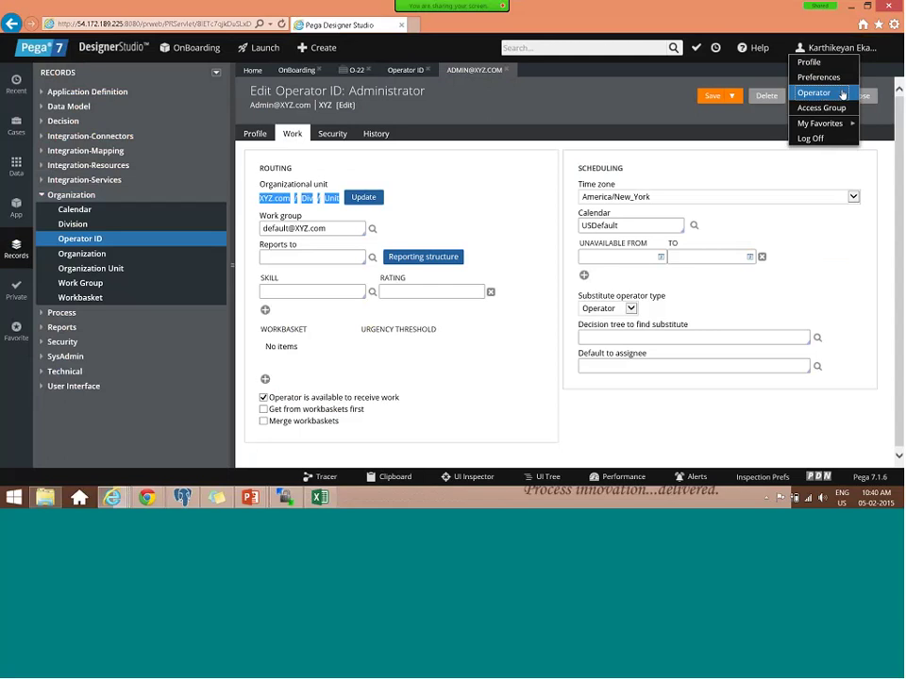
left_click(343, 212)
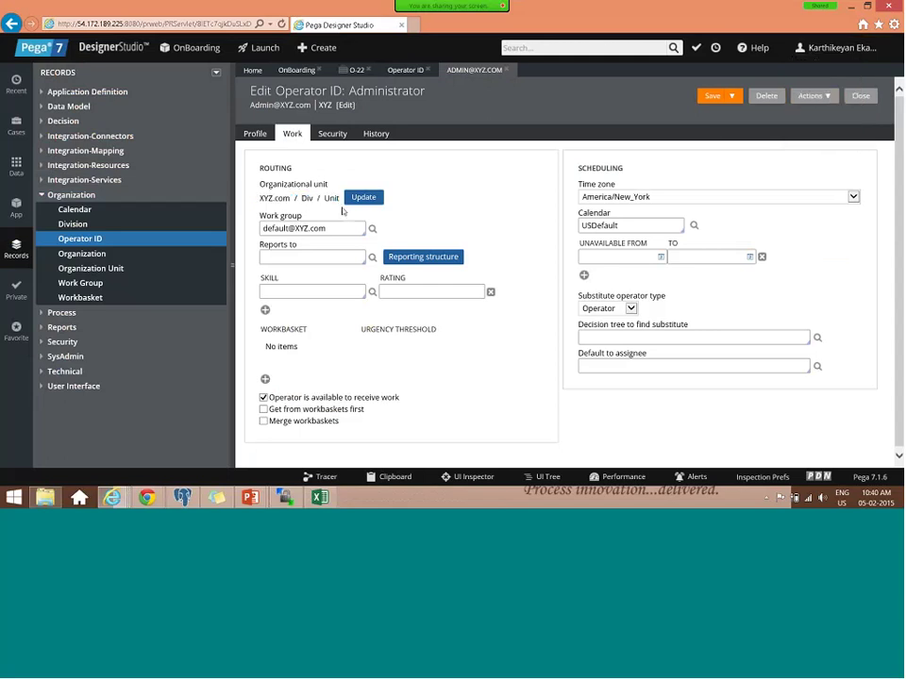
left_click_drag(330, 228, 227, 232)
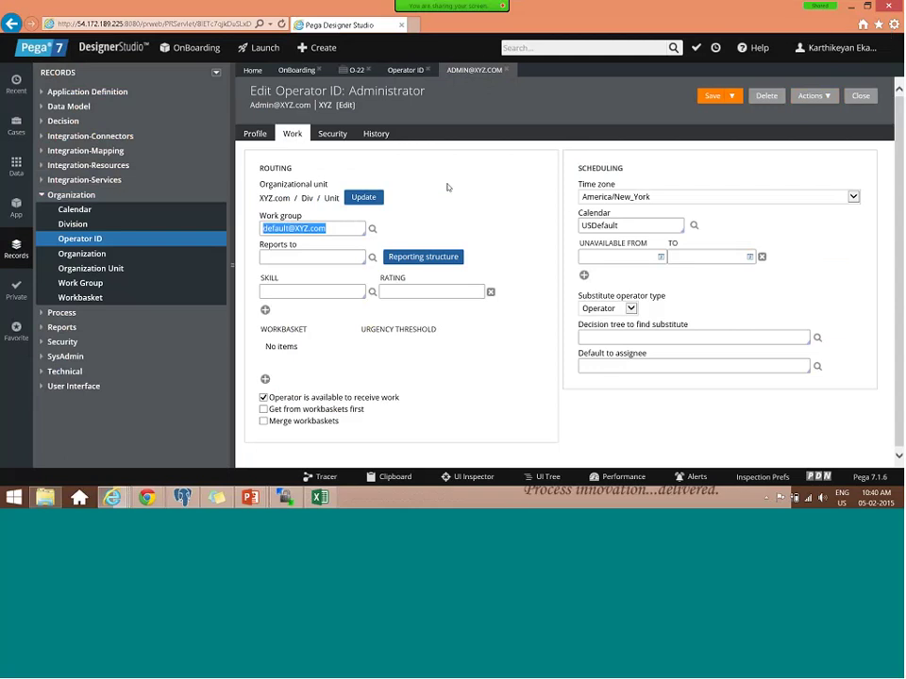
left_click(292, 133)
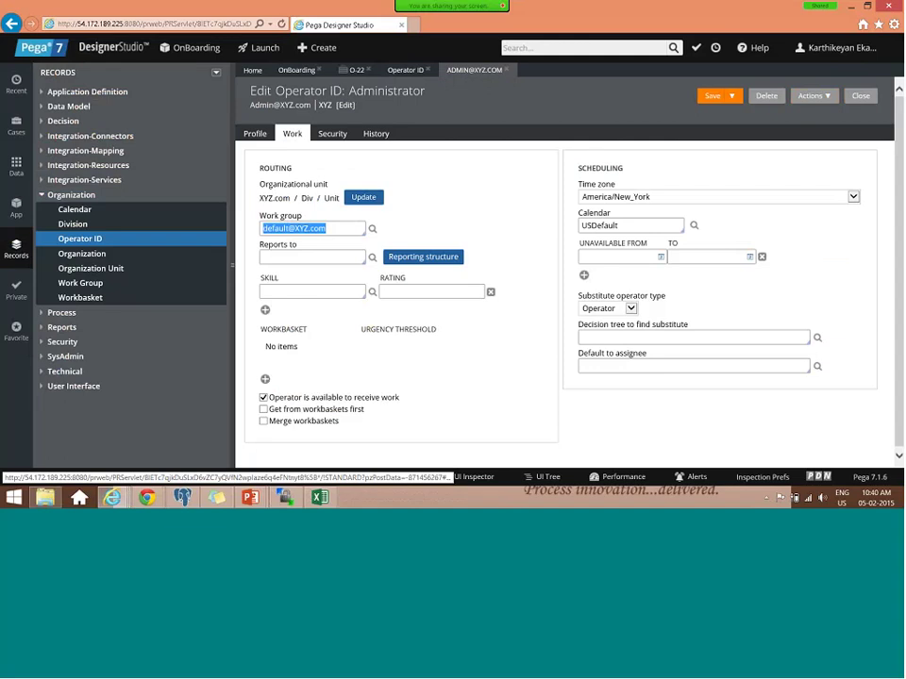
left_click(111, 47)
- Create operator 'User - Onboarding' with ID OnboardingUser from the Operators list and open it
mouse_move(136, 149)
mouse_move(191, 156)
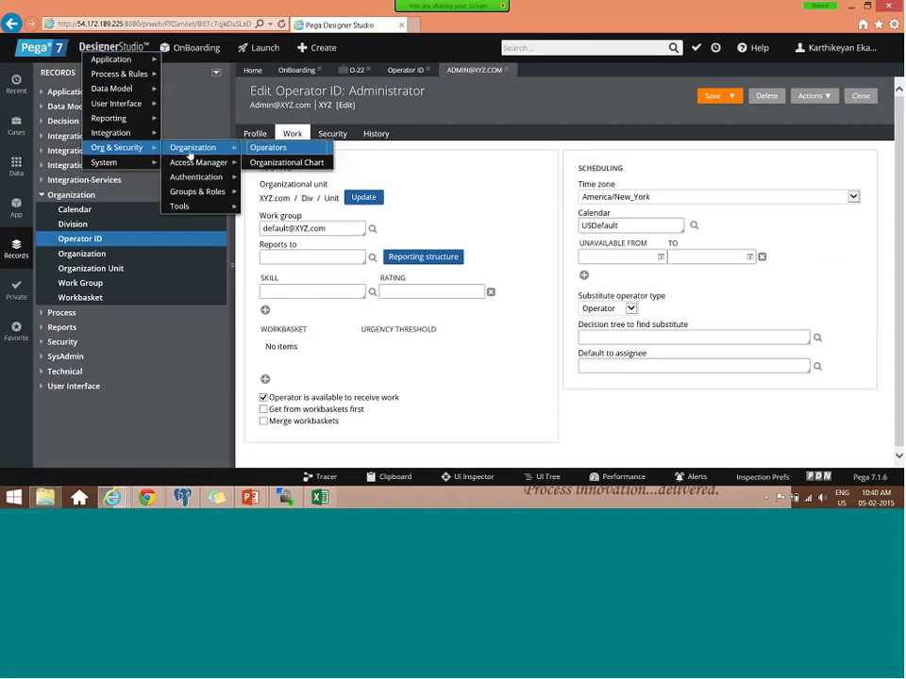
left_click(268, 152)
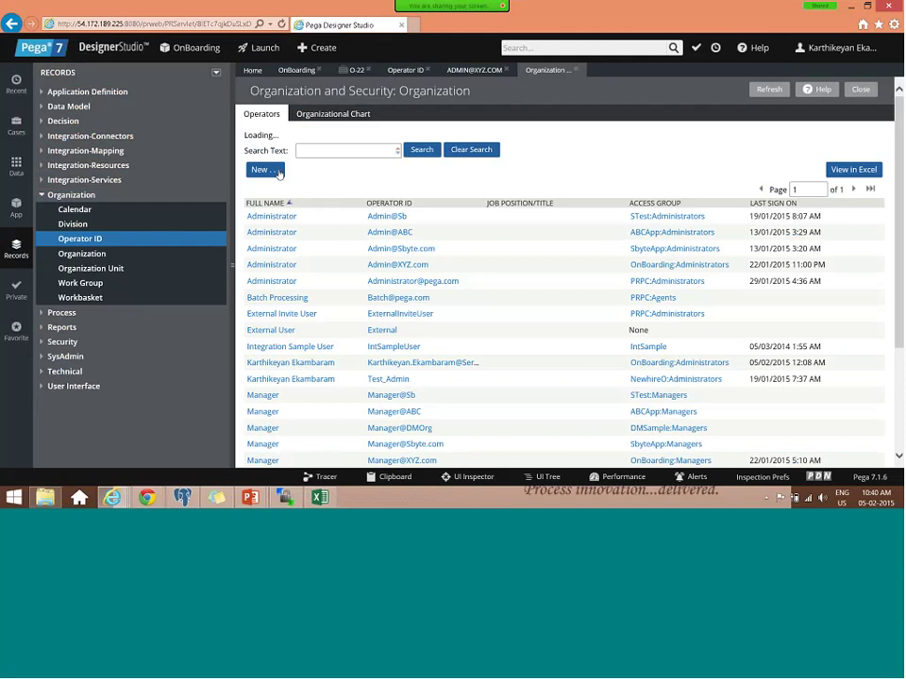
left_click(273, 175)
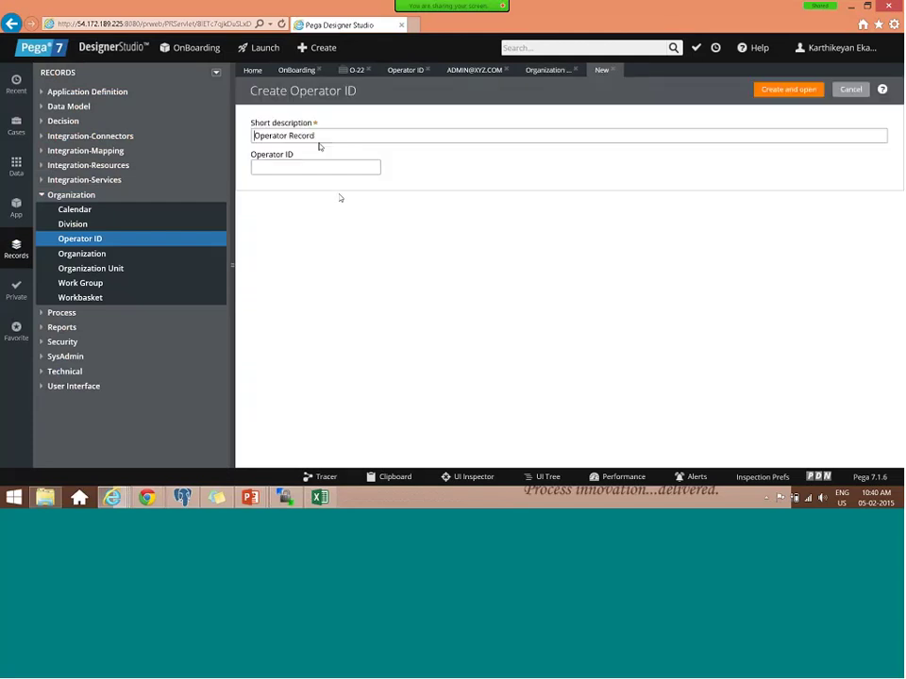
triple_click(270, 139)
type("User - X")
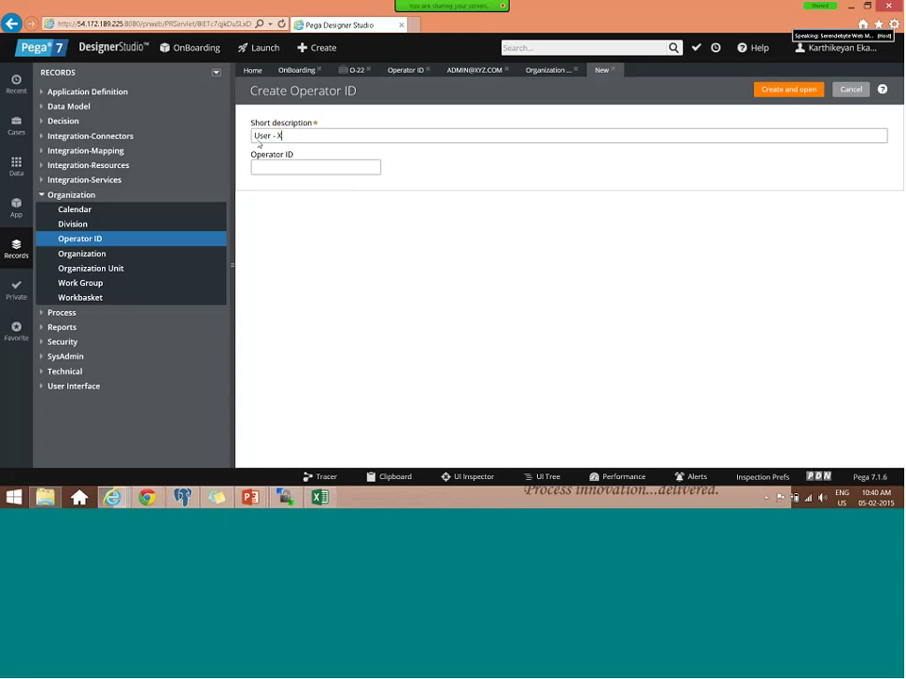
key("BackSpace")
key("BackSpace")
key("BackSpace")
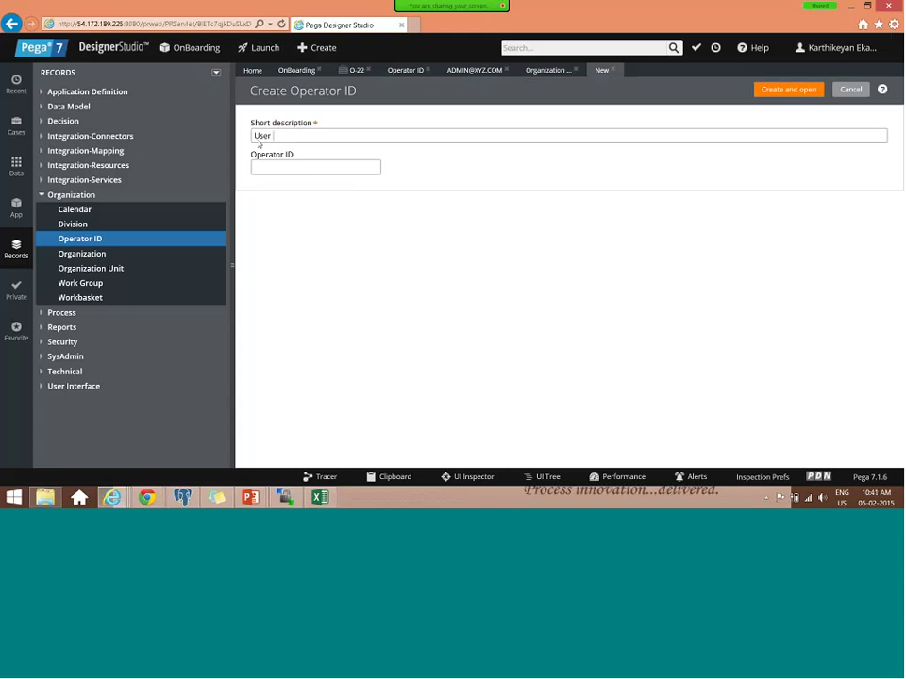
type("- Onboarding")
double_click(291, 135)
left_click(281, 166)
type("OnboardingUser")
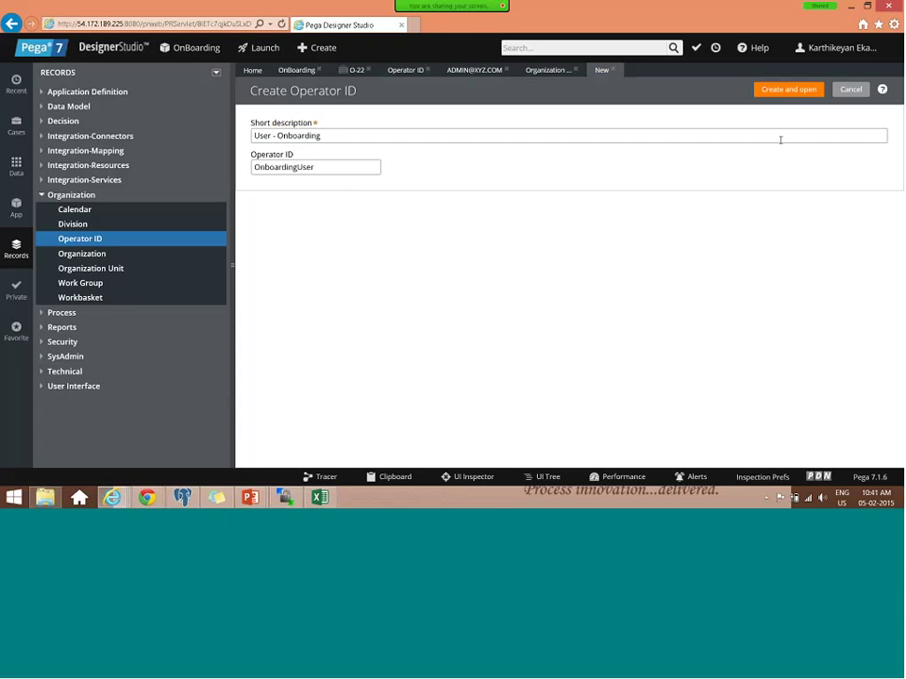
left_click(788, 88)
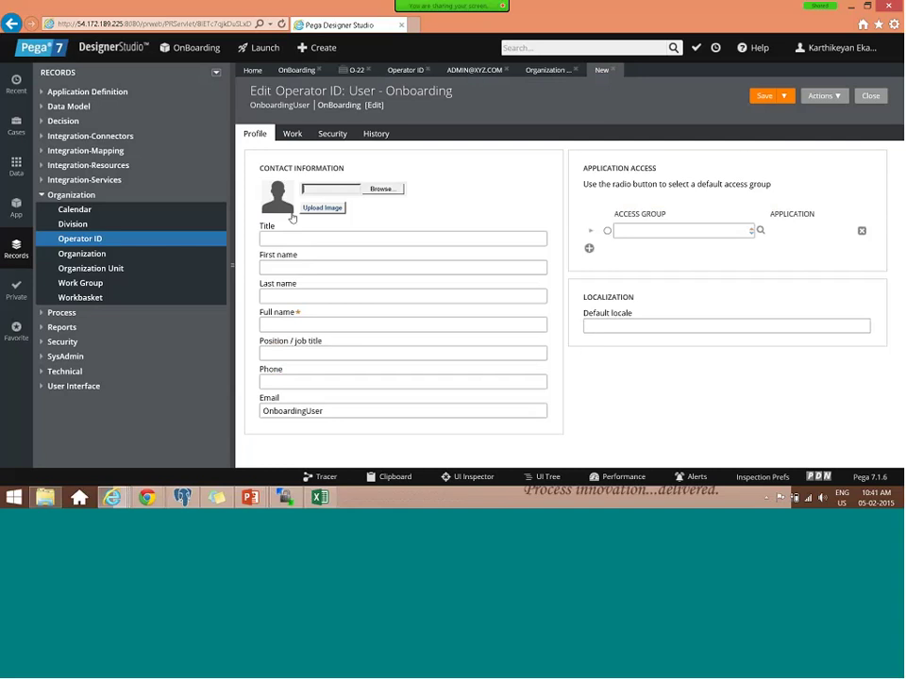
- Set the operator's organizational unit to XYZ.com / Div / Unit on the Work tab
left_click(292, 133)
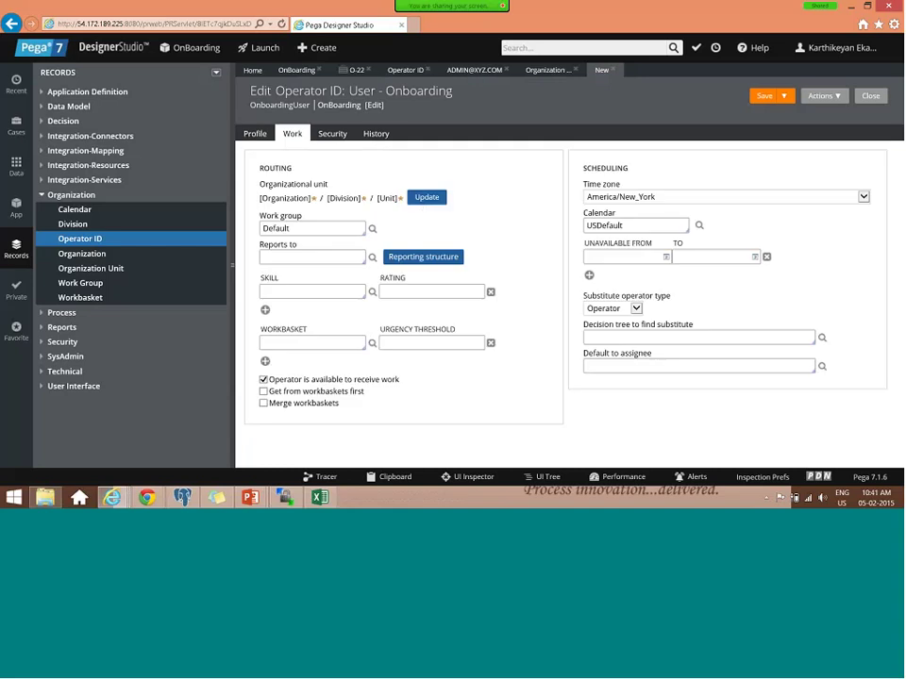
left_click(426, 197)
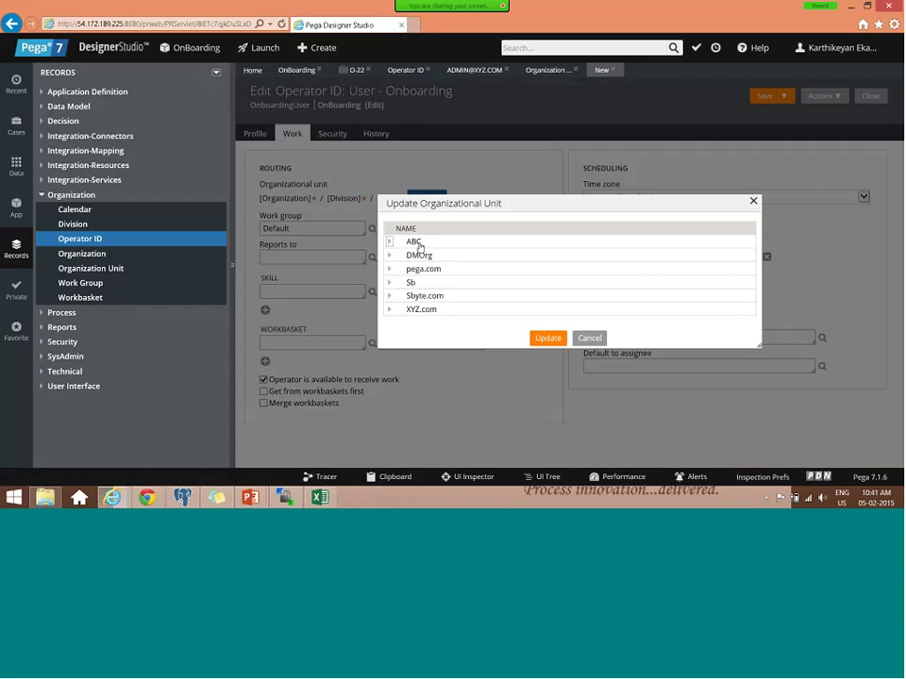
left_click(389, 308)
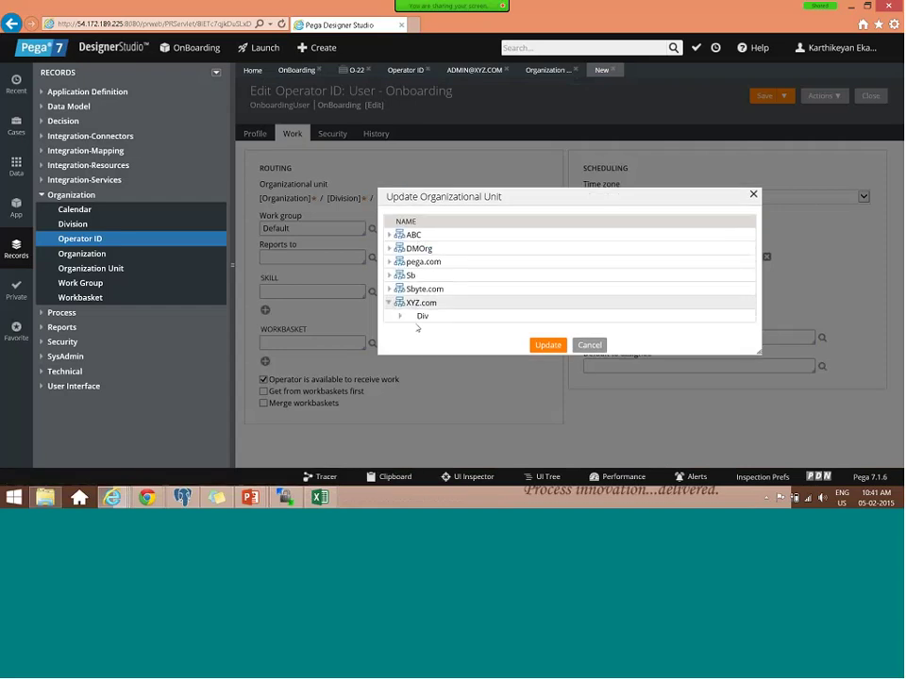
left_click(400, 317)
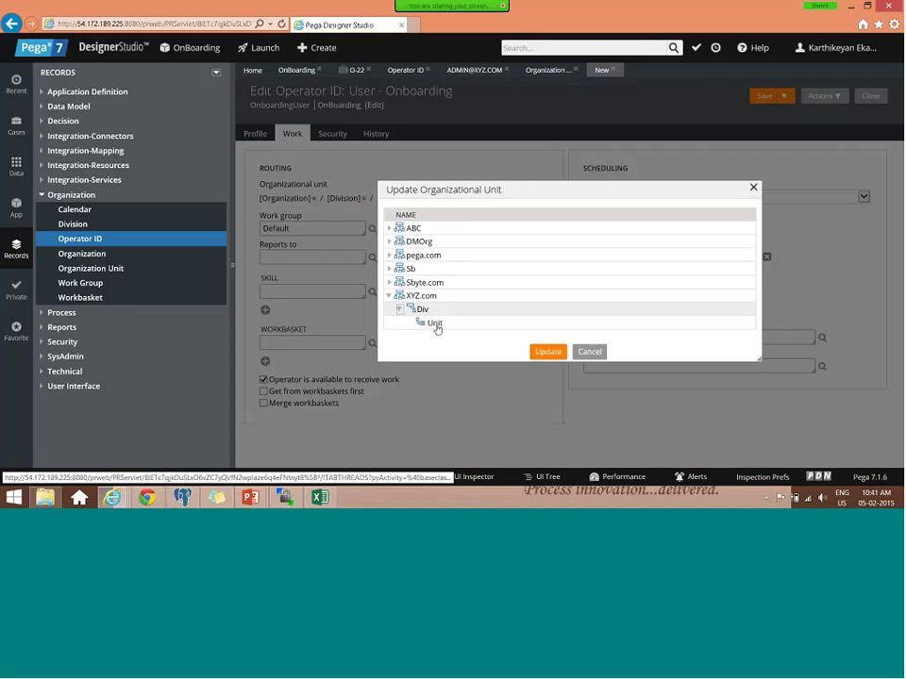
left_click(548, 352)
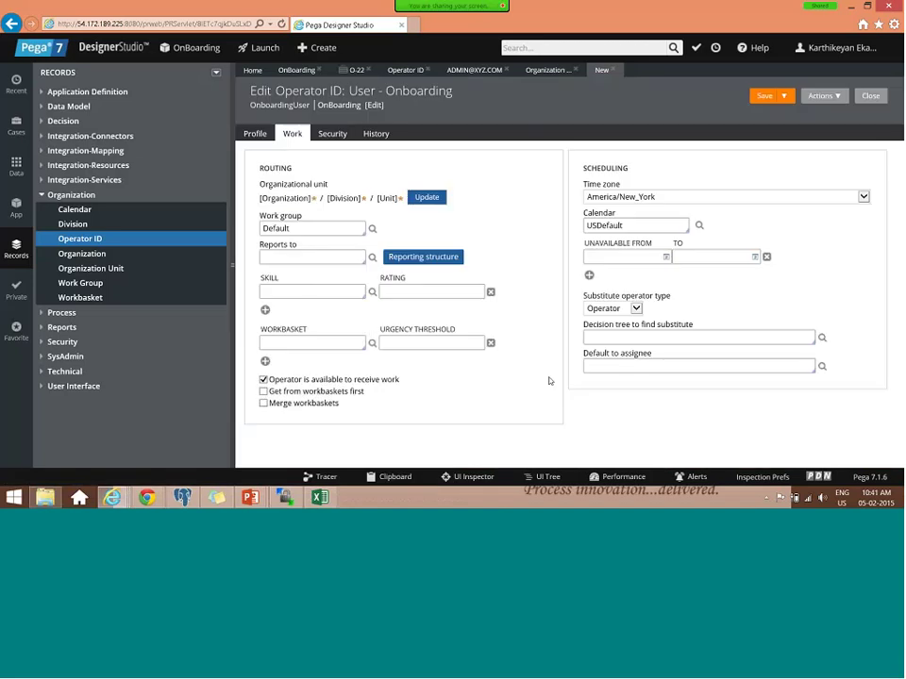
left_click(301, 227)
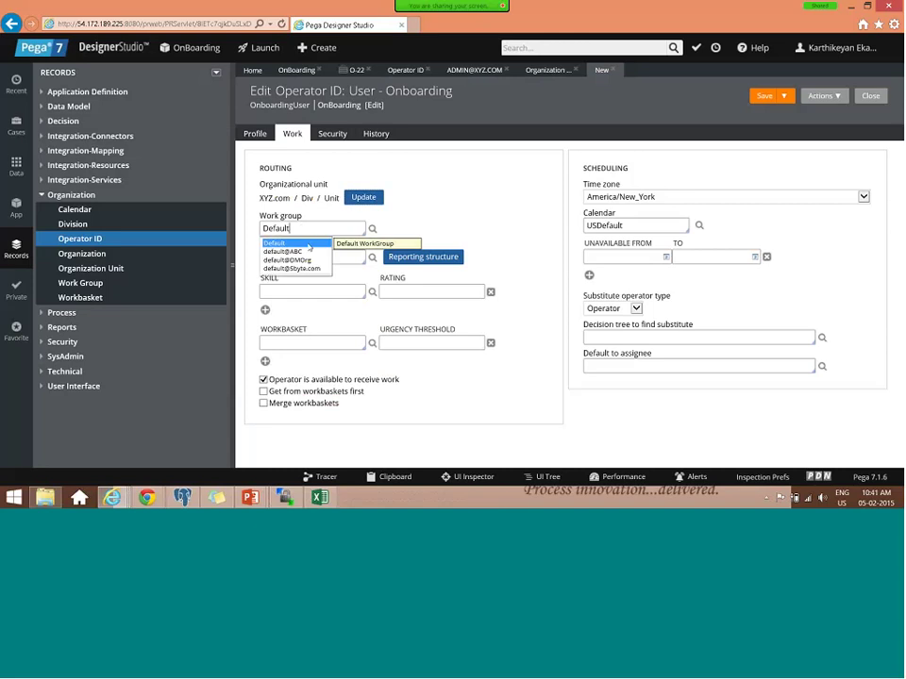
left_click(375, 239)
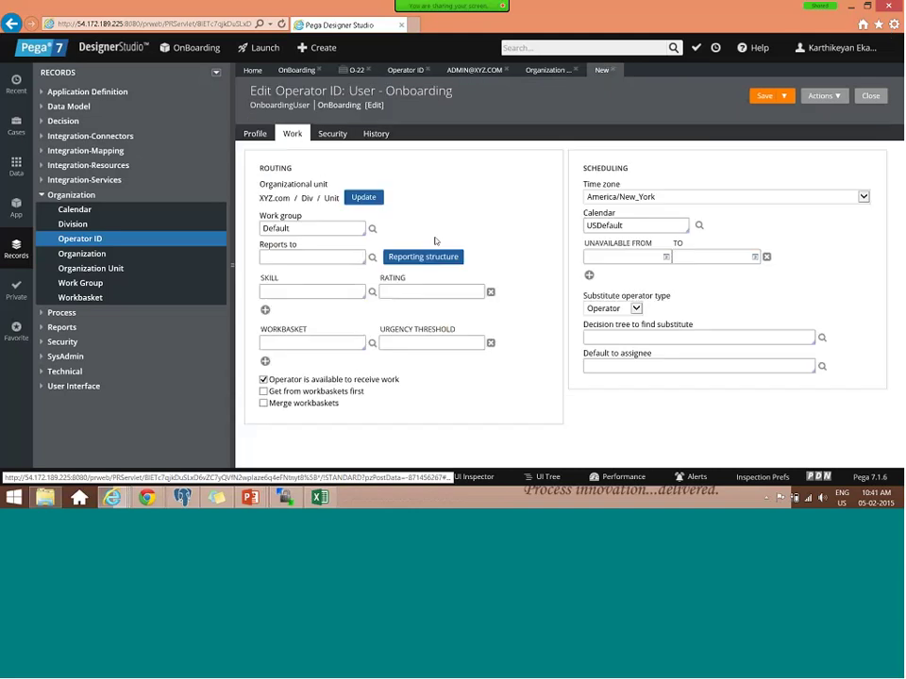
double_click(276, 229)
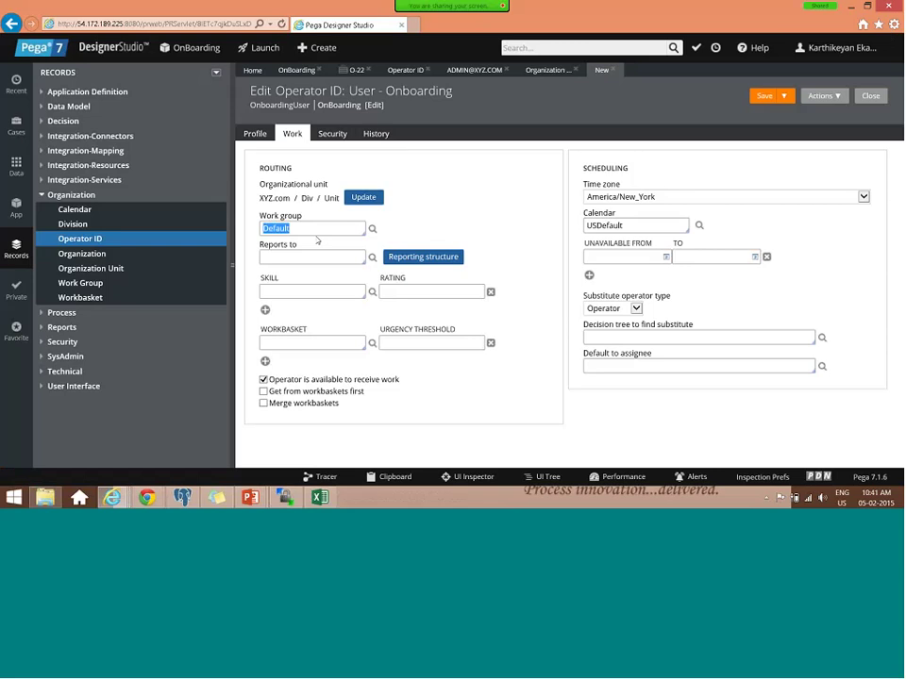
left_click(323, 228)
type("@xyz.xom")
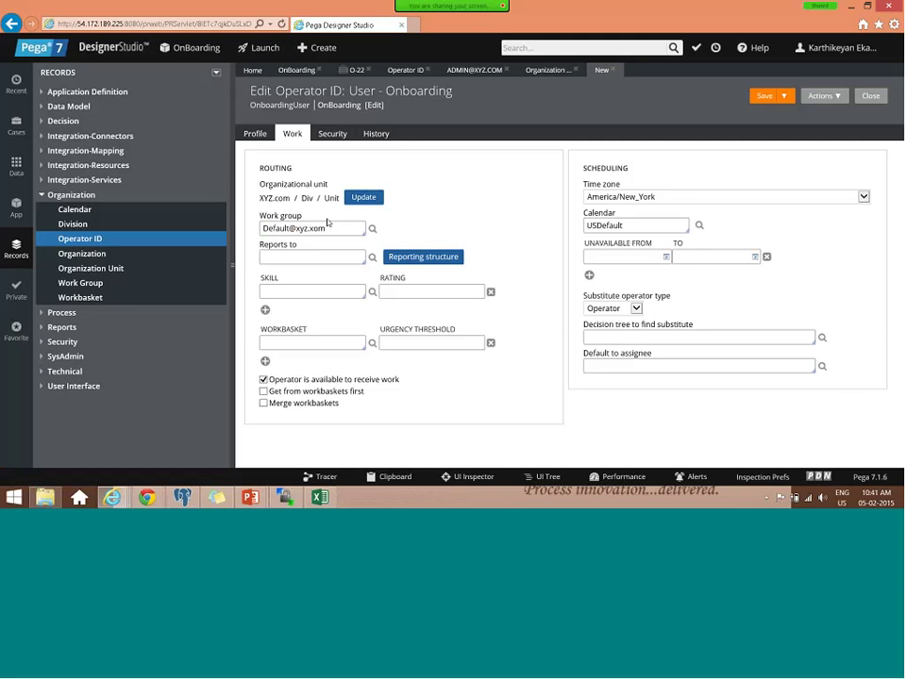
key("BackSpace")
key("BackSpace")
key("BackSpace")
type("com")
left_click(372, 228)
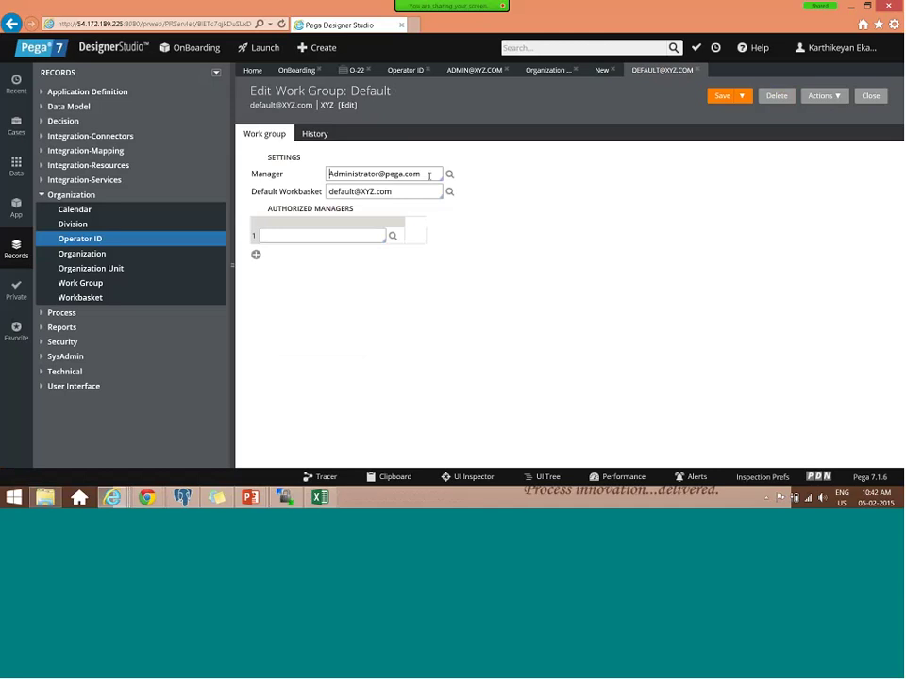
left_click_drag(429, 175, 341, 174)
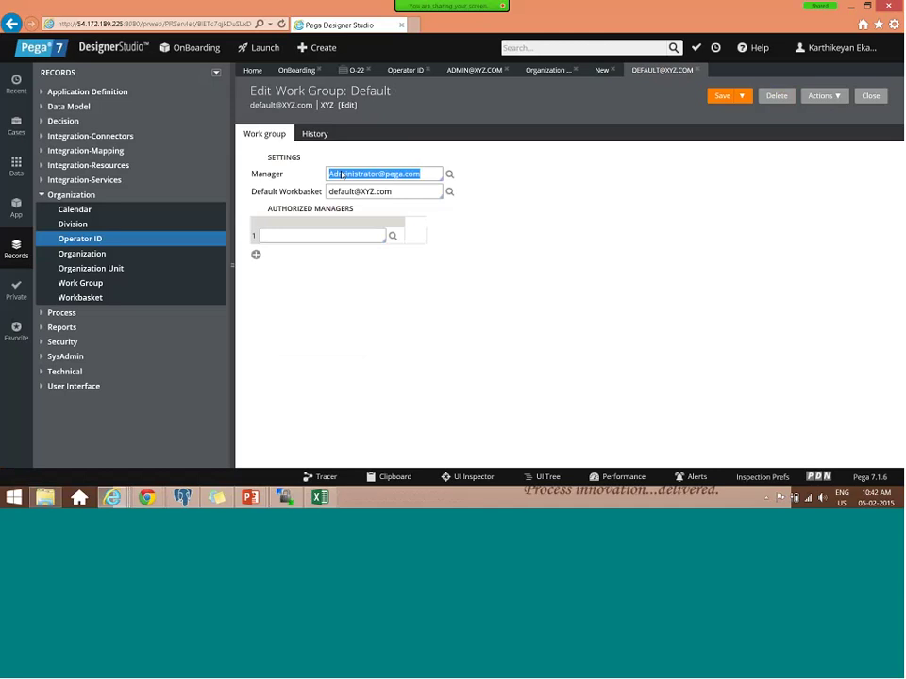
left_click(730, 96)
left_click(601, 70)
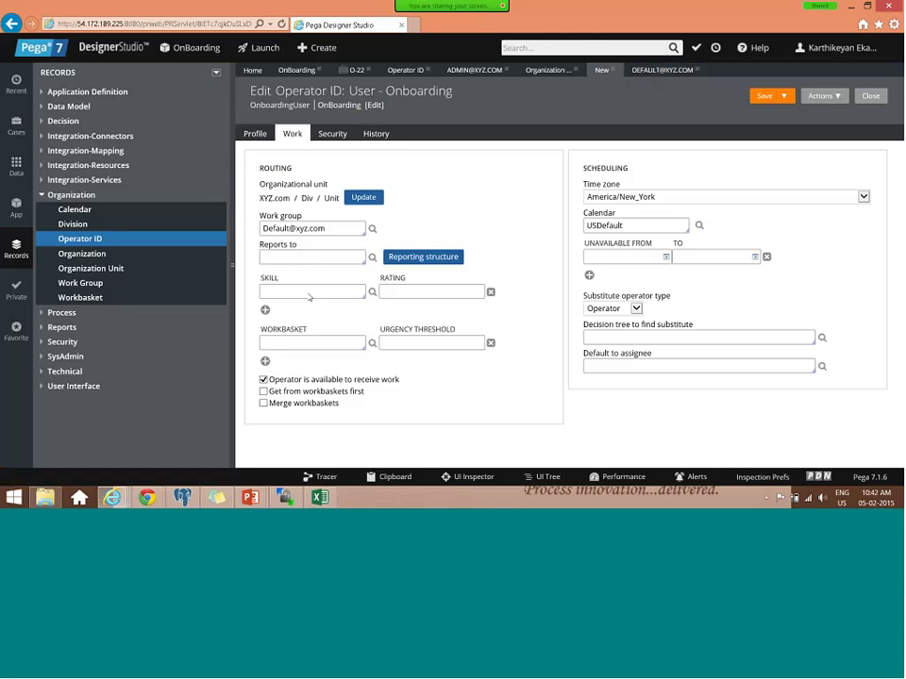
left_click(312, 290)
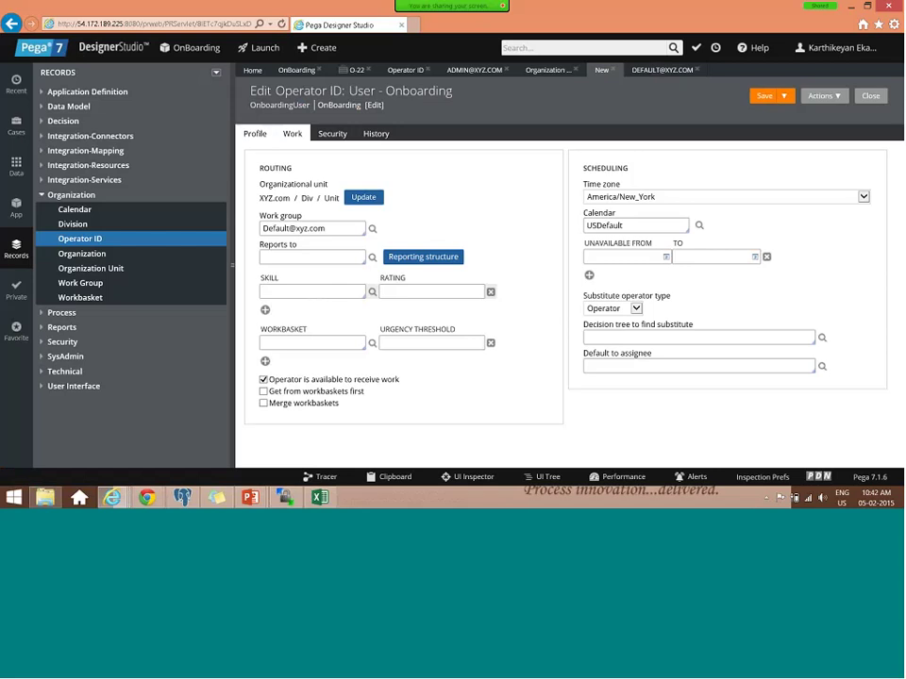
- Set the operator's access group to OnBoarding:Users on the Profile tab
left_click(255, 135)
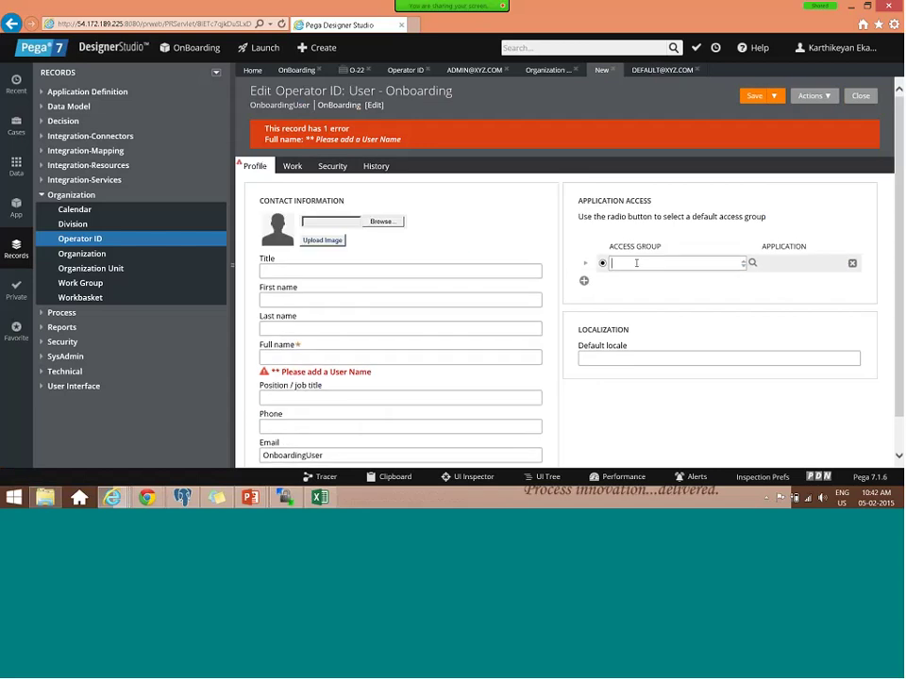
type("ob")
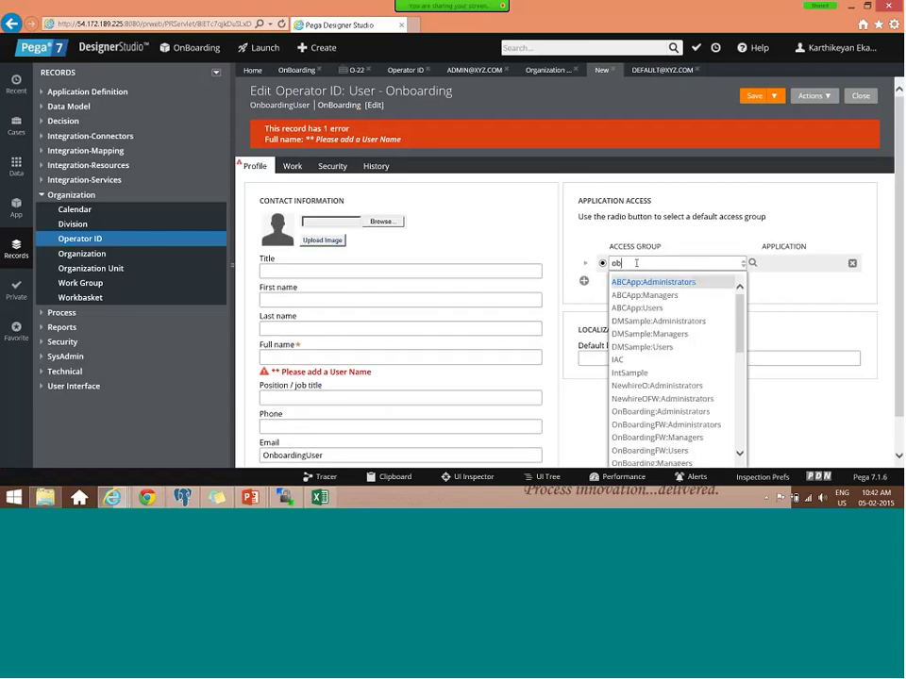
key("BackSpace")
type("n")
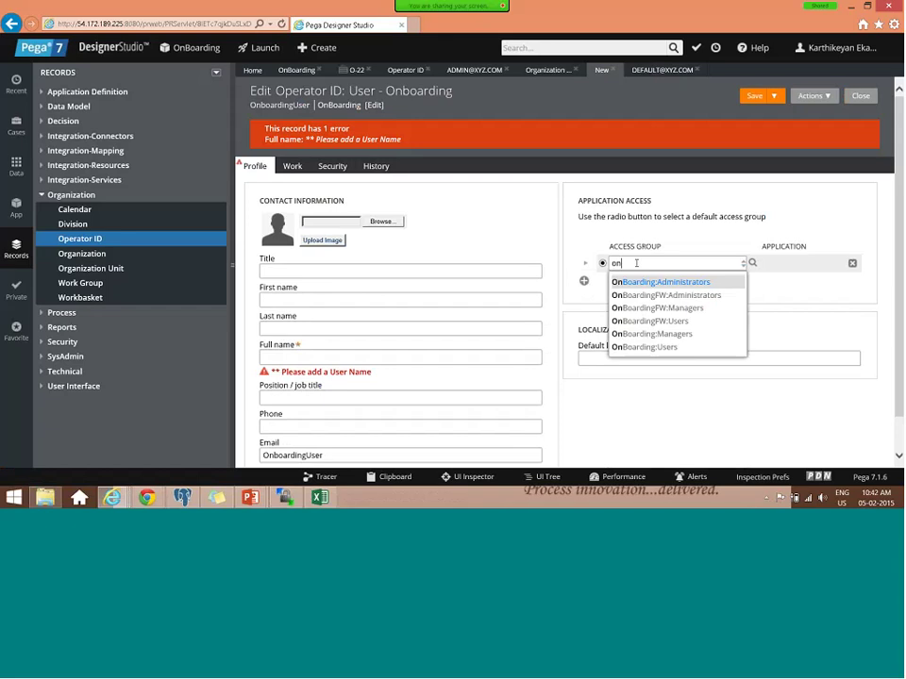
key("Down")
key("Down")
key("Down")
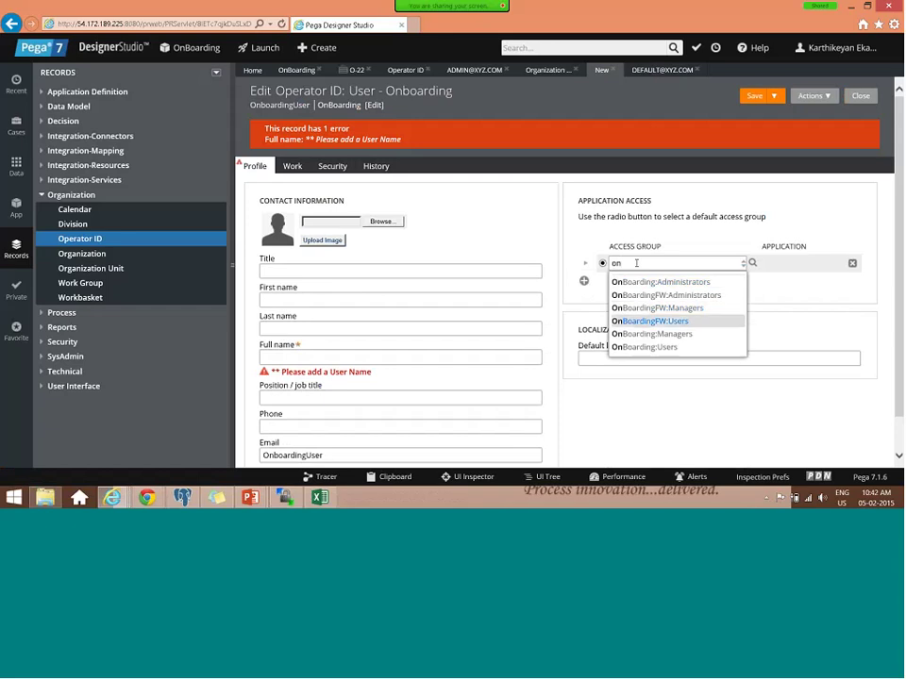
key("Return")
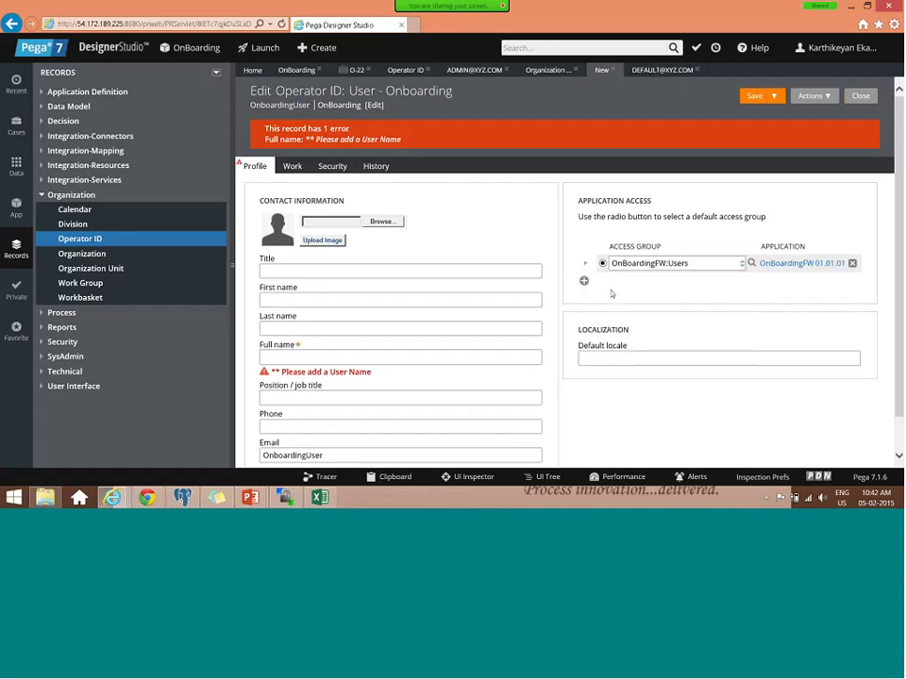
left_click(654, 263)
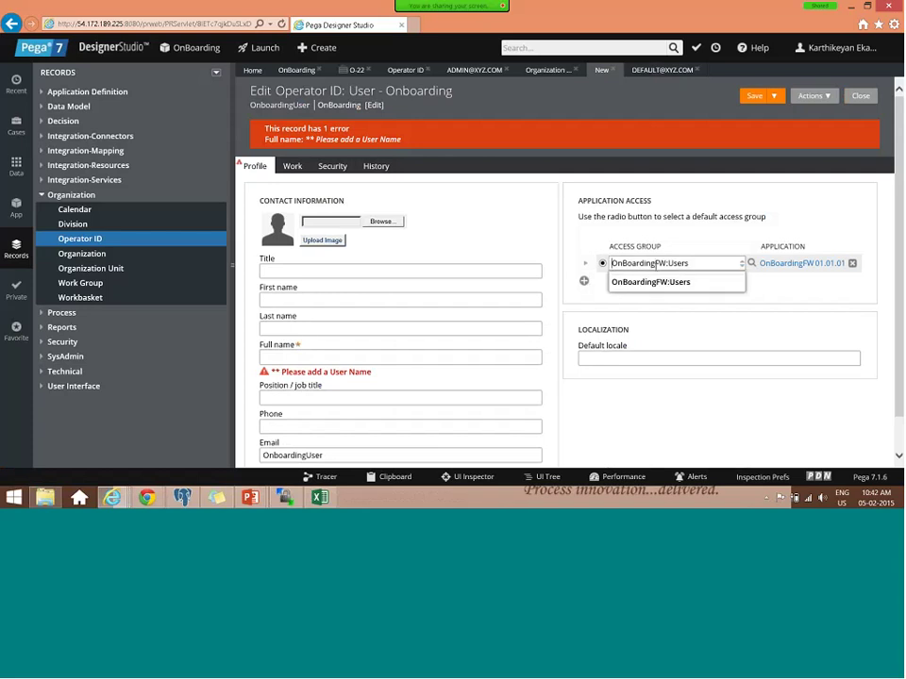
key("BackSpace")
key("BackSpace")
key("BackSpace")
key("BackSpace")
key("BackSpace")
key("BackSpace")
key("BackSpace")
key("BackSpace")
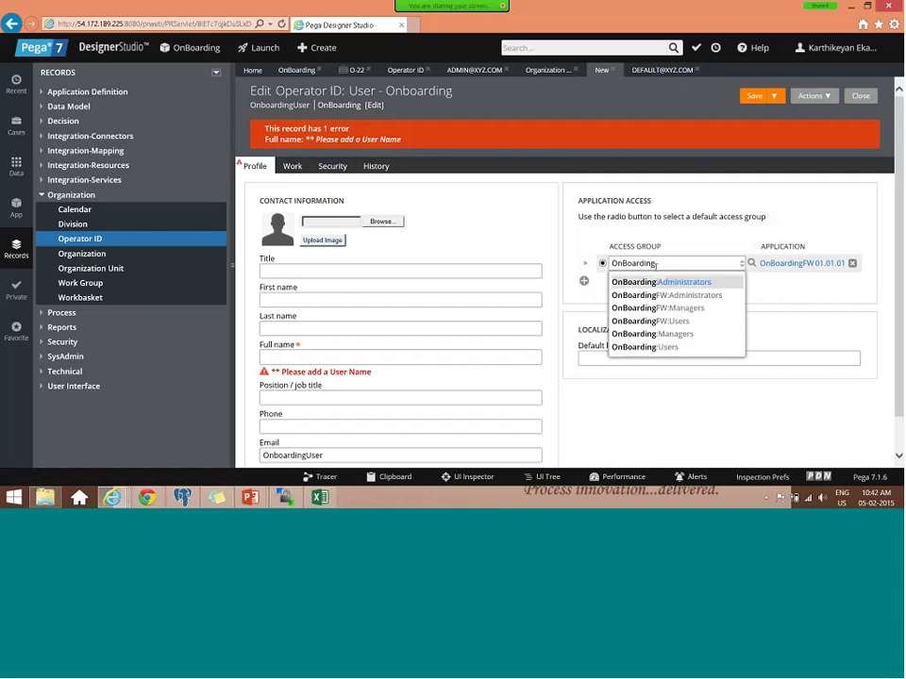
key("Down")
key("Down")
key("Down")
key("Down")
key("Down")
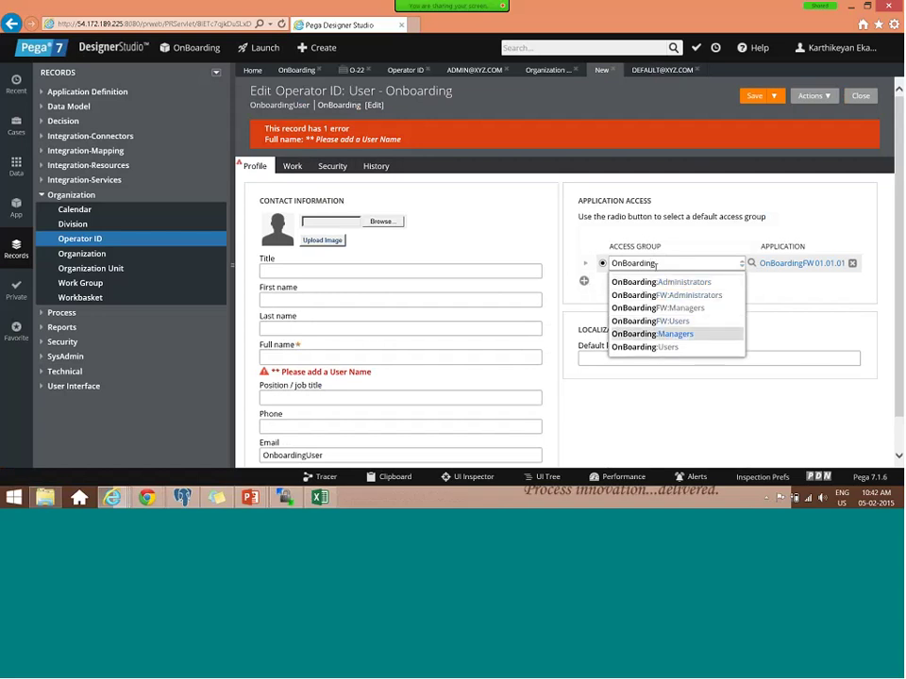
key("Return")
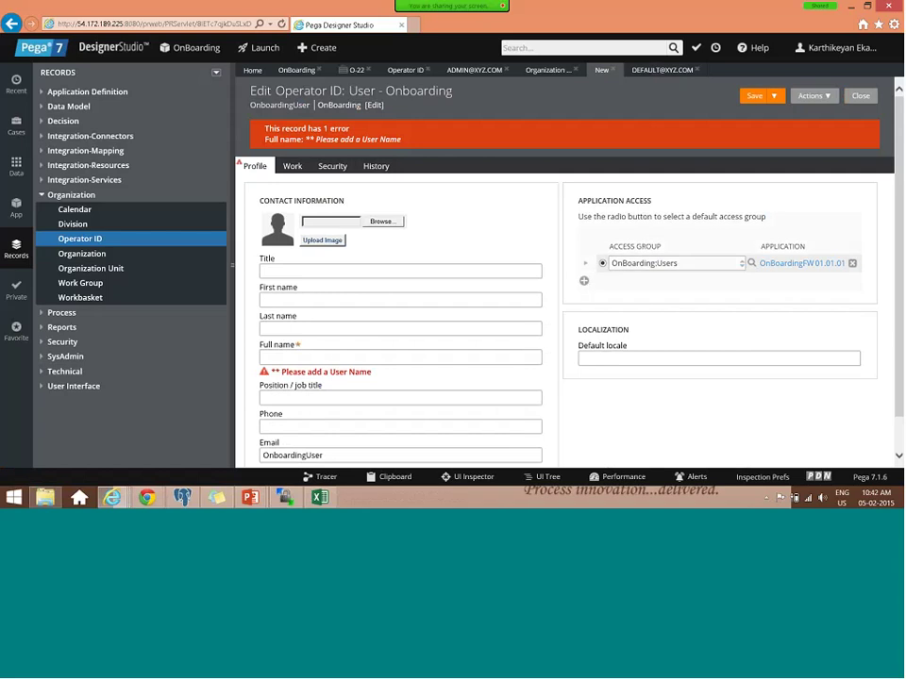
- Enter 'Onboarding User' as the operator's Full name
left_click(328, 357)
type("Onbo")
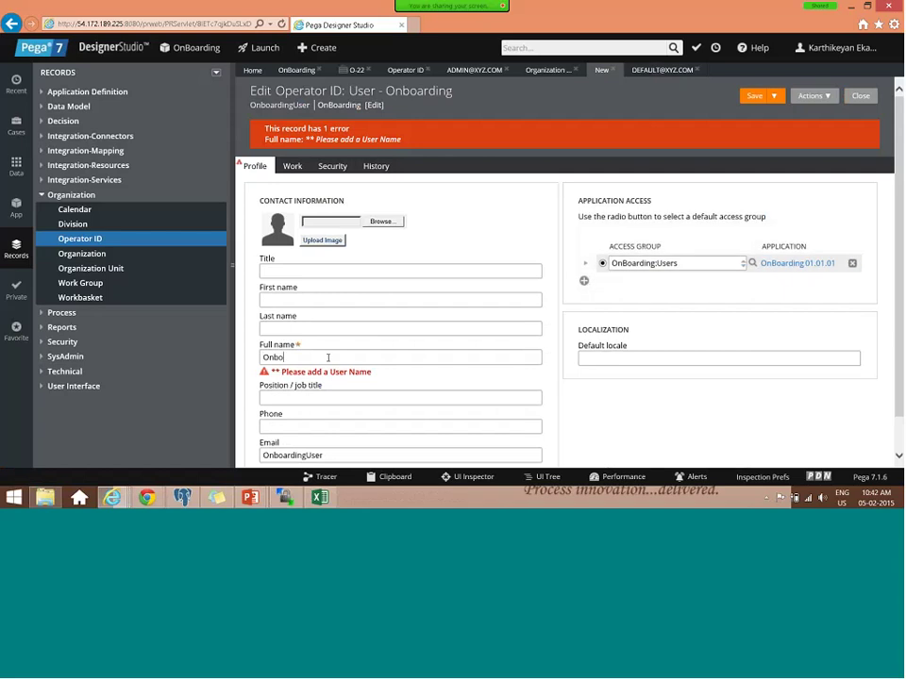
type("arding User")
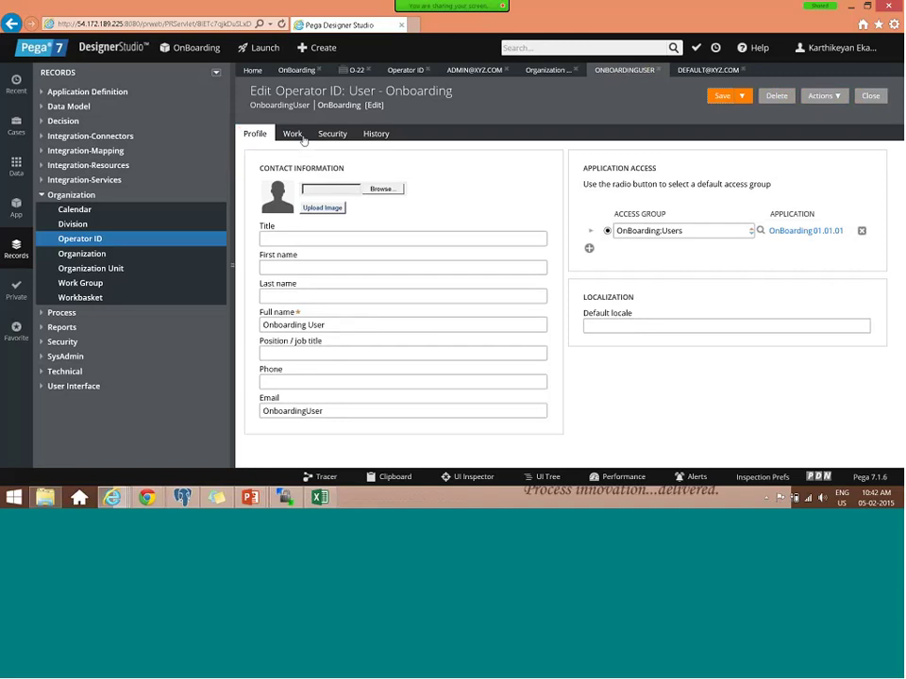
left_click(303, 140)
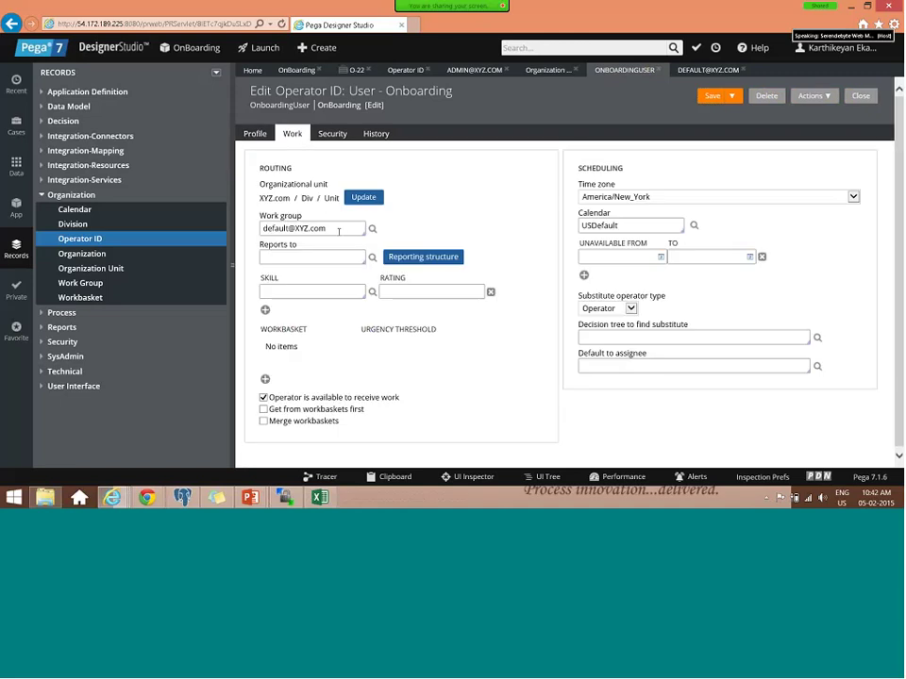
triple_click(342, 228)
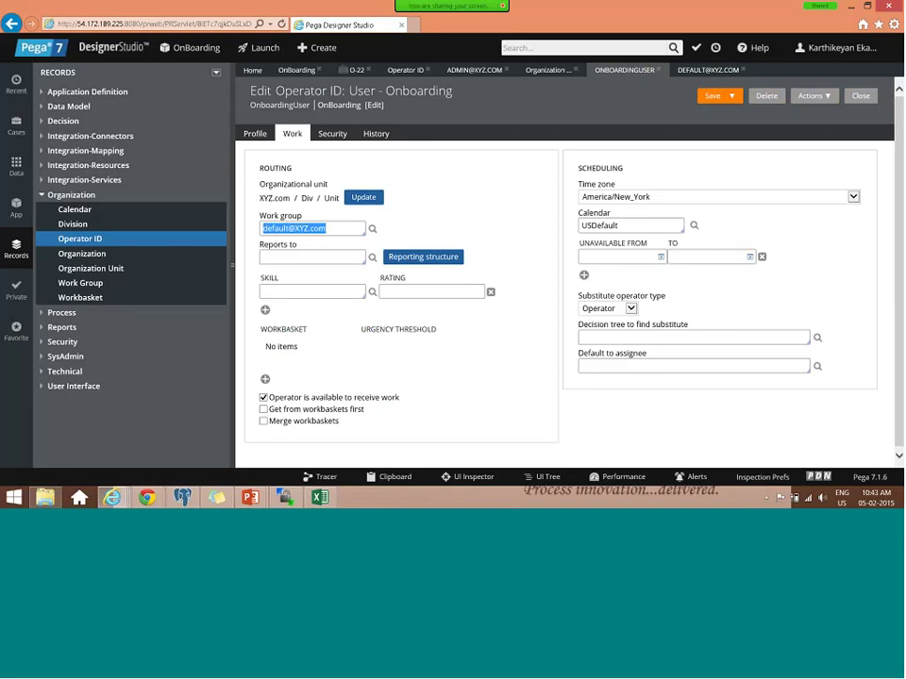
left_click(732, 96)
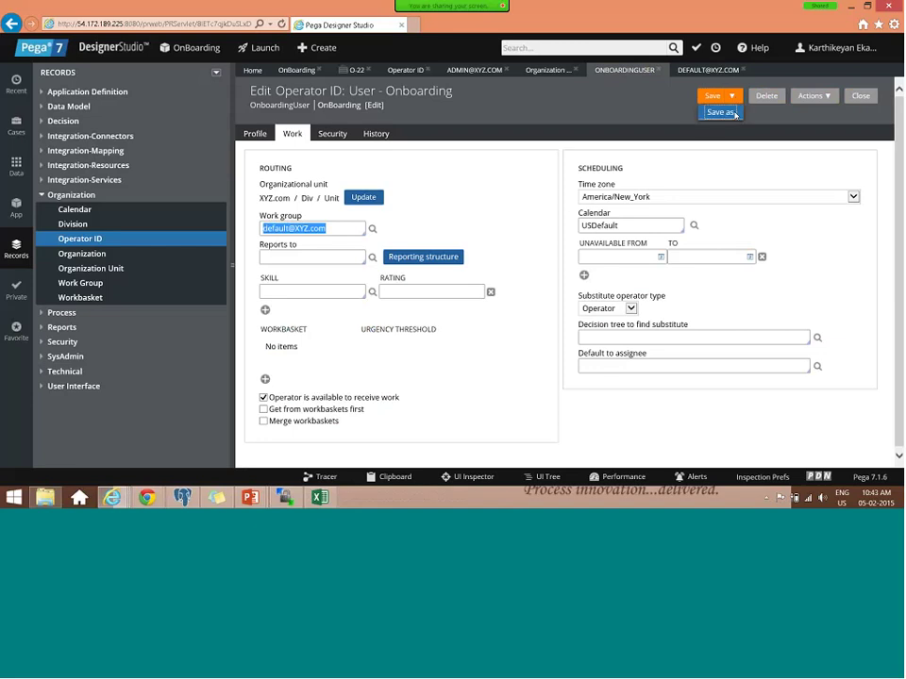
left_click(733, 113)
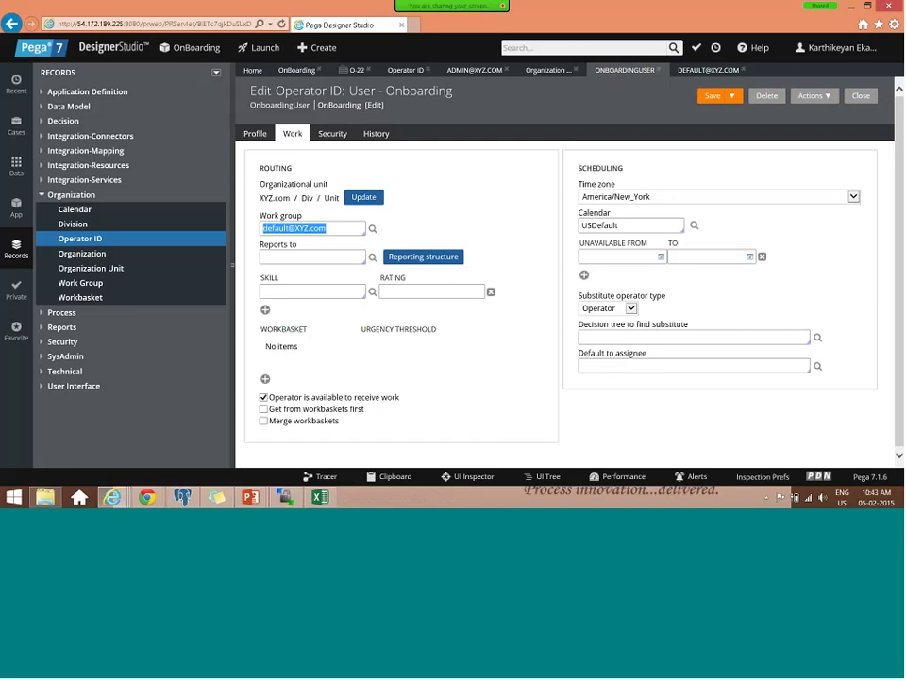
left_click(329, 213)
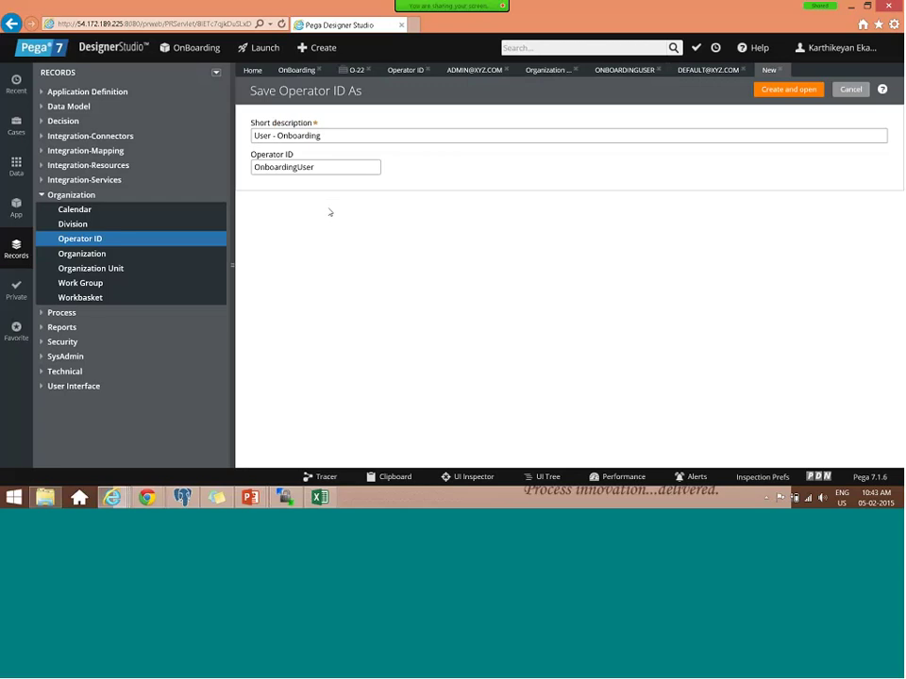
- Save a copy of the user operator as OnboardingManager, described 'Manager- Onboarding', and open it
key("Delete")
key("Delete")
key("Delete")
key("Delete")
key("Delete")
key("Delete")
type("Manager")
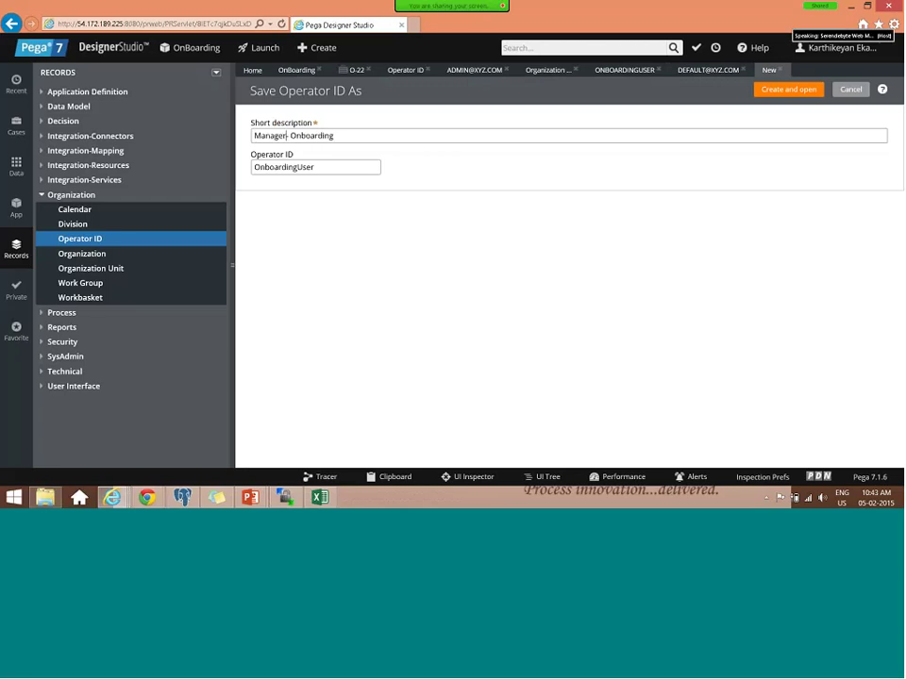
type("-")
left_click(318, 167)
key("BackSpace")
key("BackSpace")
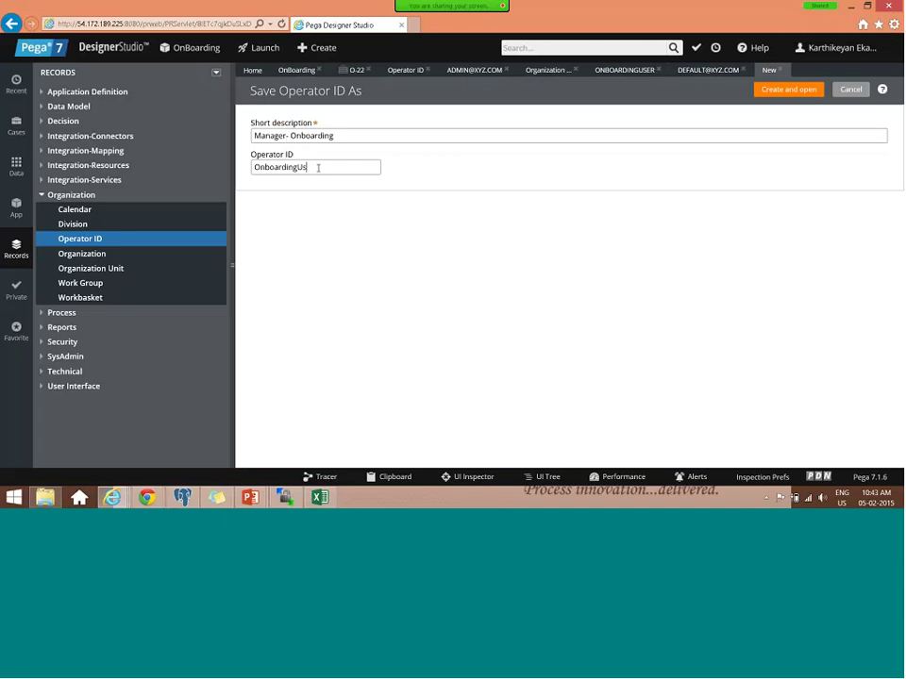
key("BackSpace")
key("BackSpace")
type("Manager")
left_click(799, 90)
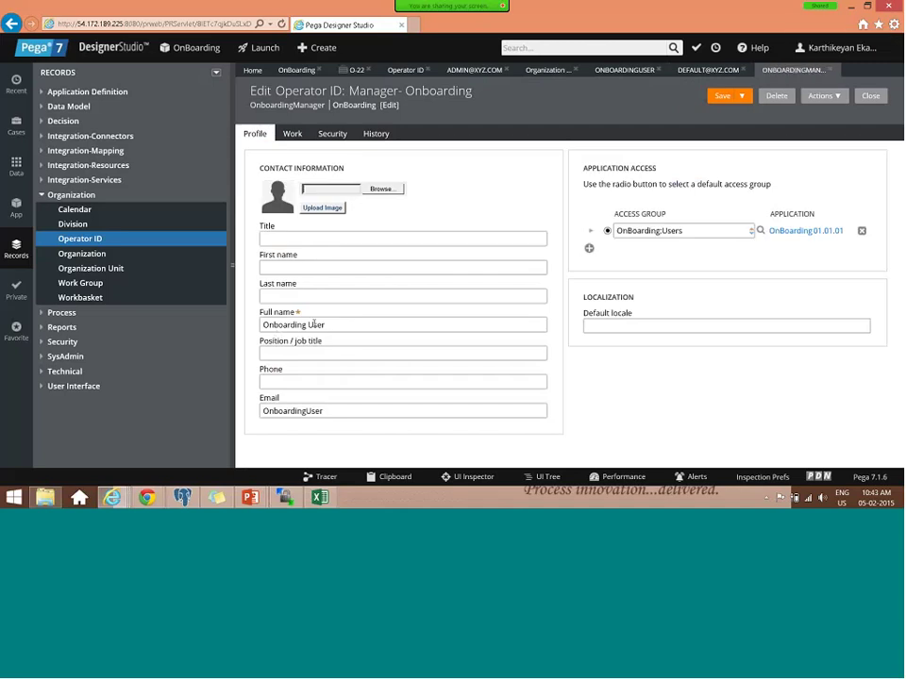
- Rename the operator 'Onboarding Manager', assign the OnBoarding:Managers access group, and view its work settings
double_click(314, 325)
type("Manager")
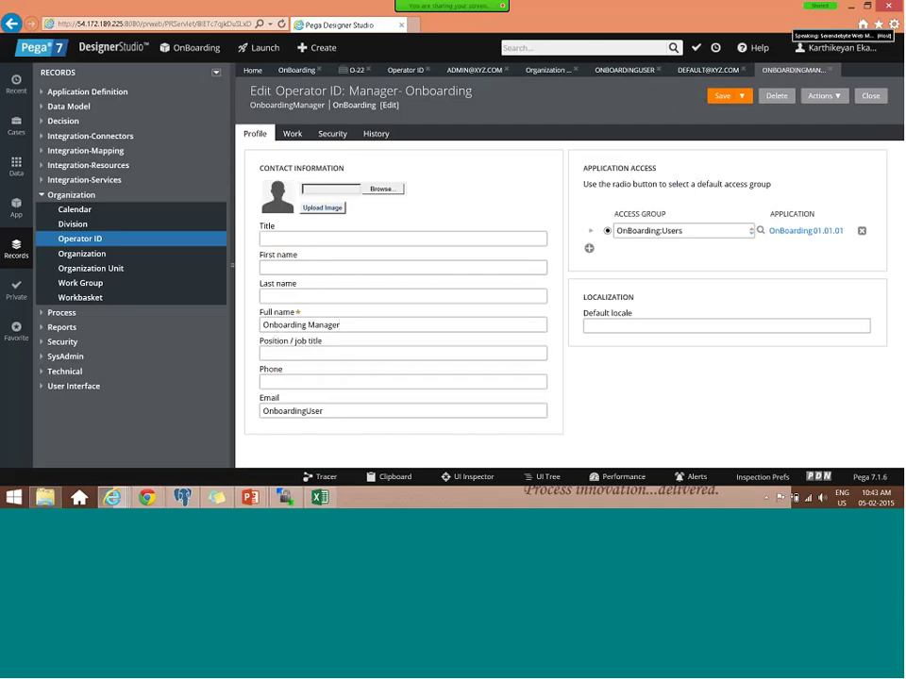
left_click(688, 230)
key("BackSpace")
key("BackSpace")
key("BackSpace")
key("BackSpace")
key("BackSpace")
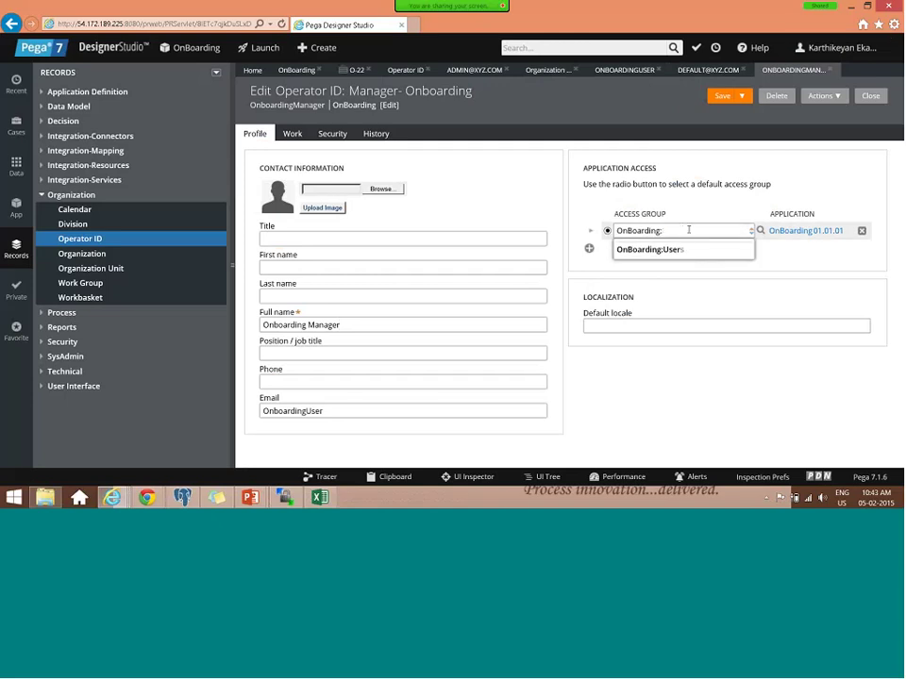
key("Down")
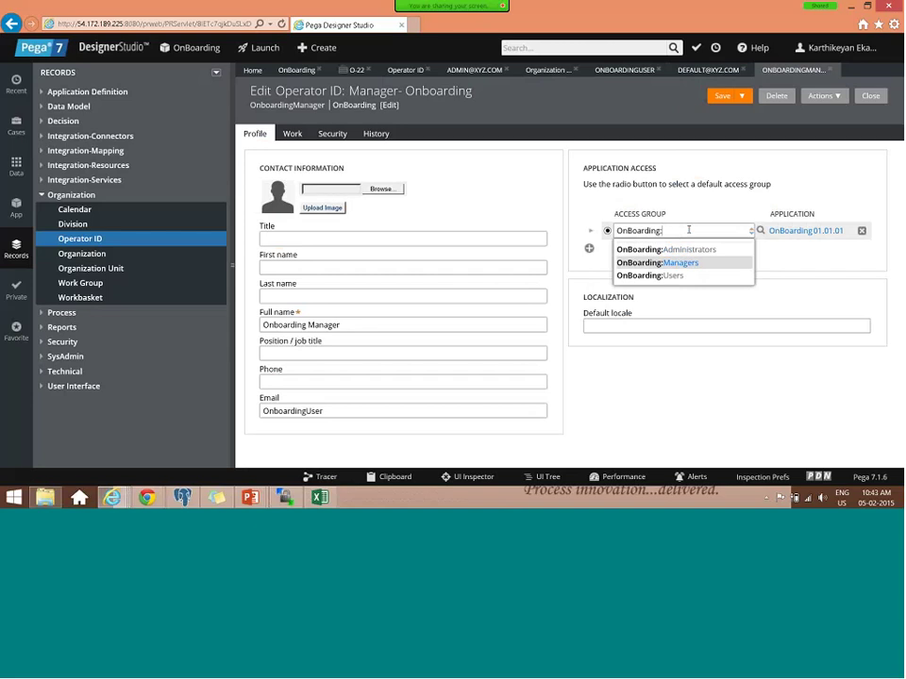
key("Return")
left_click(293, 133)
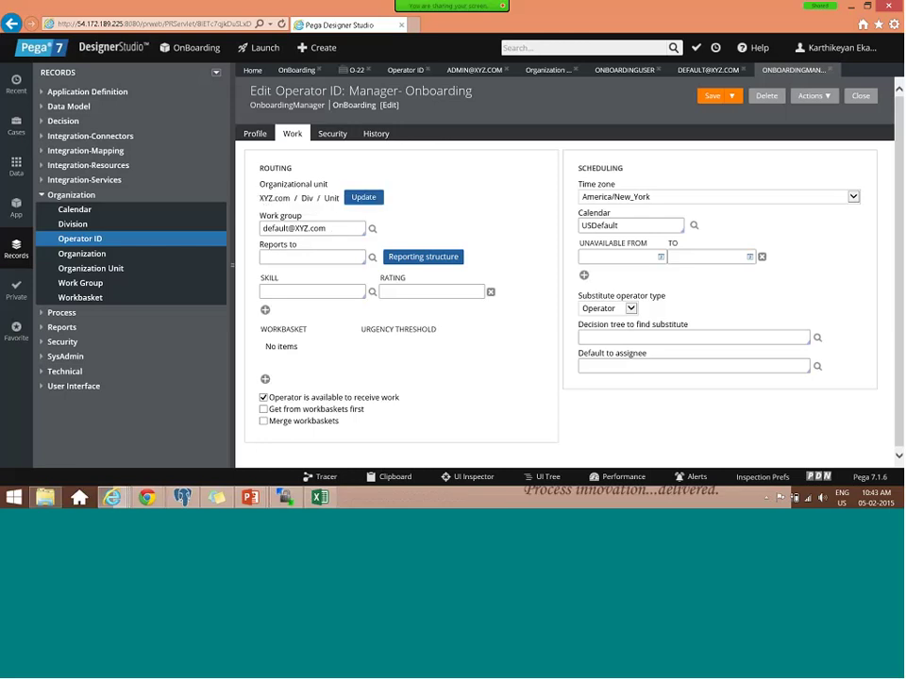
- Add the Educational skill at rating 1 to OnboardingManager, then return to the OnBoarding case type
left_click(274, 290)
type("s")
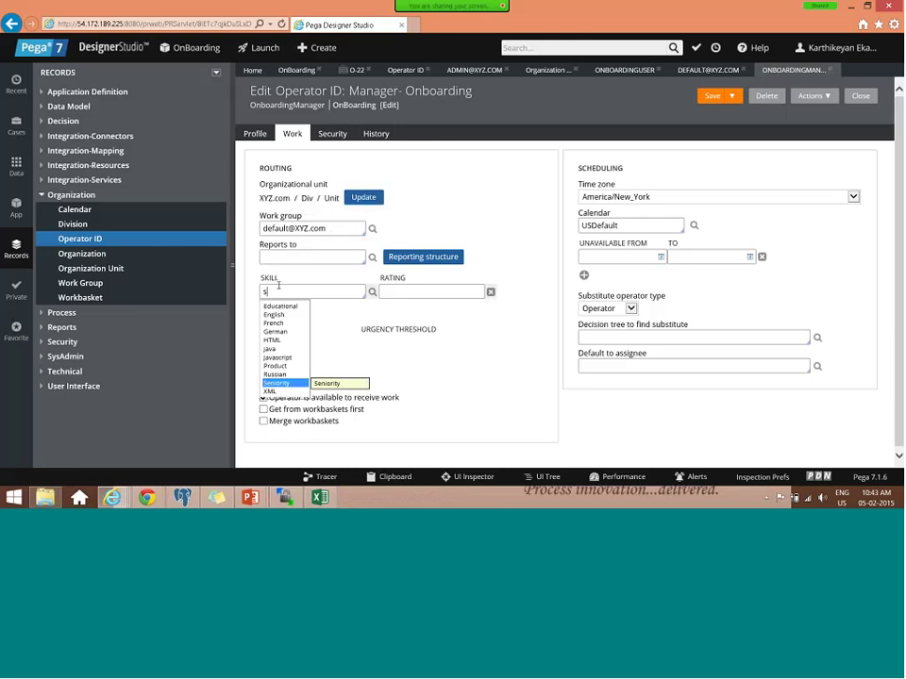
type("e")
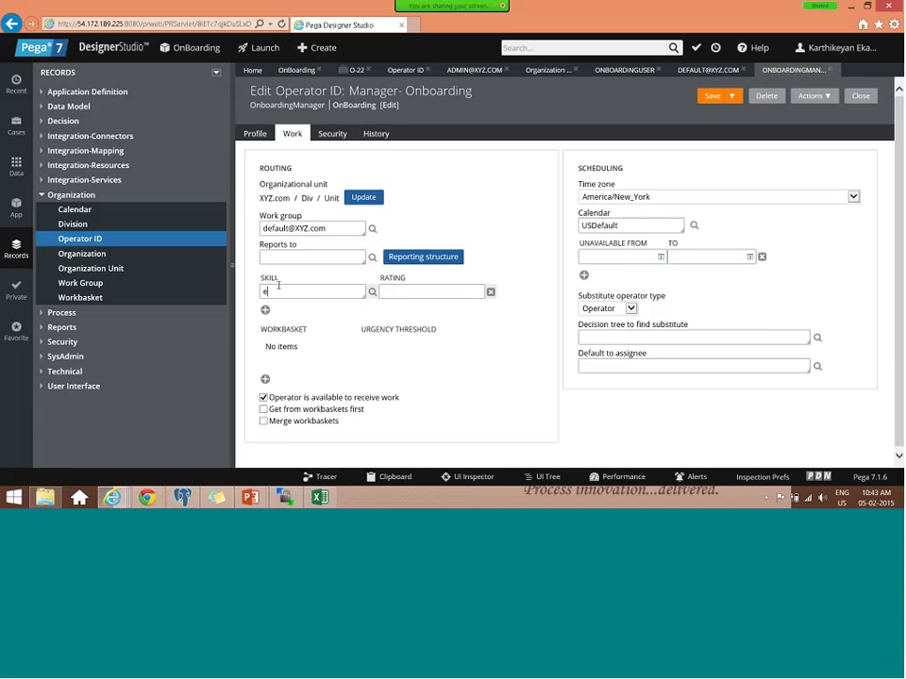
type("d")
key("Return")
type("1")
triple_click(304, 228)
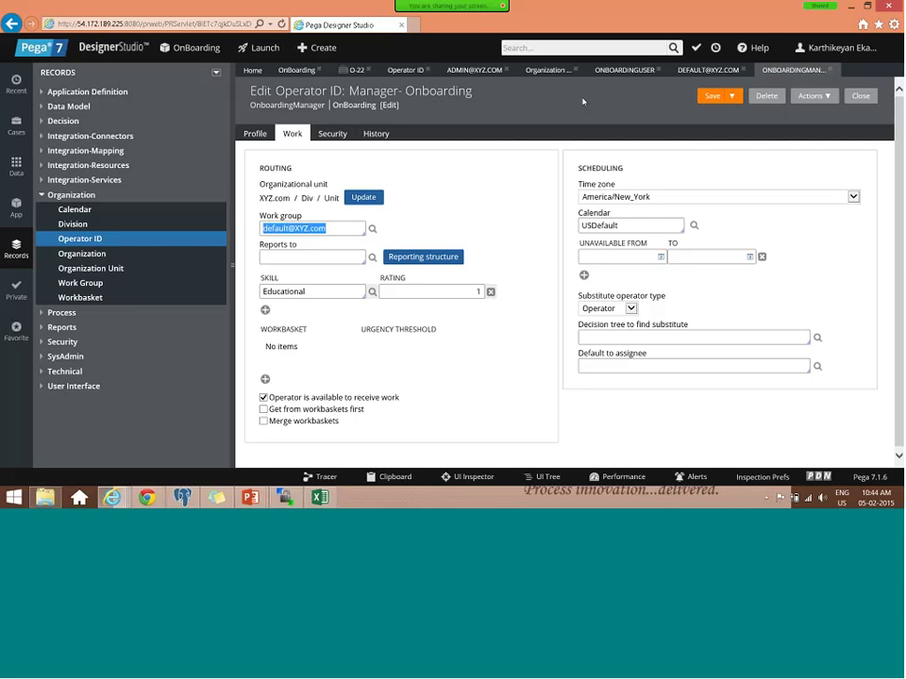
left_click(296, 70)
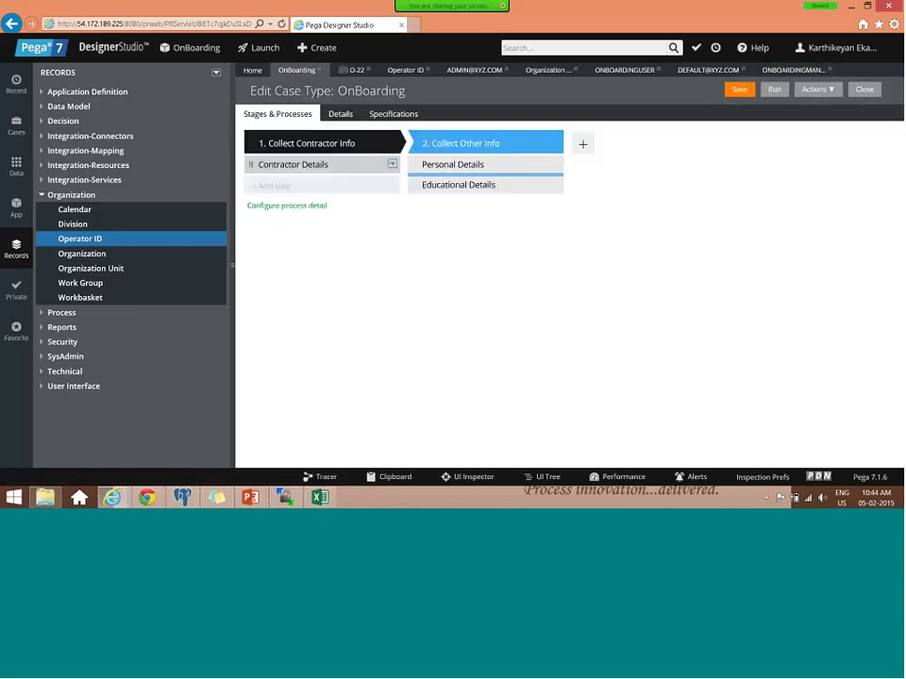
- Open the Contractor Details flow and edit the Skill - Educational assignment's properties
left_click(393, 166)
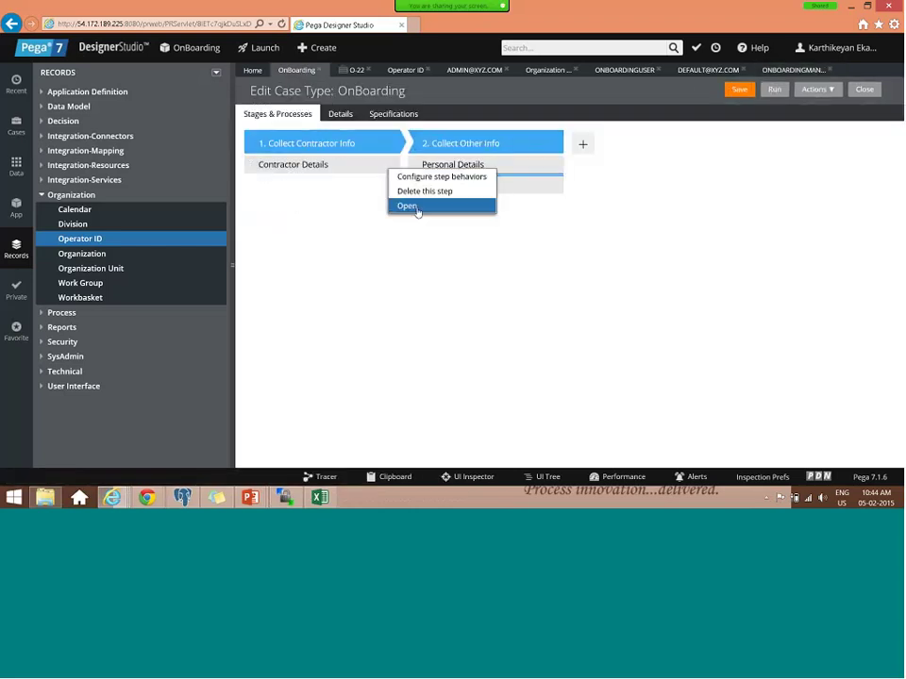
left_click(416, 209)
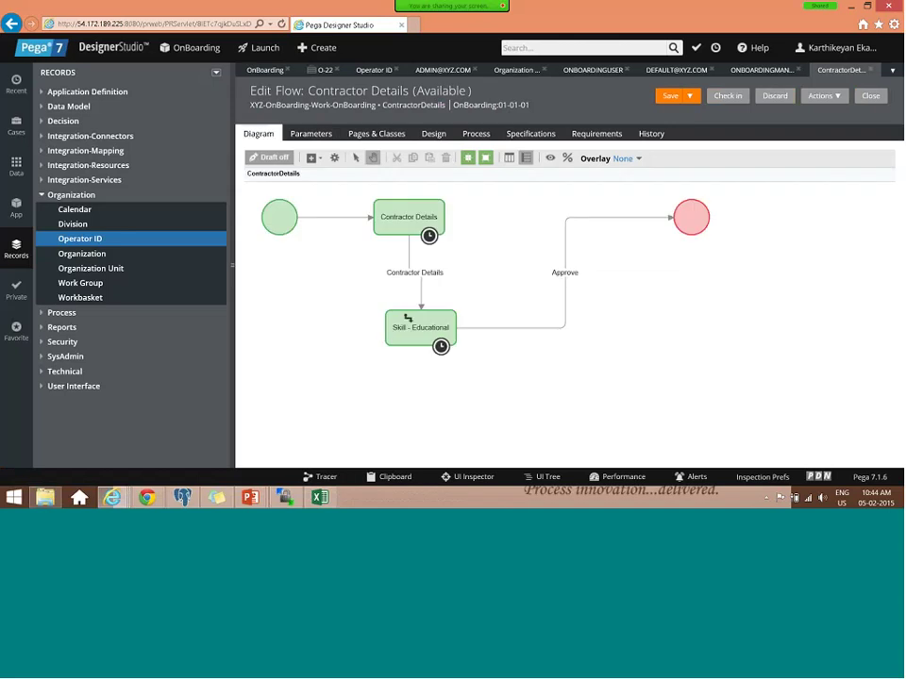
double_click(408, 319)
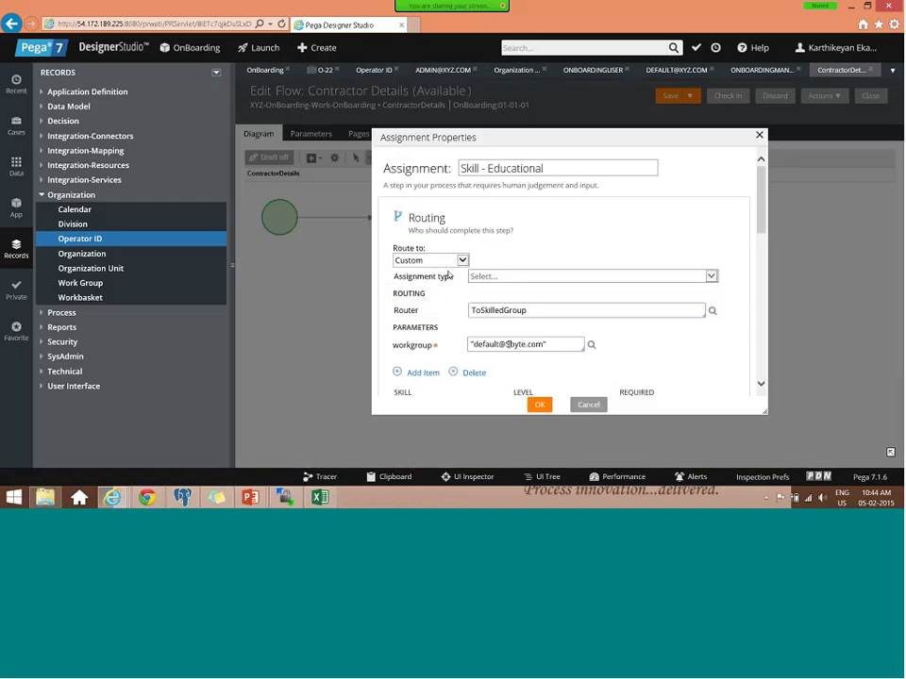
double_click(507, 344)
type("XYZ")
scroll(536, 347, "down", 6)
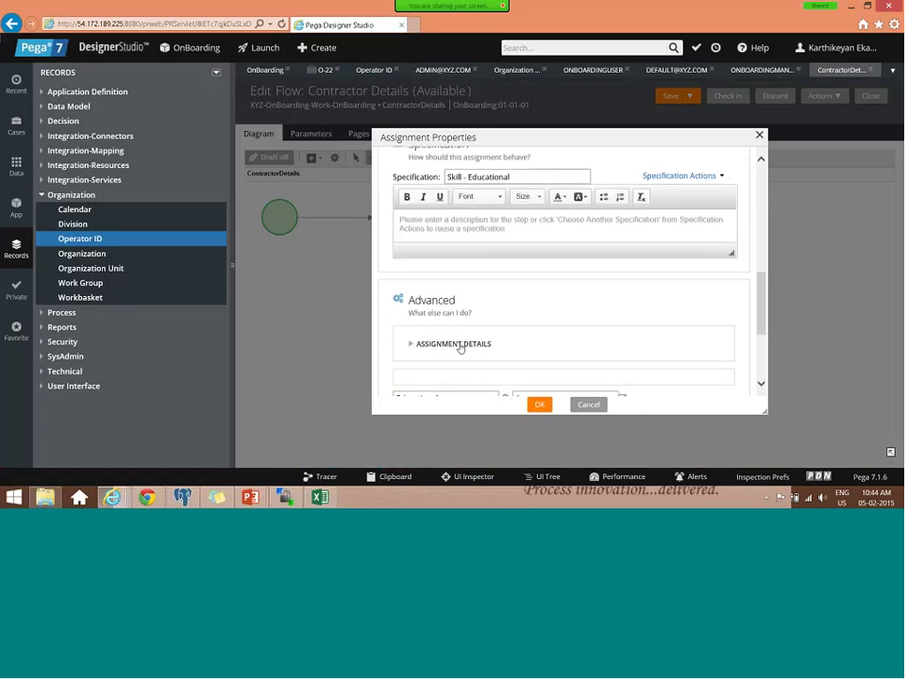
left_click(461, 346)
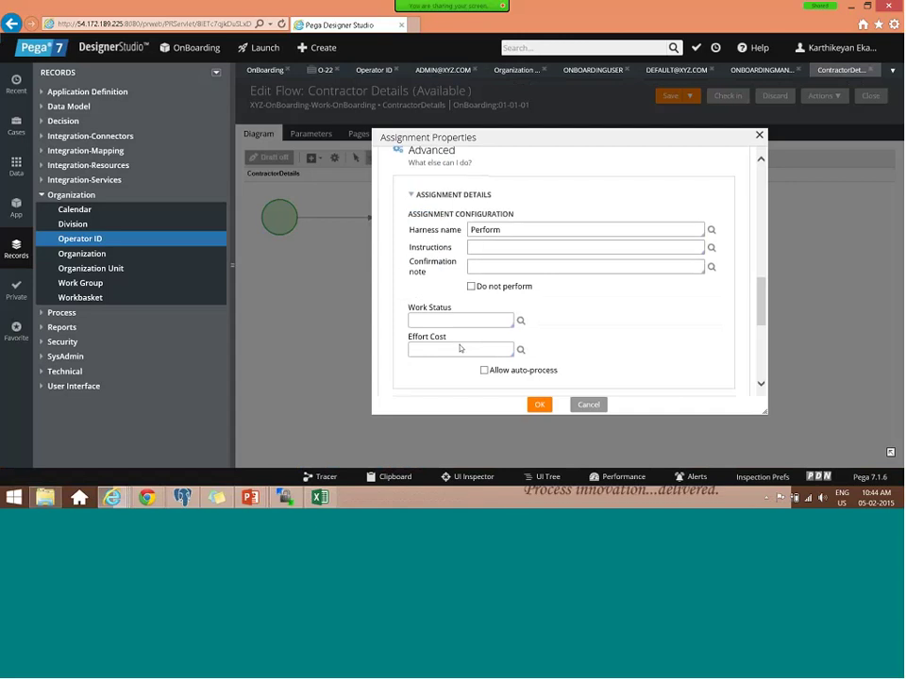
scroll(460, 347, "down", 8)
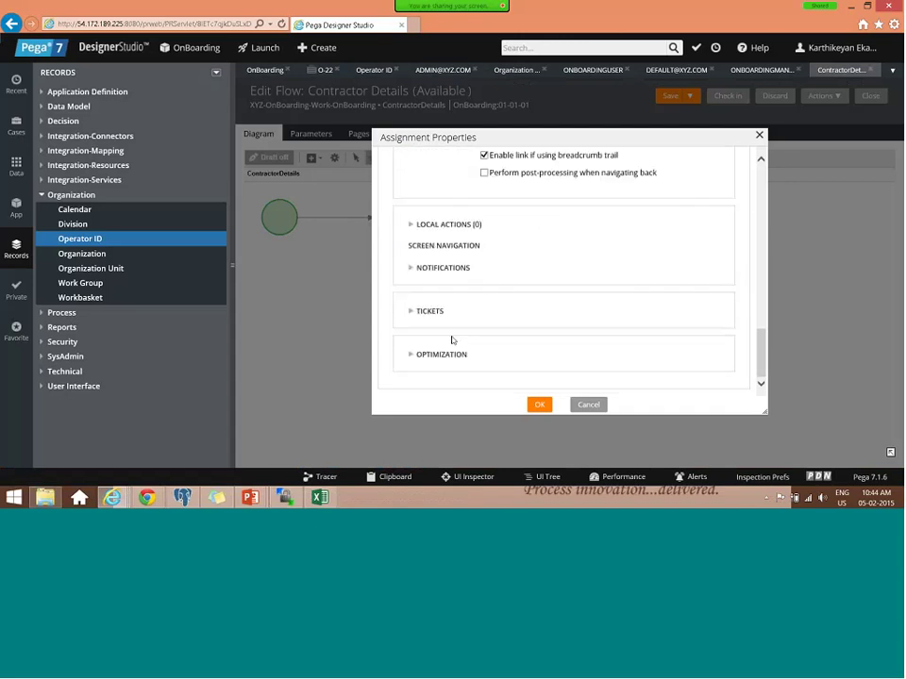
scroll(443, 340, "up", 8)
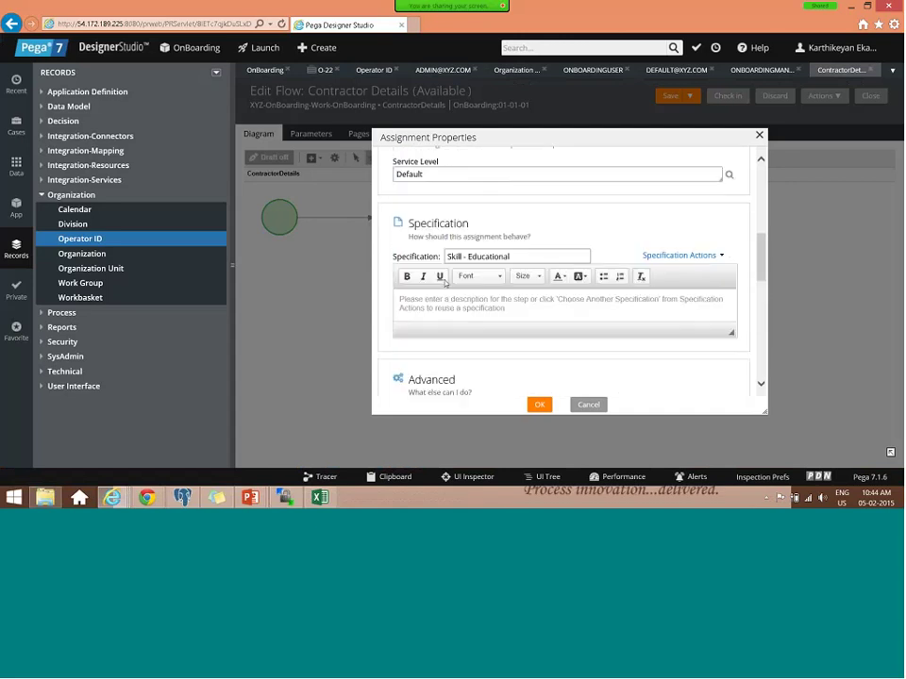
double_click(433, 213)
key("BackSpace")
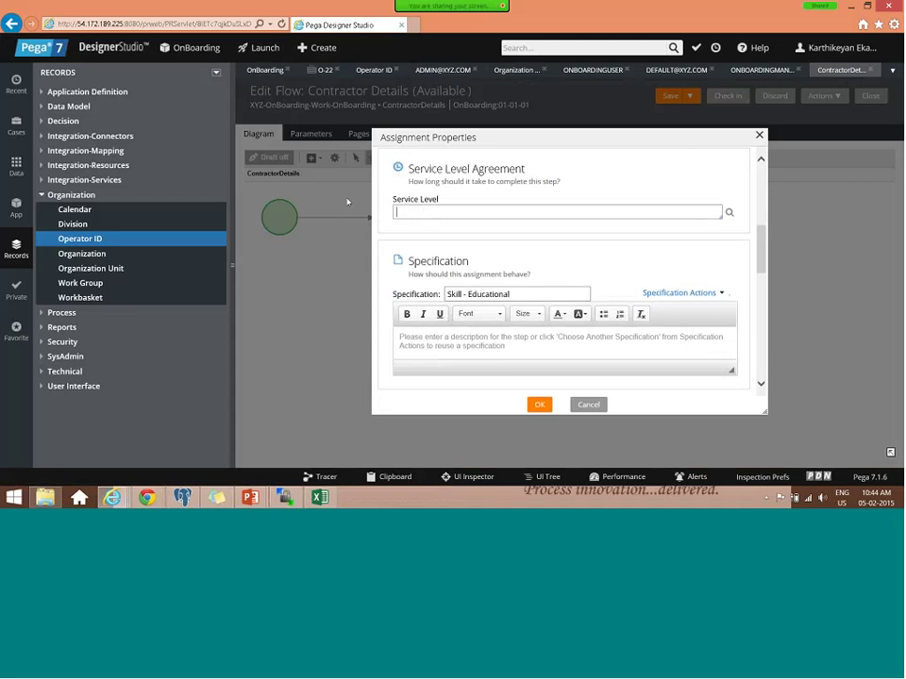
left_click(540, 407)
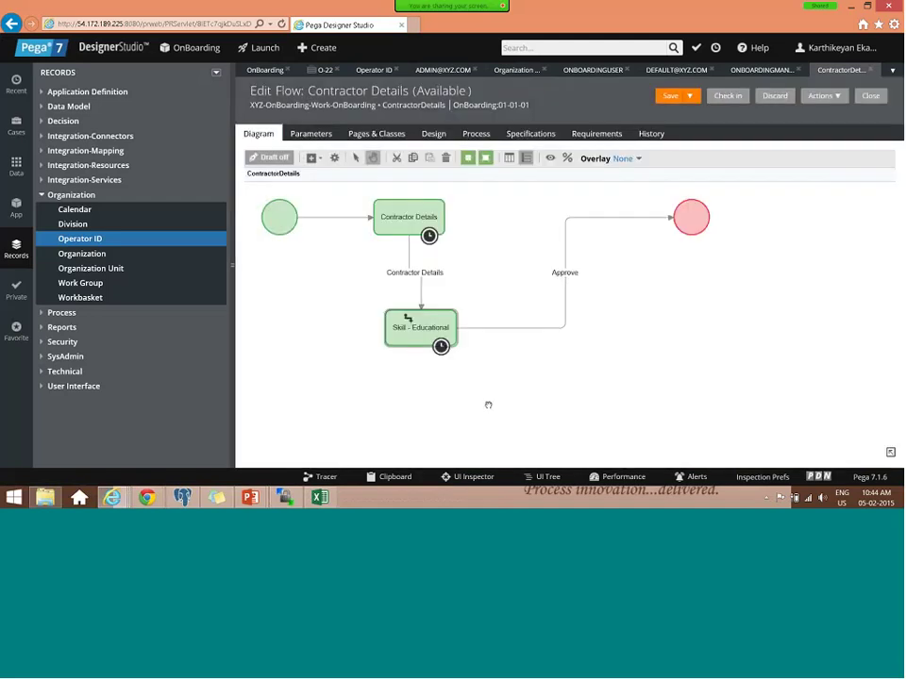
- Check in the Contractor Details flow with the comment 'Skill test'
left_click(726, 97)
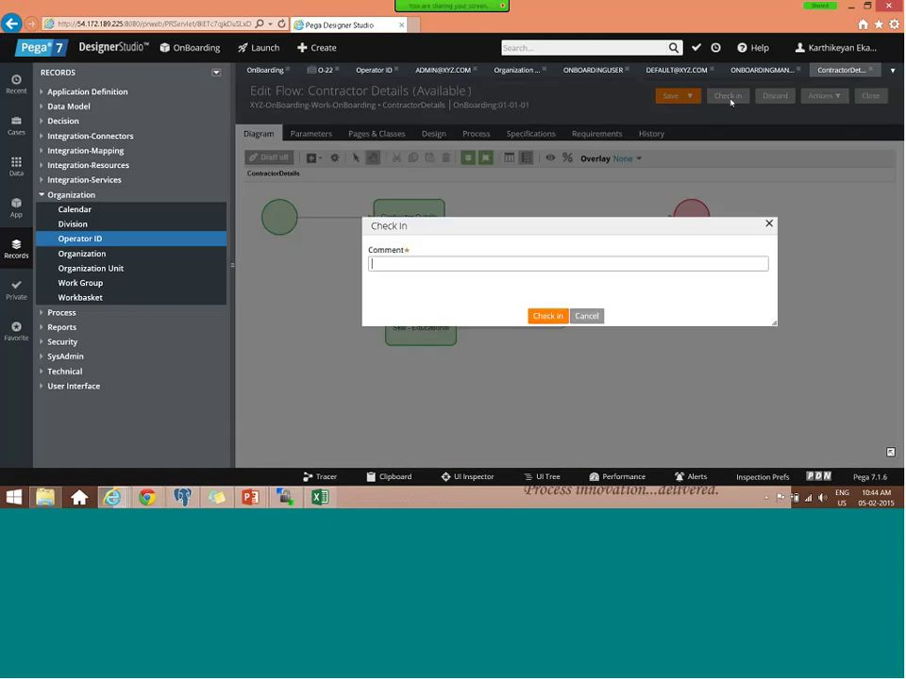
type("Skill test")
key("Return")
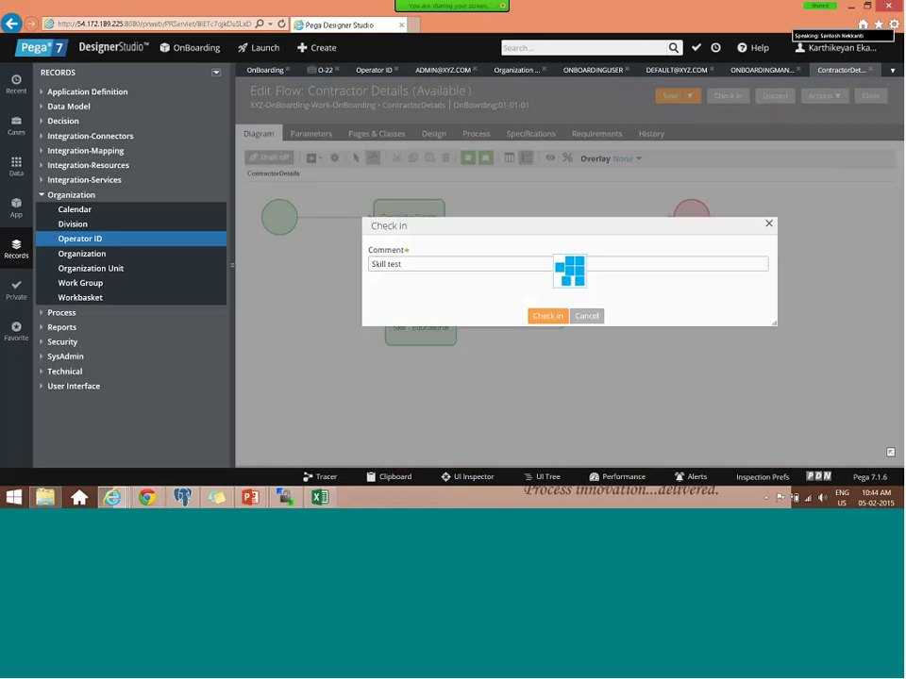
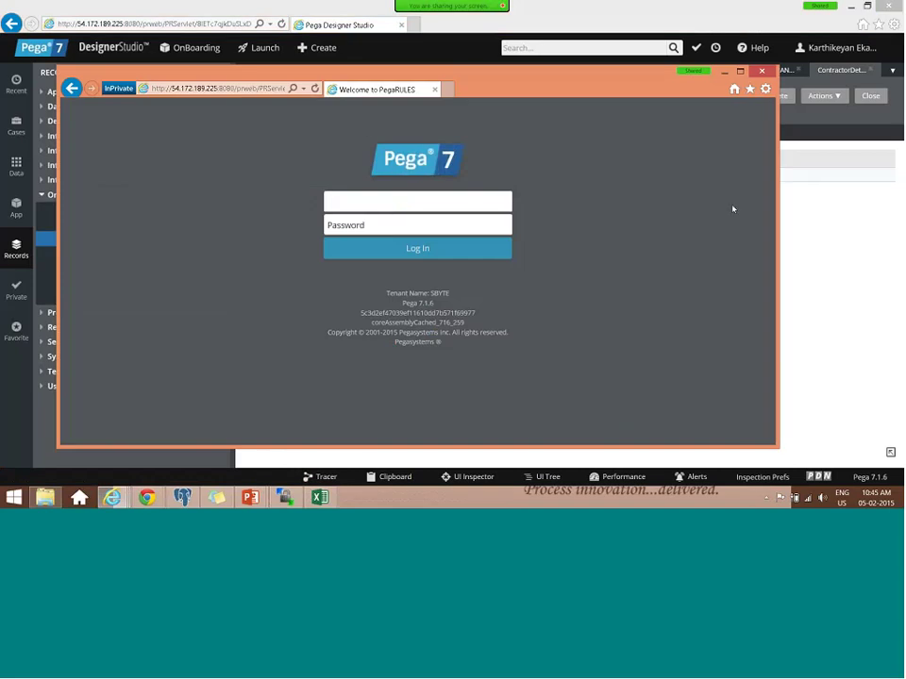
- Review the manager and onboarding user operator records in Designer Studio
left_click(761, 71)
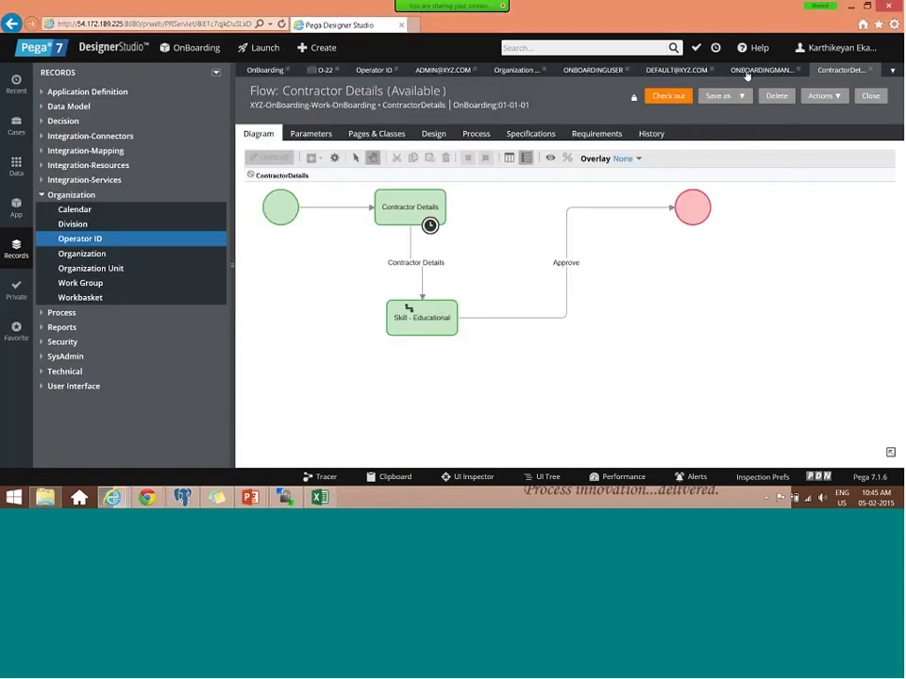
left_click(746, 74)
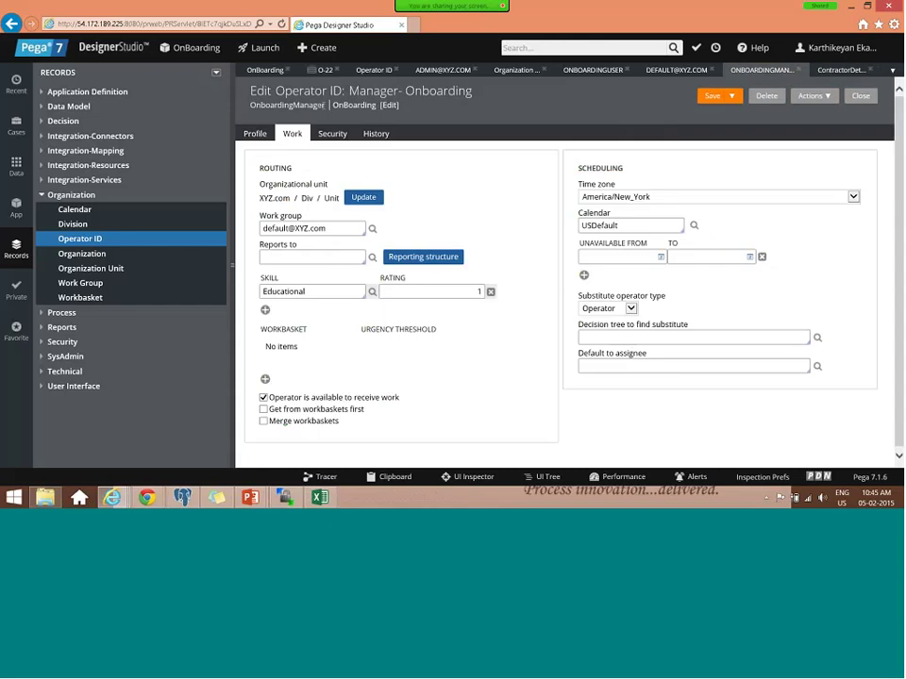
left_click(596, 72)
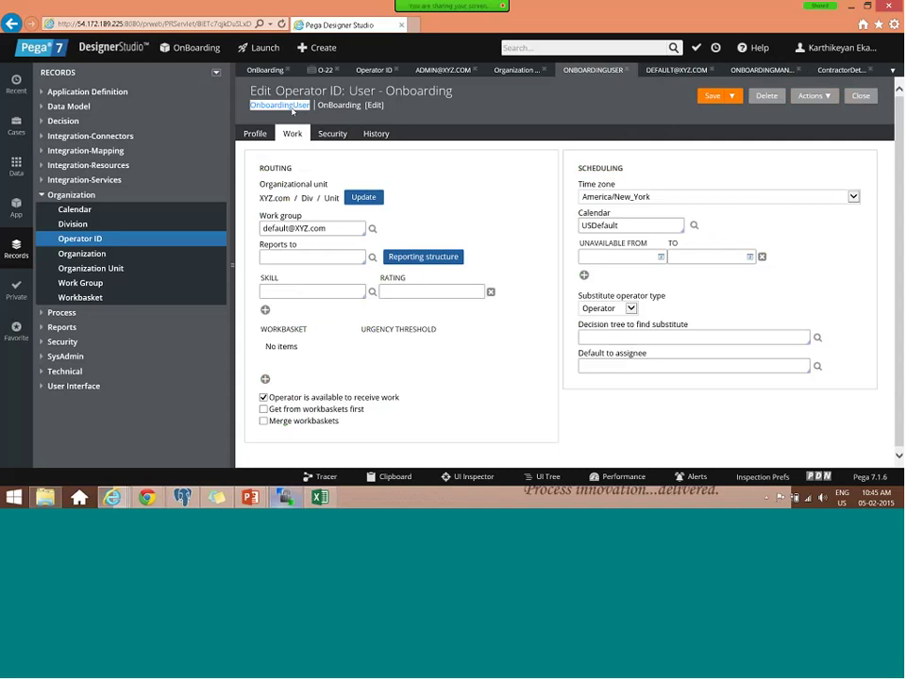
- Sign in to the Case Manager portal as OnboardingUser with the account password
mouse_move(113, 497)
left_click(585, 434)
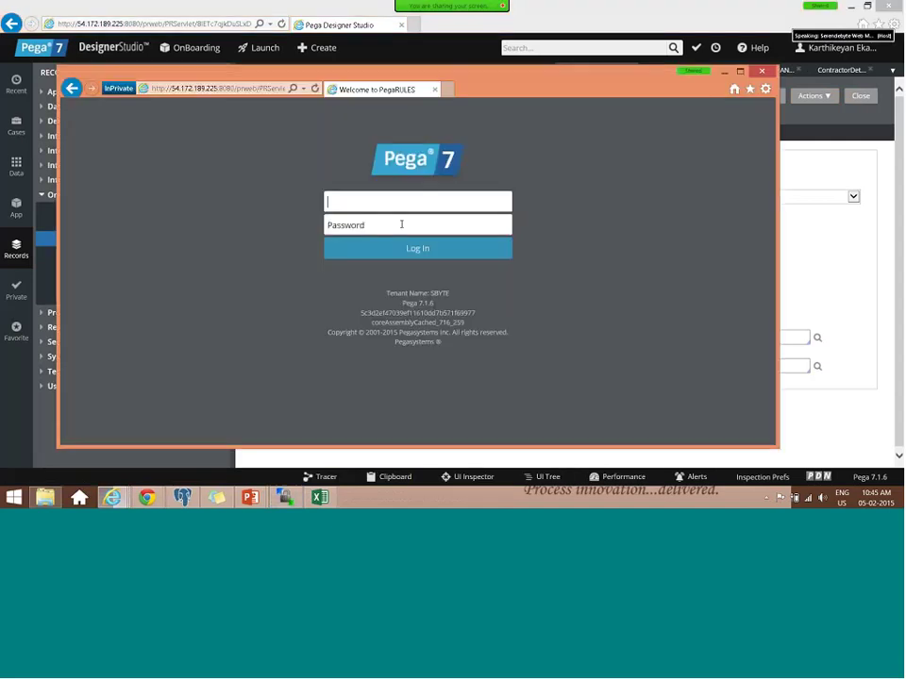
left_click(401, 224)
type("rules")
key("shift+Tab")
type("OnboardingUser")
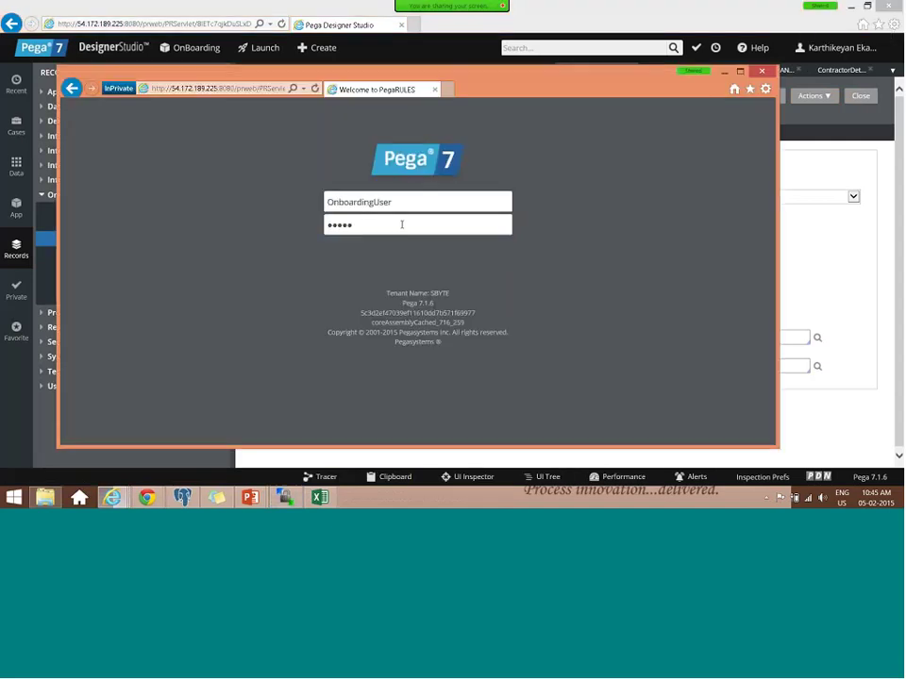
key("Return")
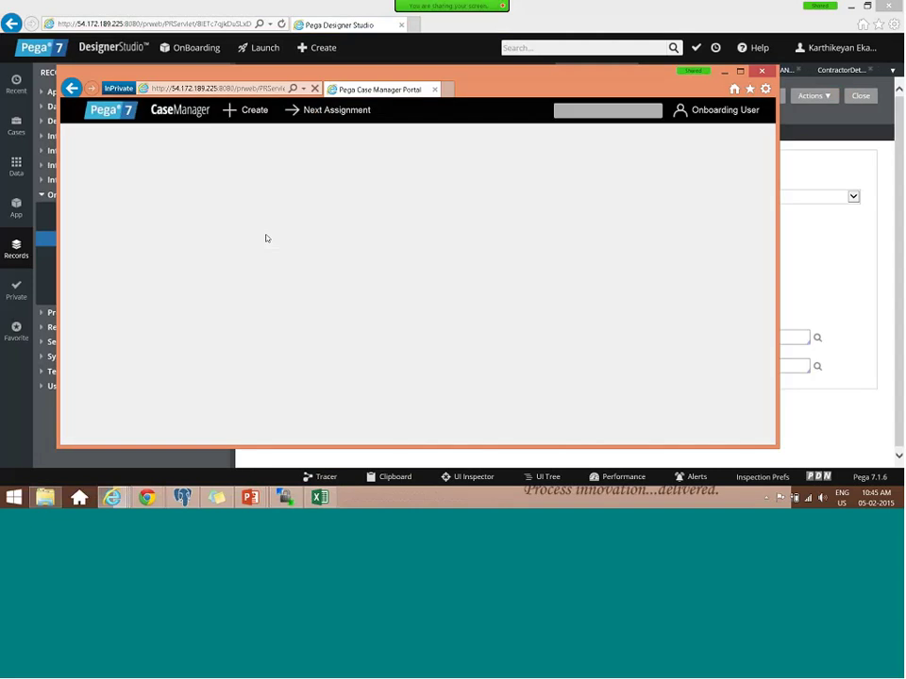
- Start a new OnBoarding case, maximize the window and dismiss the location request
left_click(255, 112)
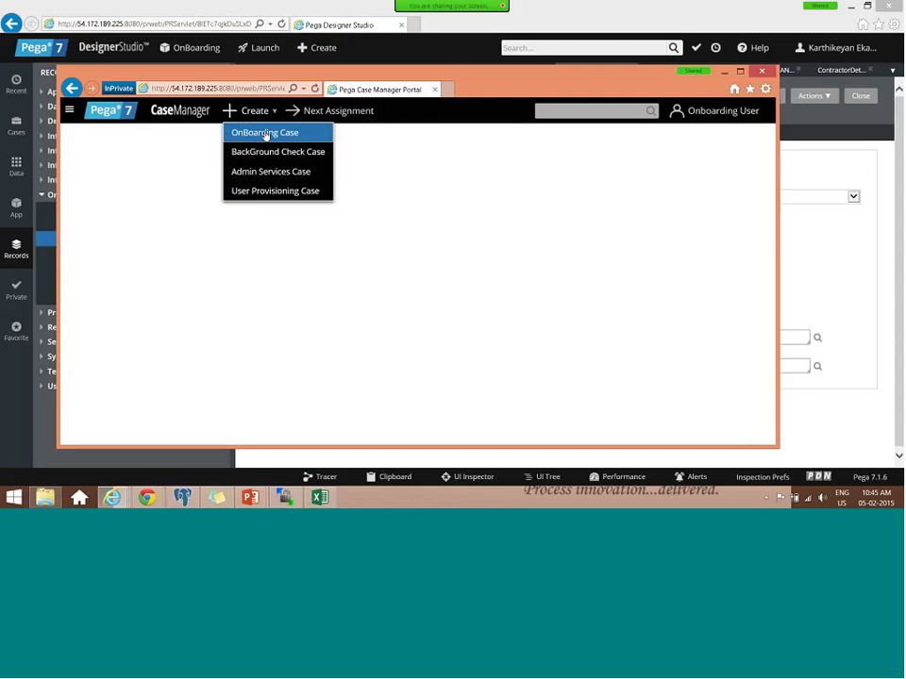
left_click(265, 134)
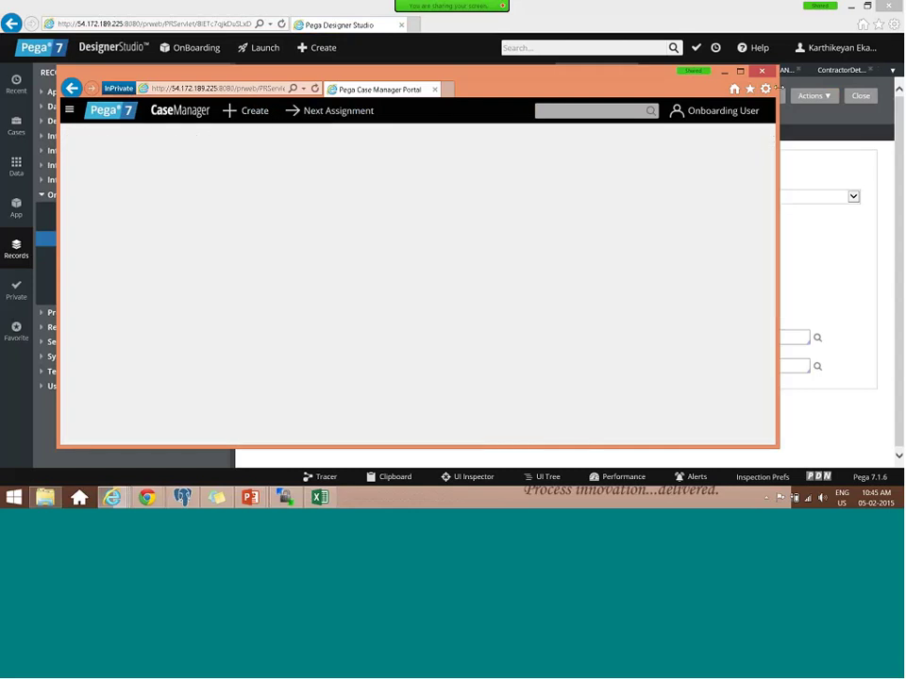
left_click(740, 72)
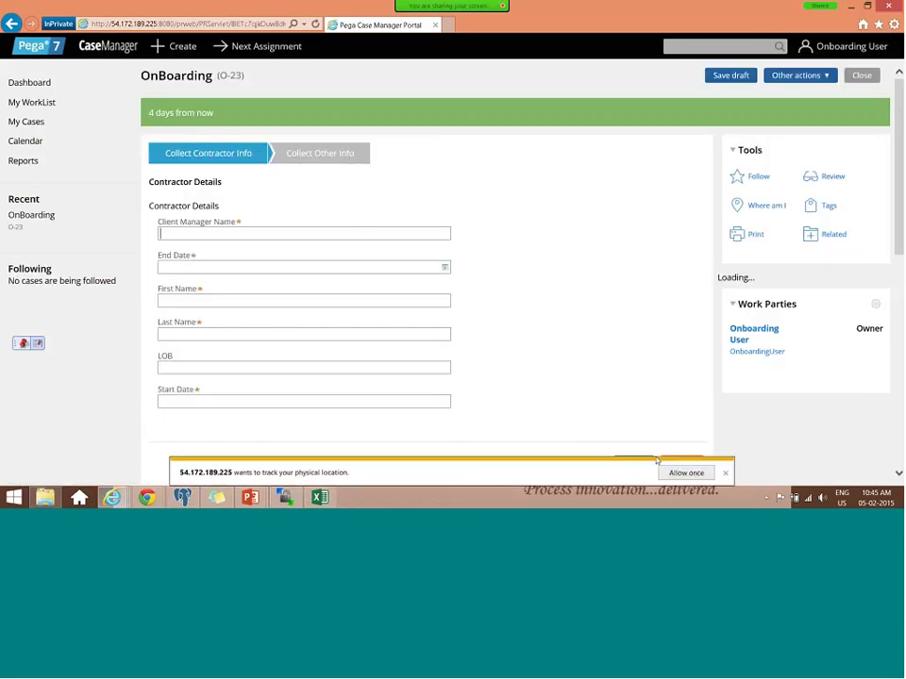
left_click(726, 474)
- Fill the contractor text fields with Test and set start and end dates to 6 February 2015
type("Test")
key("ctrl+a")
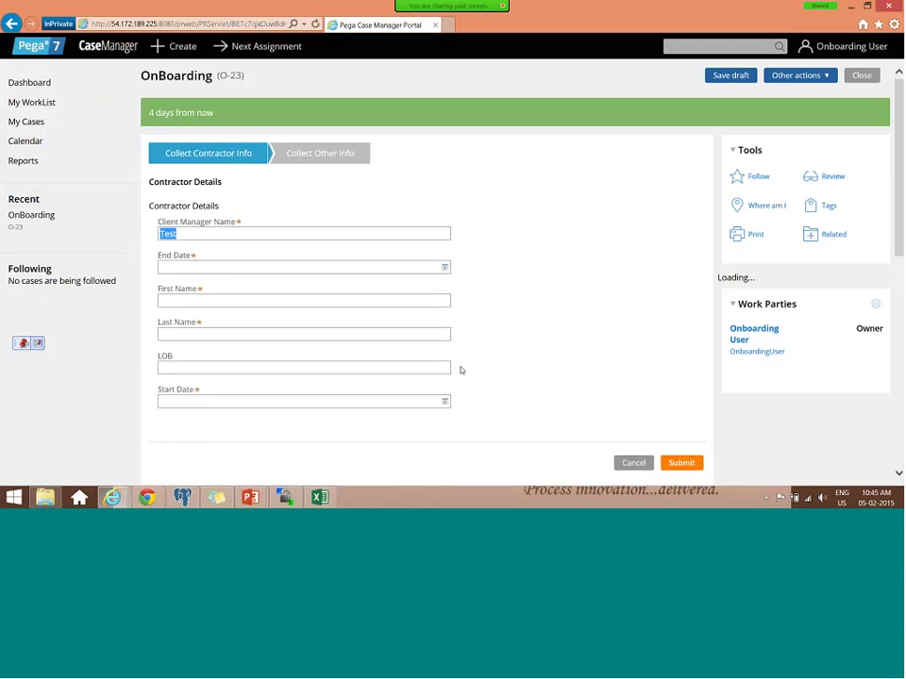
left_click(176, 363)
key("Tab")
key("Tab")
type("Test")
key("Tab")
type("Test")
key("Tab")
type("Test")
left_click(276, 267)
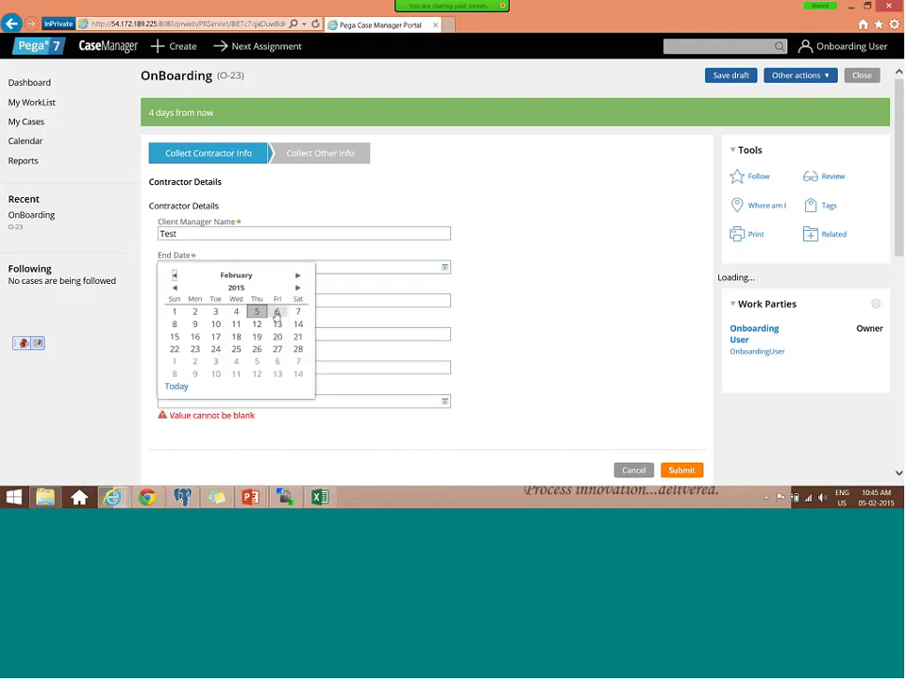
left_click(277, 312)
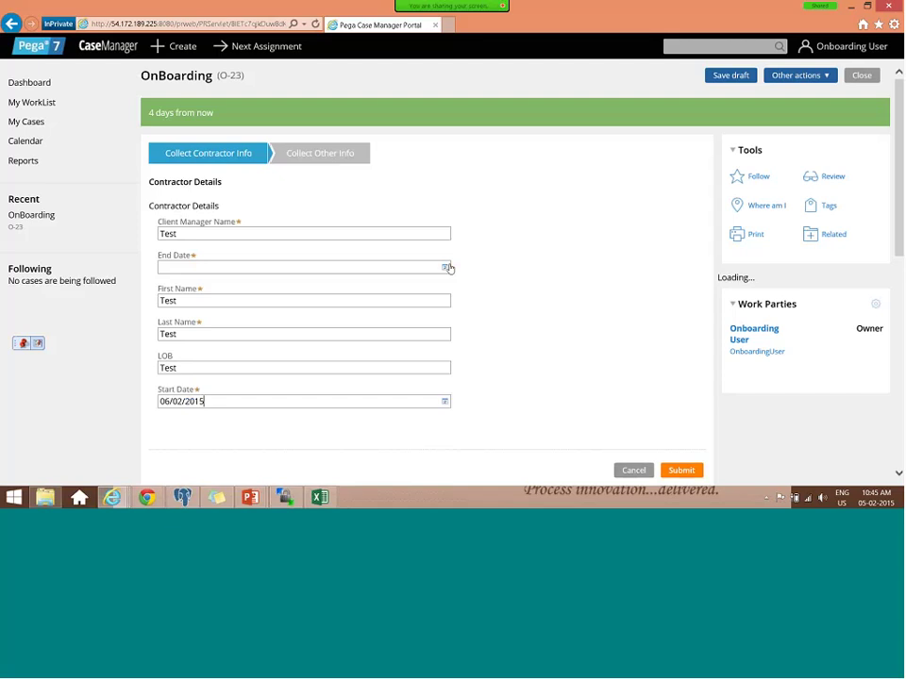
left_click(446, 268)
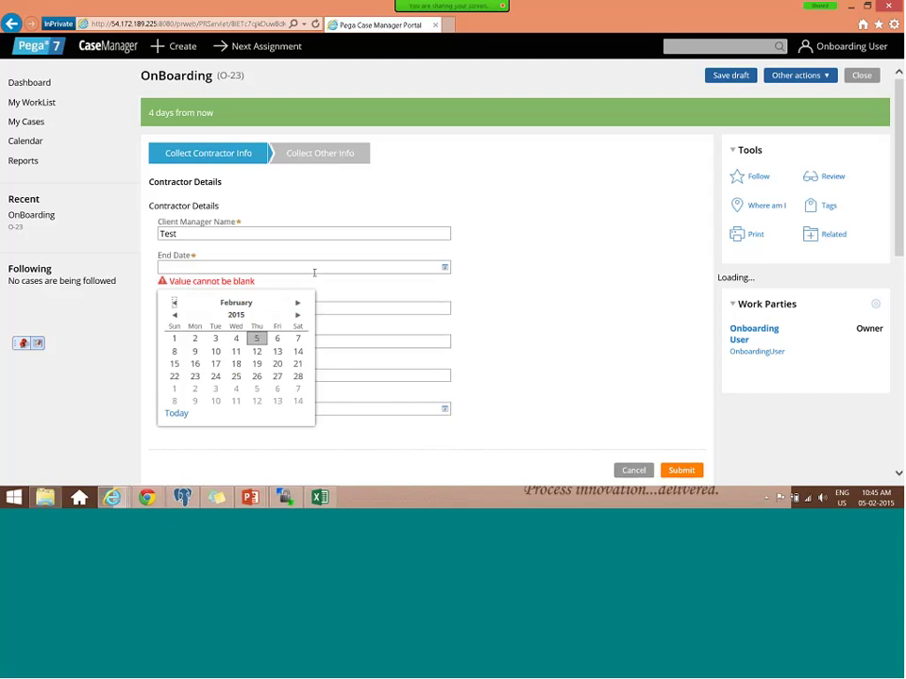
left_click(279, 339)
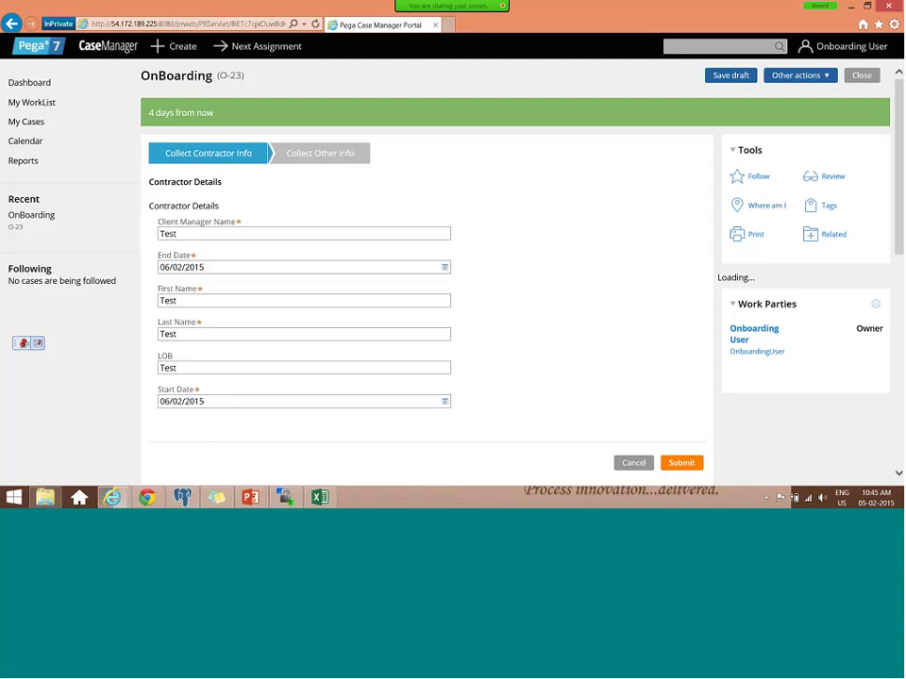
- Close an accidentally opened popup and reopen the Contractor Details assignment
scroll(603, 342, "down", 3)
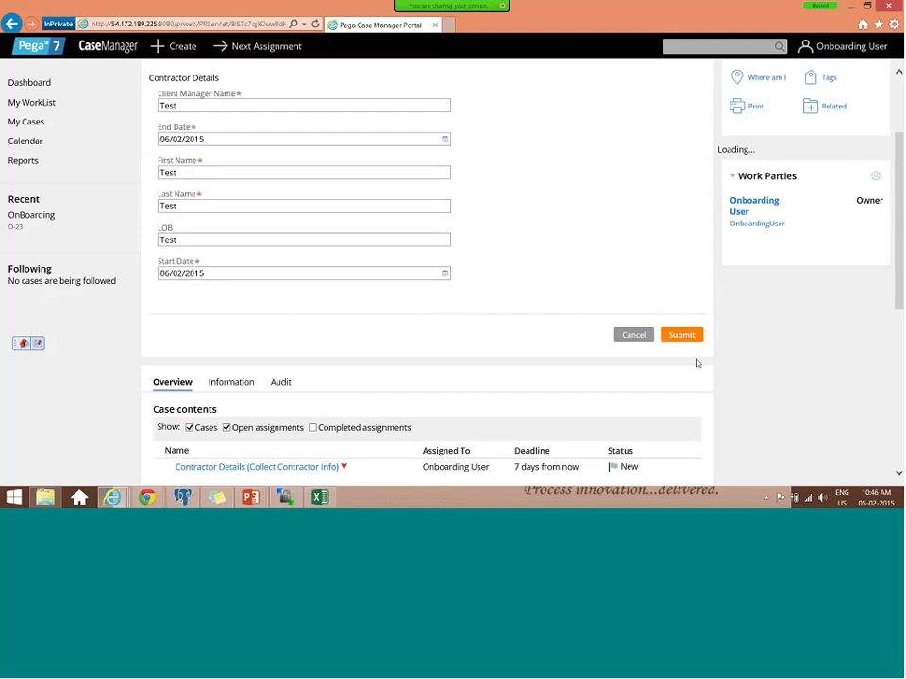
scroll(695, 363, "up", 3)
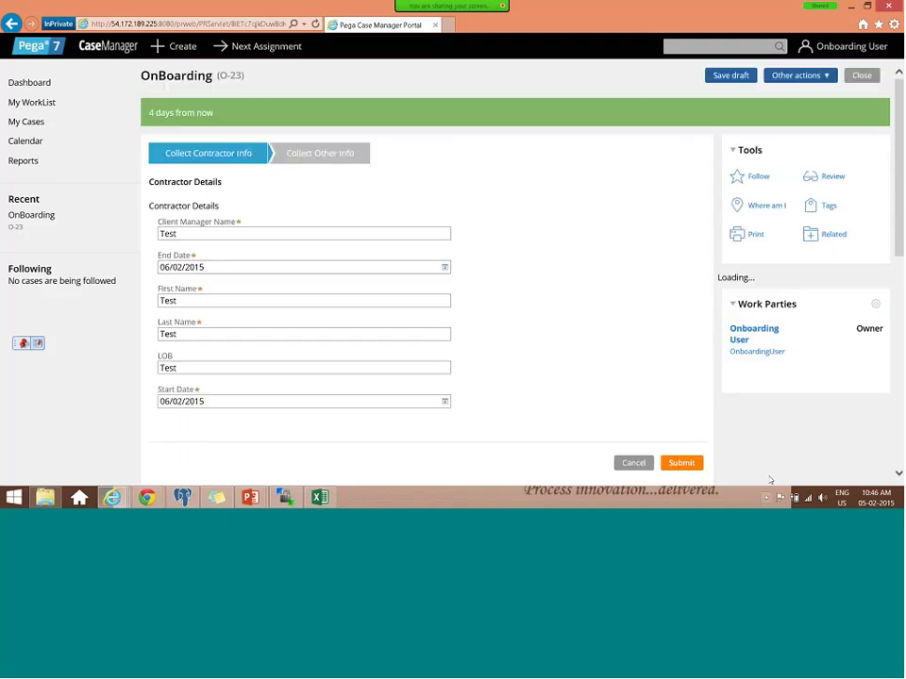
left_click(766, 498)
left_click(685, 463)
scroll(660, 188, "down", 3)
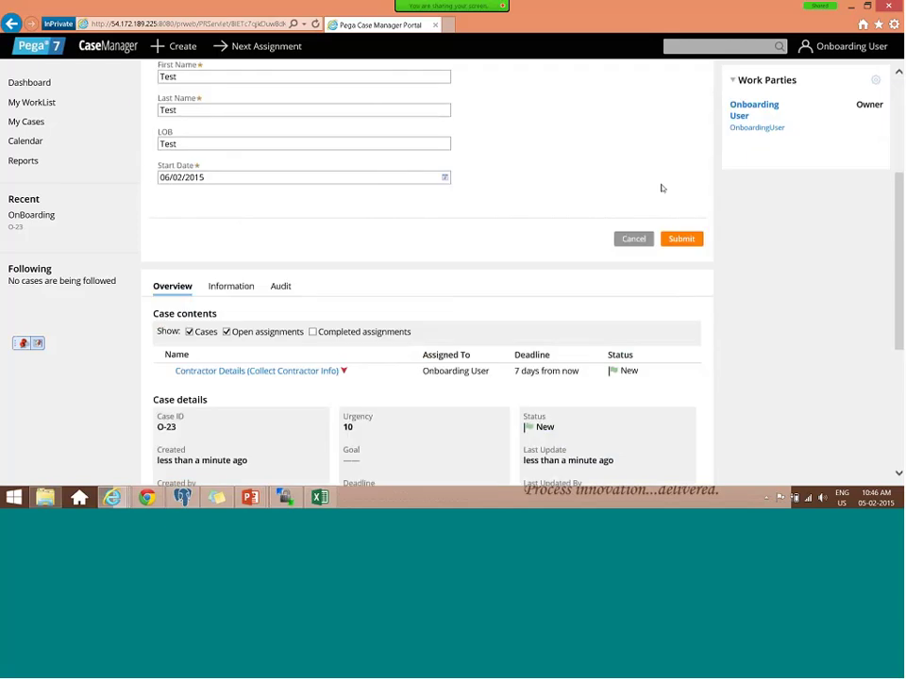
scroll(653, 200, "down", 3)
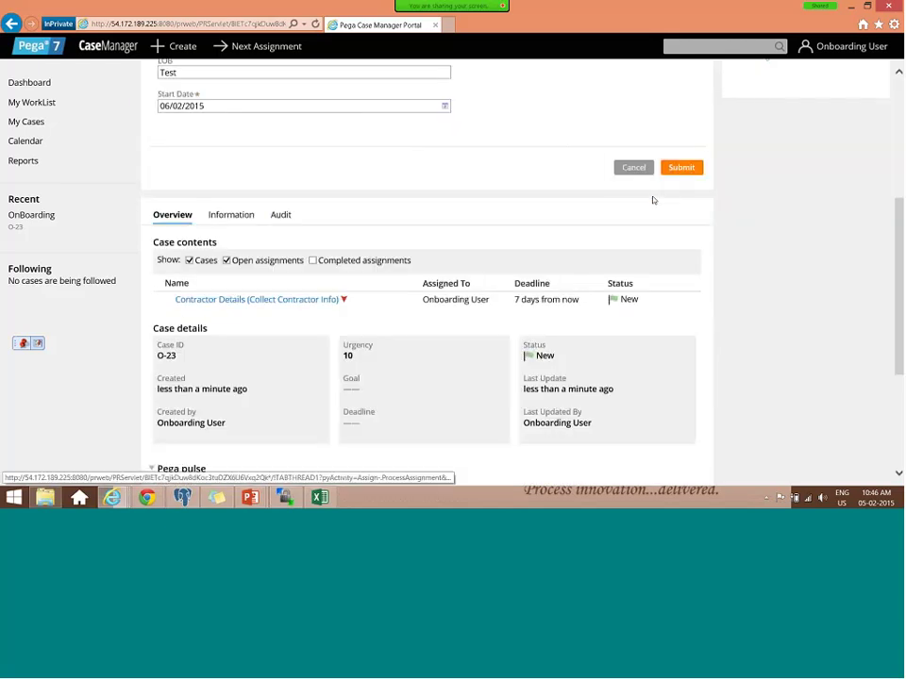
scroll(653, 200, "down", 1)
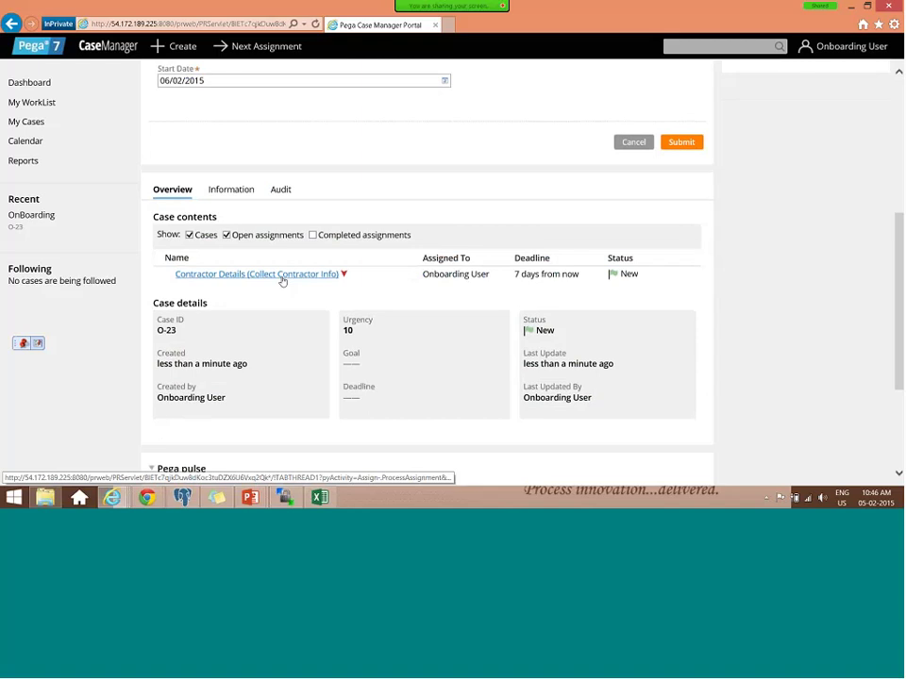
left_click(281, 275)
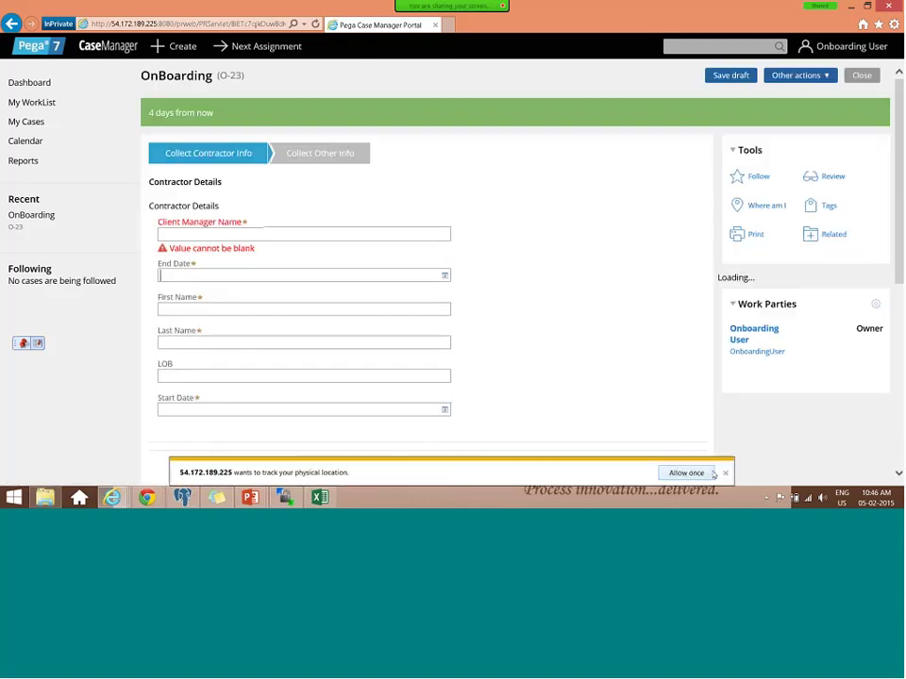
- Enter Test as Client Manager Name and set the end date to 5 February 2015
left_click(713, 474)
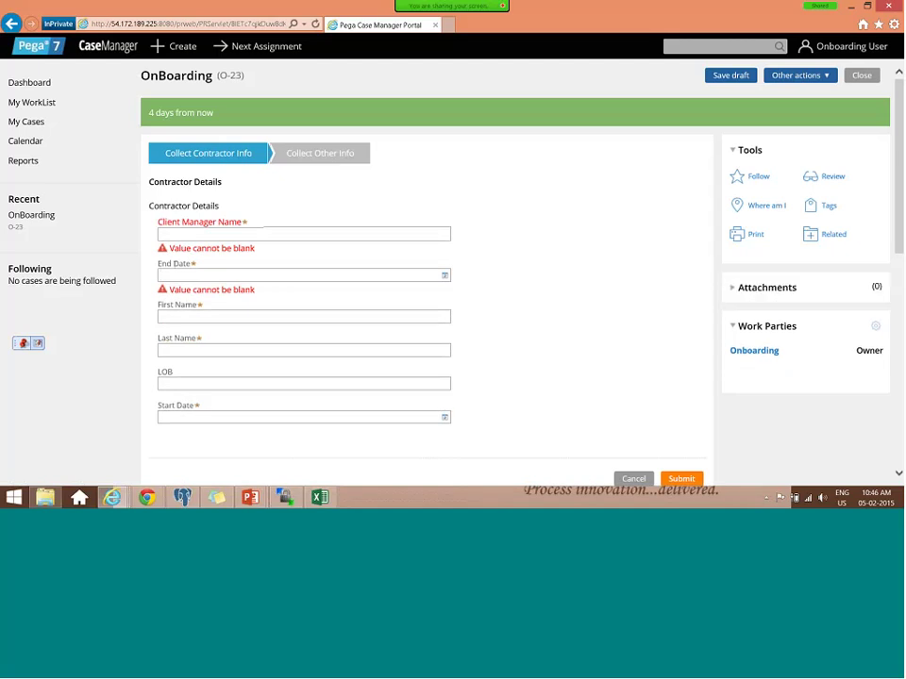
left_click(162, 233)
type("Test")
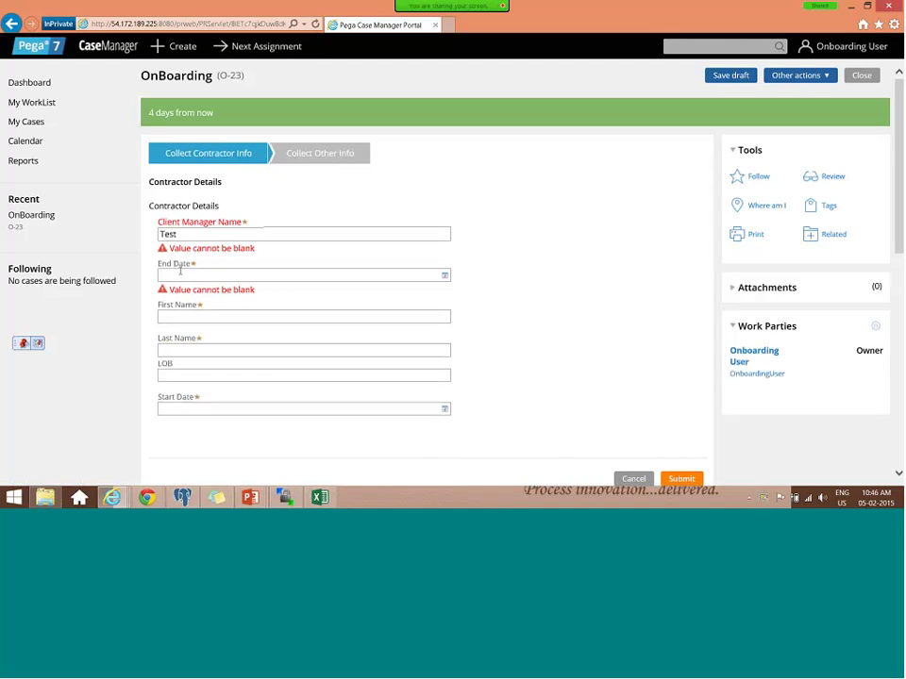
left_click(444, 268)
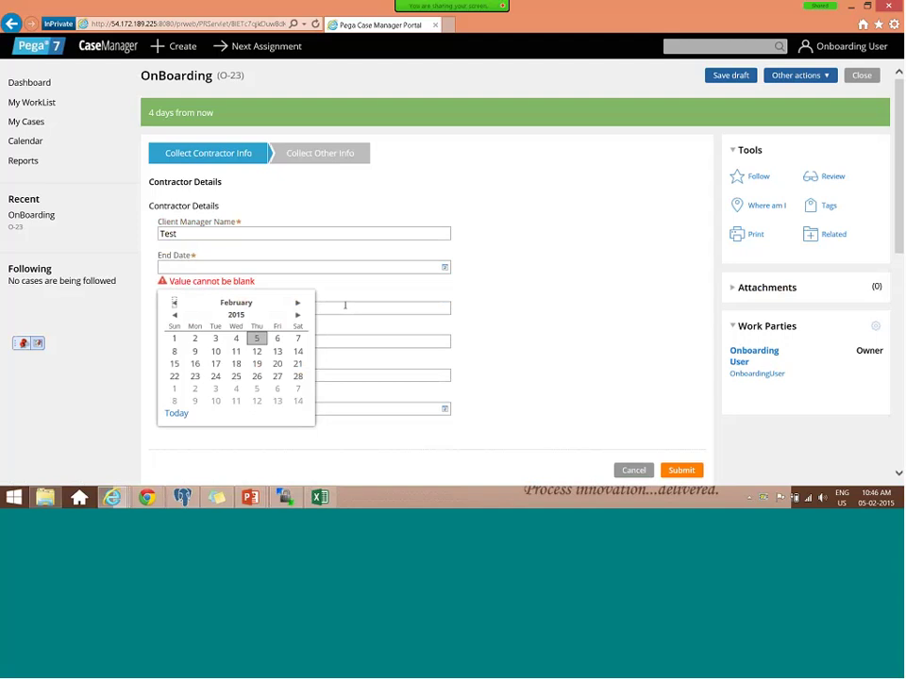
left_click(256, 338)
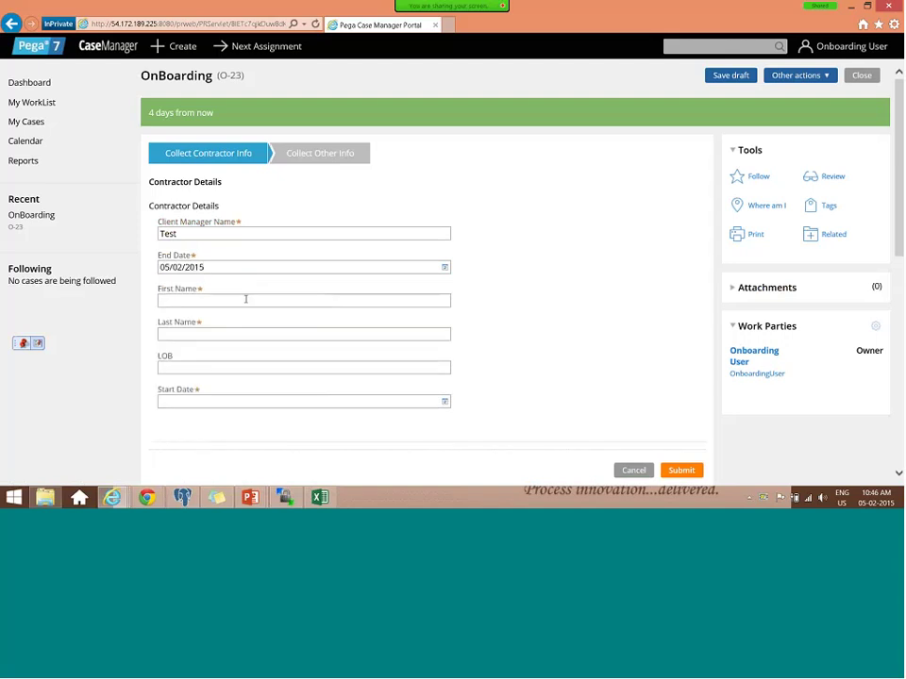
- Fill the contractor name fields with Test, set start date 14 February 2015, and submit
left_click(245, 299)
type("Test")
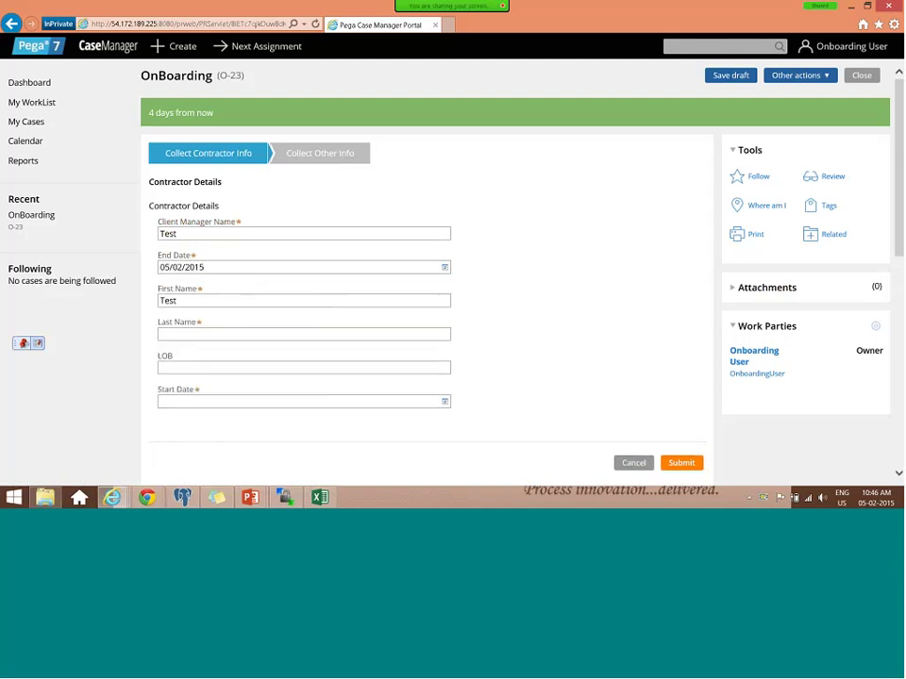
key("Tab")
type("Test")
key("Tab")
type("Test")
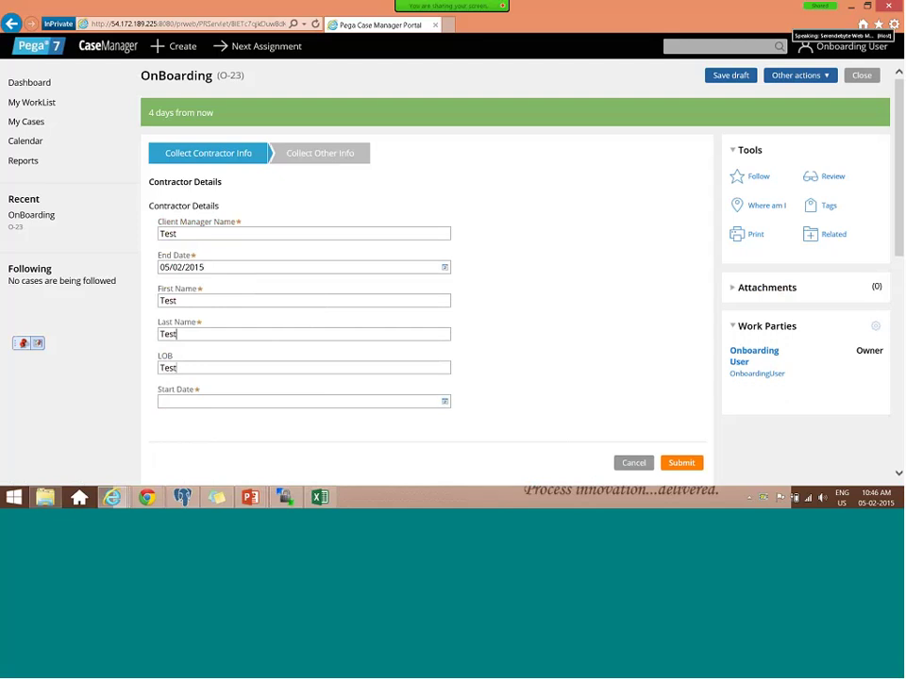
left_click(444, 403)
left_click(296, 323)
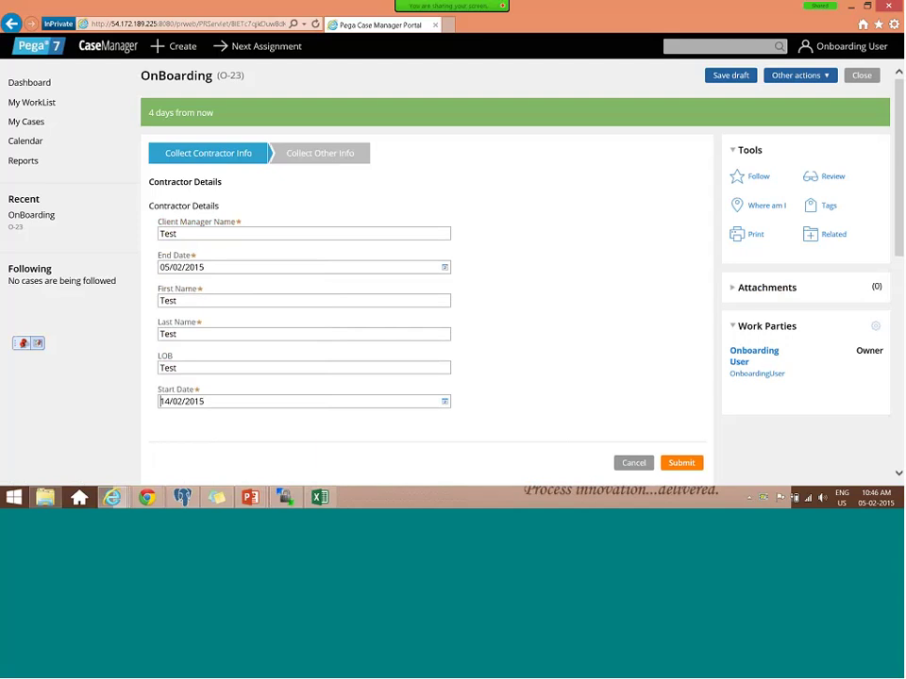
key("Return")
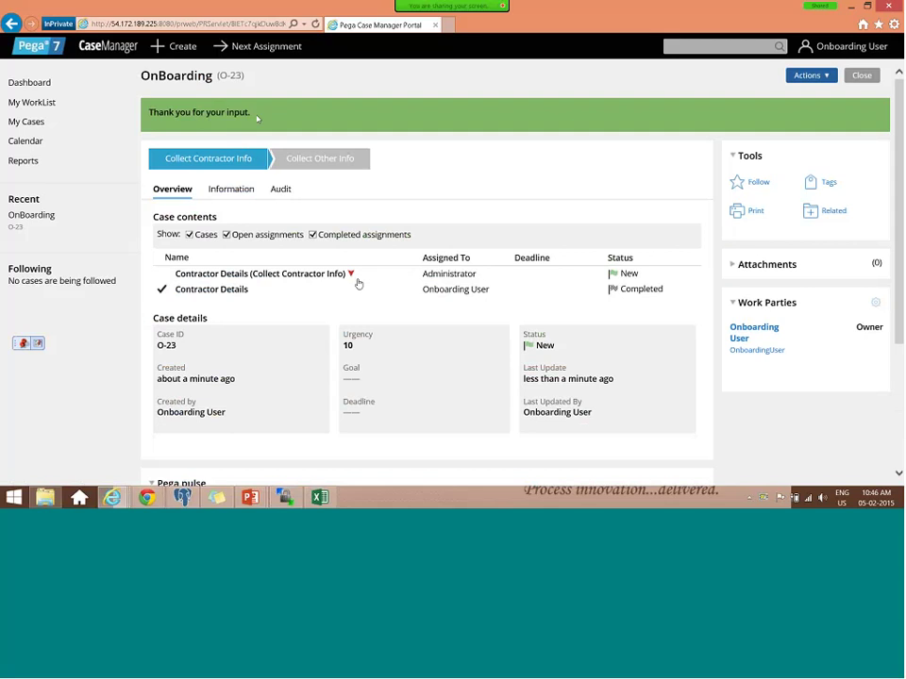
left_click_drag(257, 119, 208, 137)
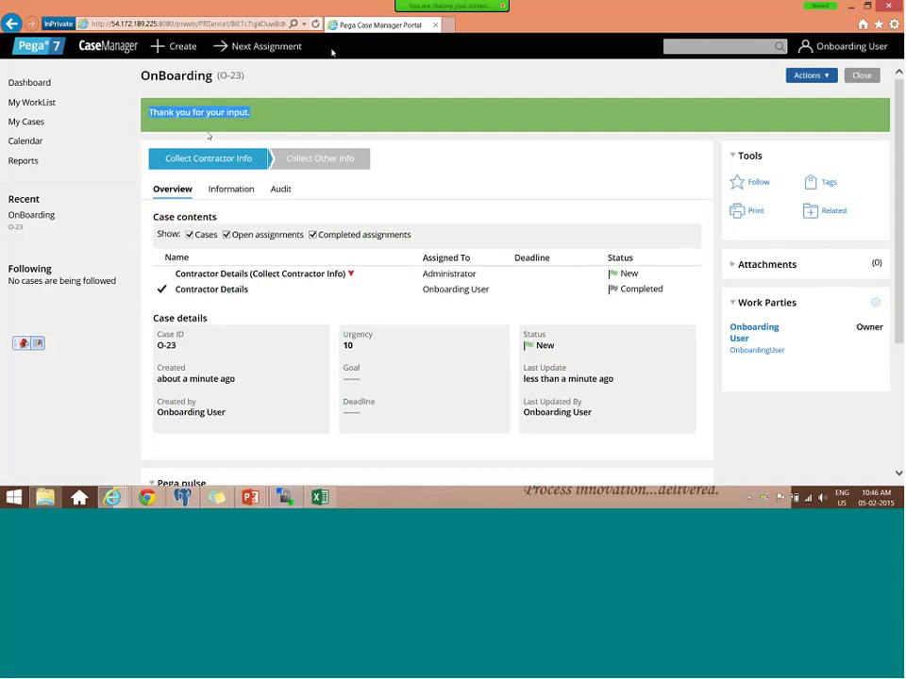
double_click(230, 77)
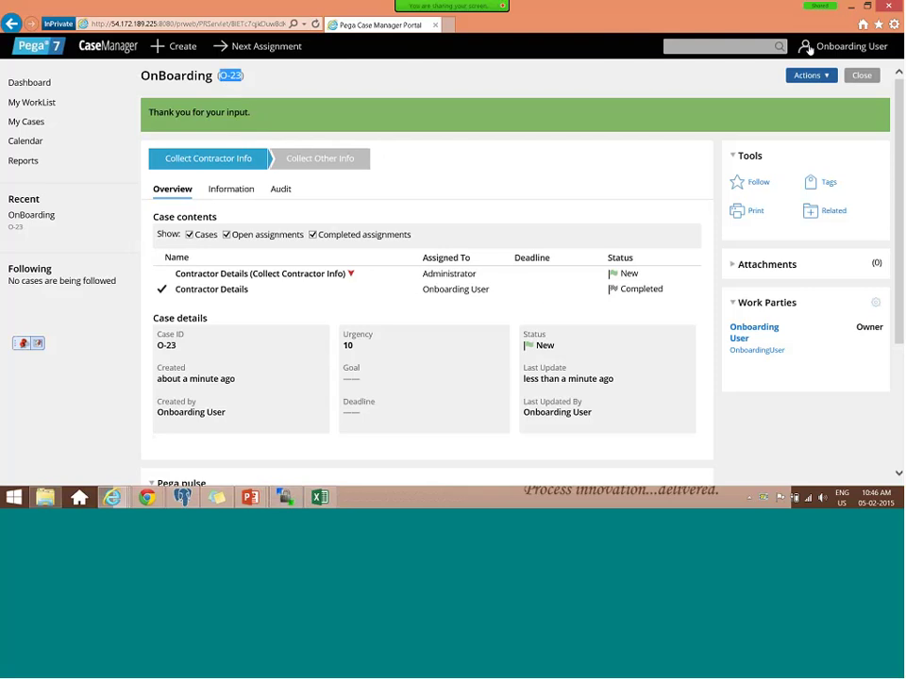
- From the Cases explorer, launch Case Manager 7 for OnBoarding in a new tab
left_click(850, 7)
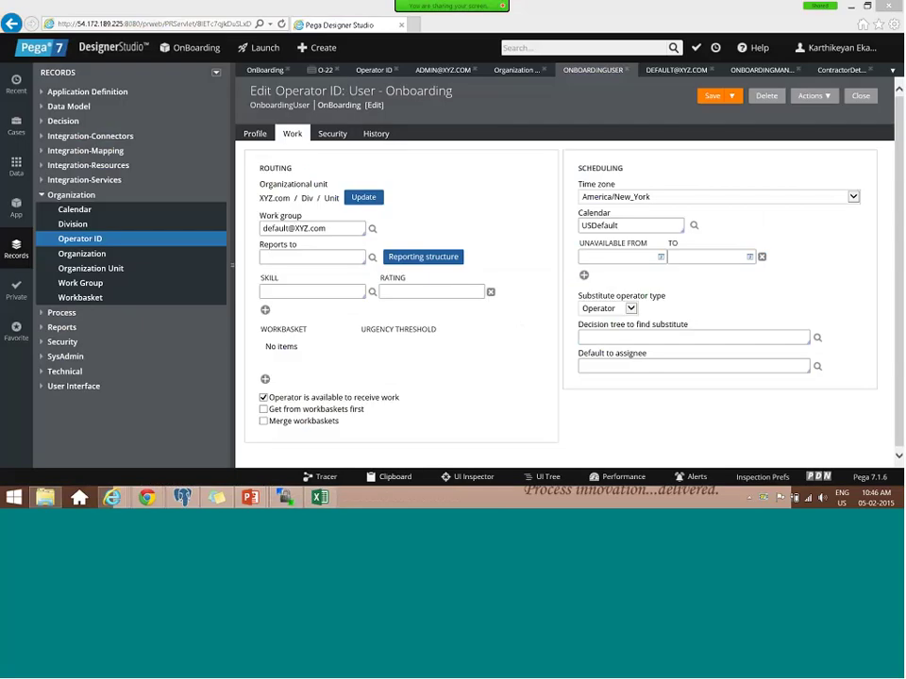
left_click(13, 128)
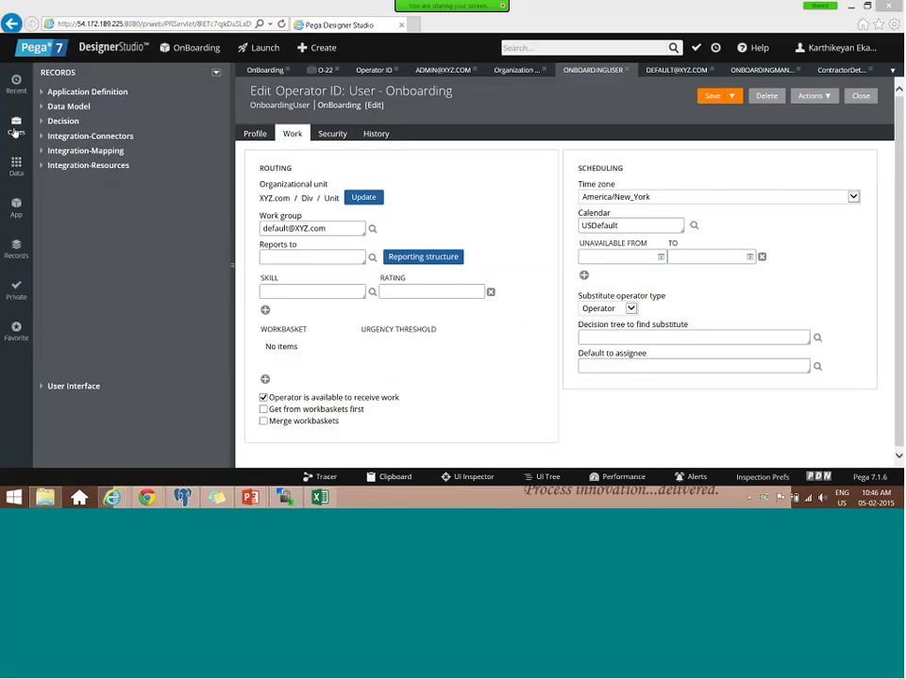
mouse_move(264, 47)
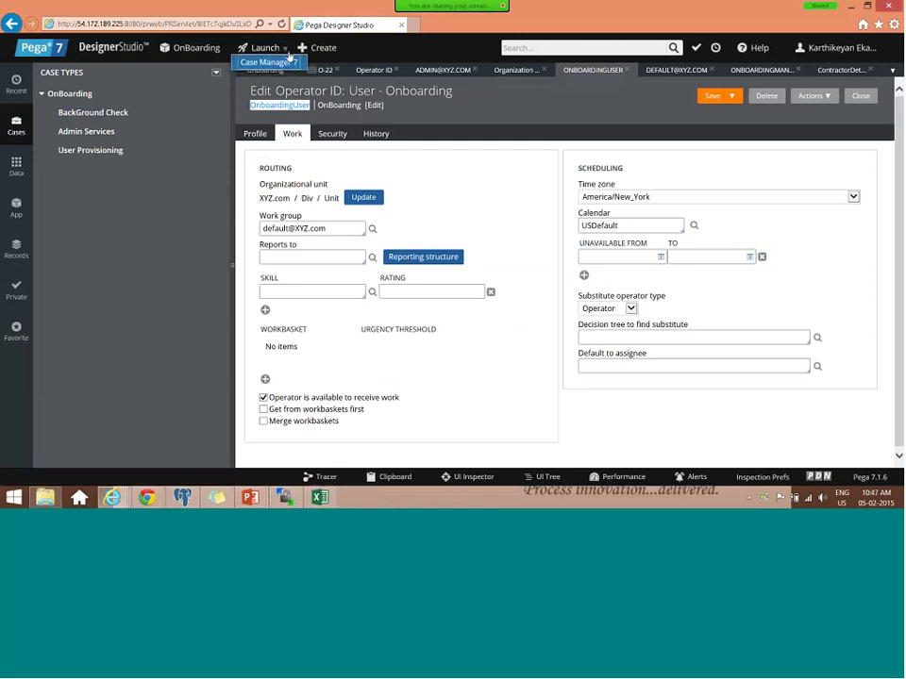
left_click(283, 62)
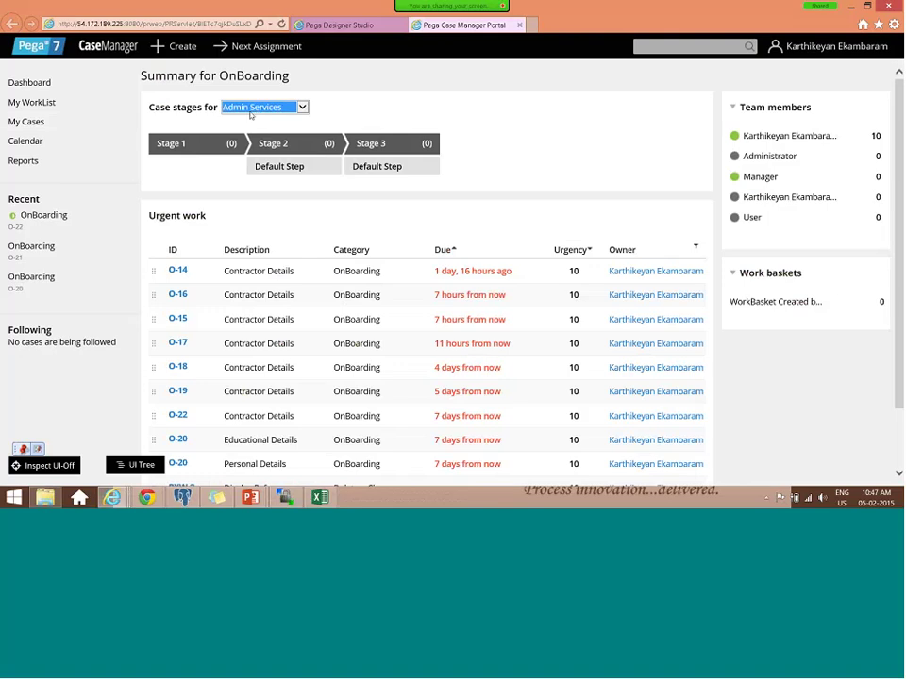
- Show OnBoarding case stages, then check My WorkList and the Dashboard
left_click(257, 107)
left_click(251, 126)
scroll(246, 318, "down", 1)
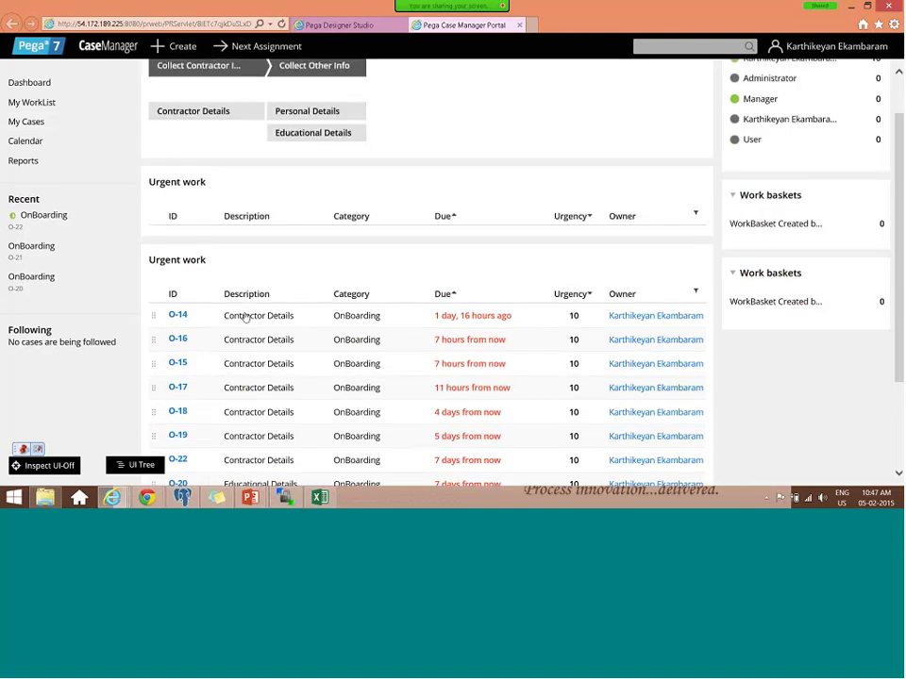
scroll(258, 352, "up", 2)
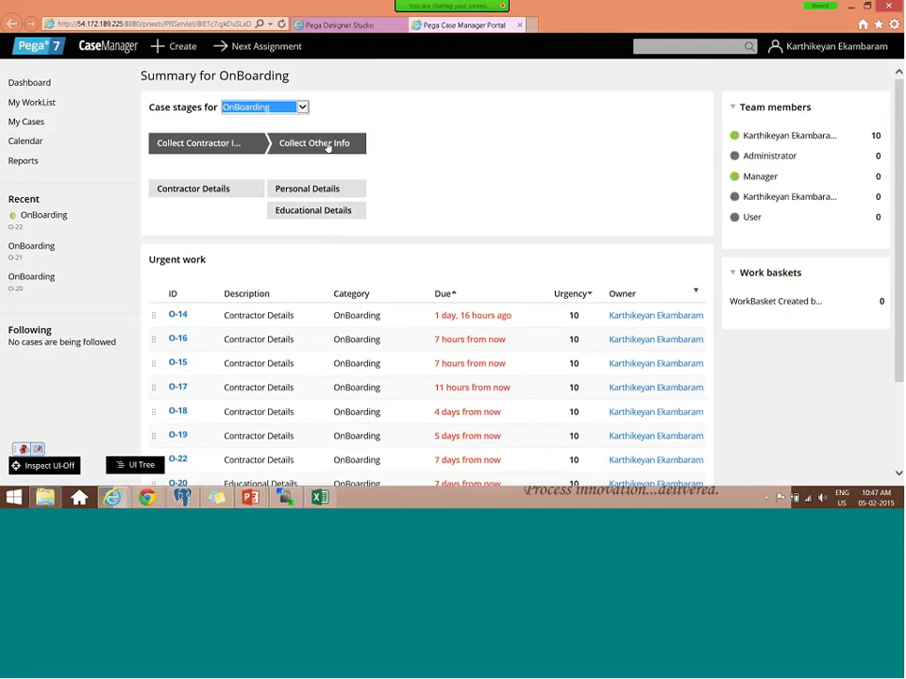
left_click(38, 103)
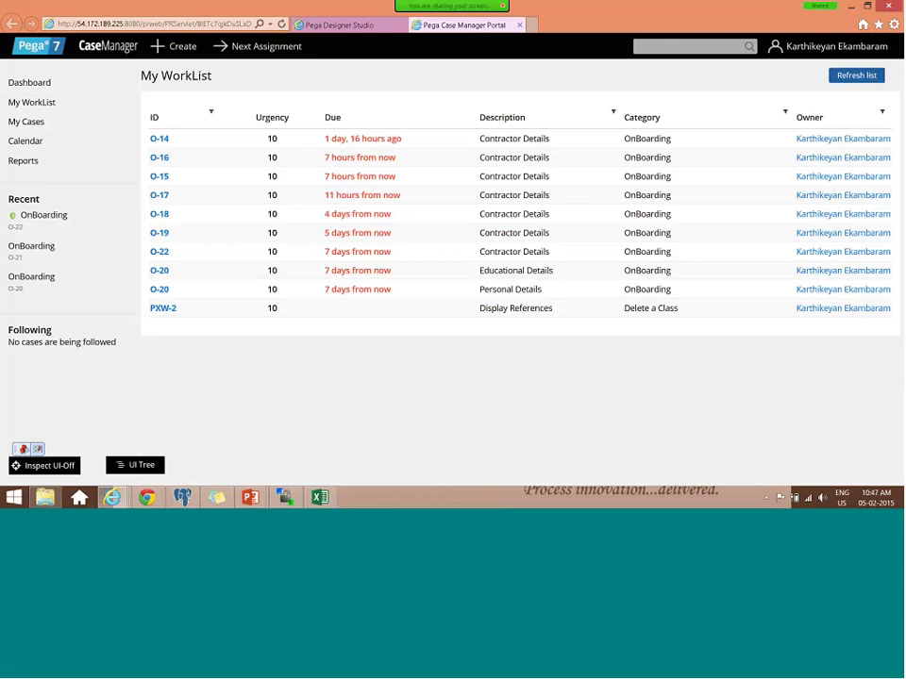
left_click(28, 85)
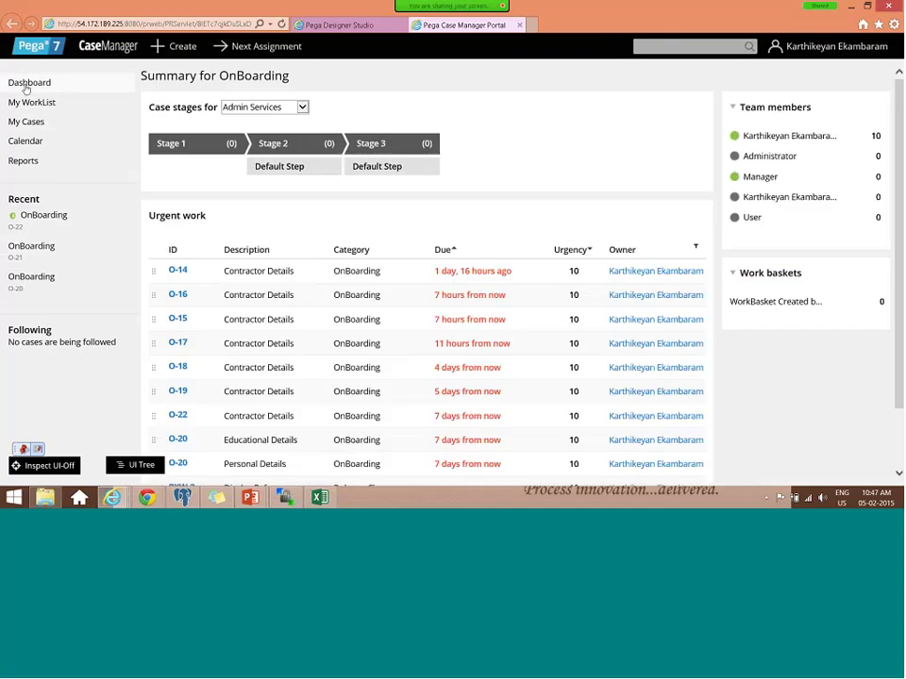
- View the work report for the Collect Contractor Info stage, then close it
left_click(276, 108)
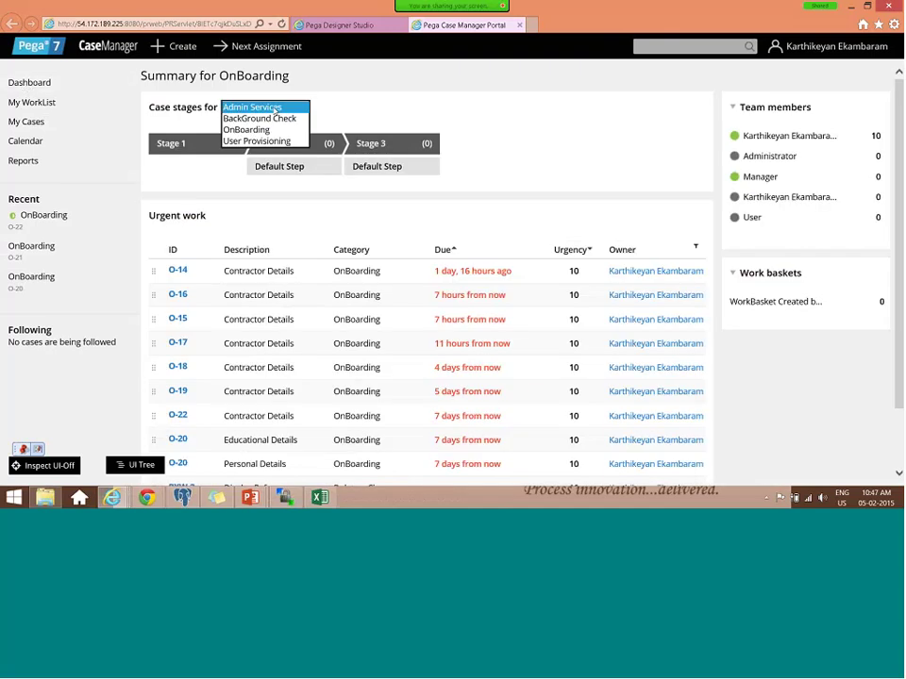
left_click(246, 129)
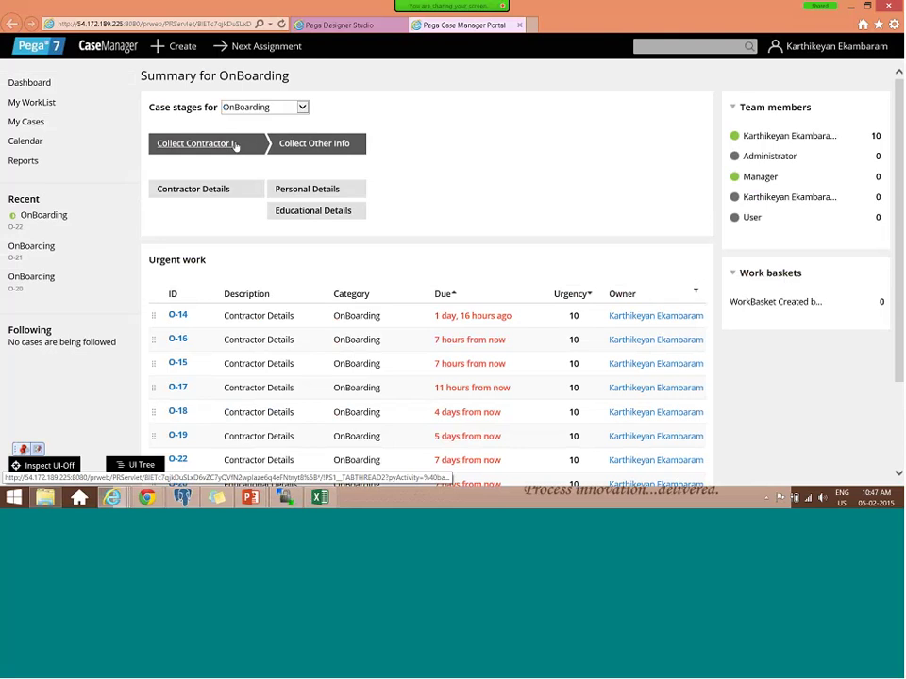
left_click(235, 146)
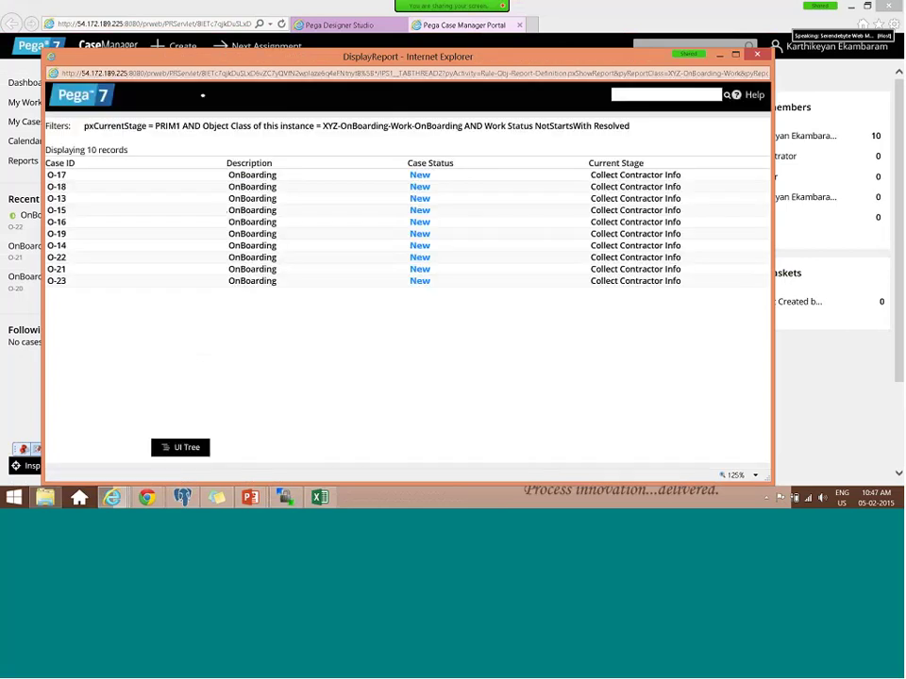
key("alt+F4")
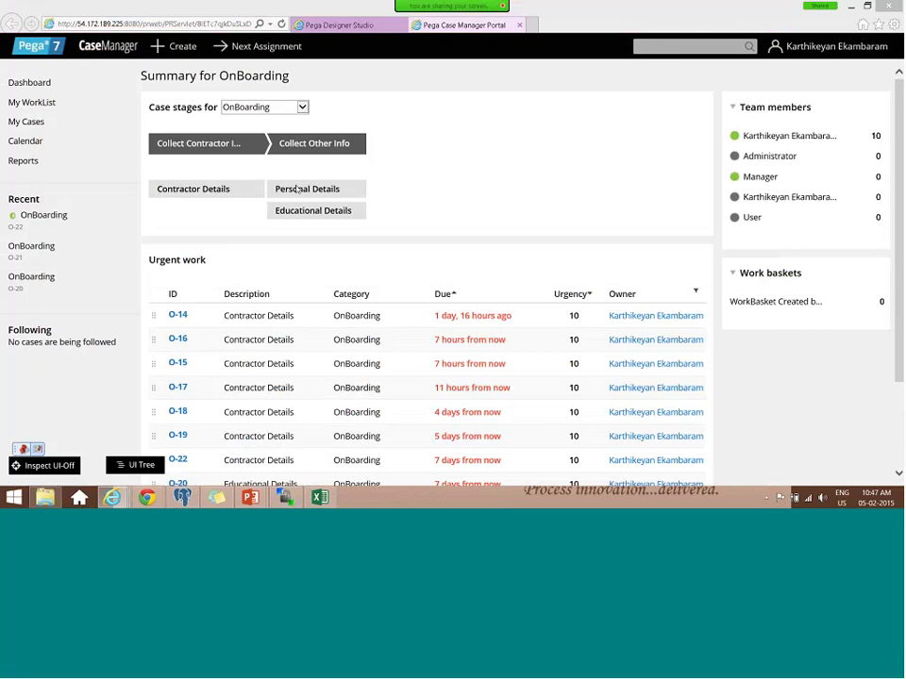
- Open case O-23's audit trail, then open the Clipboard in Designer Studio
left_click(296, 189)
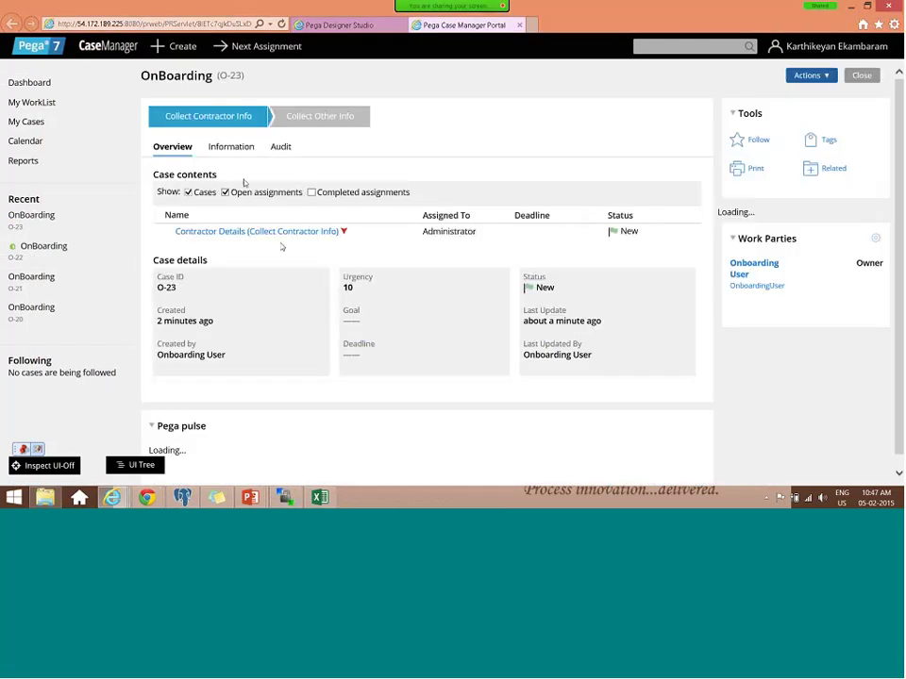
scroll(231, 194, "down", 3)
scroll(230, 194, "up", 3)
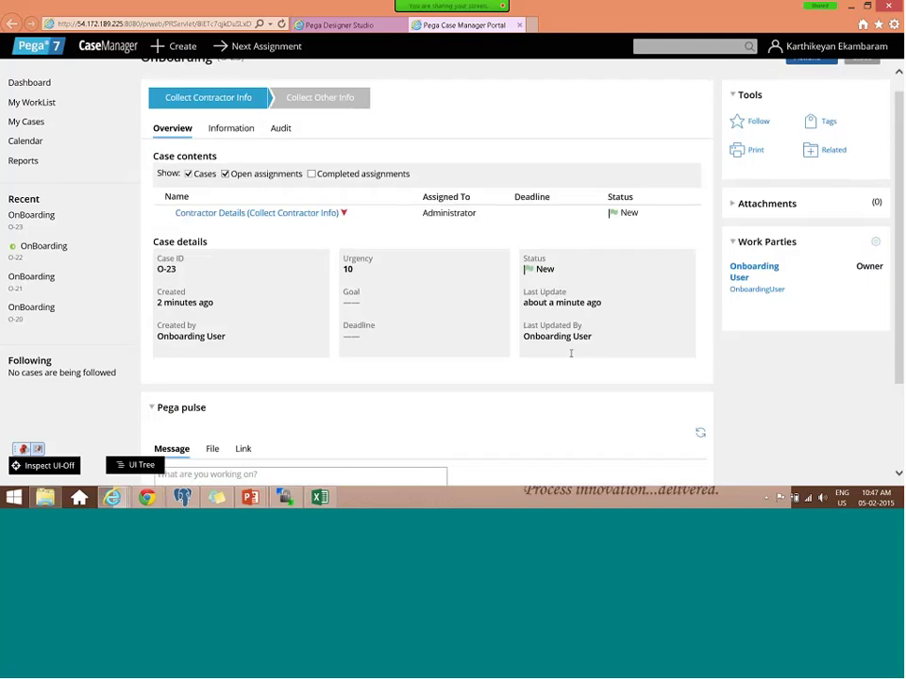
scroll(570, 353, "up", 1)
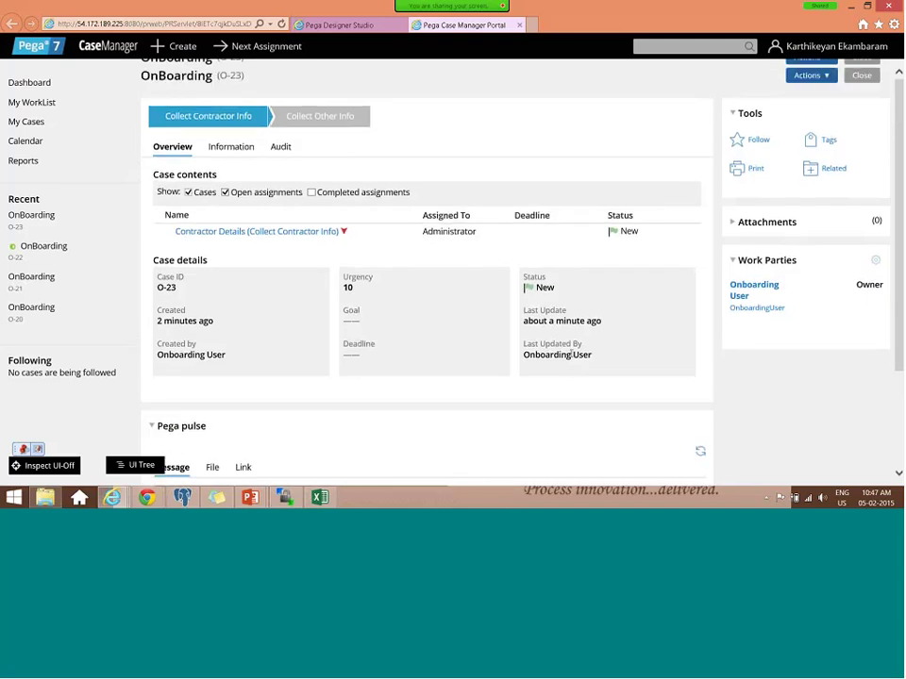
scroll(879, 223, "down", 3)
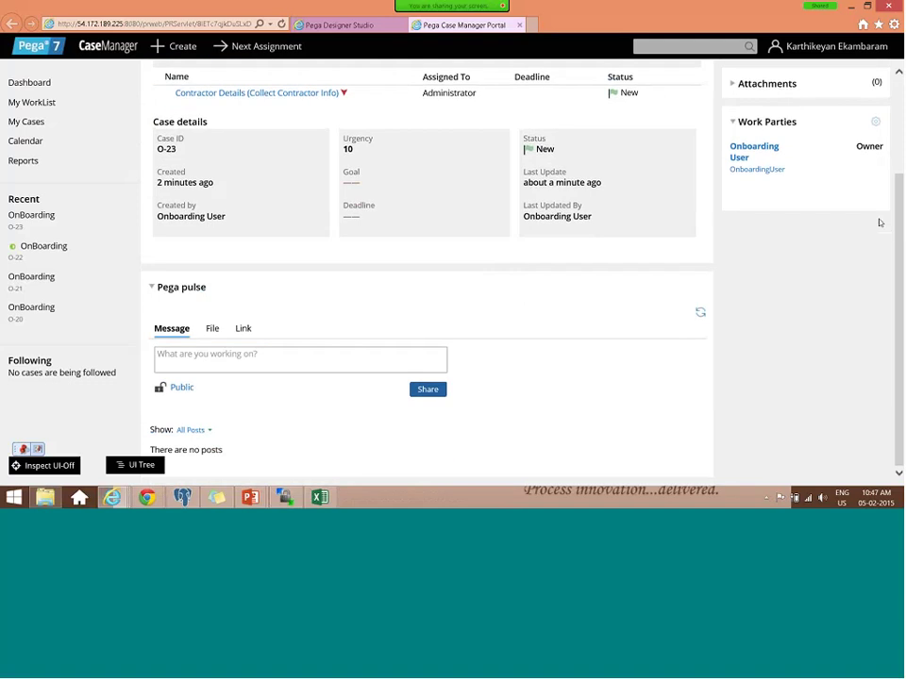
scroll(347, 233, "up", 3)
left_click(345, 233)
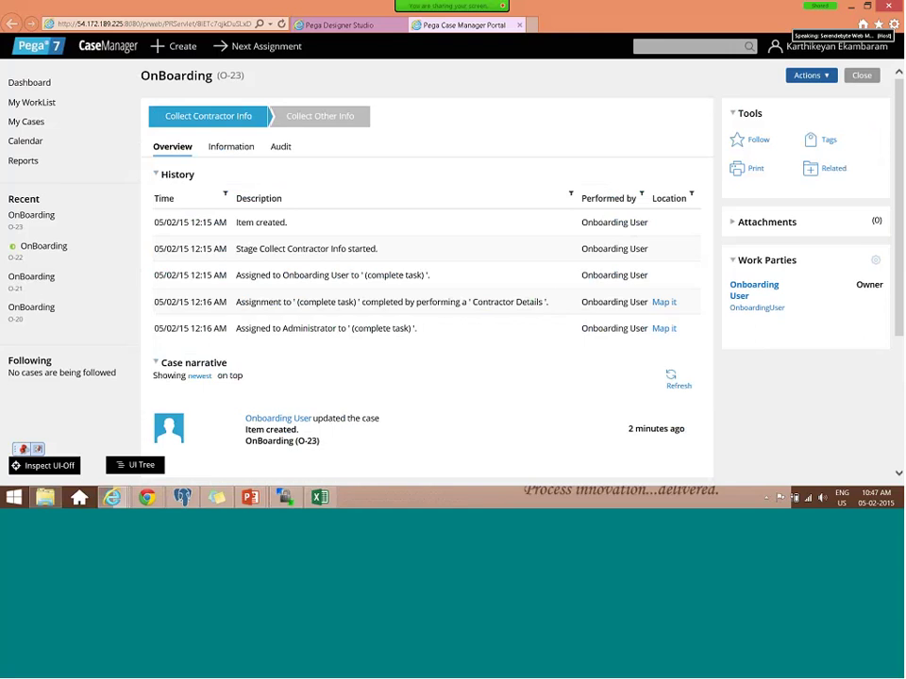
left_click(280, 147)
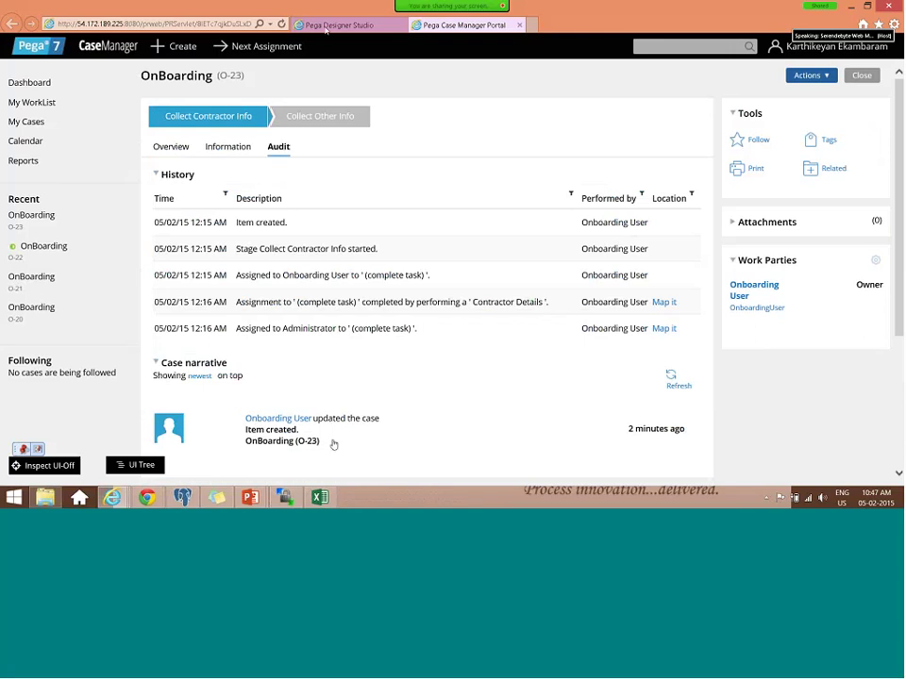
left_click(327, 27)
left_click(394, 476)
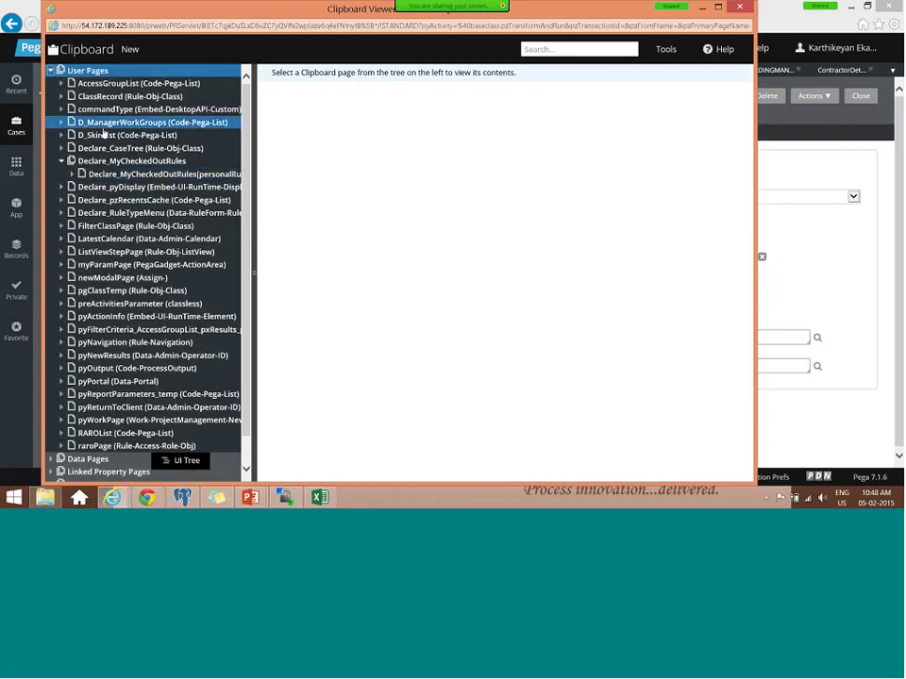
- Switch the Clipboard Viewer to the O-23 thread
scroll(104, 135, "down", 1)
scroll(104, 135, "up", 1)
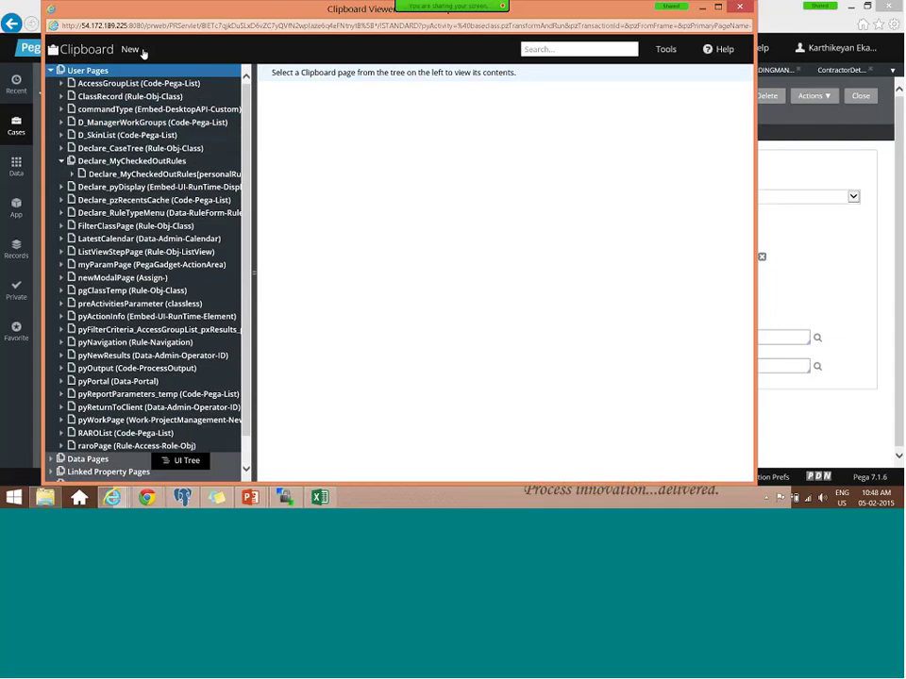
left_click(133, 52)
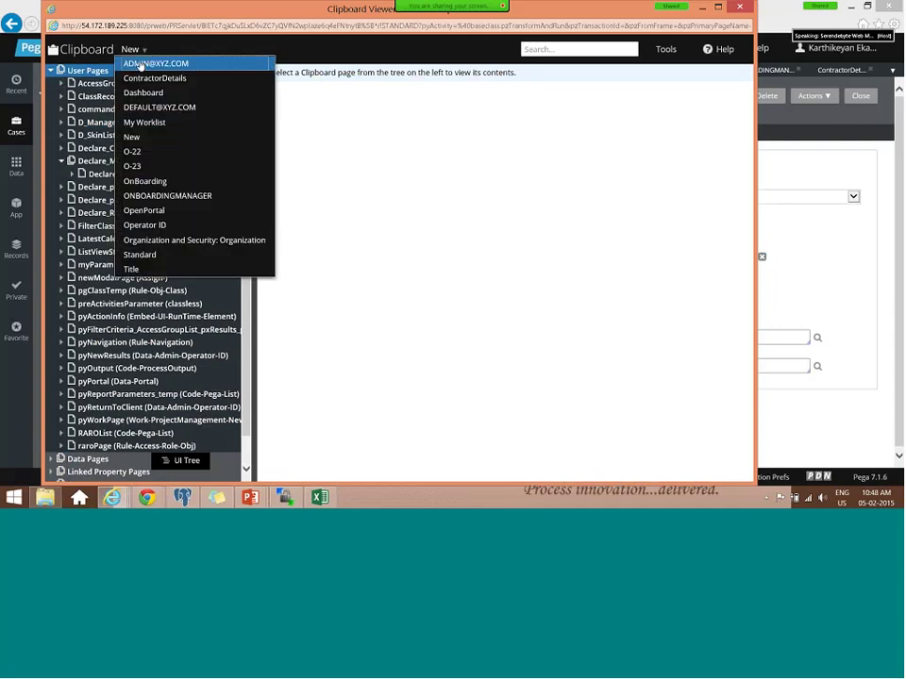
left_click(149, 166)
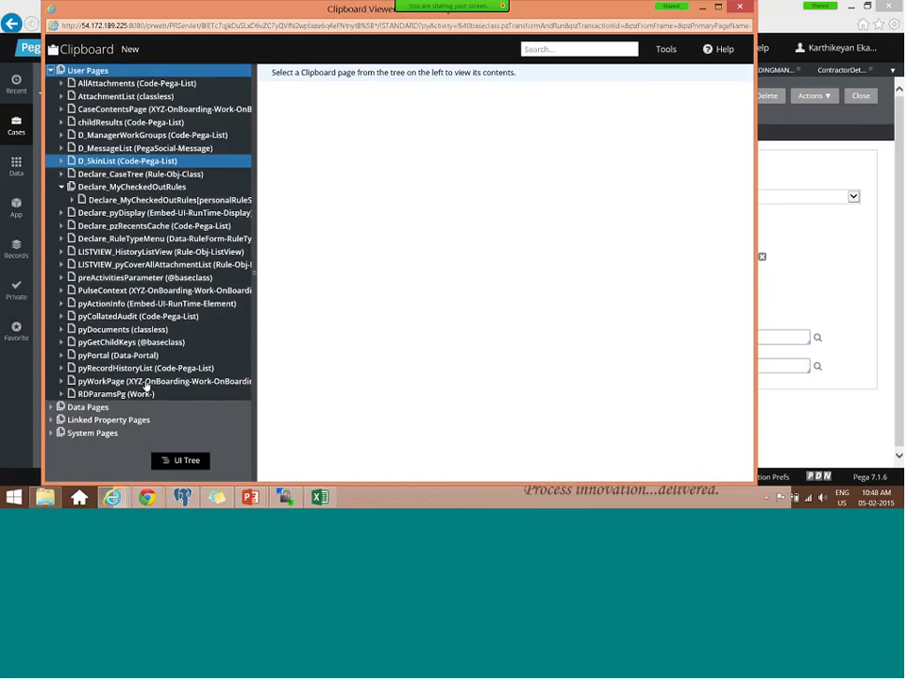
left_click(147, 382)
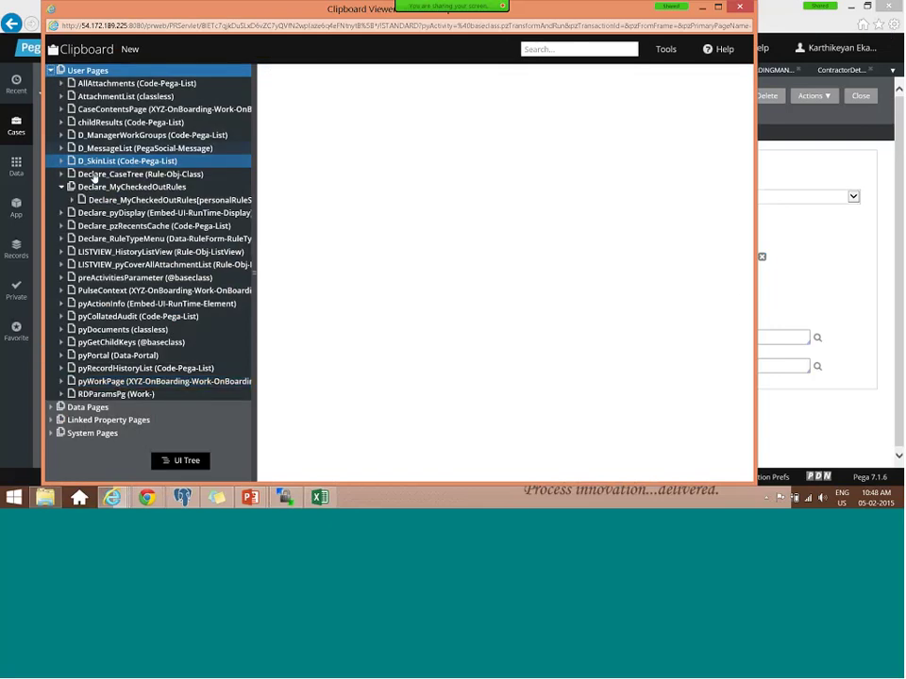
left_click(132, 201)
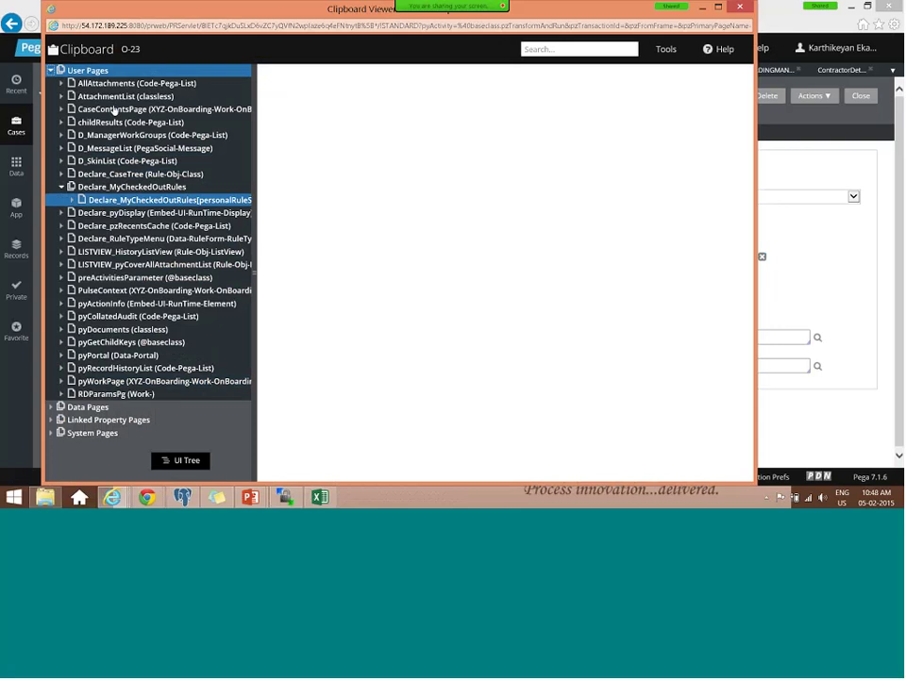
- Expand CaseContentsPage.pxResults(1) and select its pxAssignedOperatorID value
left_click(113, 109)
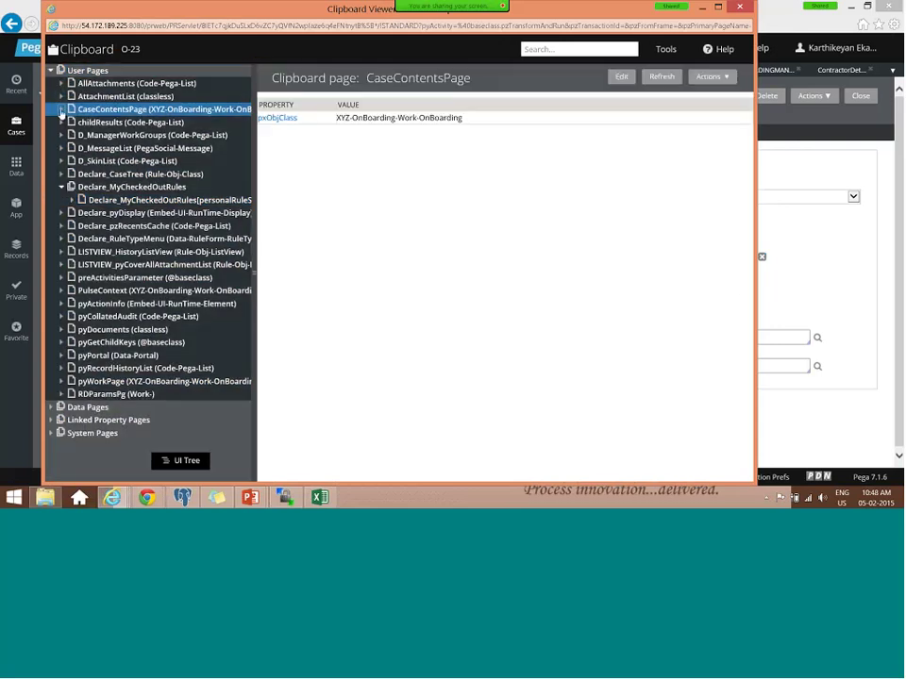
left_click(62, 109)
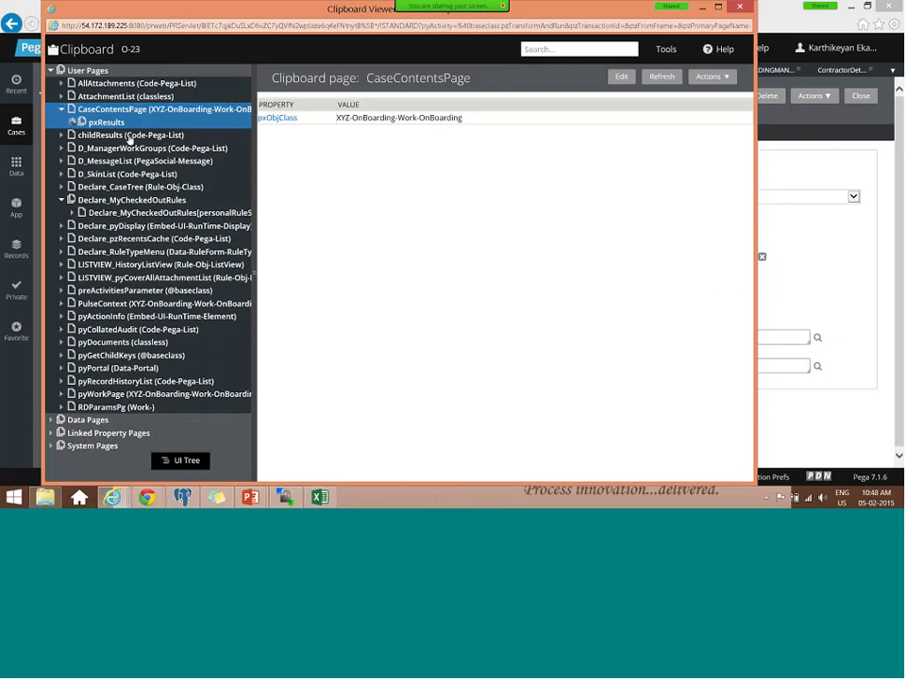
left_click(73, 123)
left_click(133, 138)
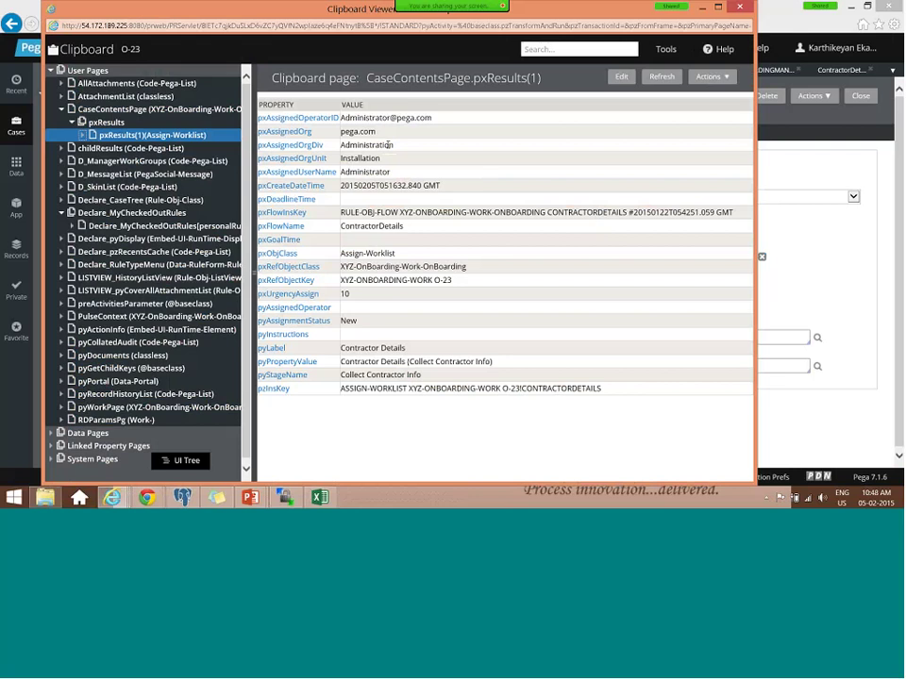
left_click_drag(425, 119, 433, 122)
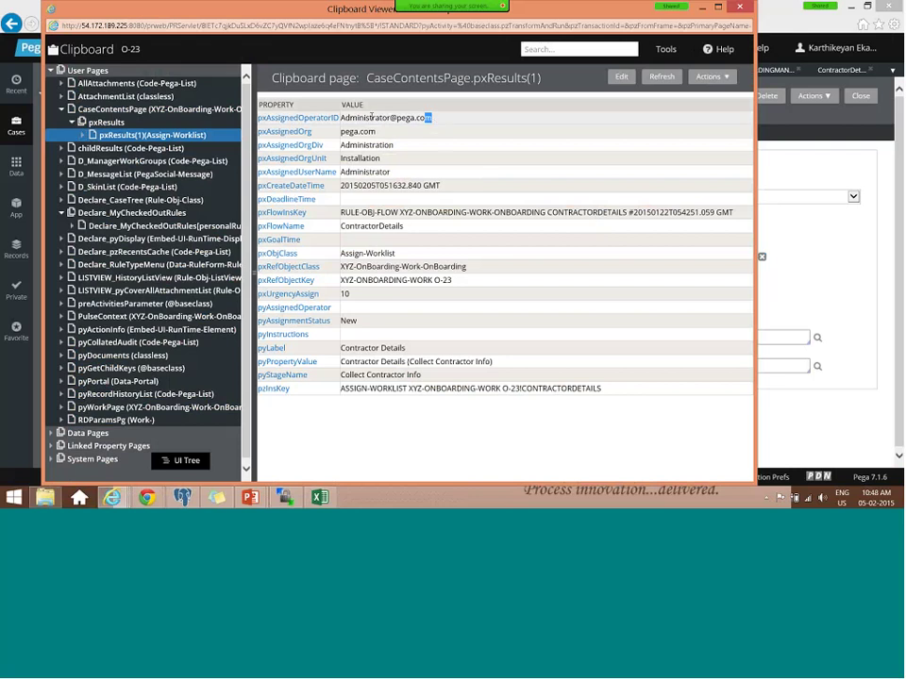
triple_click(368, 117)
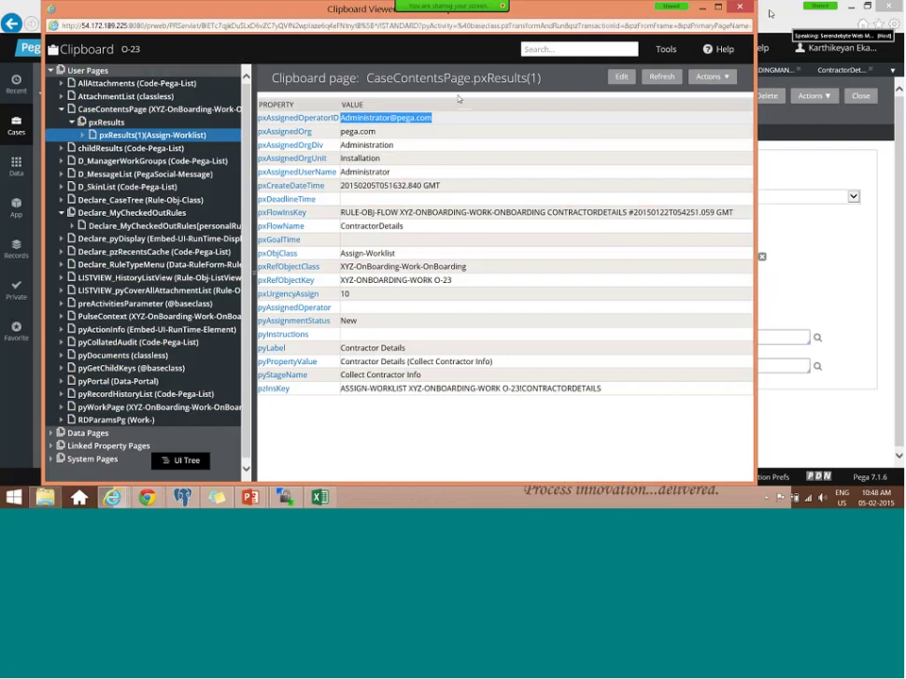
- Close the Clipboard and check the Administrator record and the Default work group's Manager
left_click(770, 13)
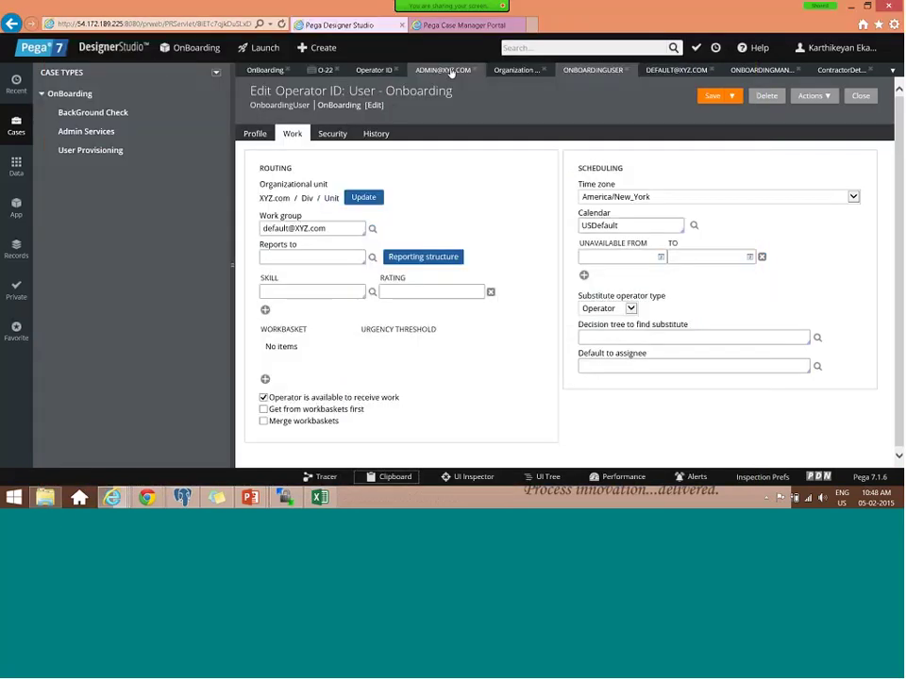
left_click(384, 70)
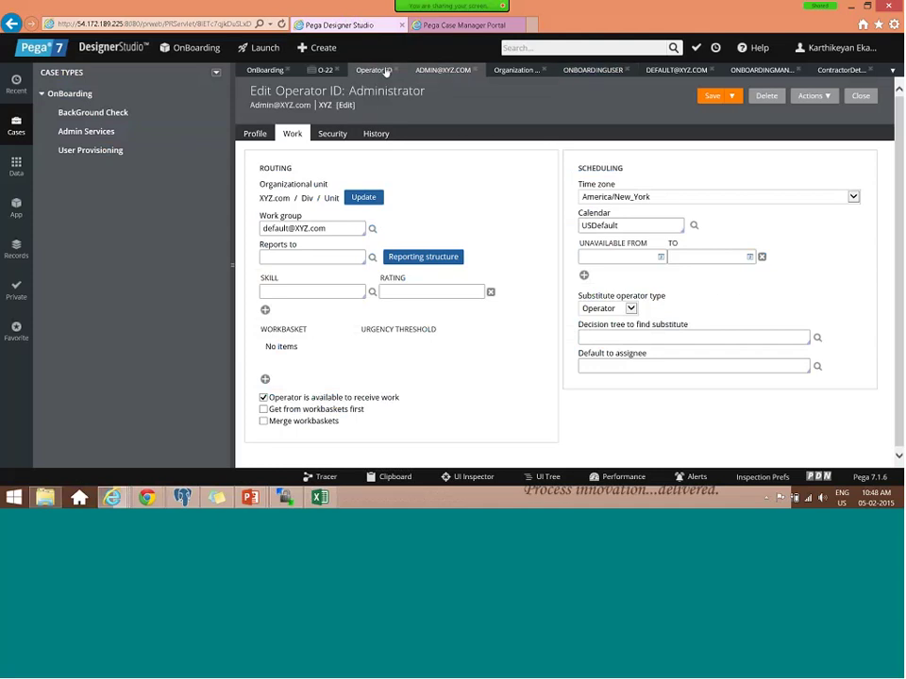
left_click(680, 71)
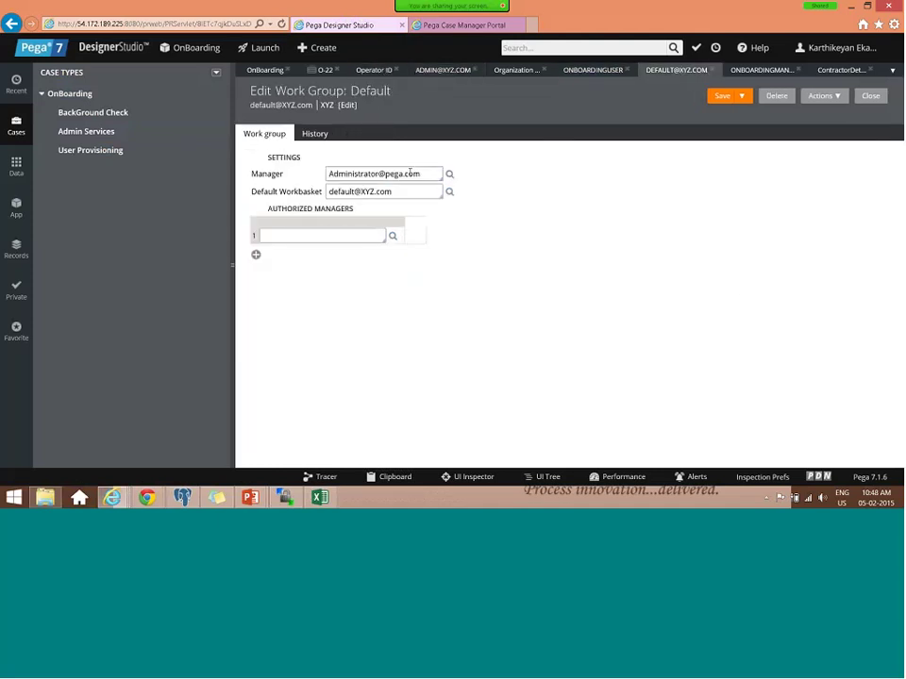
triple_click(409, 173)
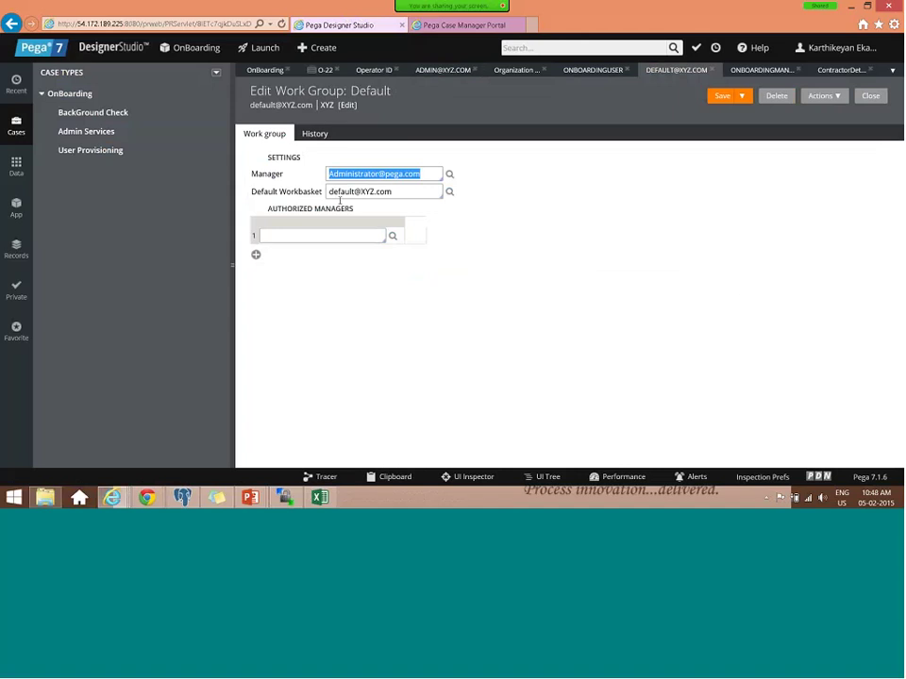
- Compare the onboarding user and Administrator work groups, then view Operator ID instances
left_click(578, 71)
left_click(438, 71)
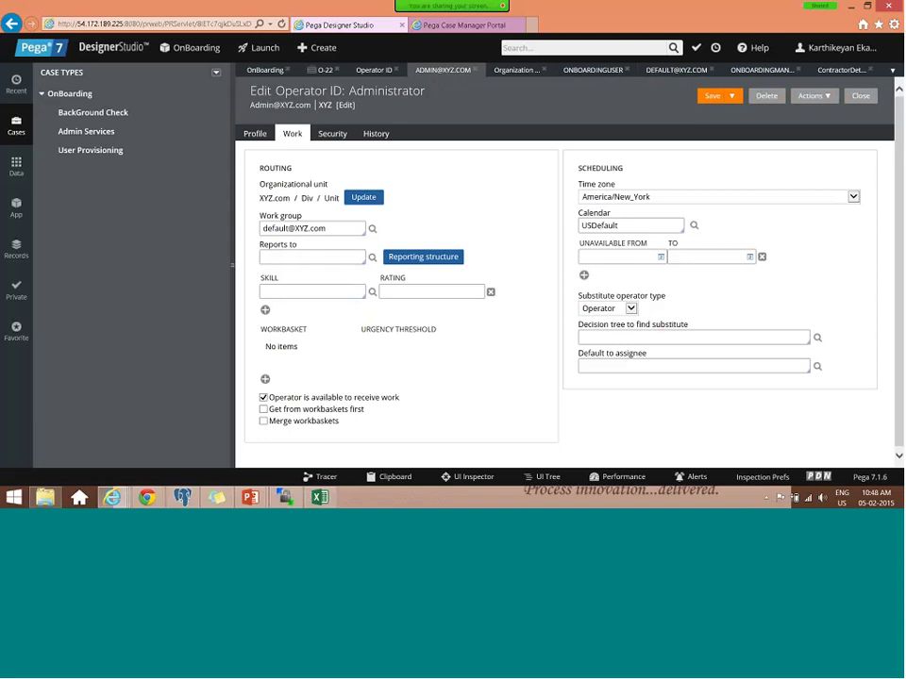
left_click_drag(327, 228, 261, 230)
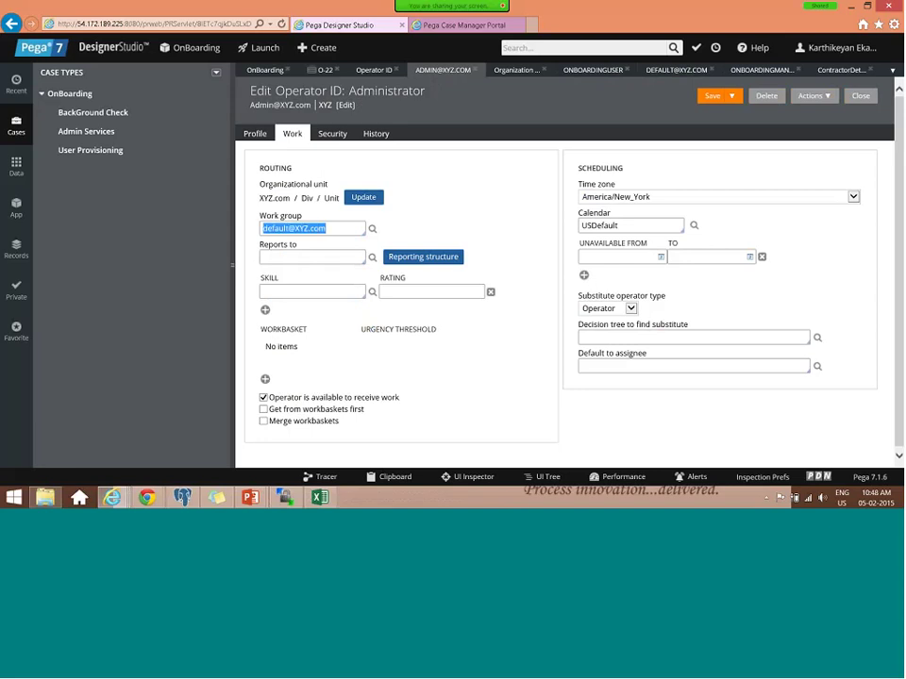
left_click(371, 70)
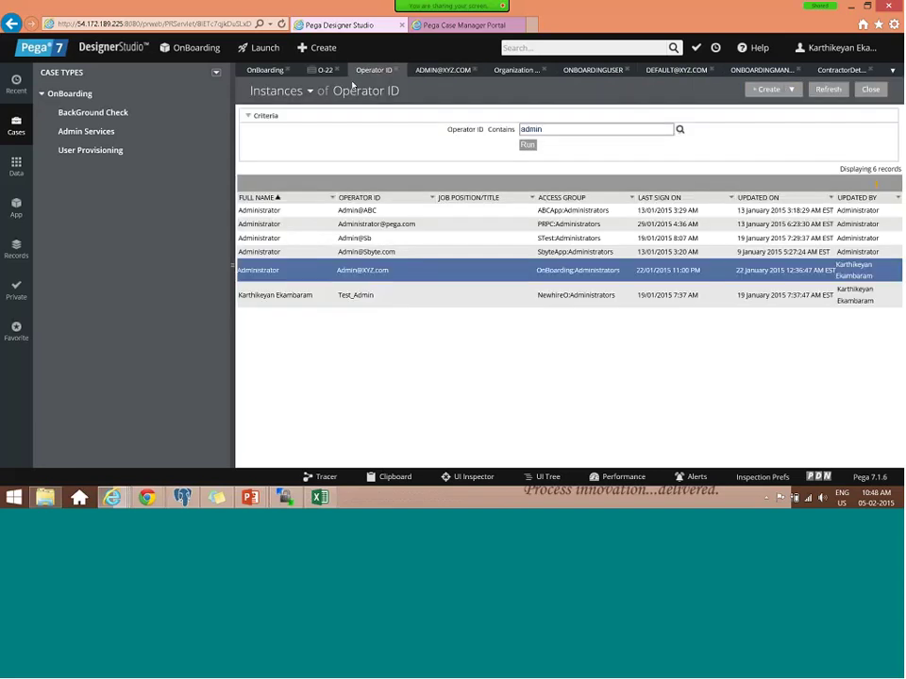
left_click(265, 71)
- Open the Contractor Details step's flow from the OnBoarding case type stages
left_click(339, 166)
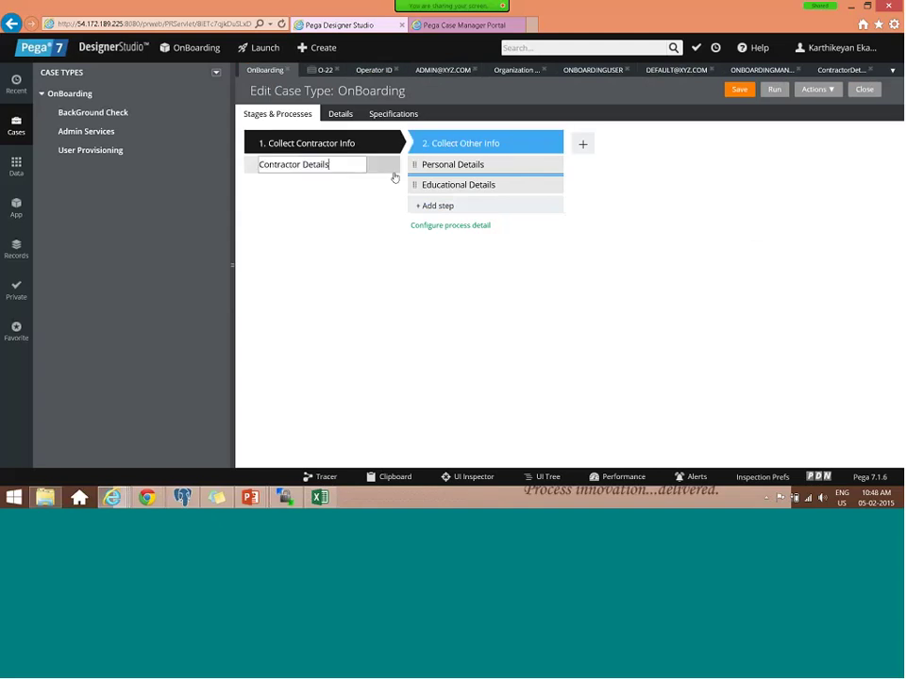
left_click(393, 225)
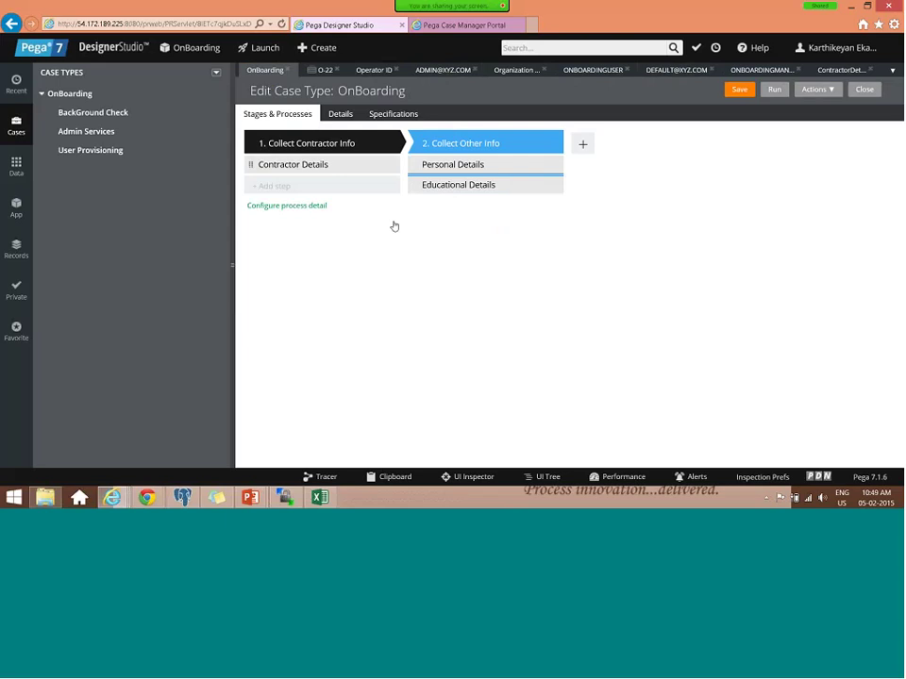
left_click(393, 166)
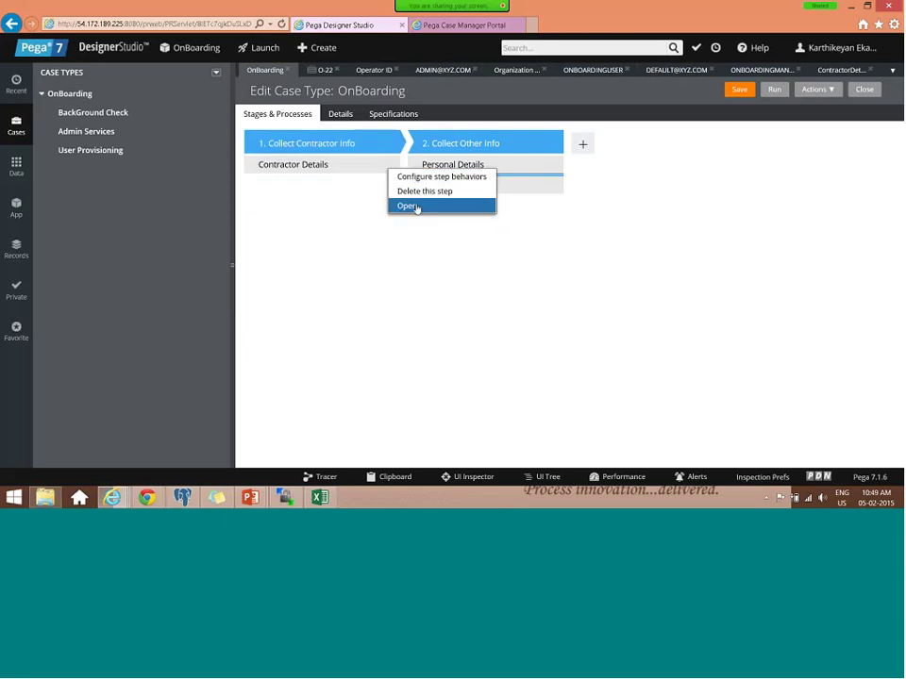
left_click(415, 206)
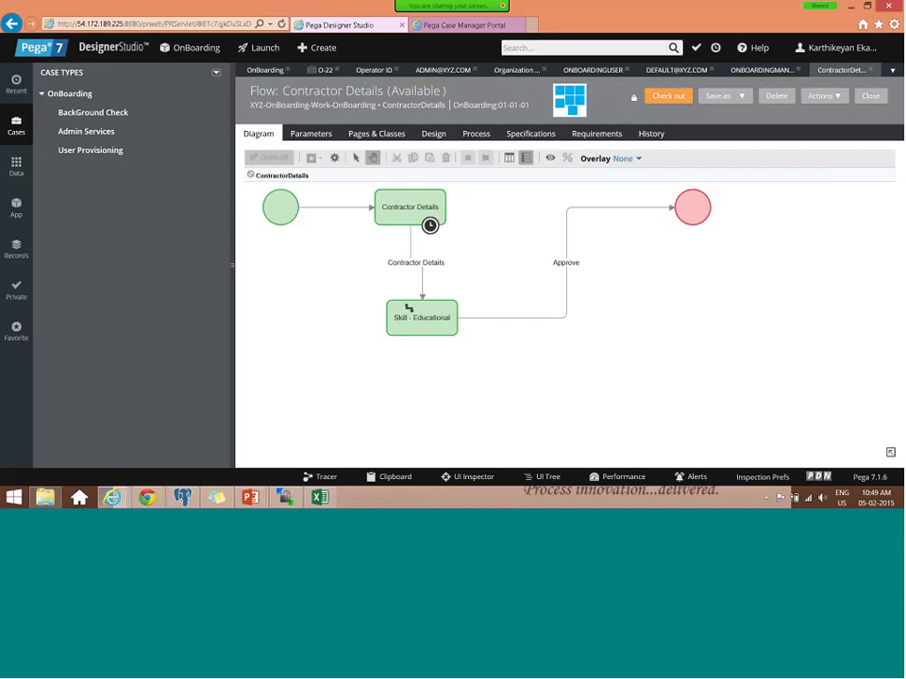
left_click(423, 318)
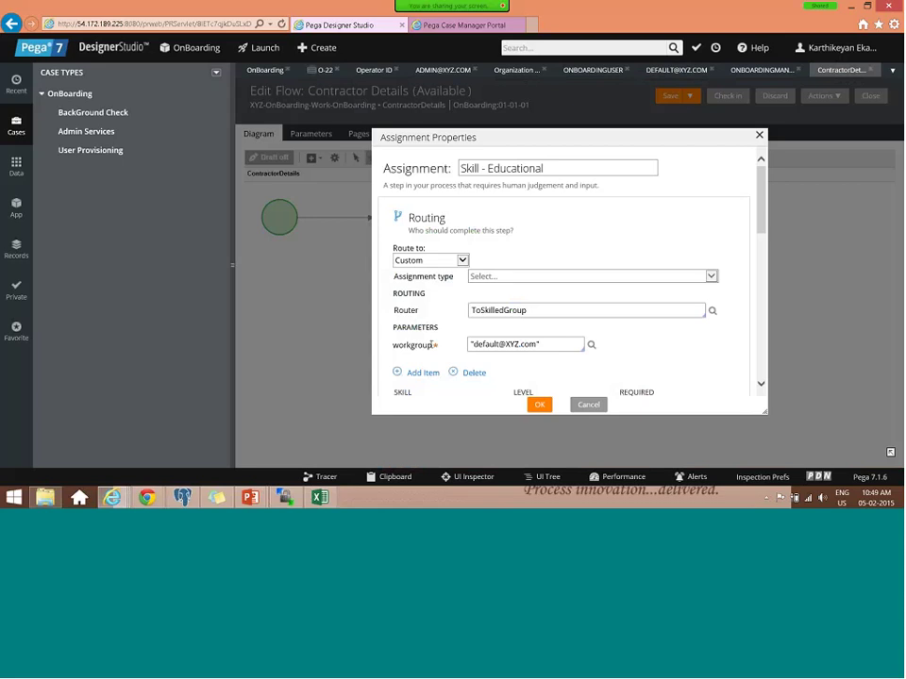
key("ctrl+a")
key("BackSpace")
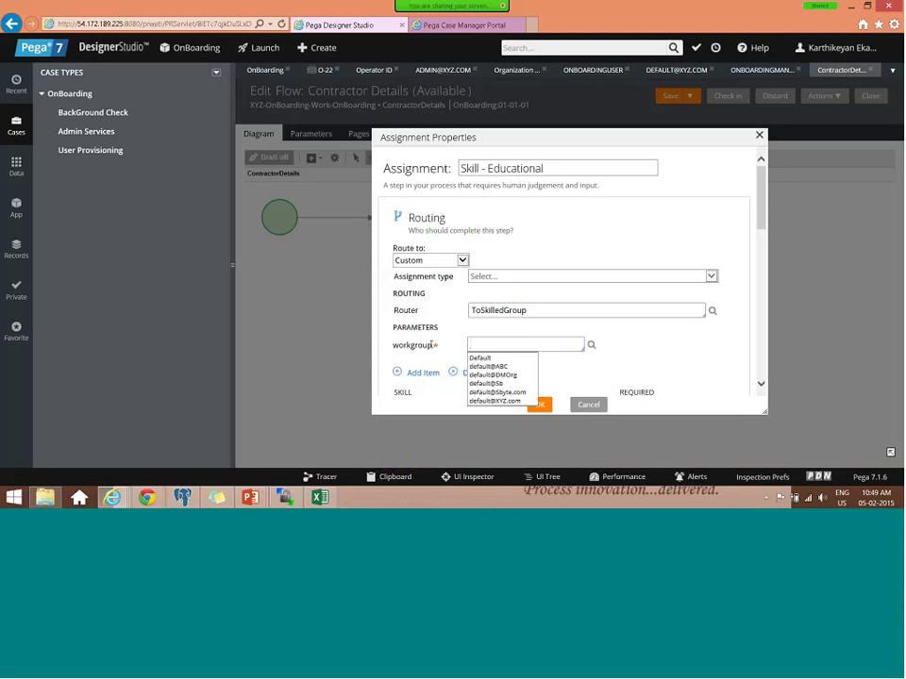
key("ctrl+z")
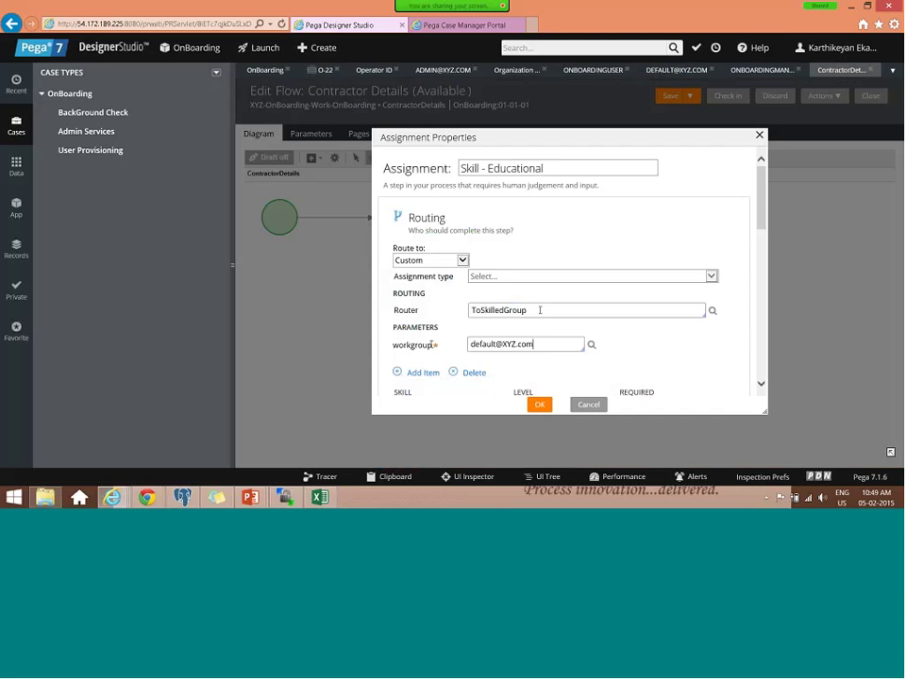
left_click(544, 366)
scroll(543, 366, "down", 1)
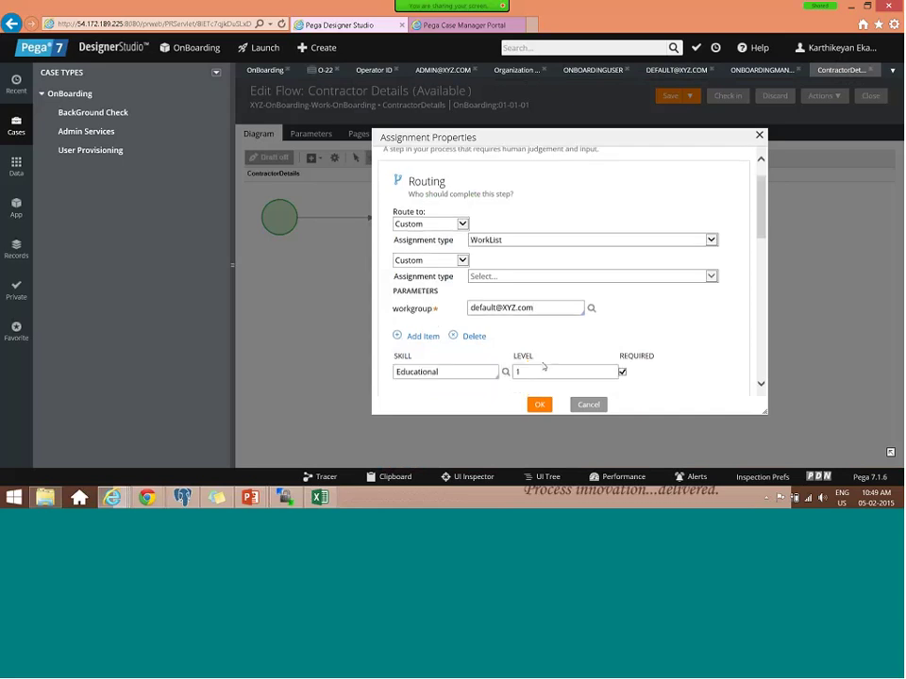
left_click(455, 340)
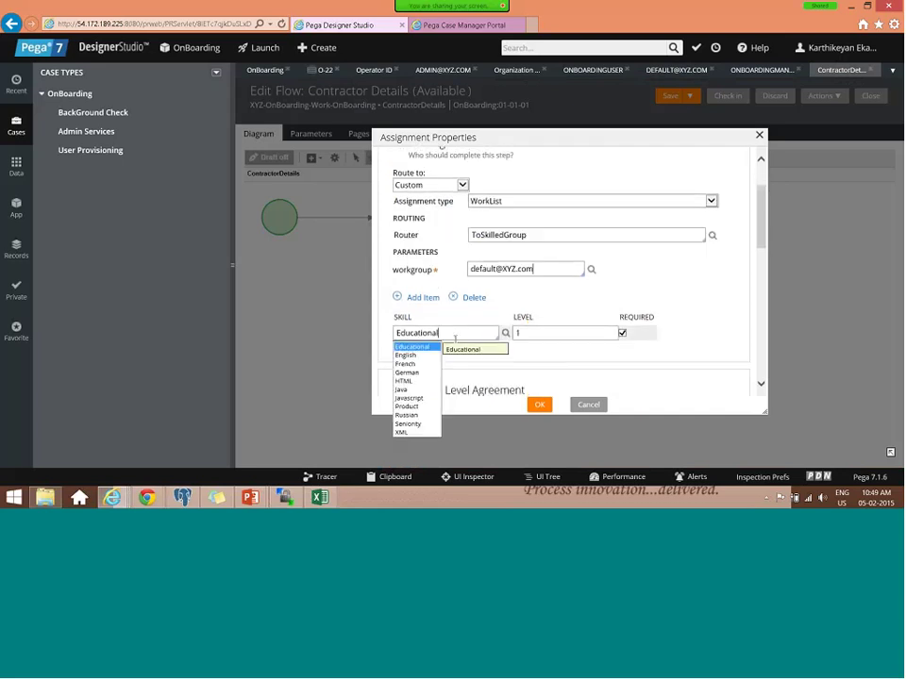
left_click(455, 338)
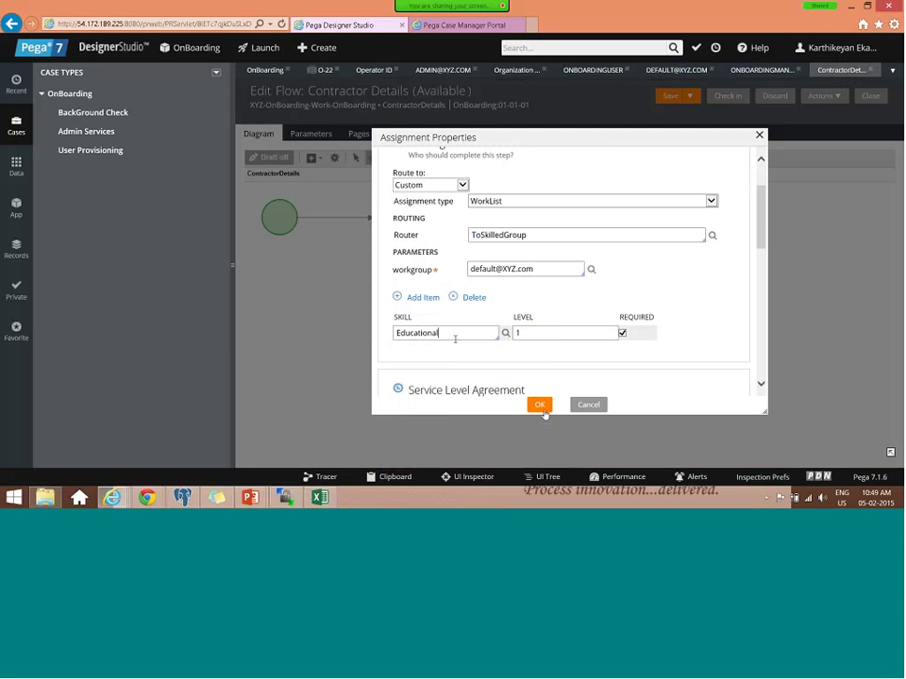
left_click(541, 408)
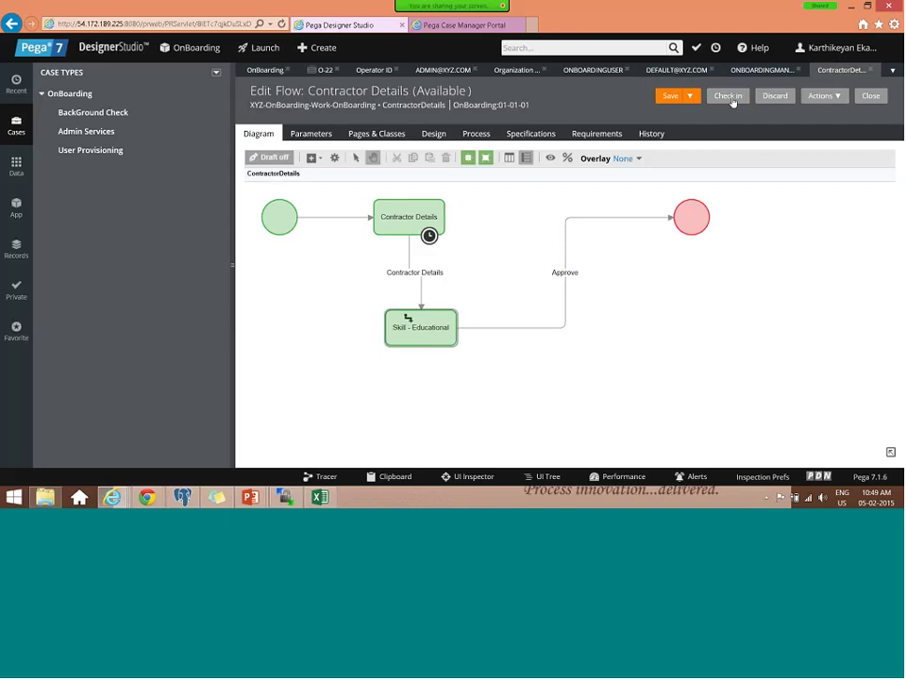
- Check in the Contractor Details flow with the comment 'updated'
left_click(732, 100)
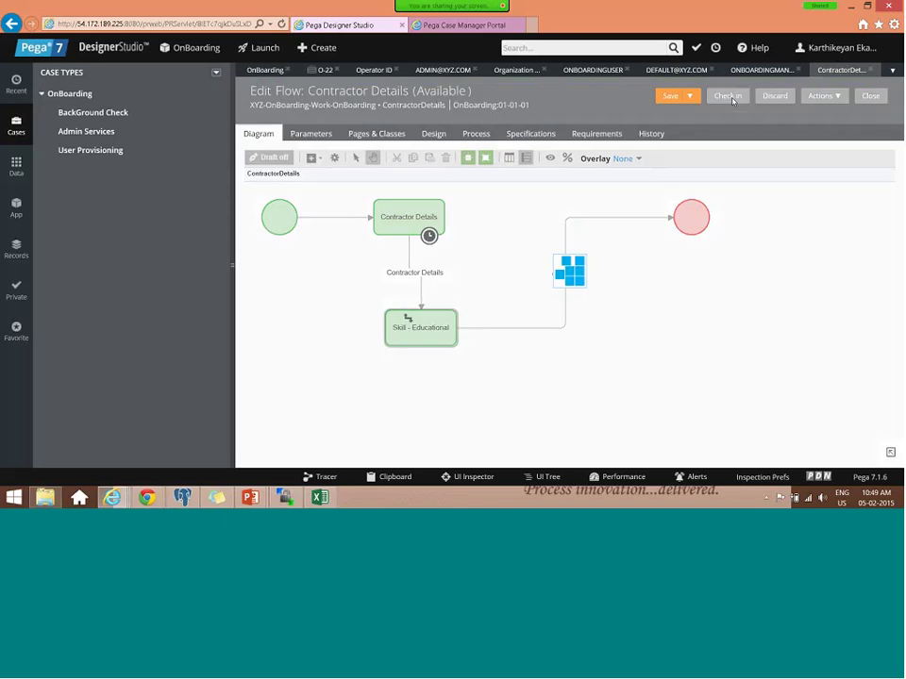
type("u")
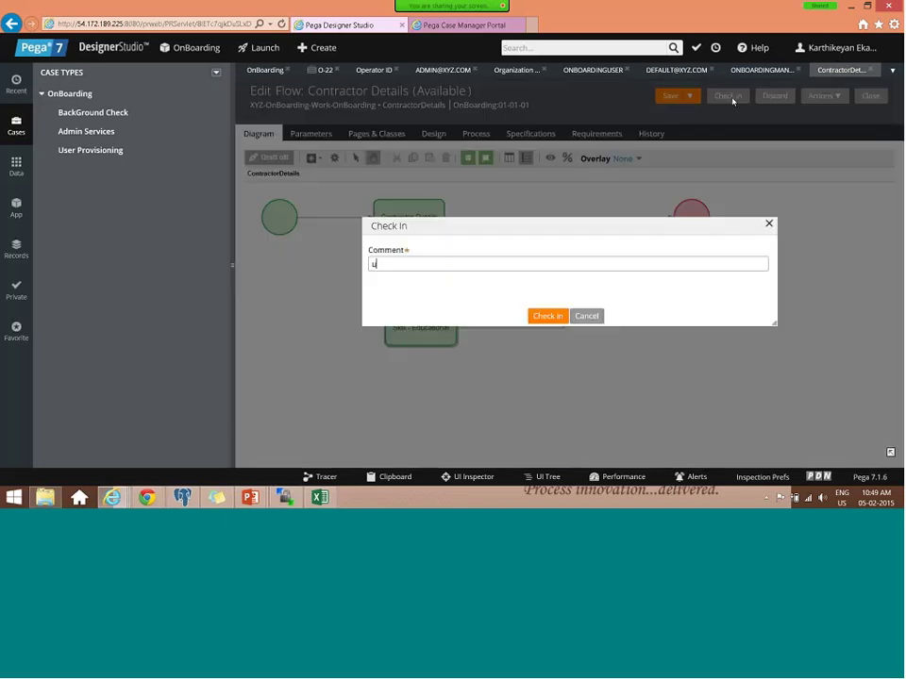
type("pdated")
key("Return")
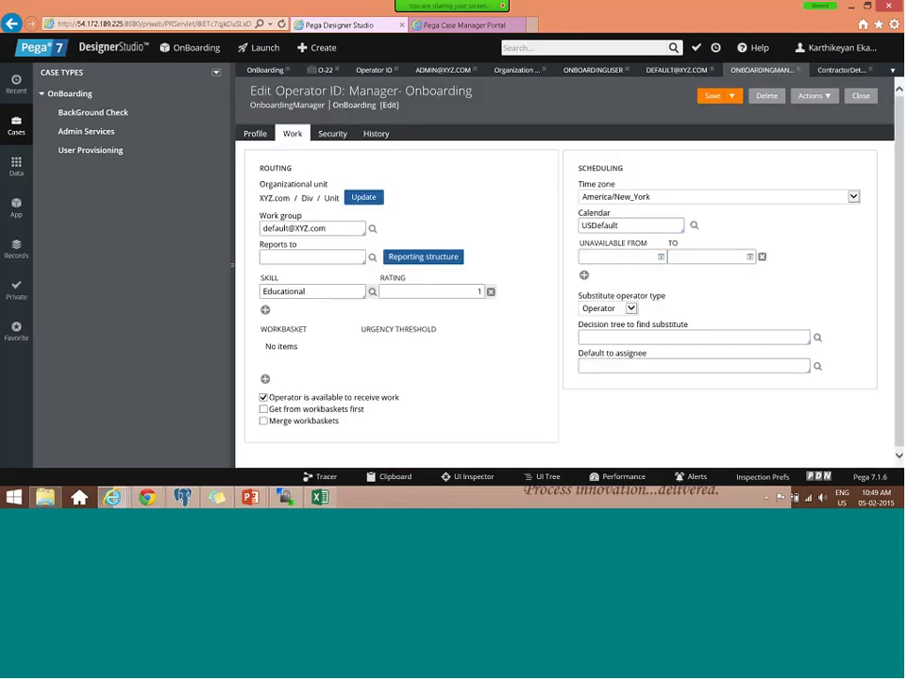
- Save the Manager- Onboarding operator record and return to the Case Manager portal
left_click(714, 100)
mouse_move(112, 497)
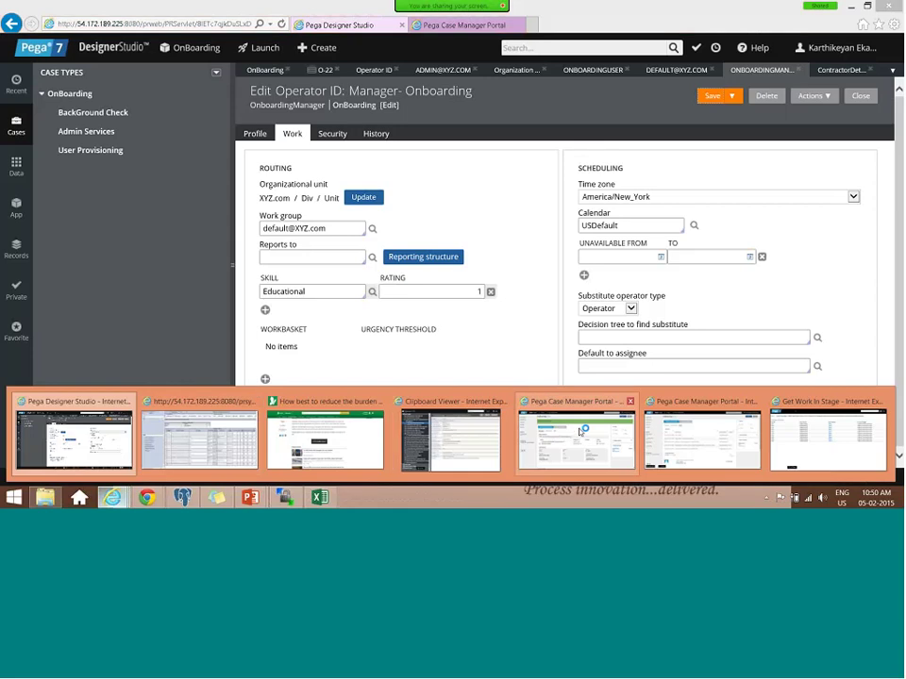
left_click(582, 431)
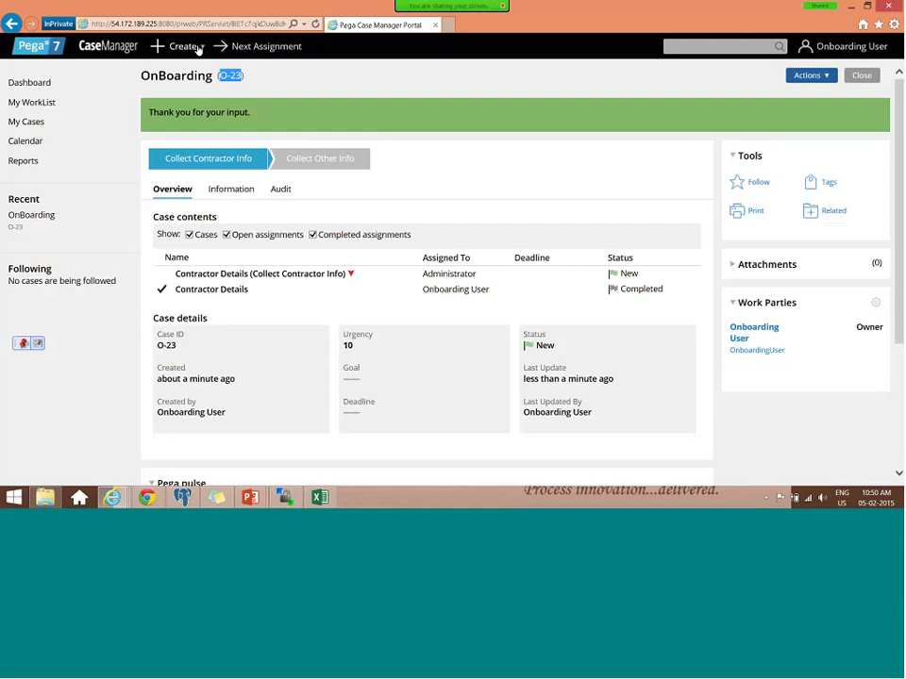
- Start a new Onboarding case and enter Test as Client Manager Name and First Name
left_click(195, 49)
left_click(194, 66)
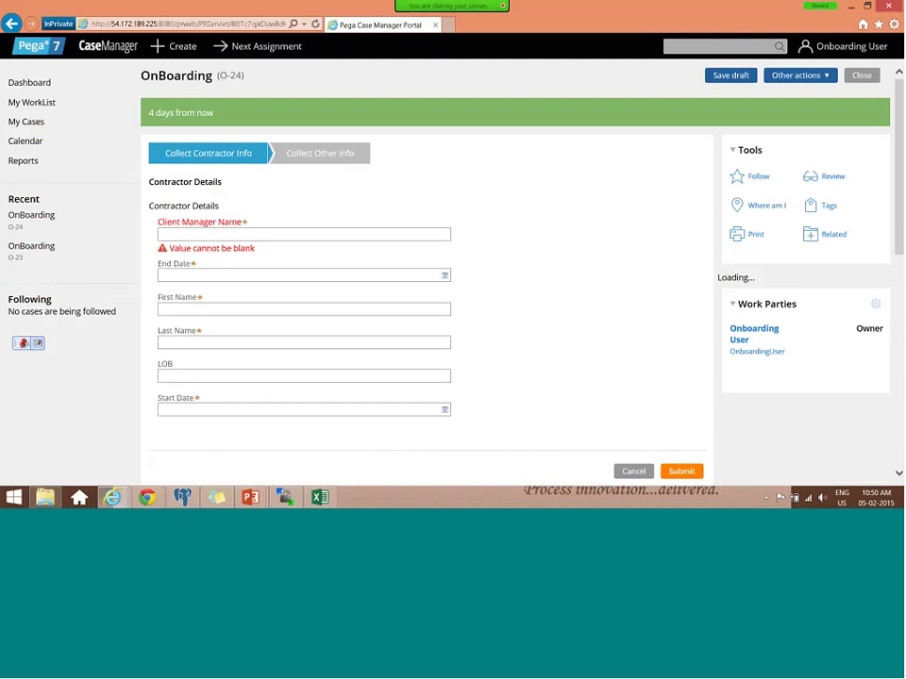
left_click(192, 235)
type("Tet")
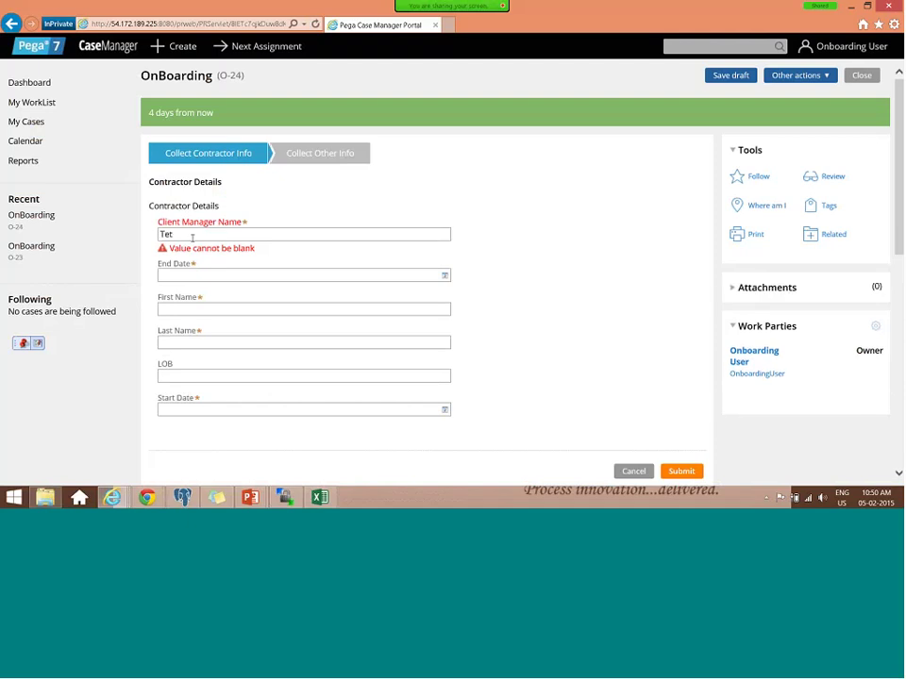
key("ctrl+a")
left_click(186, 309)
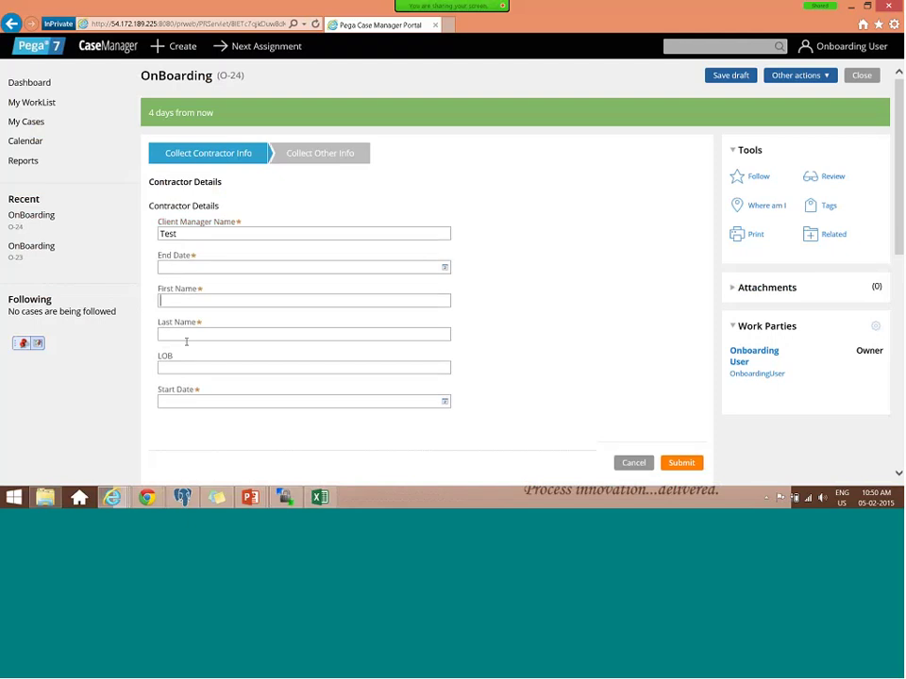
type("Test")
key("Tab")
type("Test")
- Set End Date to 05/02/2015 and Start Date to 06/02/2015, then submit the contractor details
left_click(444, 268)
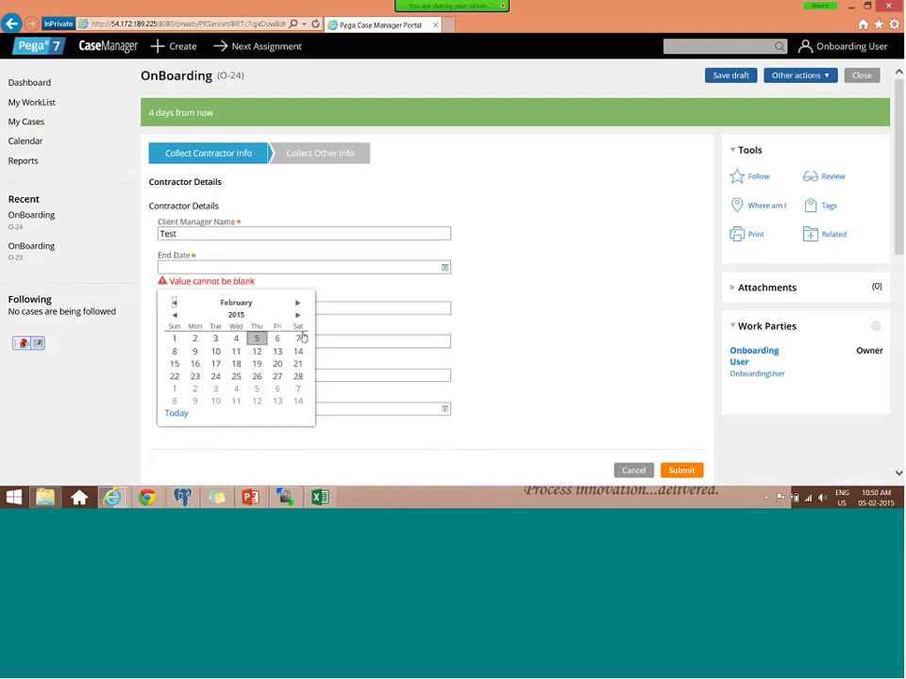
key("Return")
left_click(443, 403)
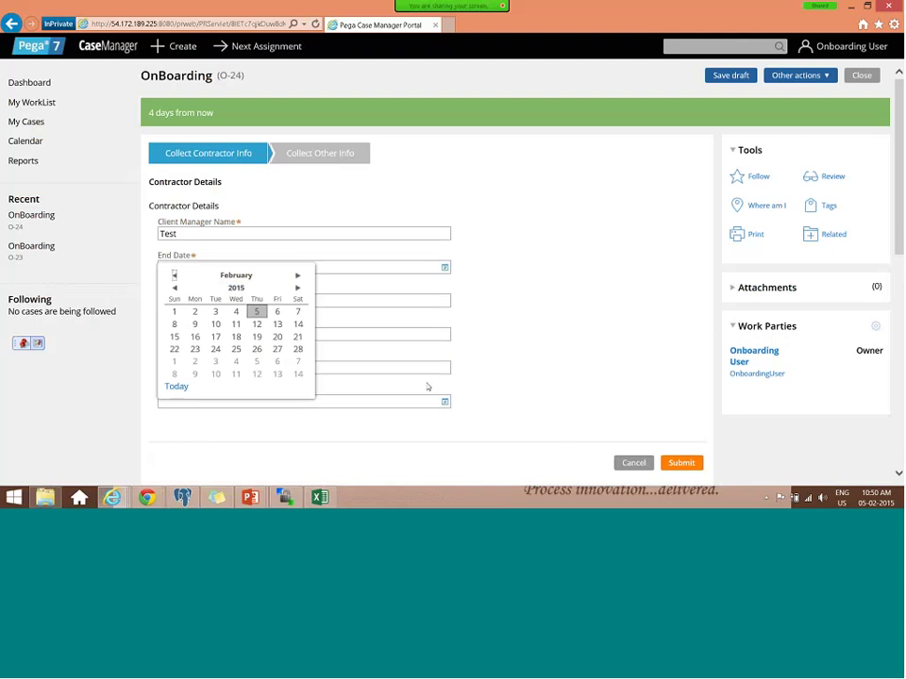
key("Right")
key("Return")
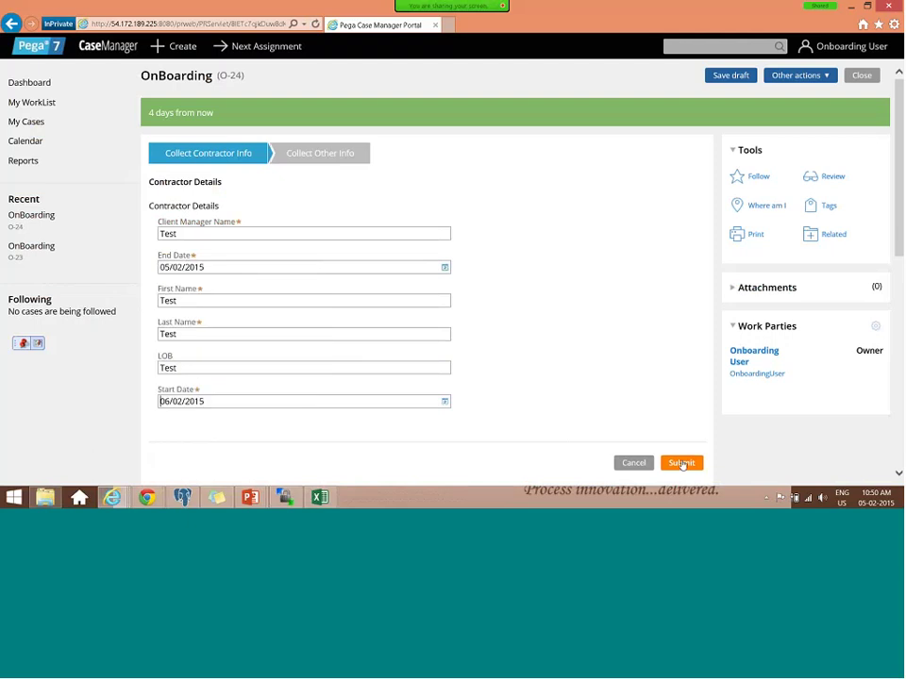
left_click(681, 463)
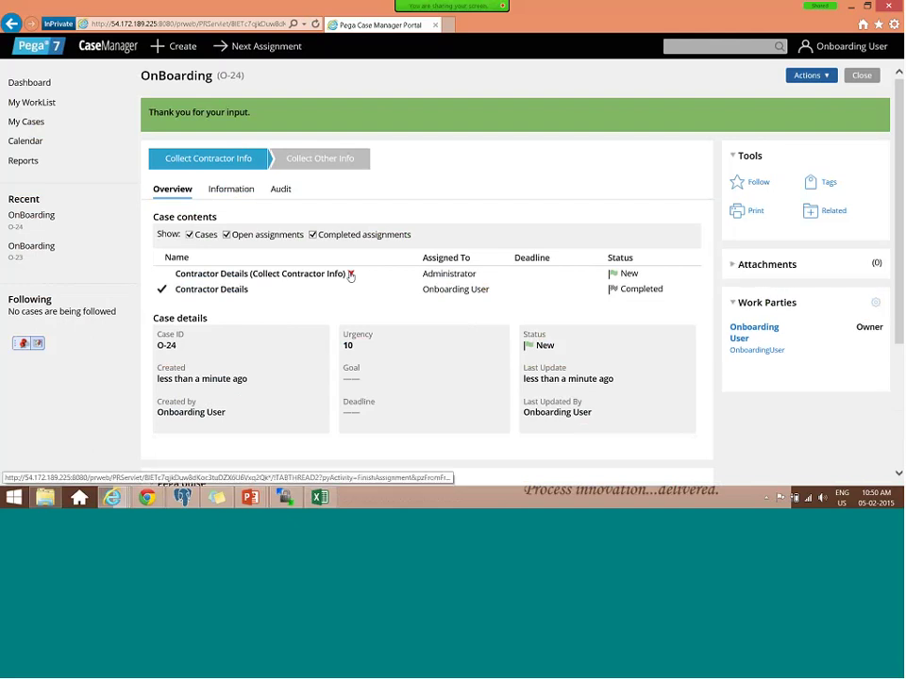
- Check where the failed step sits in the flow, close that view, and return to Designer Studio
left_click(350, 275)
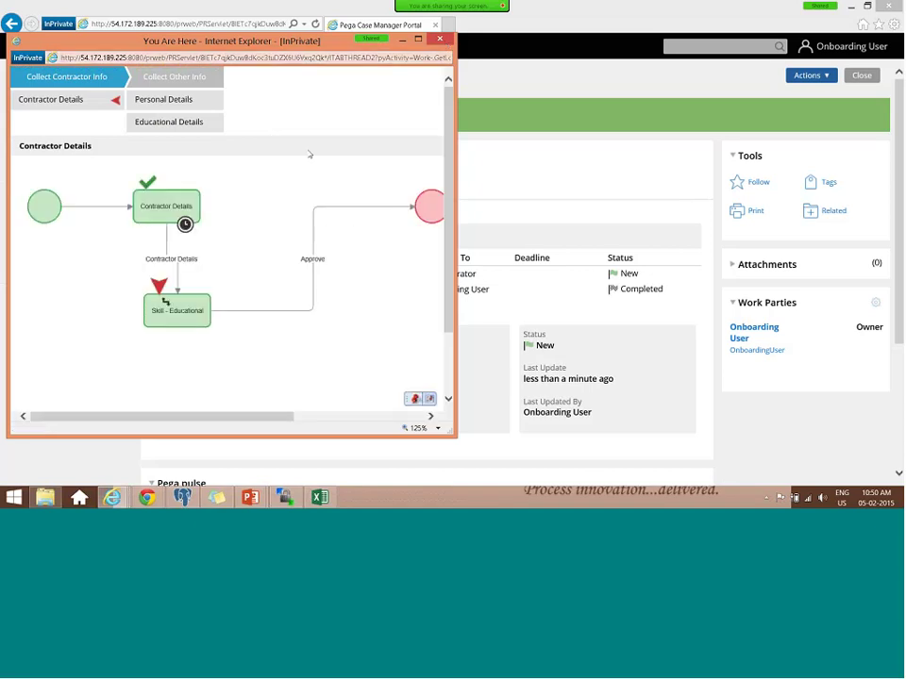
left_click(439, 39)
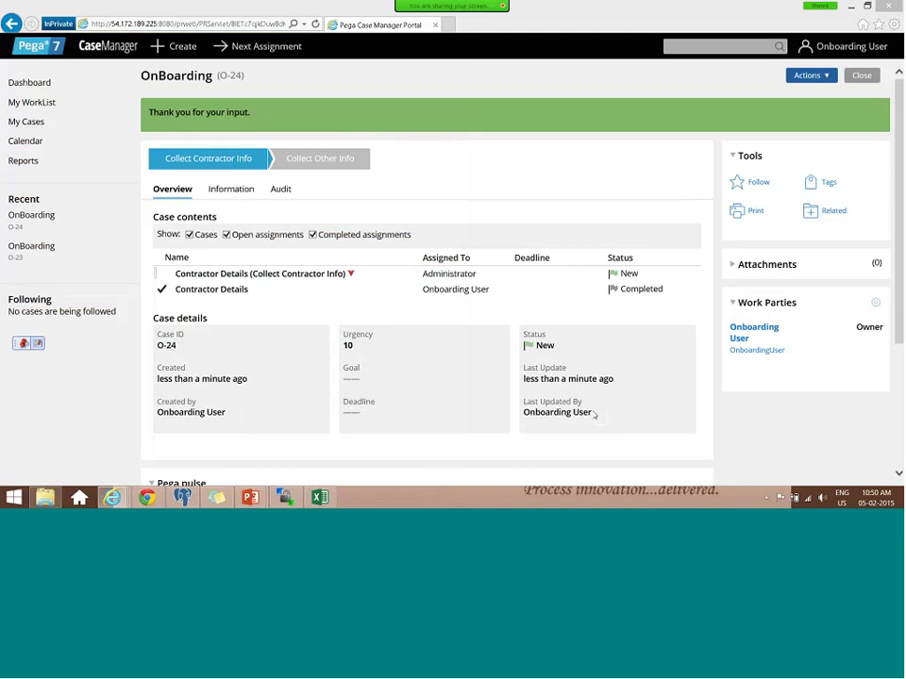
double_click(449, 273)
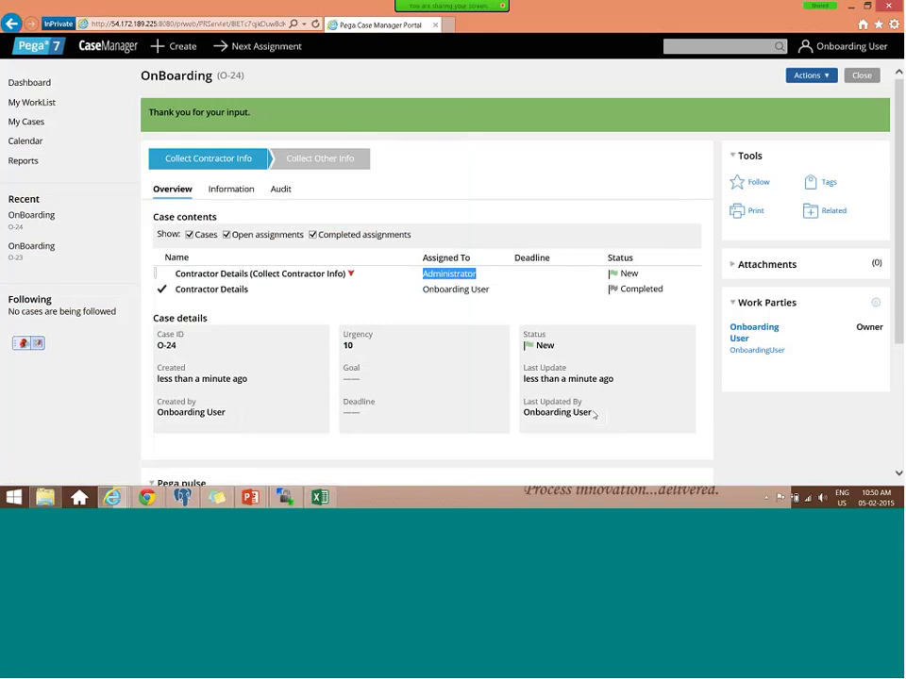
key("alt+Tab")
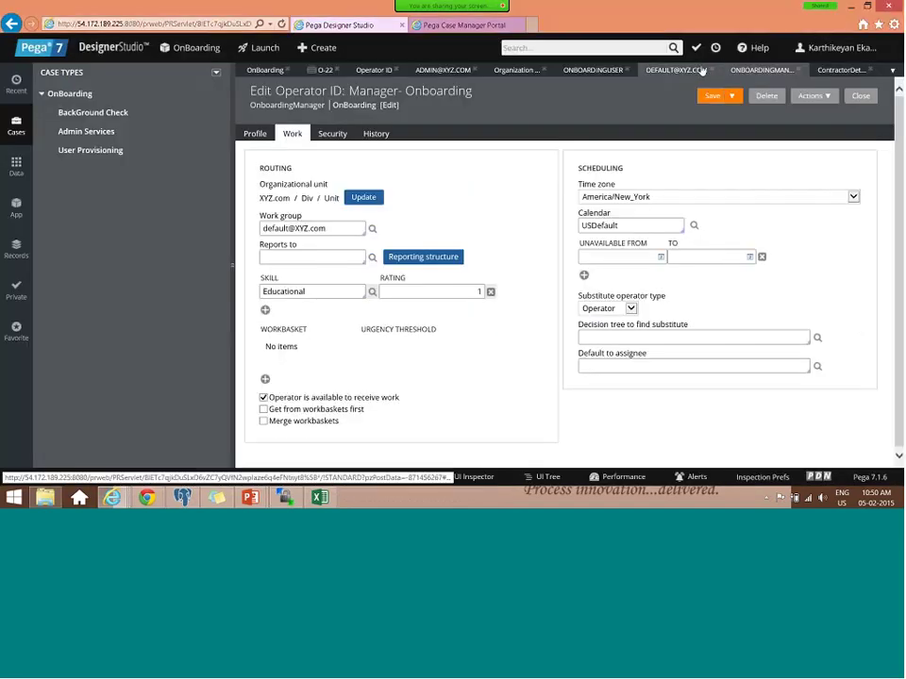
- Check out the ContractorDetails flow and open the Skill - Educational assignment's properties
left_click(840, 70)
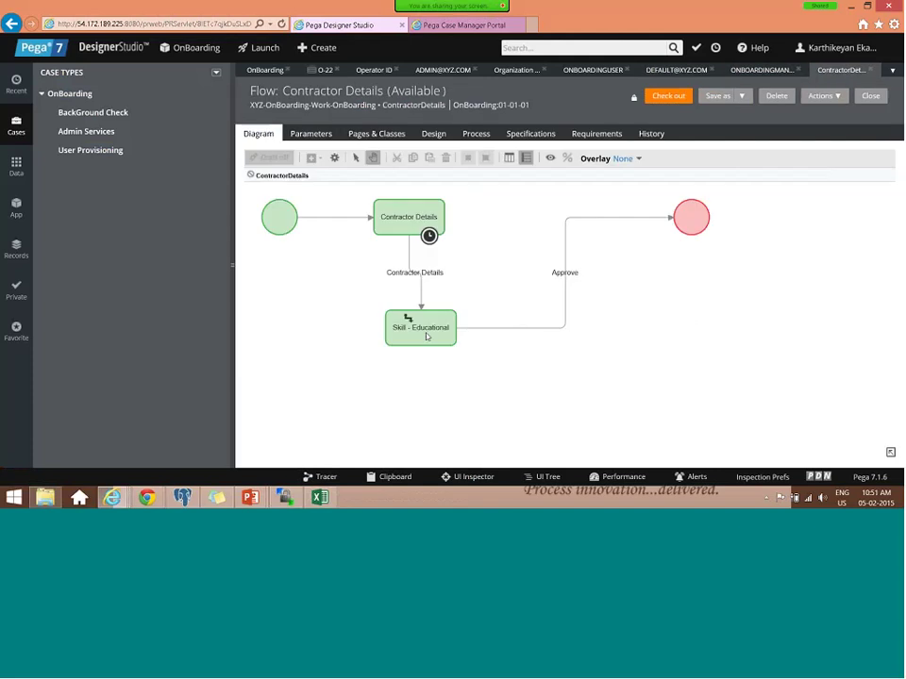
left_click(427, 337)
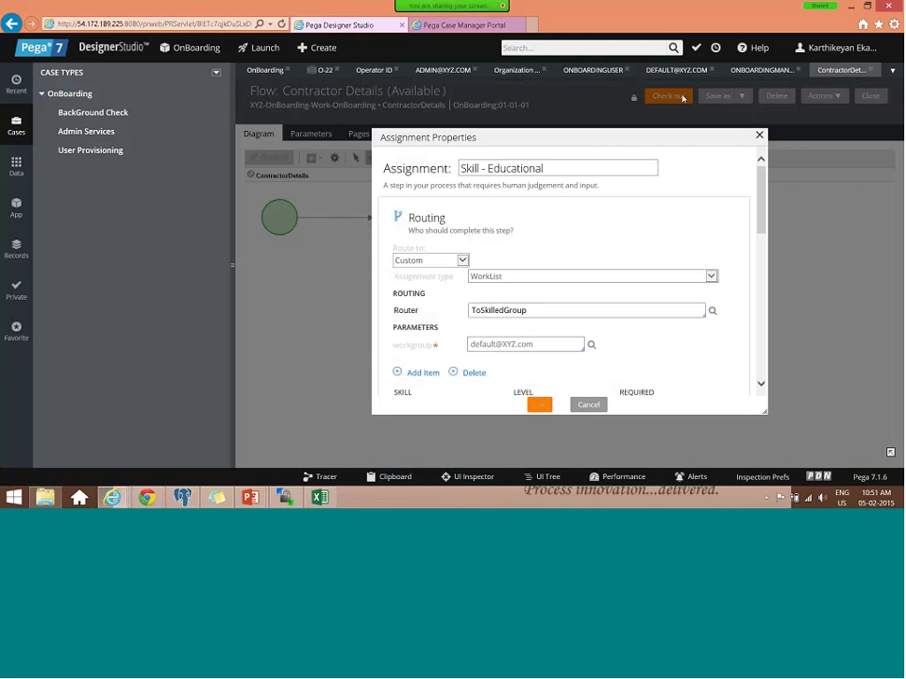
left_click(679, 98)
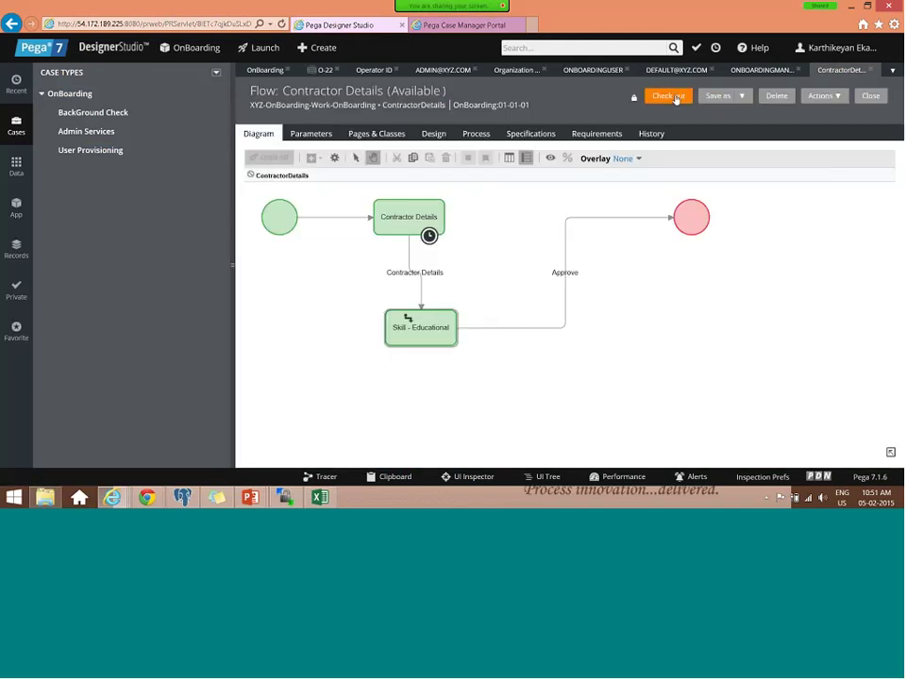
left_click(671, 99)
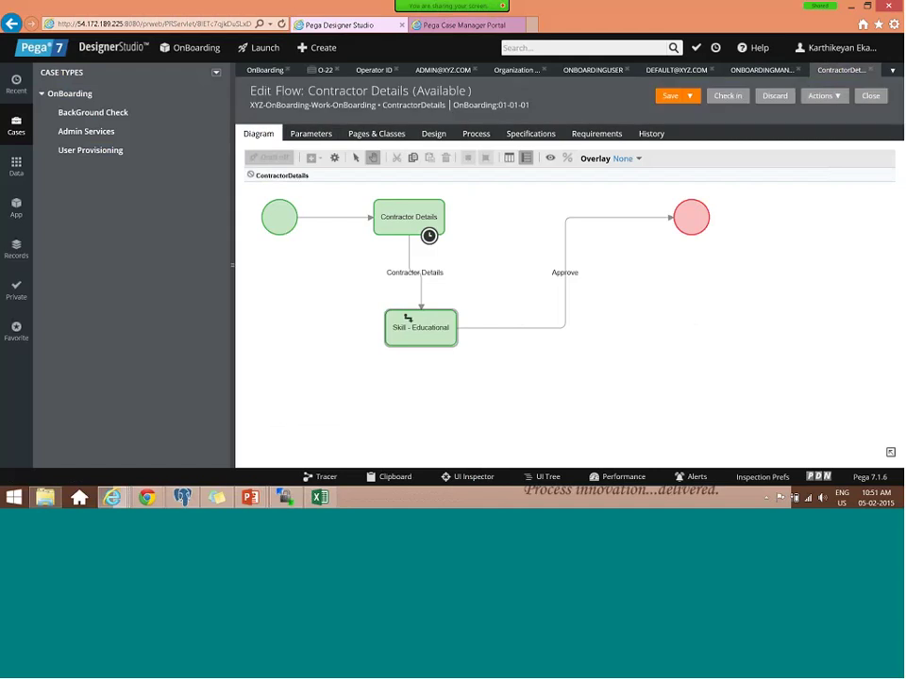
double_click(417, 333)
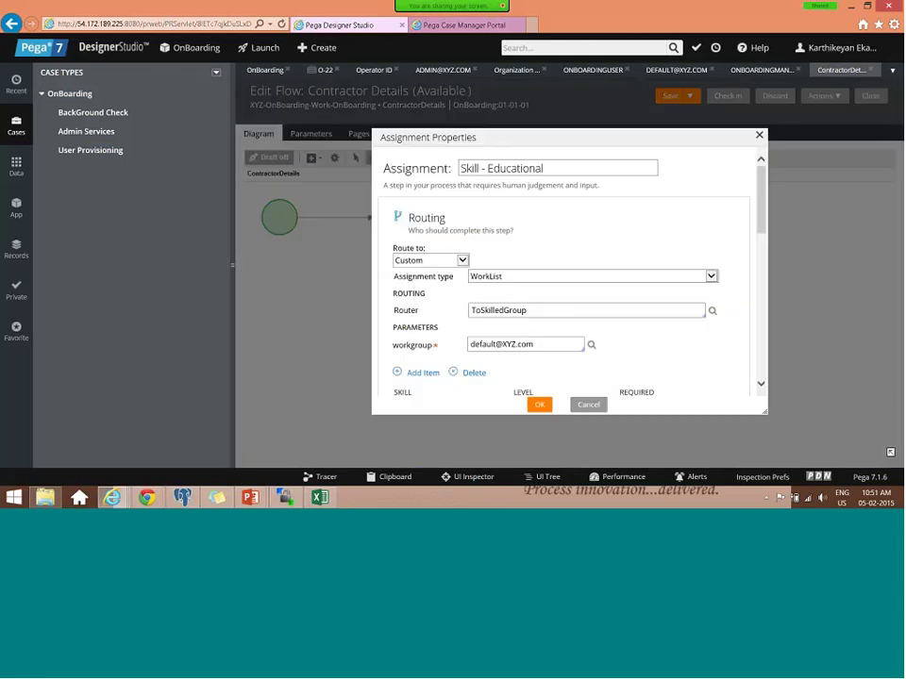
- Browse the available routers and change the assignment type to WorkBasket
left_click(535, 309)
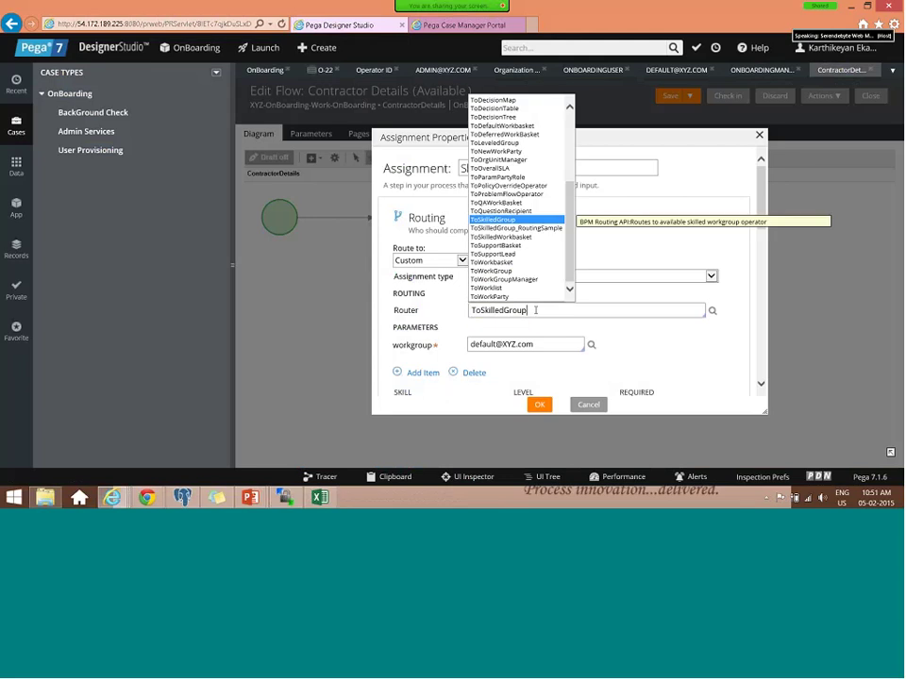
key("Down")
key("Down")
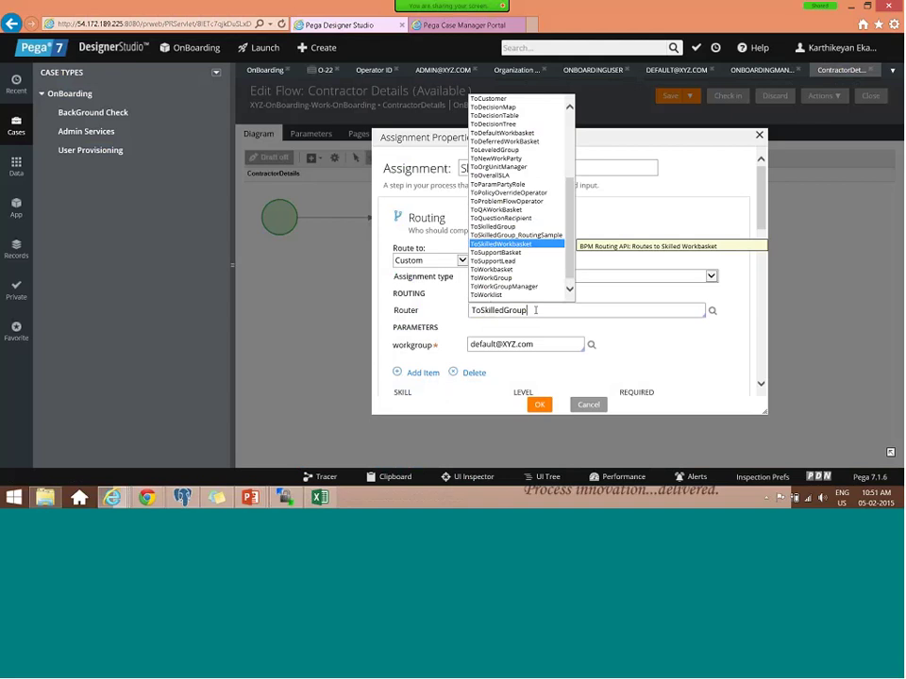
key("Up")
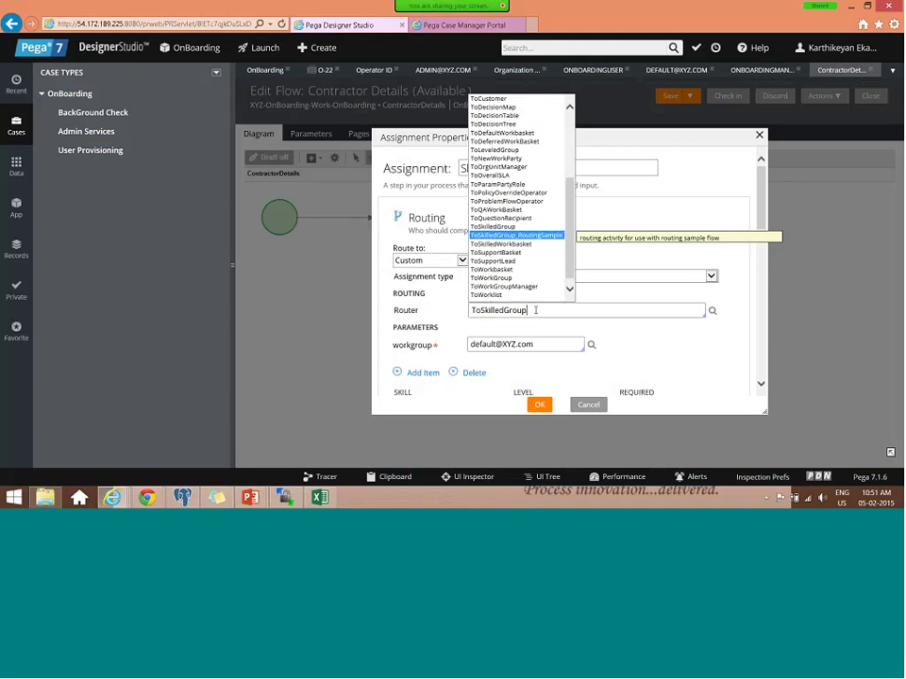
key("Down")
key("Down")
key("Down")
key("Down")
key("Down")
key("Down")
key("Down")
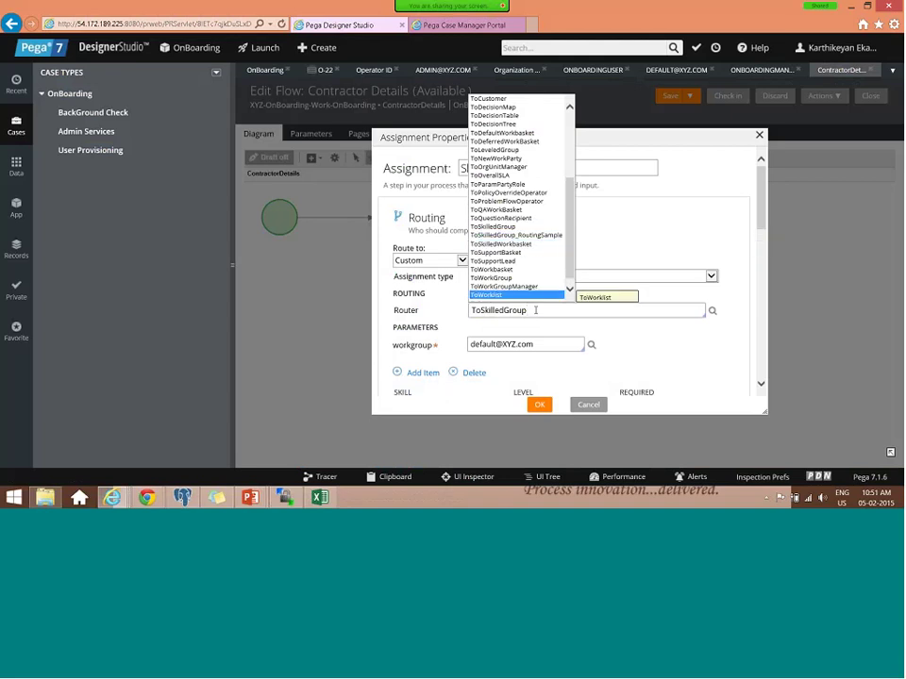
key("Down")
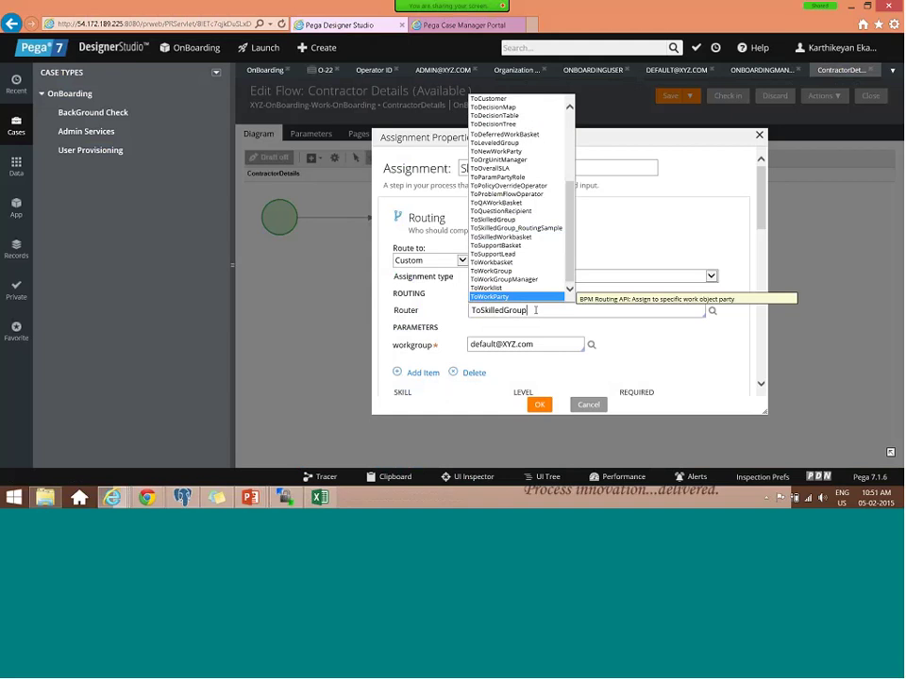
key("Up")
key("Up")
key("Up")
key("Up")
key("Return")
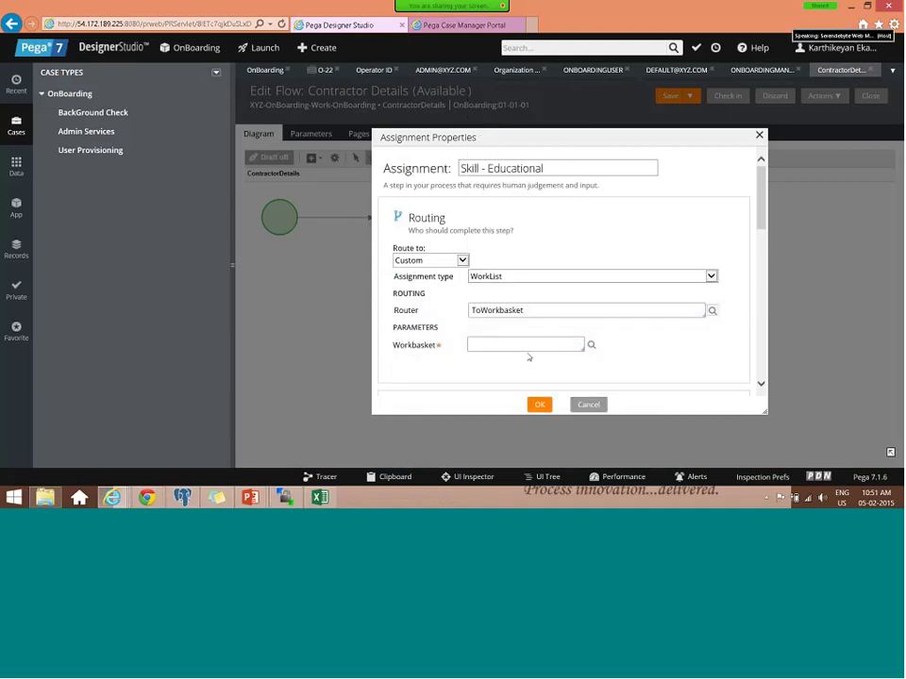
scroll(522, 243, "down", 3)
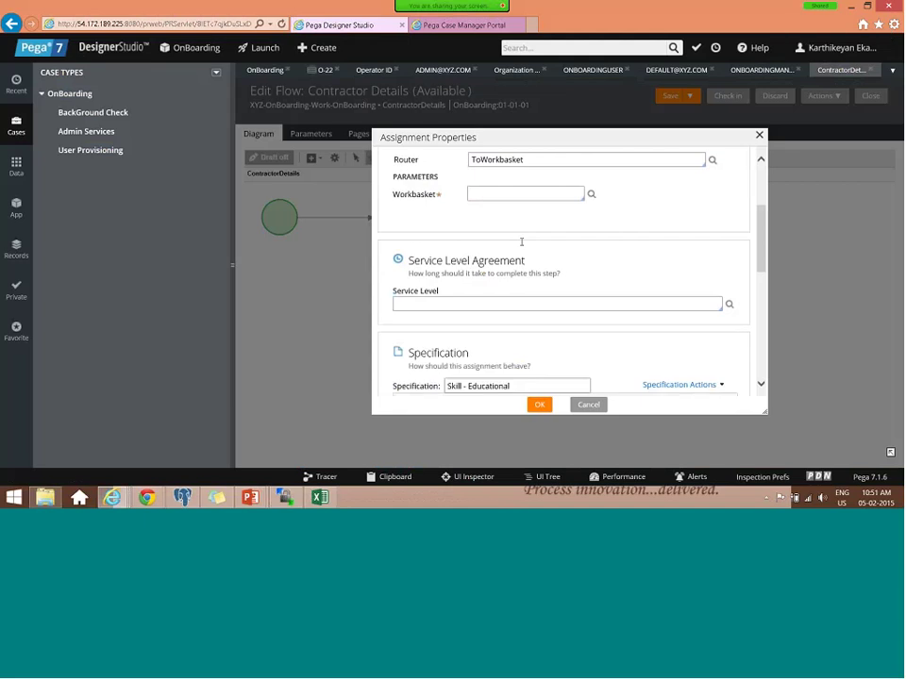
scroll(521, 243, "up", 3)
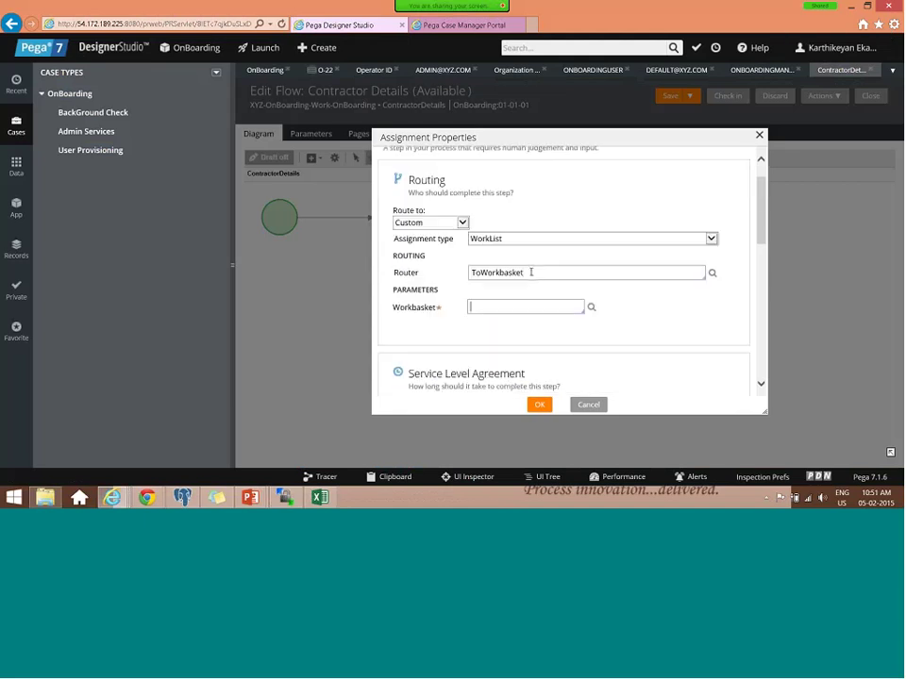
left_click(499, 239)
left_click(499, 230)
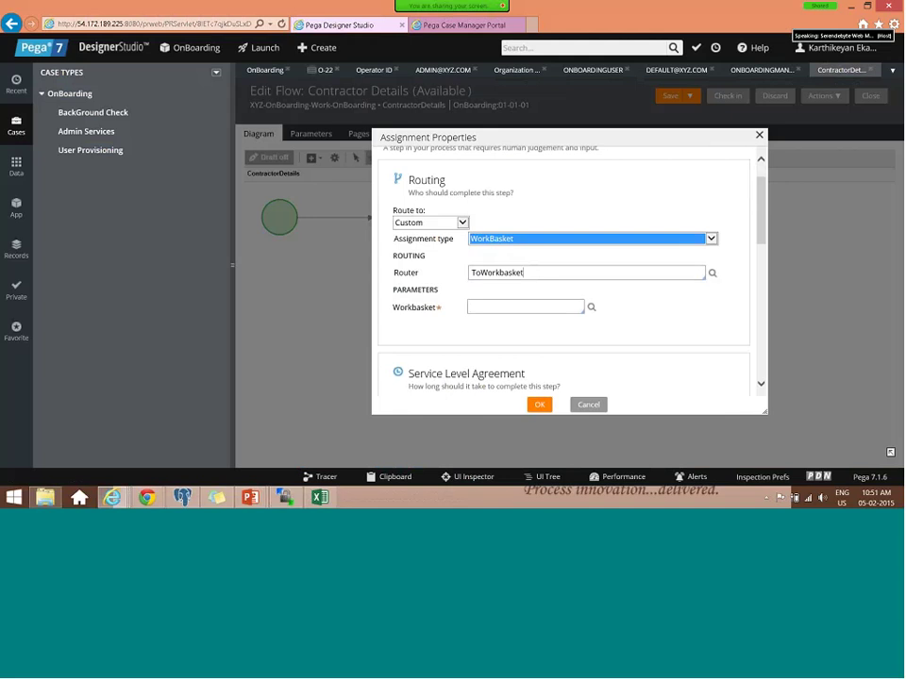
double_click(552, 273)
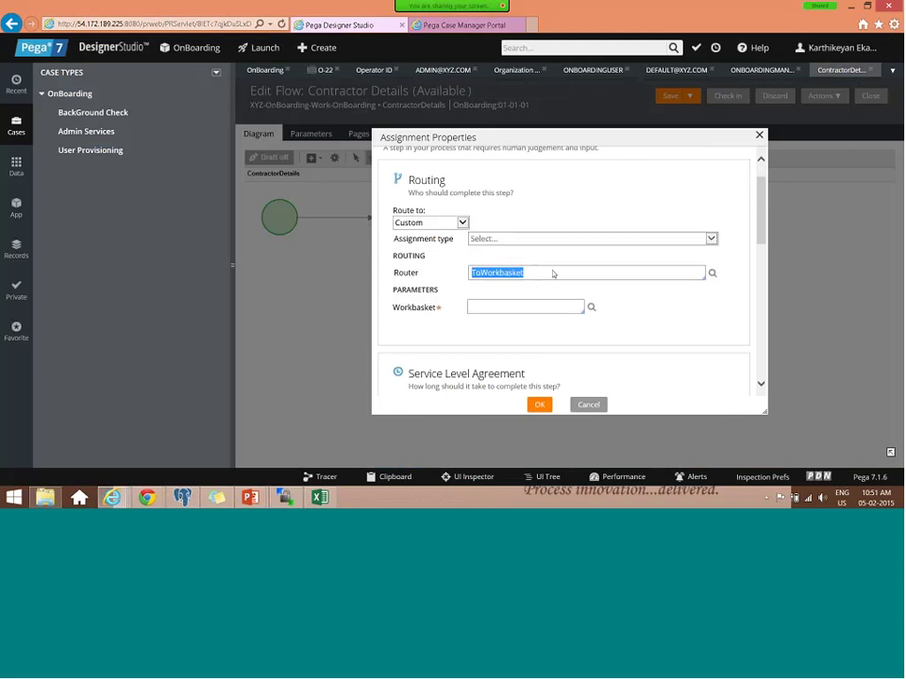
type("To")
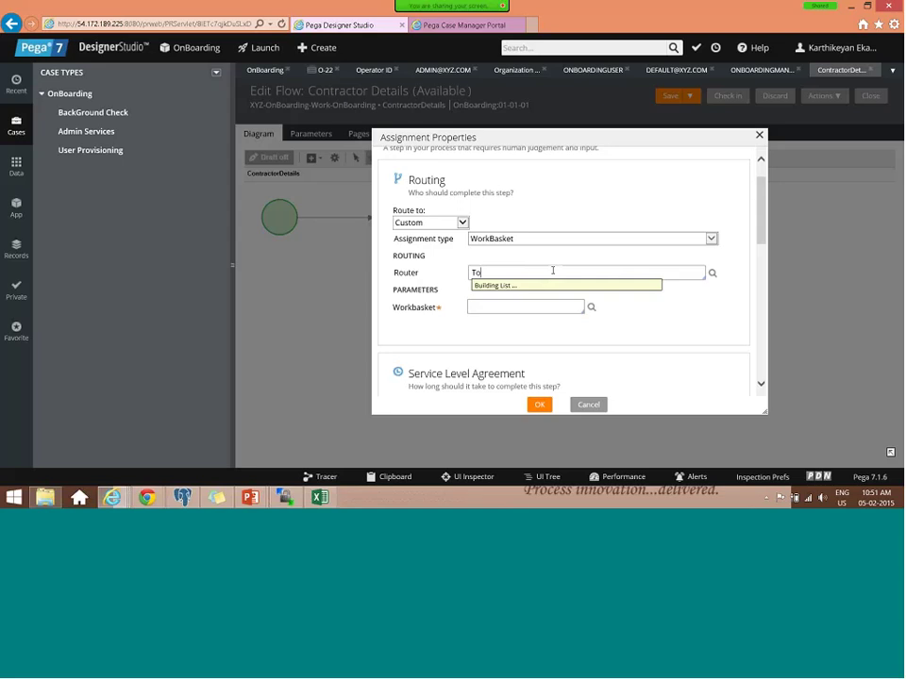
type("s")
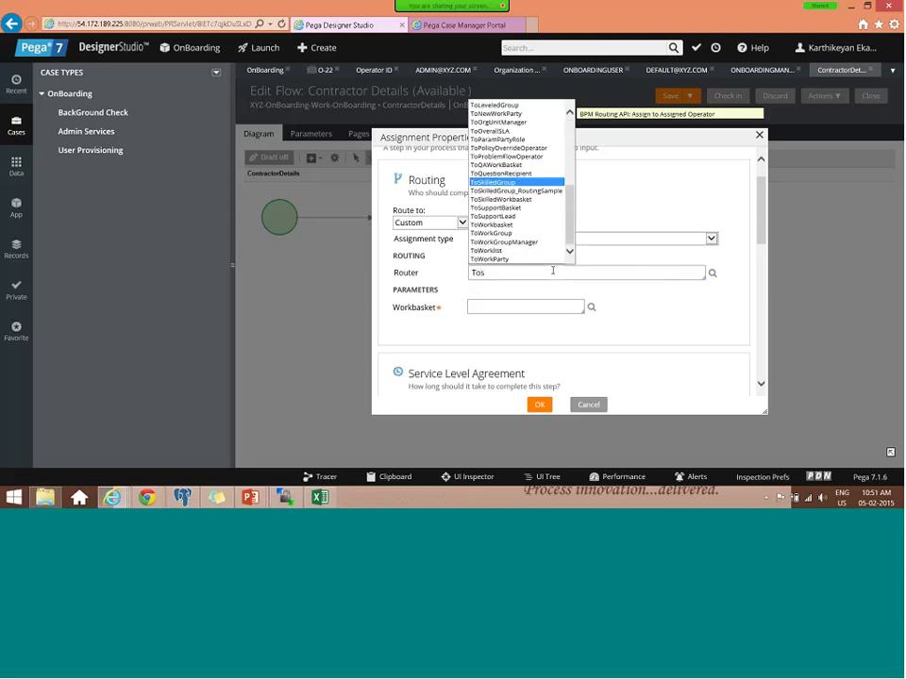
key("Return")
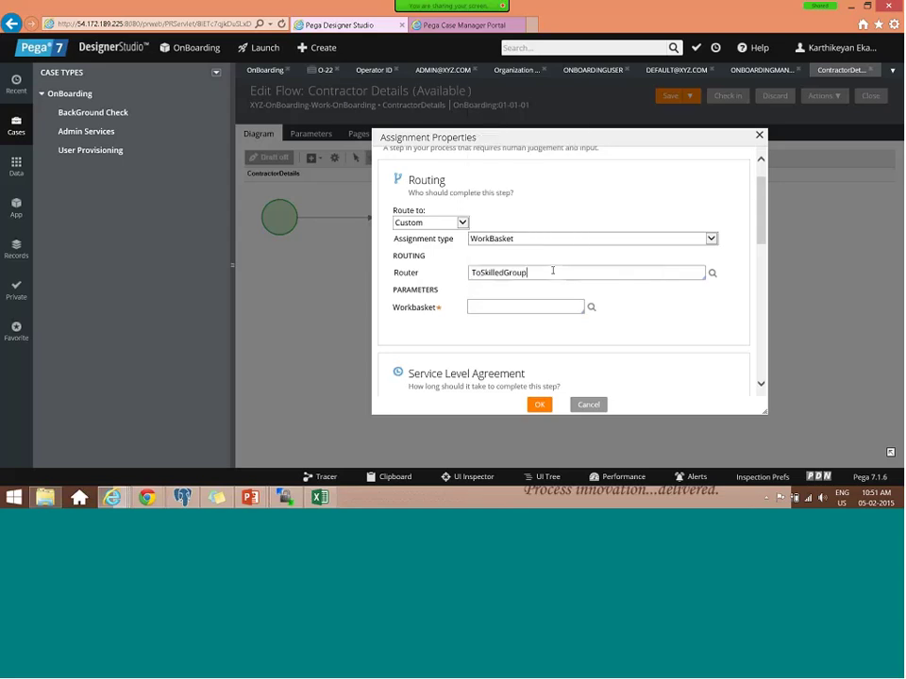
left_click(524, 308)
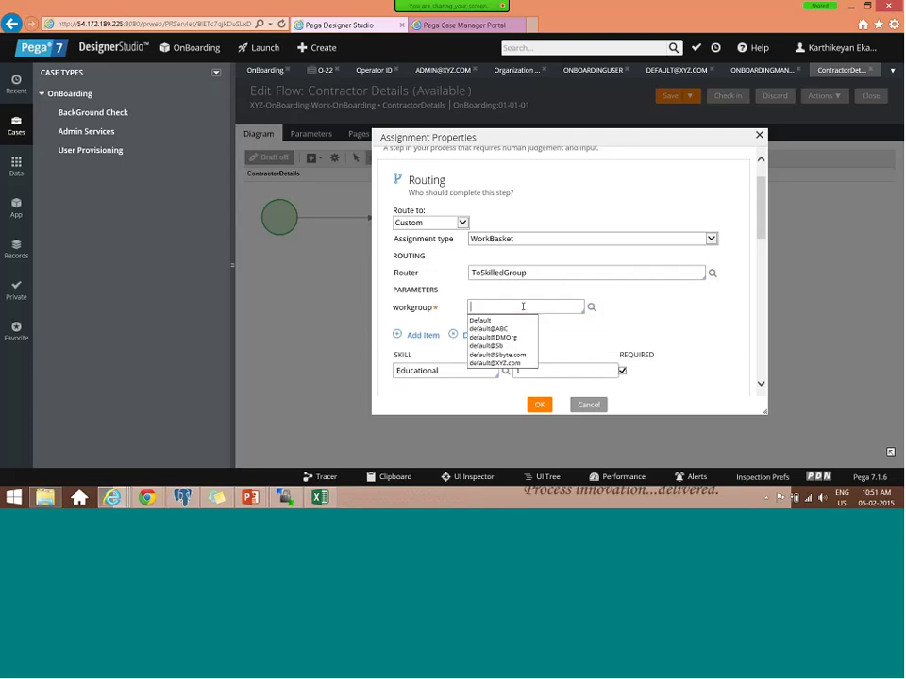
left_click(494, 363)
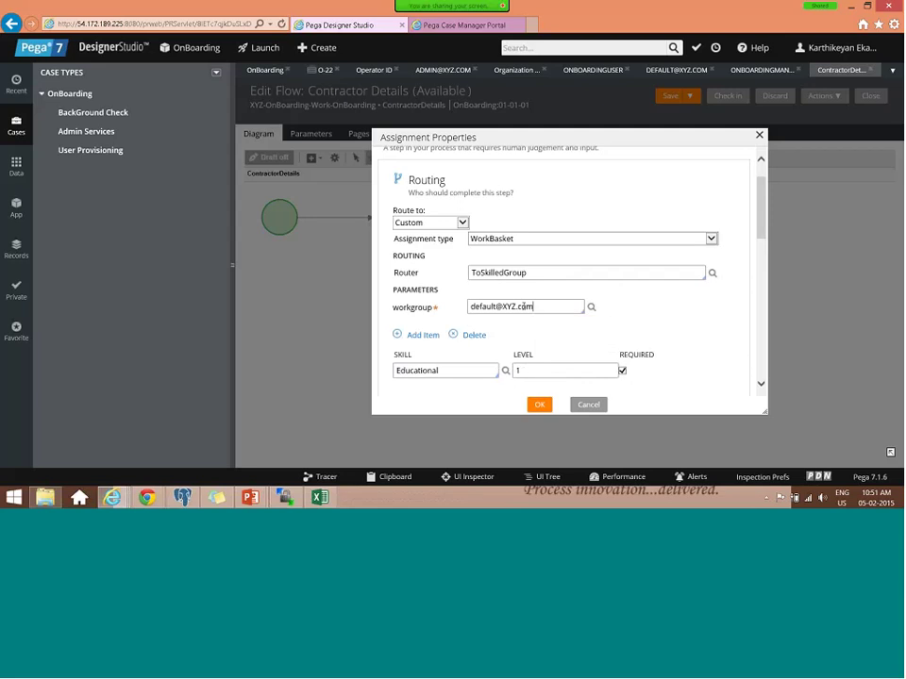
key("Return")
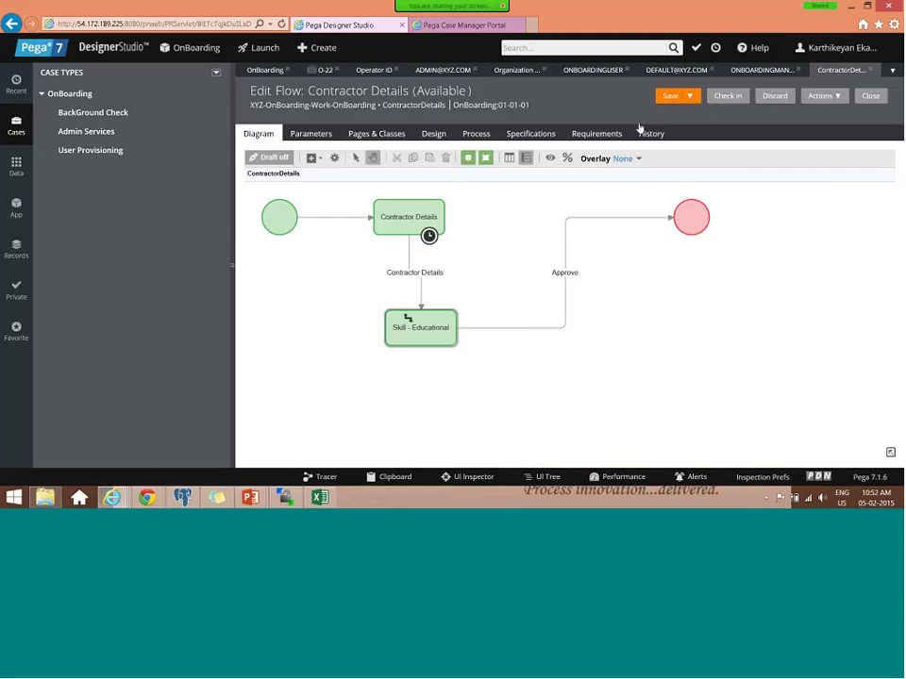
- Check in the Contractor Details flow with the comment 'Test'
left_click(729, 97)
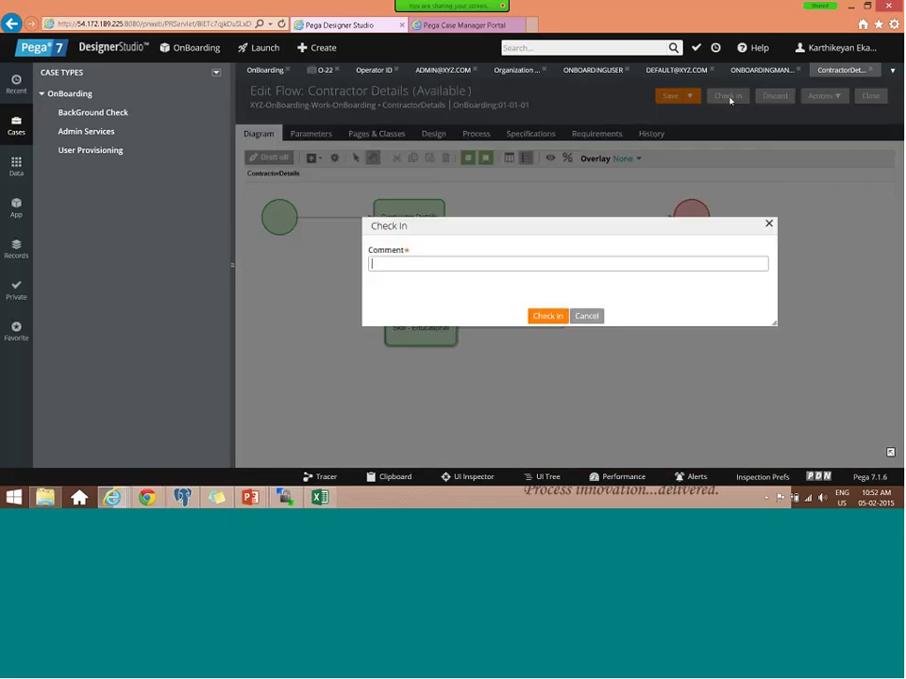
type("Test")
key("Return")
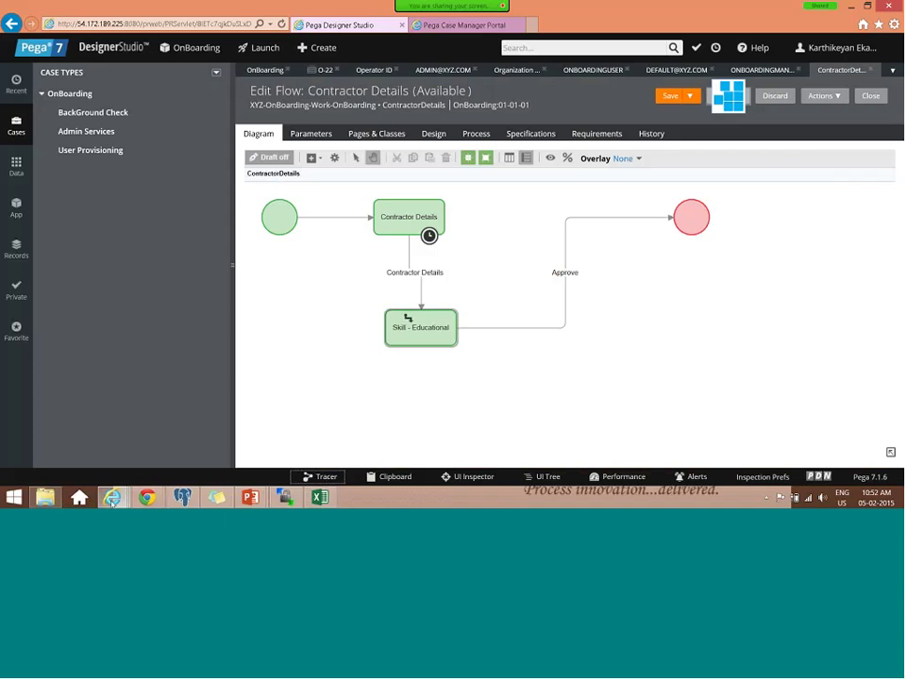
- Minimize the Tracer window and bring up the Case Manager portal showing O-23's history
mouse_move(112, 498)
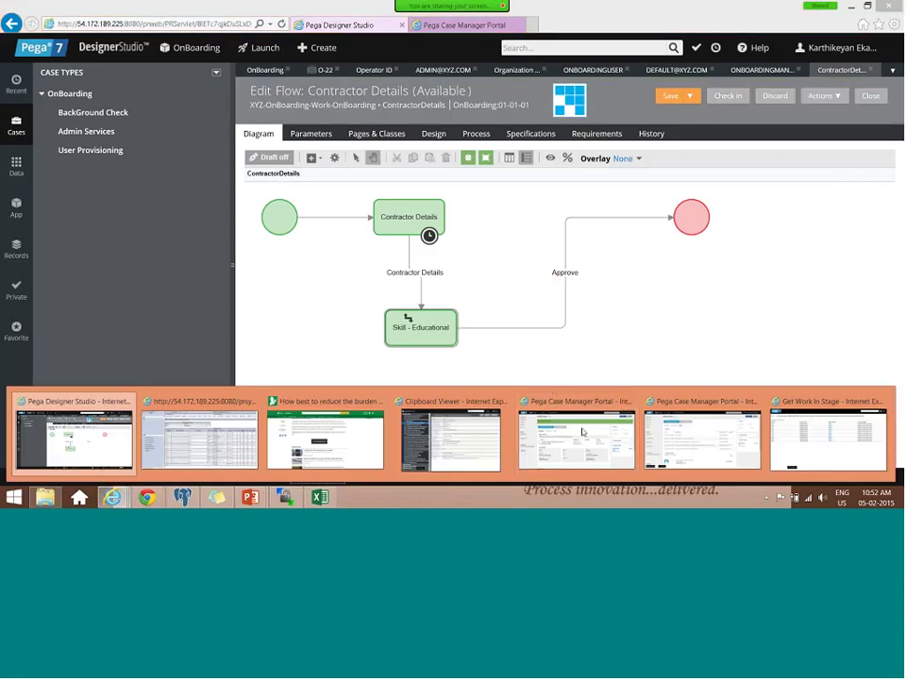
left_click(555, 436)
mouse_move(112, 497)
left_click(68, 440)
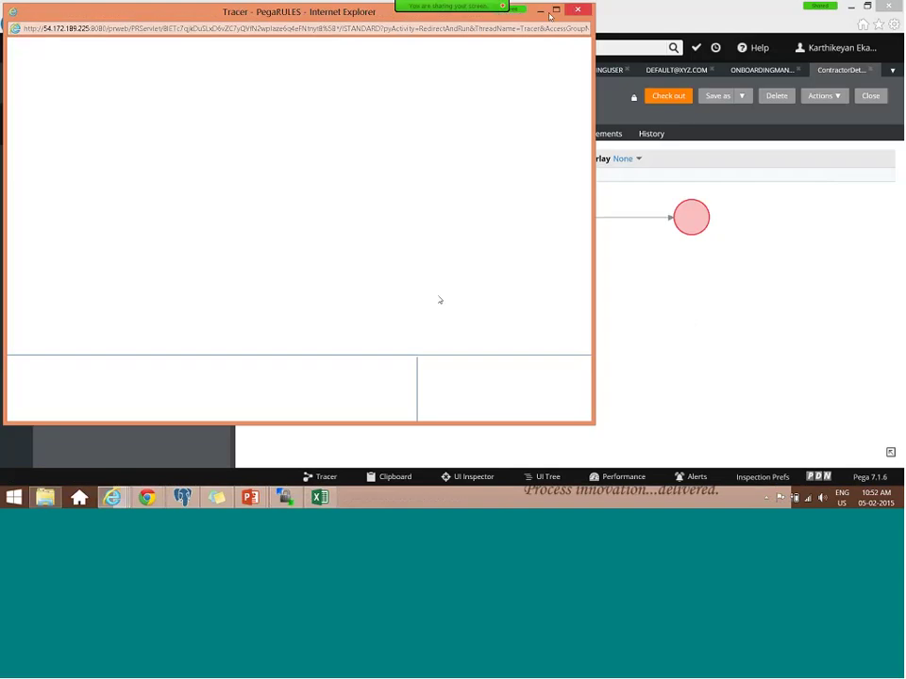
left_click(541, 12)
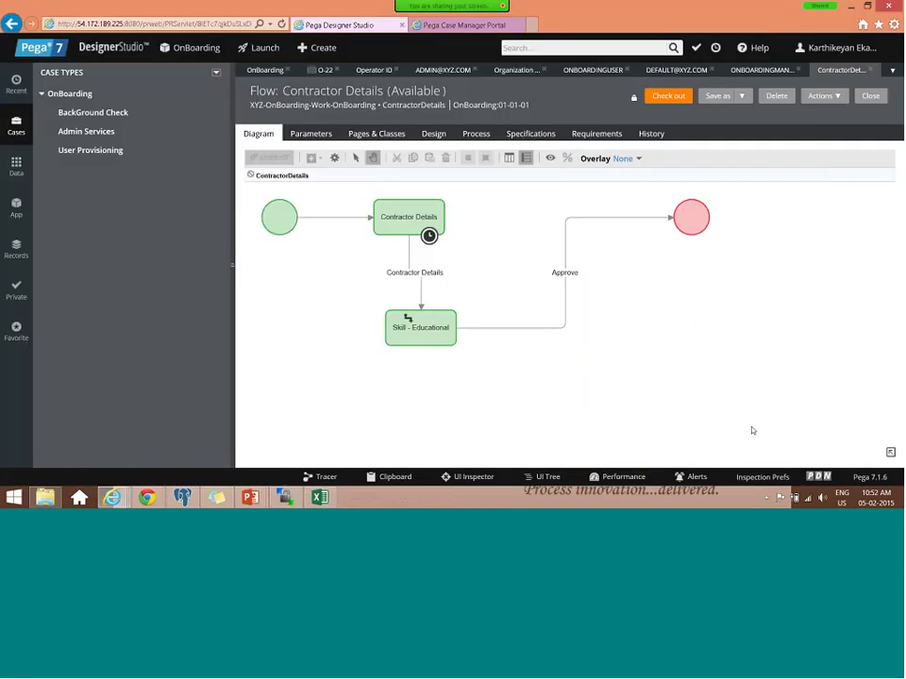
mouse_move(113, 497)
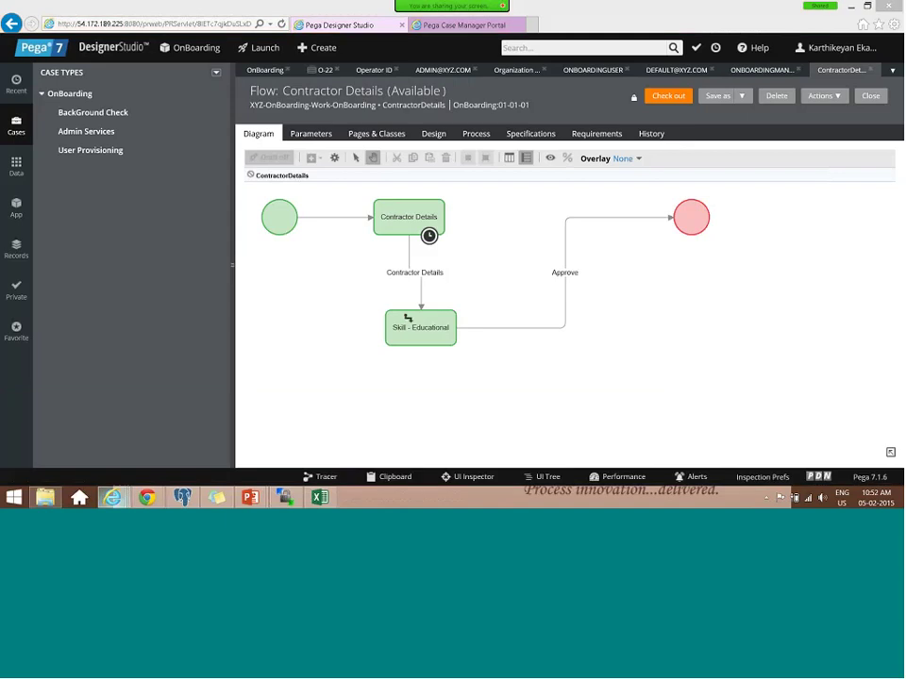
left_click(463, 24)
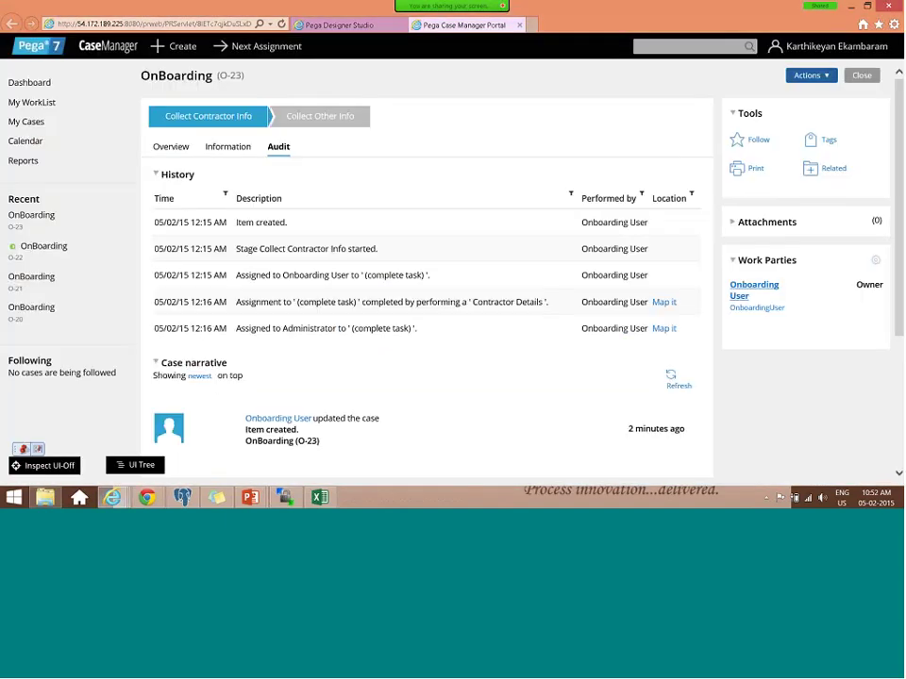
- In the Case Manager portal, create a new Onboarding case
key("alt+Tab")
mouse_move(112, 497)
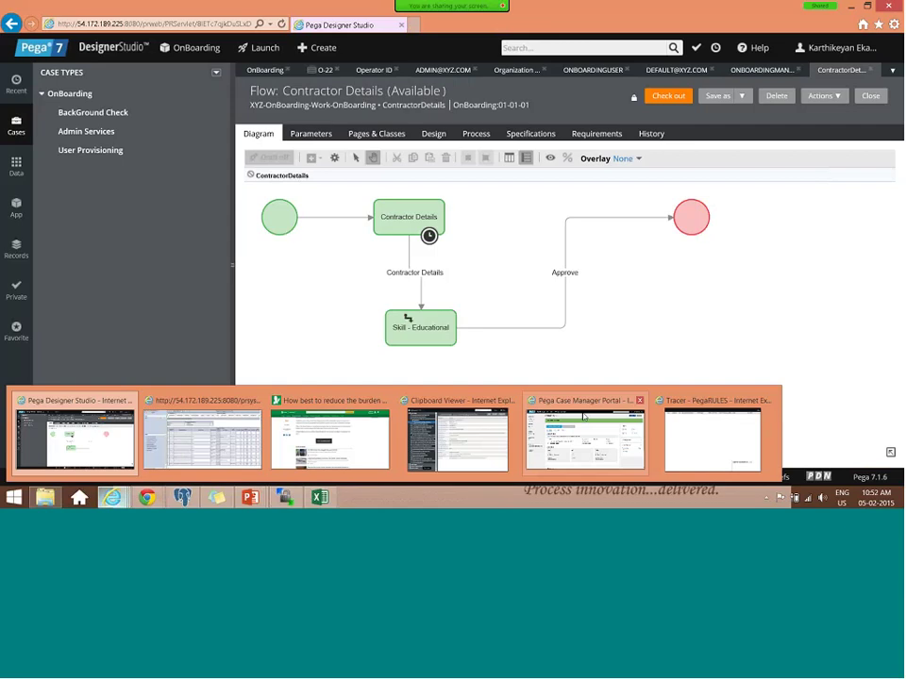
left_click(583, 417)
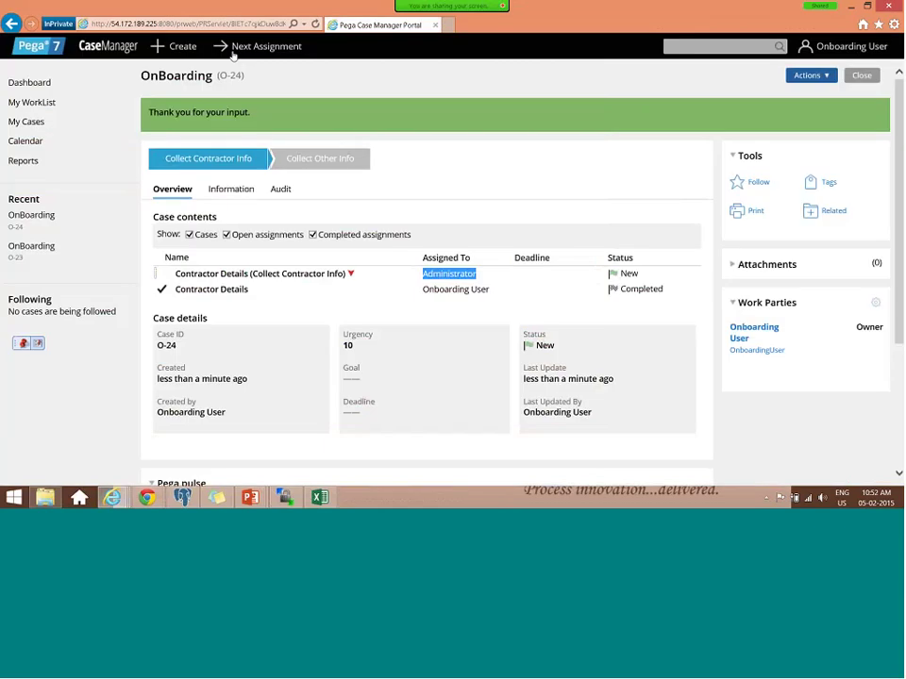
left_click(178, 46)
left_click(203, 67)
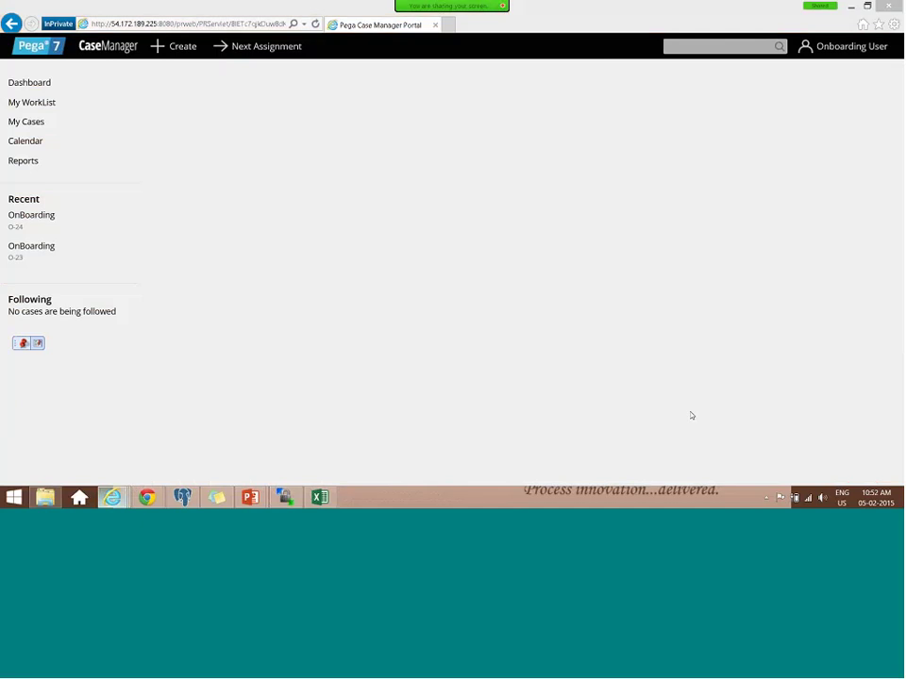
- Clear the Tracer's existing trace rows, maximize its window, then close it
key("alt+Tab")
left_click(400, 49)
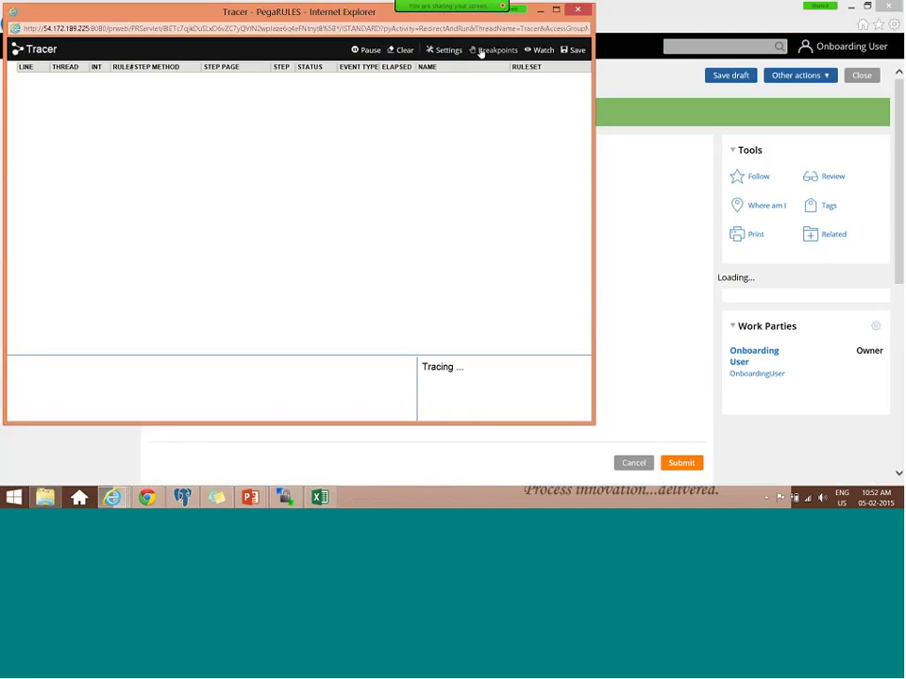
left_click(557, 9)
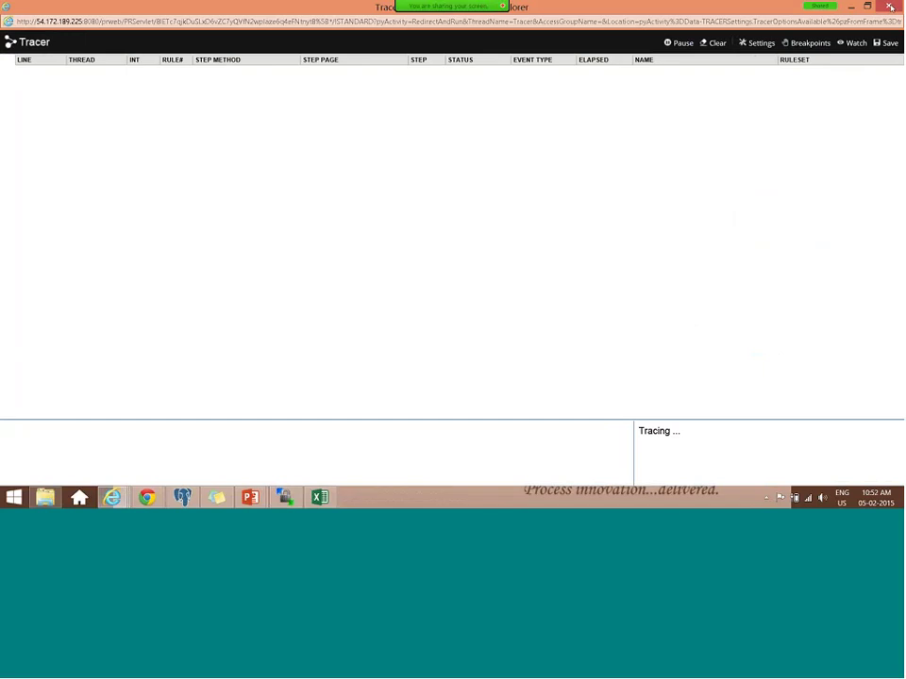
left_click(890, 6)
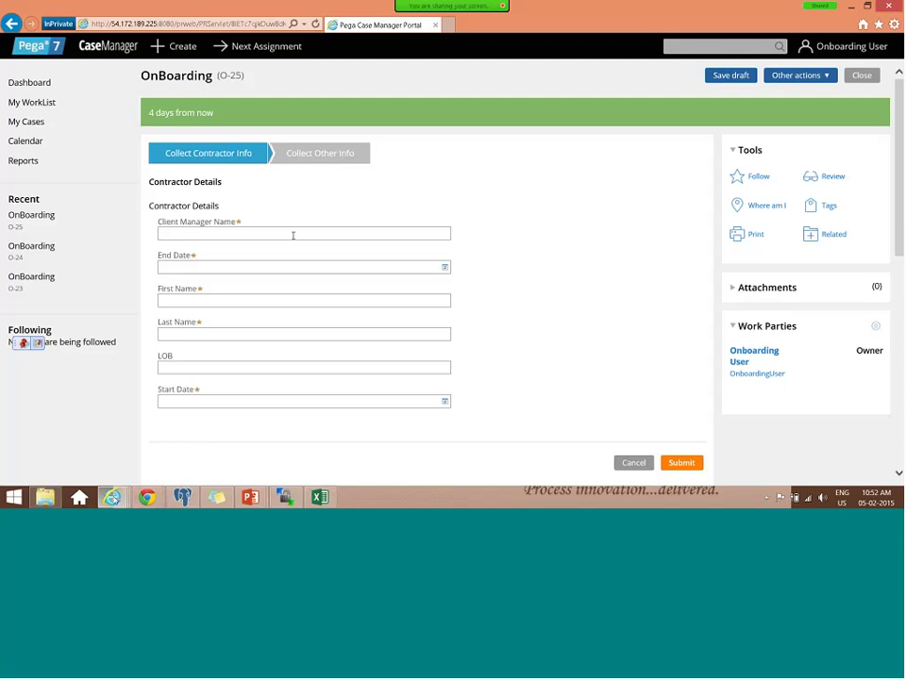
- Submit the blank O-25 form, then load the saved Pega server in a private window and close it
key("Tab")
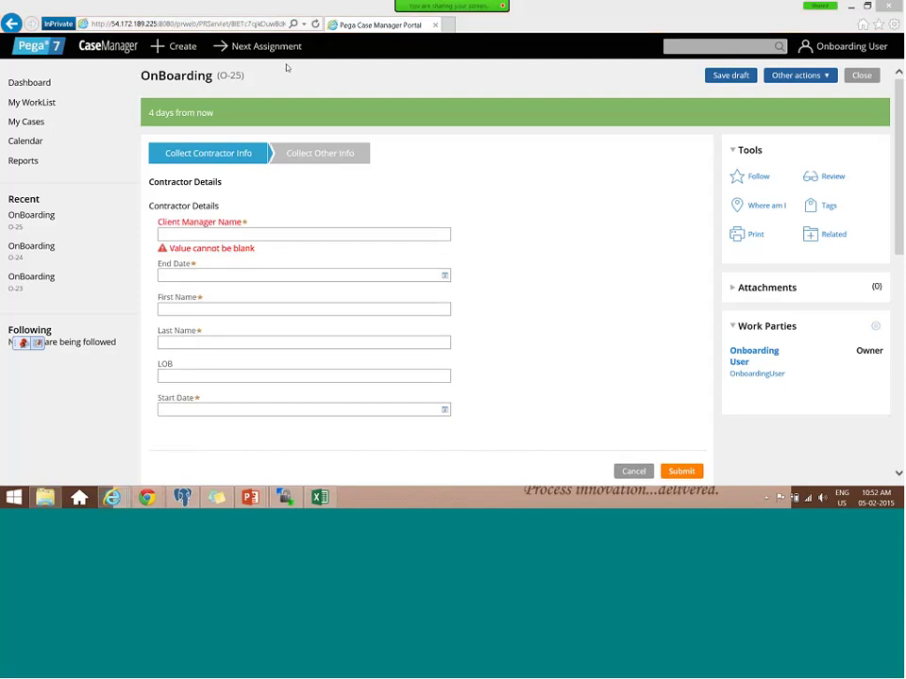
key("ctrl+shift+p")
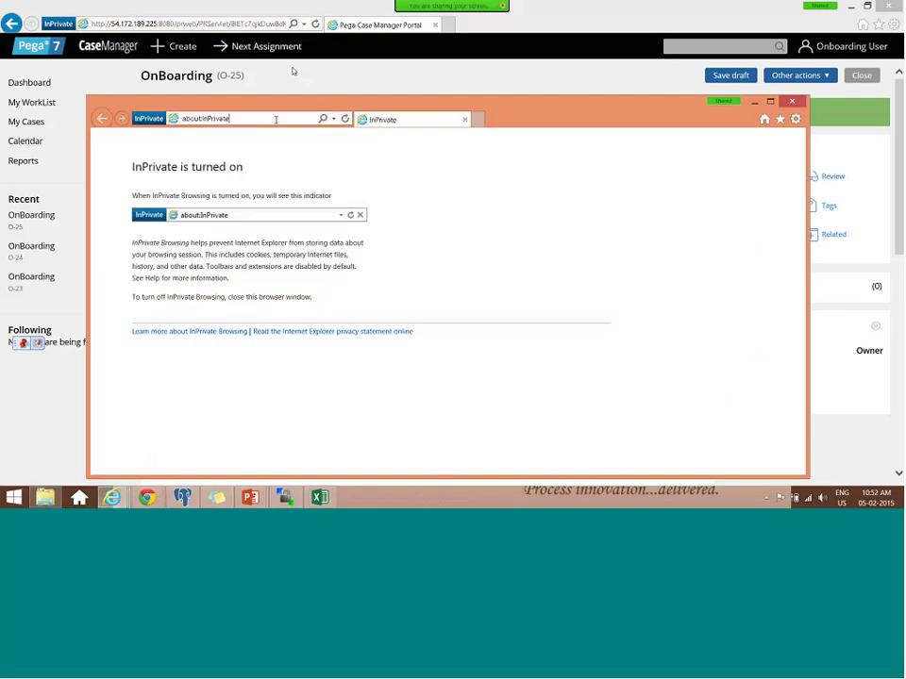
left_click(779, 118)
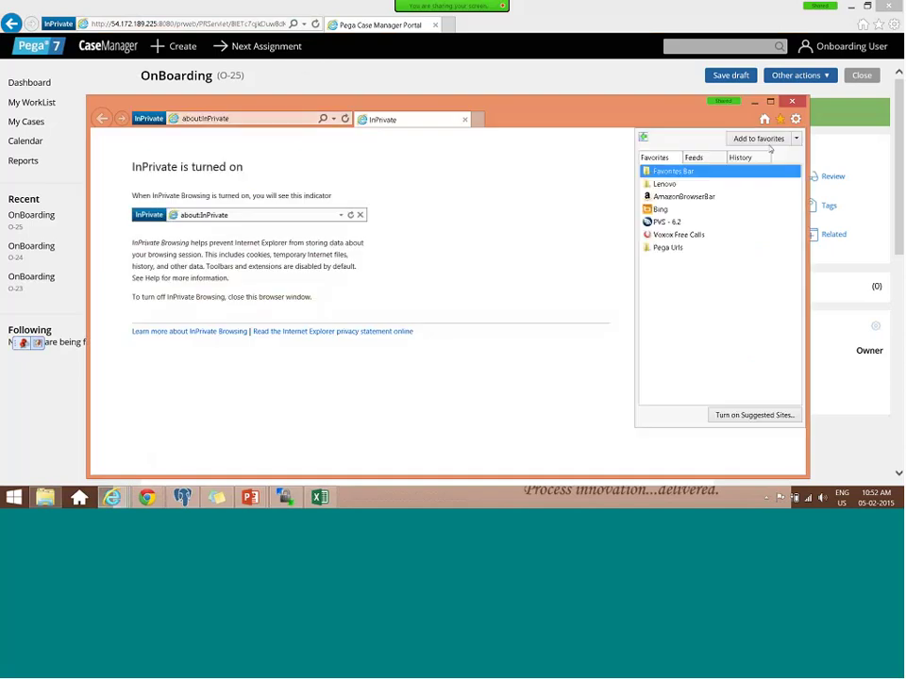
left_click(667, 222)
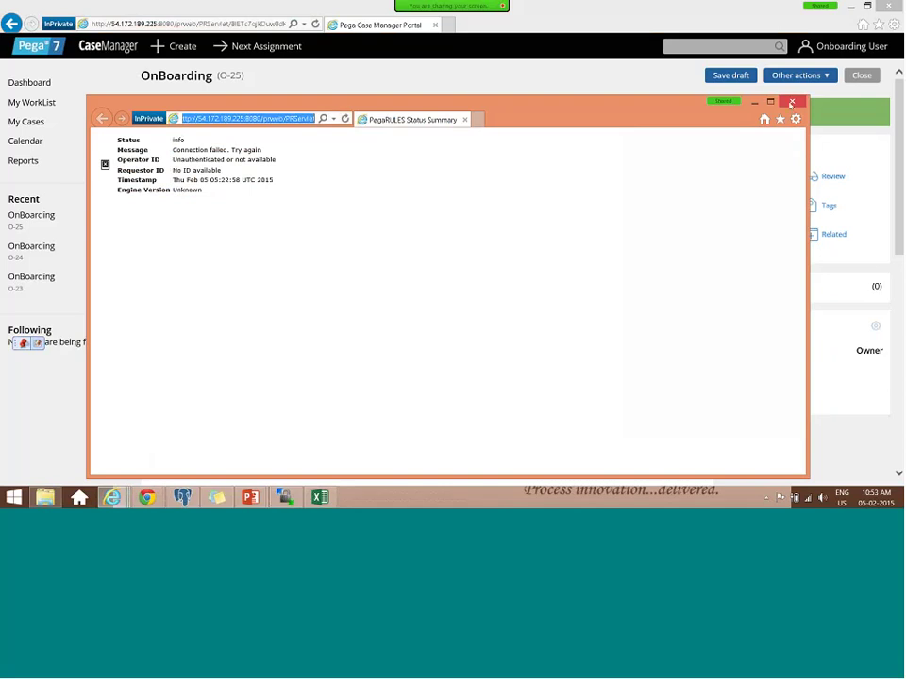
key("alt+F4")
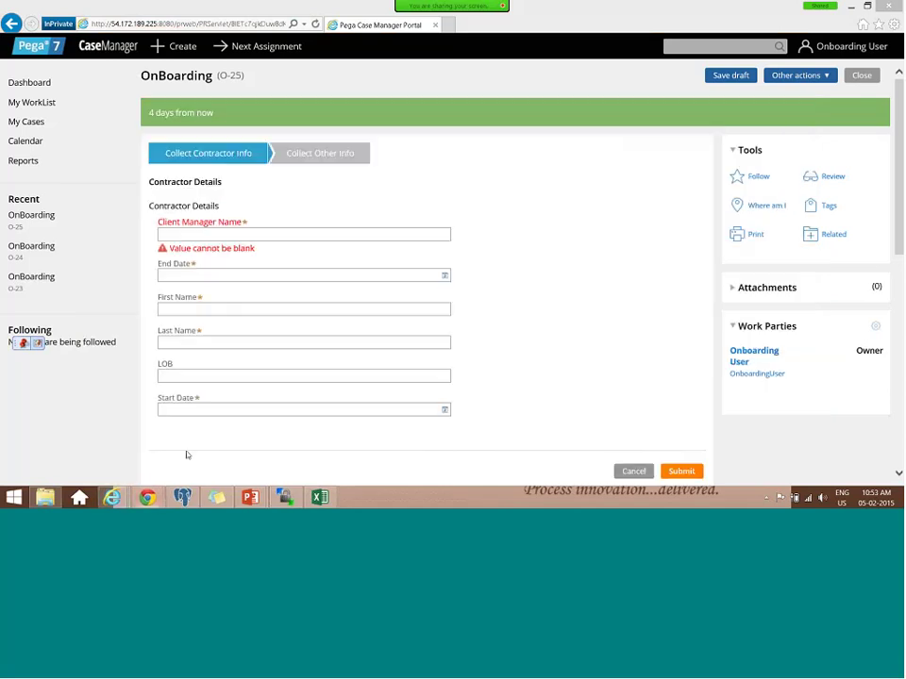
- Load 54.172.155.228:8080/prweb/PRServlet in a new Chrome incognito tab, then return to the form window
key("alt+Tab")
left_click(212, 6)
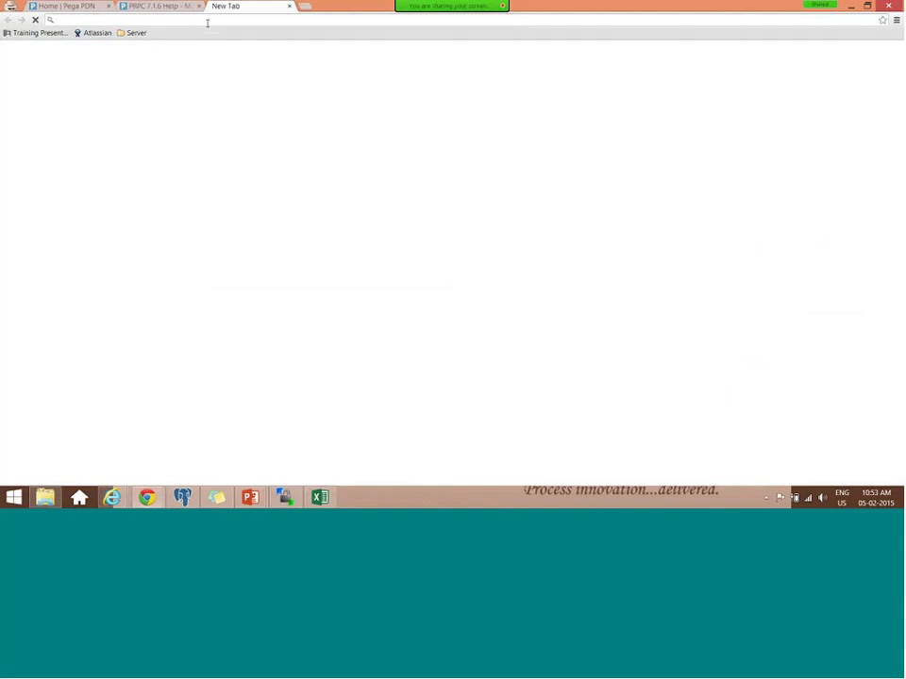
type("54")
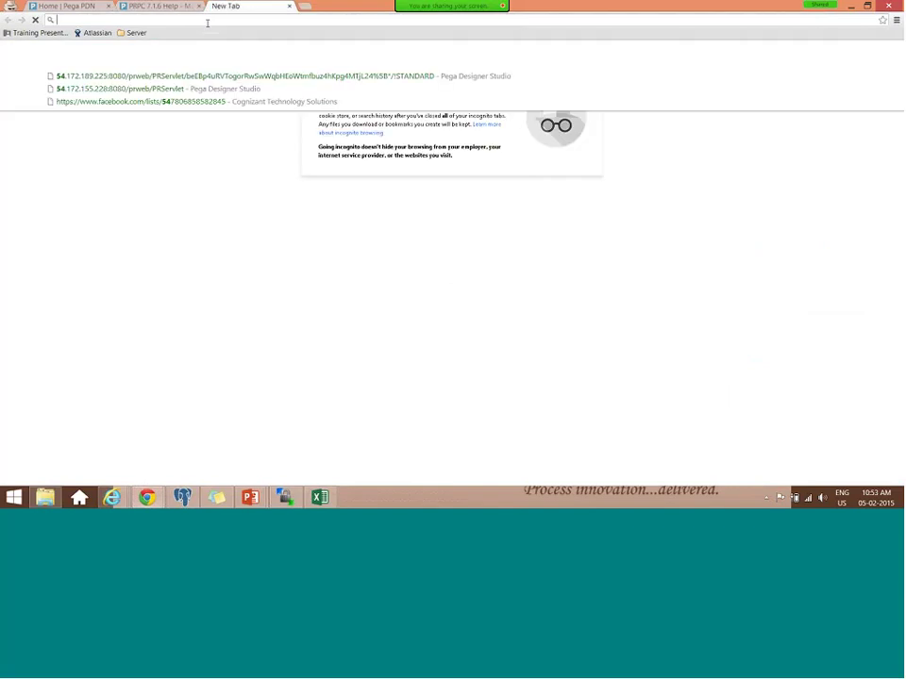
left_click(147, 89)
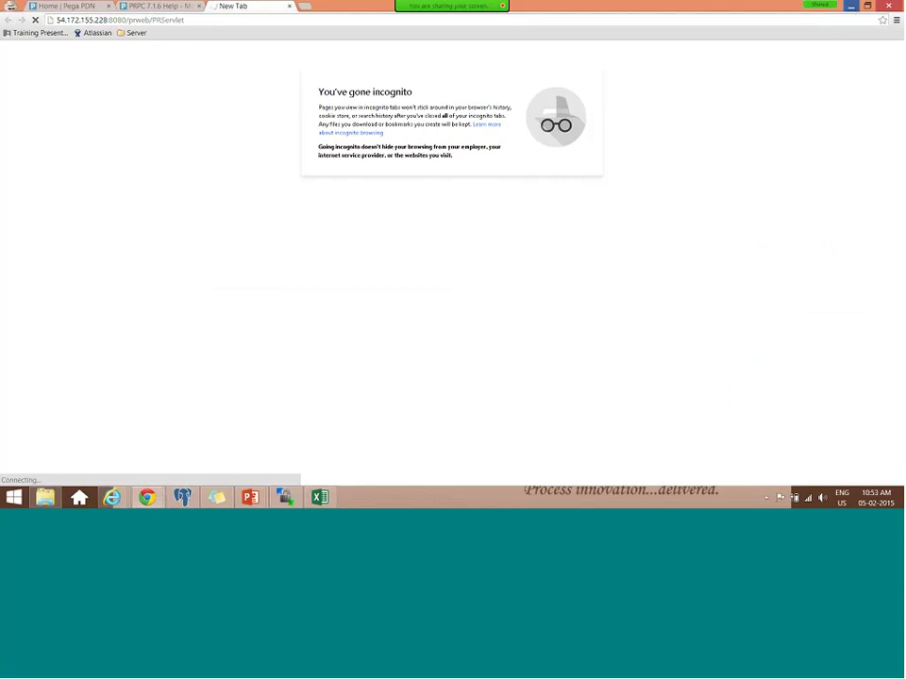
left_click(851, 6)
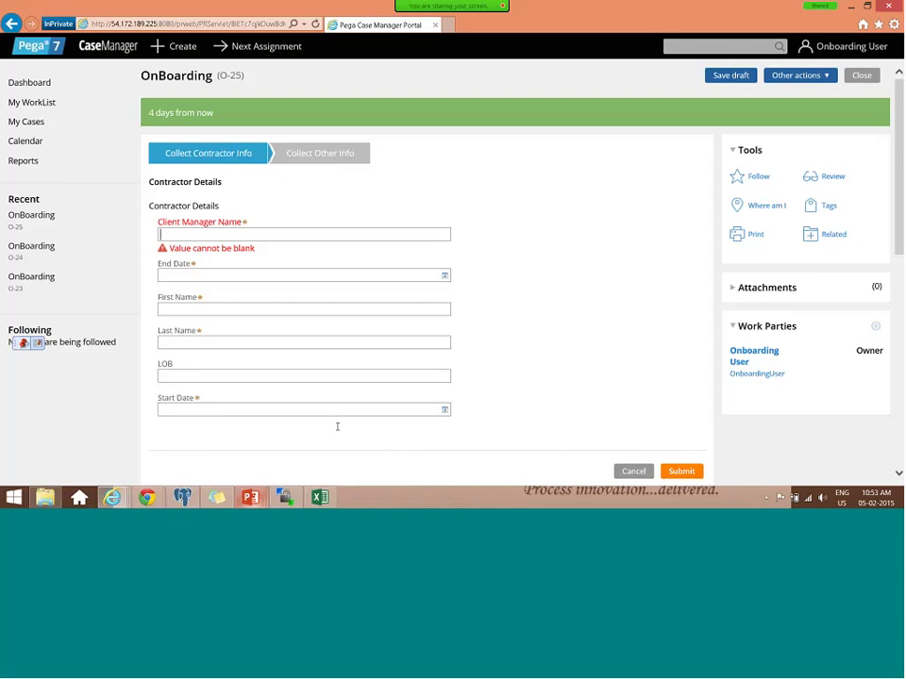
- Advance the routing slides to slide 11 on ToSkilledGroup and ToLeveledGroup, then show the desktop
key("alt+Tab")
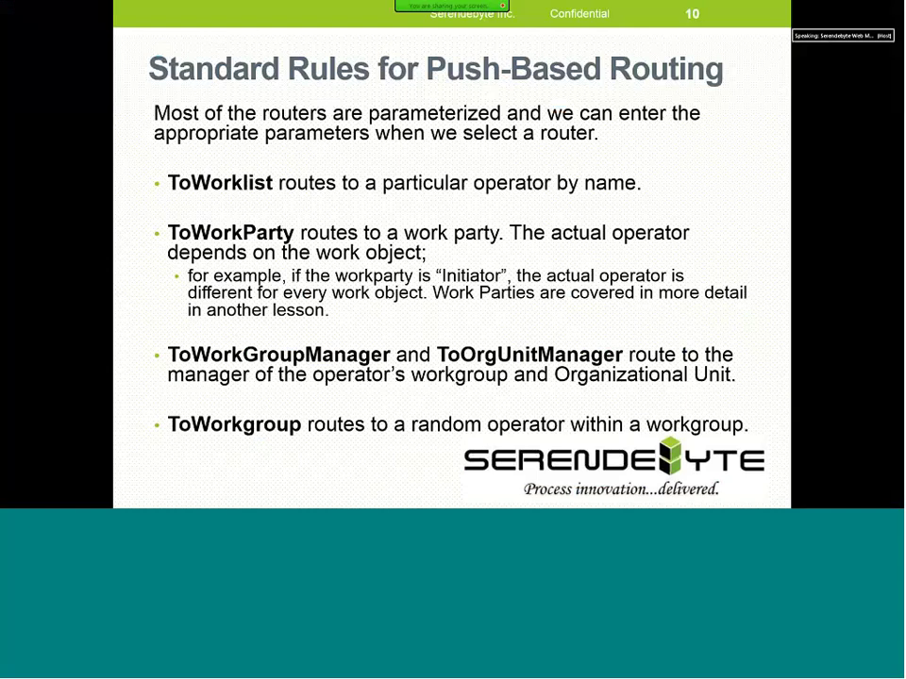
key("Right")
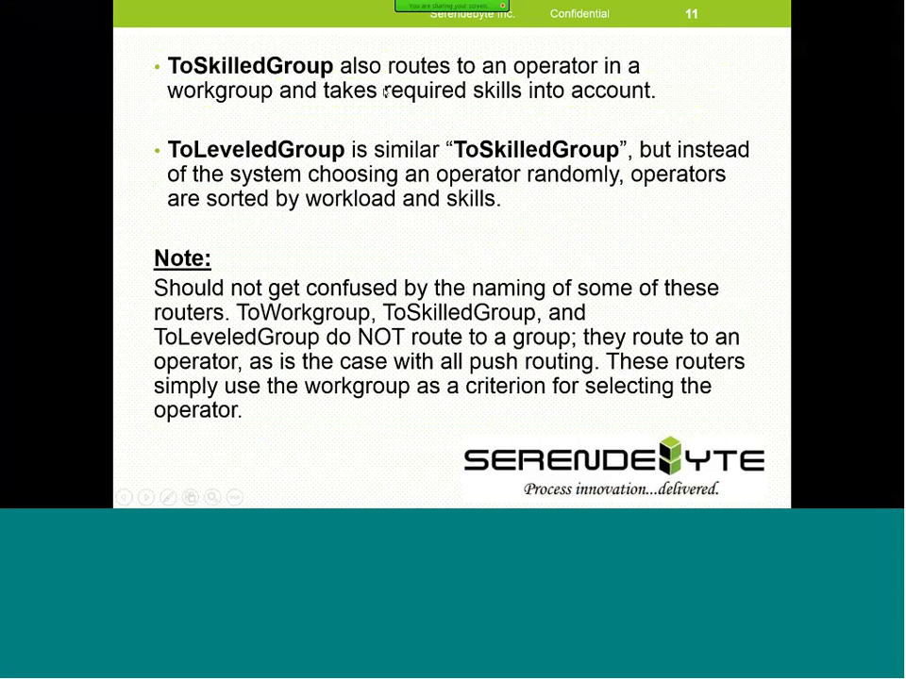
key("super+d")
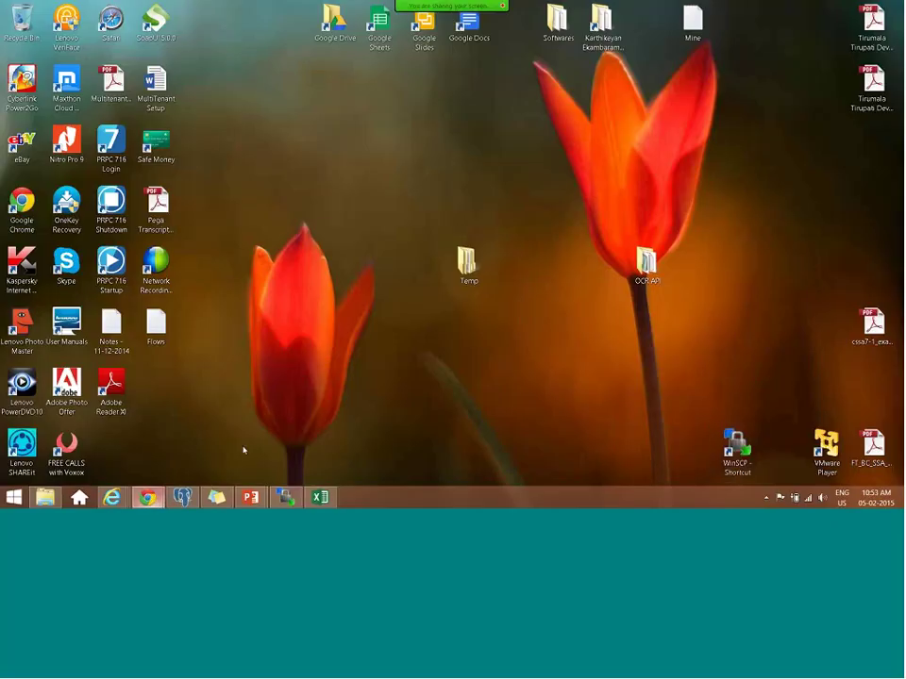
- Reopen the Requestor Management page, then close the expired PRPC session tab and the article window
left_click(147, 498)
left_click(232, 21)
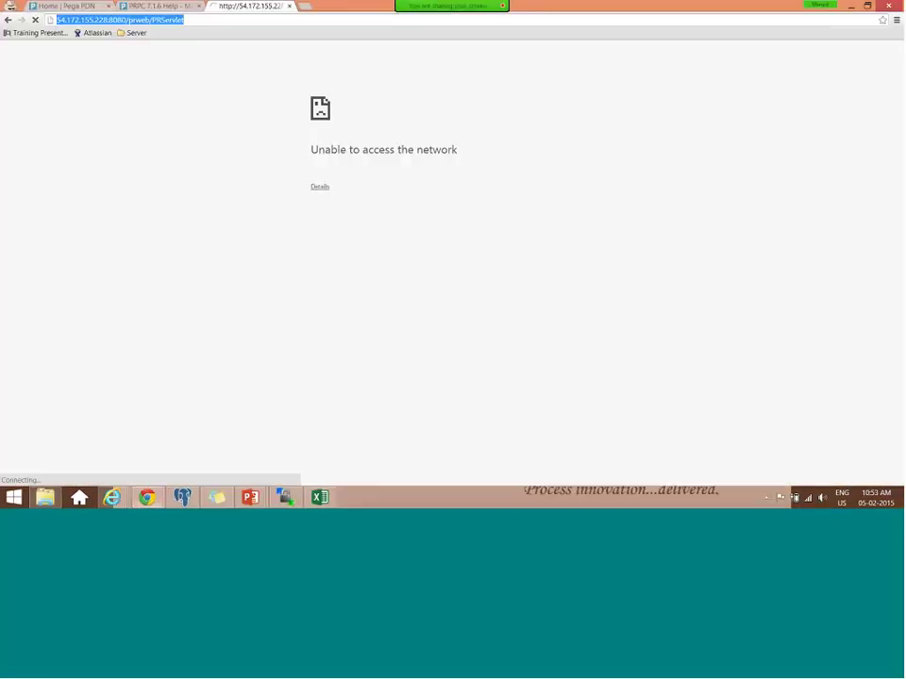
left_click(111, 497)
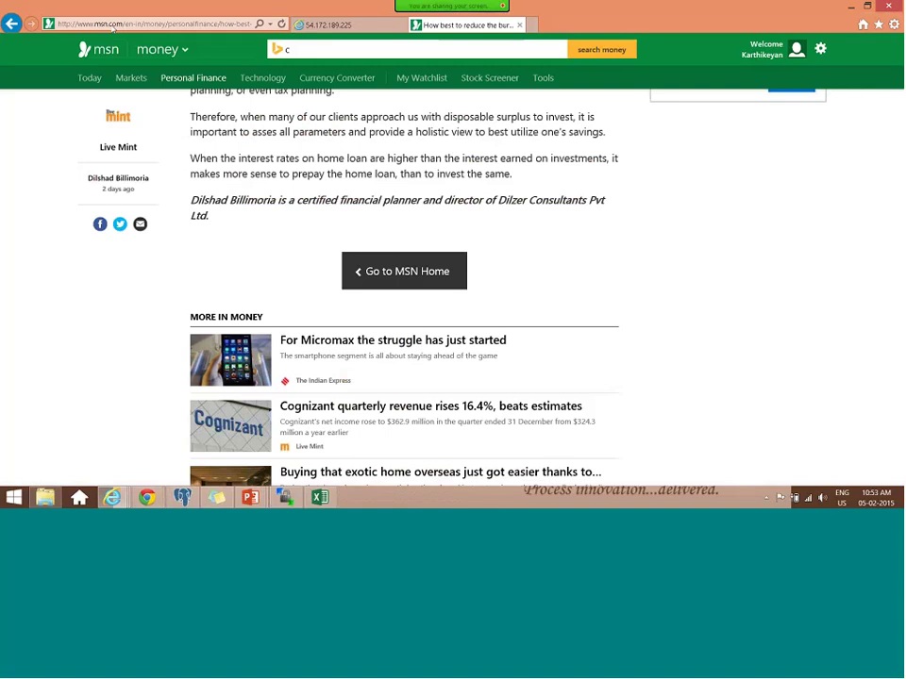
key("ctrl+Tab")
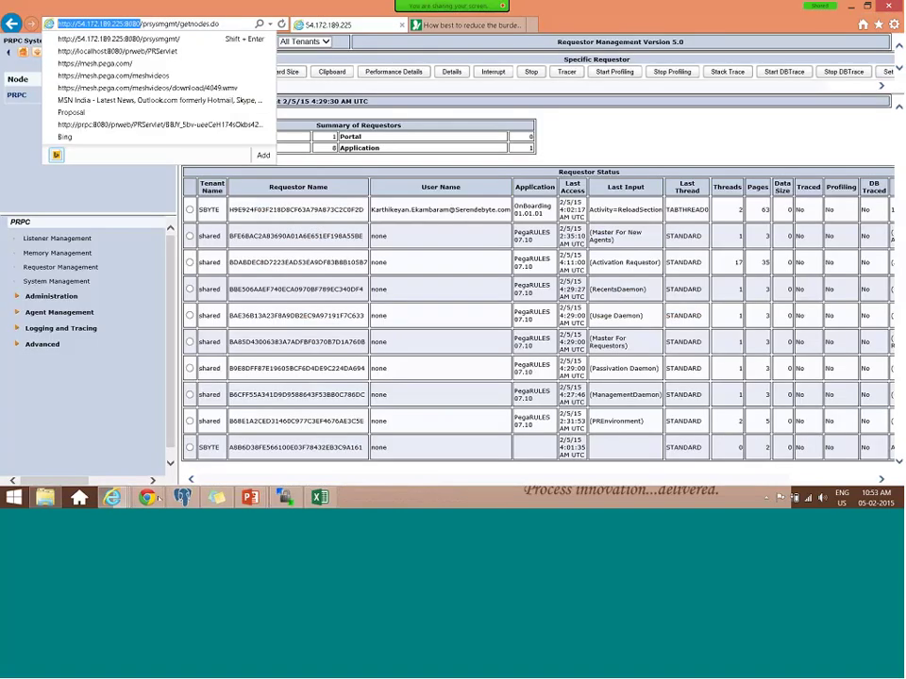
key("Escape")
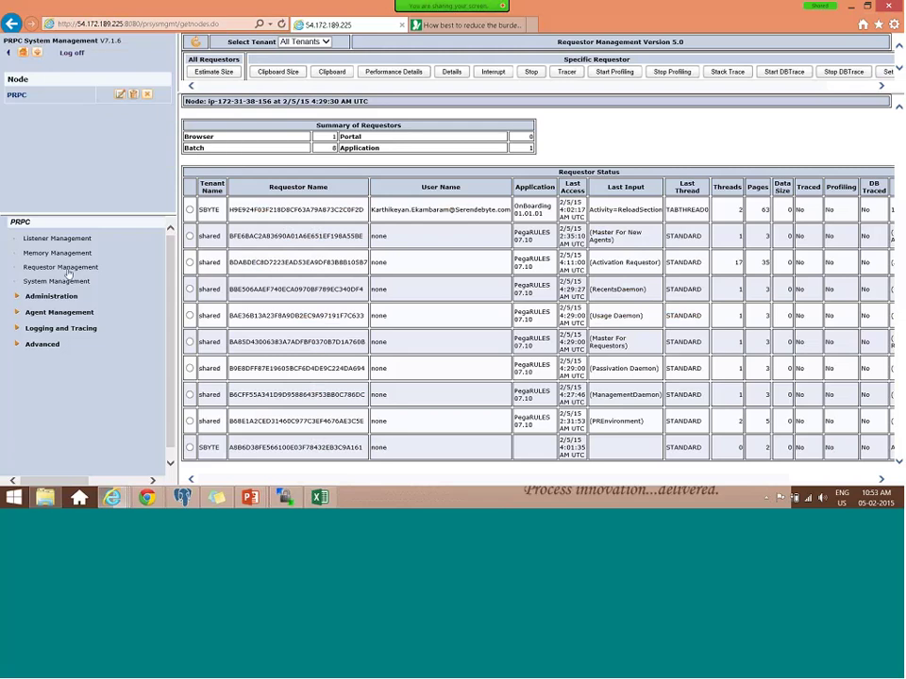
left_click(64, 268)
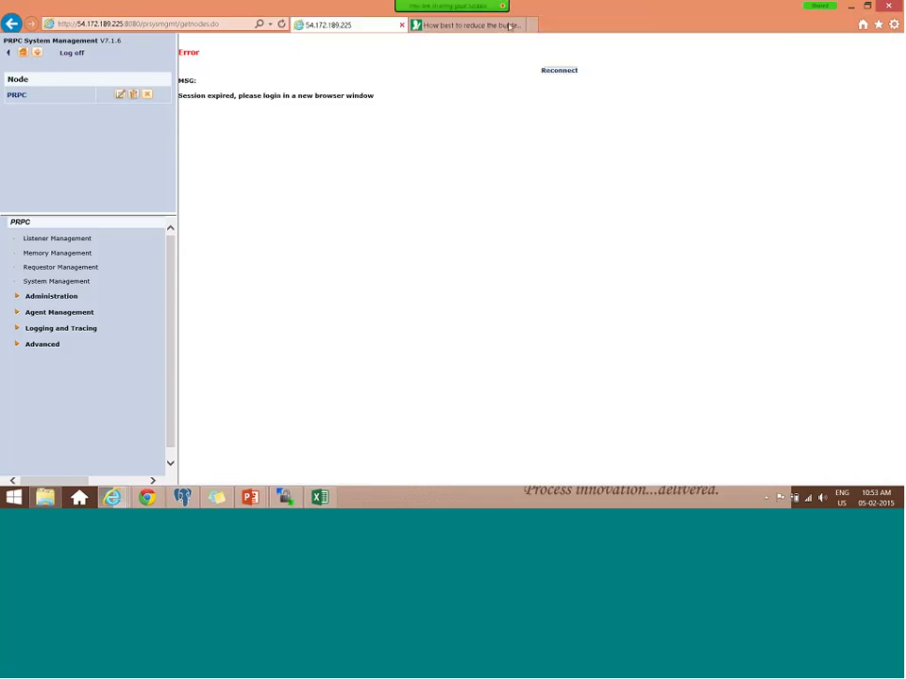
key("ctrl+w")
left_click(124, 500)
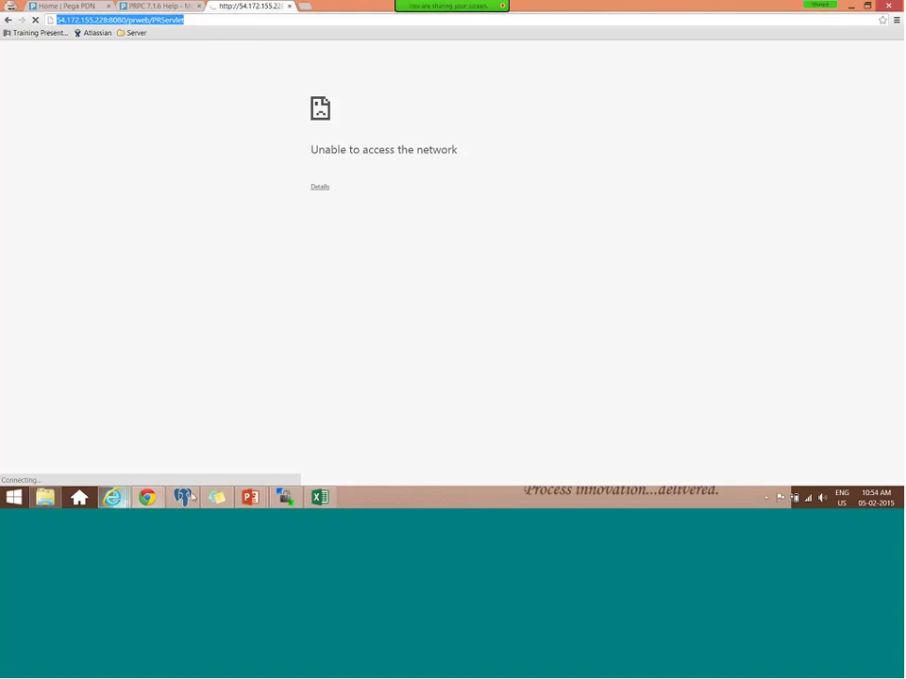
- Load the new server's prweb/PRServlet address in Chrome
key("ctrl+l")
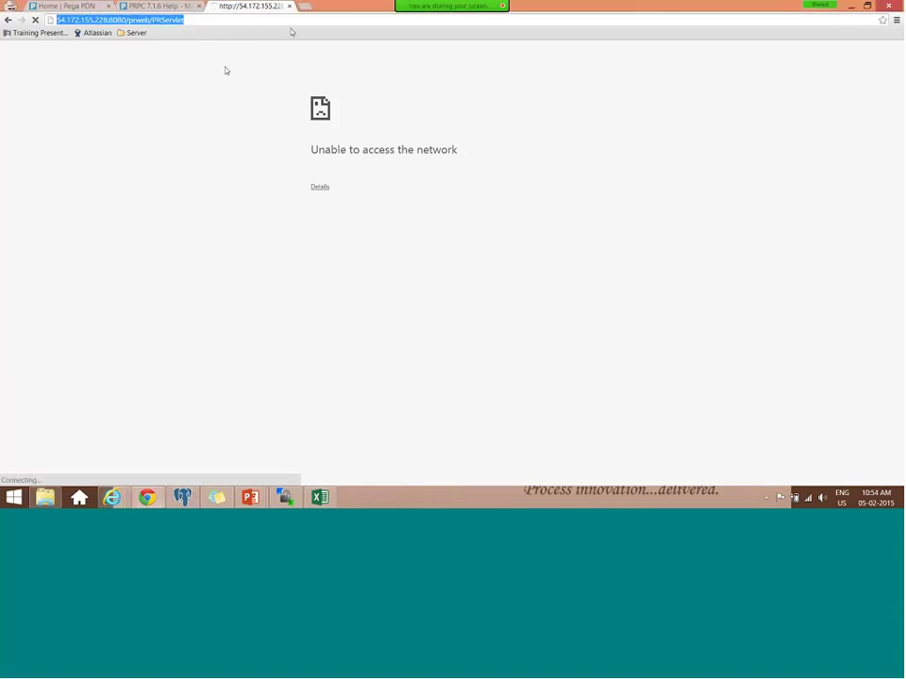
type("http://54.172.189.225:8080/")
type("p")
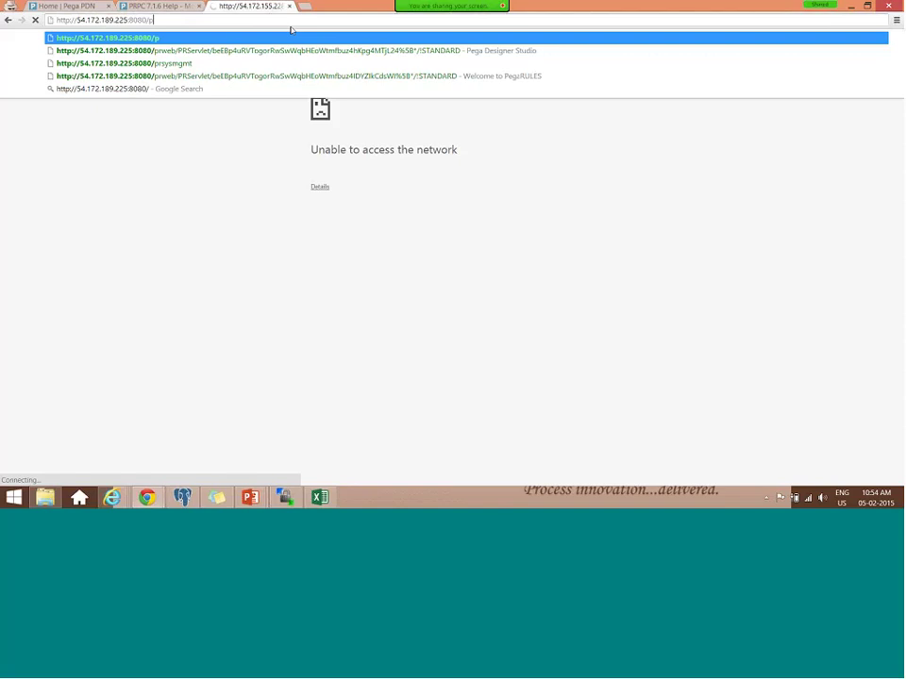
type("r")
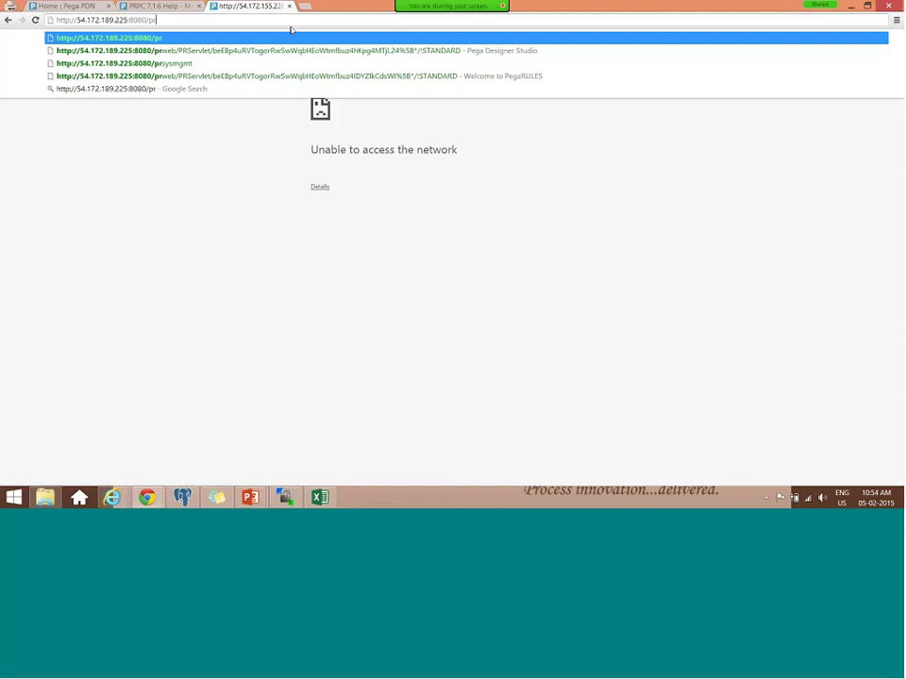
type("web")
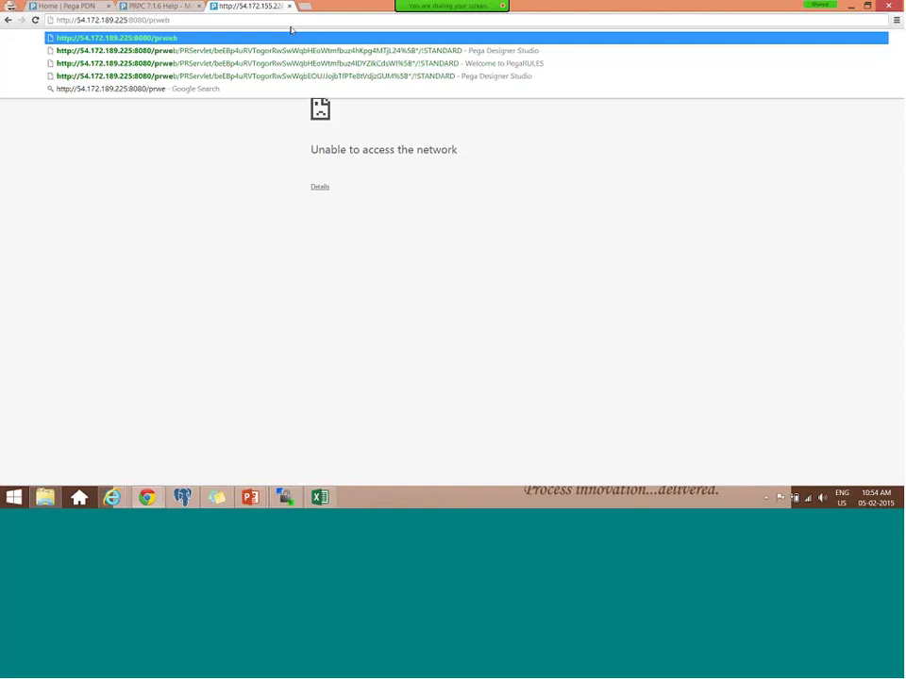
type("/P")
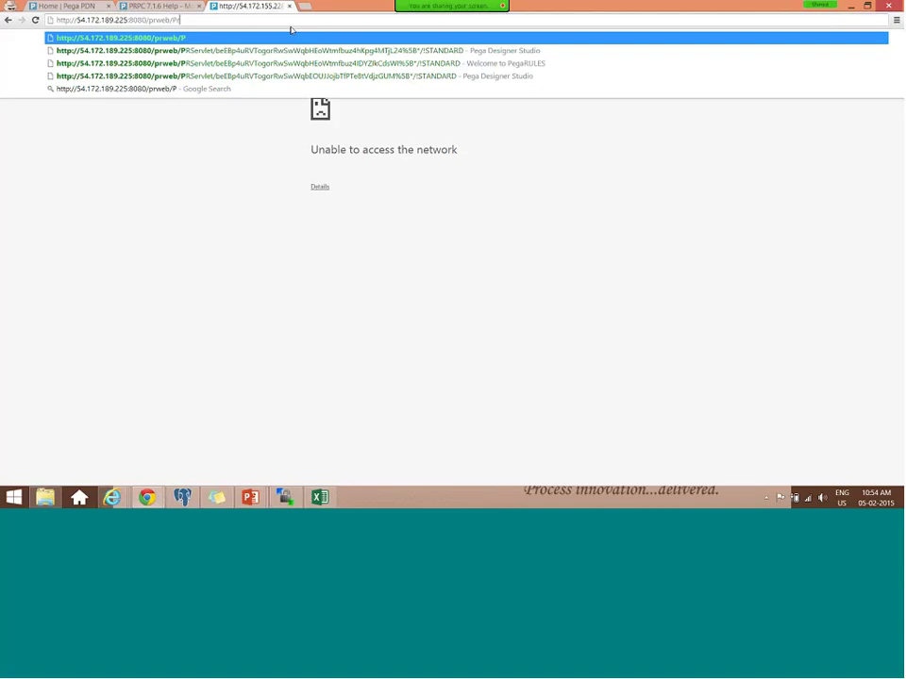
type("RServlet")
key("Return")
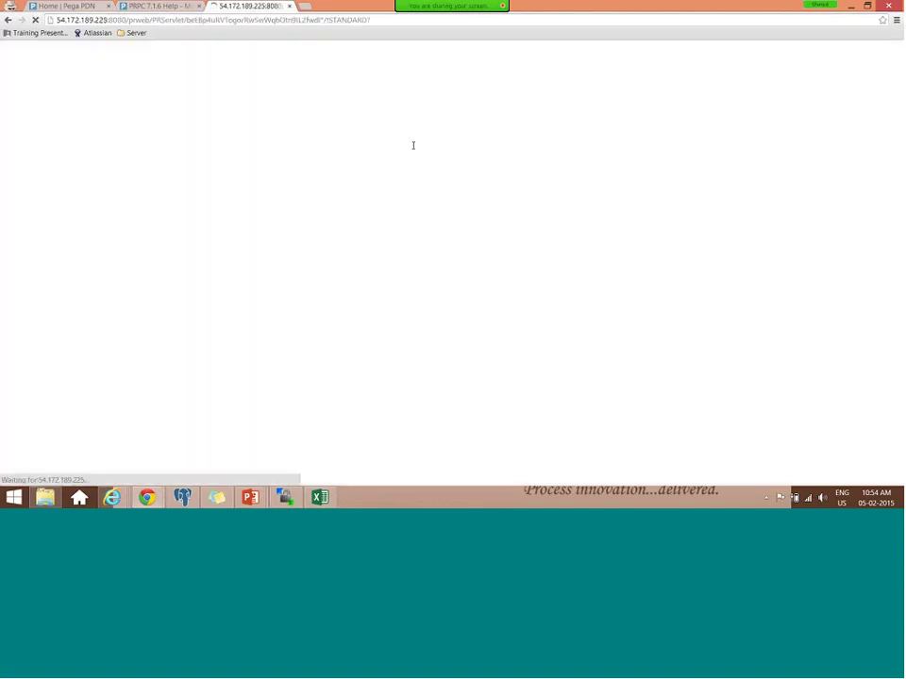
- Log in with the administrator username and its password
type("admi")
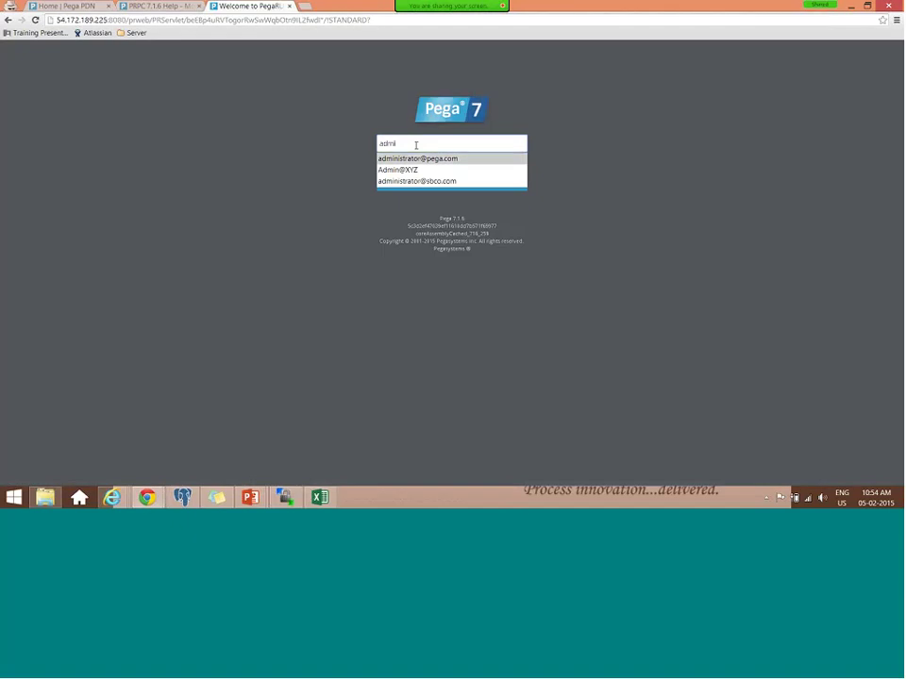
key("Down")
key("Tab")
type("inst")
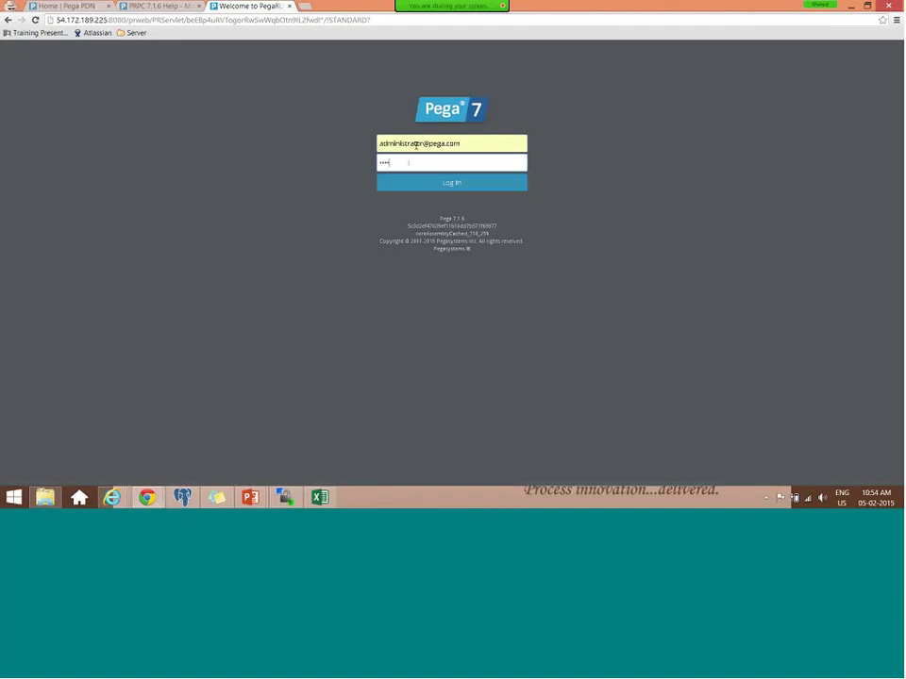
key("BackSpace")
key("BackSpace")
key("BackSpace")
key("BackSpace")
type("install")
key("Return")
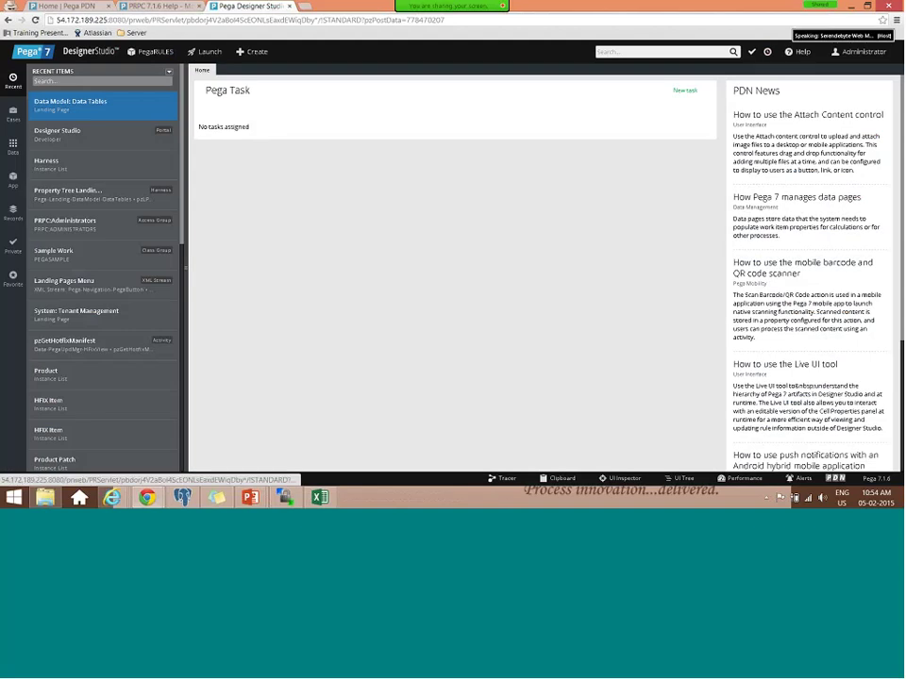
- Open the Tracer maximized and attach it remotely to the Onboarding User's BROWSER session
left_click(507, 478)
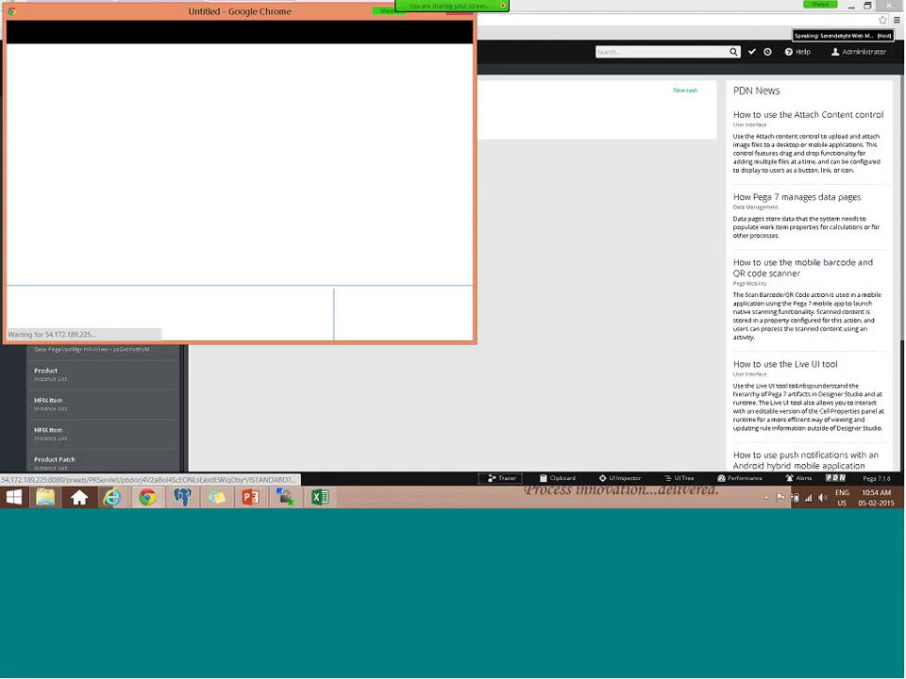
double_click(342, 11)
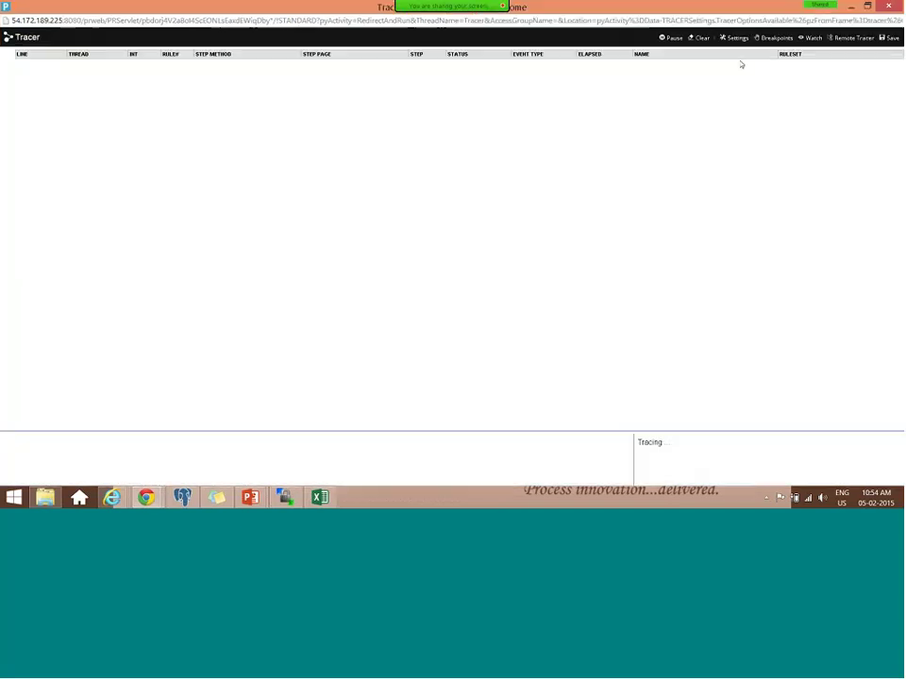
left_click(858, 38)
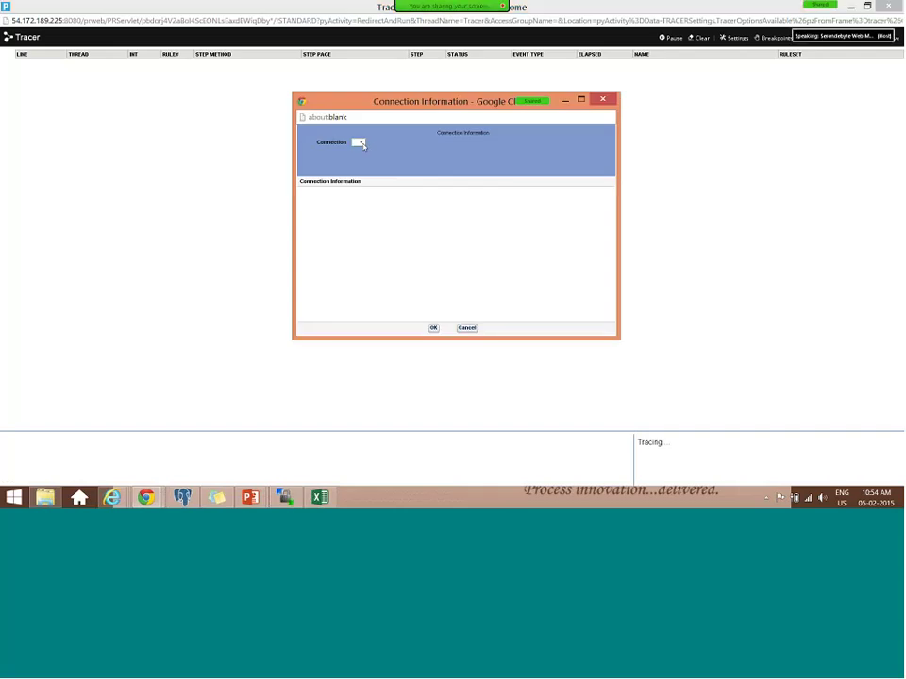
left_click(603, 99)
left_click(853, 38)
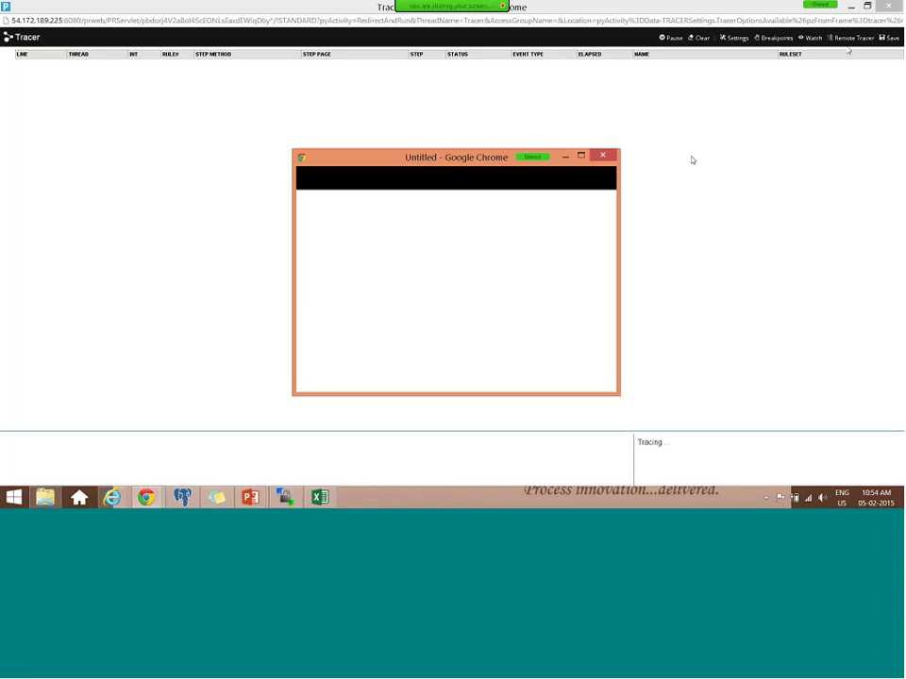
left_click(520, 199)
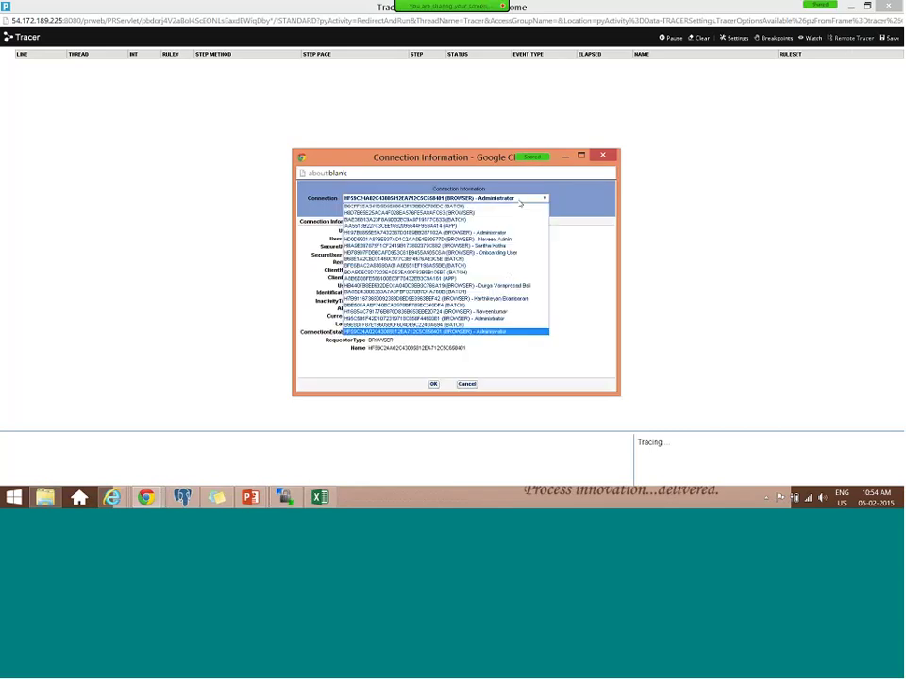
key("Up")
key("Up")
key("Up")
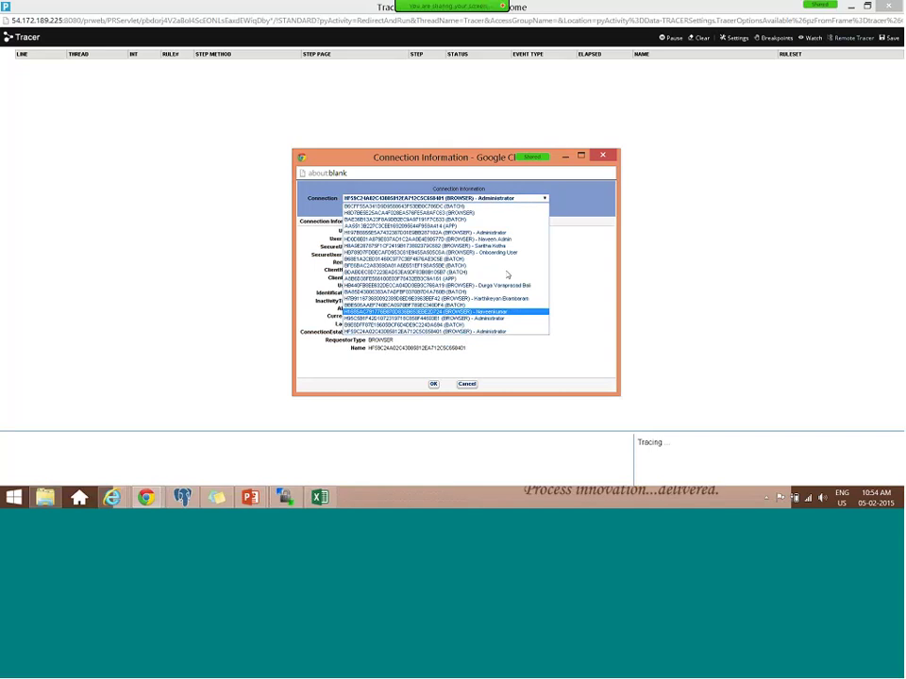
left_click(510, 253)
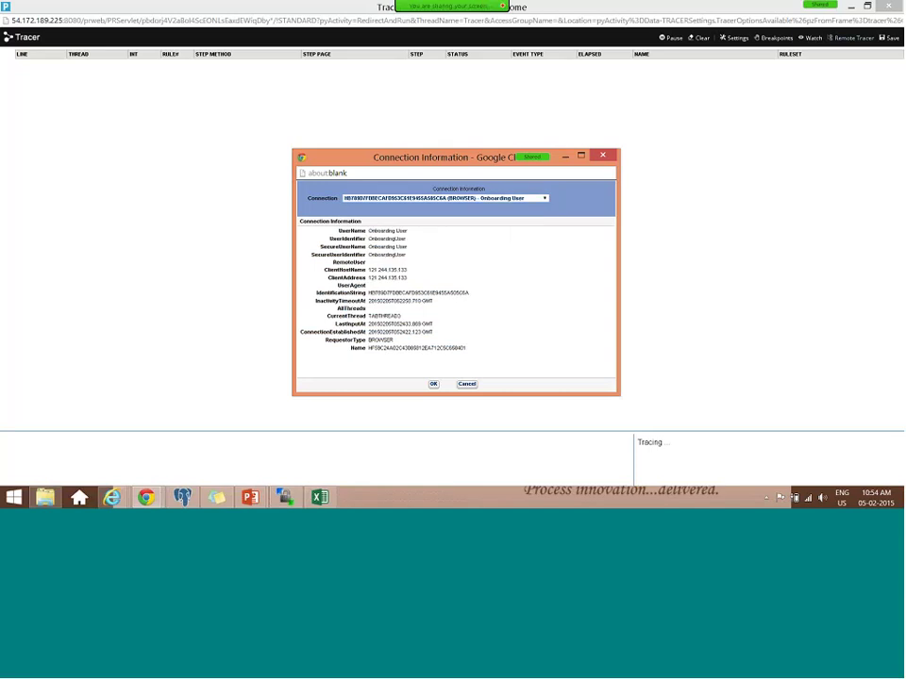
key("Return")
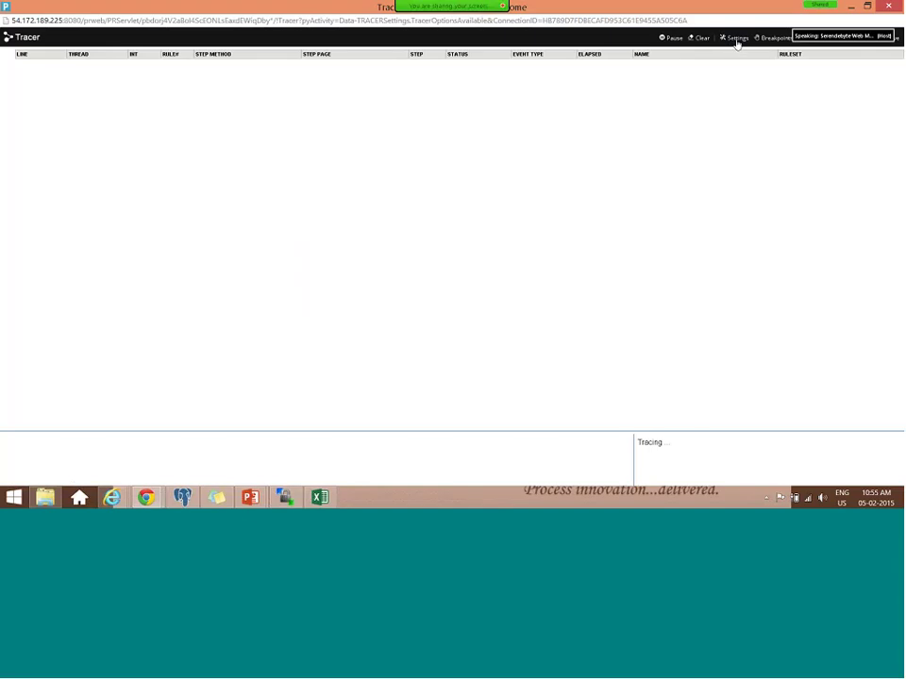
- Set the Tracer's Max Trace Events to Display to 50000
left_click(736, 40)
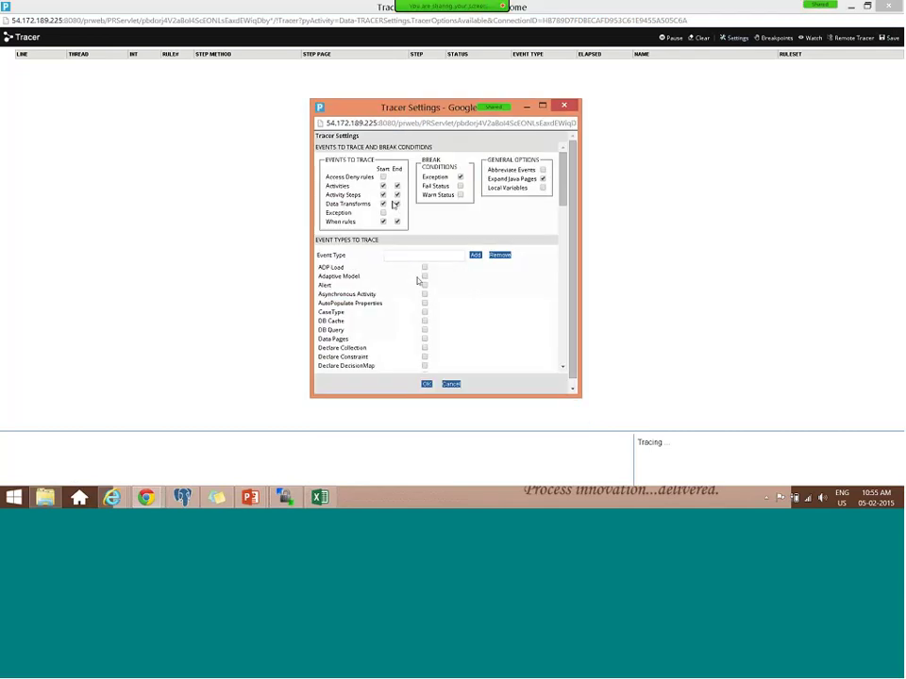
scroll(448, 287, "down", 15)
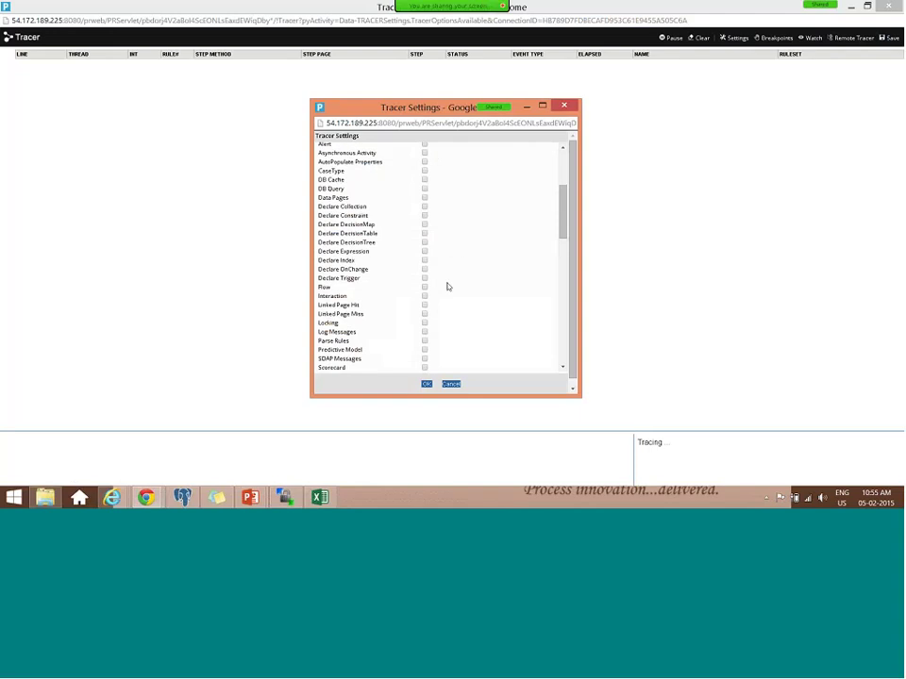
scroll(448, 286, "up", 5)
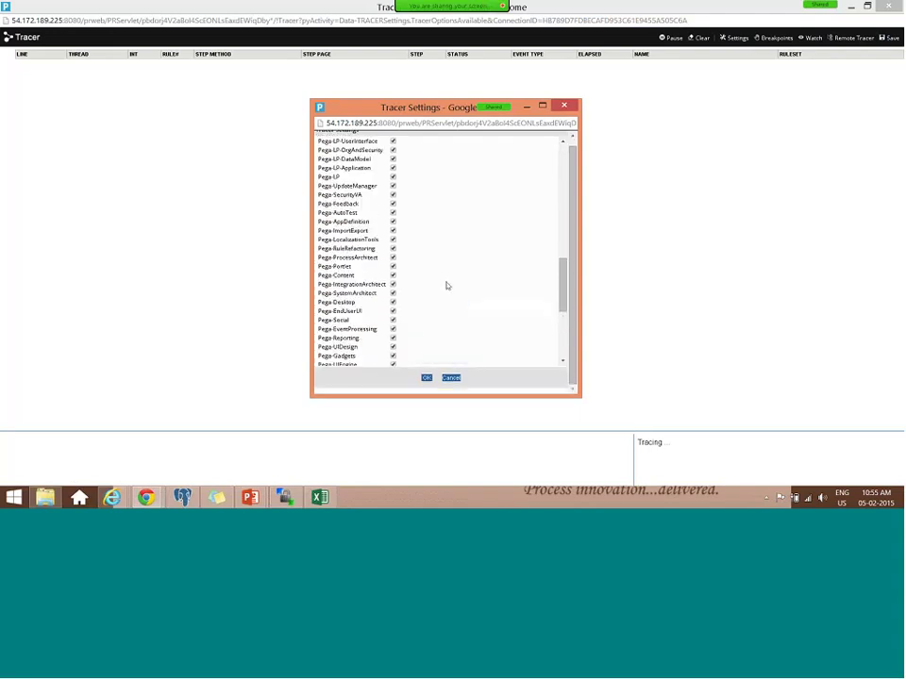
scroll(447, 286, "up", 10)
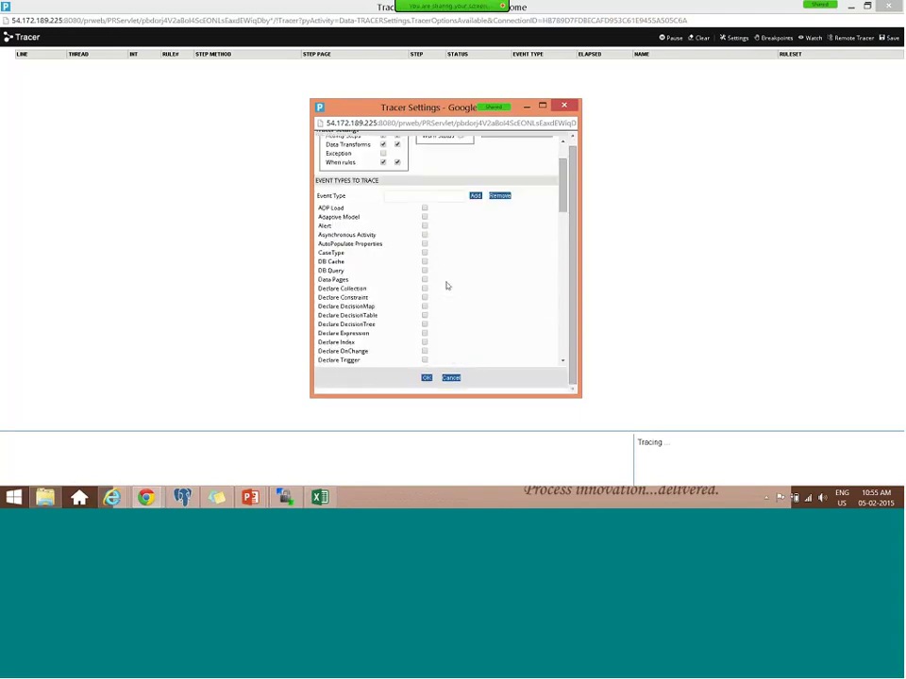
scroll(447, 286, "down", 15)
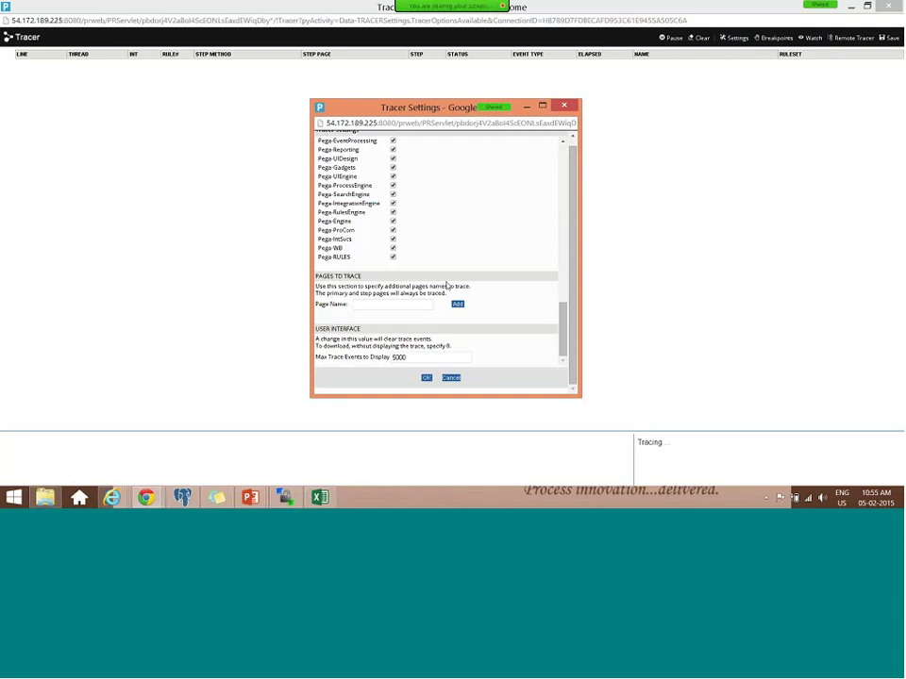
left_click(415, 357)
type("0")
left_click(426, 377)
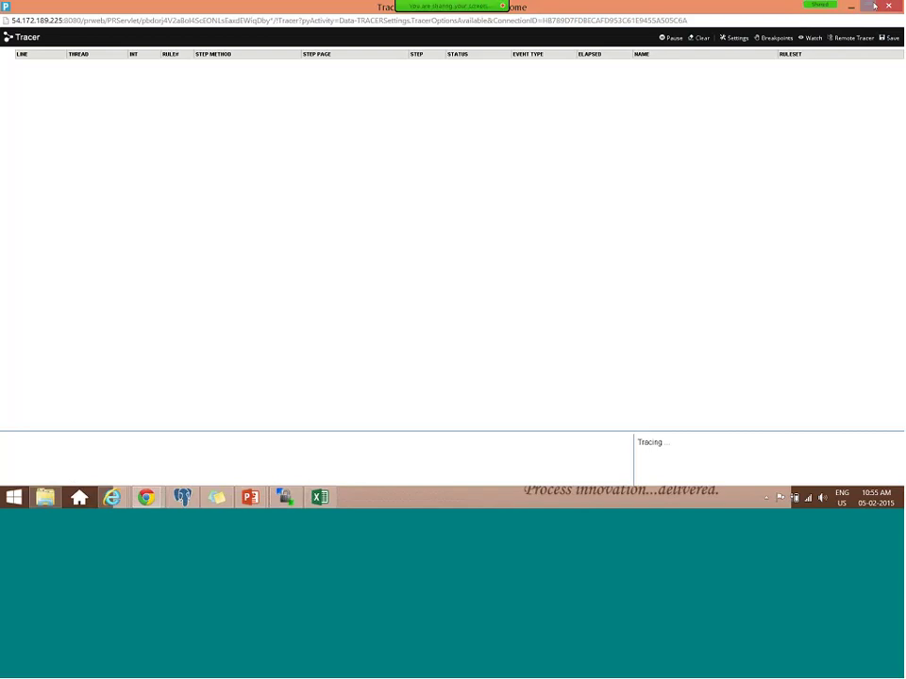
- Switch back to the Case Manager portal showing case O-25's Contractor Details form
key("alt+Tab")
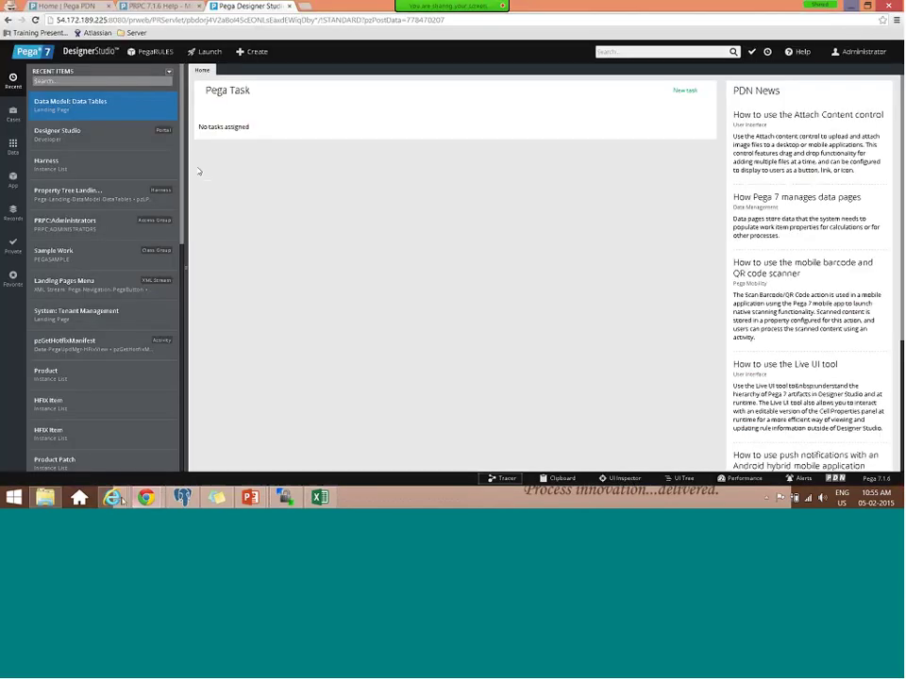
left_click(113, 497)
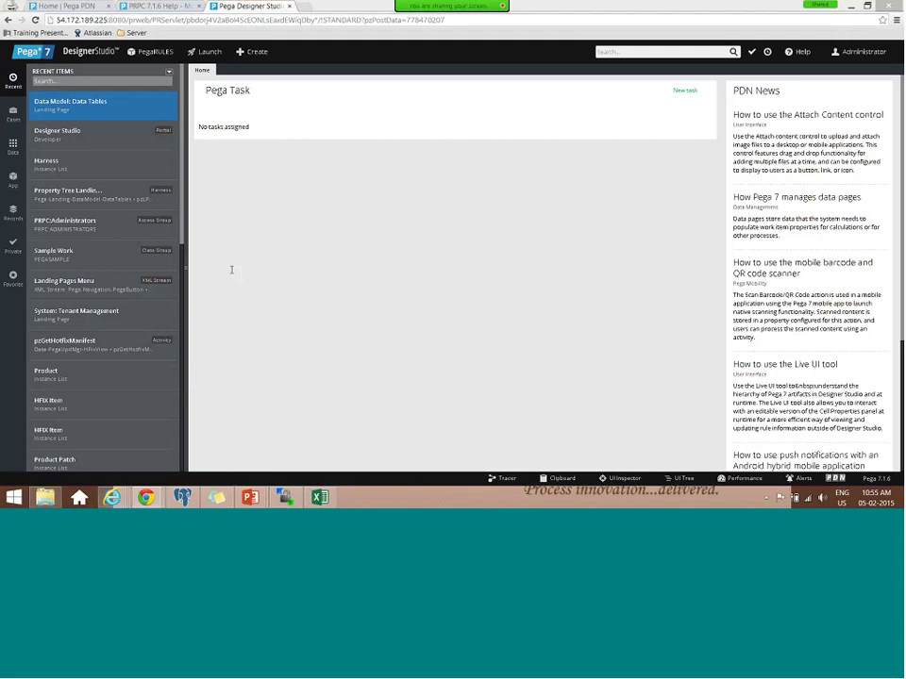
key("alt+Tab")
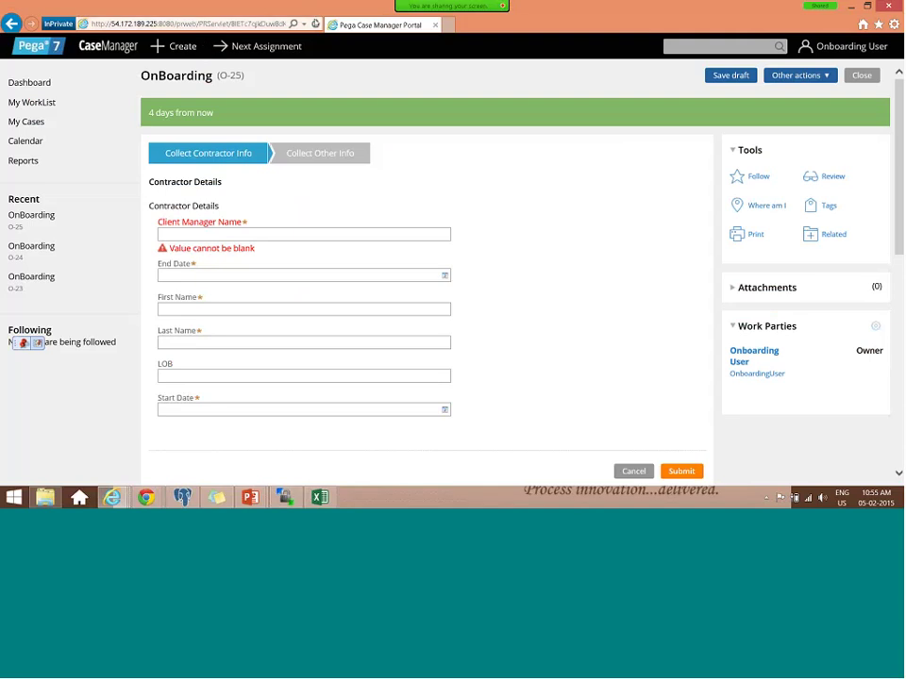
- Reload the portal, try the onboarding user's credentials, then cancel the Windows Security prompt
left_click(315, 24)
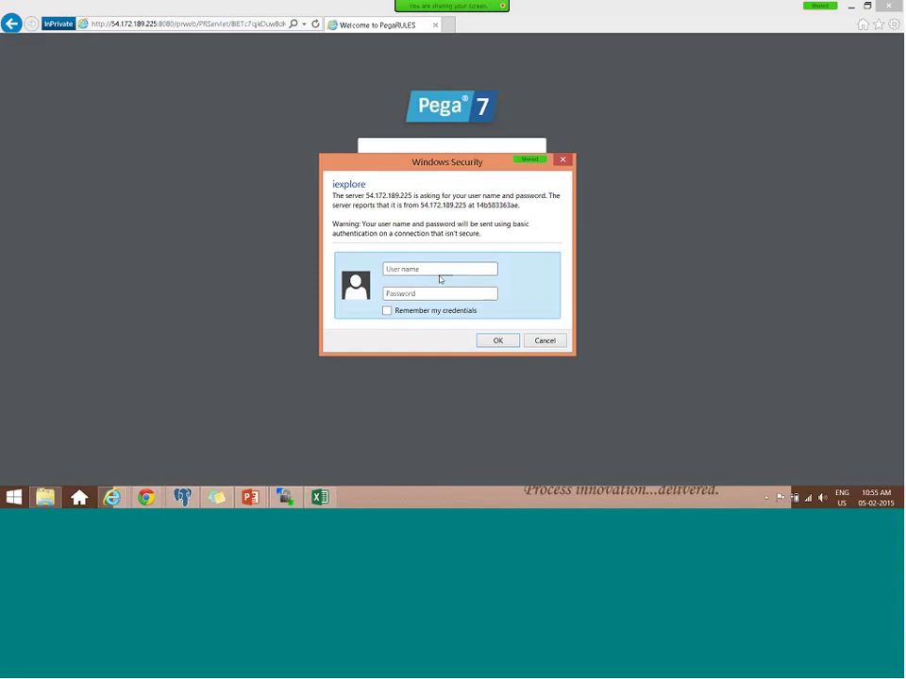
left_click(440, 272)
type("Onboarding")
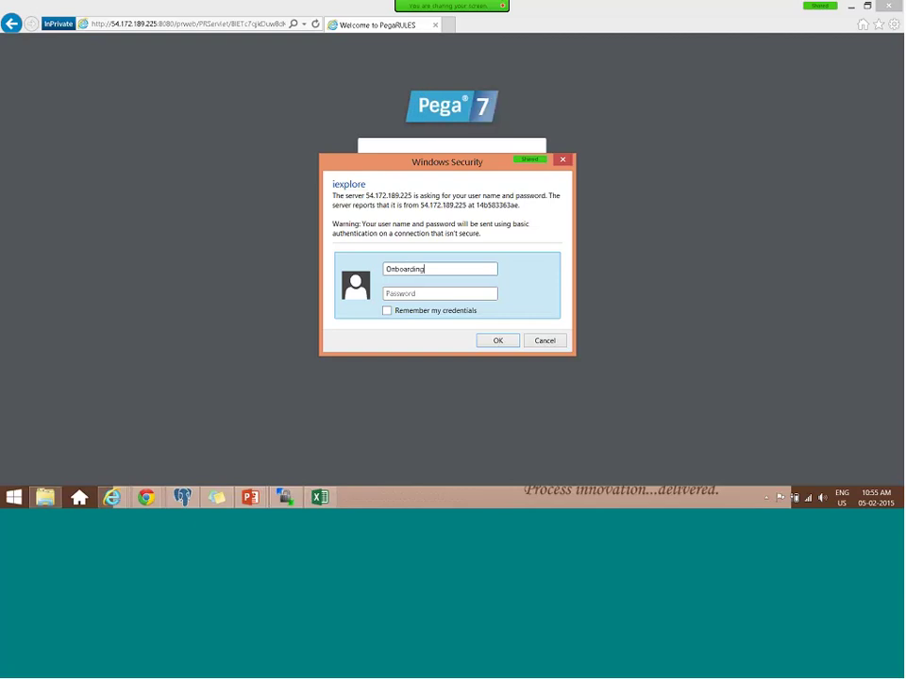
type("User")
key("Tab")
type("rules")
key("Return")
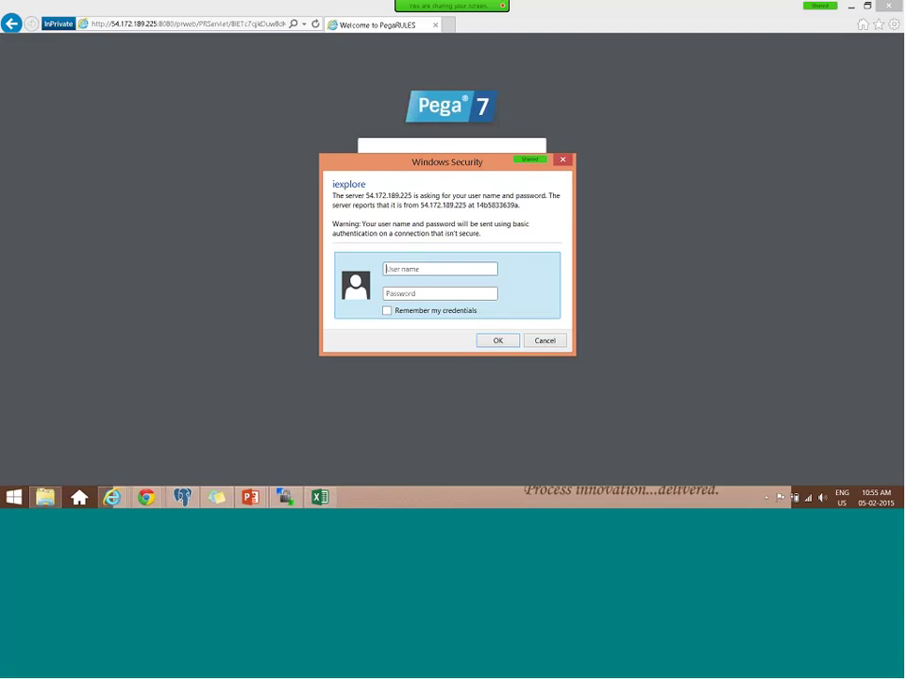
key("Return")
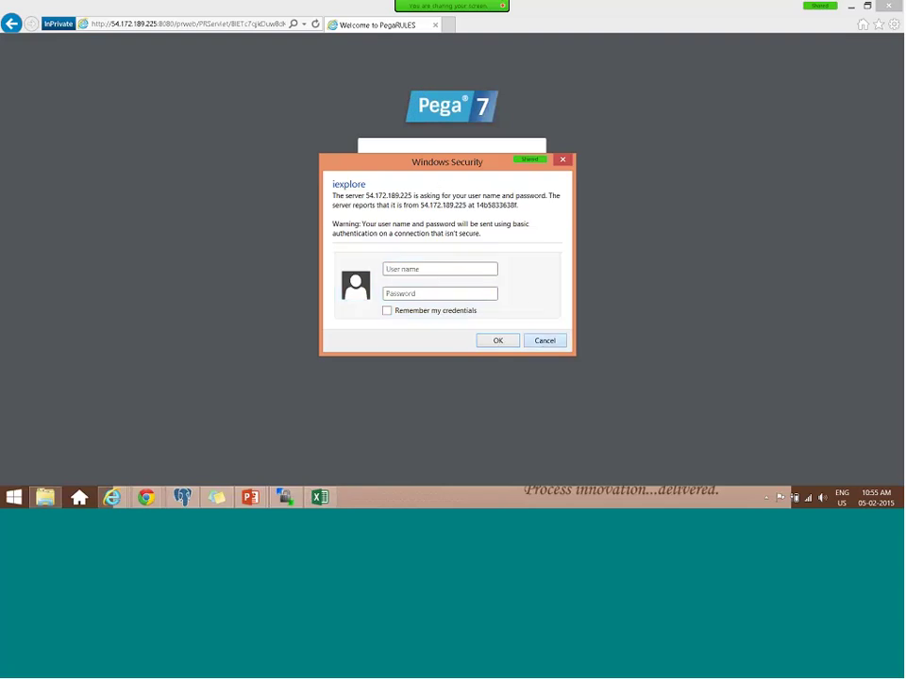
left_click(544, 341)
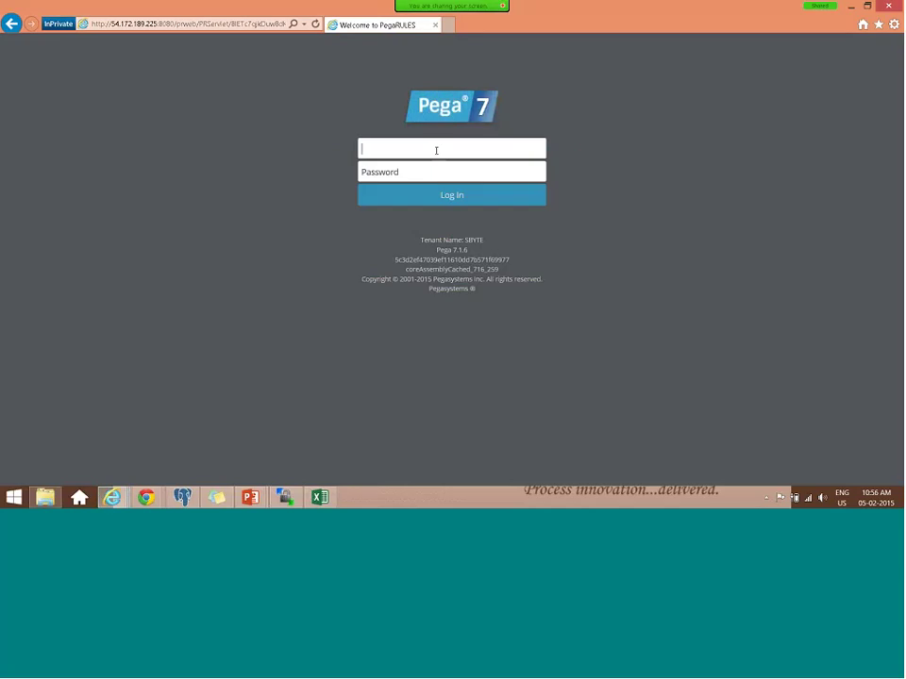
- Log in to Pega as the onboarding user and close the Clipboard Viewer window
type("onboardinguser")
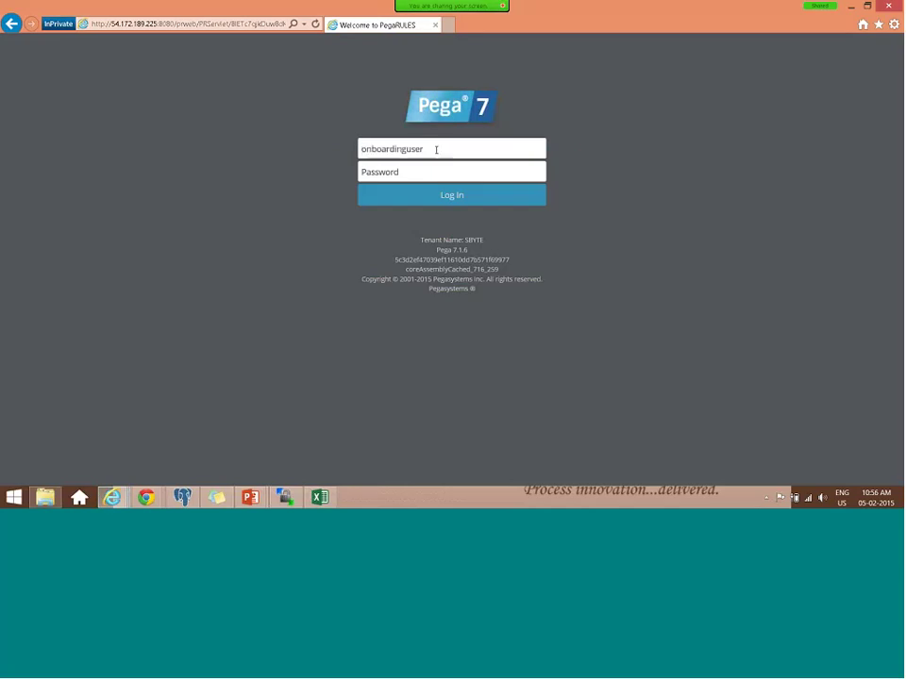
key("Return")
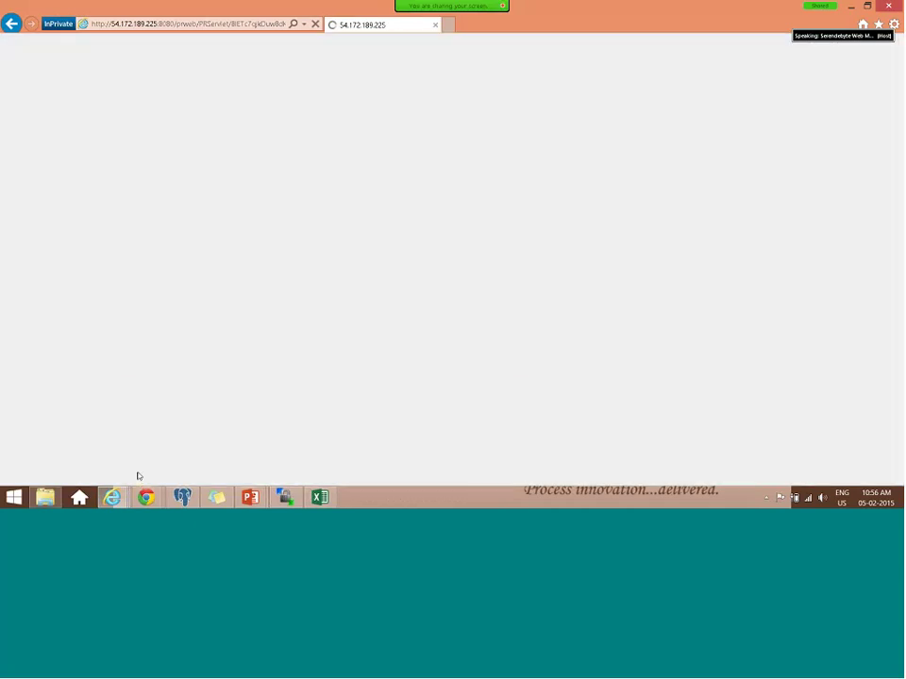
mouse_move(112, 497)
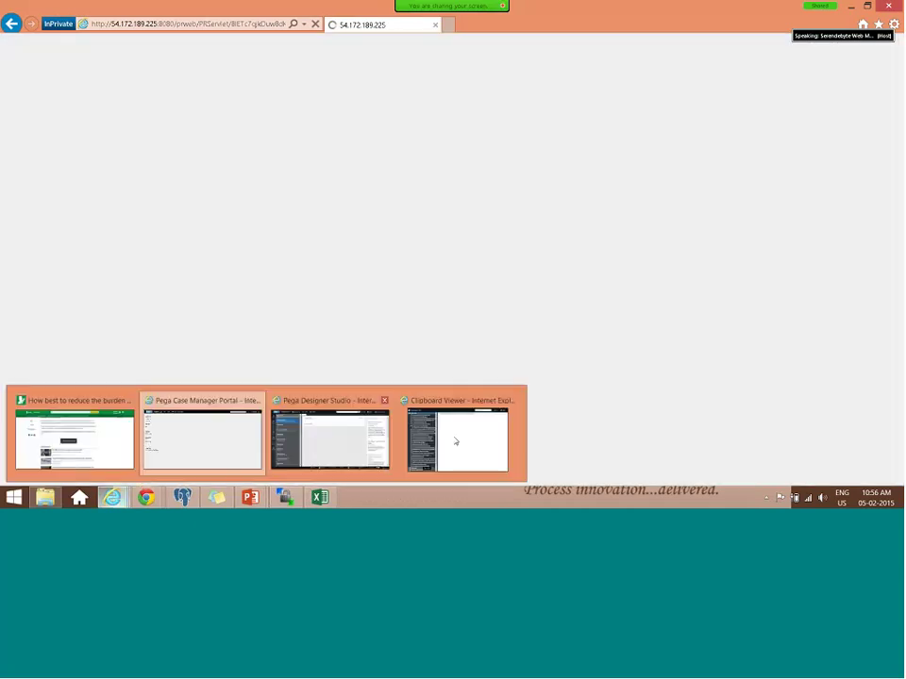
left_click(454, 435)
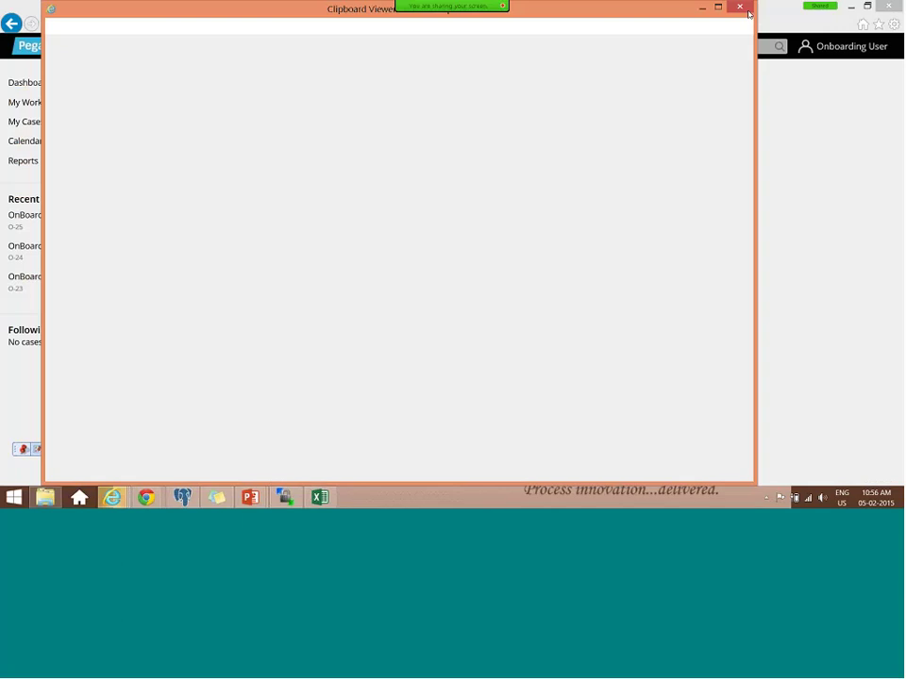
key("alt+Tab")
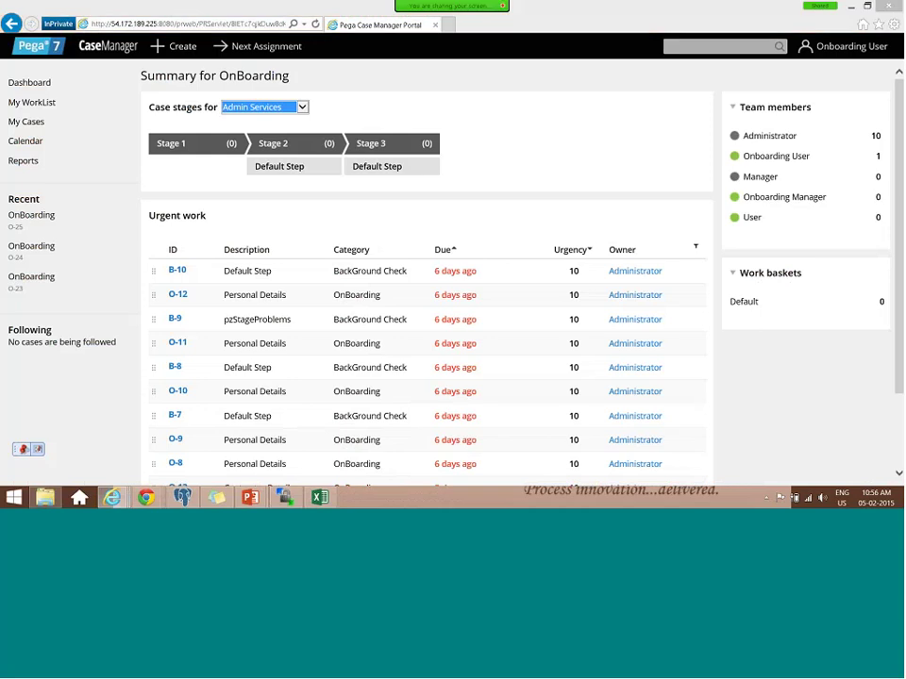
mouse_move(112, 497)
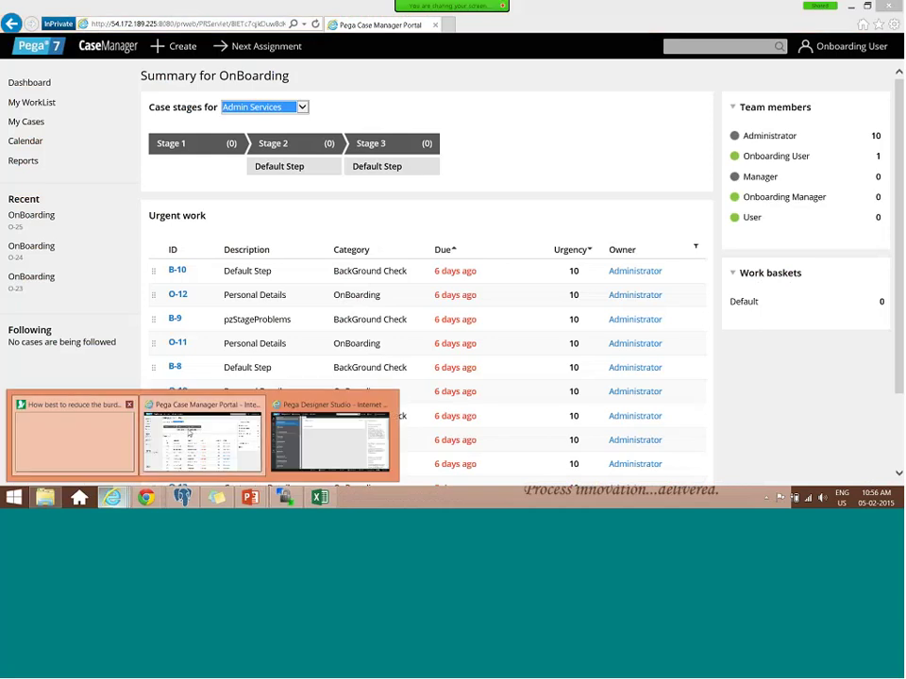
- Reattach the Tracer to the Onboarding User (BROWSER) connection via Remote Tracer
left_click(213, 448)
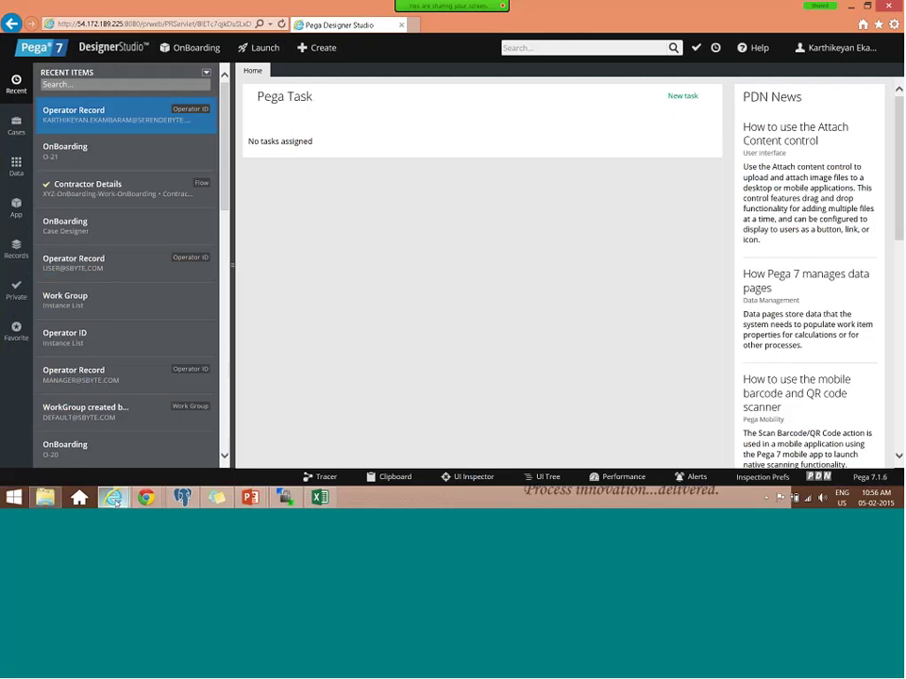
key("alt+Tab")
left_click(189, 47)
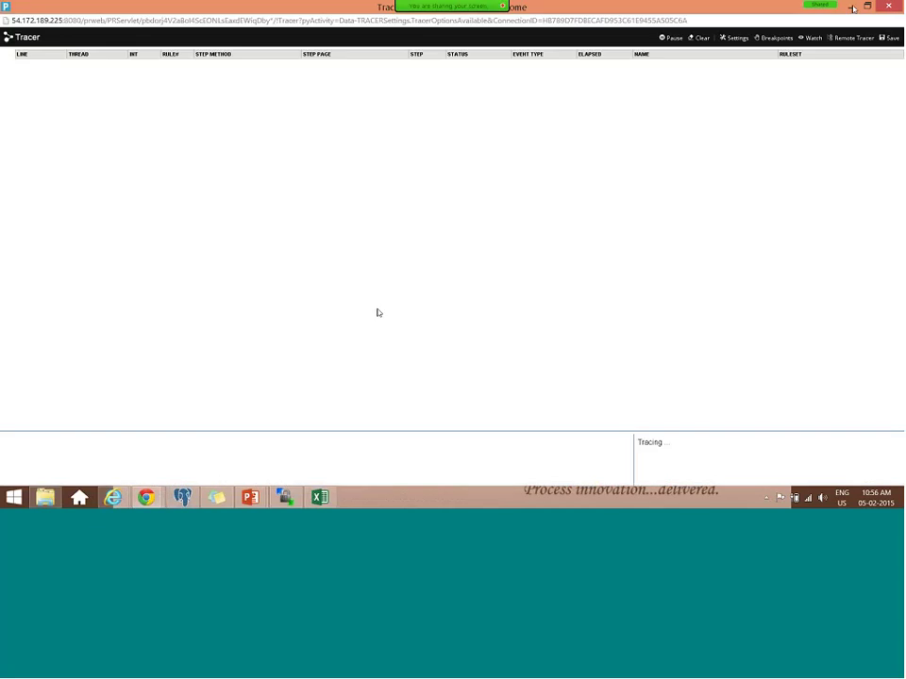
left_click(850, 38)
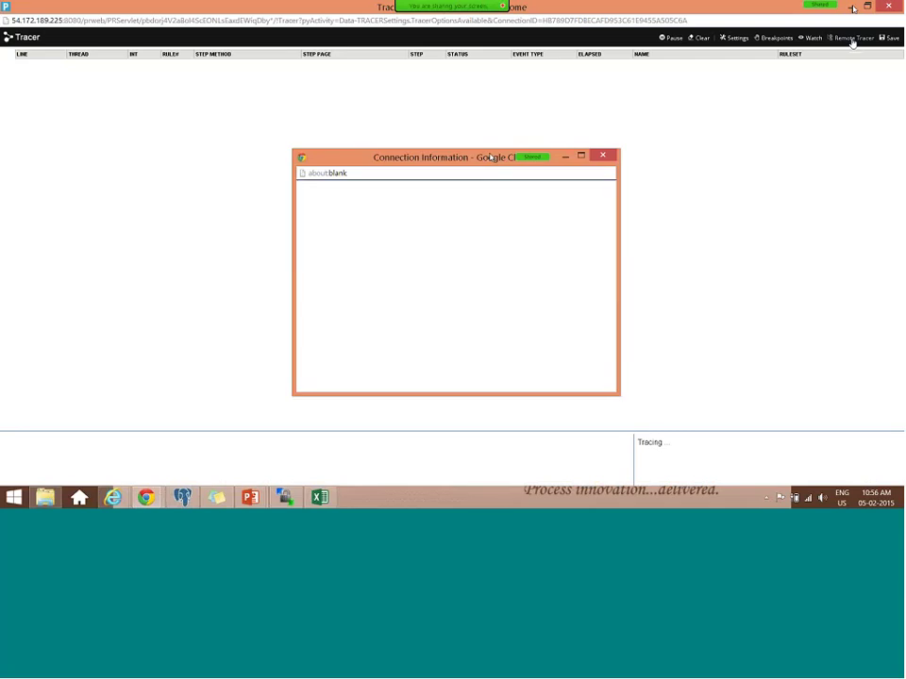
key("alt+Down")
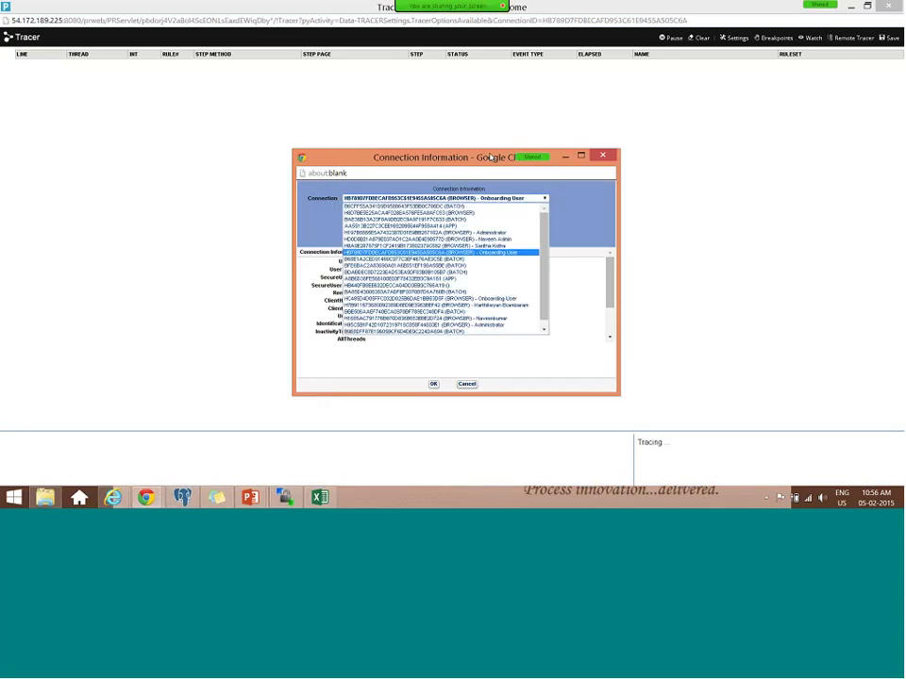
left_click(503, 299)
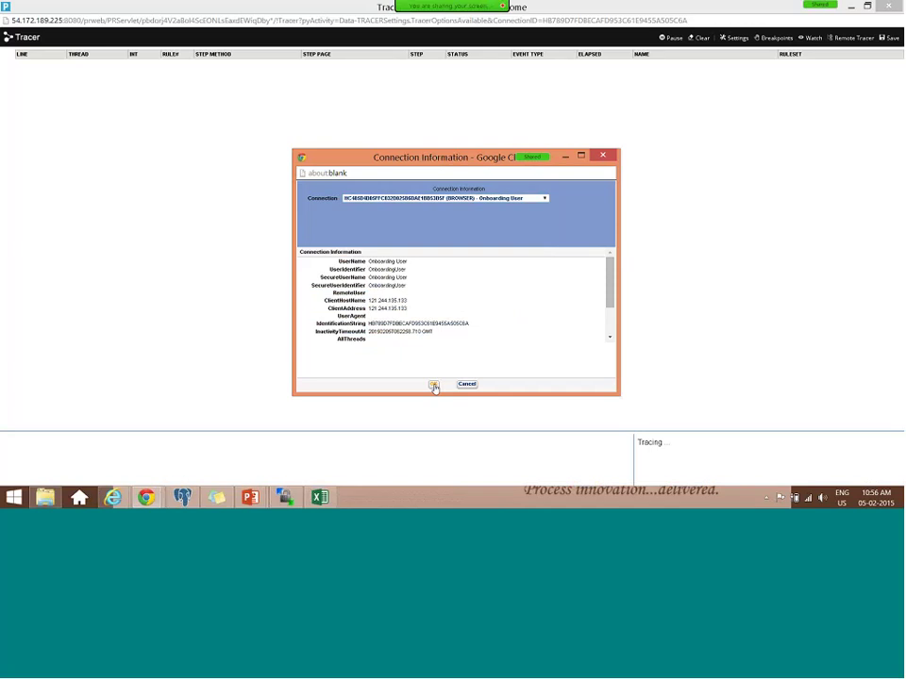
left_click(433, 386)
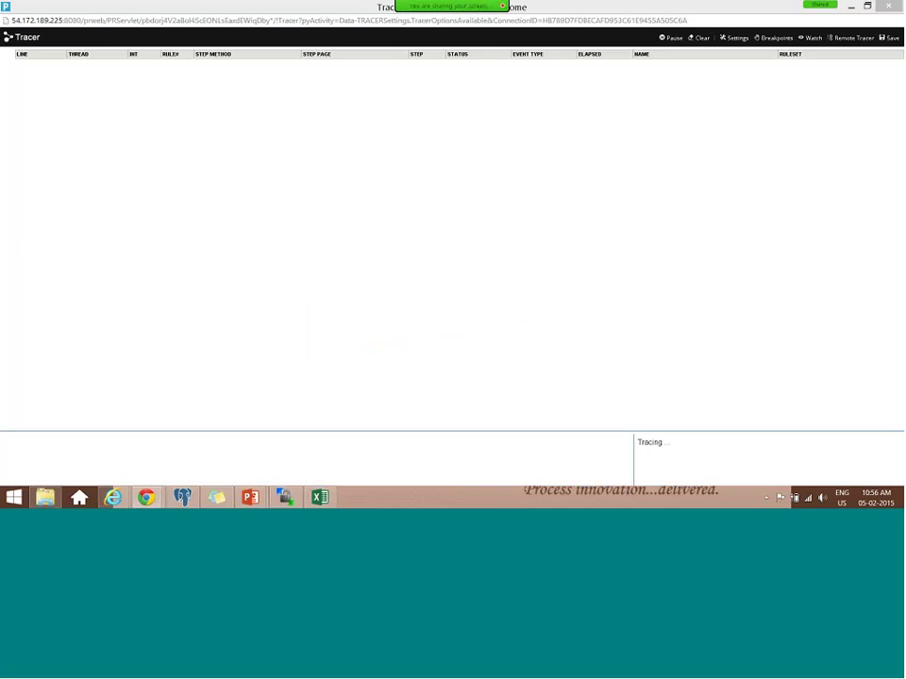
- Create a new OnBoarding case (O-27) from the Create menu
left_click(851, 7)
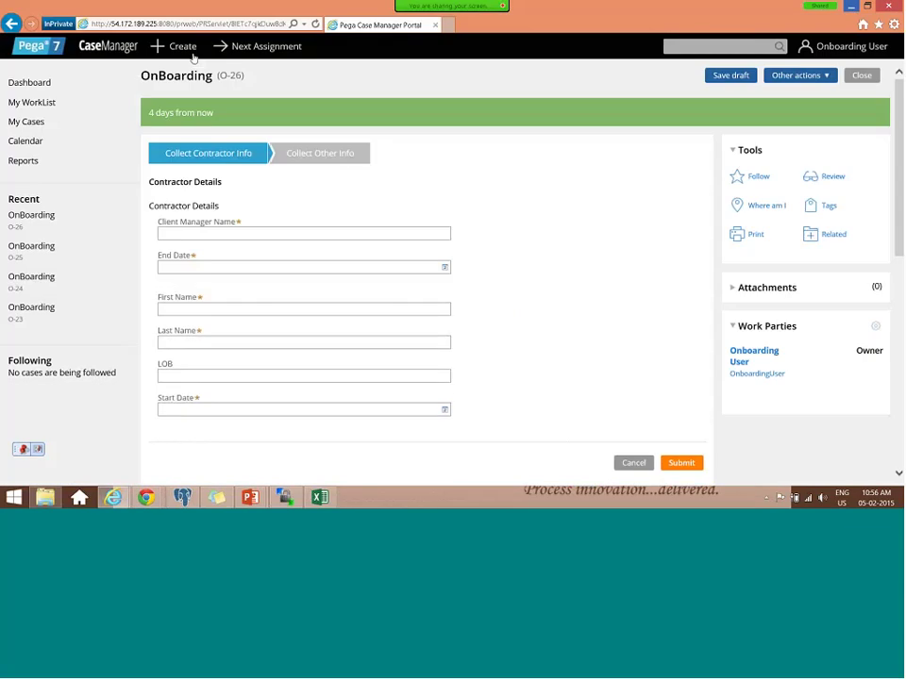
left_click(182, 46)
left_click(194, 69)
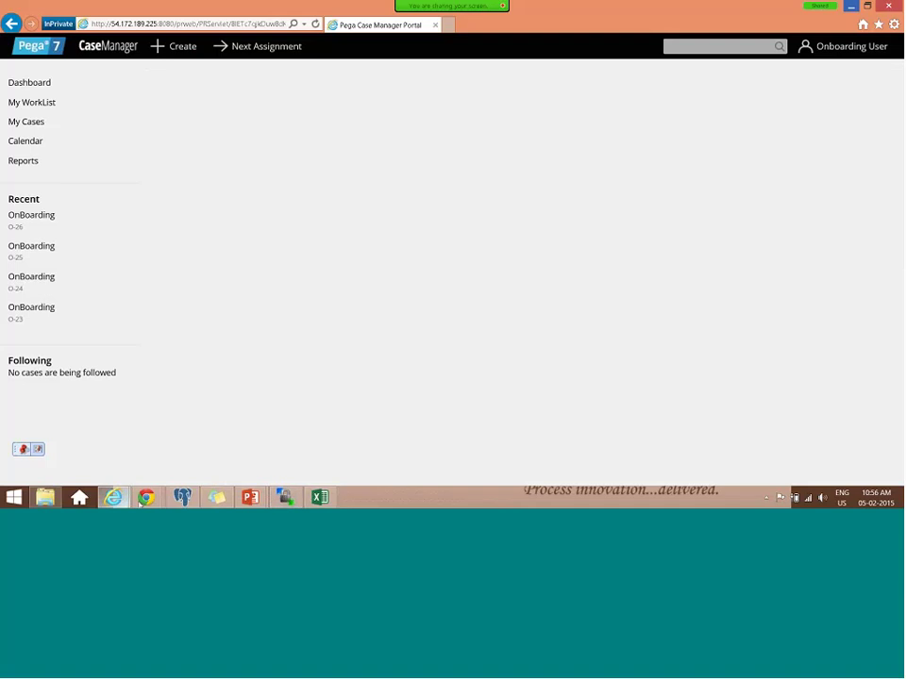
mouse_move(113, 498)
left_click(313, 436)
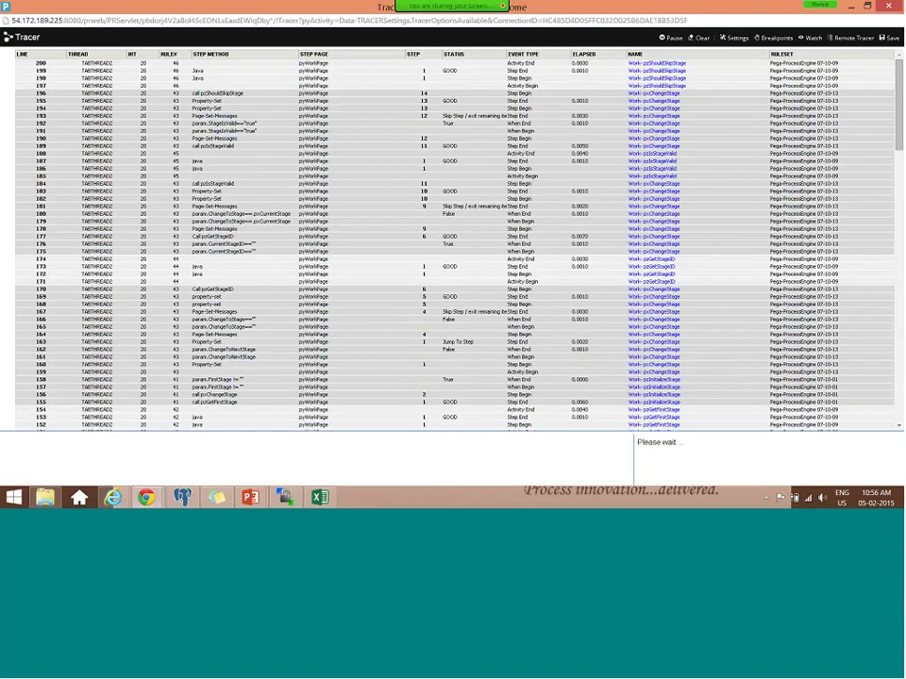
left_click(848, 6)
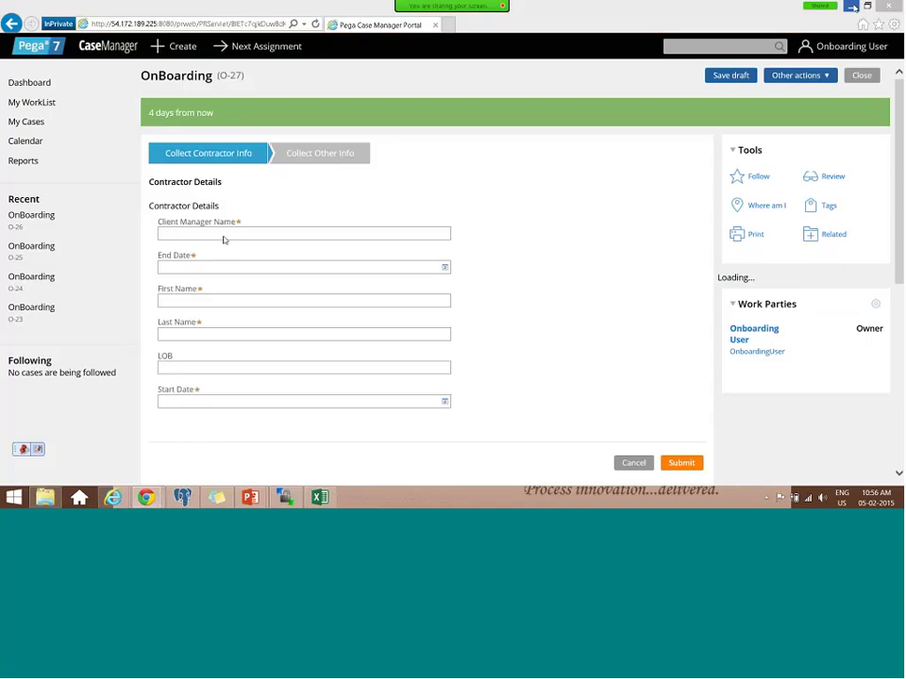
- Fill Client Manager Name, Last Name, First Name and LOB with 'Test'
left_click(215, 237)
type("Test")
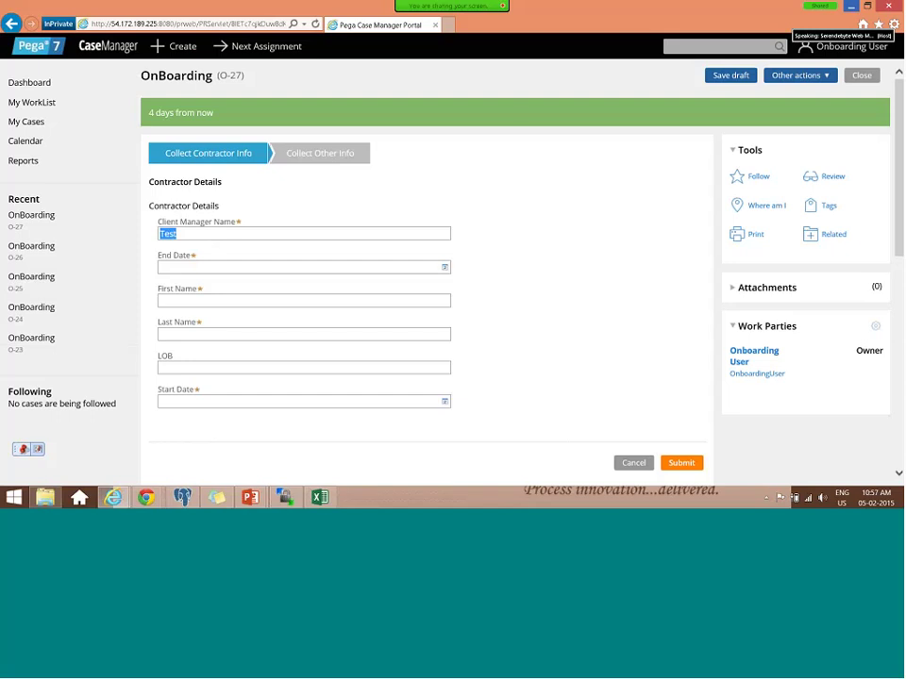
left_click(171, 331)
type("Test")
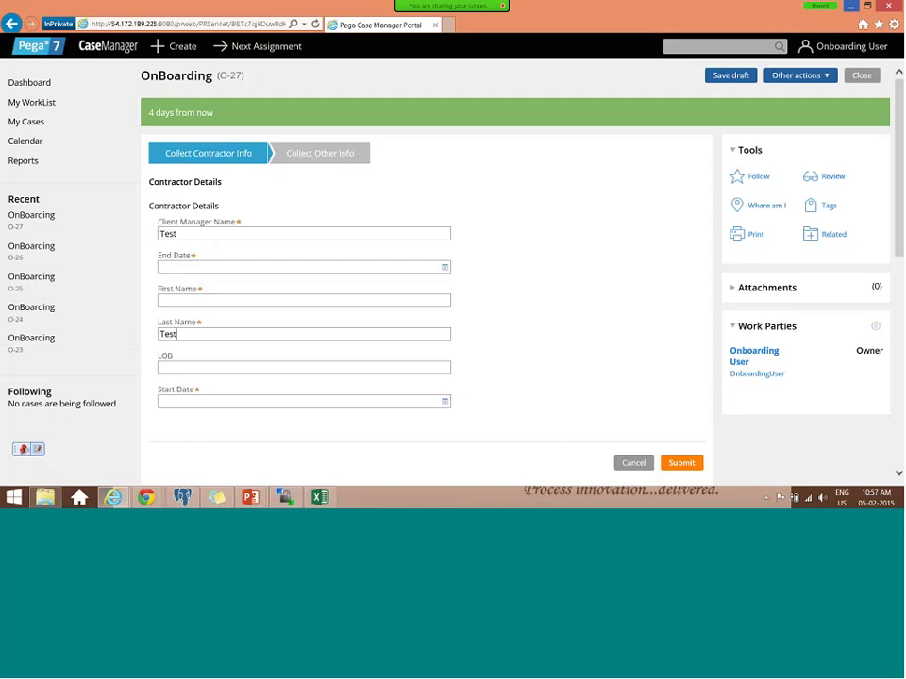
left_click(217, 300)
type("Test")
left_click(217, 367)
type("Test")
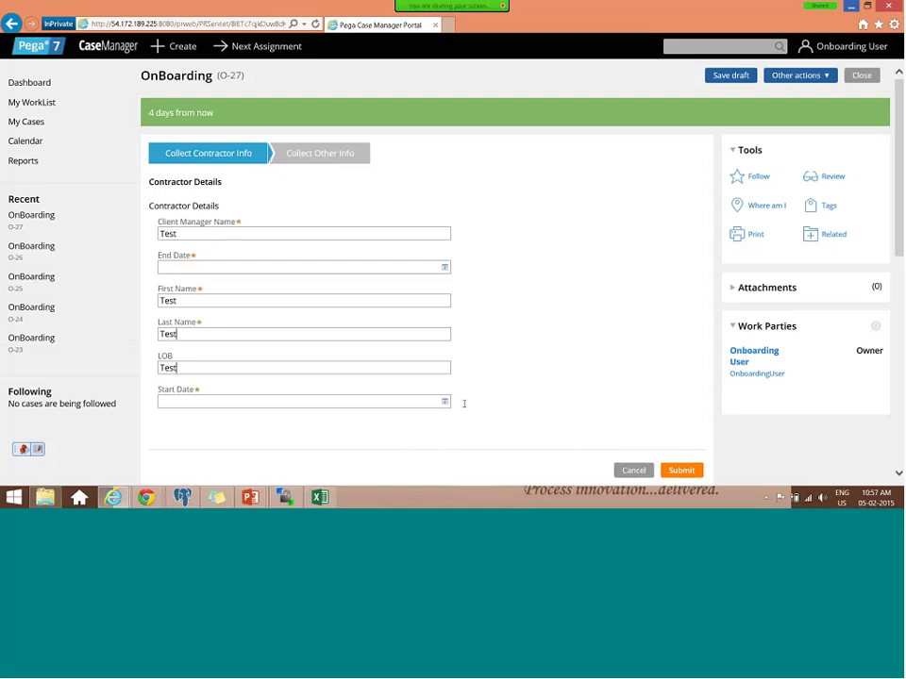
- Set End Date to 6 February 2015 and append '123' and '321343' to First and Last Name
left_click(174, 268)
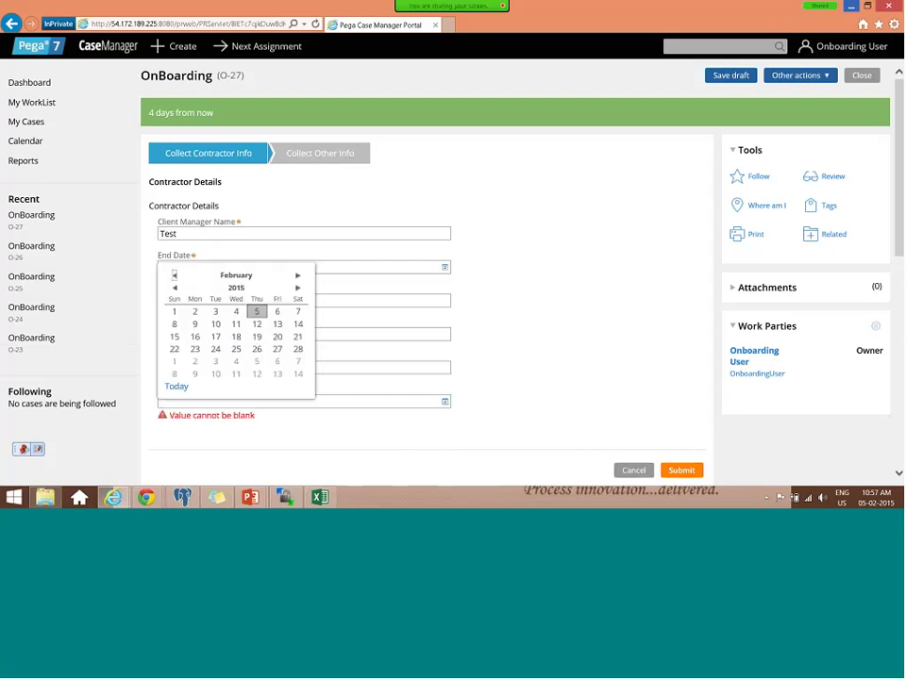
left_click(444, 268)
left_click(277, 327)
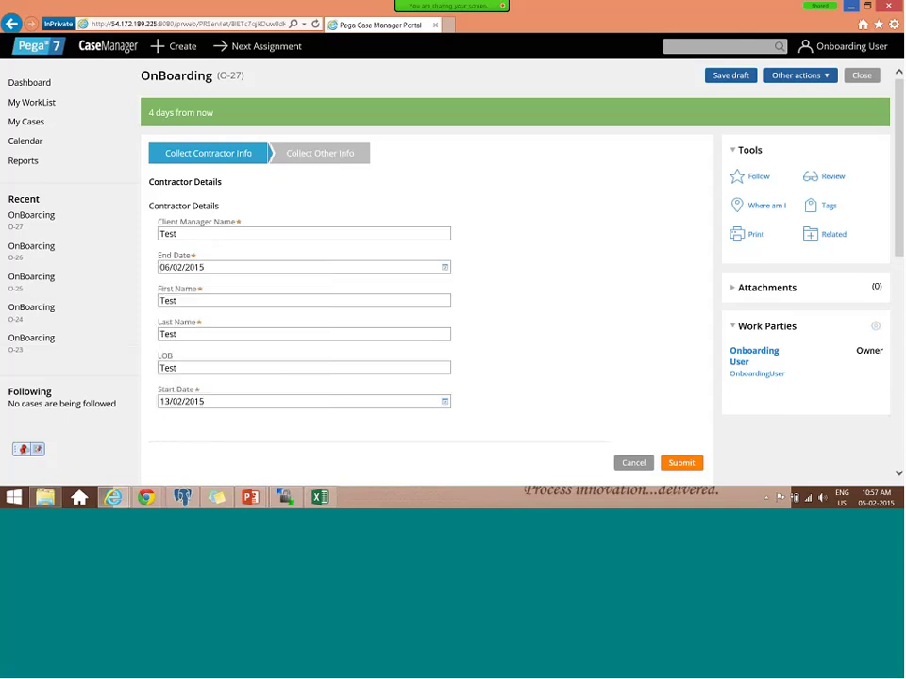
left_click(288, 302)
type("123")
left_click(283, 334)
type("321343")
scroll(660, 347, "down", 3)
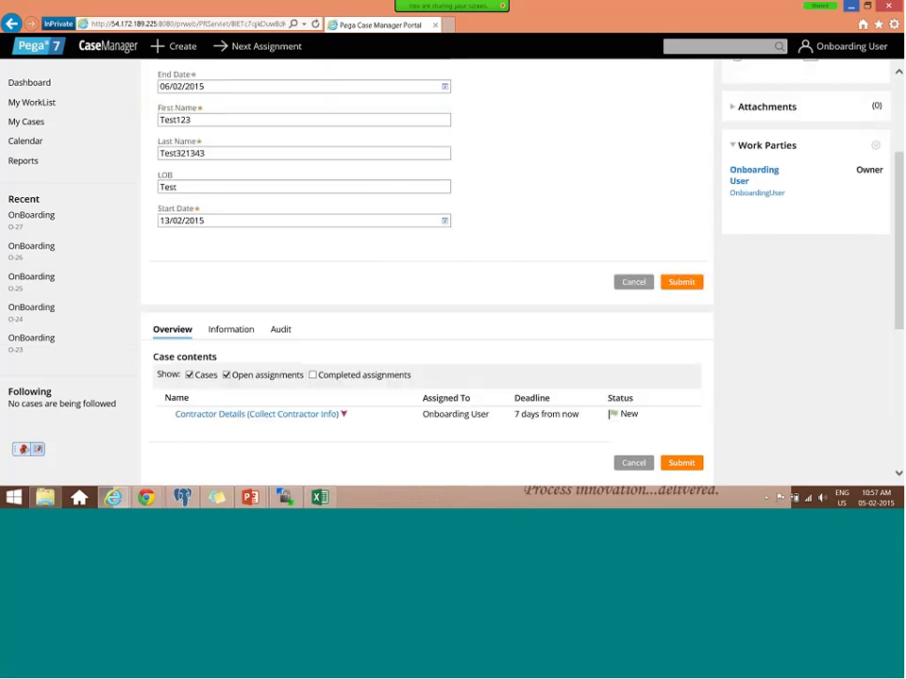
scroll(373, 441, "down", 1)
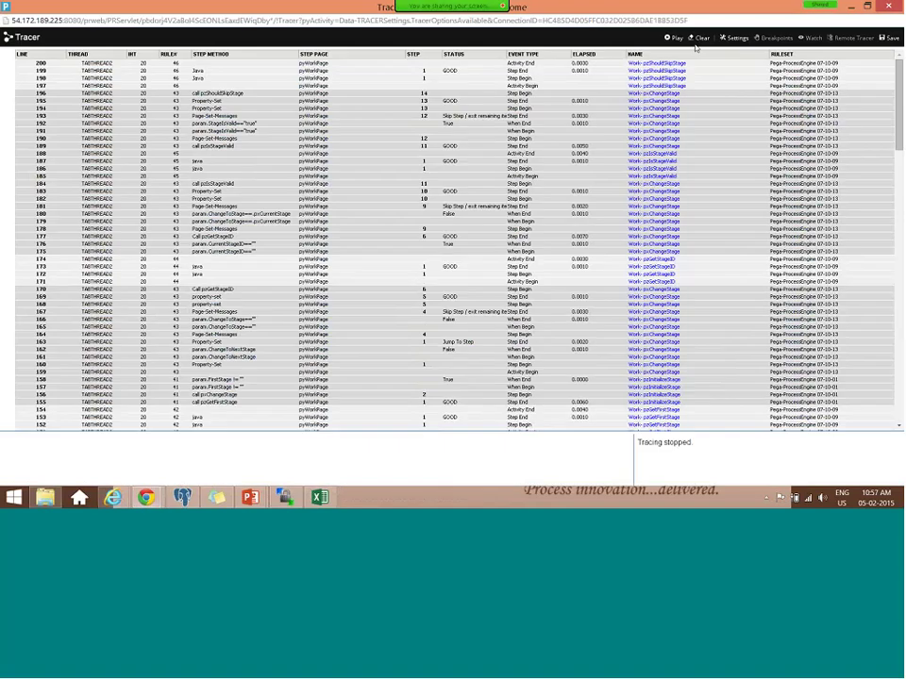
- Clear and restart the Tracer, then submit case O-27's contractor details form
left_click(699, 37)
left_click(676, 37)
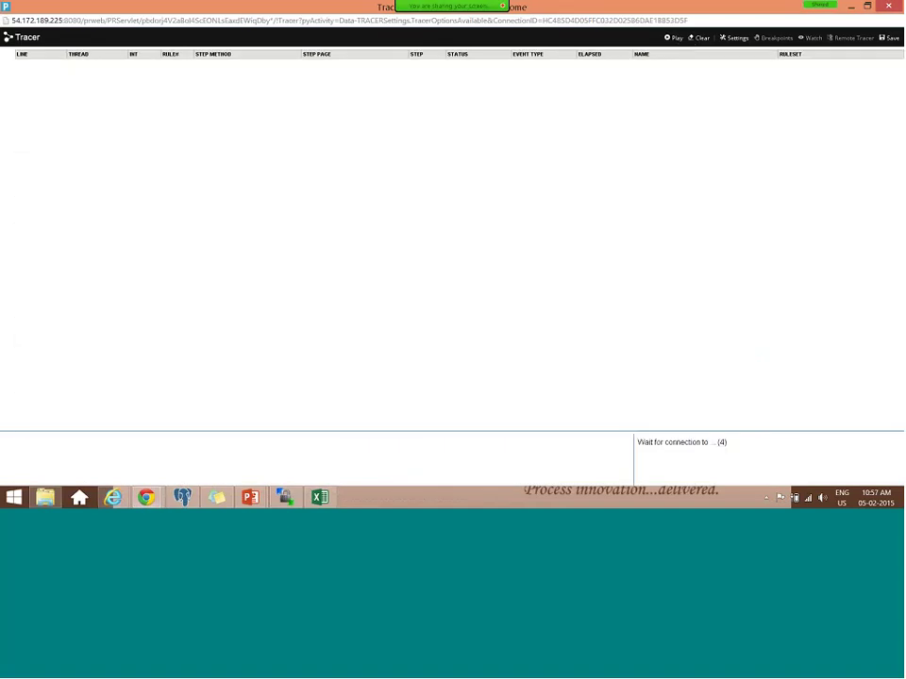
key("alt+Tab")
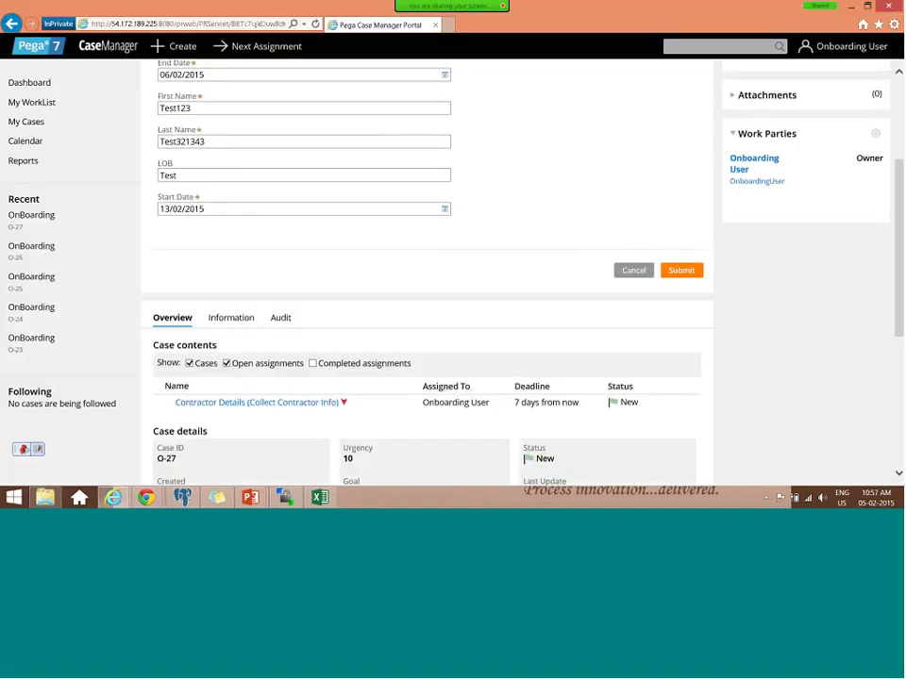
key("Return")
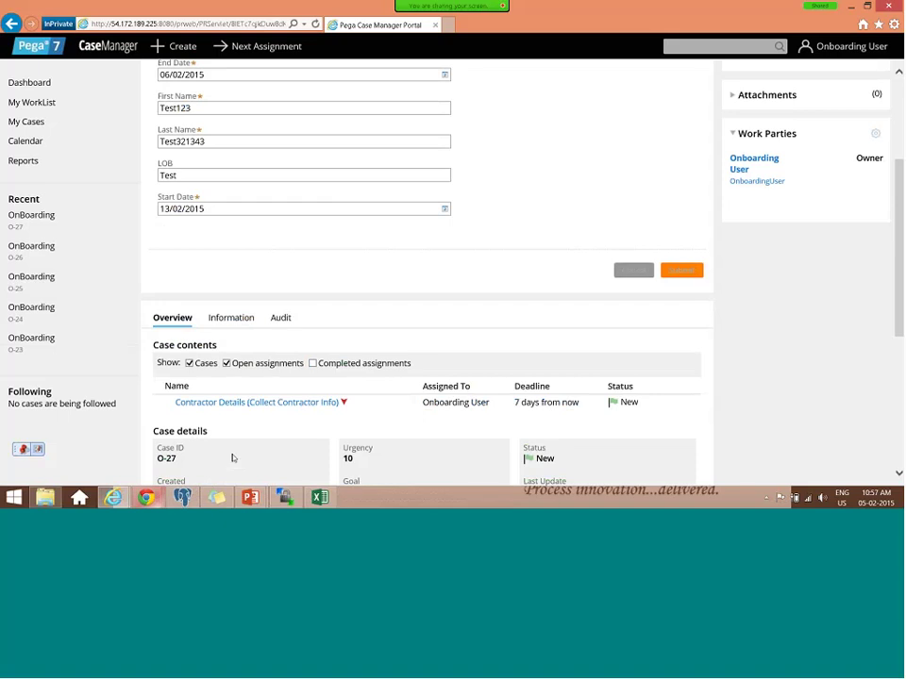
- Check the captured Tracer events and case O-27's page, then return to the Tracer log
mouse_move(146, 497)
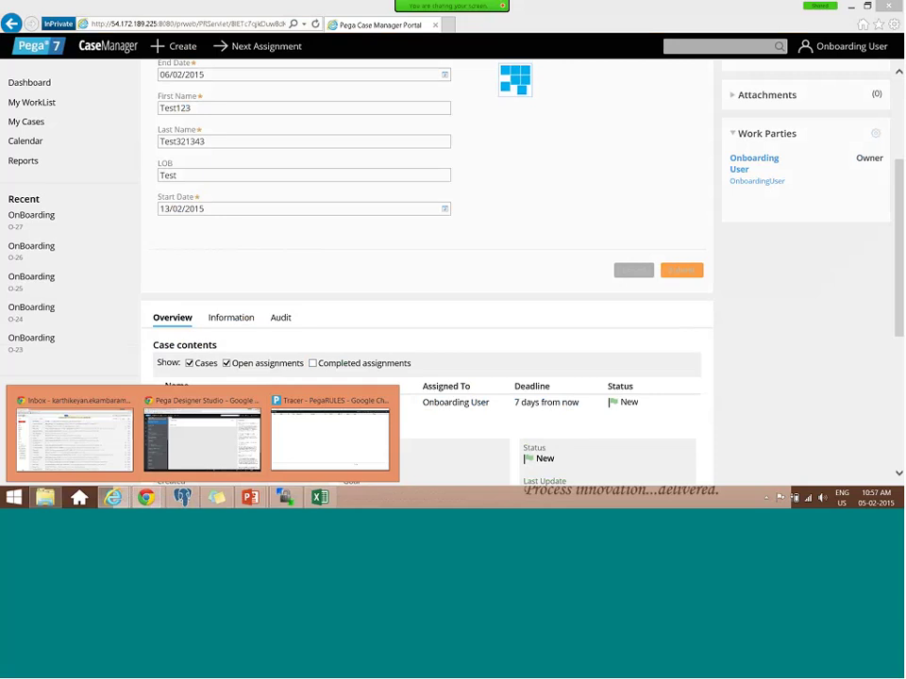
left_click(302, 423)
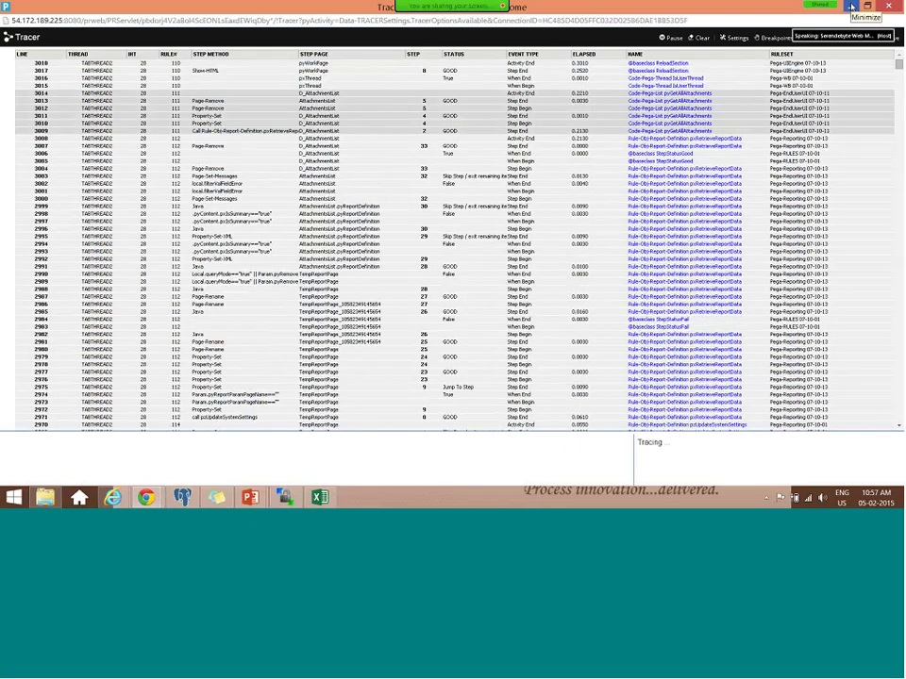
left_click(852, 6)
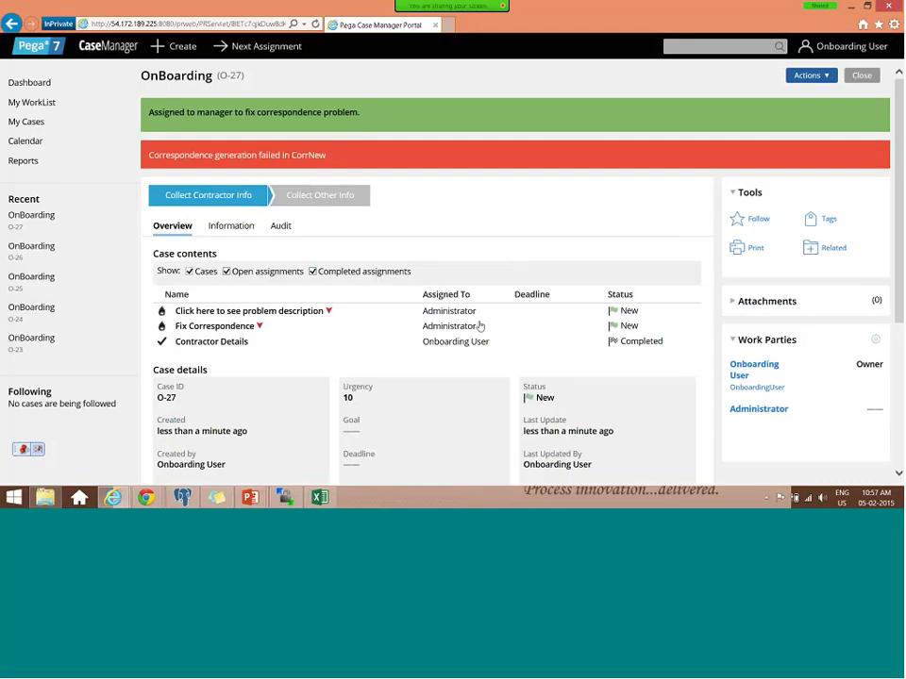
scroll(481, 326, "down", 2)
scroll(479, 326, "down", 2)
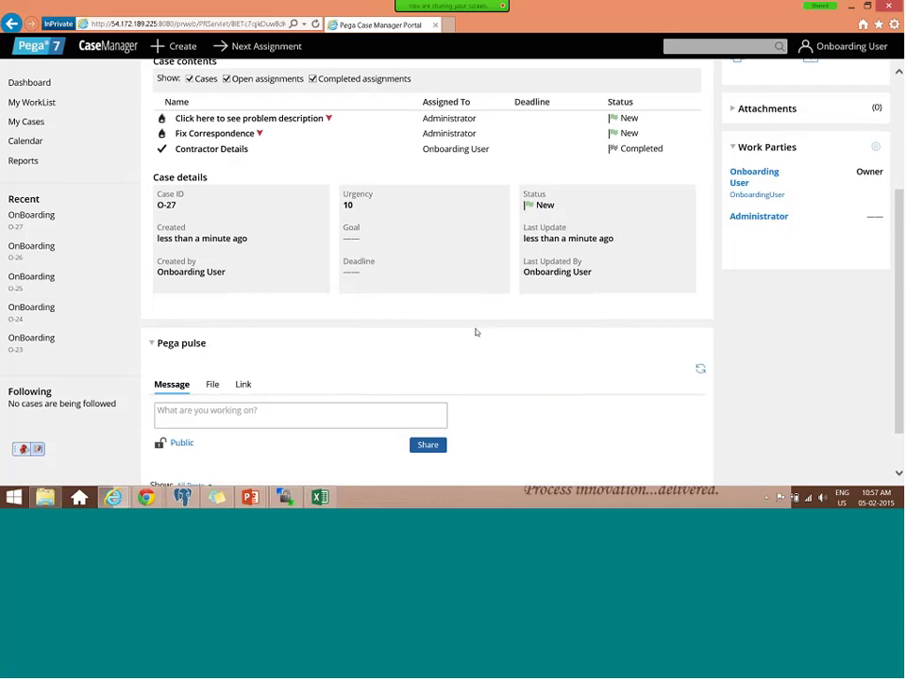
scroll(477, 332, "down", 1)
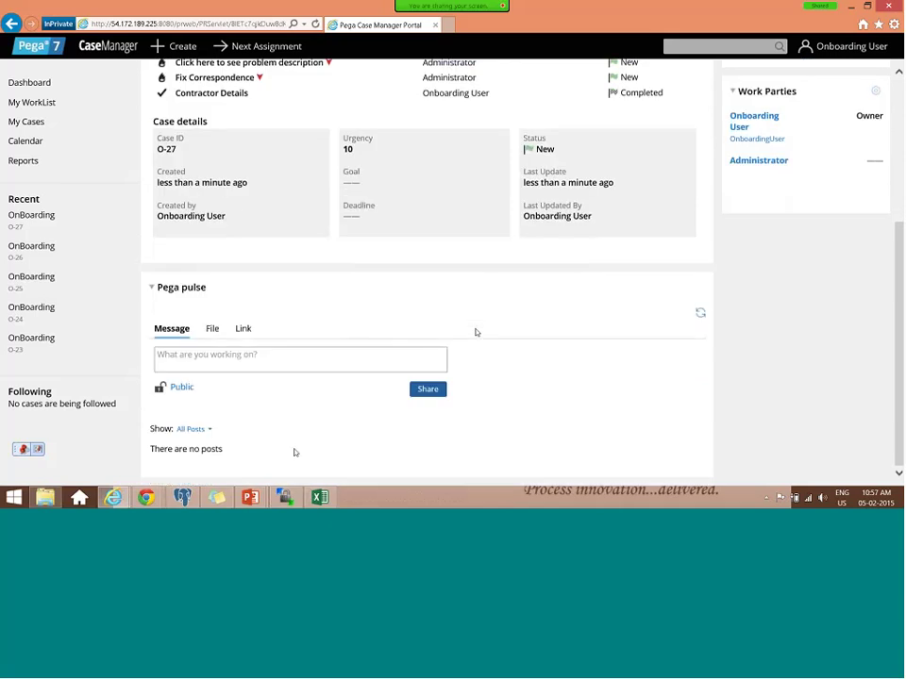
key("alt+Tab")
scroll(594, 245, "down", 5)
- Search the Tracer log for 'assign_' and scroll to the FAIL rows around event 891
scroll(595, 245, "down", 3)
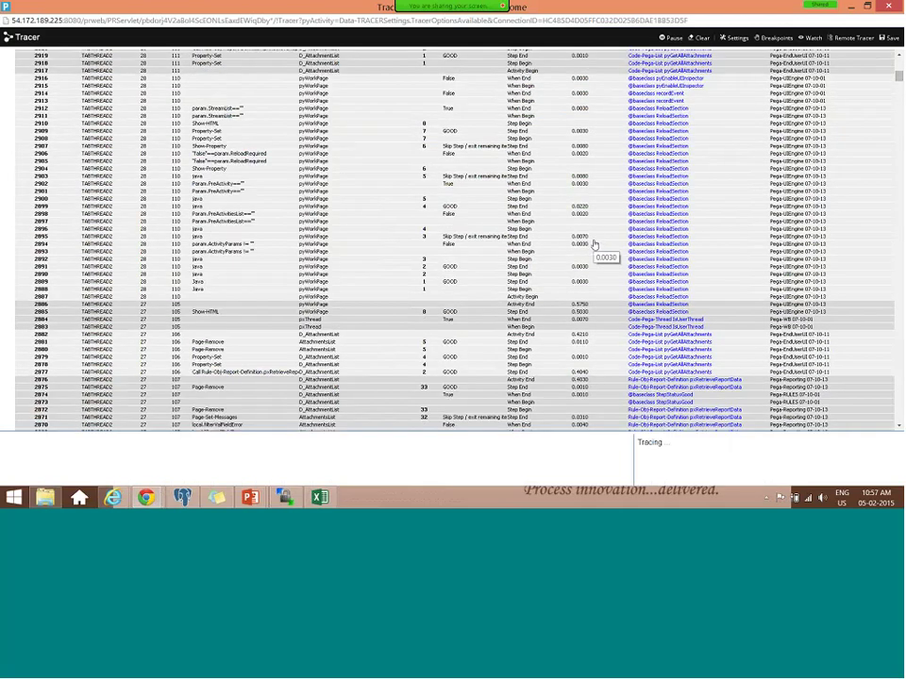
key("ctrl+f")
type("_")
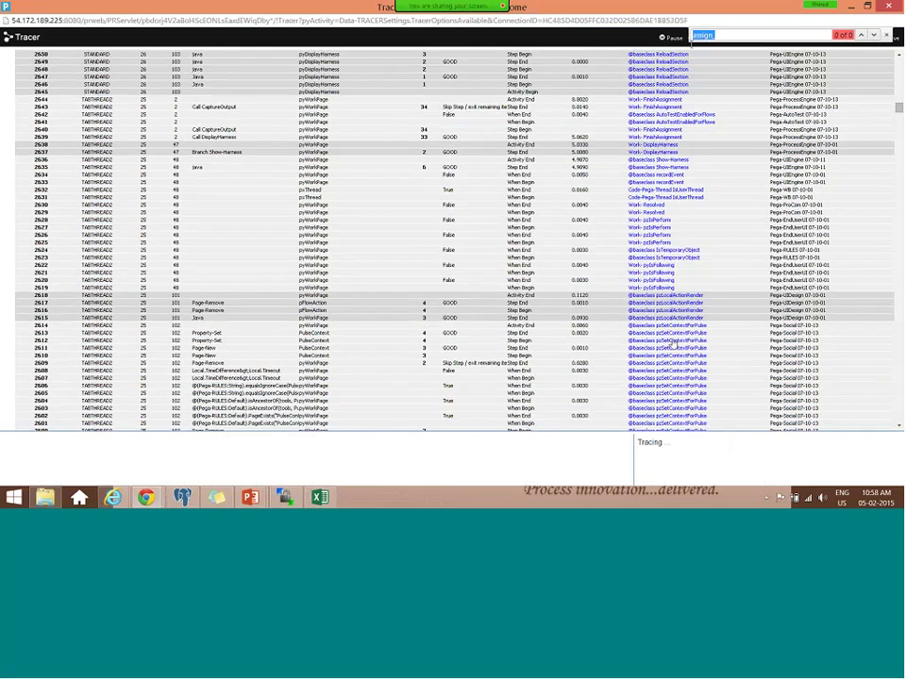
scroll(672, 347, "down", 10)
scroll(672, 347, "down", 5)
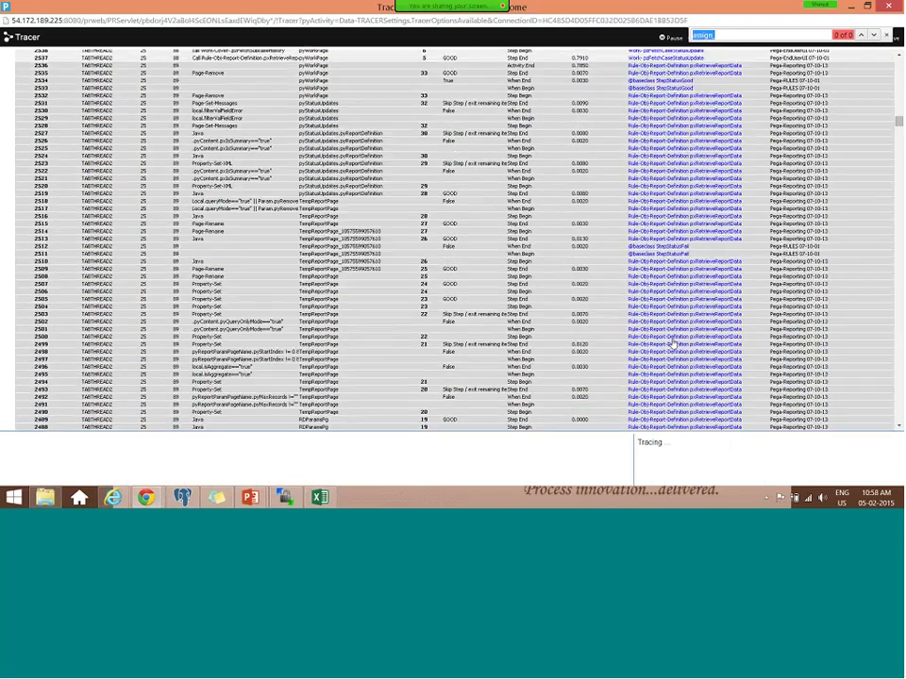
scroll(672, 347, "down", 20)
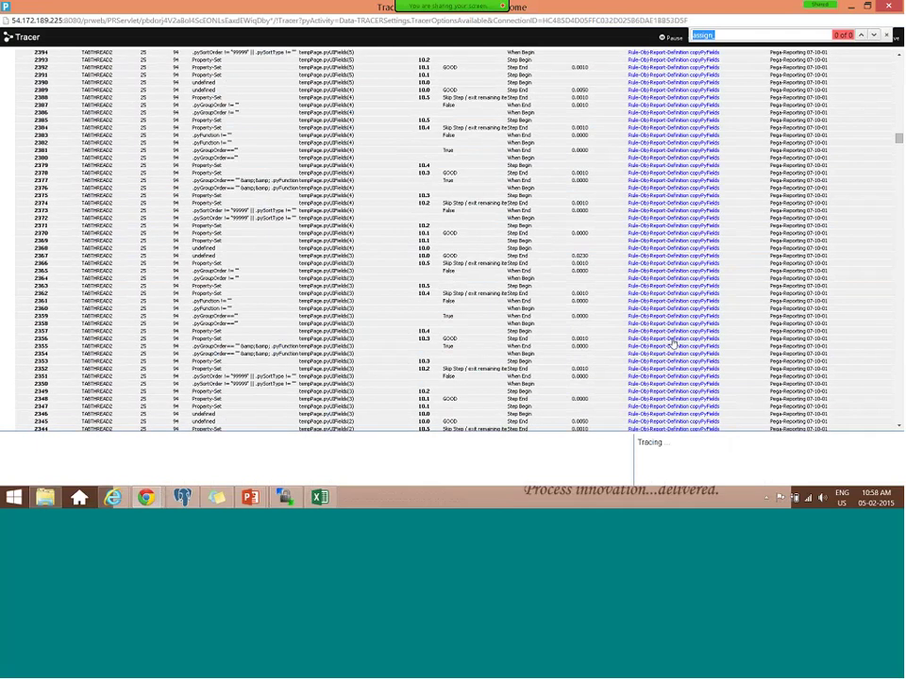
scroll(672, 347, "down", 4)
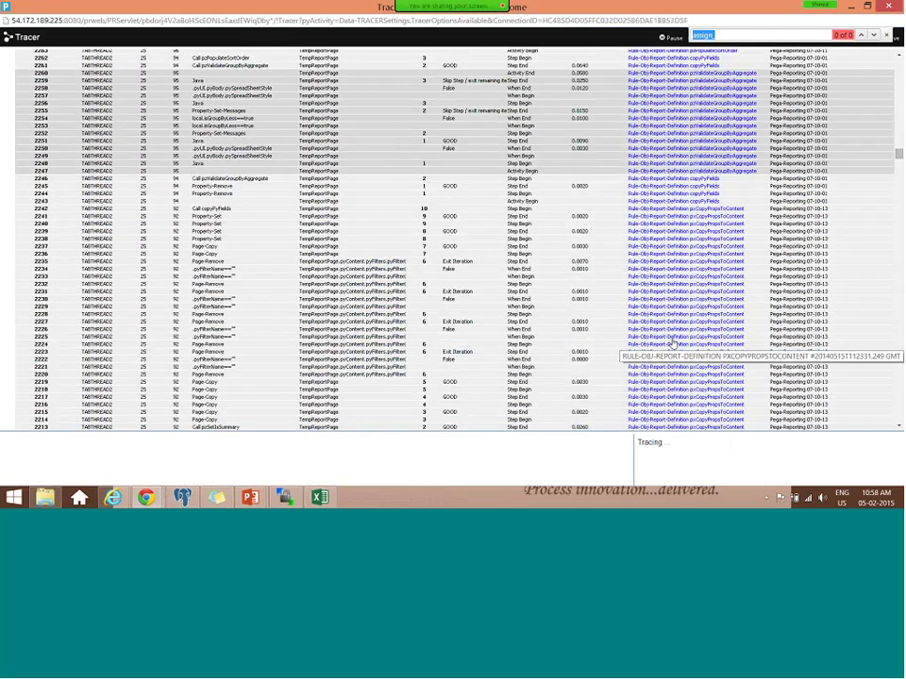
scroll(672, 345, "down", 7)
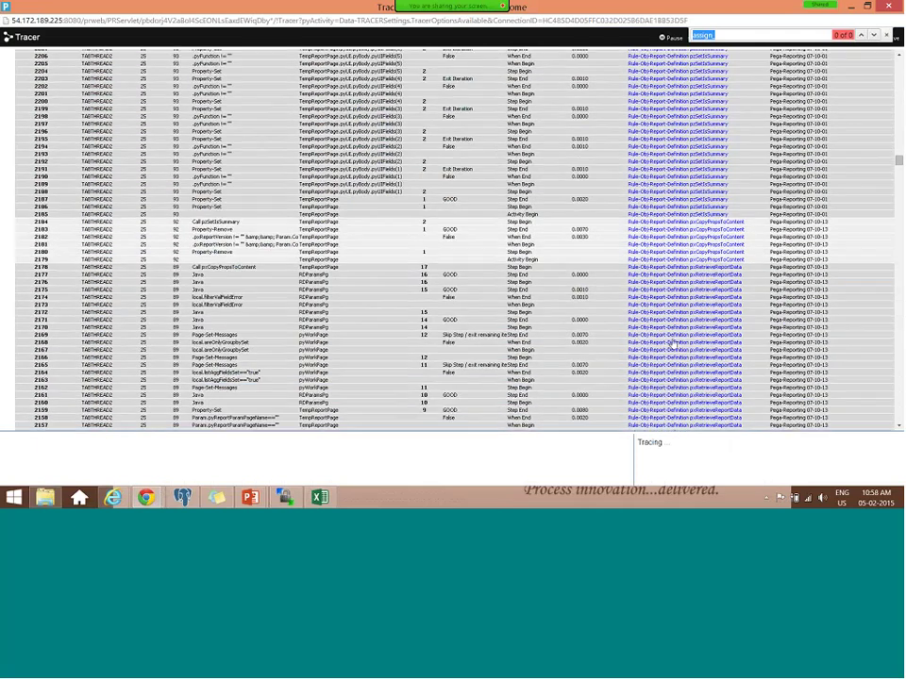
scroll(672, 345, "down", 17)
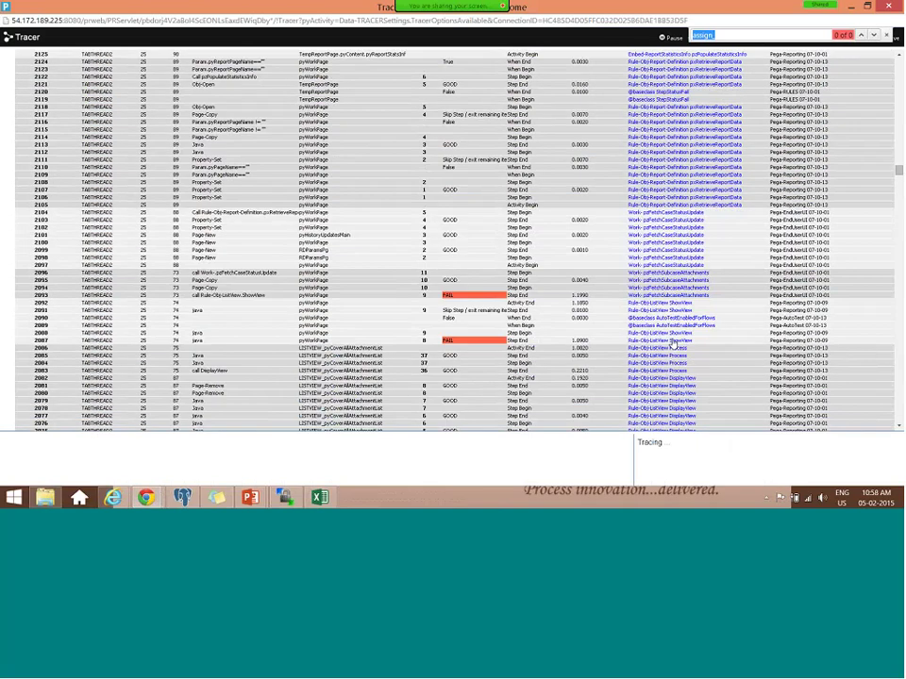
scroll(672, 345, "down", 14)
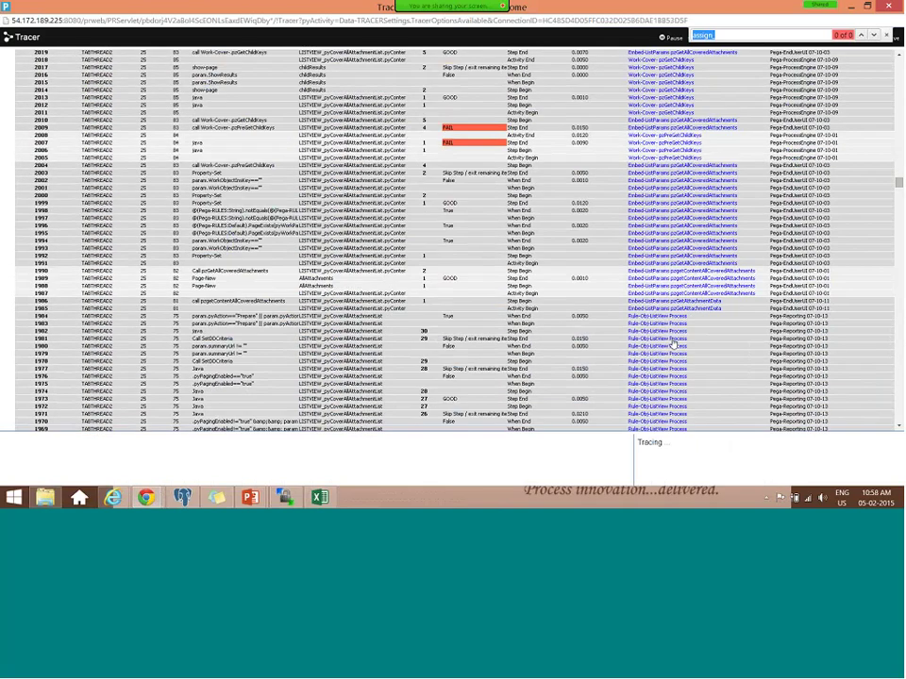
scroll(671, 345, "down", 5)
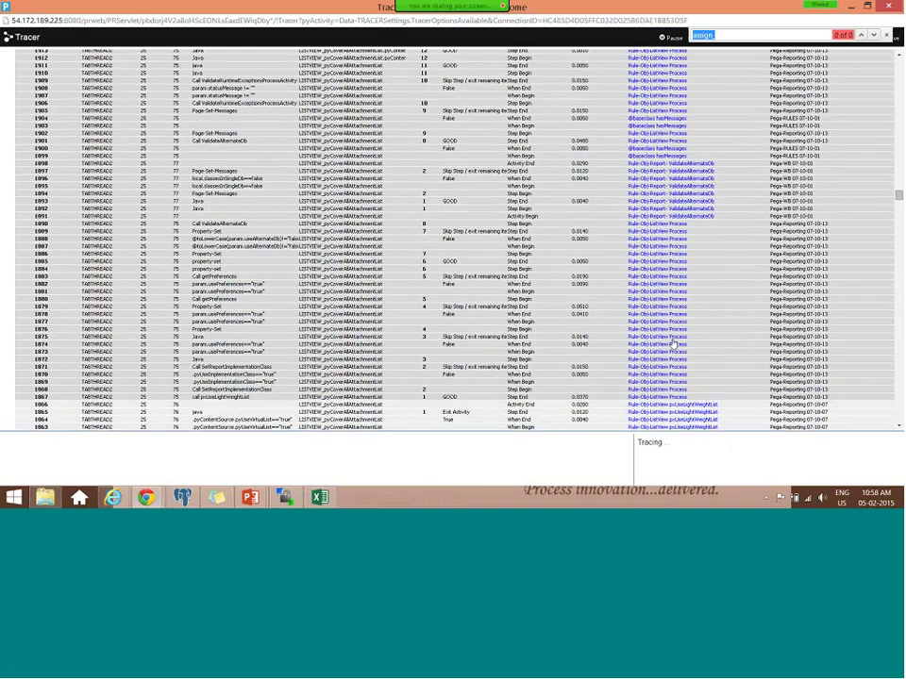
scroll(671, 346, "down", 5)
scroll(672, 345, "down", 20)
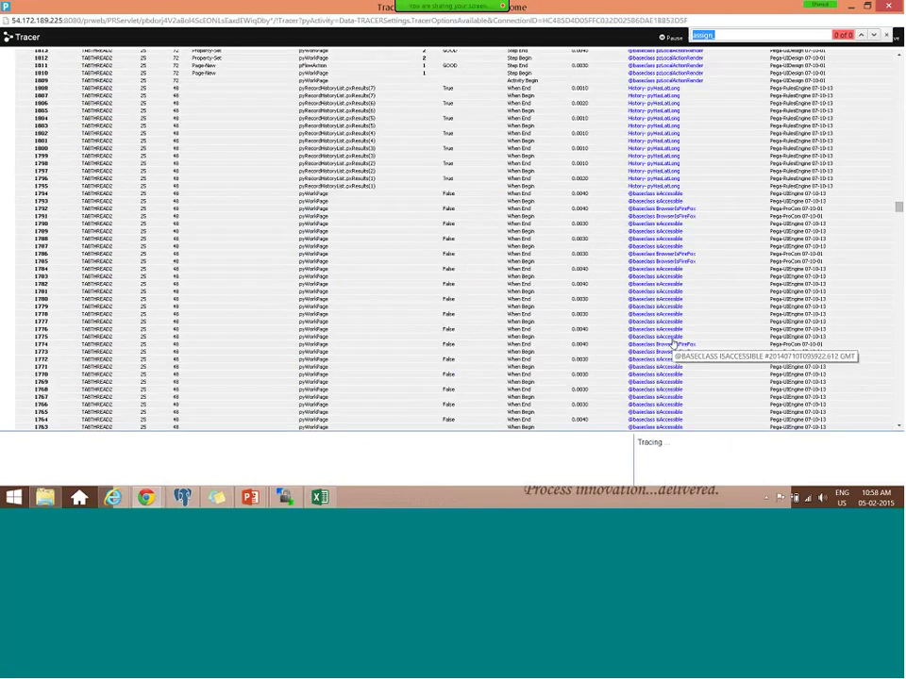
scroll(672, 346, "down", 12)
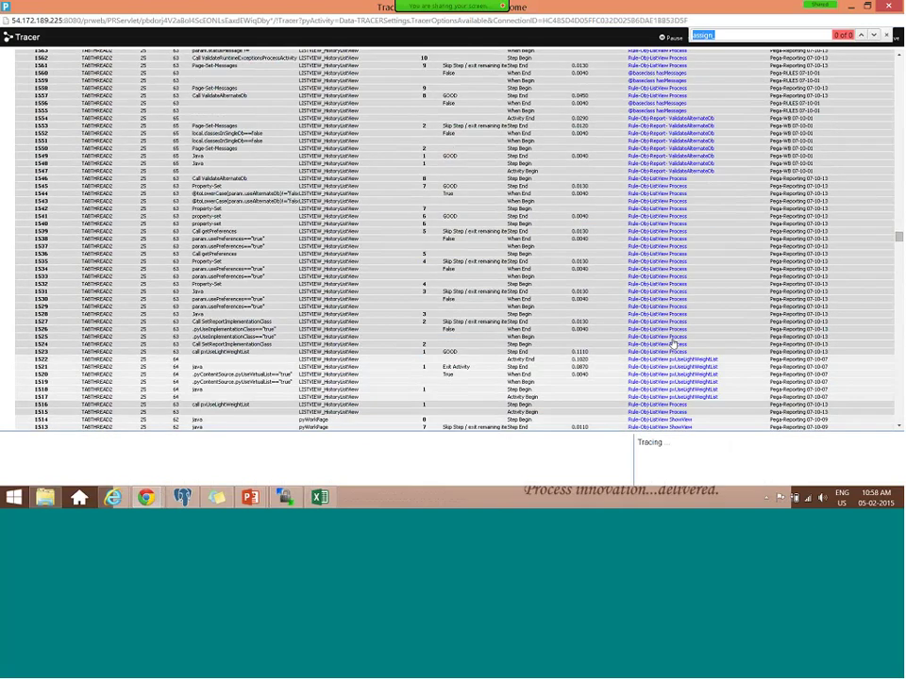
scroll(672, 345, "down", 17)
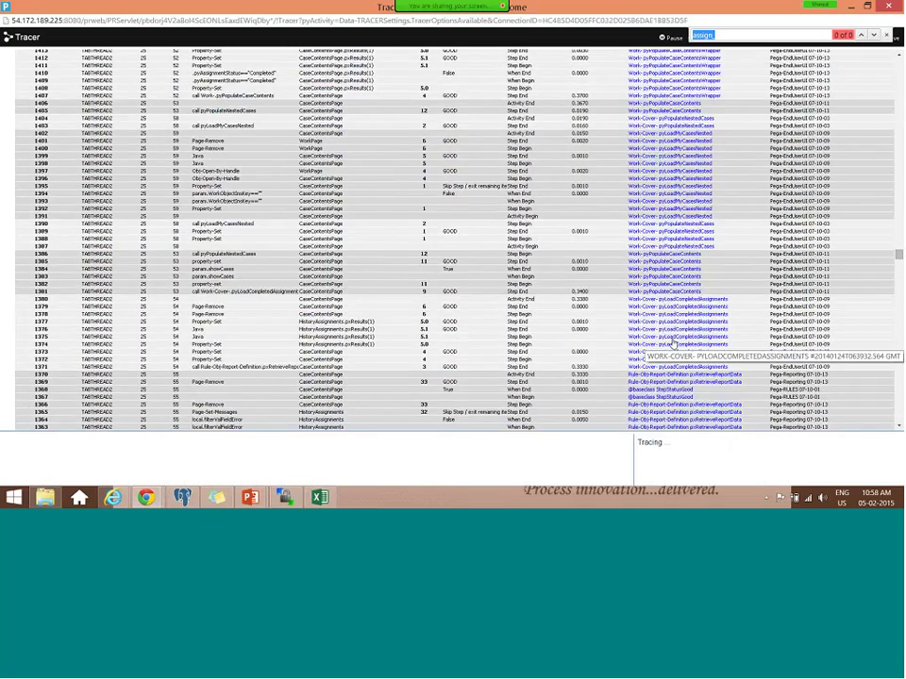
scroll(673, 346, "down", 2)
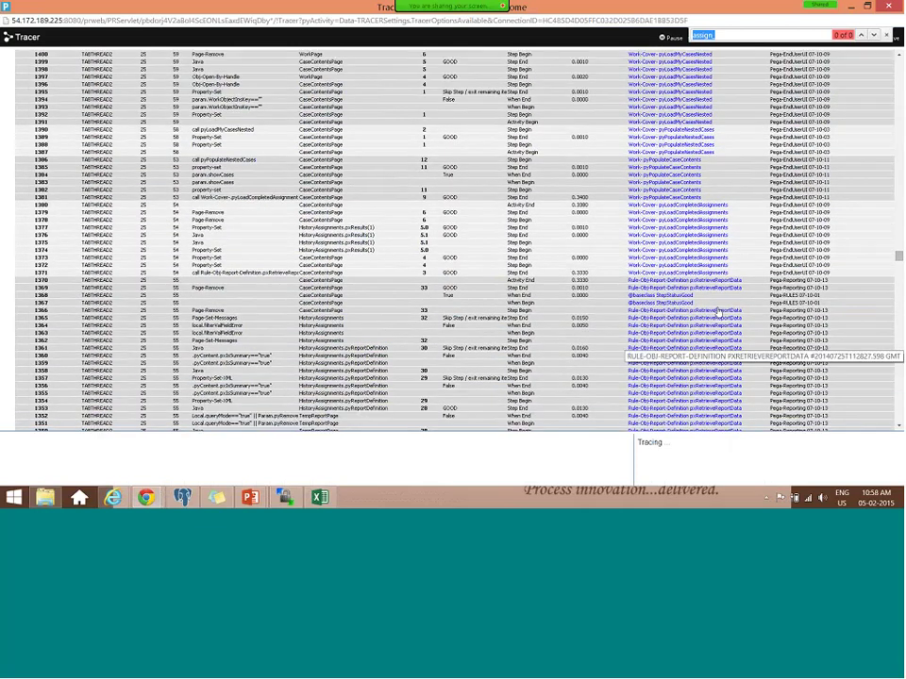
scroll(718, 312, "down", 11)
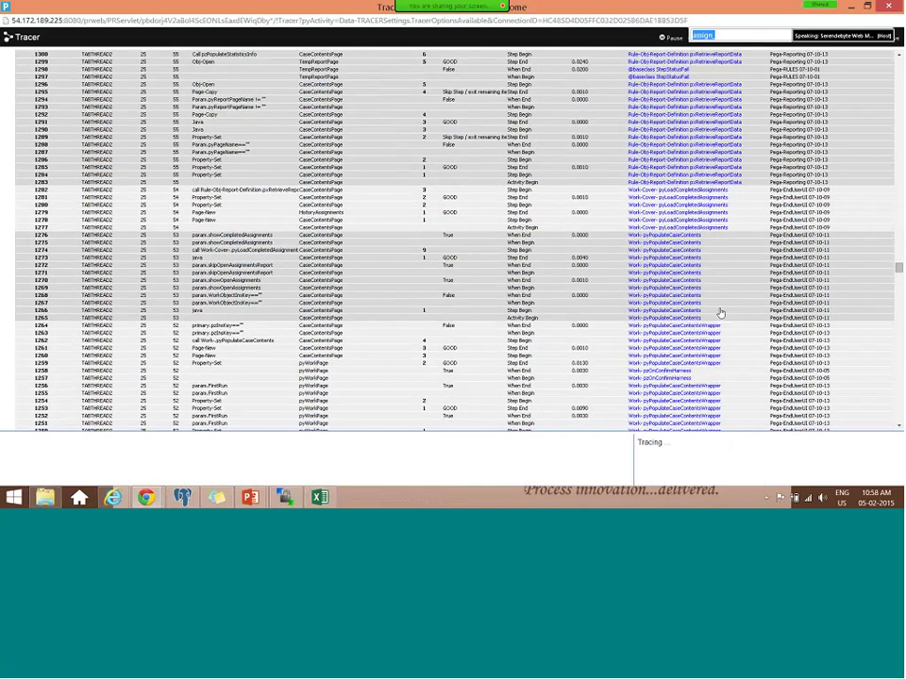
scroll(720, 313, "down", 3)
scroll(720, 313, "down", 15)
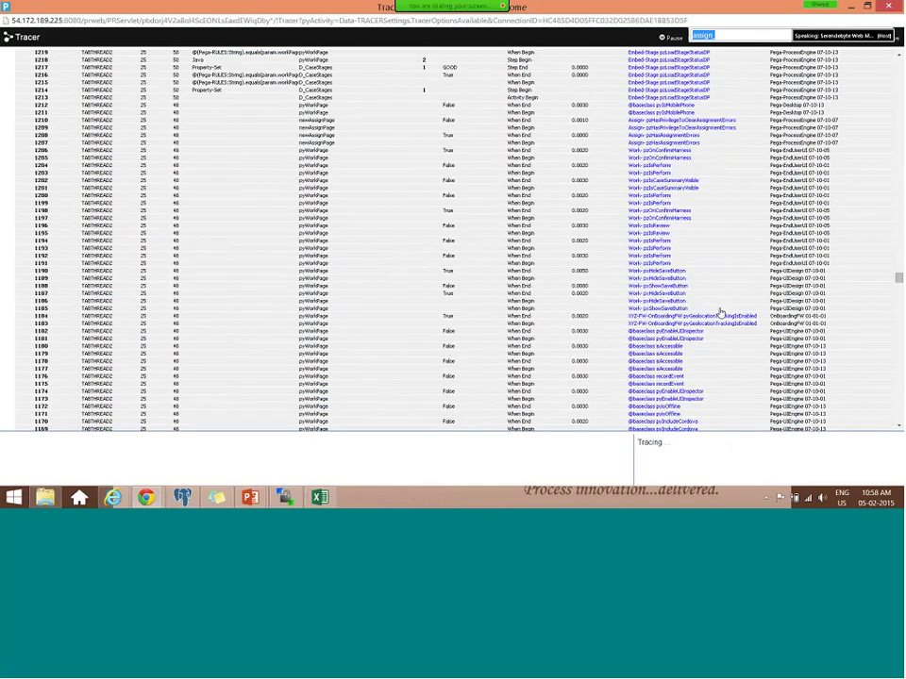
scroll(720, 313, "down", 6)
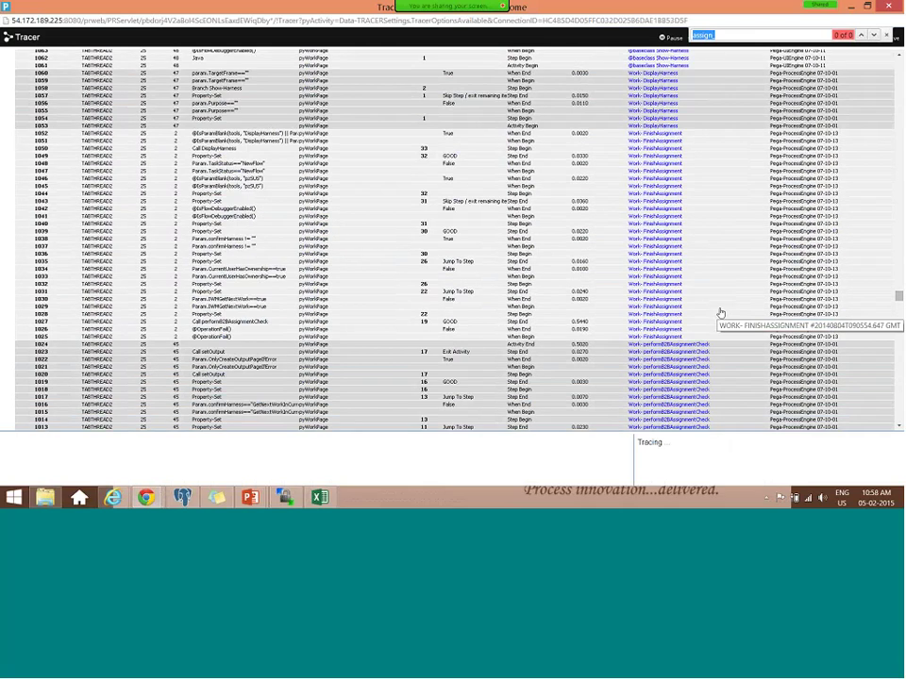
scroll(720, 312, "down", 13)
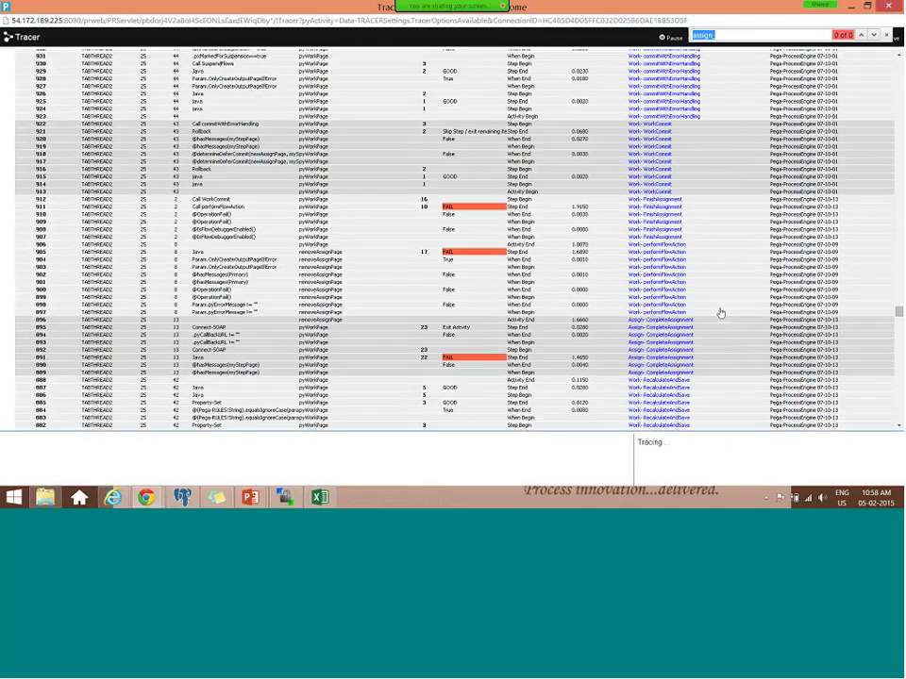
- Review failed event 891's details, then scroll to the ToSkilledGroup events around 427–442
left_click(459, 361)
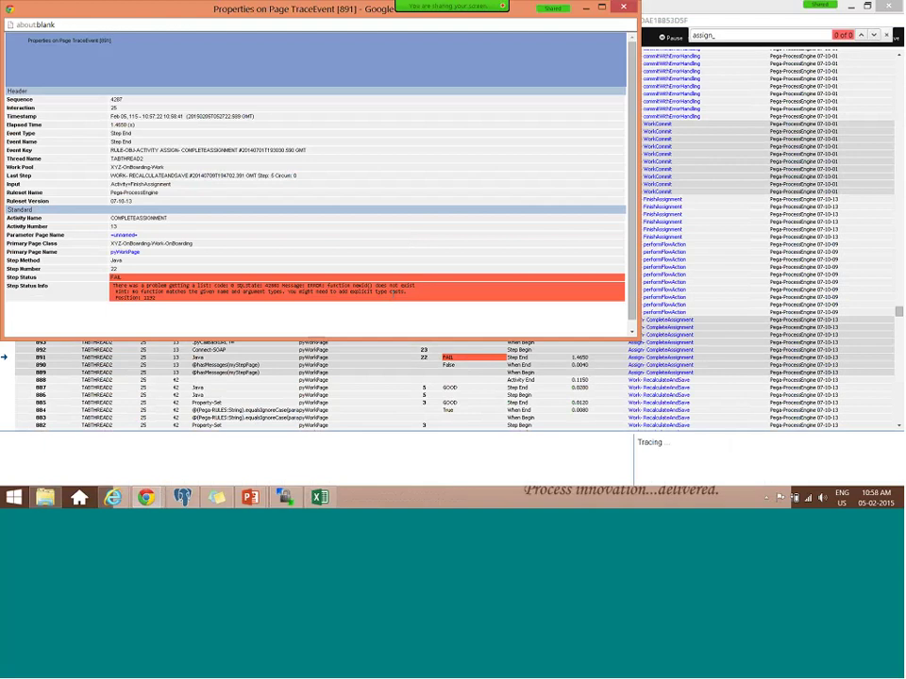
left_click(622, 6)
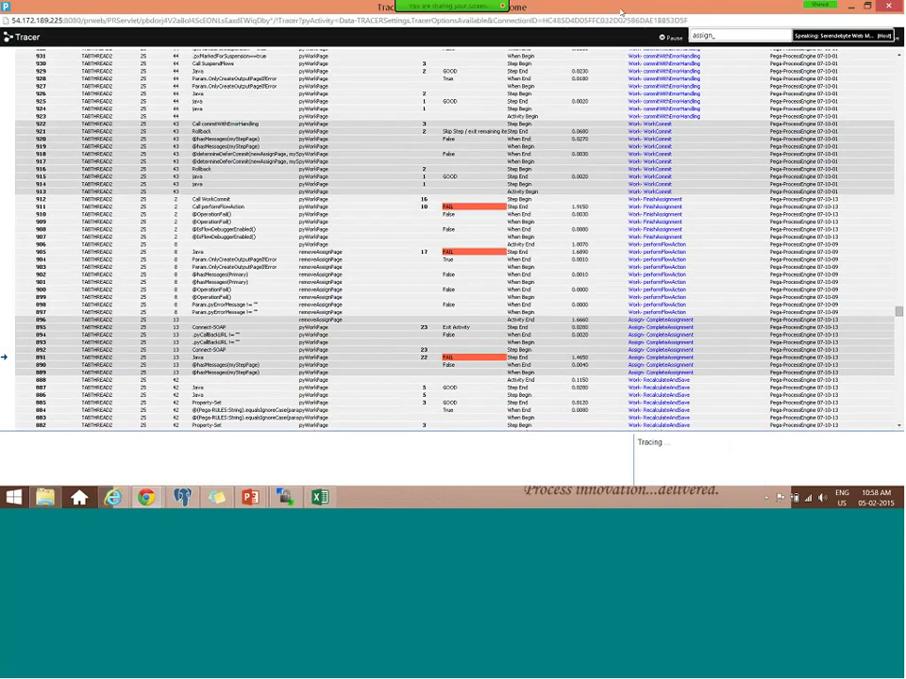
scroll(736, 356, "down", 8)
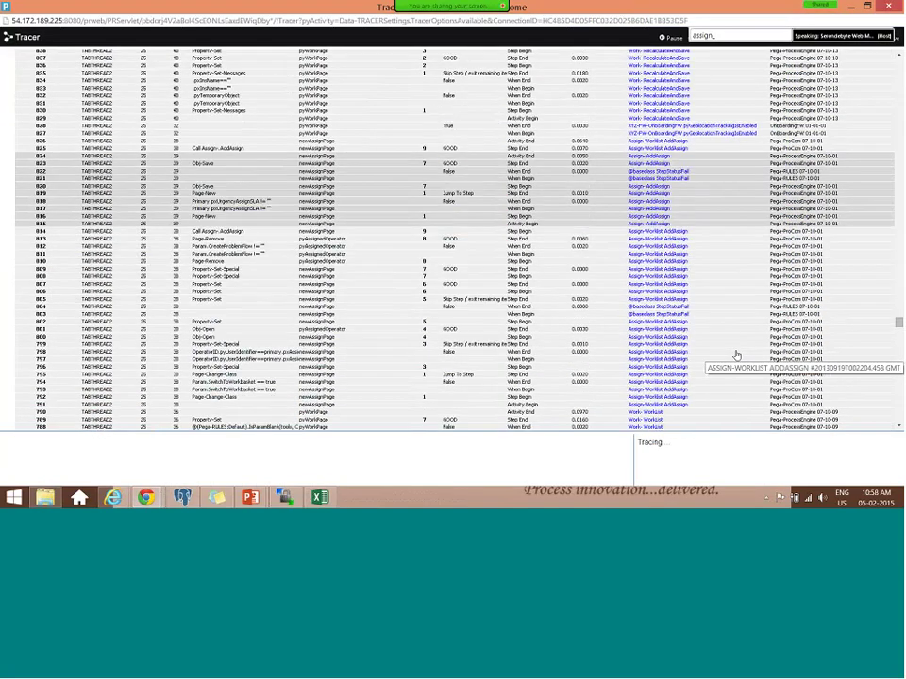
scroll(735, 356, "down", 7)
scroll(736, 355, "up", 3)
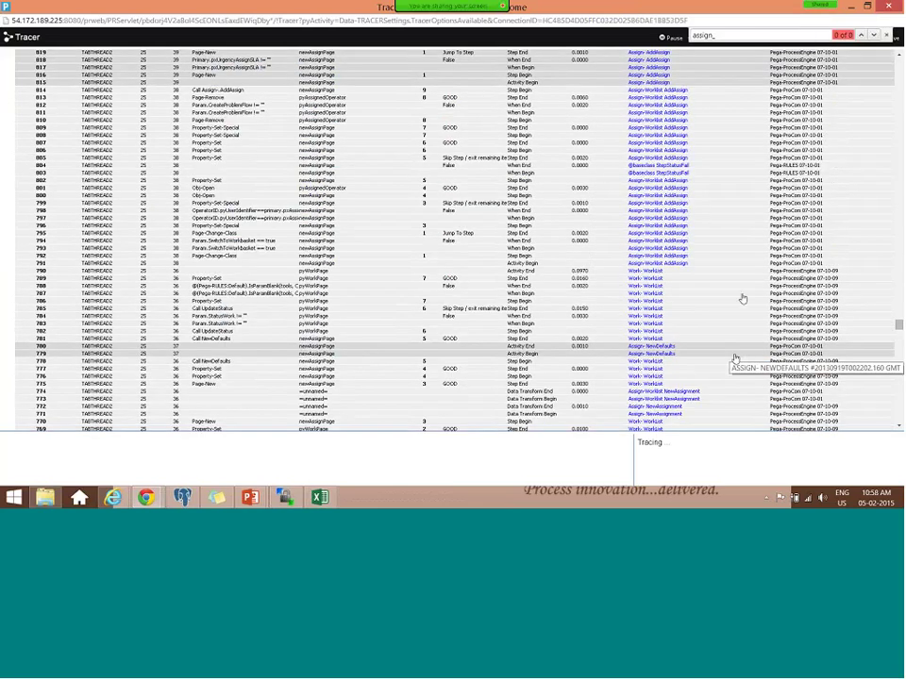
scroll(741, 300, "down", 4)
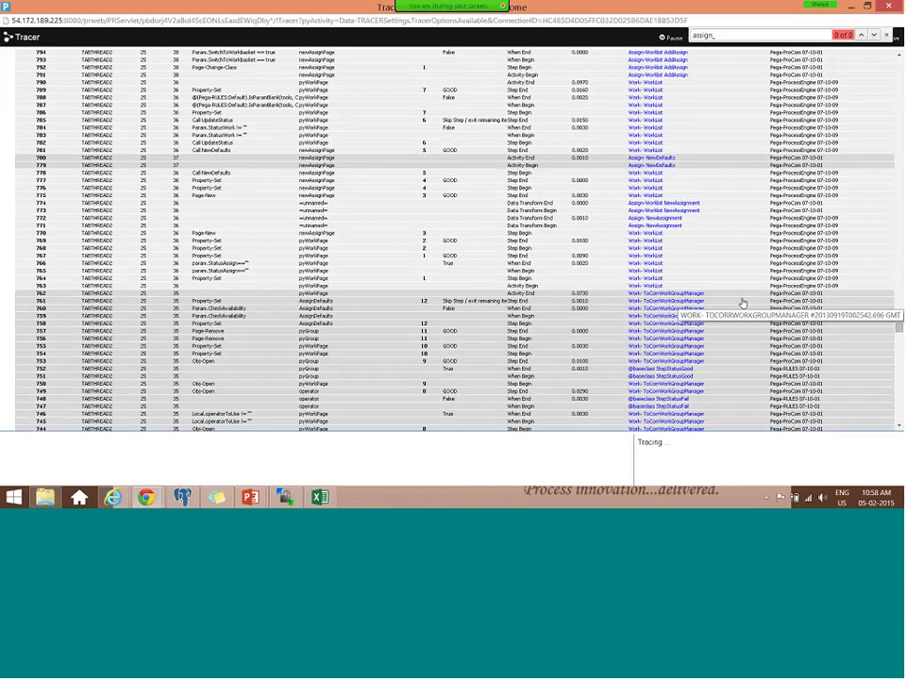
scroll(743, 302, "down", 2)
scroll(743, 303, "down", 7)
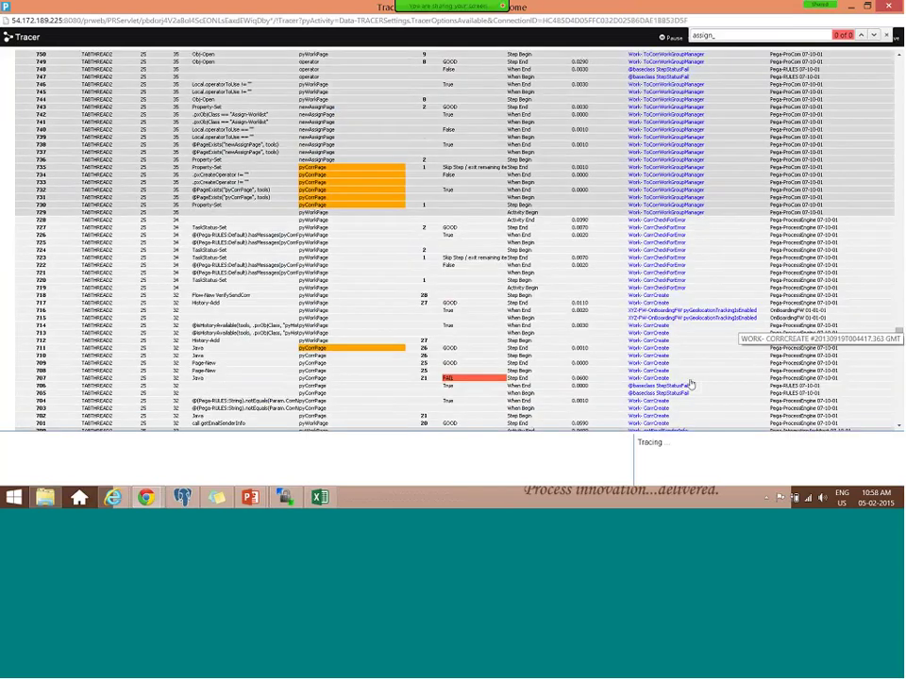
scroll(668, 391, "down", 20)
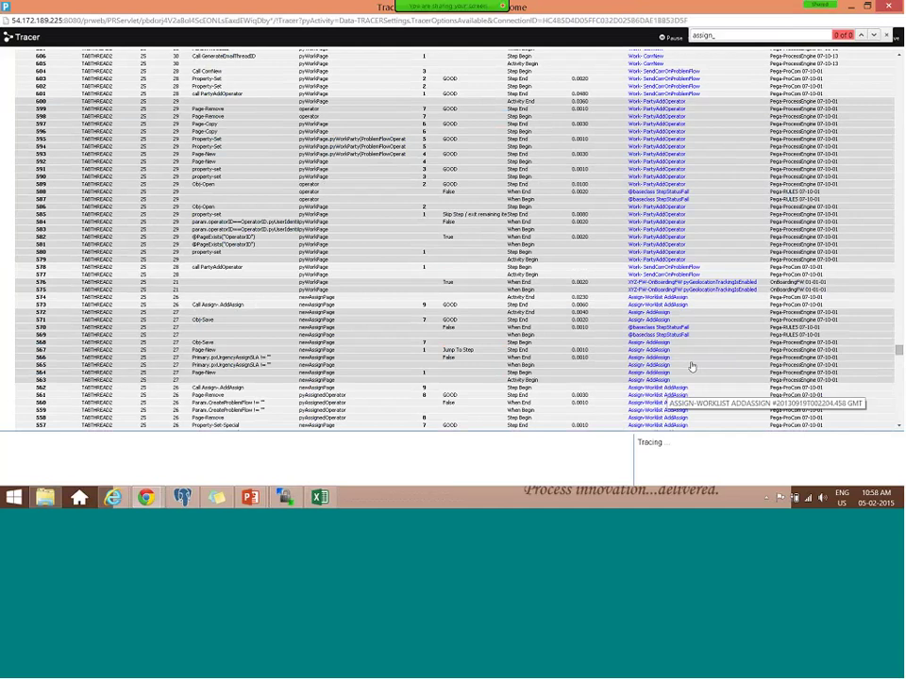
scroll(692, 365, "down", 13)
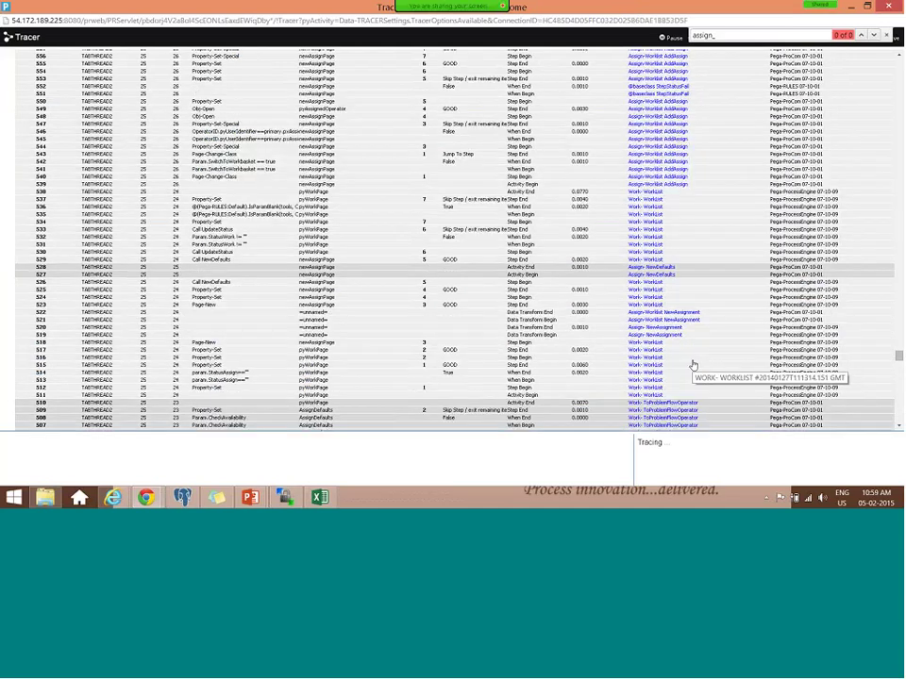
scroll(692, 365, "down", 3)
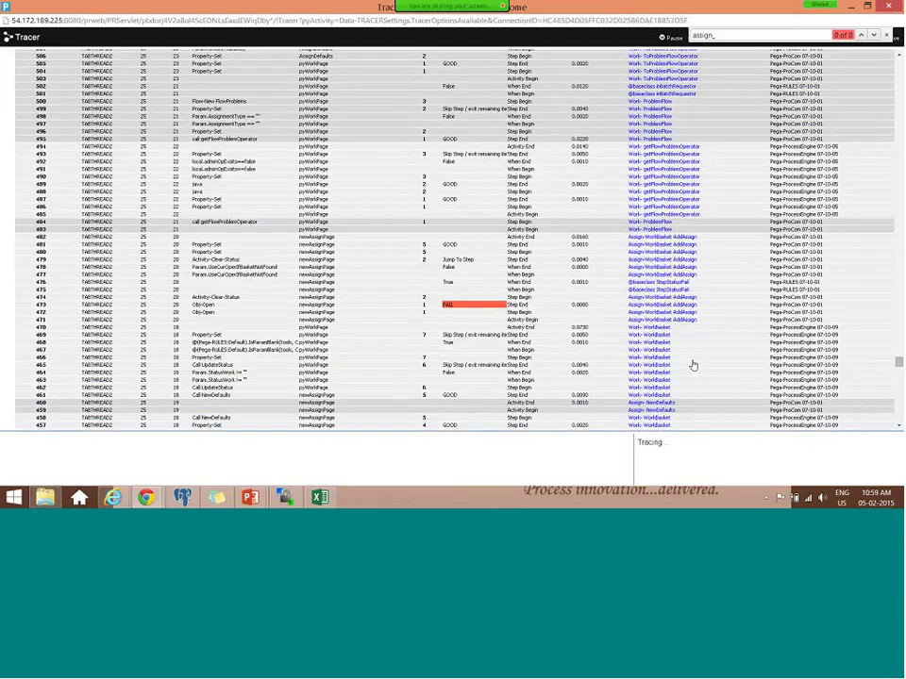
scroll(692, 368, "down", 2)
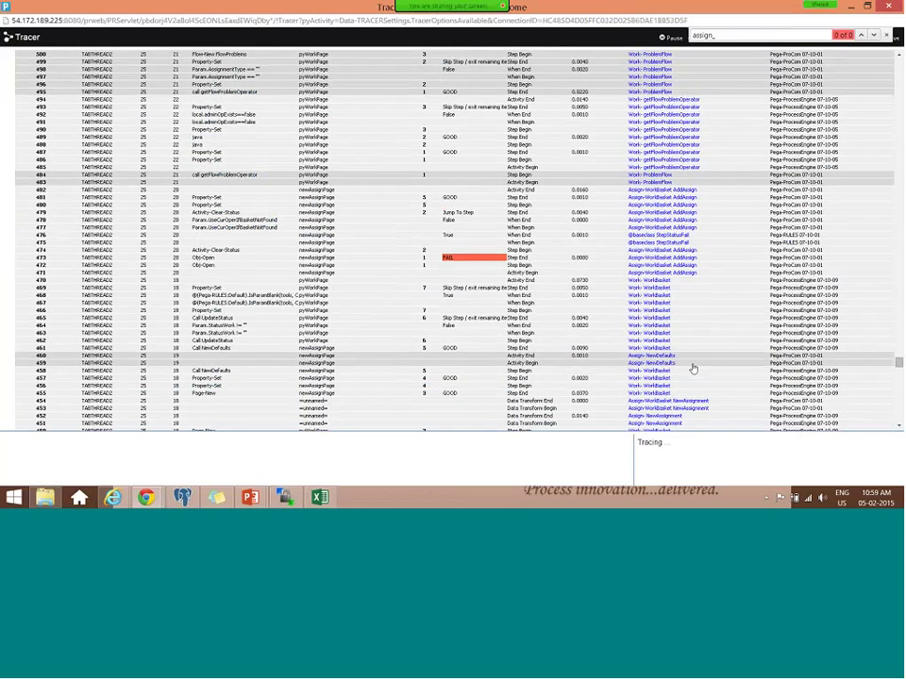
scroll(692, 368, "down", 10)
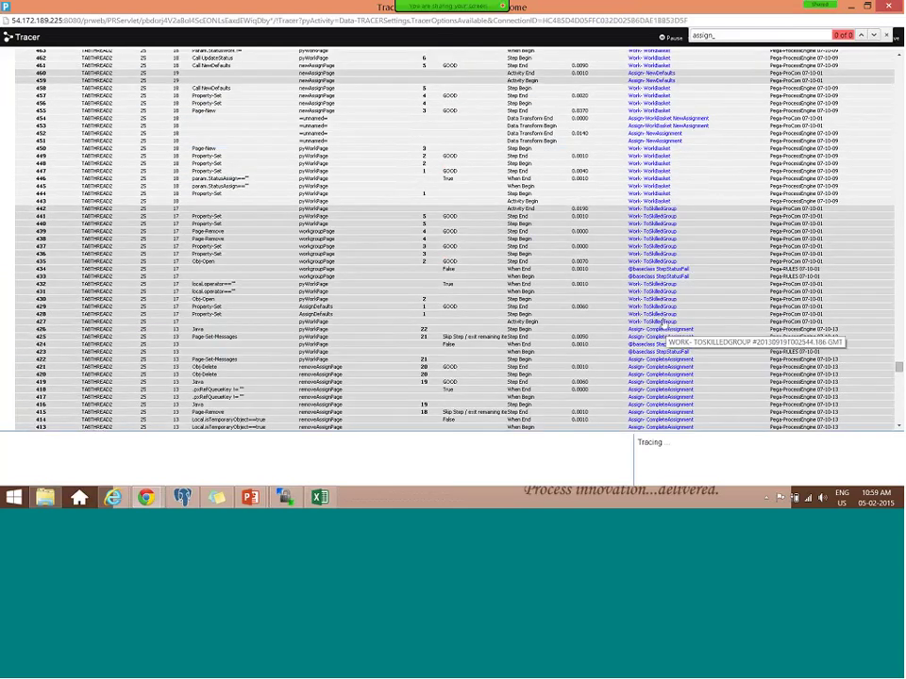
scroll(386, 299, "down", 2)
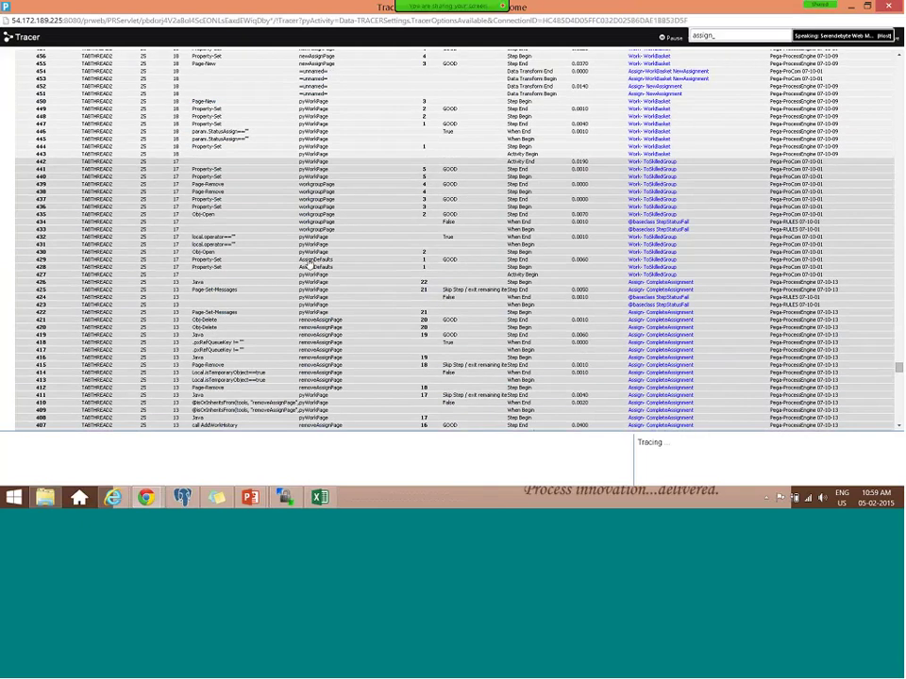
- Inspect the AssignDefaults page properties, selecting the pxSkillsRequired(Educational) property name
left_click(309, 265)
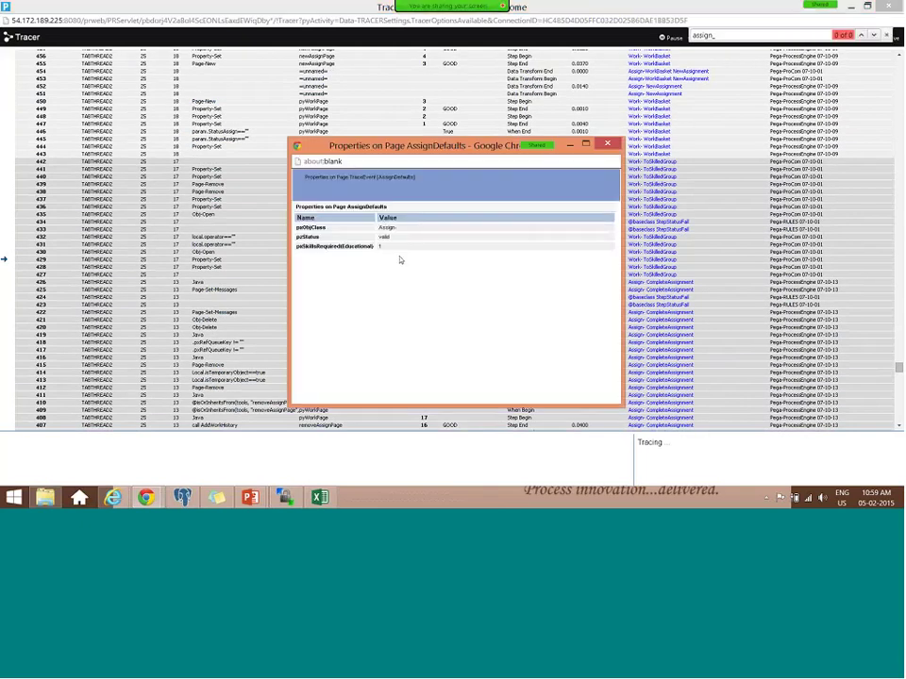
left_click_drag(368, 246, 303, 248)
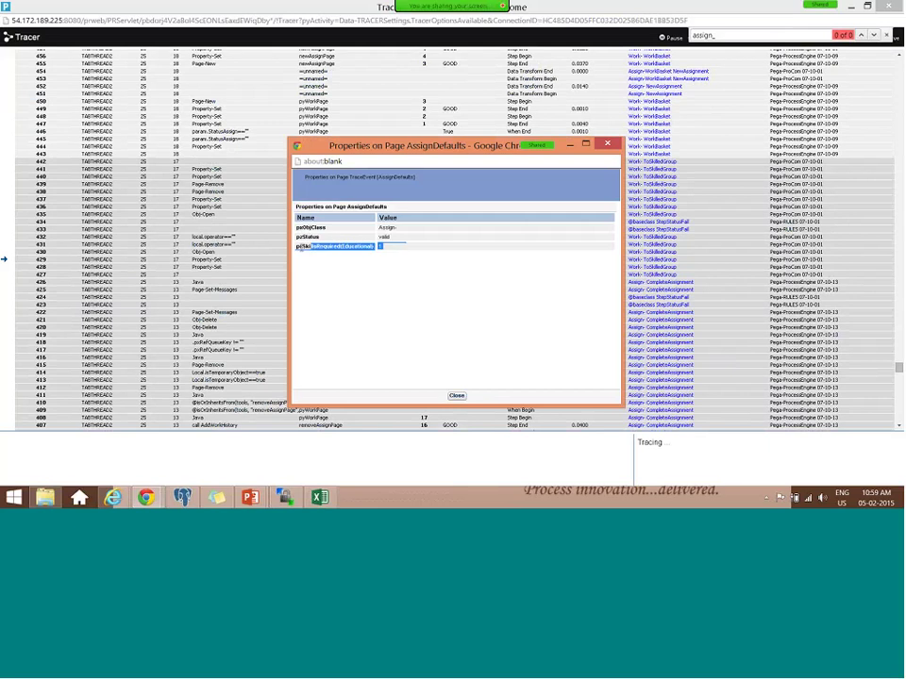
left_click_drag(302, 247, 306, 253)
left_click(609, 144)
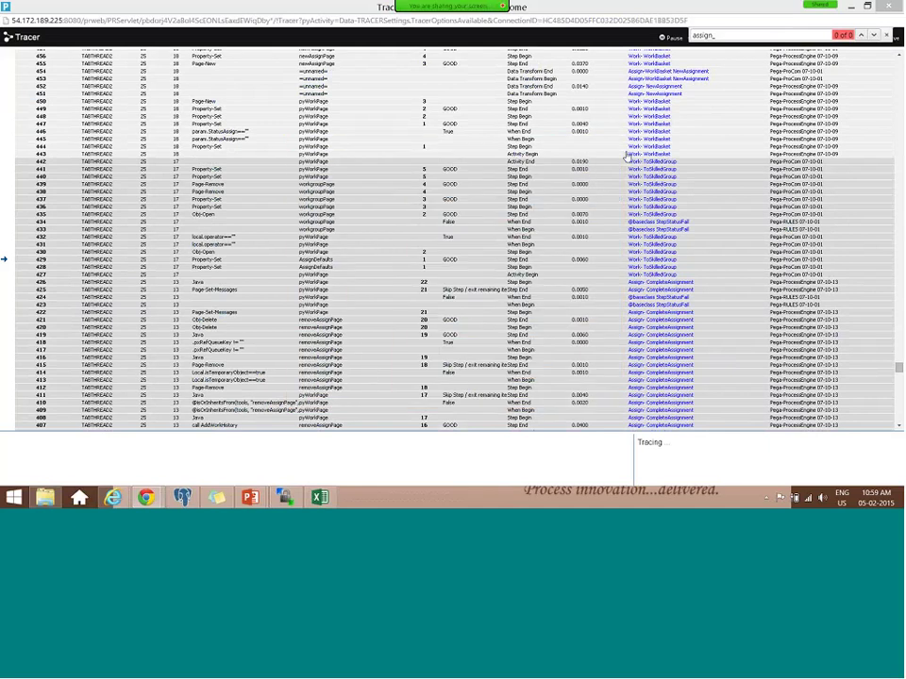
scroll(626, 155, "up", 4)
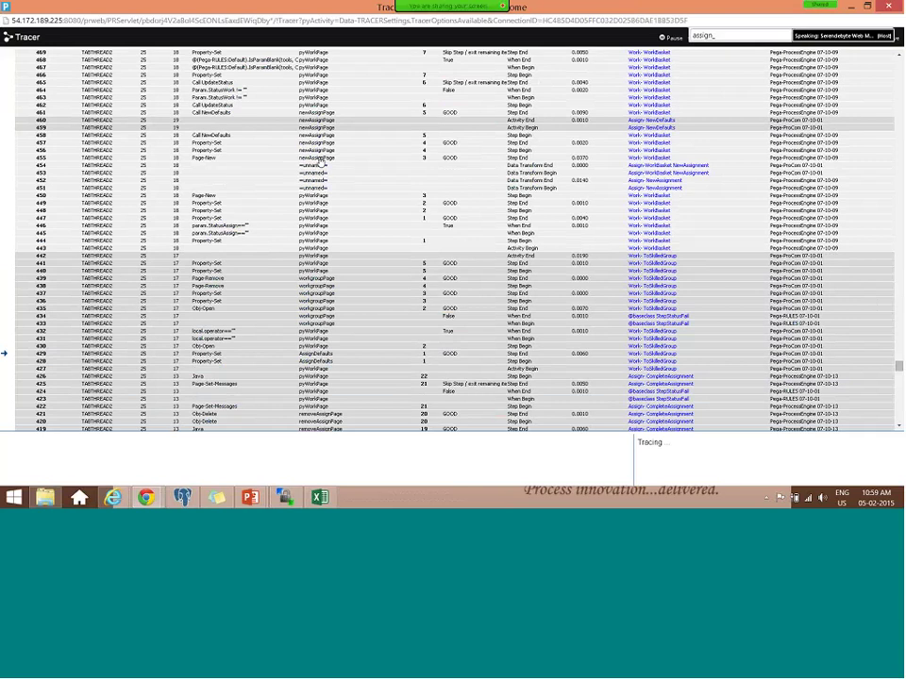
- Inspect the newAssignPage properties, then scroll up toward the FAIL row near event 473
left_click(239, 122)
left_click(303, 134)
left_click(303, 134)
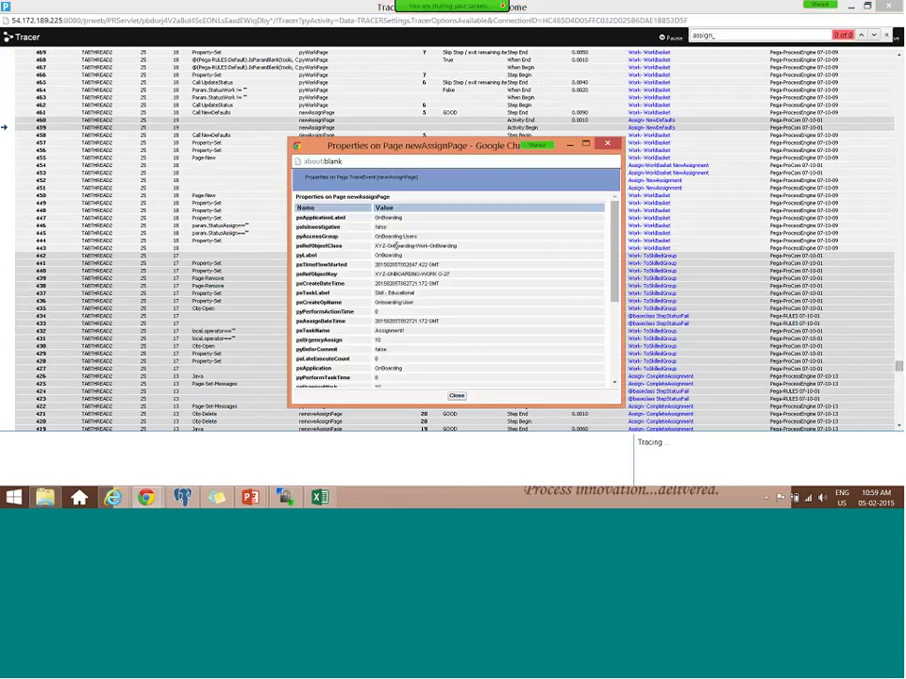
scroll(395, 245, "down", 5)
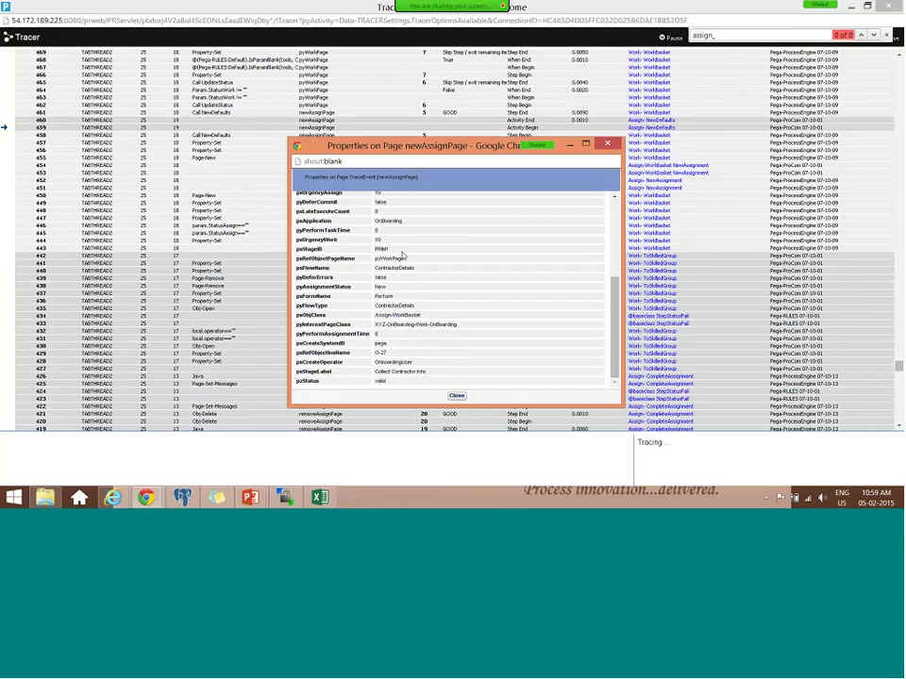
scroll(515, 217, "up", 5)
left_click(608, 145)
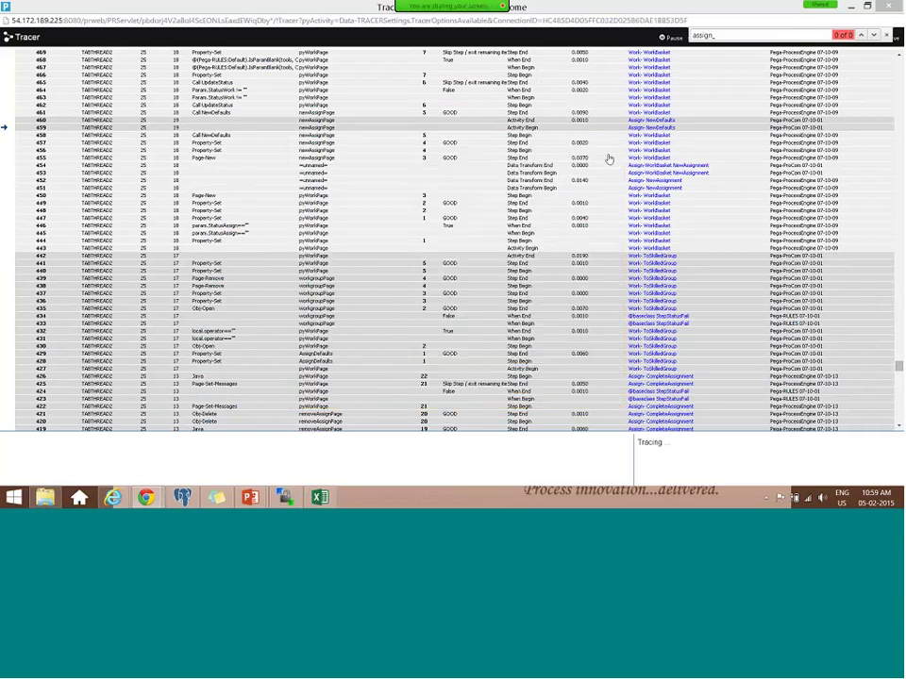
scroll(469, 213, "up", 4)
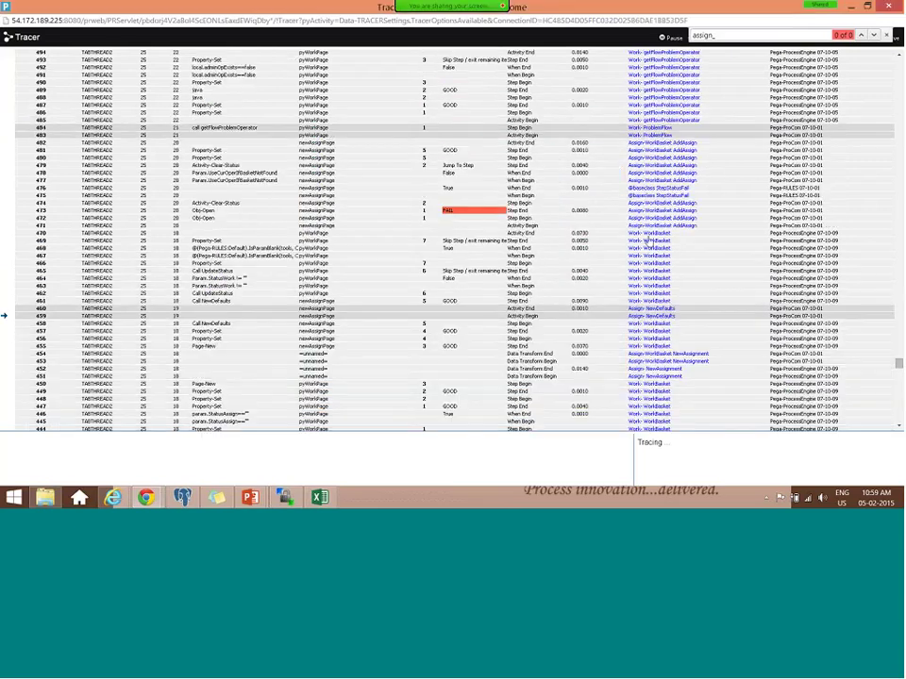
- Read event 473's Step Status Info failure message, then scroll back to events 407–456
left_click(469, 213)
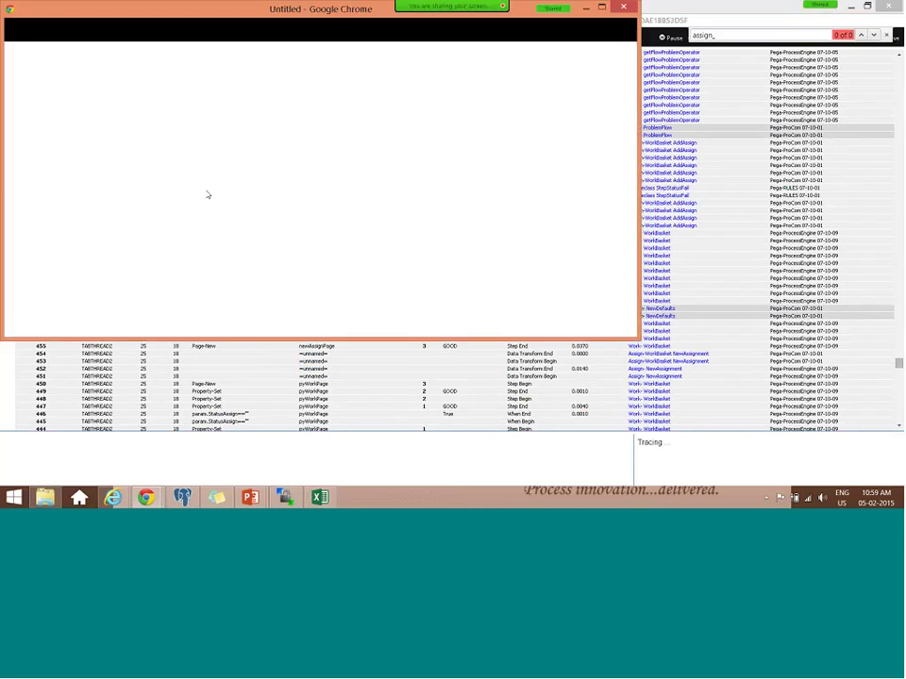
left_click_drag(163, 292, 230, 292)
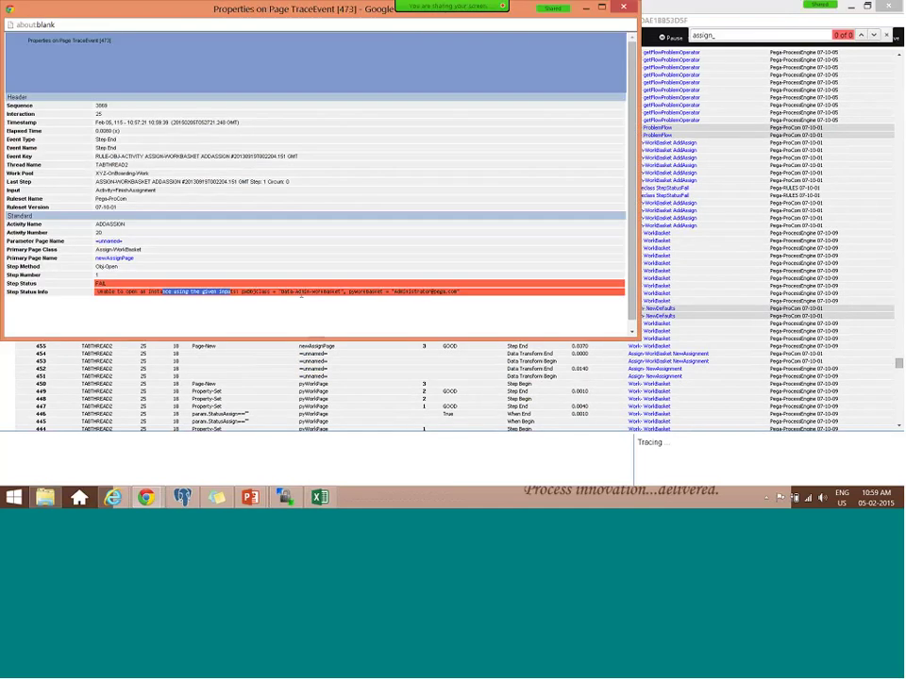
left_click_drag(302, 294, 464, 299)
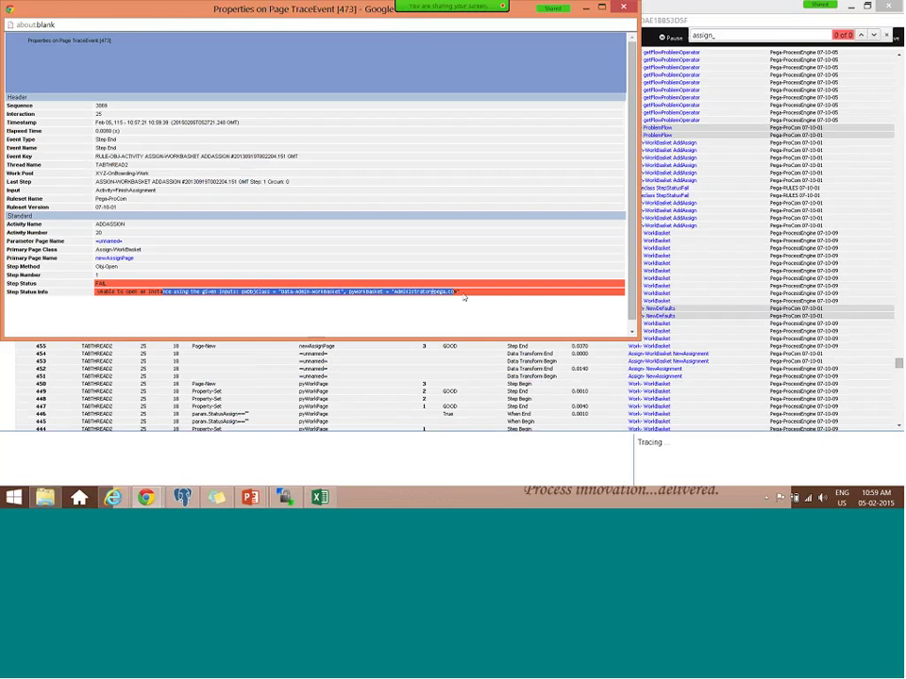
left_click(623, 7)
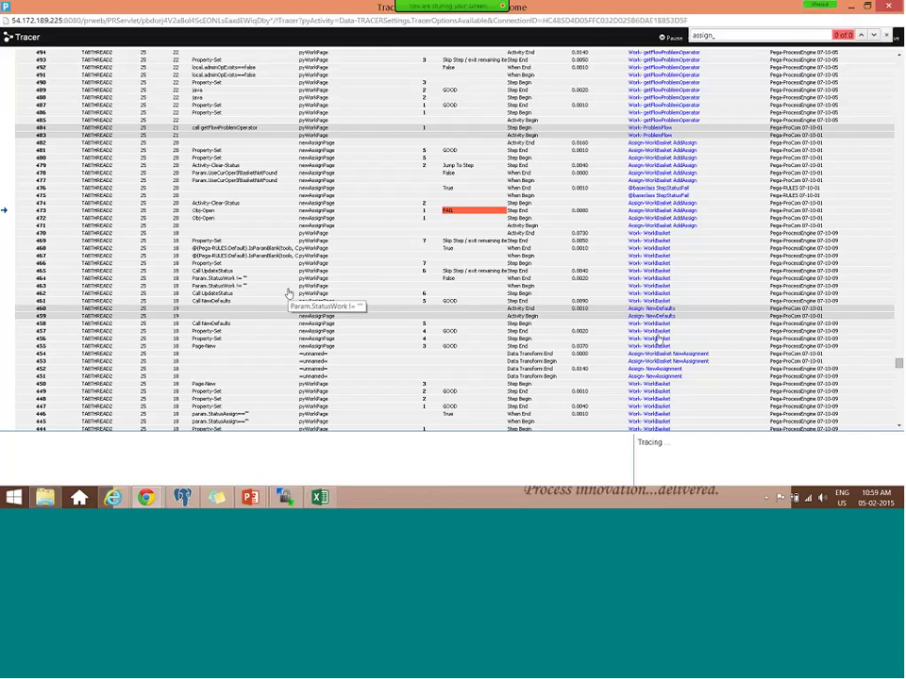
scroll(283, 294, "down", 2)
scroll(617, 307, "down", 10)
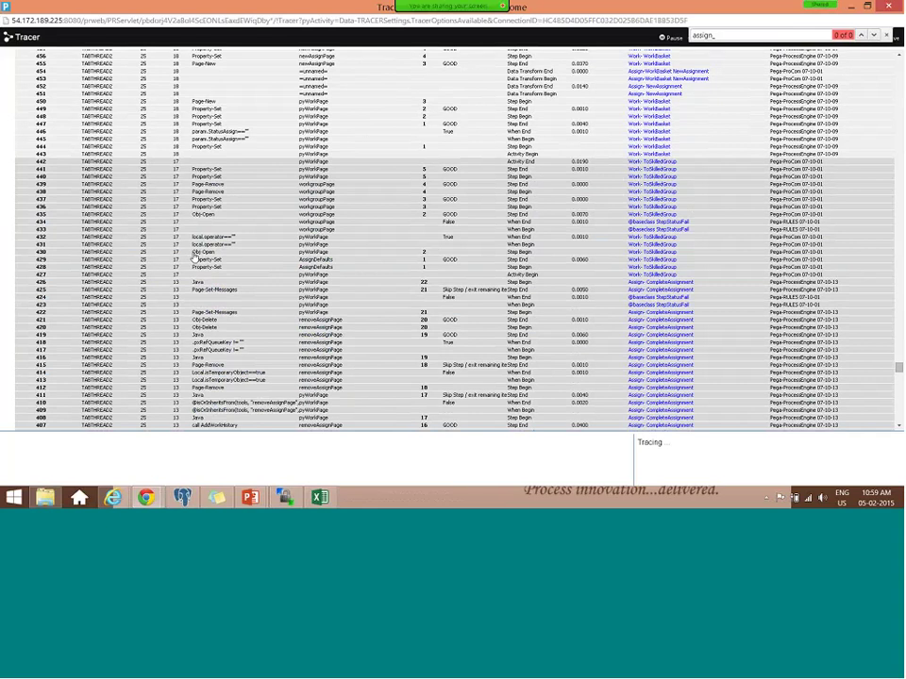
- Open Tracer event 430's TOSKILLEDGROUP details and its =unnamed= parameter page properties
left_click(194, 252)
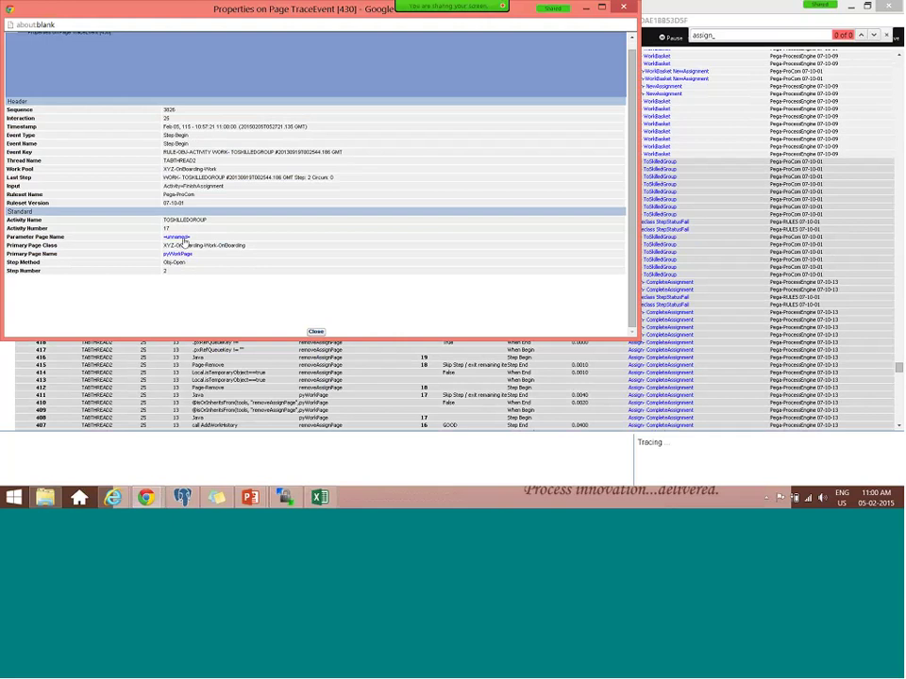
left_click(181, 238)
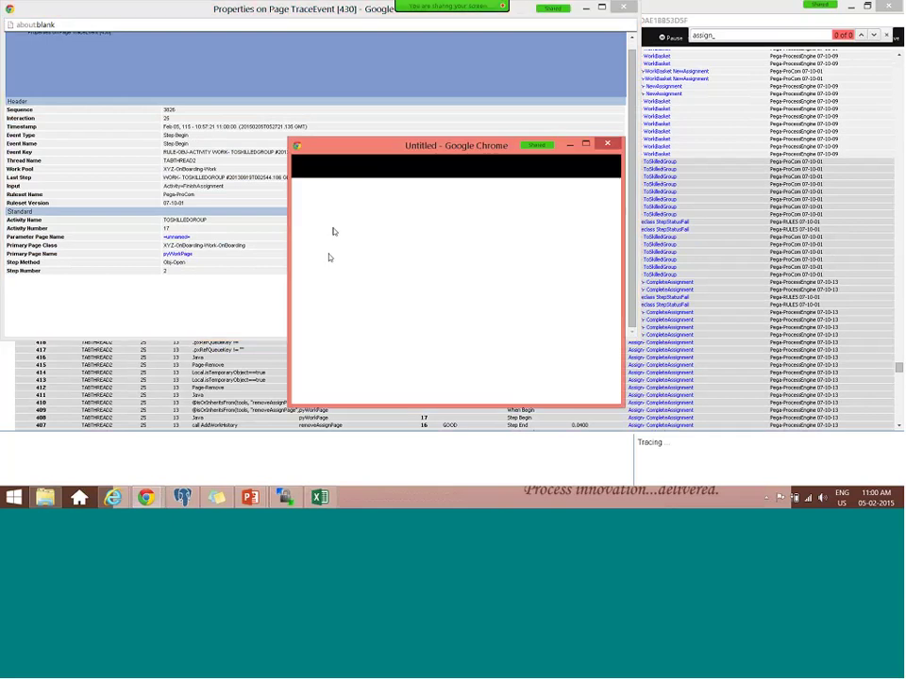
scroll(365, 263, "down", 2)
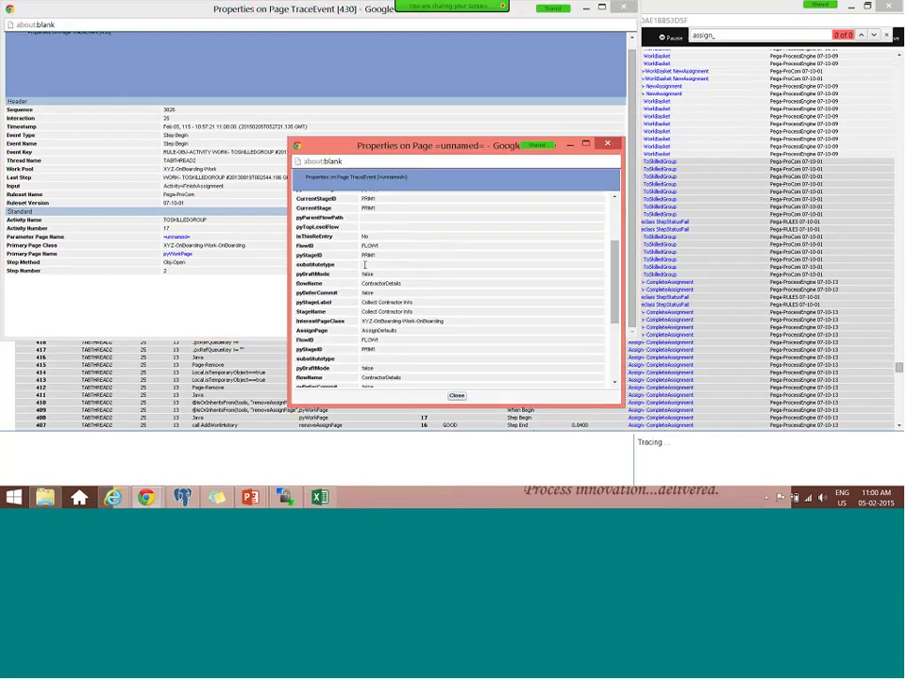
scroll(366, 265, "down", 4)
- Check the parameter page's workgroup value, close both popups, and minimize the Tracer window
left_click_drag(425, 265, 296, 266)
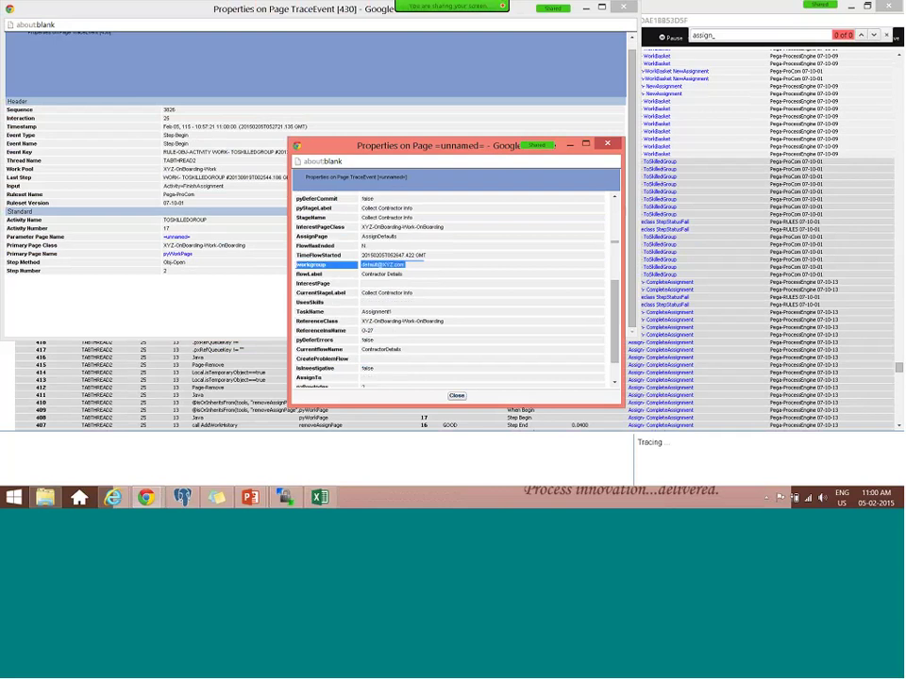
left_click(456, 395)
left_click(316, 329)
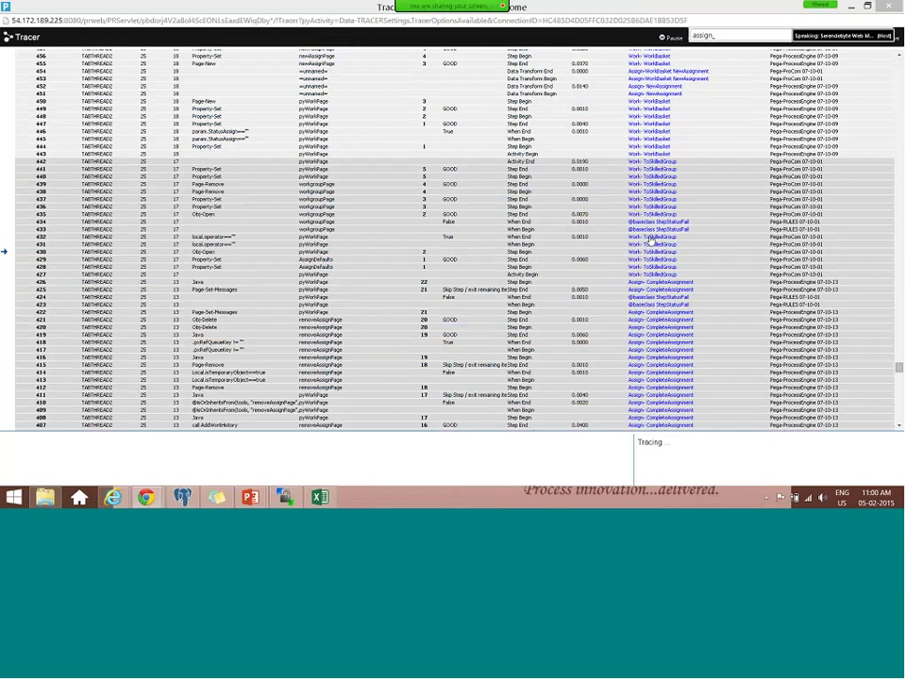
left_click(847, 7)
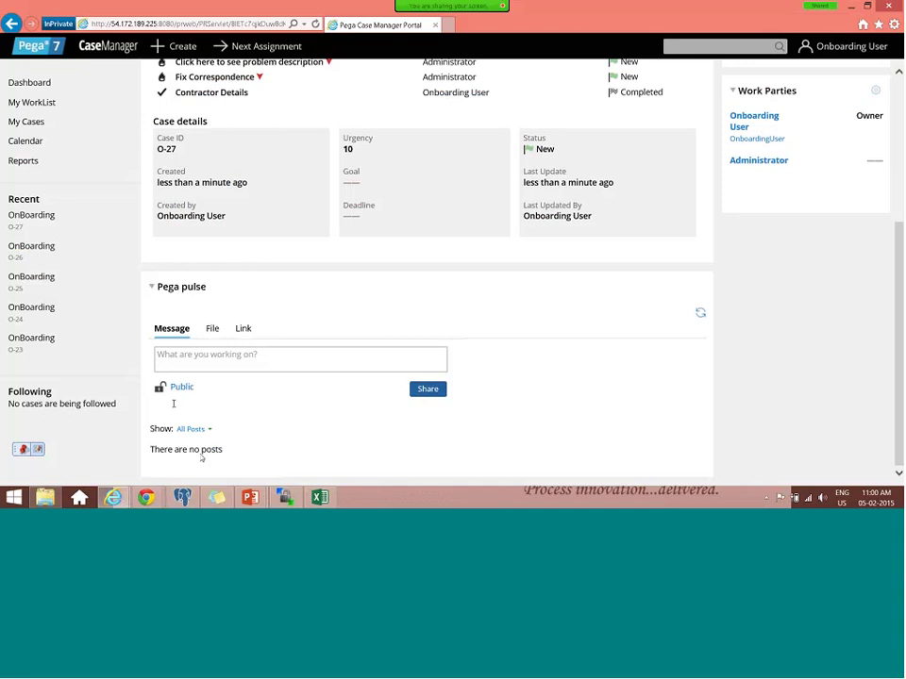
- Minimize the Case Manager portal showing case O-27 to reveal the Designer Studio Home page
left_click(850, 7)
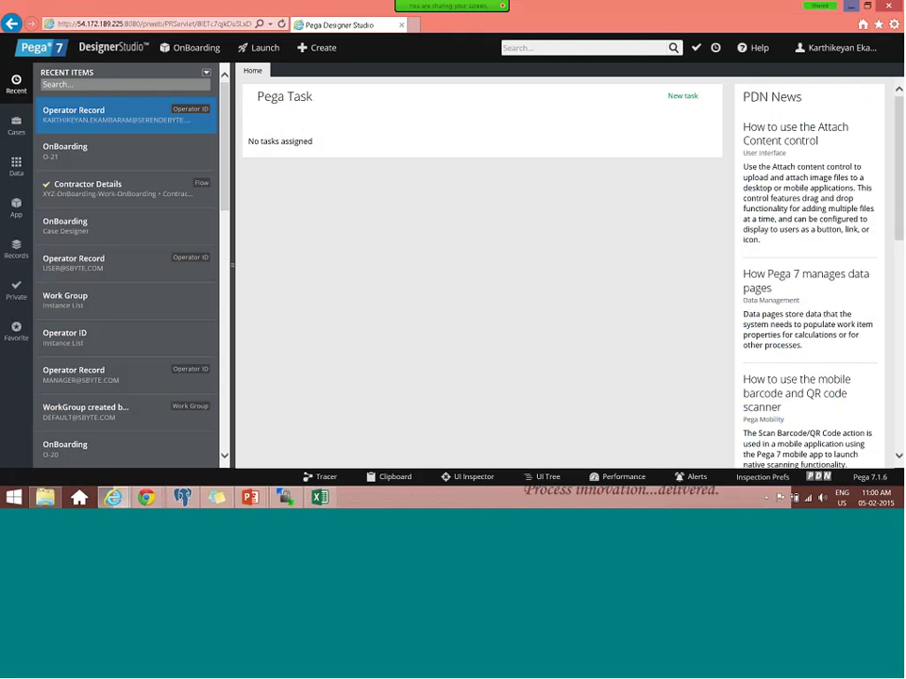
- Search Designer Studio for 'toskilled' and open the ToSkilledGroup rule from the results
left_click(523, 47)
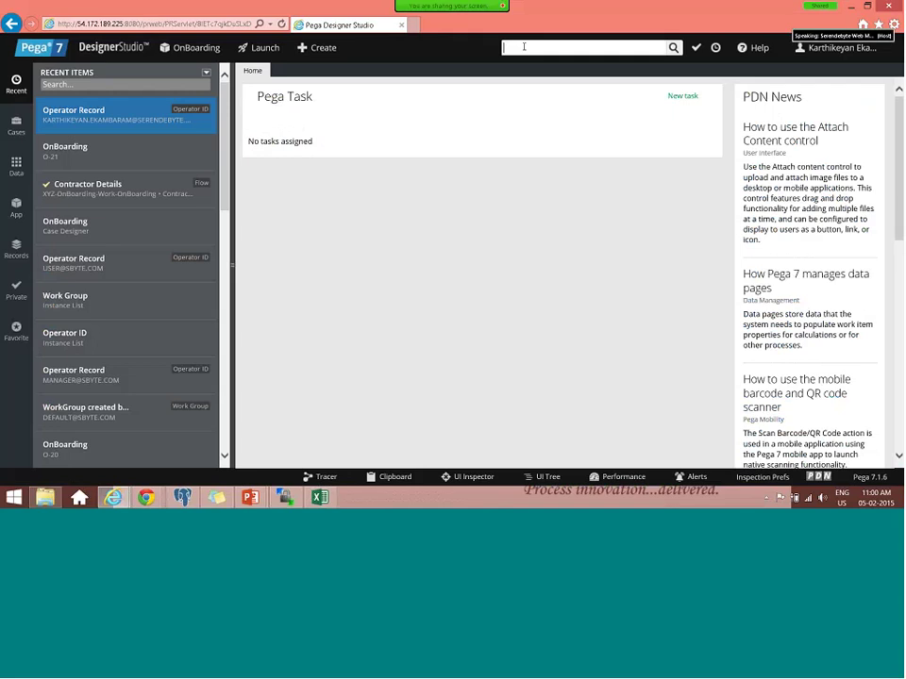
type("toskilled")
key("Return")
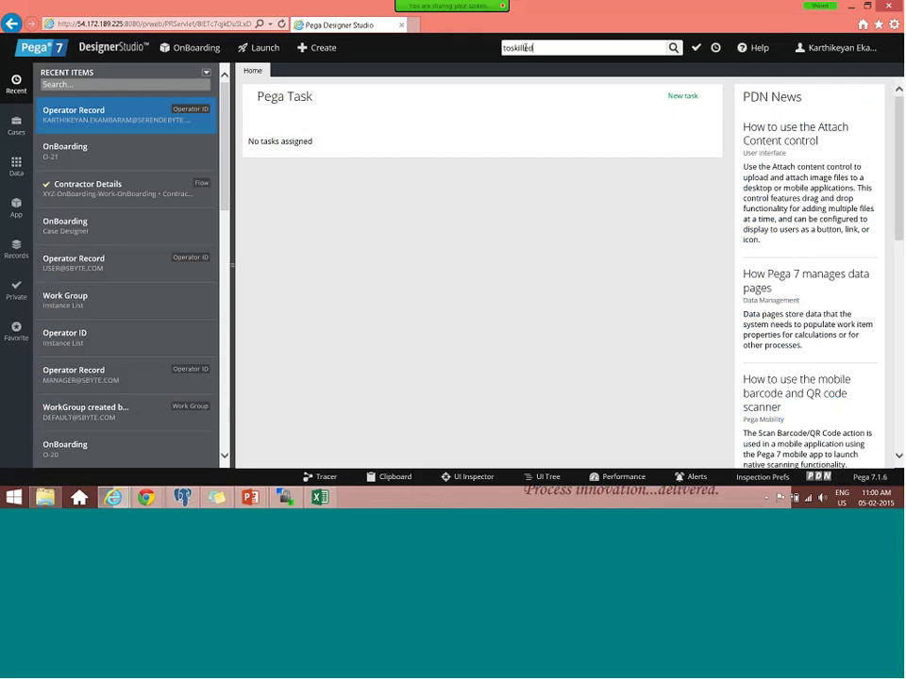
left_click(364, 132)
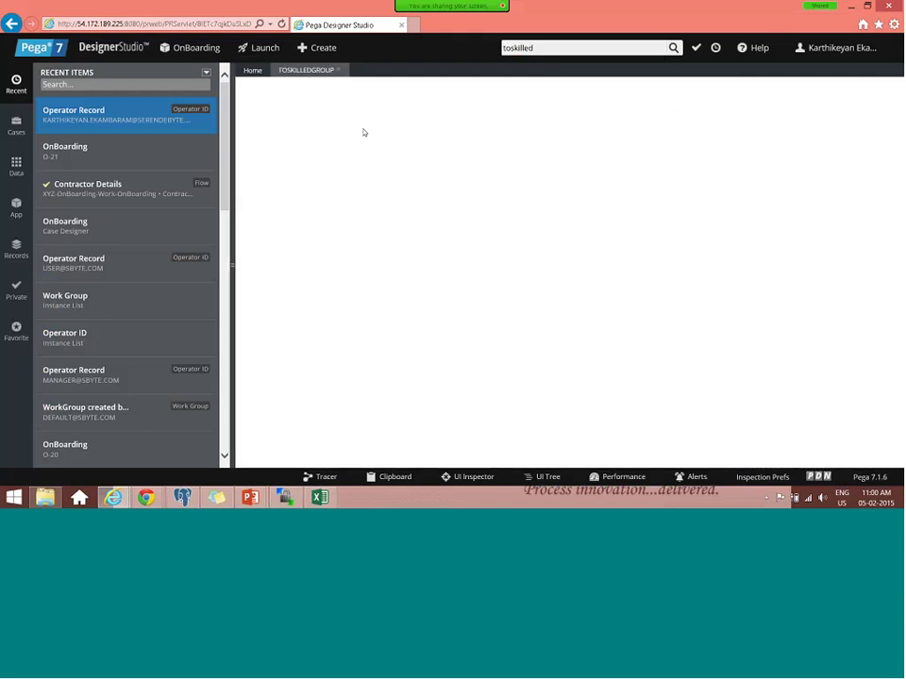
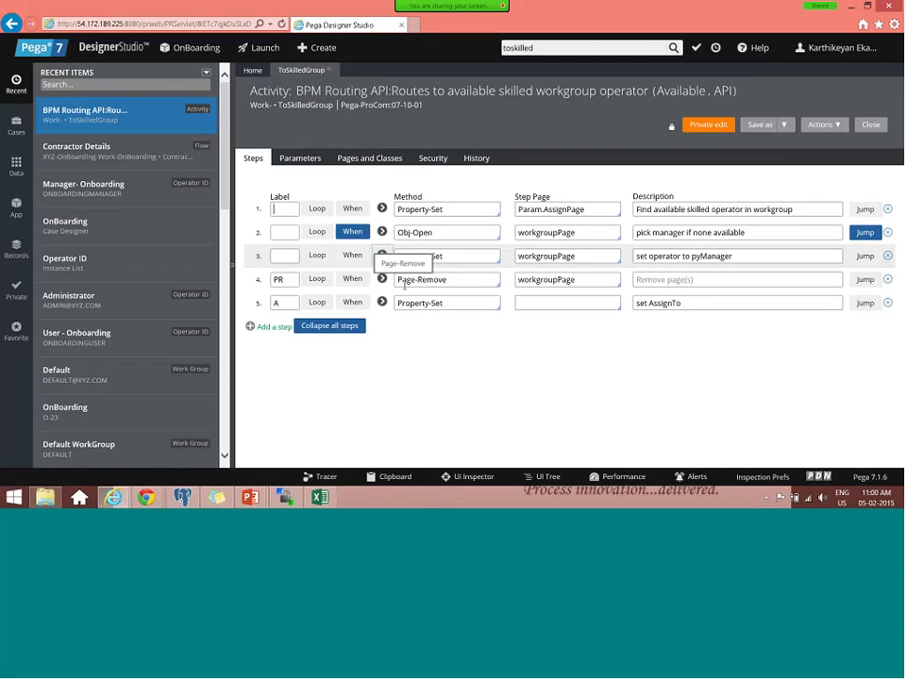
left_click(381, 255)
left_click_drag(350, 319, 262, 320)
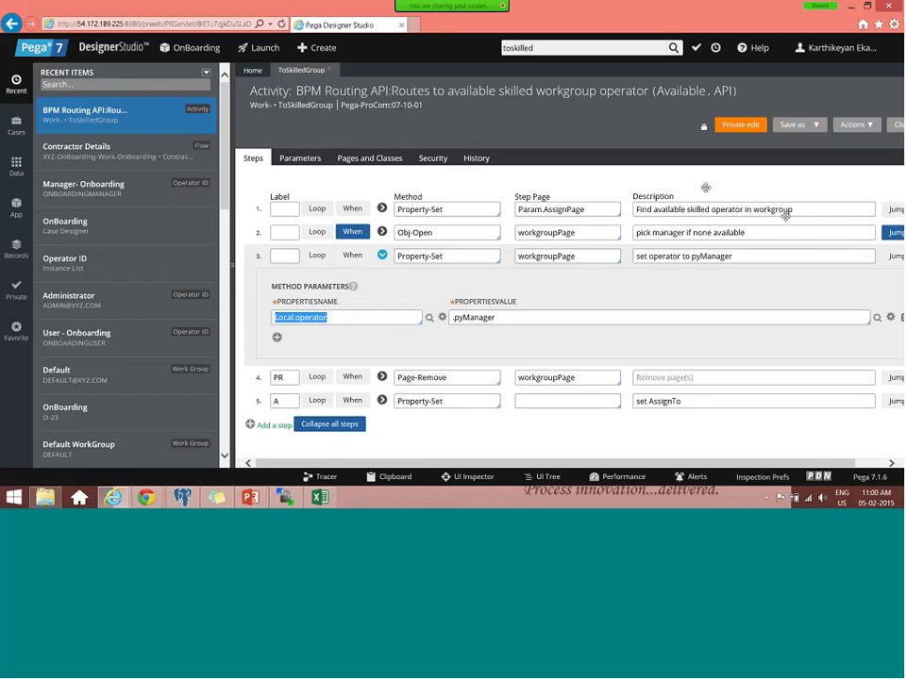
left_click_drag(785, 209, 384, 230)
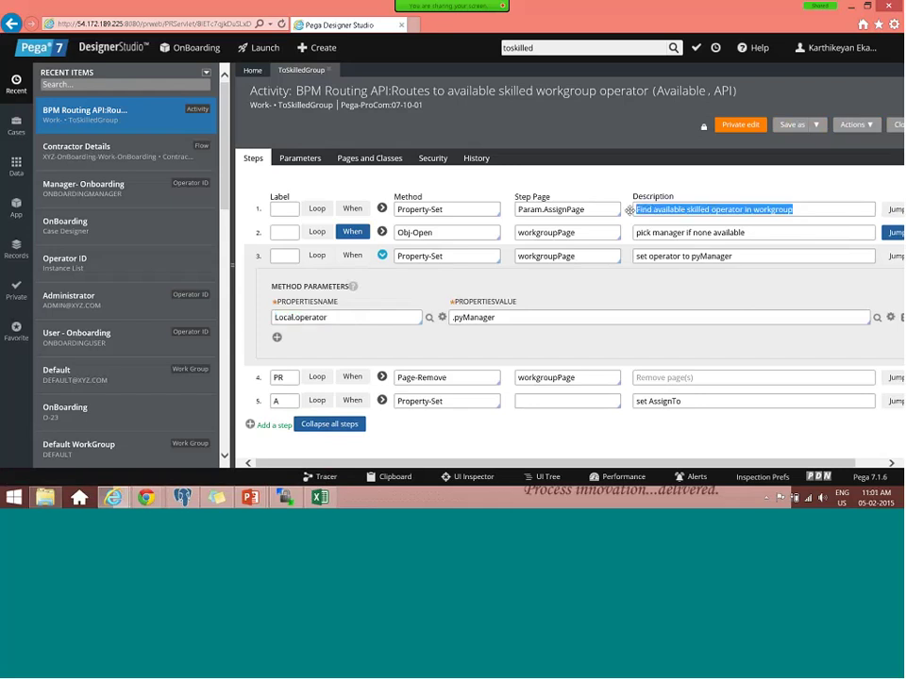
left_click(382, 209)
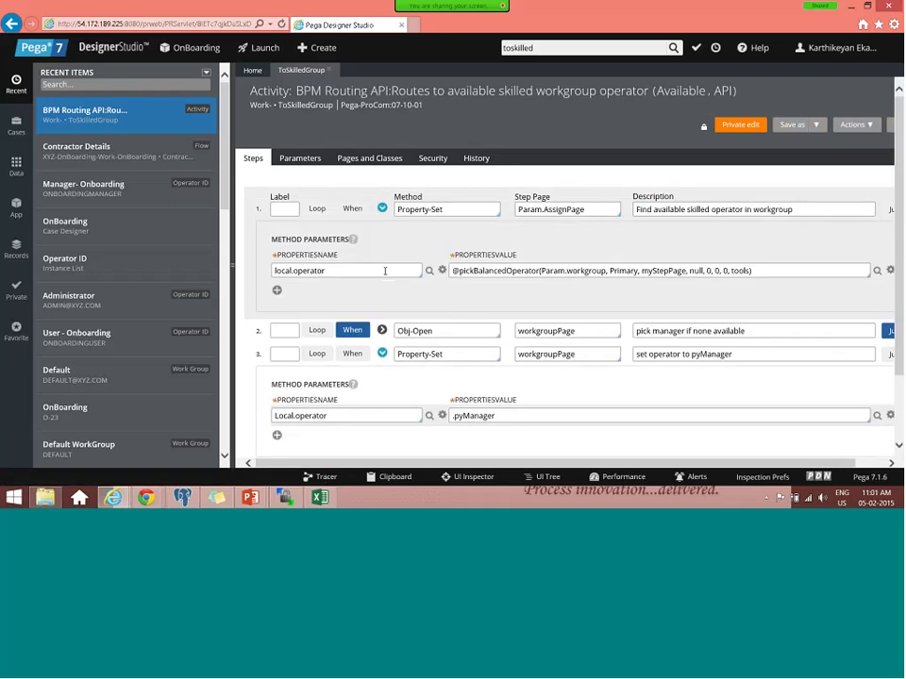
double_click(498, 271)
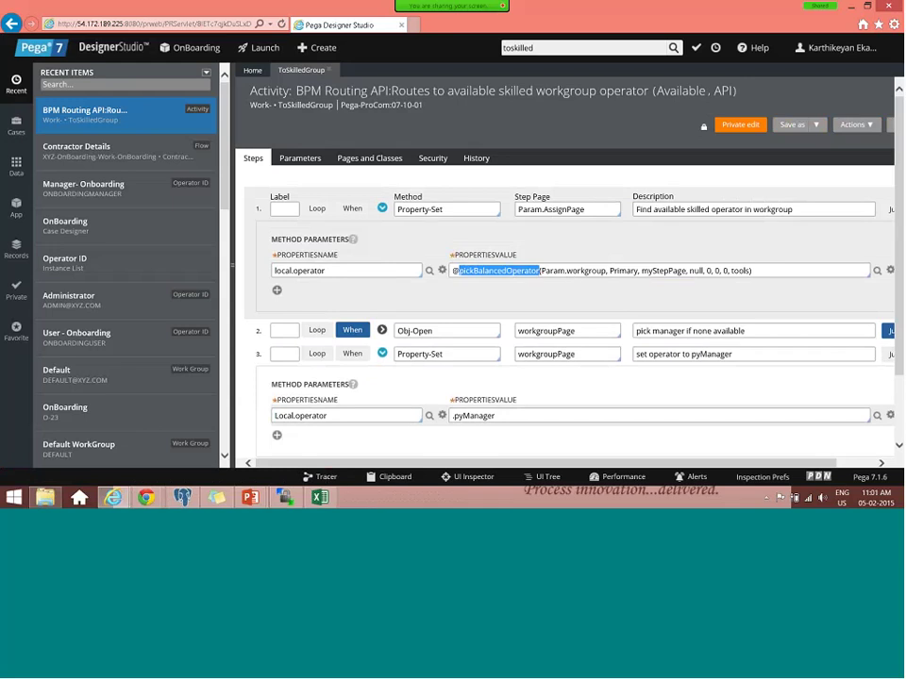
left_click(300, 270)
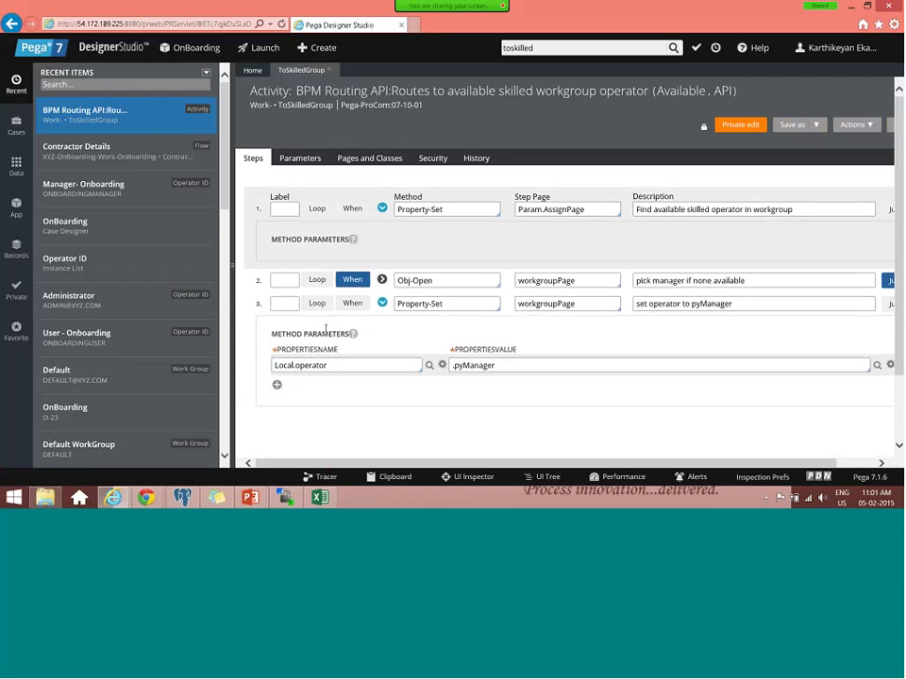
scroll(273, 329, "down", 1)
left_click_drag(495, 330, 452, 331)
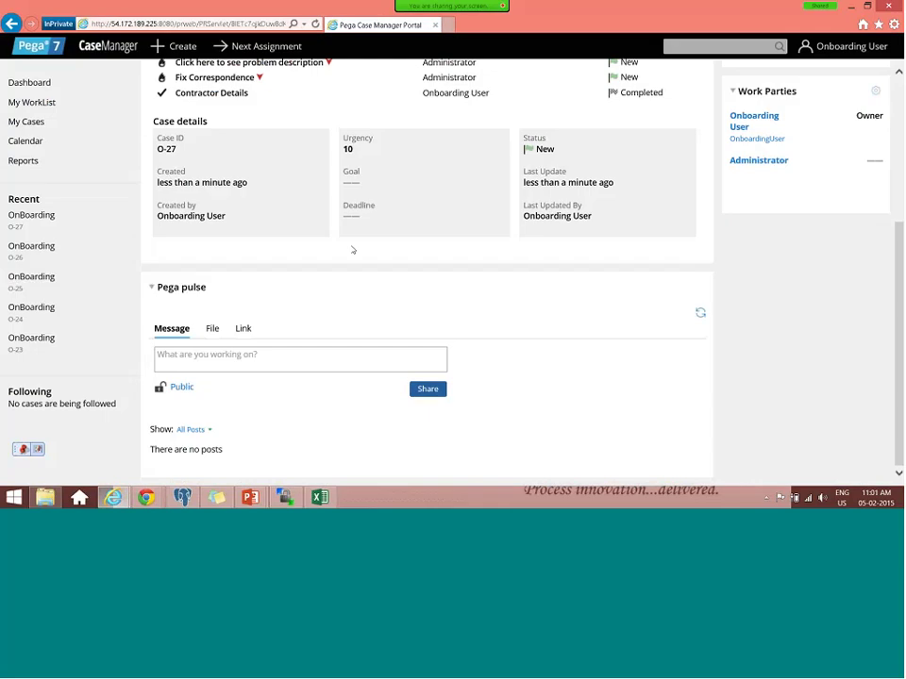
- Review case O-27 in Case Manager and return to the Designer Studio window
scroll(353, 250, "up", 3)
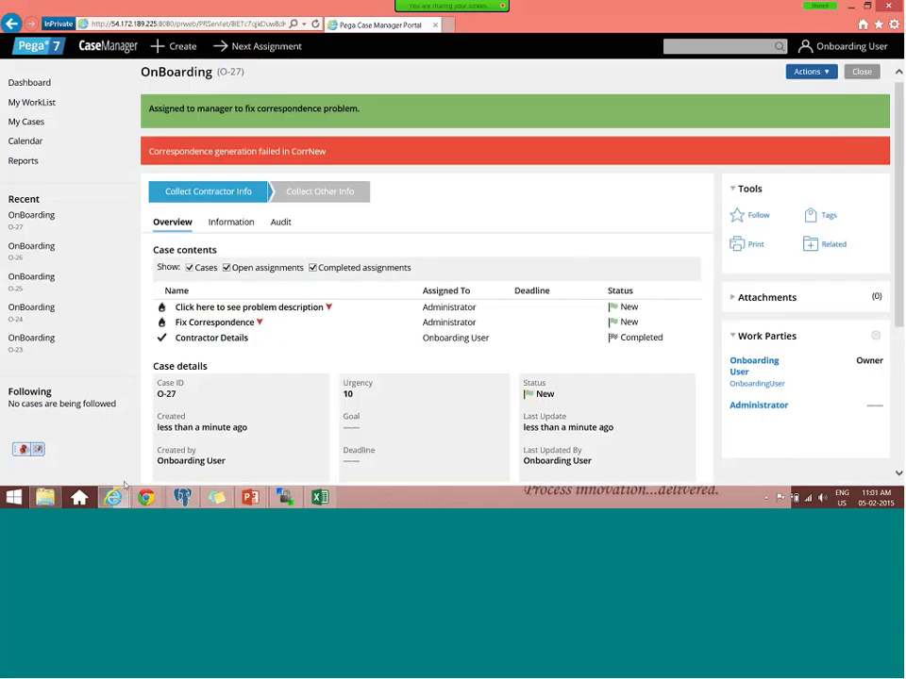
mouse_move(115, 496)
left_click(204, 436)
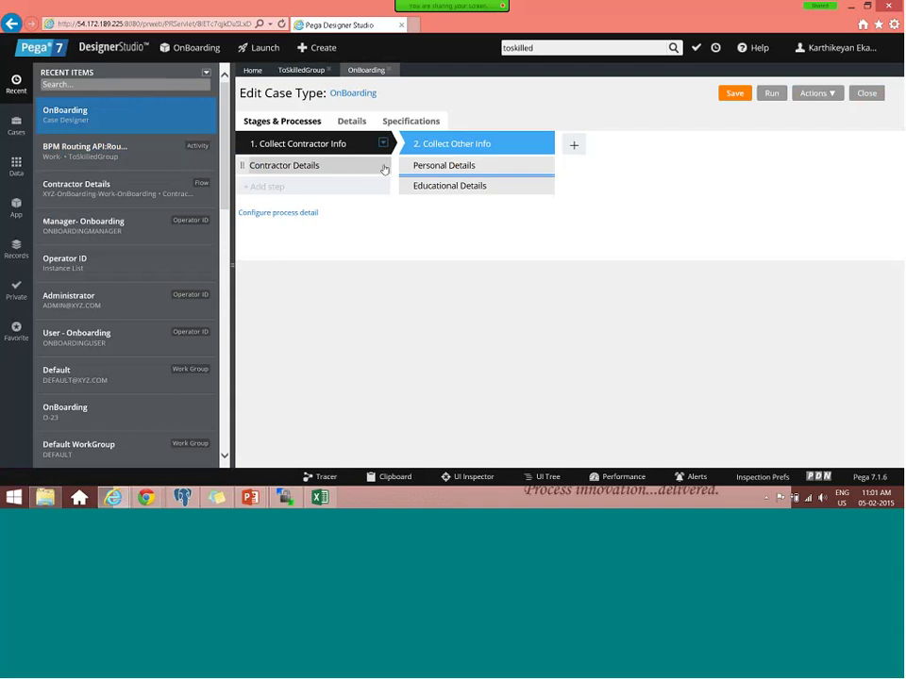
- Open the Contractor Details flow and set Skill - Educational's assignment type to WorkBasket
right_click(384, 169)
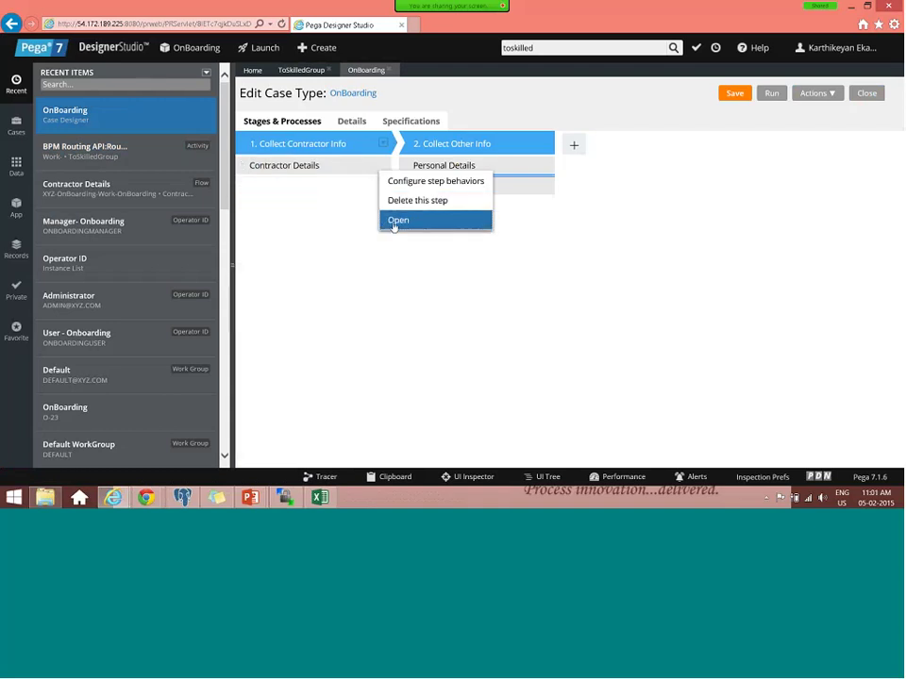
left_click(395, 224)
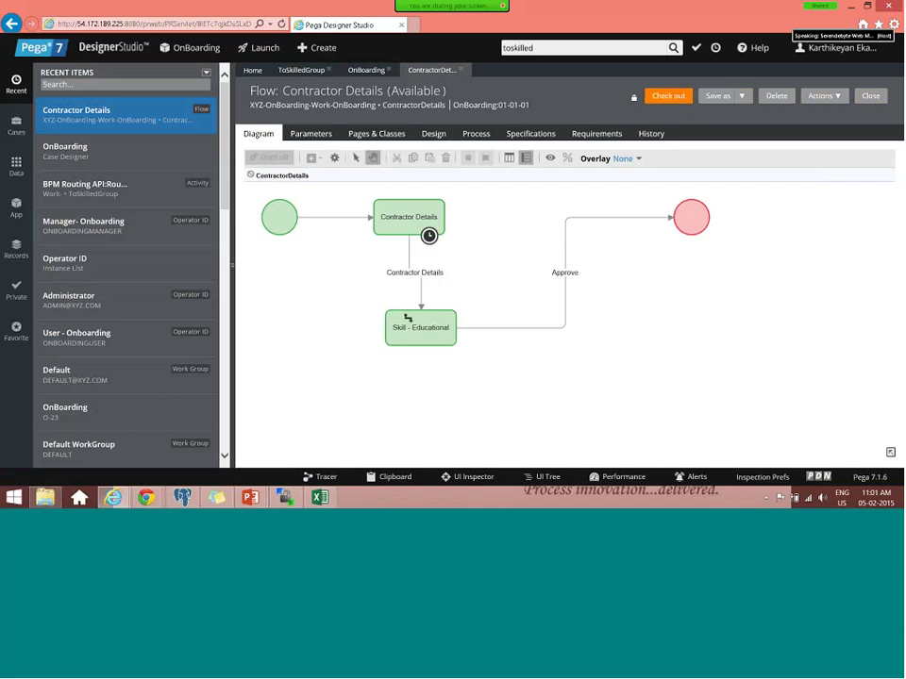
left_click(439, 328)
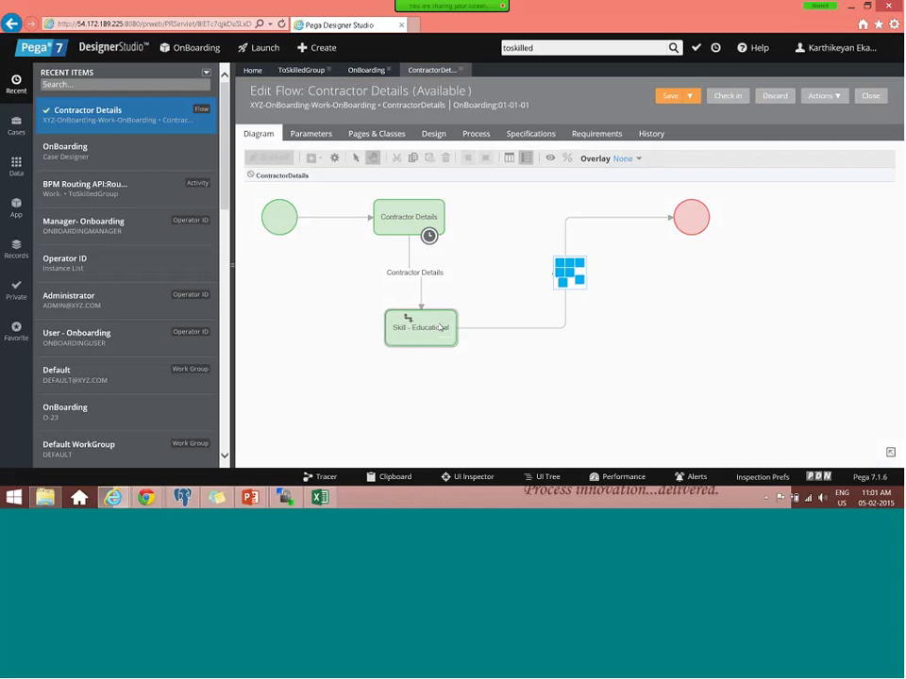
double_click(440, 326)
left_click(488, 301)
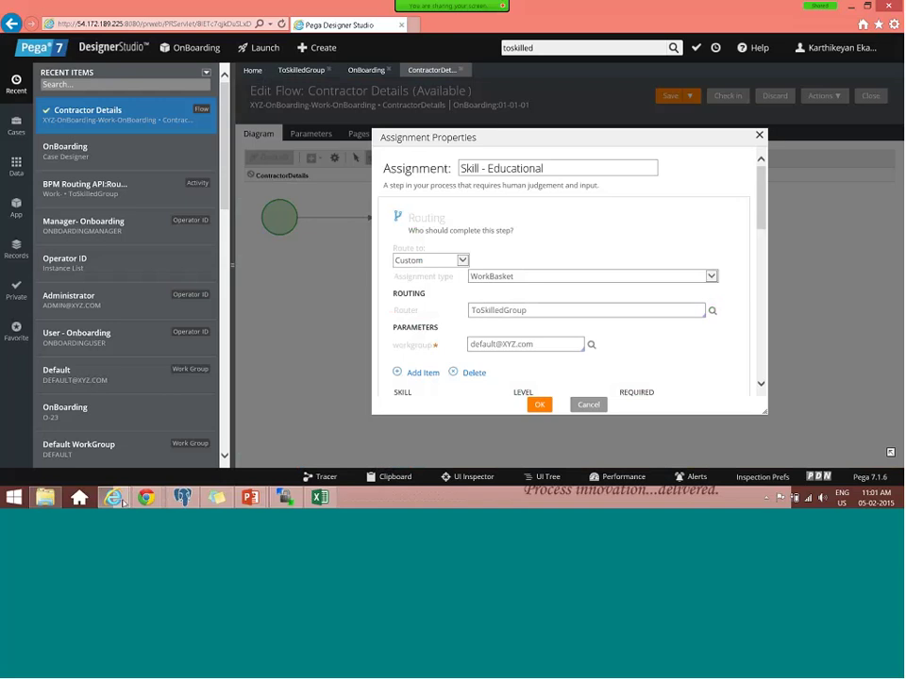
left_click(539, 403)
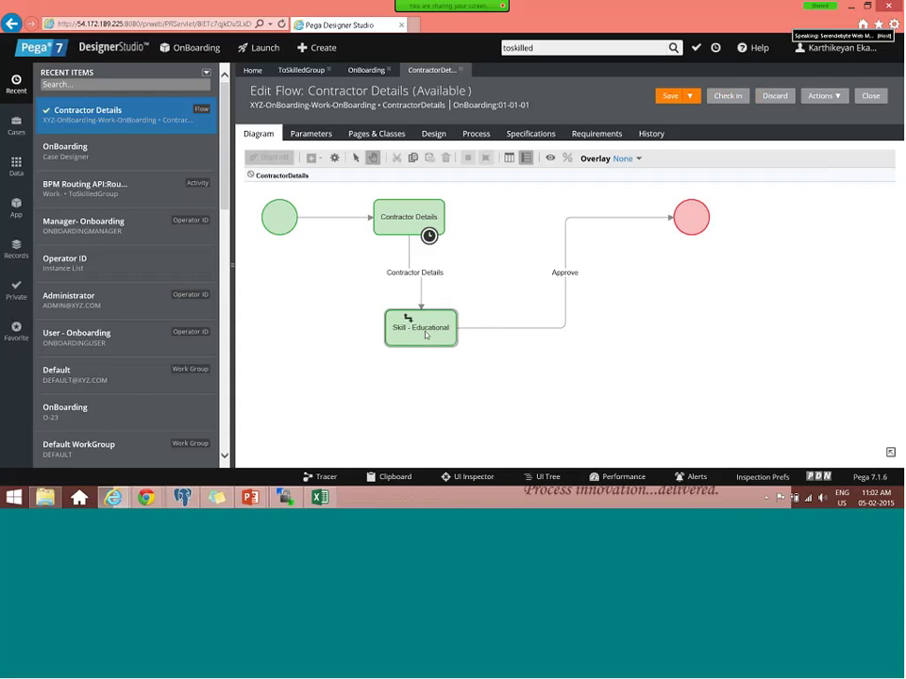
- Change Skill - Educational to a WorkList assignment routed via ToLeveledGroup
left_click(424, 335)
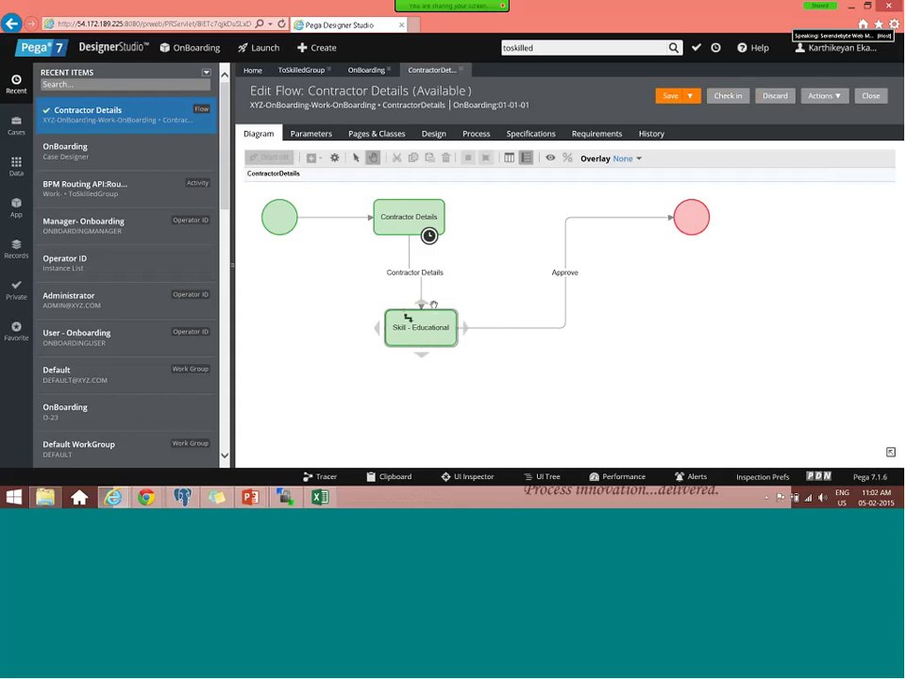
double_click(436, 329)
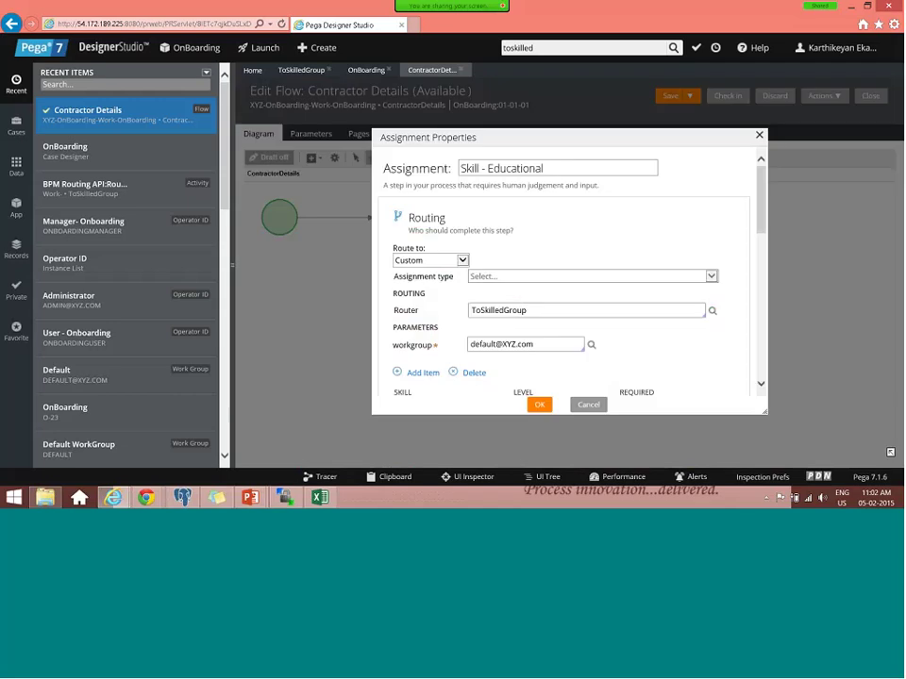
left_click(542, 276)
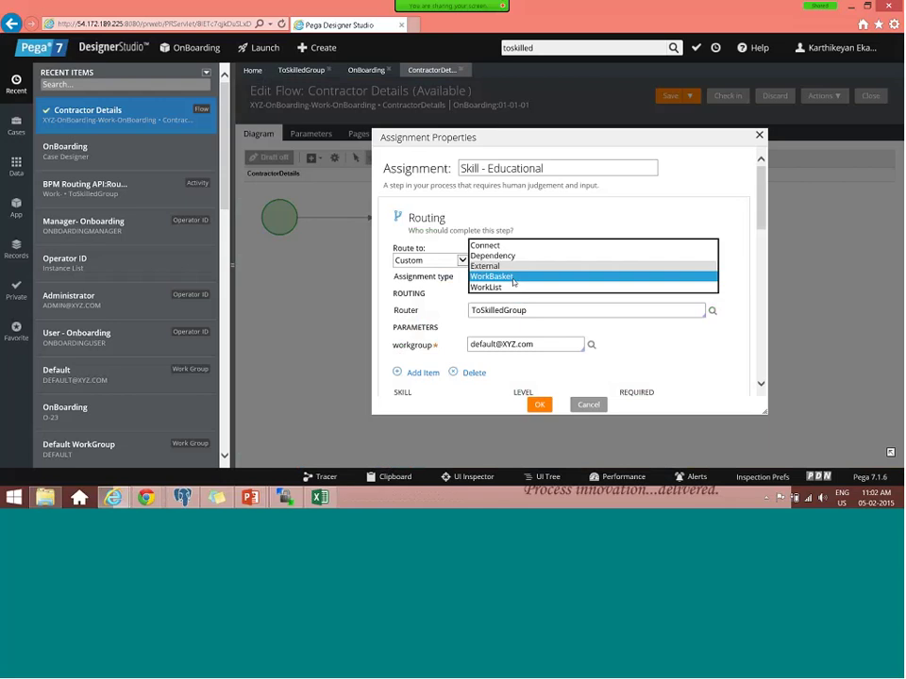
left_click(510, 282)
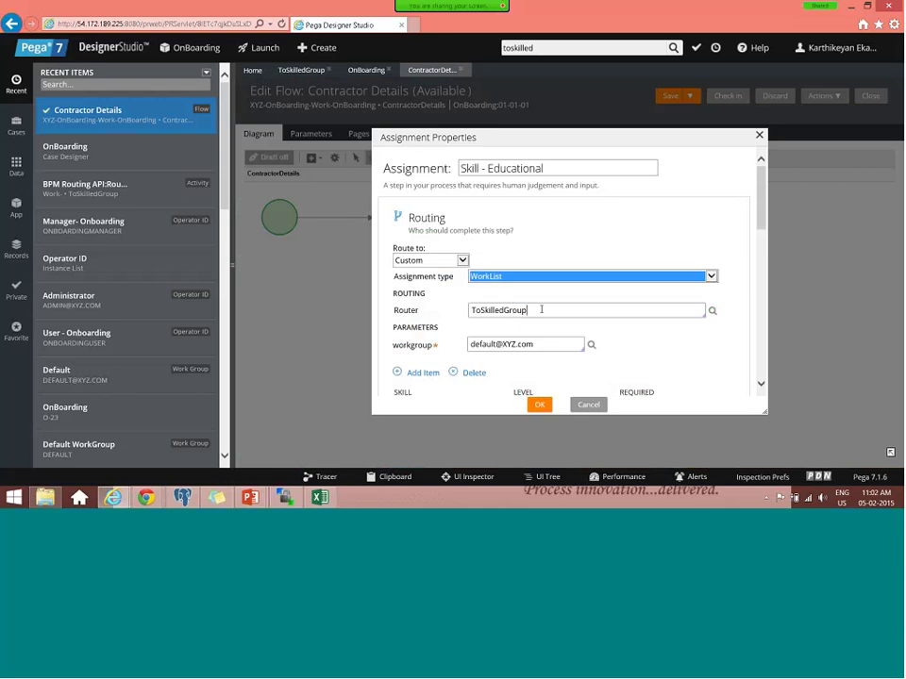
left_click(542, 309)
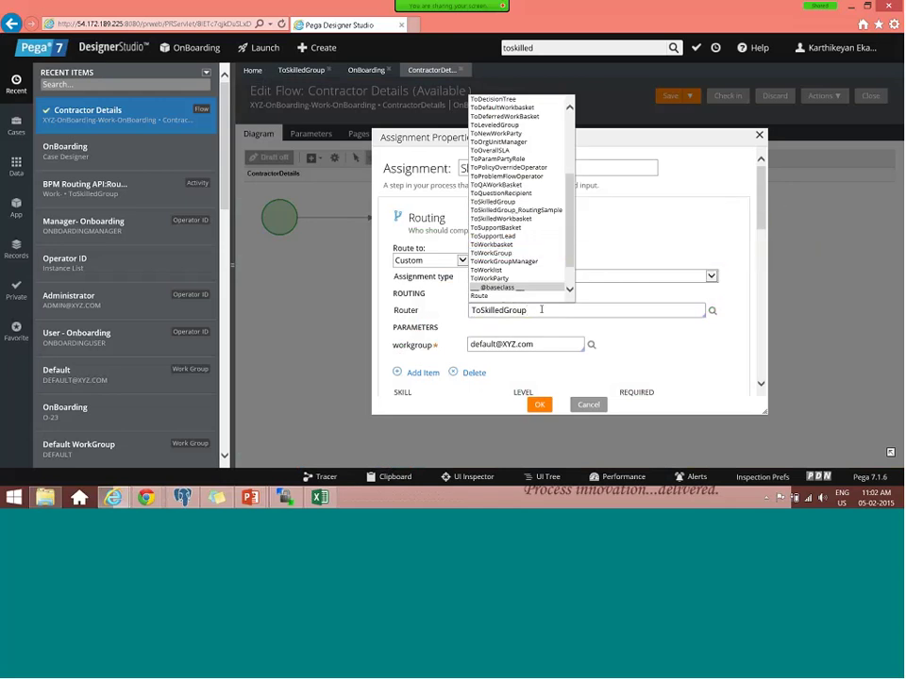
key("ctrl+a")
type("To")
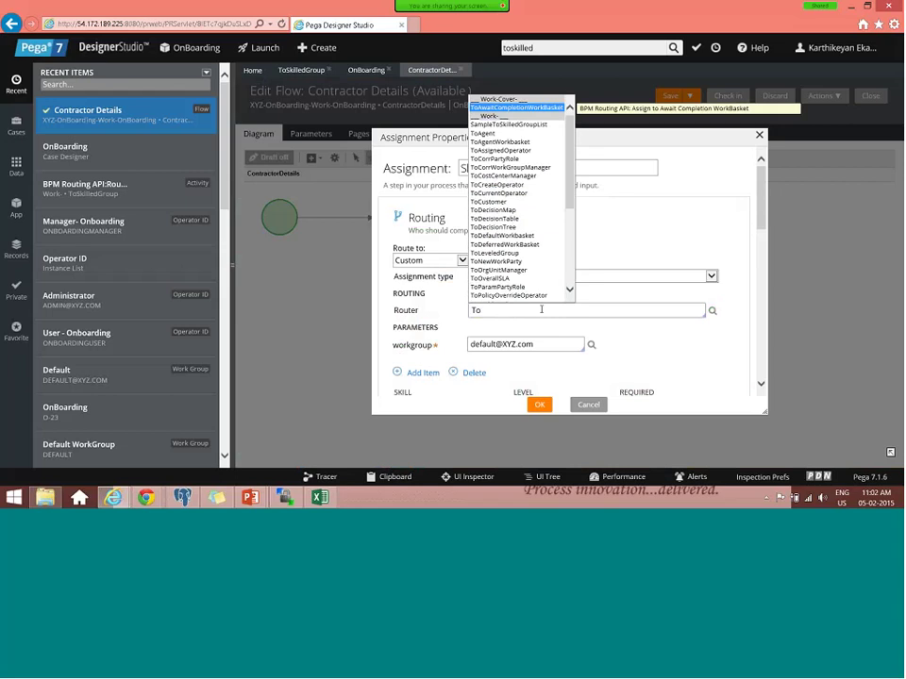
type("Leve")
key("Return")
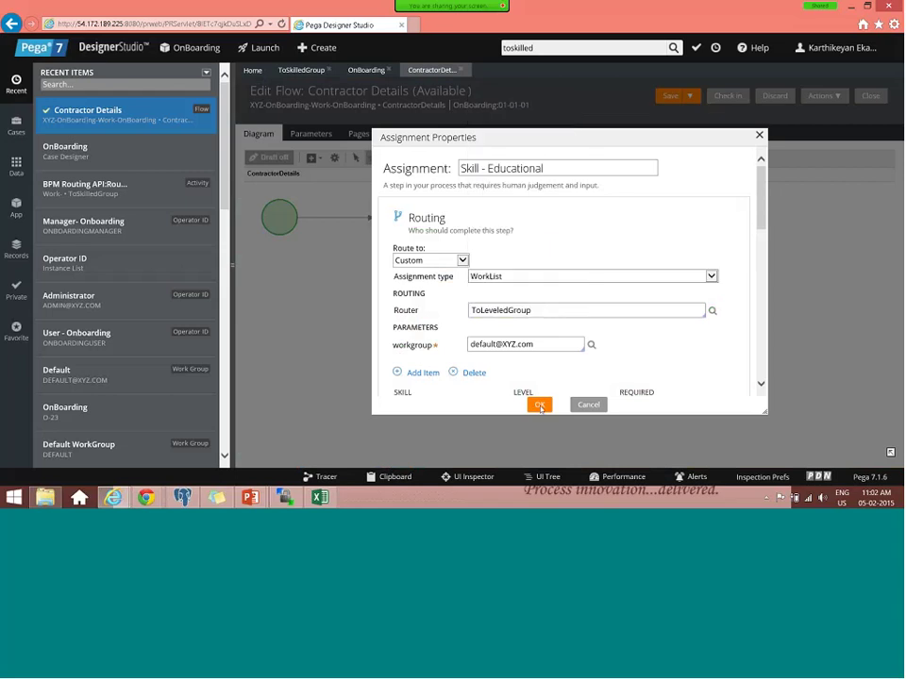
left_click(539, 405)
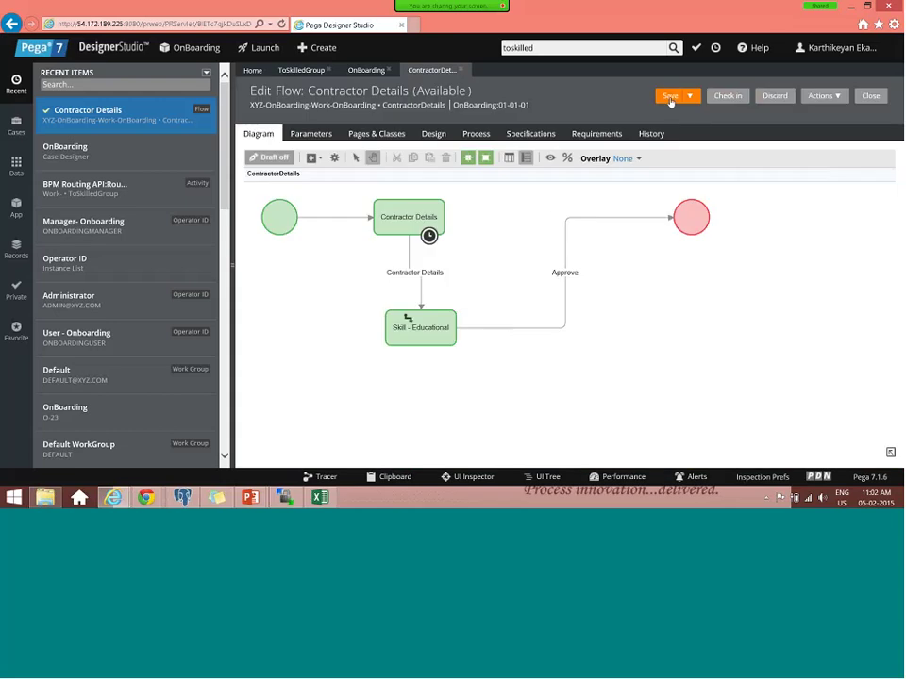
- Check in the Contractor Details flow with the comment 'Updated'
left_click(730, 97)
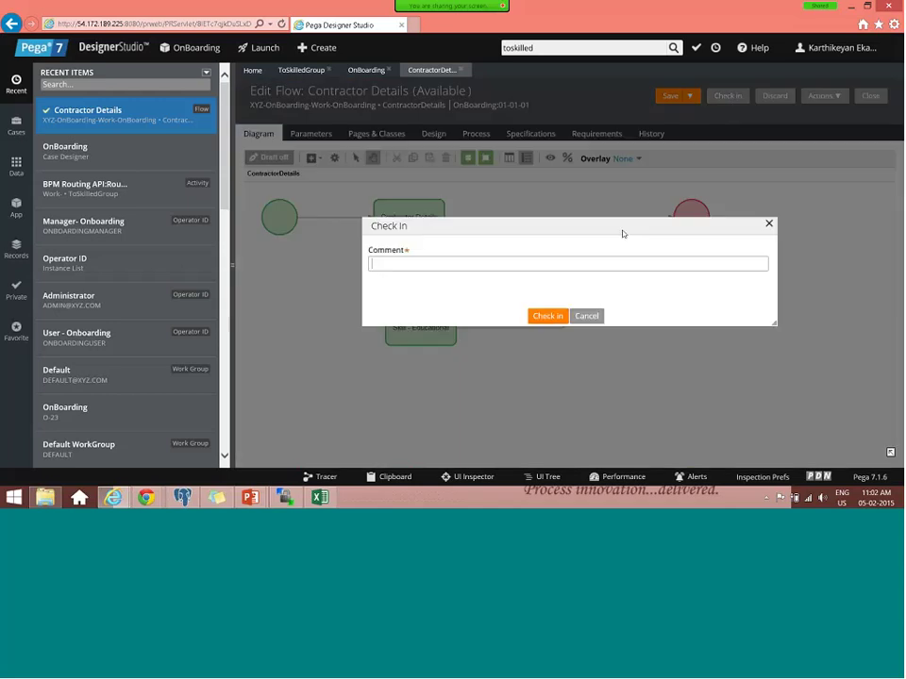
type("Updated")
key("Return")
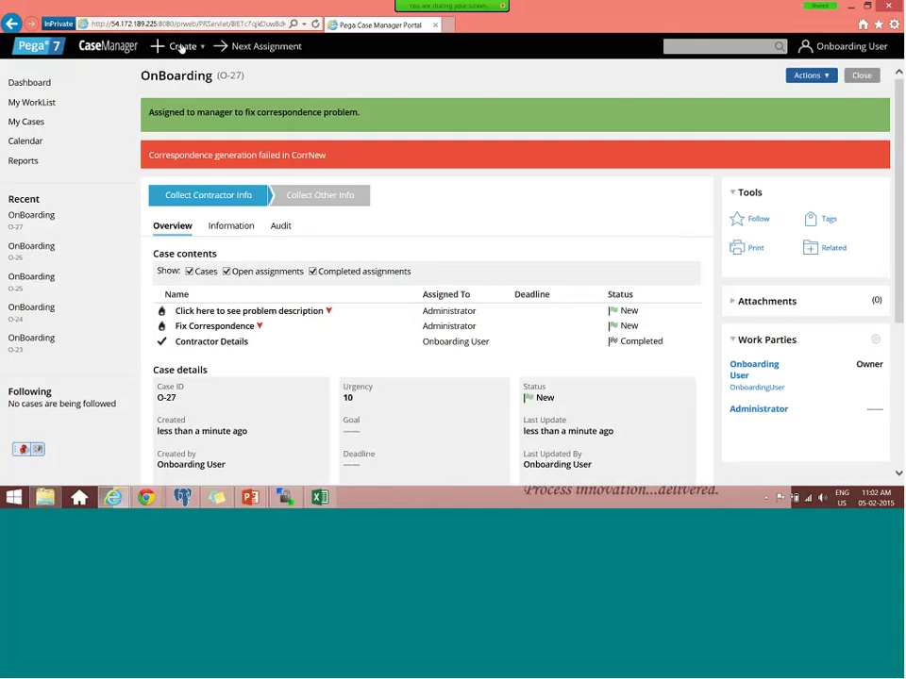
- Start a new OnBoarding case in the Case Manager portal
left_click(182, 48)
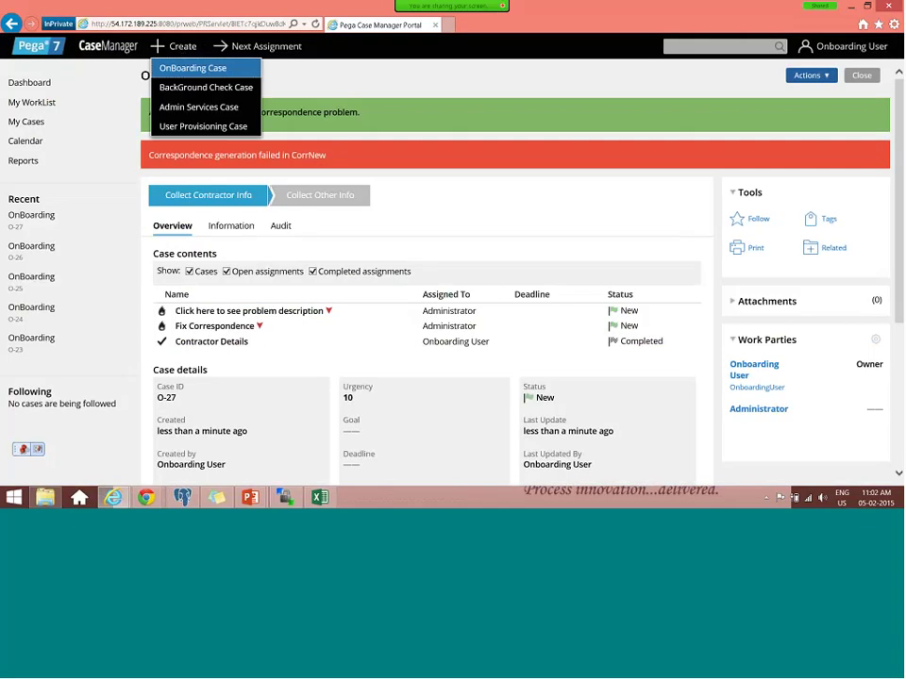
left_click(193, 68)
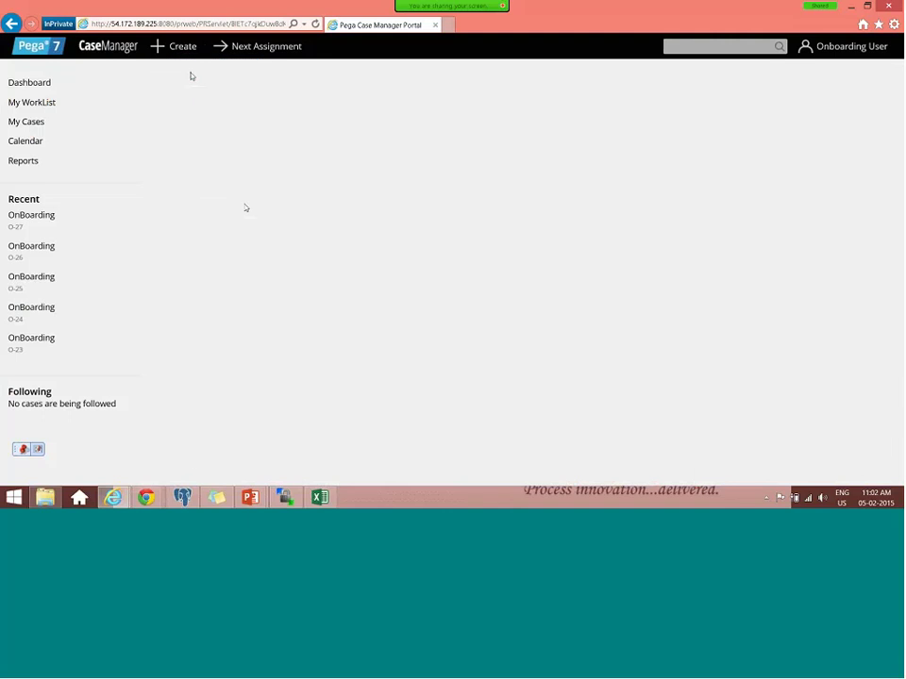
key("alt+Tab")
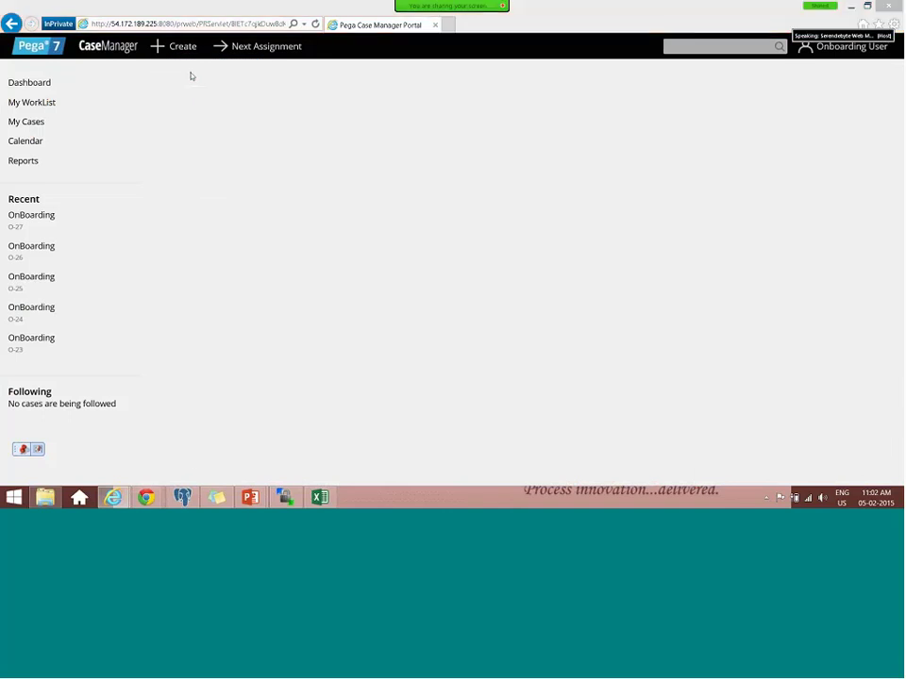
key("alt+Tab")
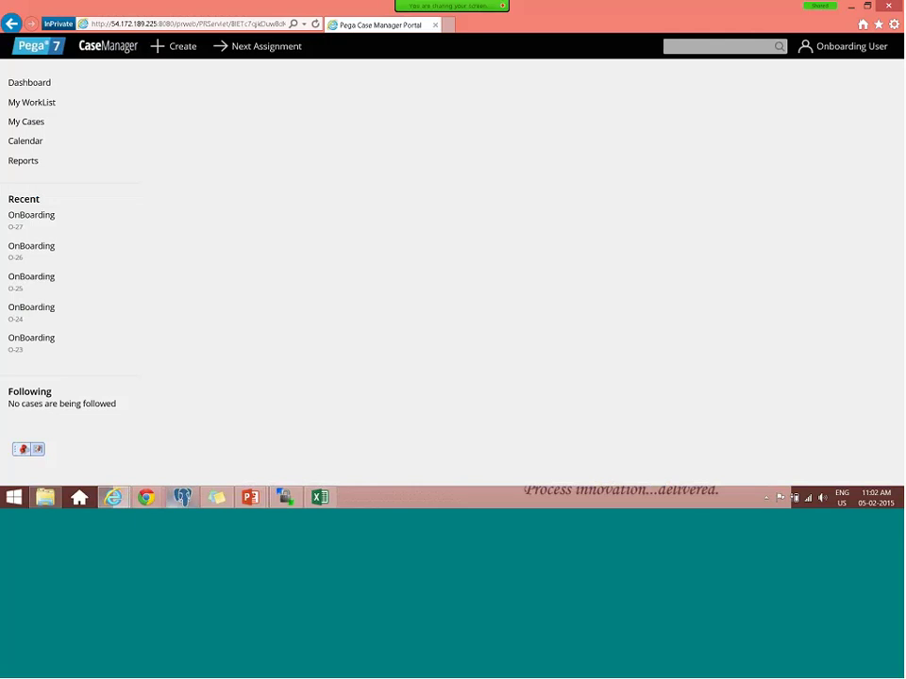
mouse_move(114, 497)
left_click(329, 435)
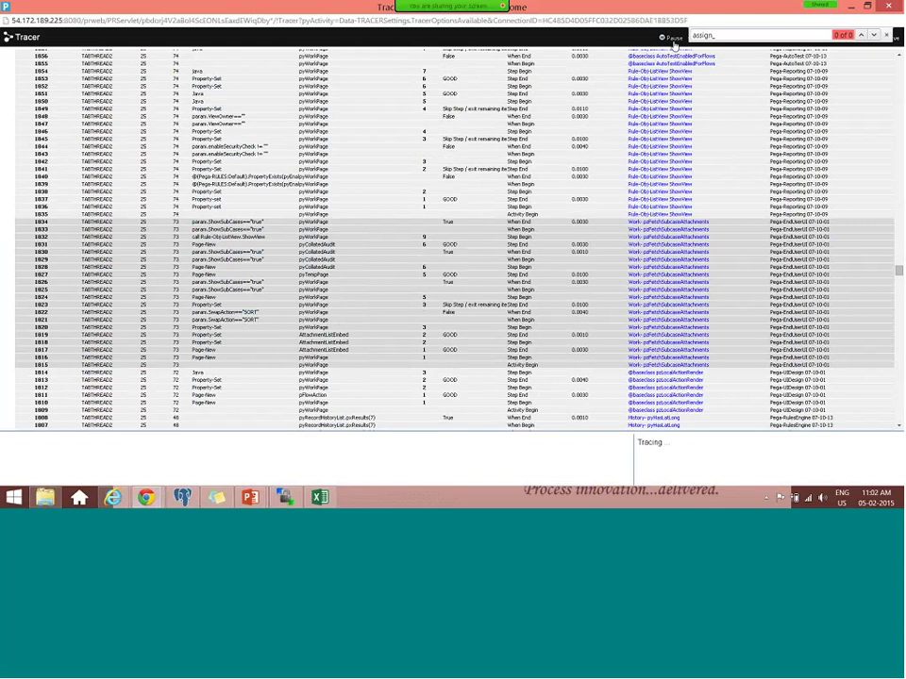
key("alt+Tab")
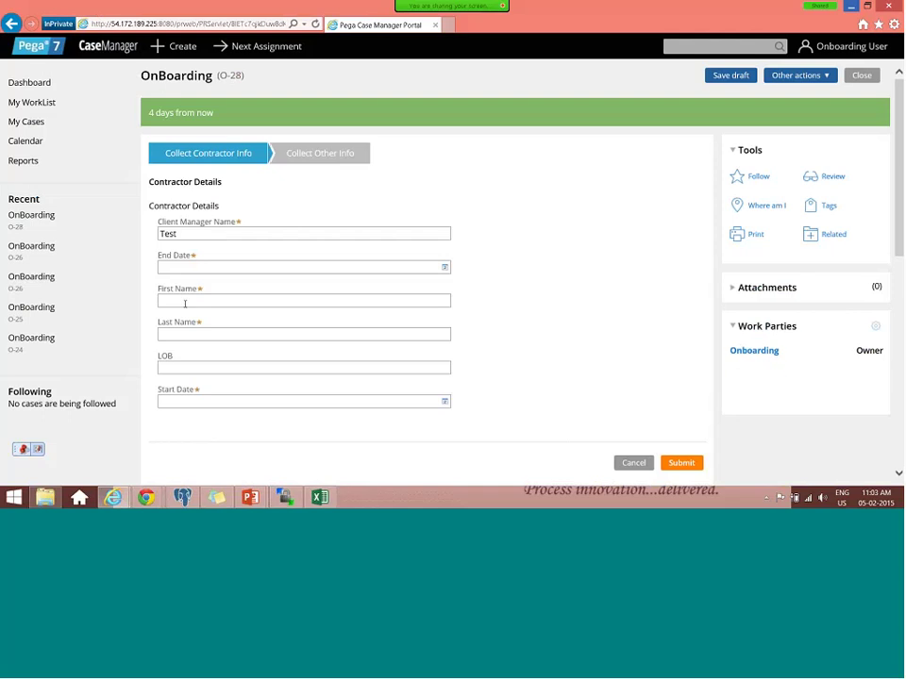
- Submit contractor details with Start Date 20/02/2015 and End Date 05/02/2015
left_click(444, 401)
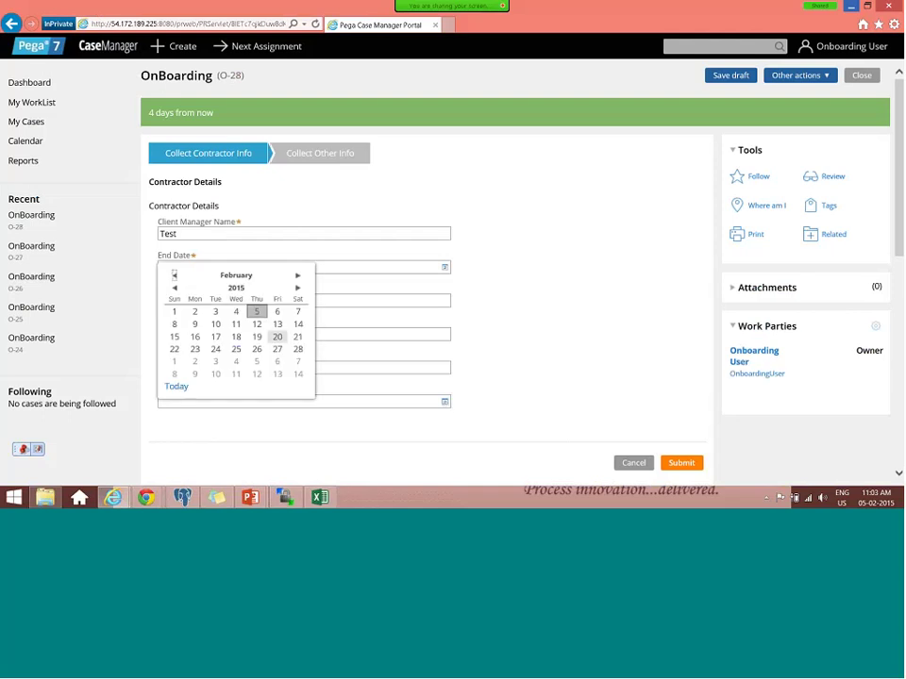
left_click(277, 336)
left_click(444, 267)
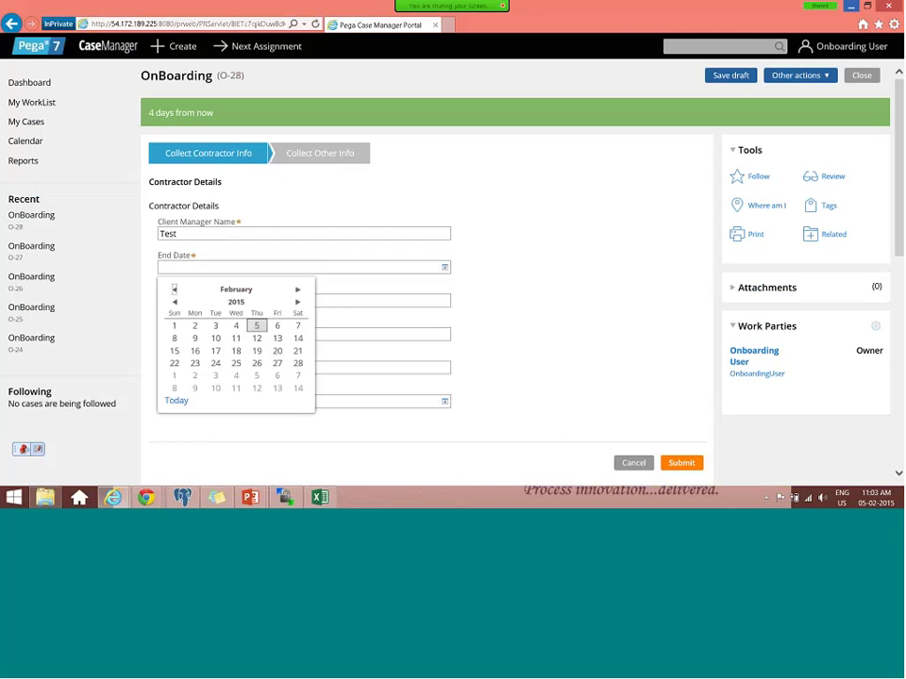
left_click(257, 326)
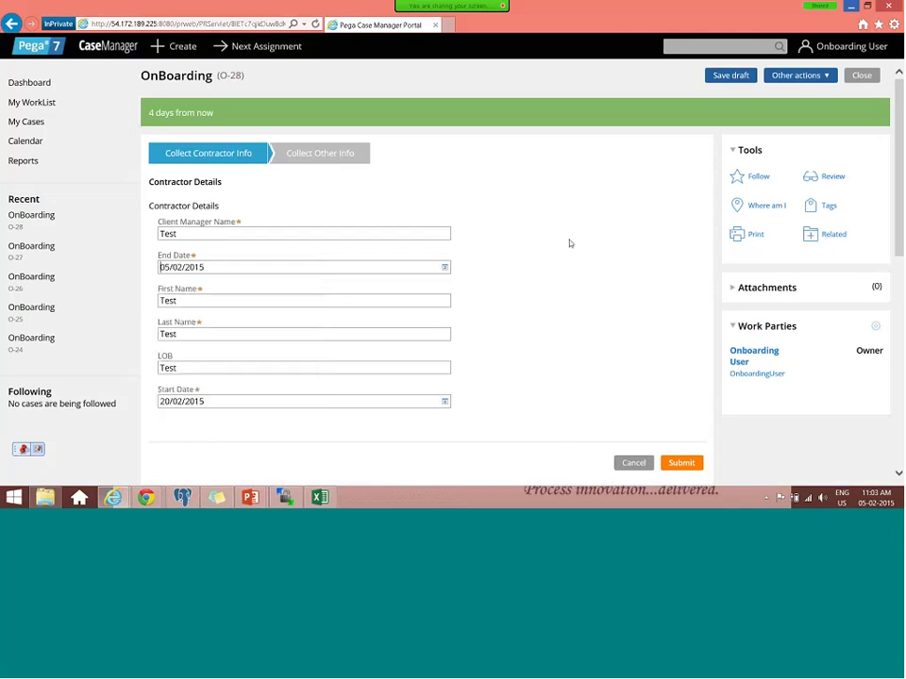
left_click(683, 465)
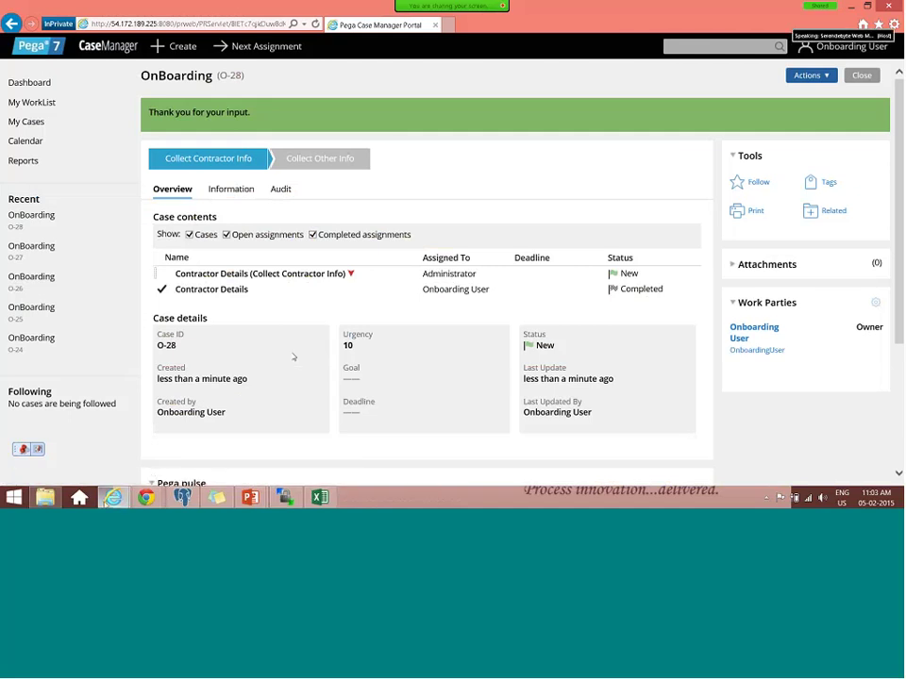
mouse_move(113, 497)
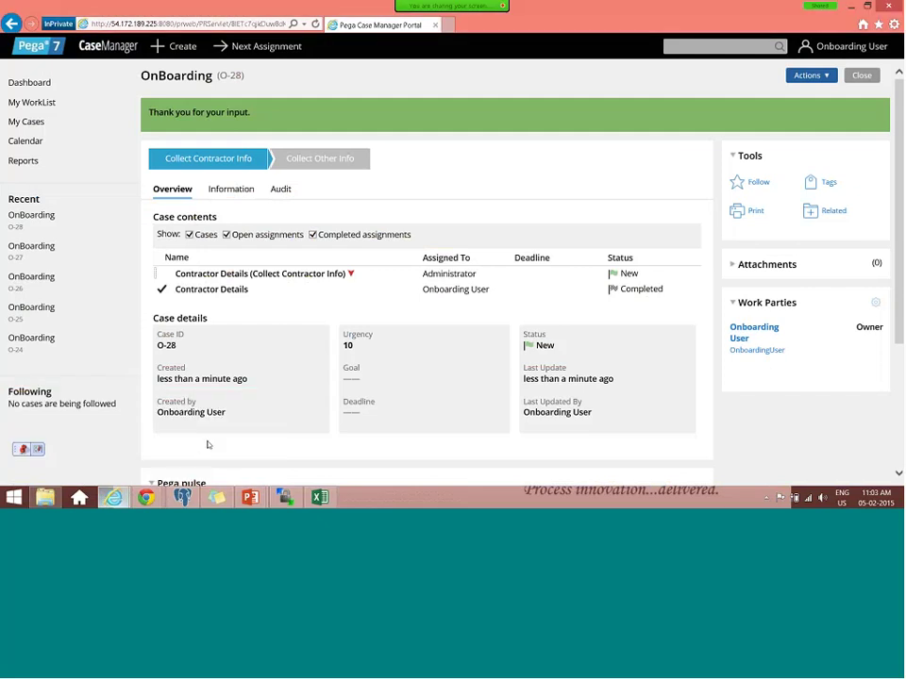
key("alt+Tab")
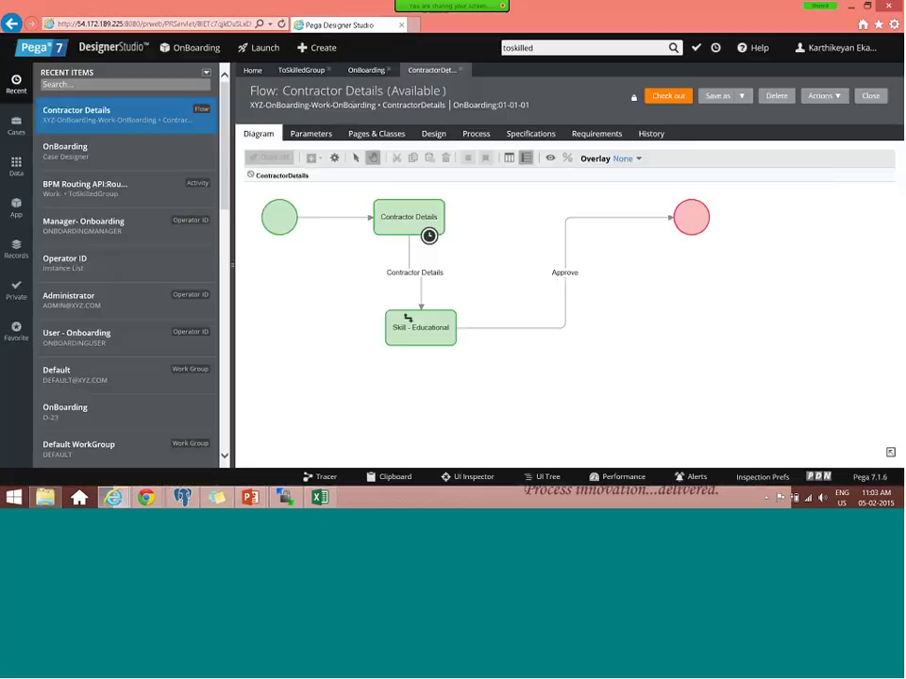
- Review the ToSkilledGroup activity's Local.operator step and the OnBoarding case type stages
left_click(304, 71)
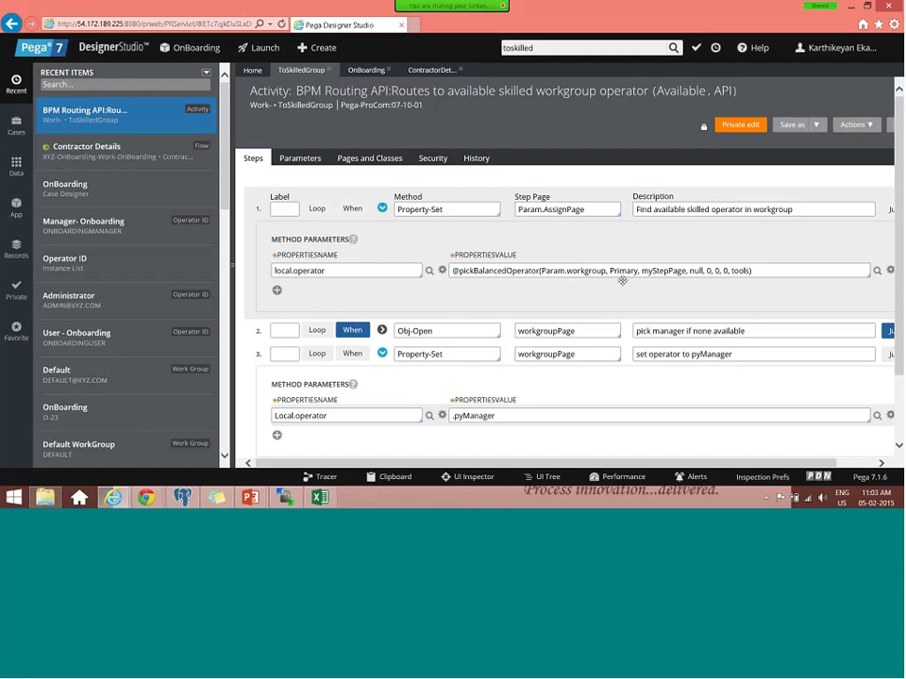
double_click(300, 415)
left_click(426, 73)
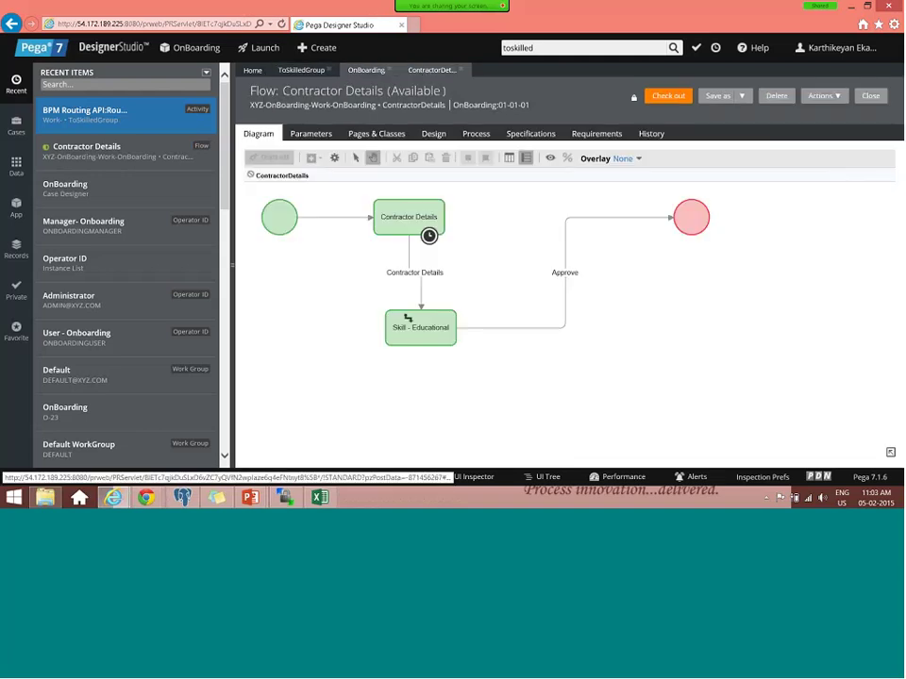
left_click(366, 70)
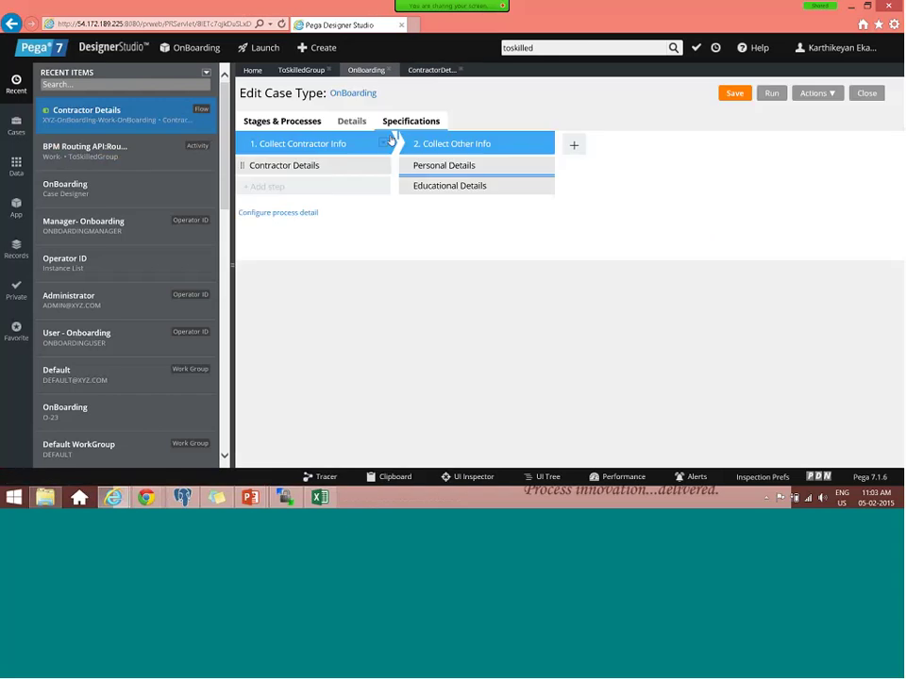
left_click(277, 212)
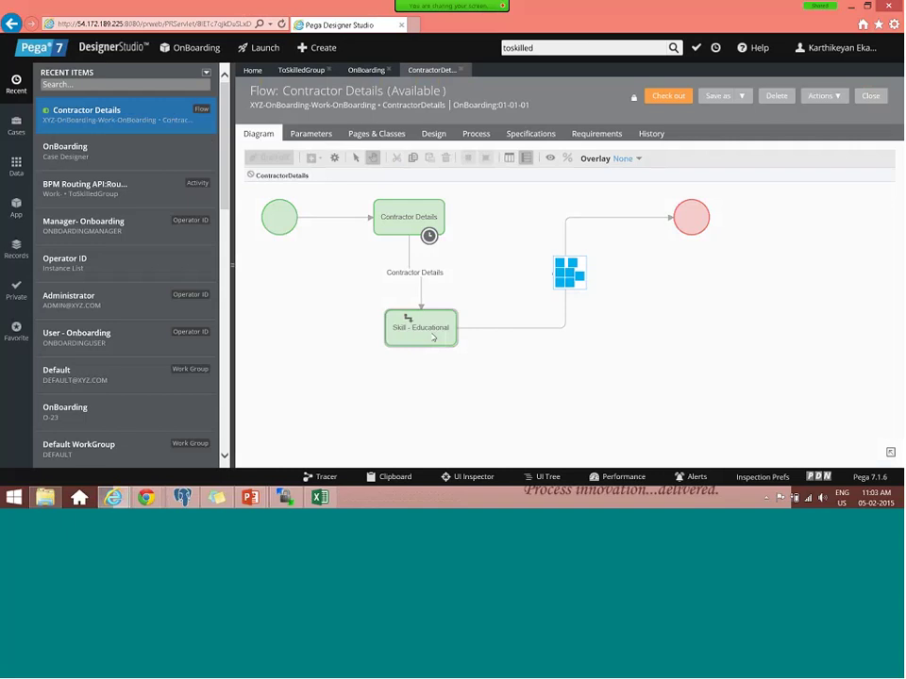
- Inspect Skill - Educational's properties without changes and check out the Contractor Details flow
double_click(408, 318)
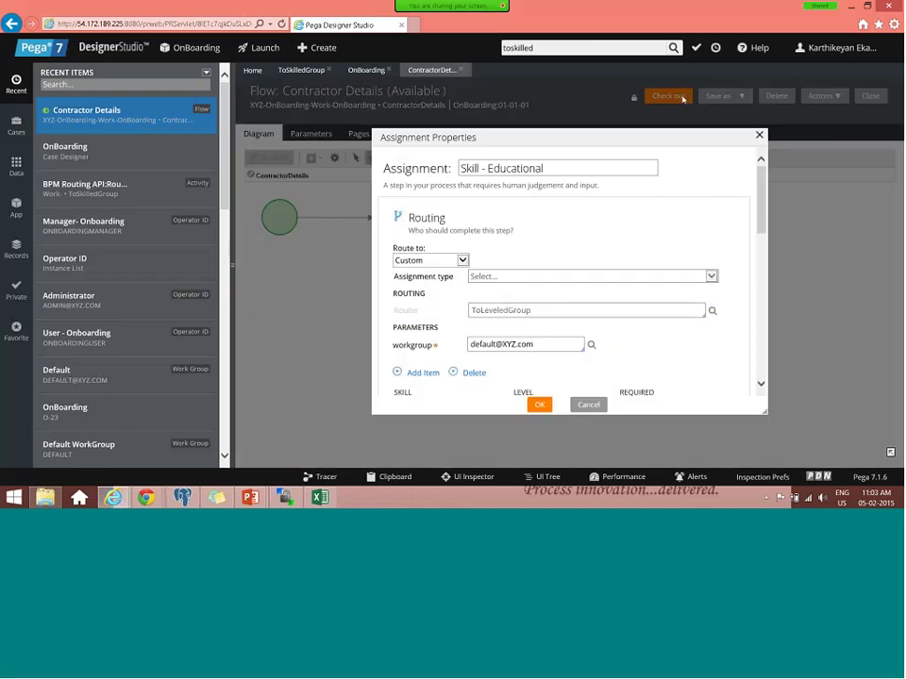
left_click(682, 98)
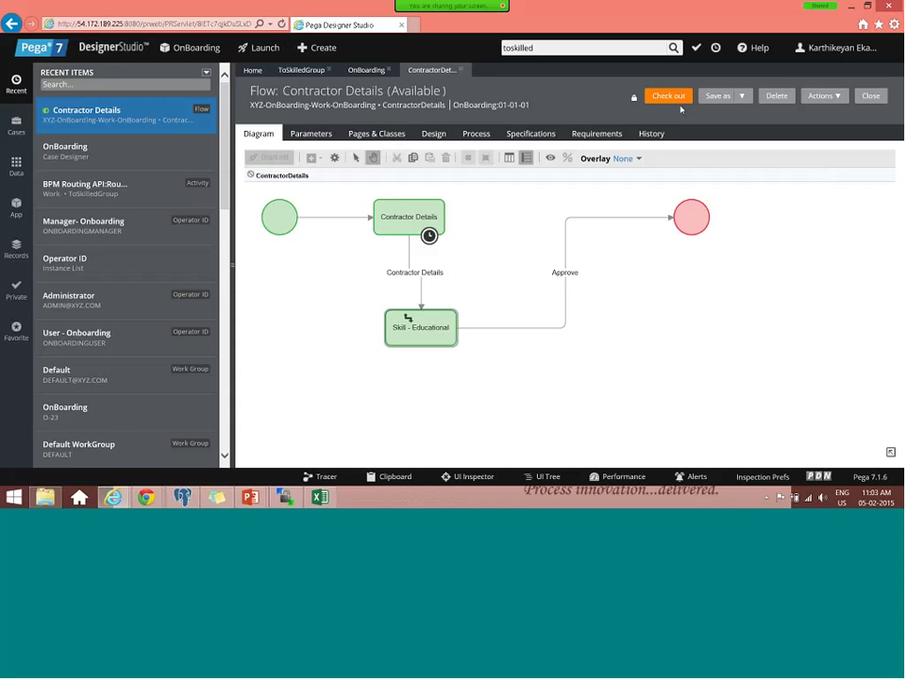
left_click(679, 102)
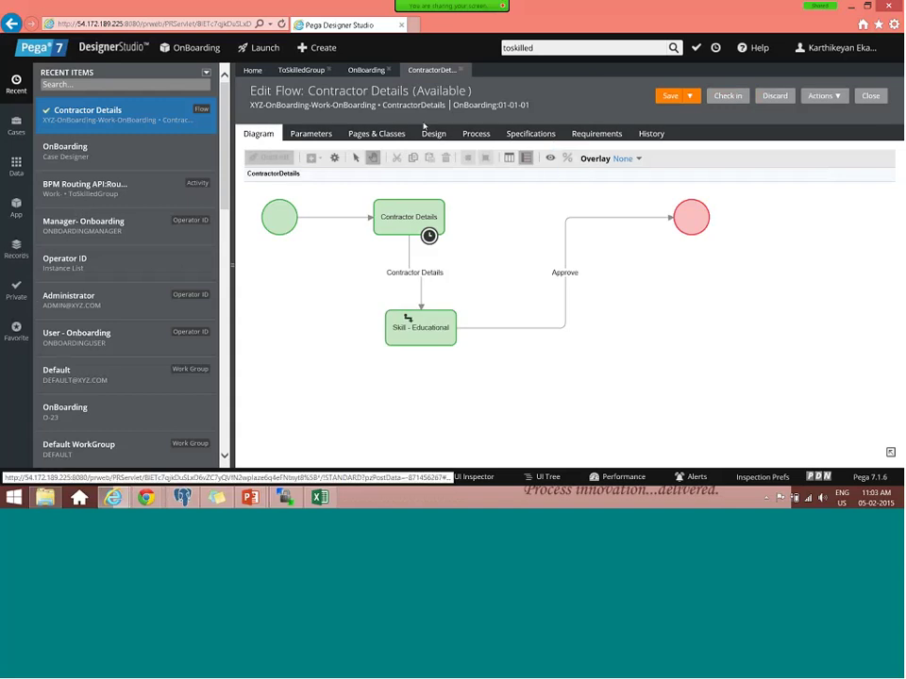
left_click(860, 49)
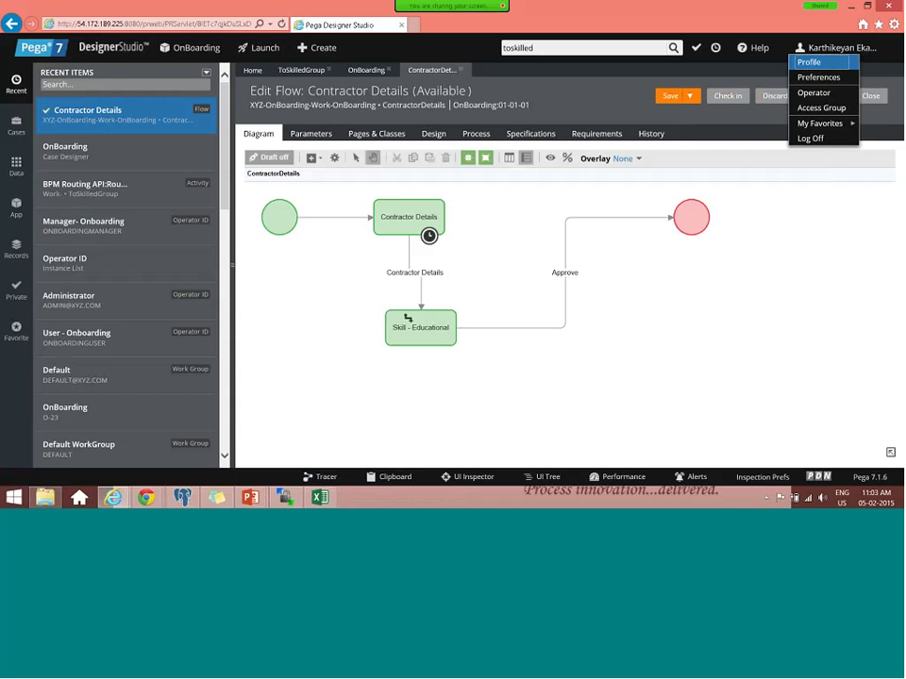
left_click(16, 250)
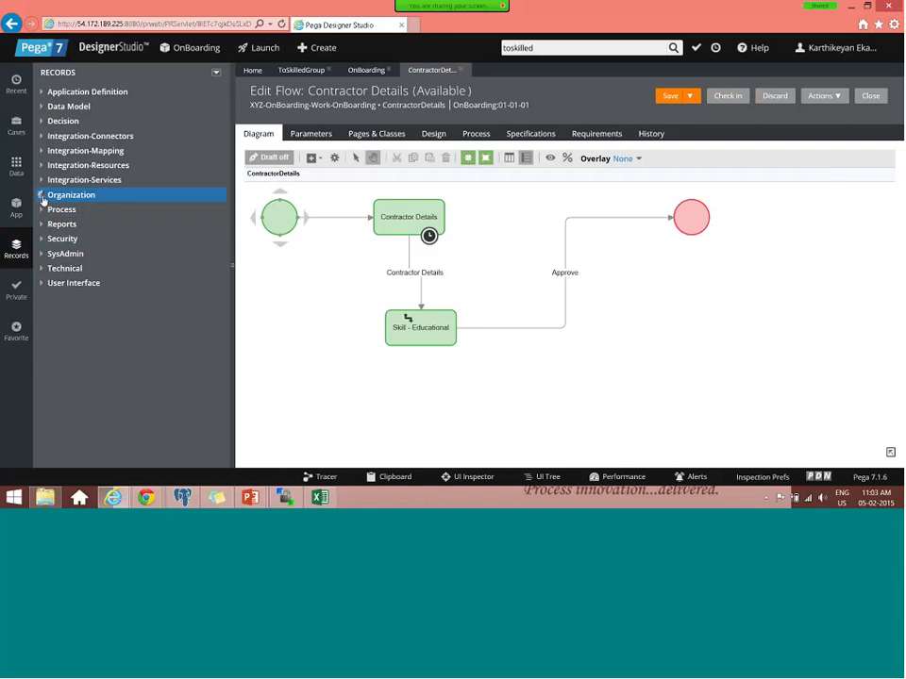
left_click(43, 196)
left_click(66, 239)
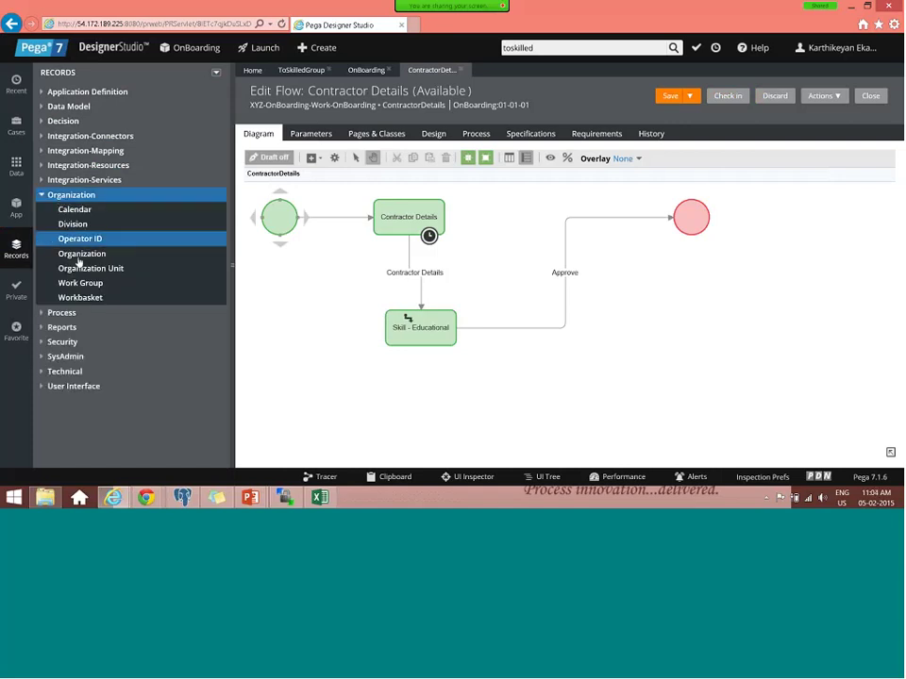
left_click(80, 283)
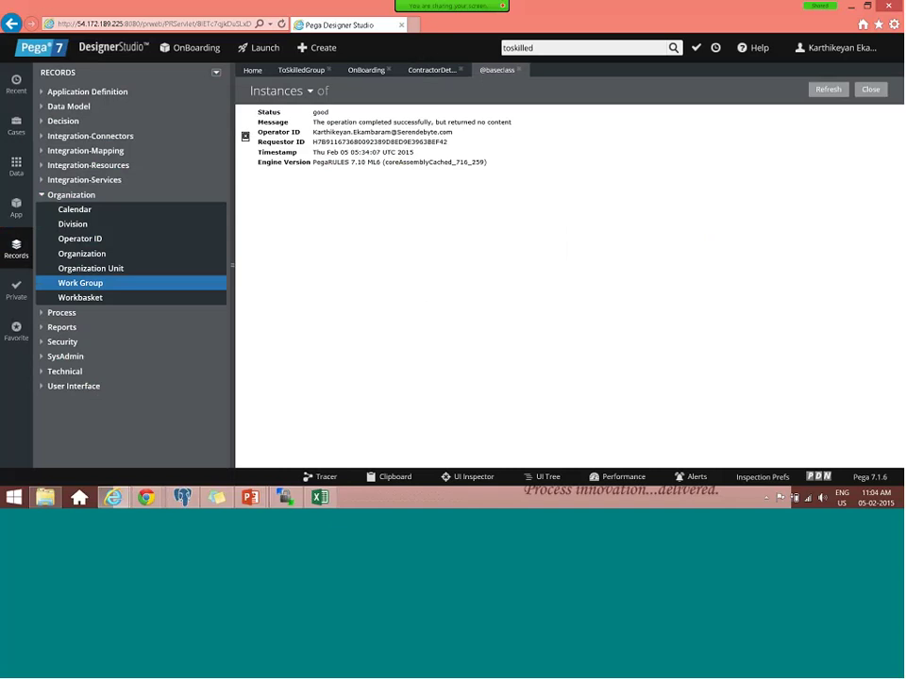
left_click(85, 287)
right_click(95, 287)
left_click(74, 313)
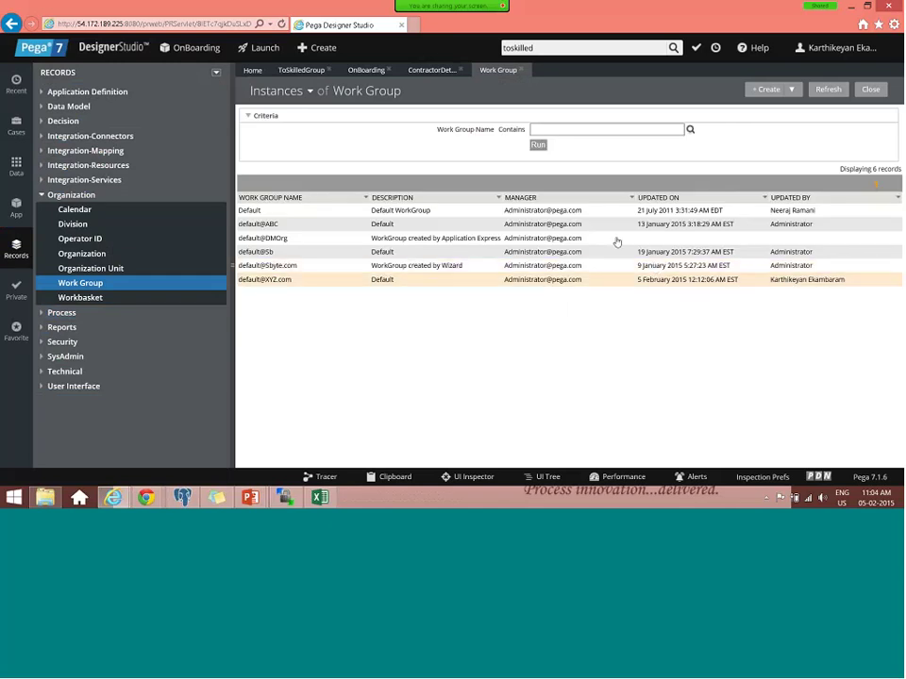
left_click(268, 278)
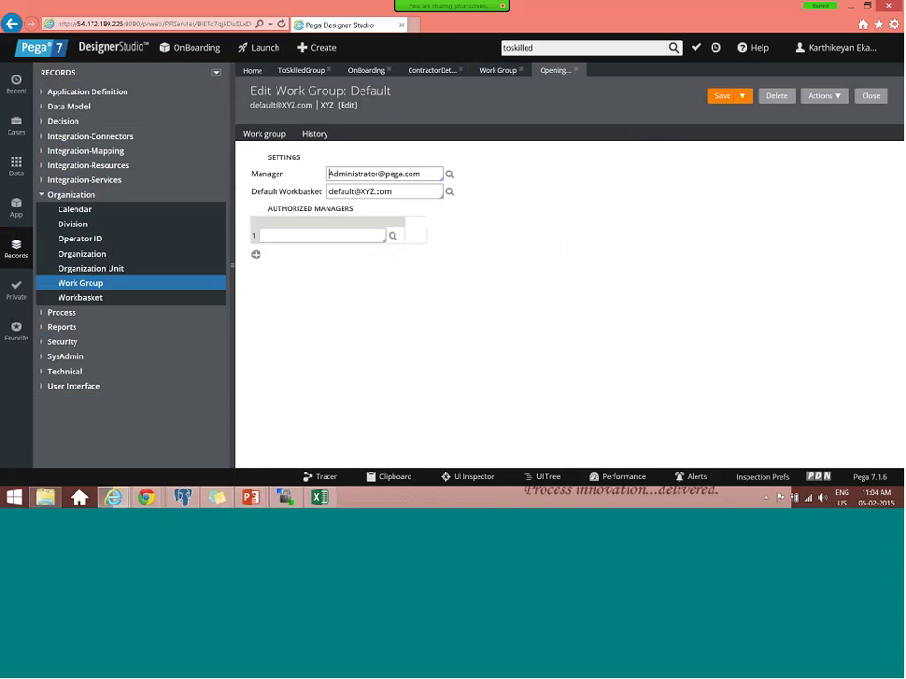
left_click(316, 138)
left_click(265, 135)
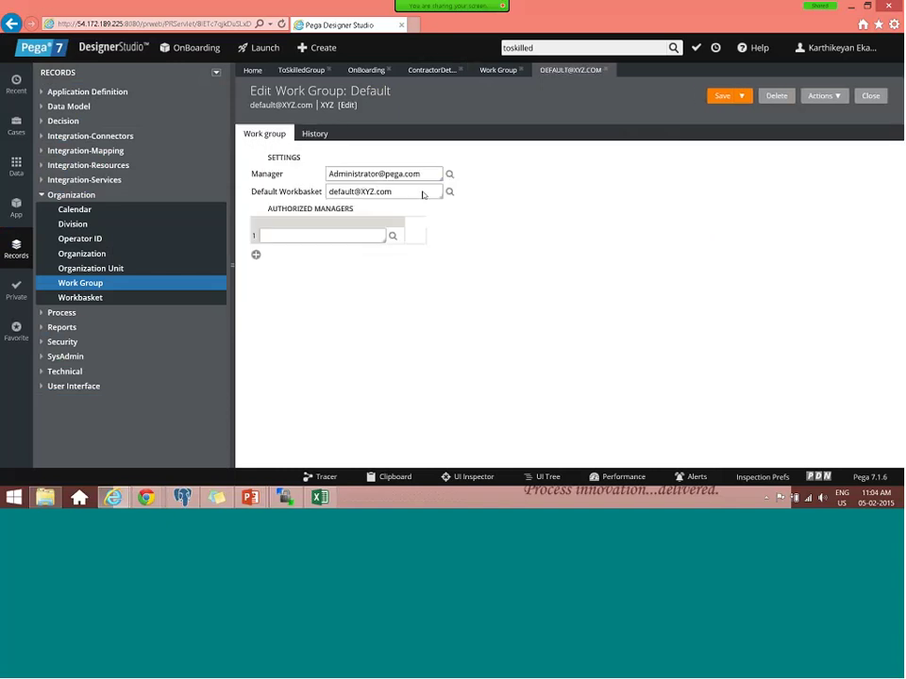
triple_click(272, 209)
triple_click(412, 191)
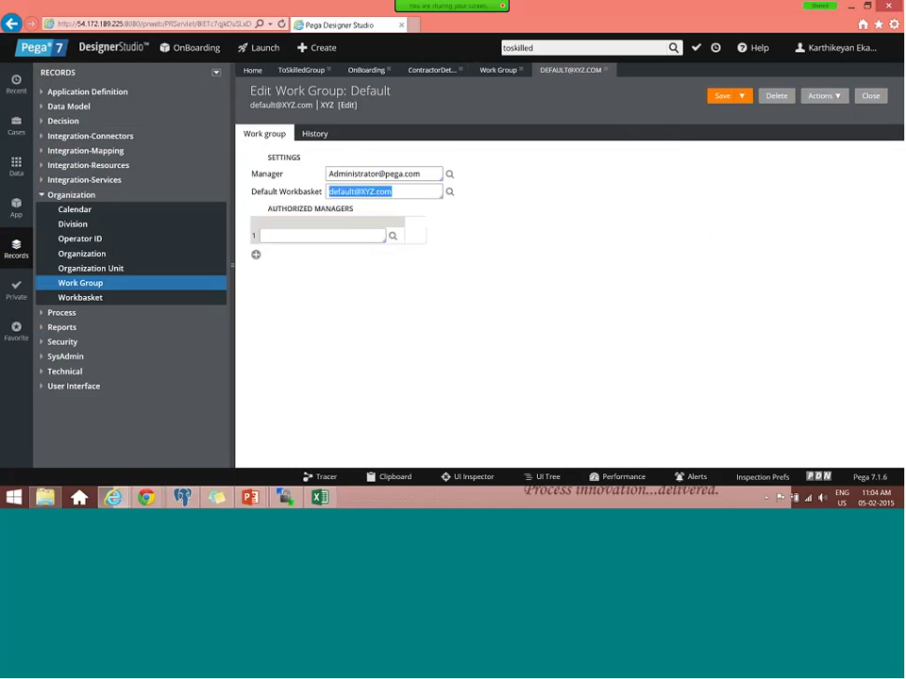
left_click_drag(312, 105, 255, 107)
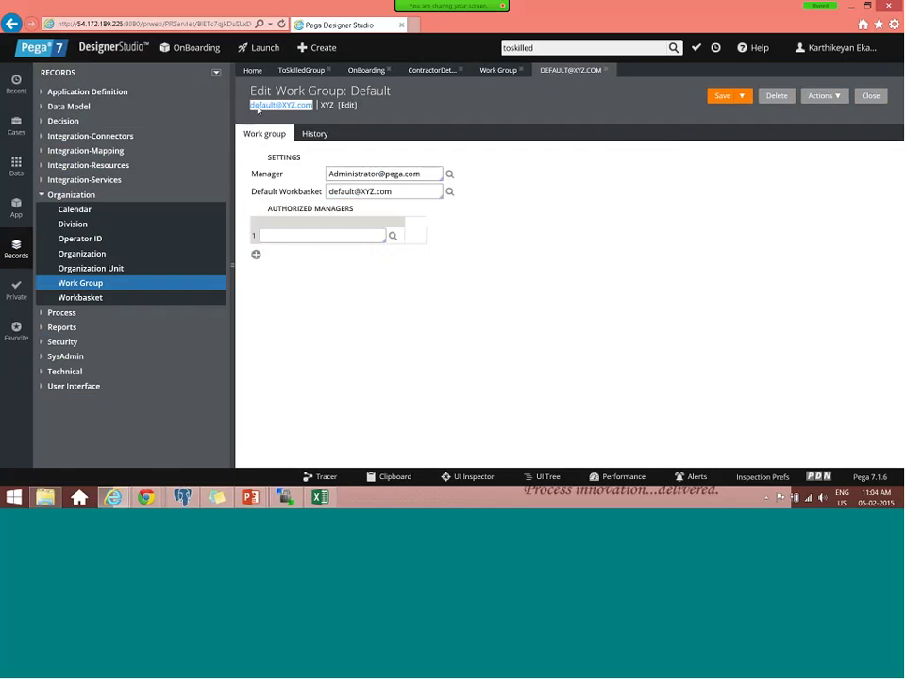
left_click(93, 241)
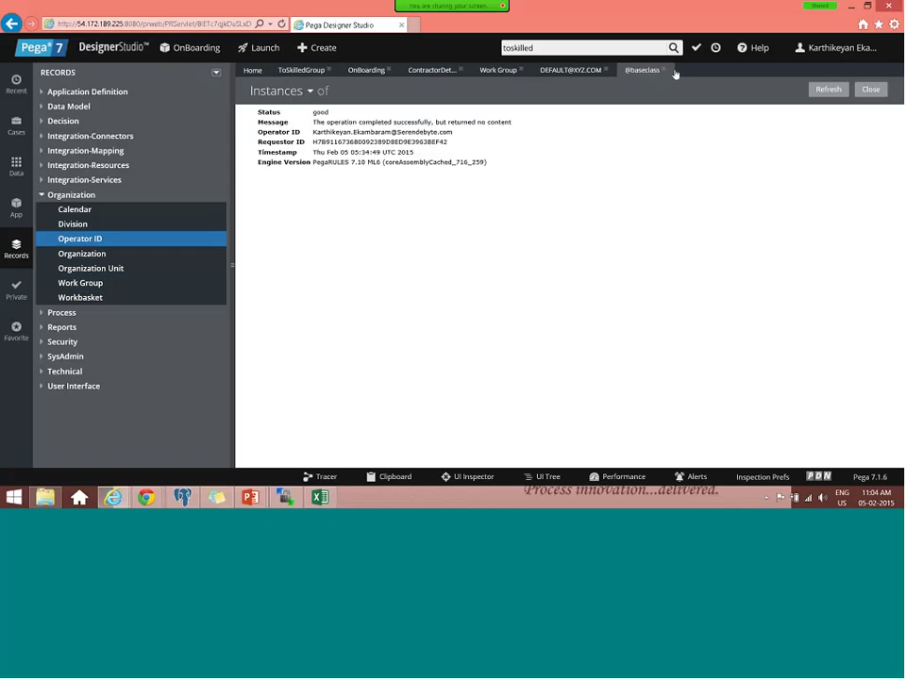
- Filter Operator ID instances by 'onboa' and open the OnboardingManager record
right_click(61, 243)
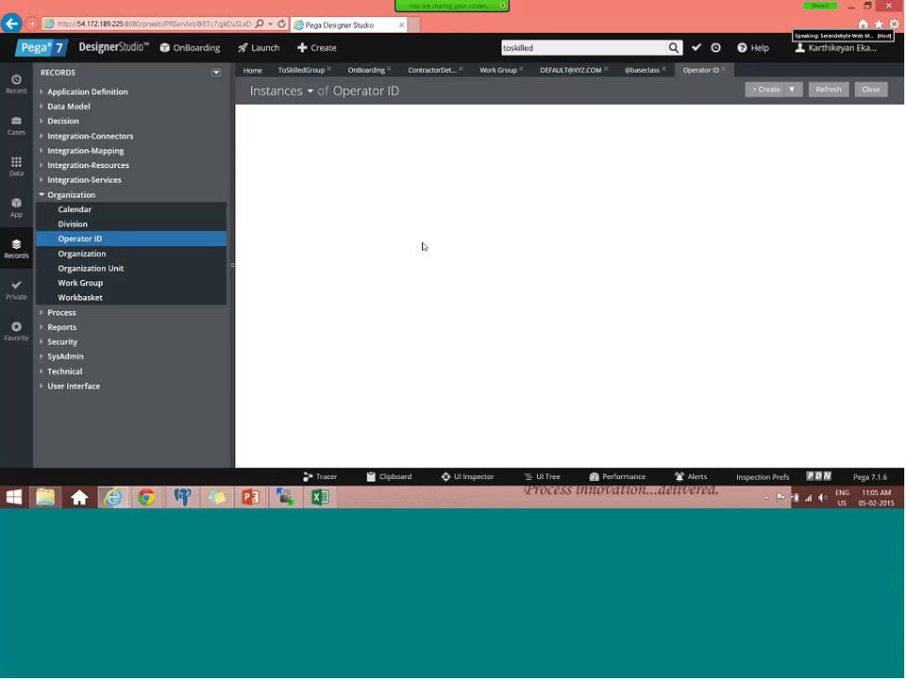
scroll(423, 333, "down", 1)
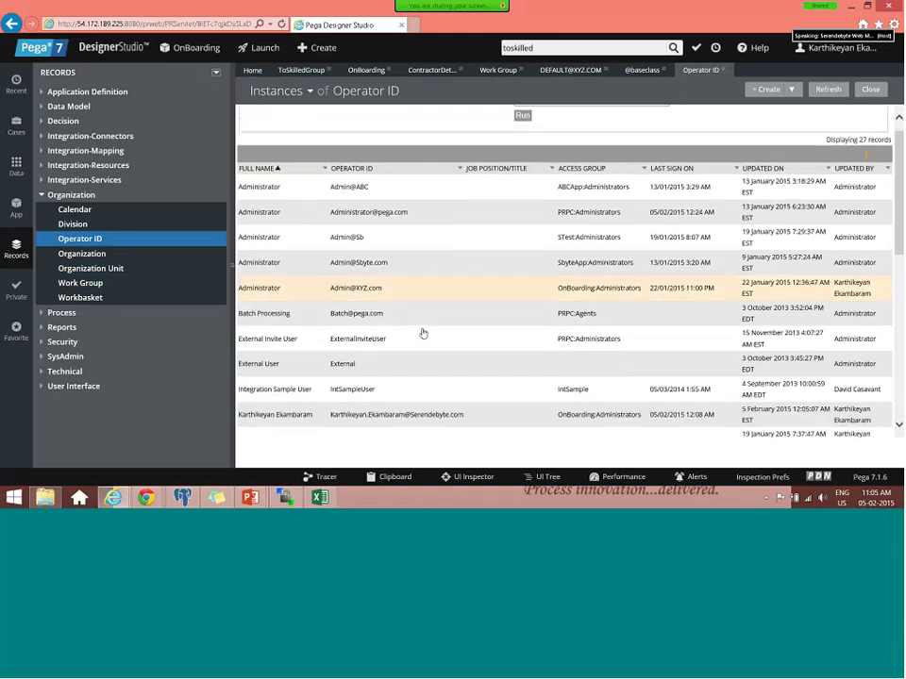
scroll(422, 333, "down", 10)
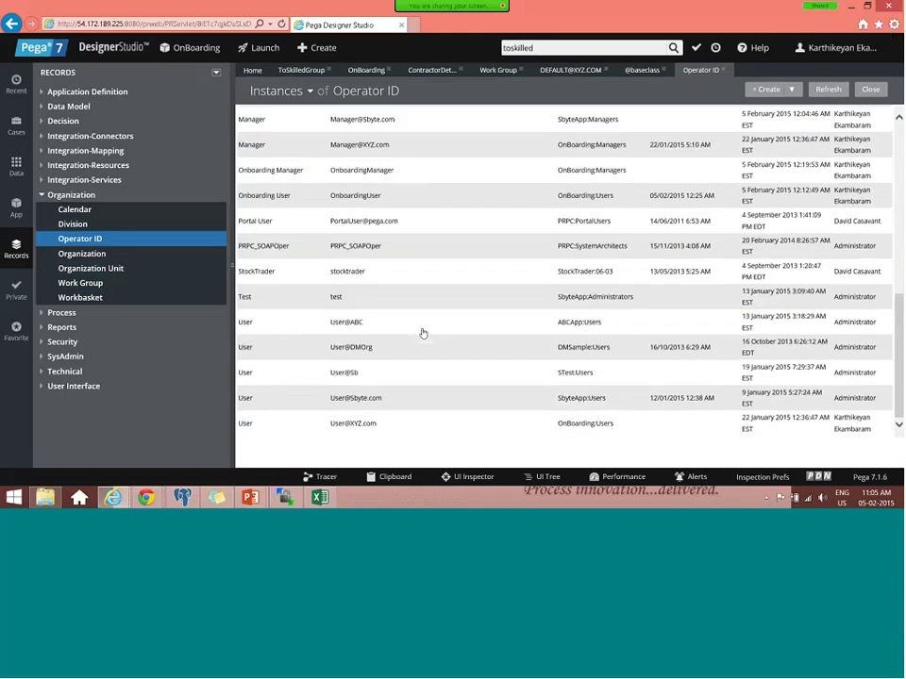
scroll(364, 294, "up", 11)
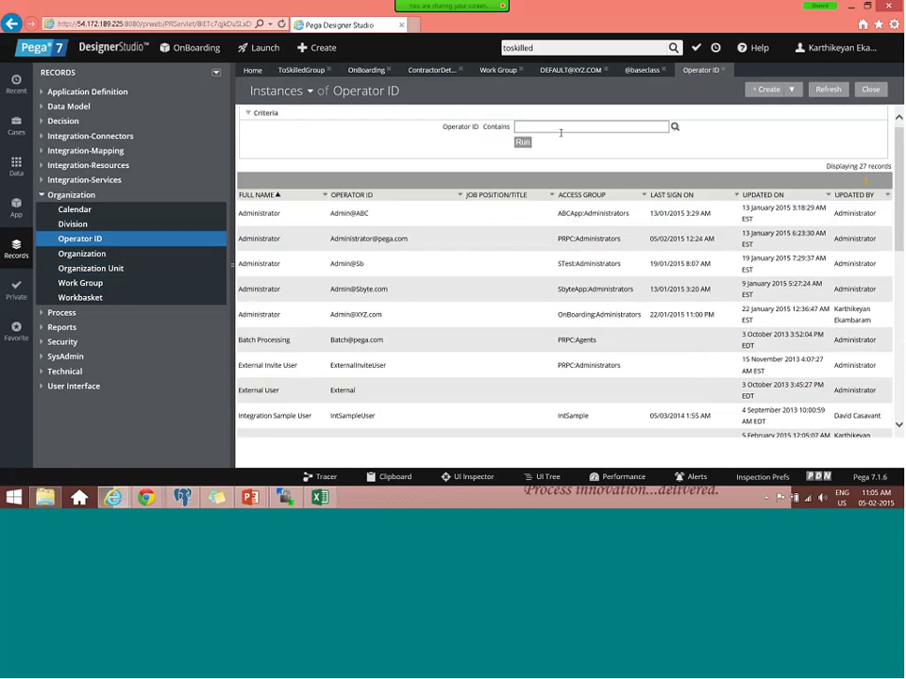
left_click(562, 129)
type("onb")
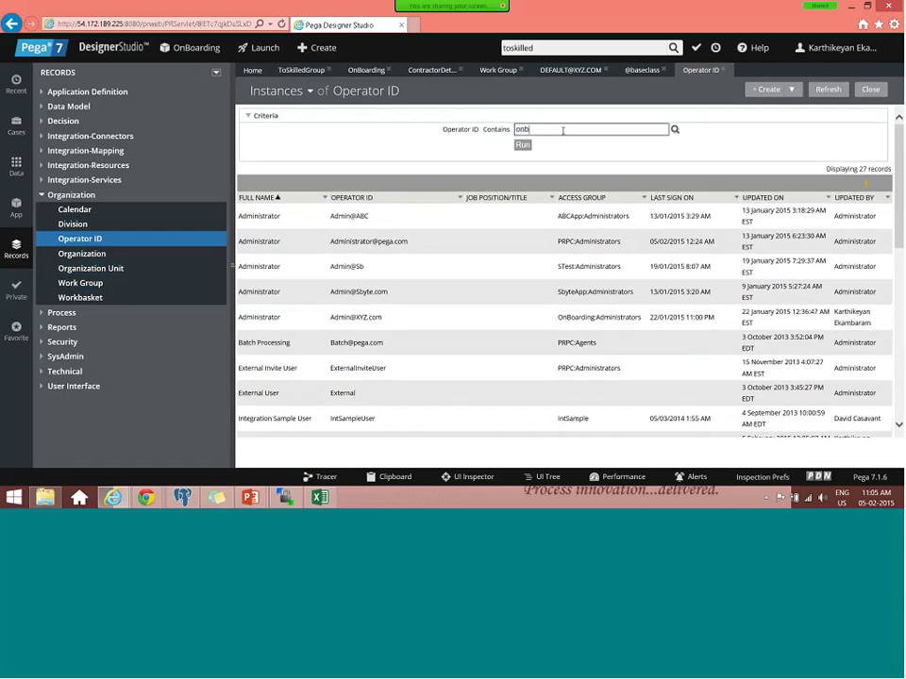
type("o")
type("a")
key("Return")
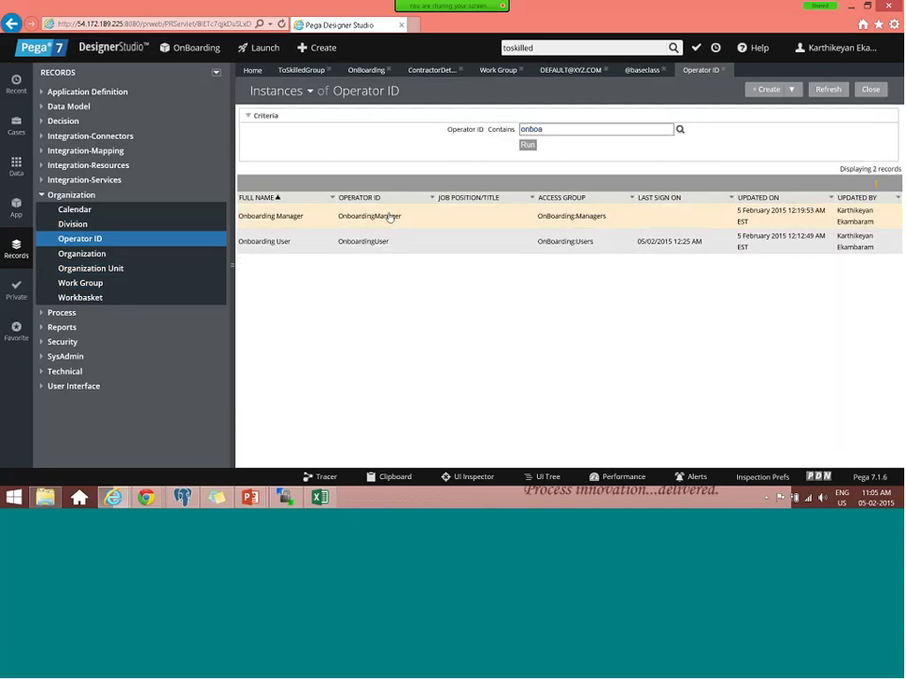
left_click(388, 217)
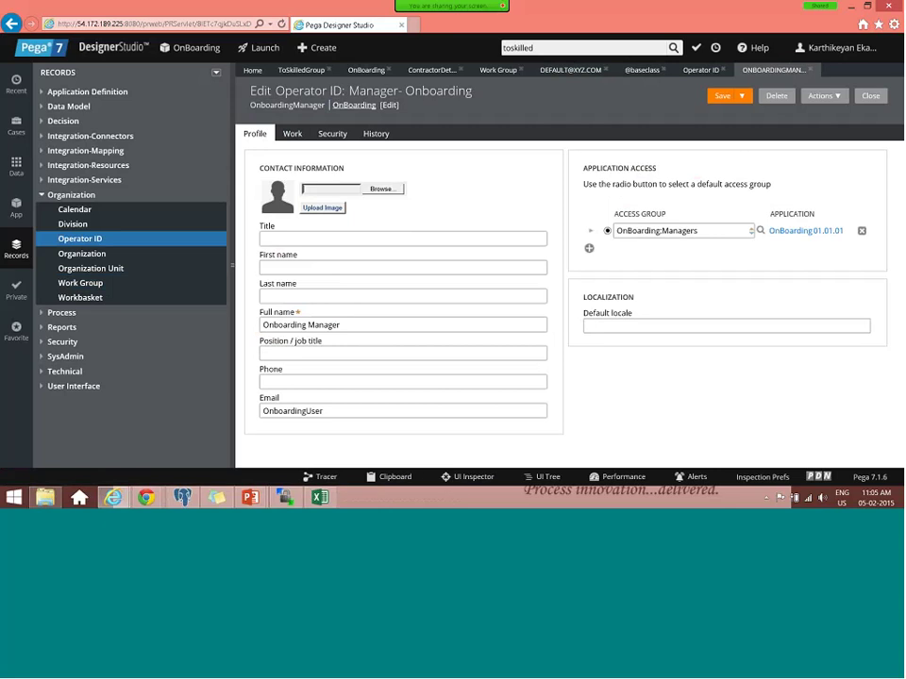
- Add OnBoardingFW:Managers as the manager's second access group, save, and view its Work settings
left_click(588, 248)
left_click(630, 247)
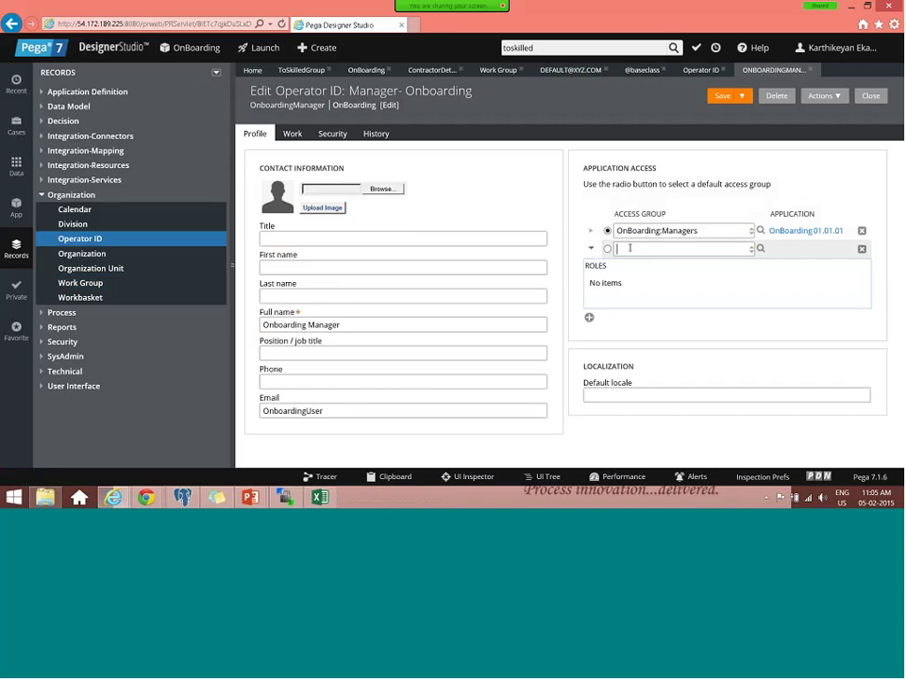
key("Down")
key("Down")
key("Down")
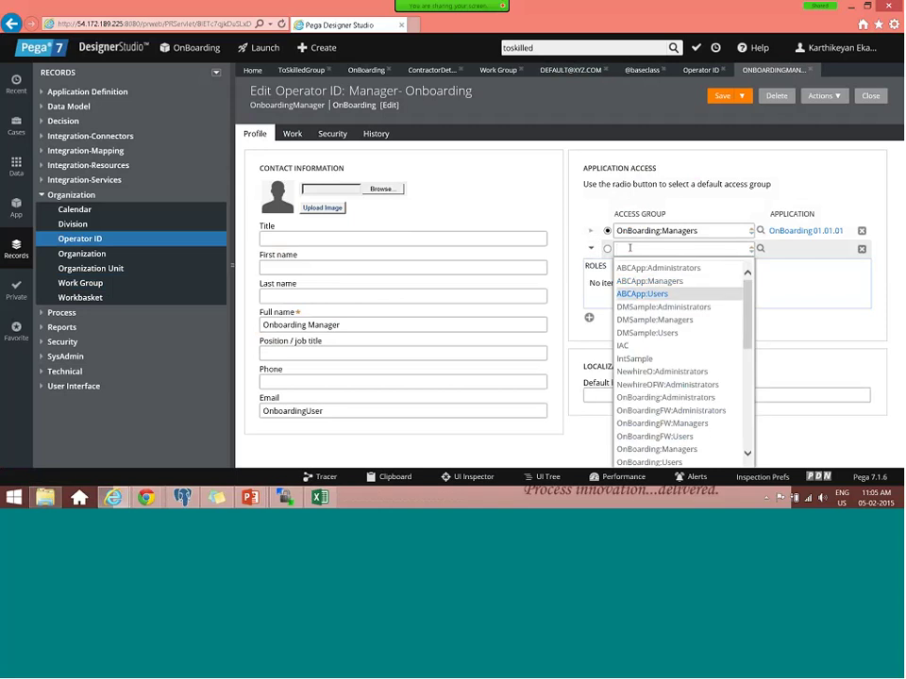
type("o")
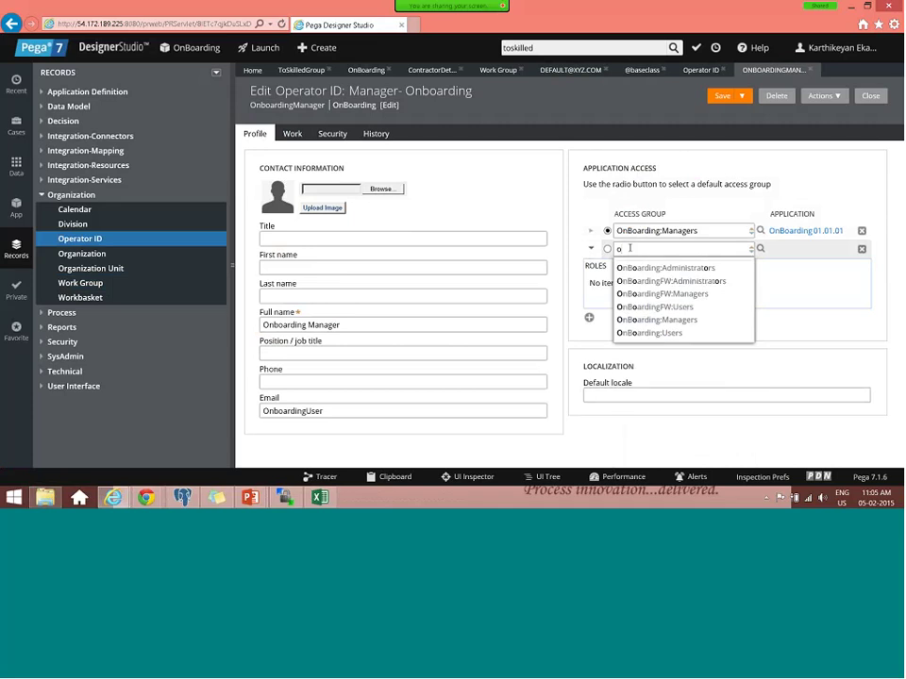
type("n")
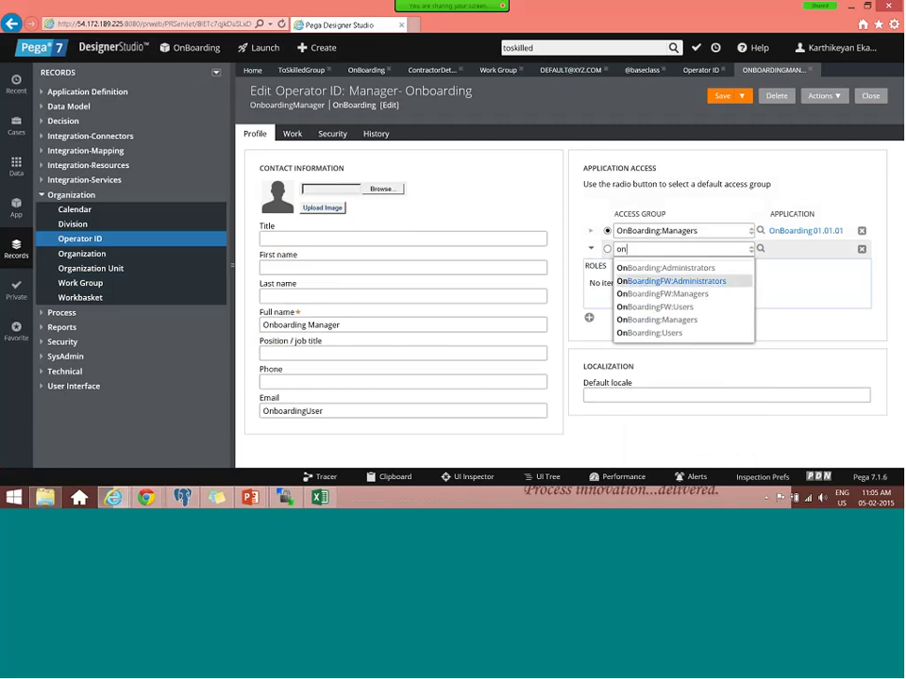
left_click(660, 294)
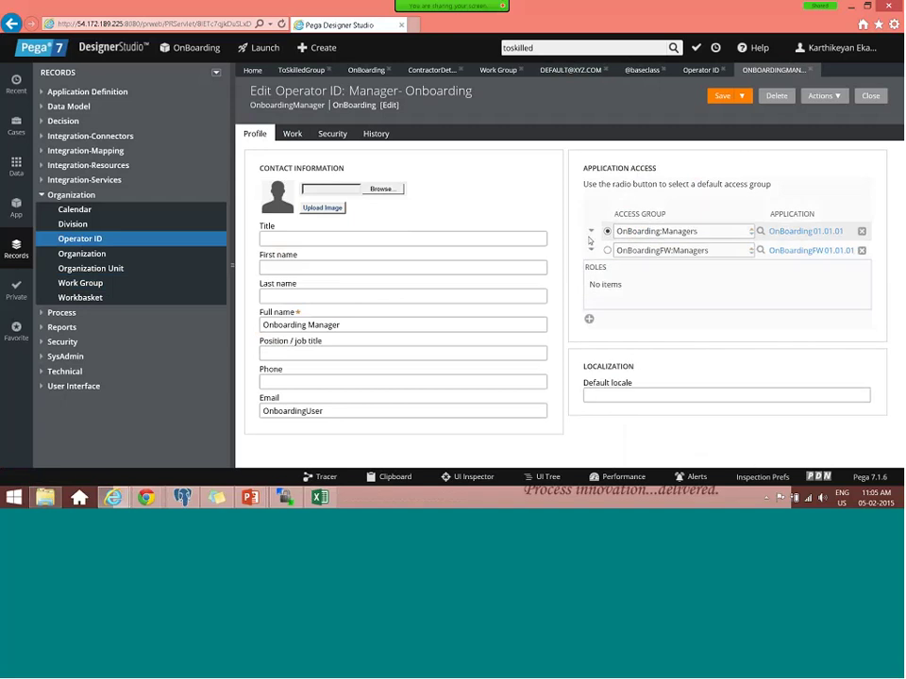
left_click(590, 233)
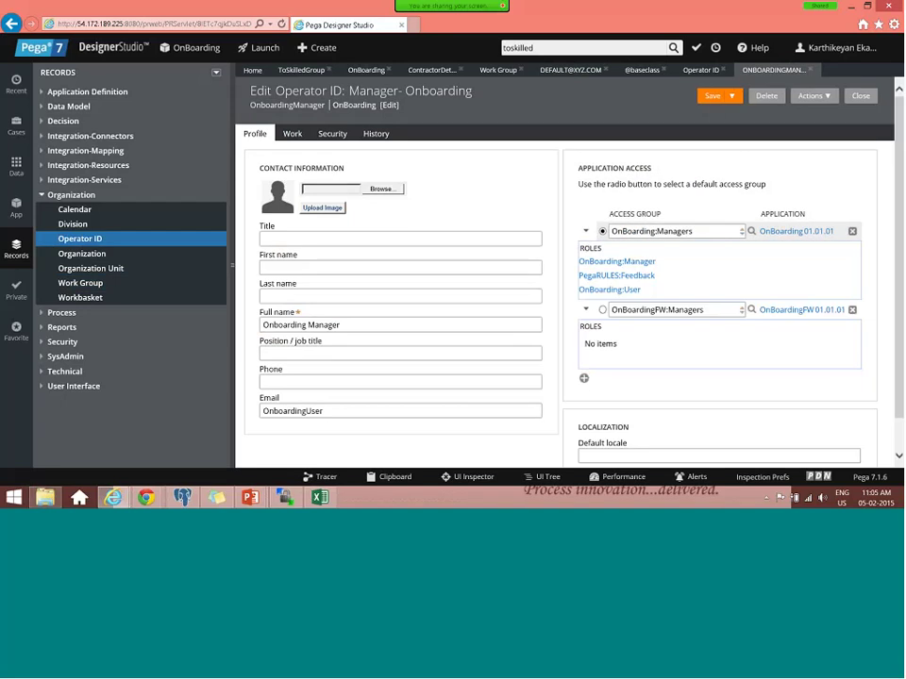
left_click(706, 98)
left_click(298, 141)
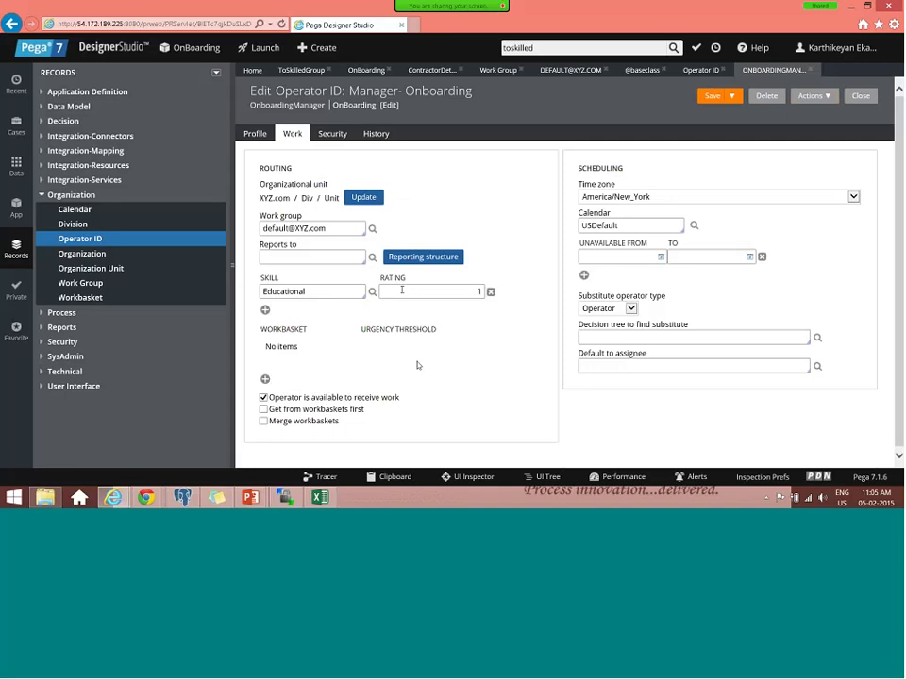
- Set the manager's organizational unit to XYZ.com / Div / Unit
left_click(366, 198)
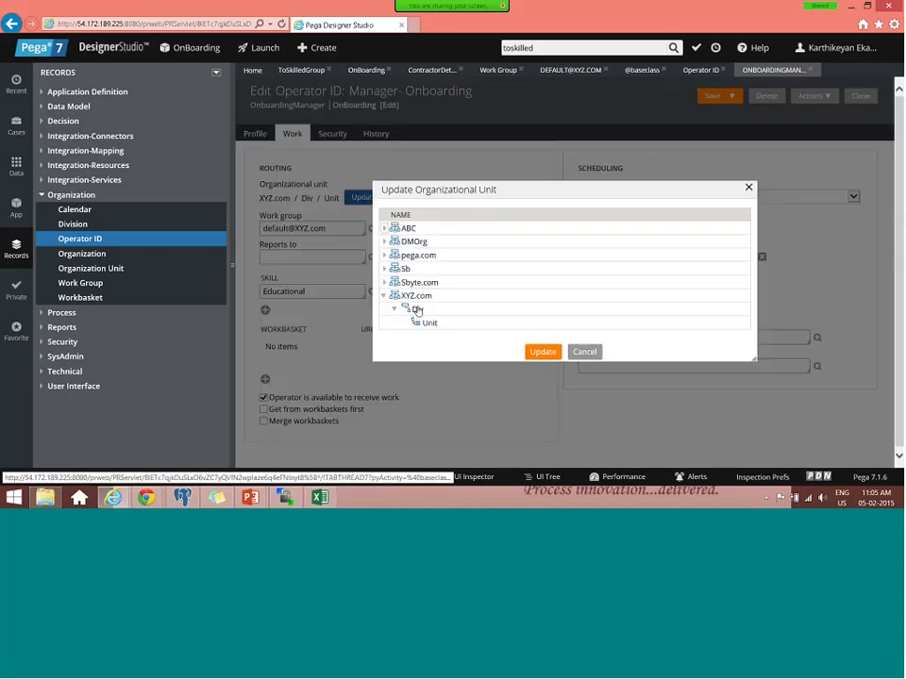
left_click(428, 322)
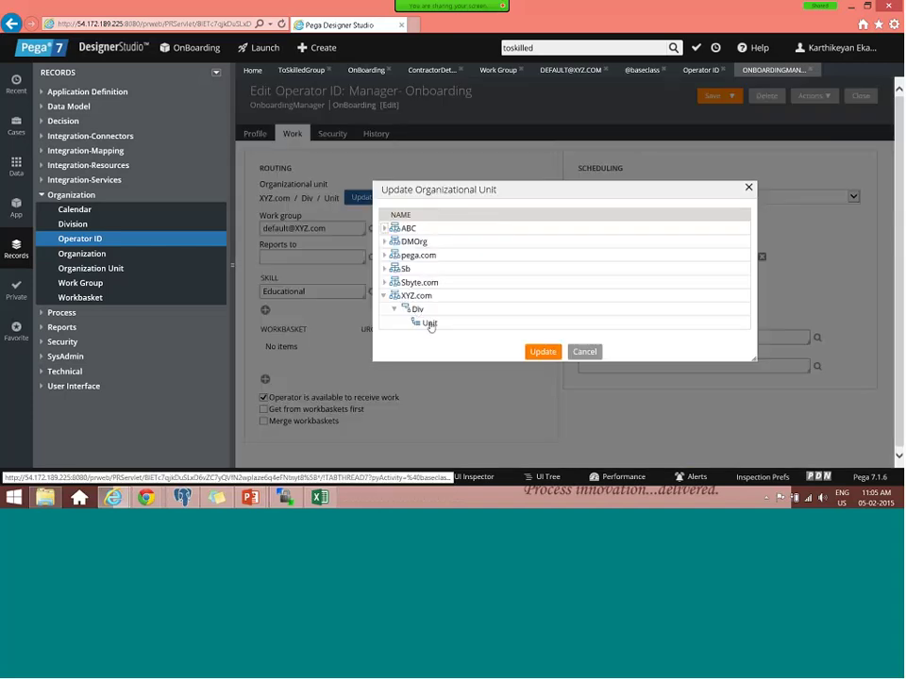
left_click(529, 352)
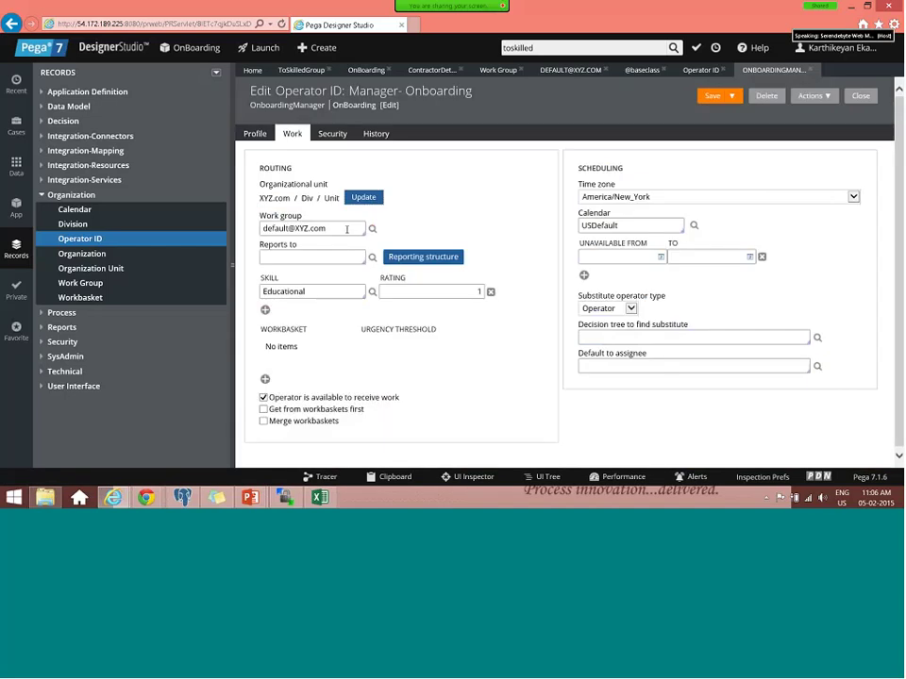
left_click(346, 229)
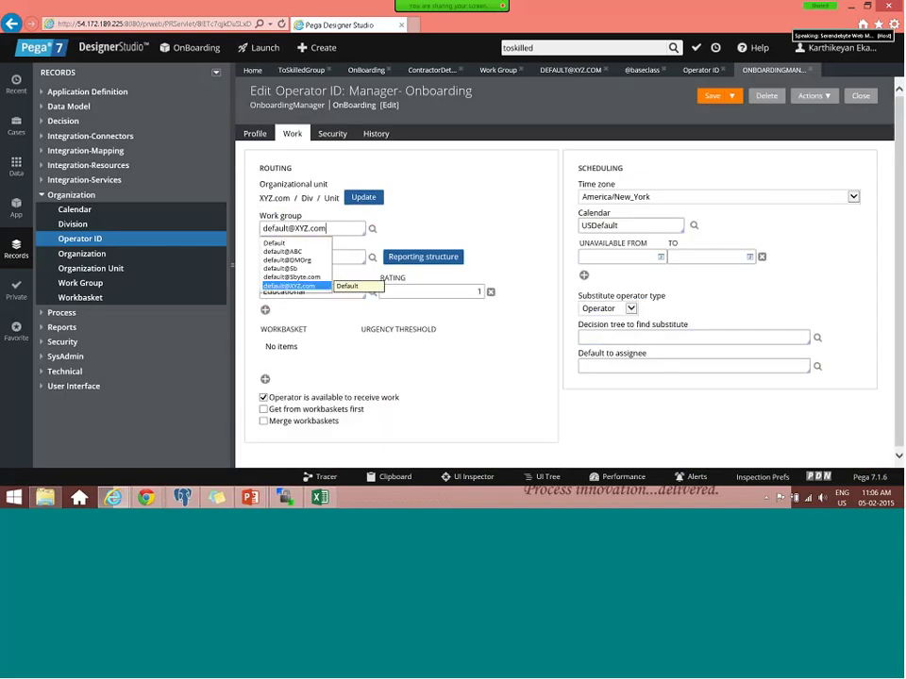
key("Return")
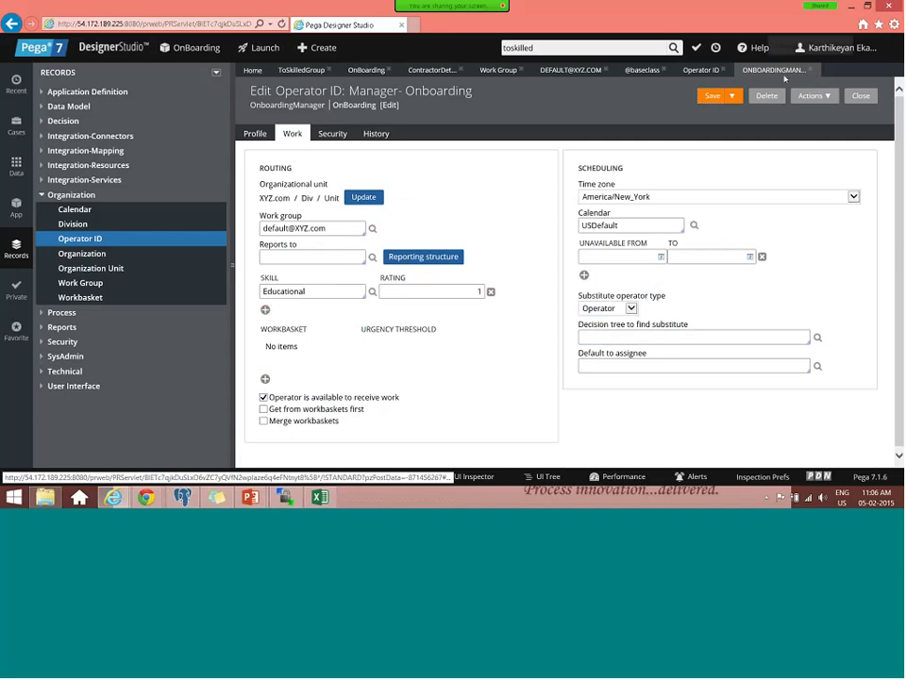
left_click(814, 70)
left_click(502, 243)
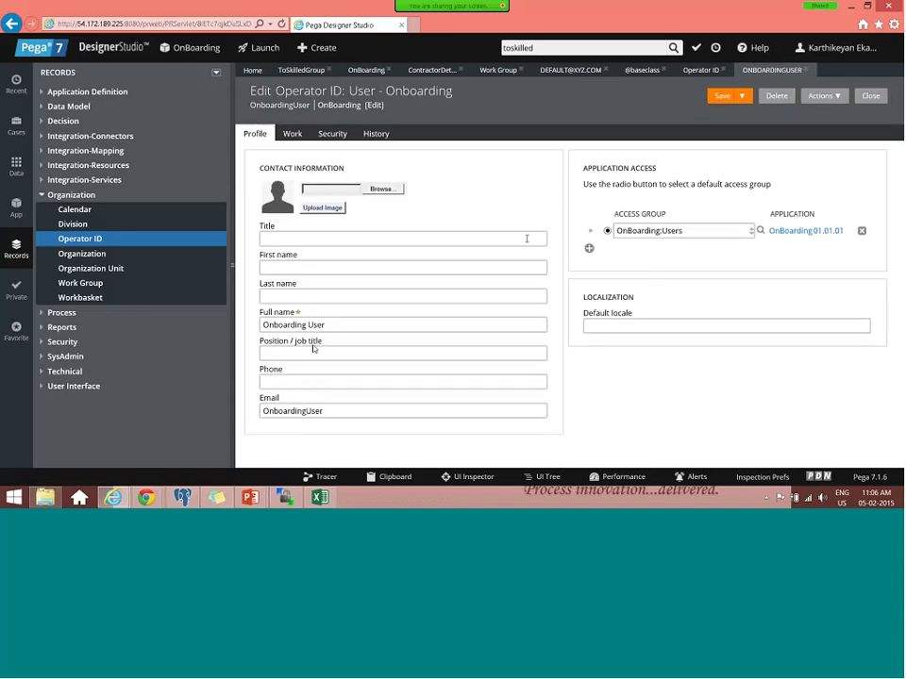
- Add OnBoardingFW:Users as a new access group on the Onboarding User operator's profile
left_click(292, 133)
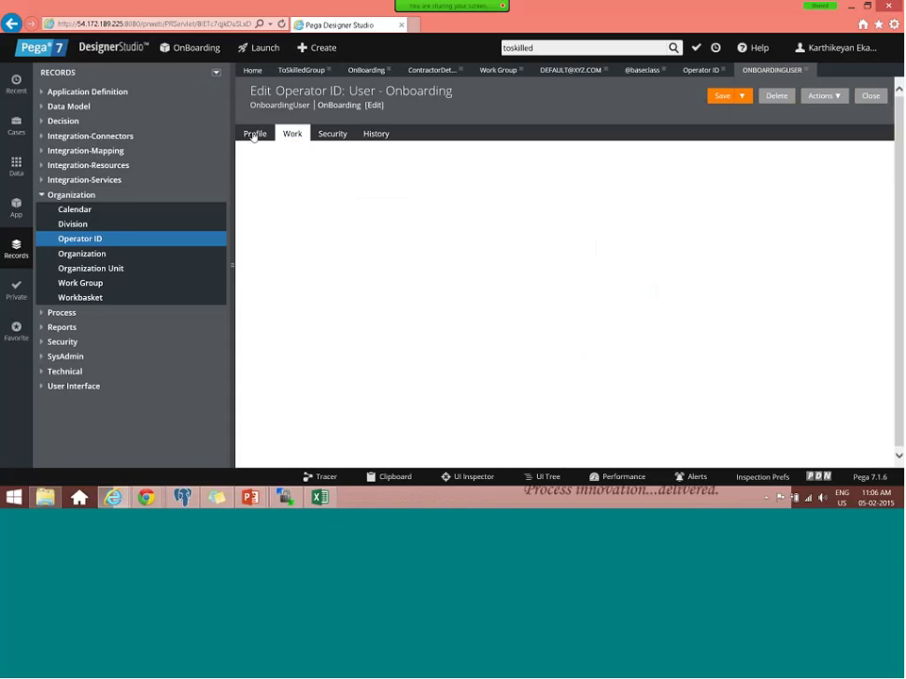
left_click(257, 135)
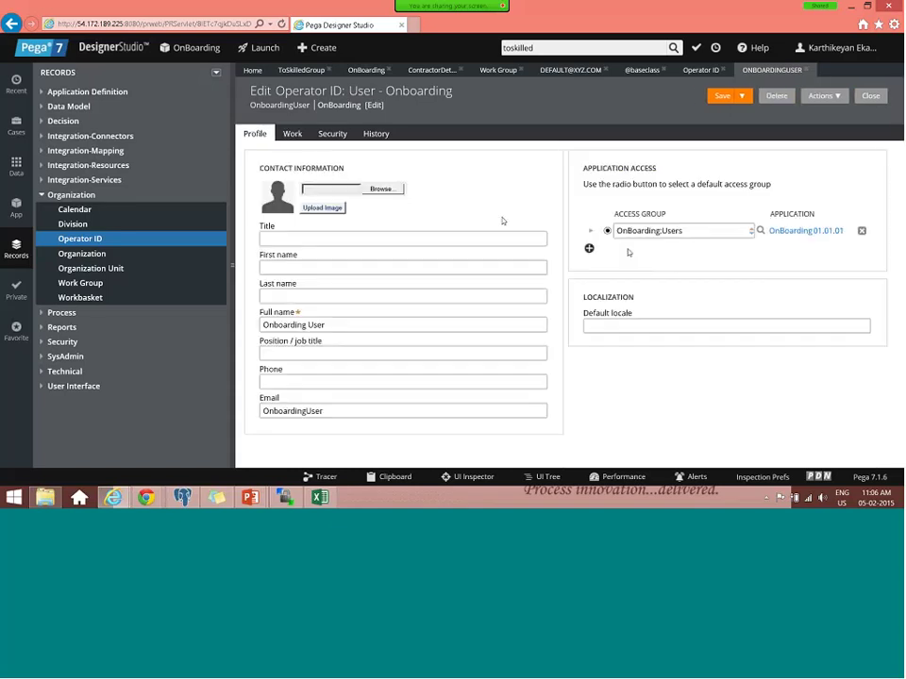
left_click(589, 248)
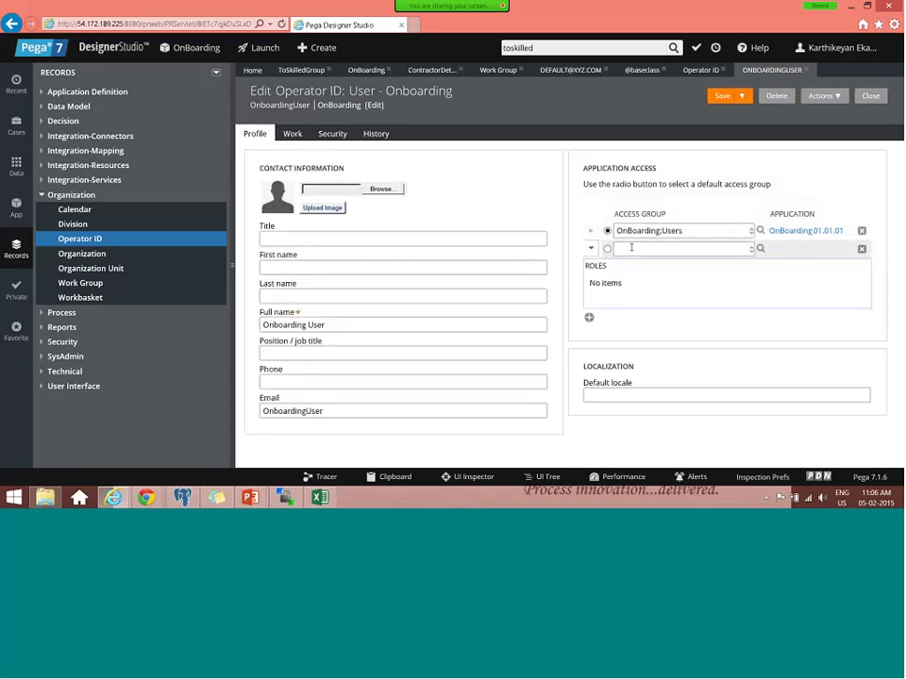
left_click(631, 247)
type("onb")
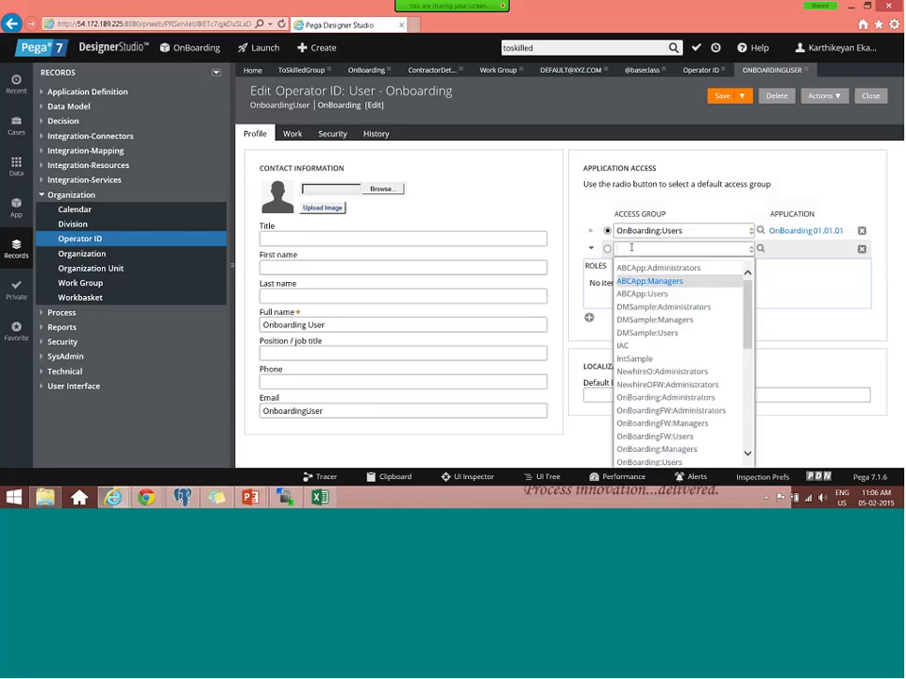
type("a")
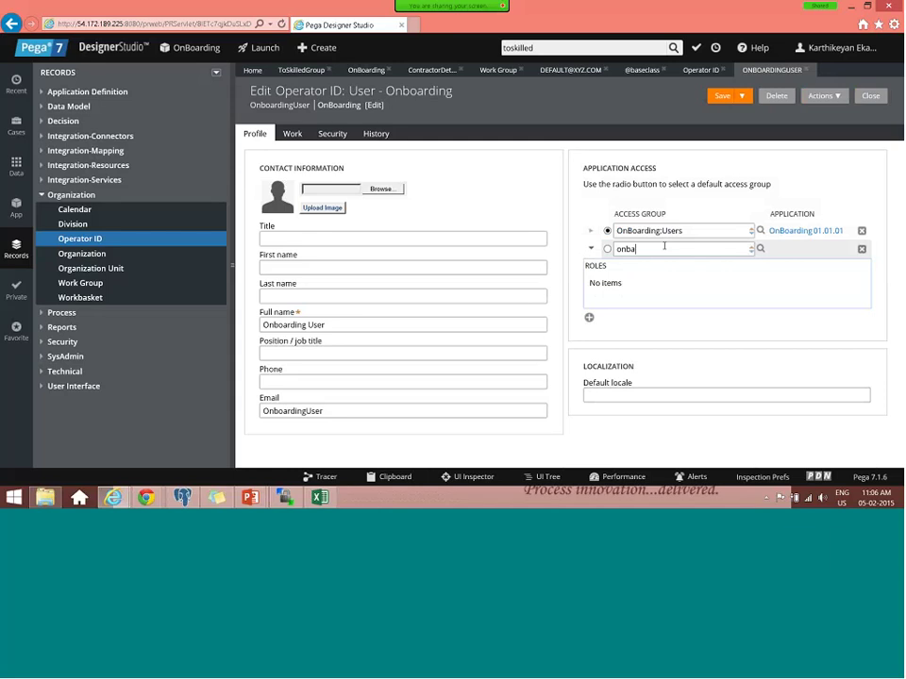
key("BackSpace")
type("o")
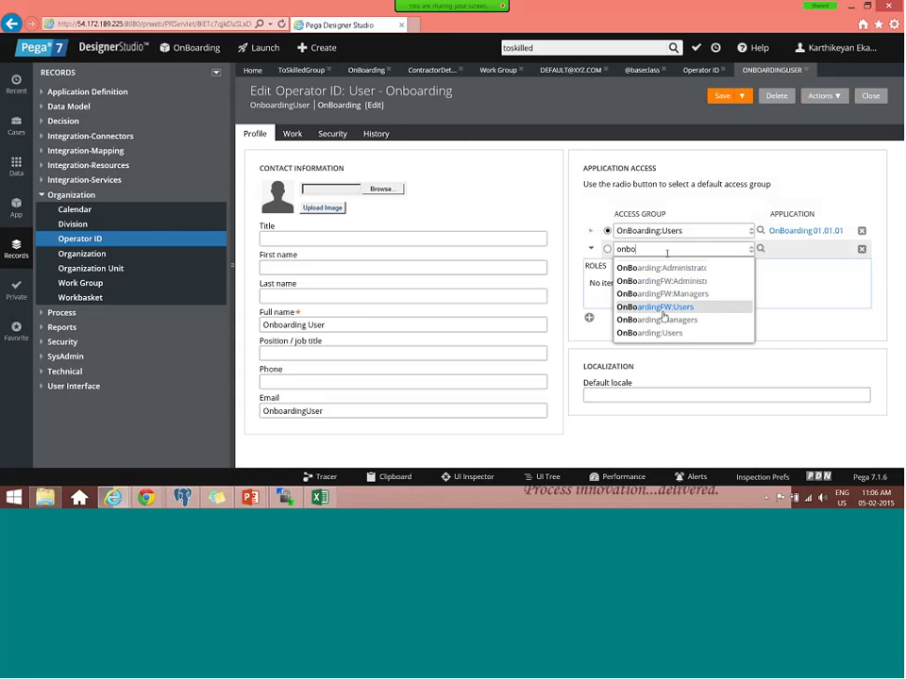
left_click(663, 308)
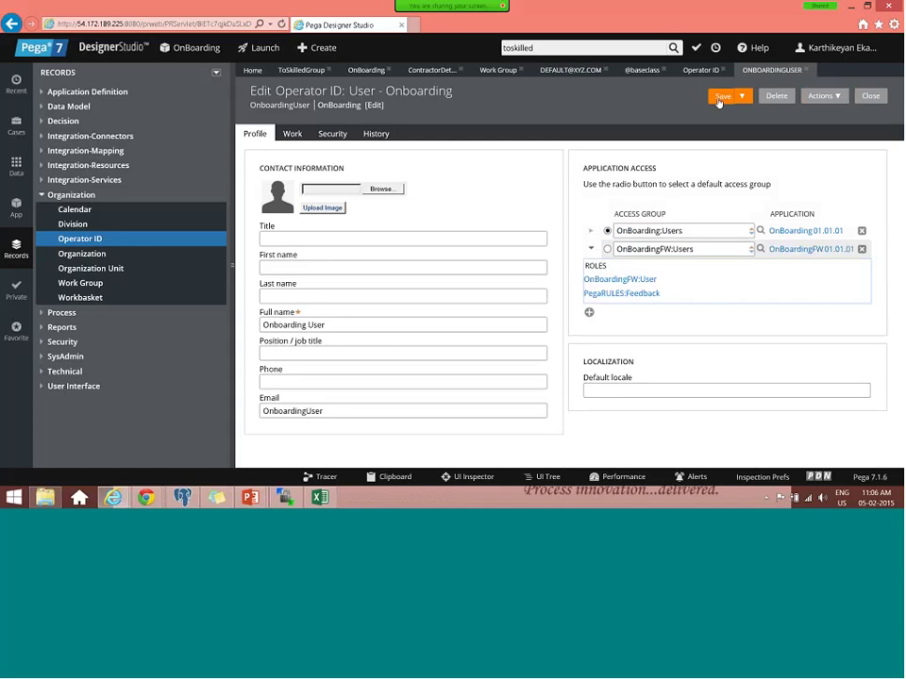
- Review the operator's Work and Security settings, then save the operator record
left_click(293, 134)
left_click(329, 136)
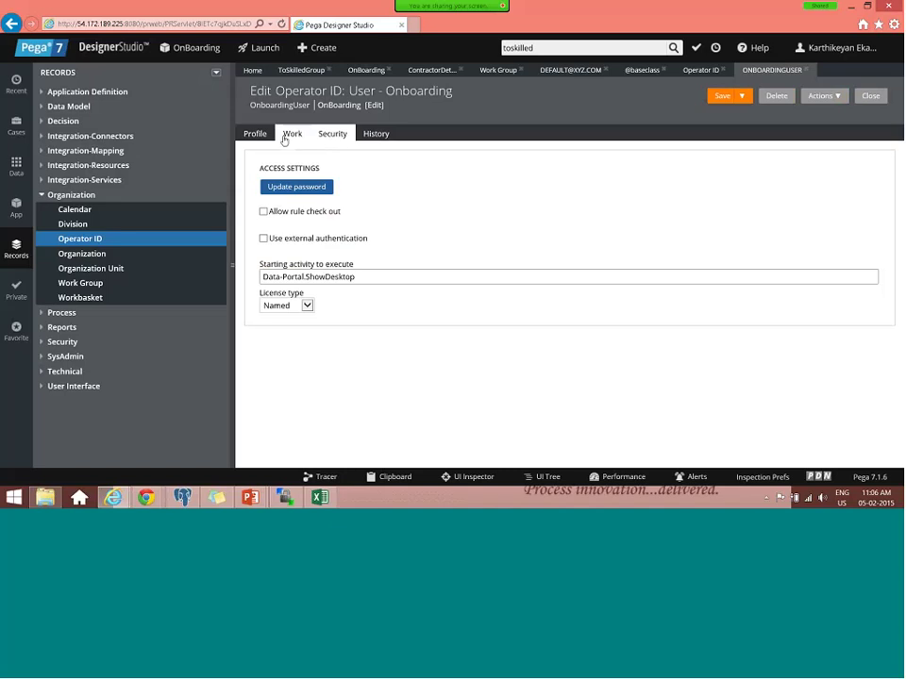
left_click(290, 135)
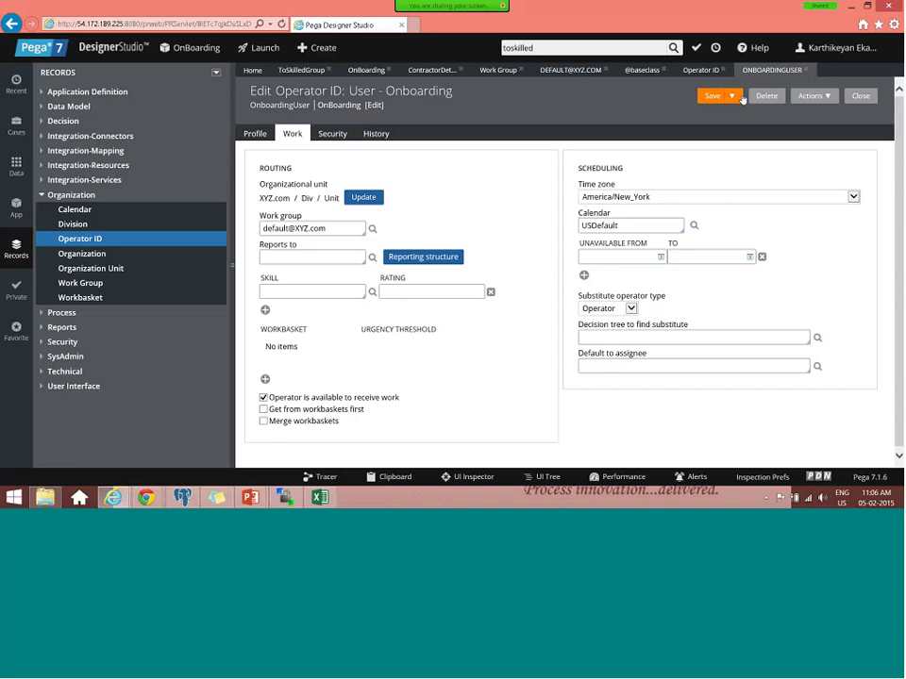
left_click(708, 97)
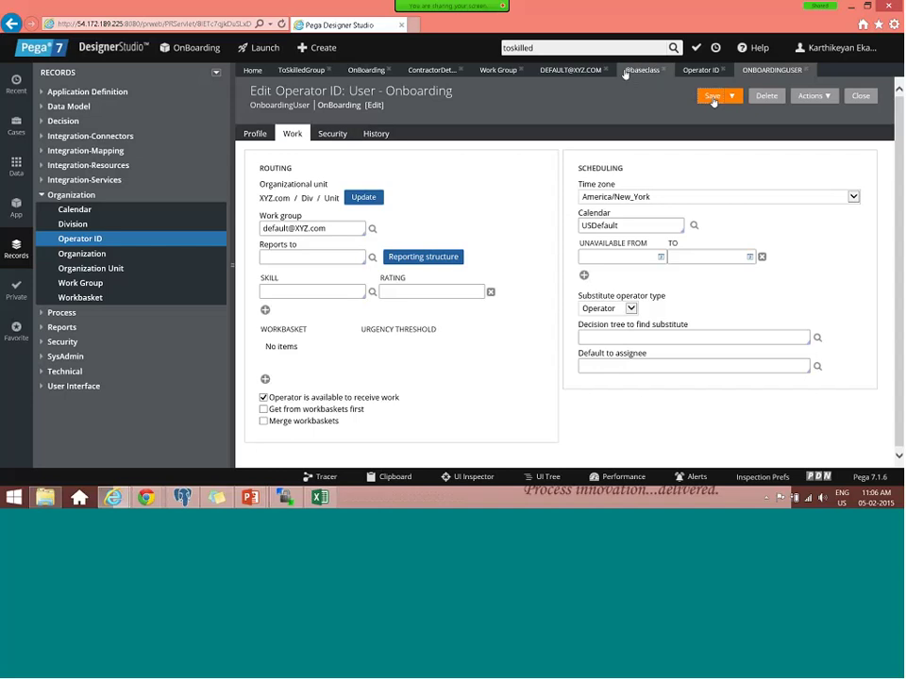
- Save the Contractor Details flow and review the Skill - Educational assignment's routing and skill properties
left_click(426, 71)
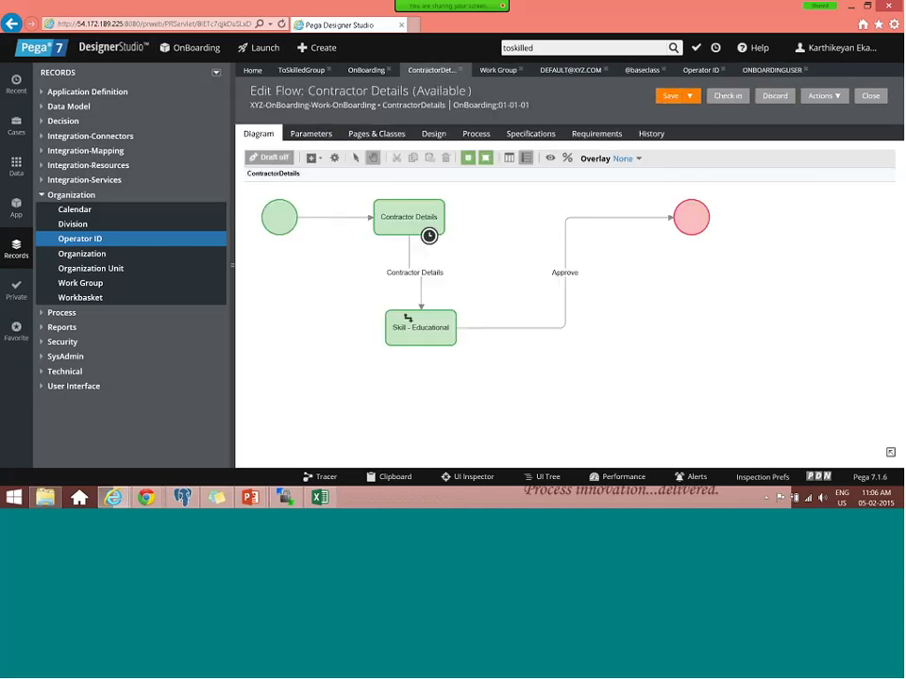
left_click(670, 96)
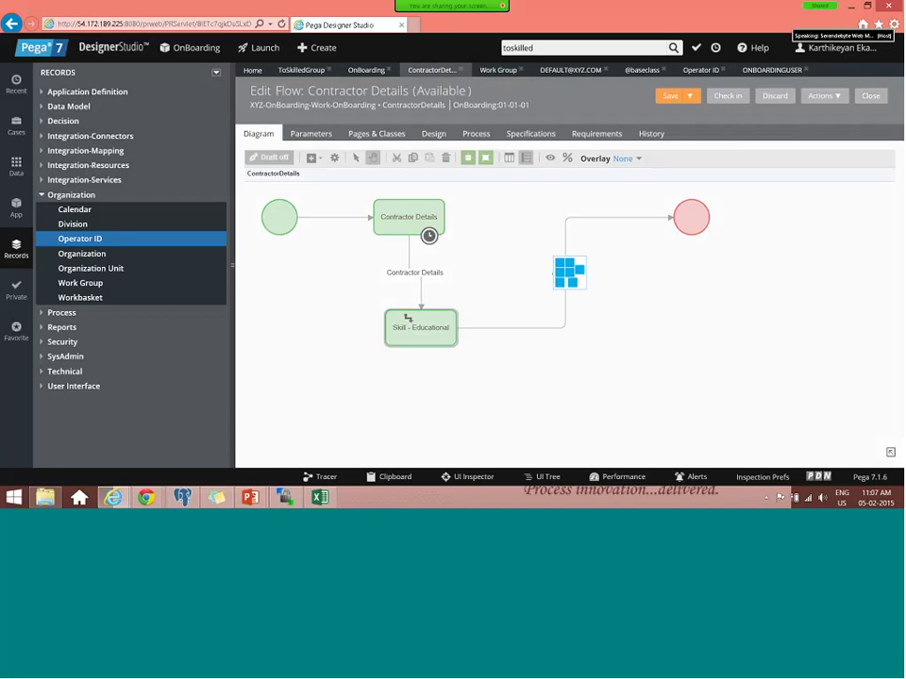
double_click(408, 318)
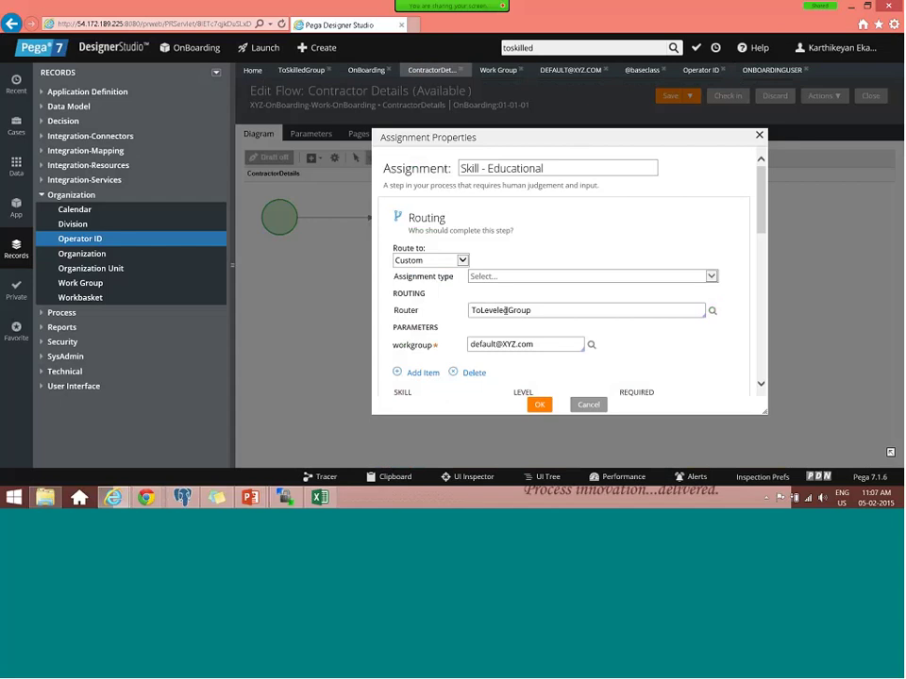
scroll(519, 349, "down", 2)
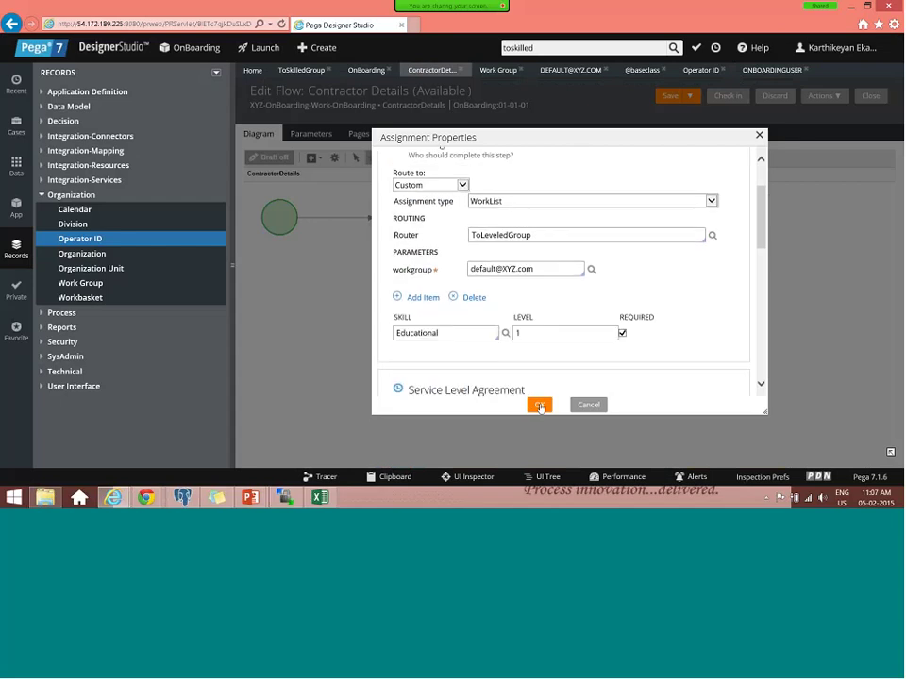
- Close the assignment properties and check in the flow with the comment 'test'
left_click(540, 406)
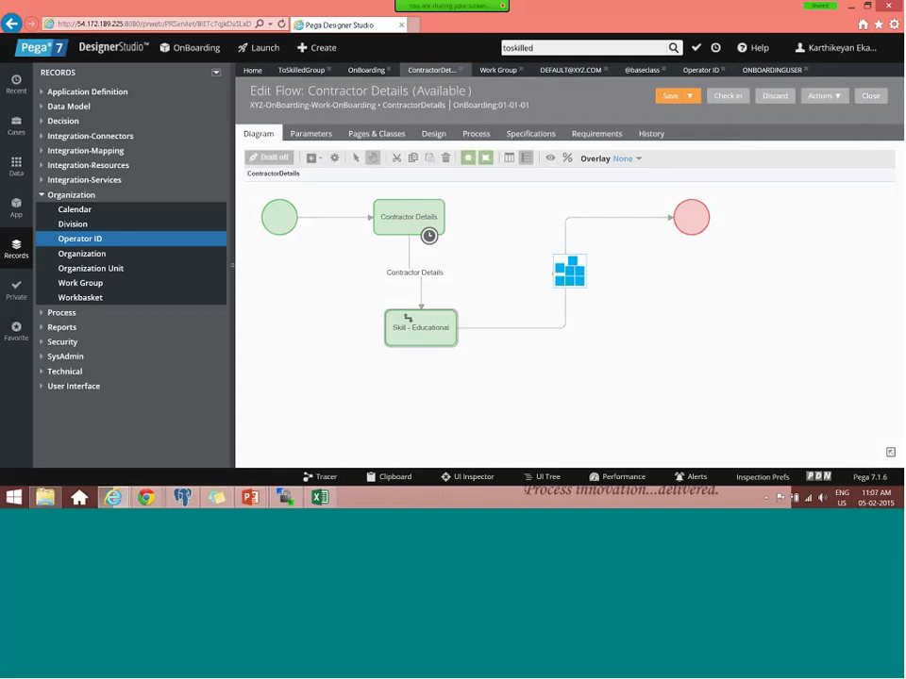
type("test")
left_click(551, 325)
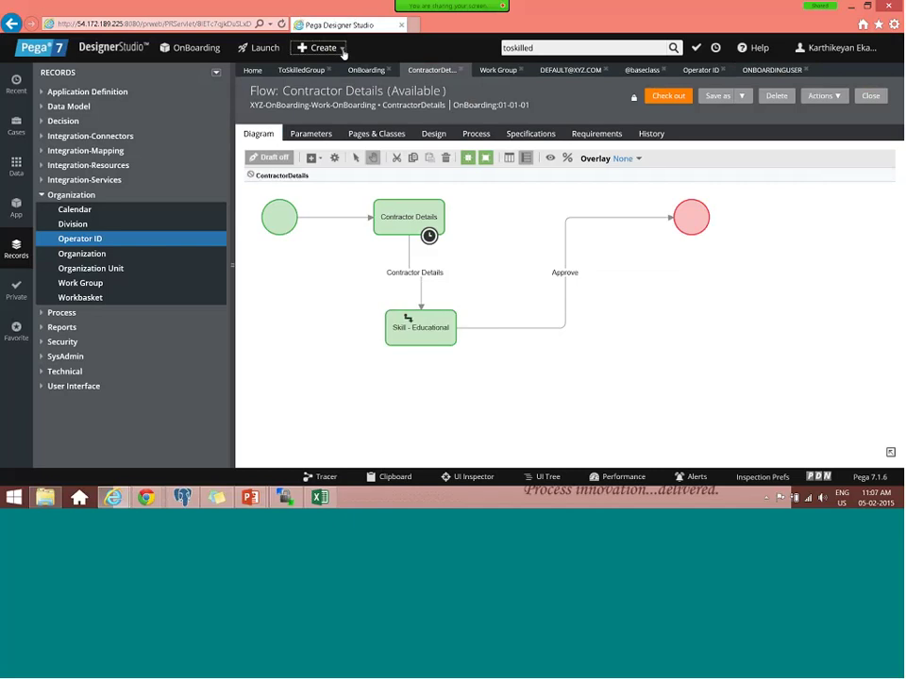
- Attempt a new OnBoarding case, close the error page, and switch to the Case Manager Portal
left_click(342, 52)
left_click(340, 62)
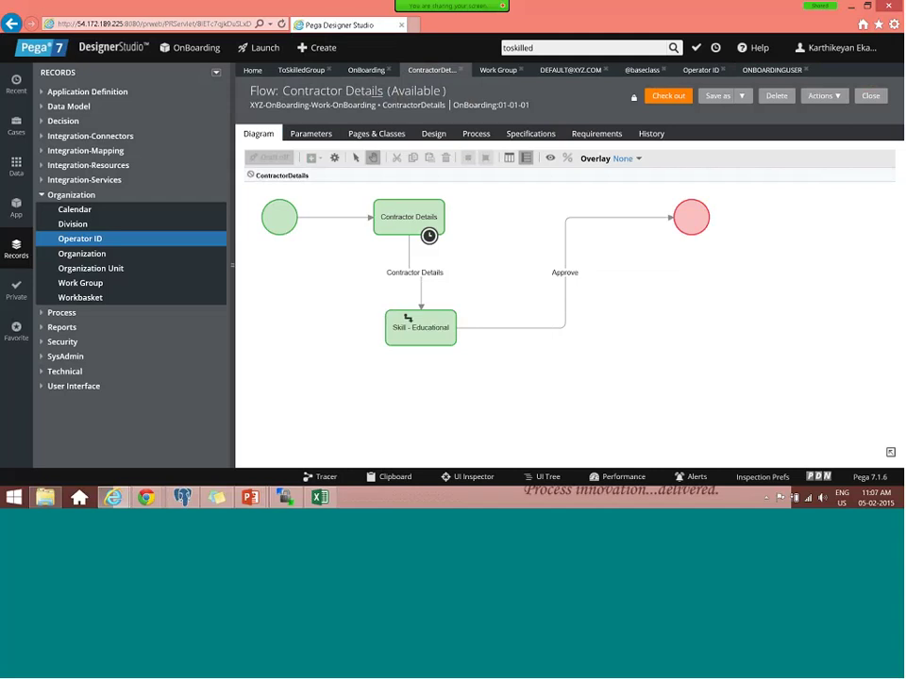
left_click(330, 49)
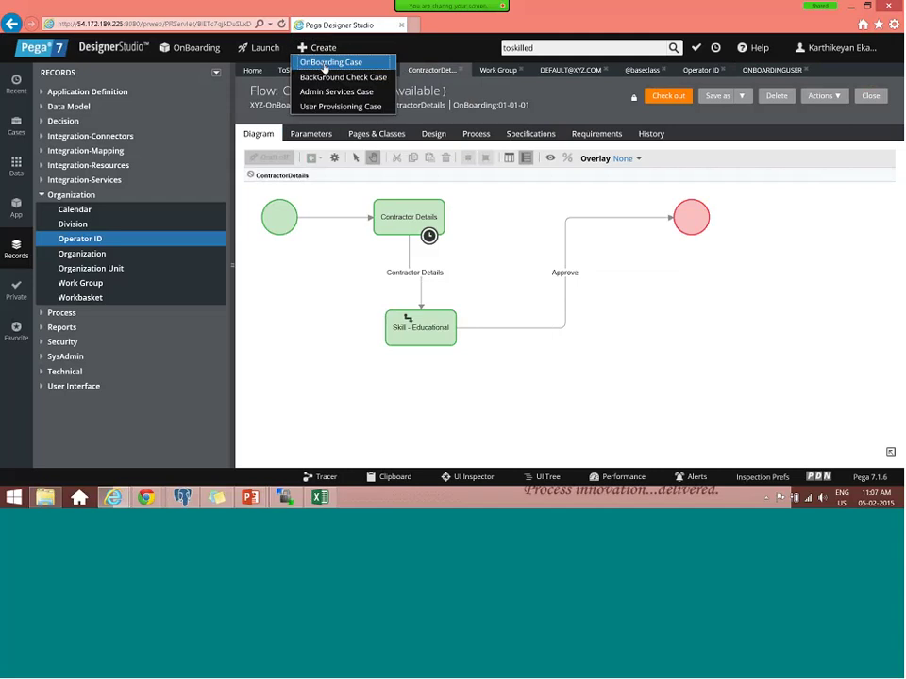
left_click(324, 64)
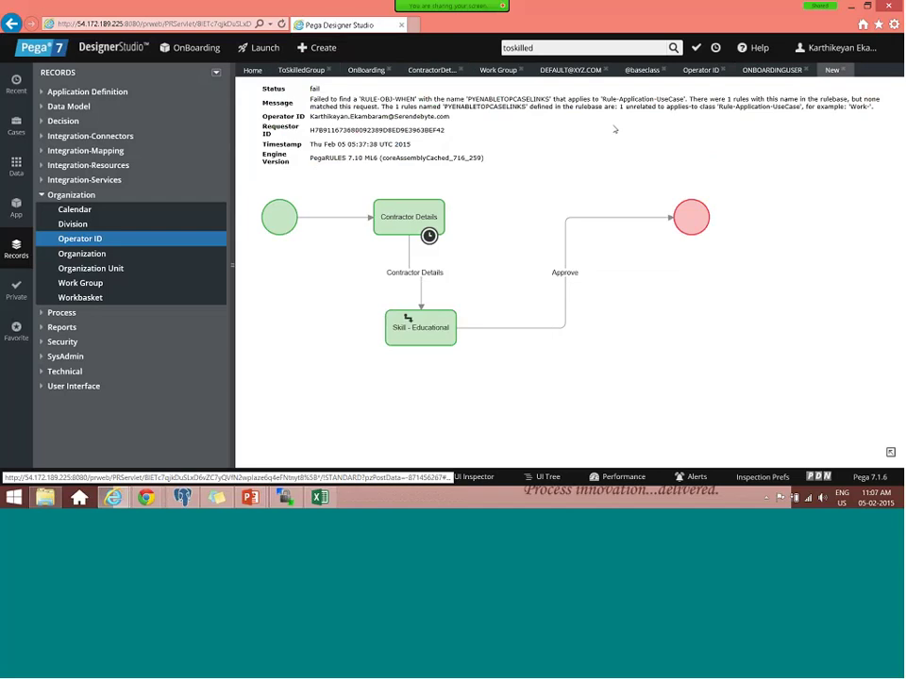
left_click(431, 70)
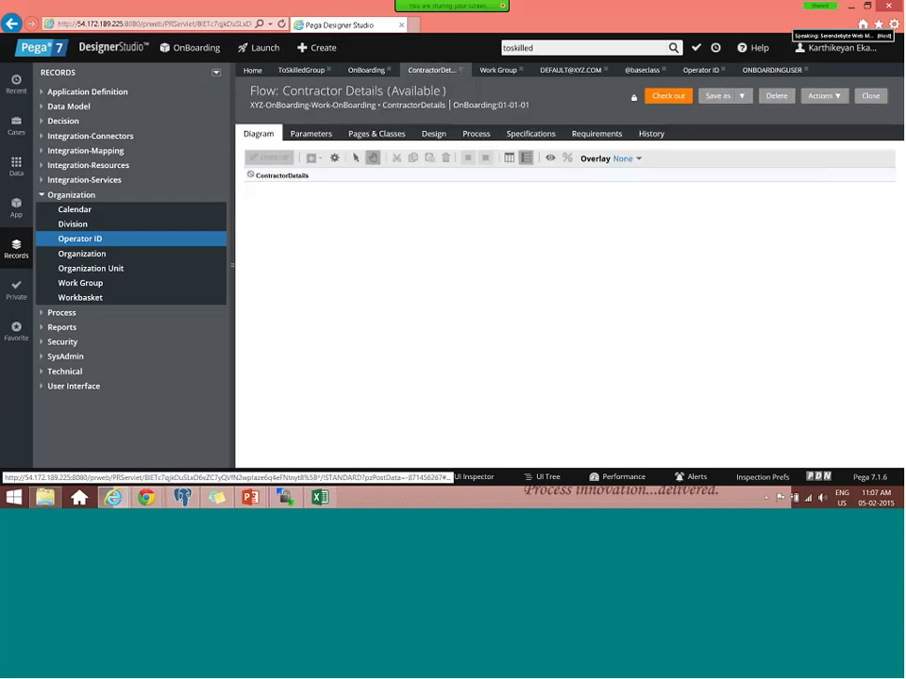
key("alt+Tab")
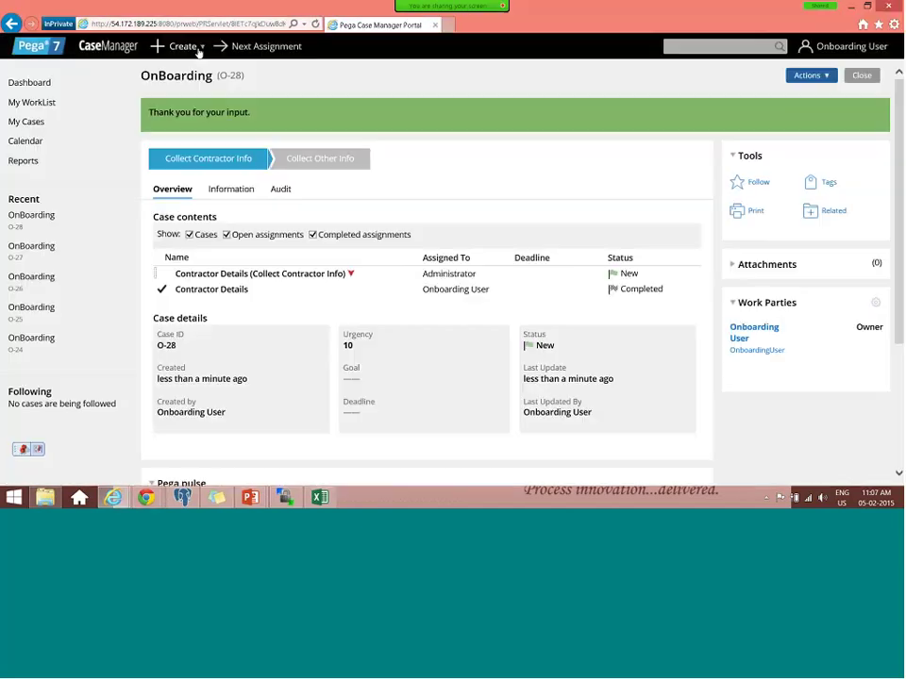
- Start a new OnBoarding case, enter a client manager name, and set End Date 05/02/2015
left_click(199, 50)
left_click(199, 72)
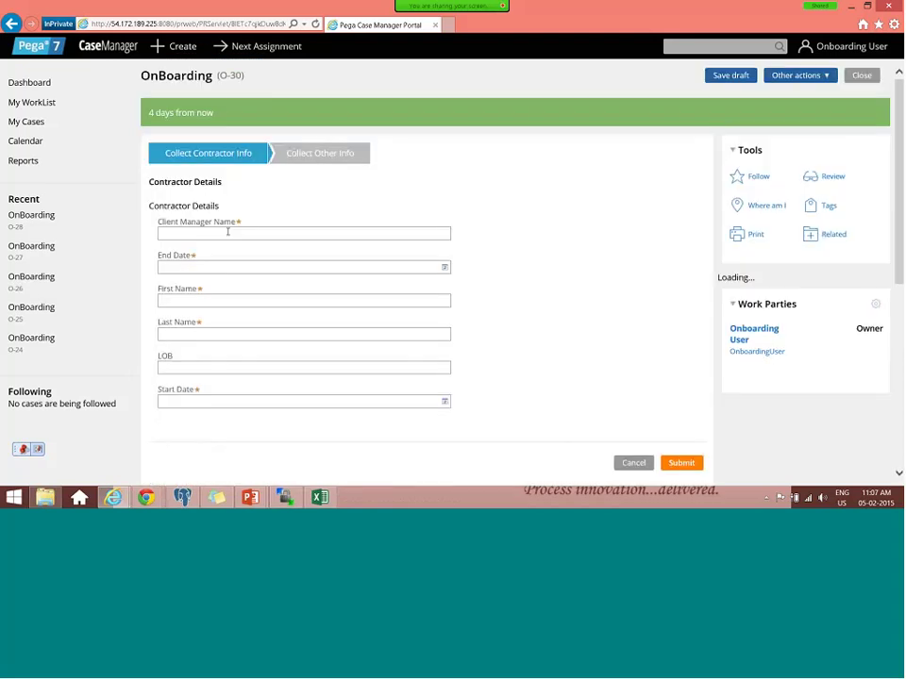
left_click(227, 231)
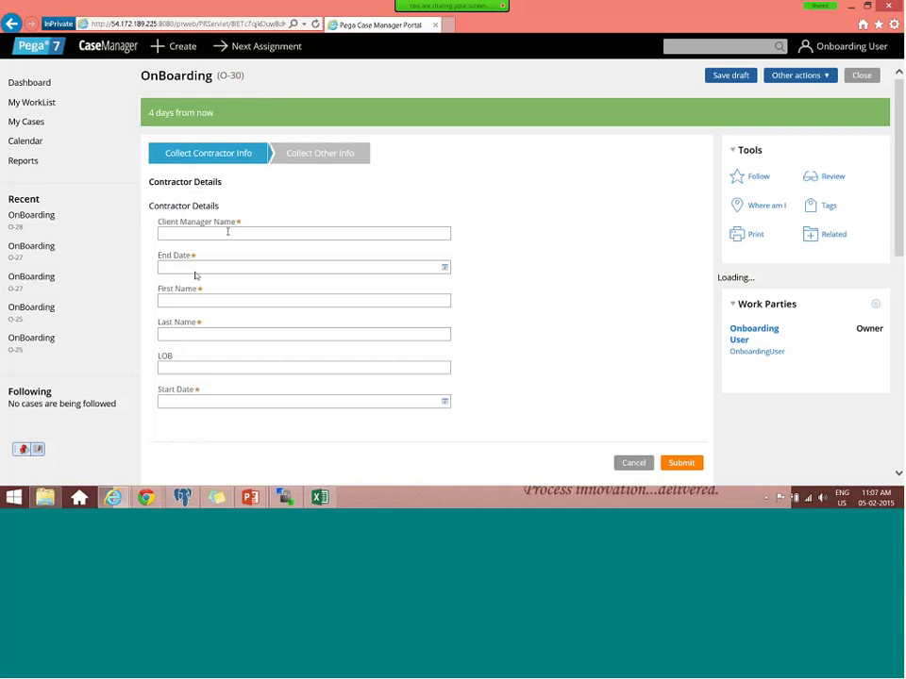
type("df")
key("Tab")
left_click(445, 267)
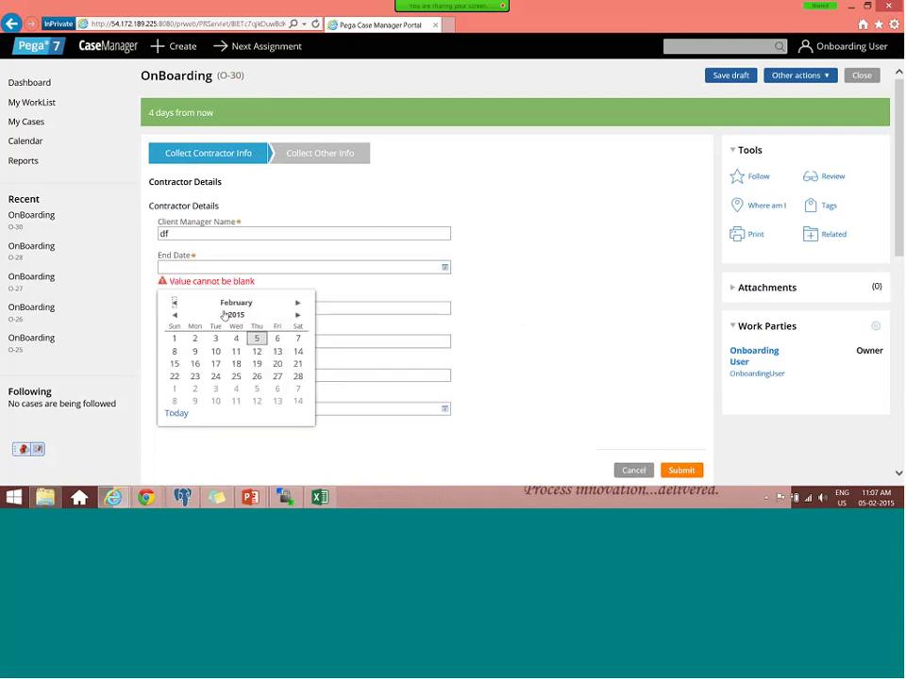
left_click(360, 310)
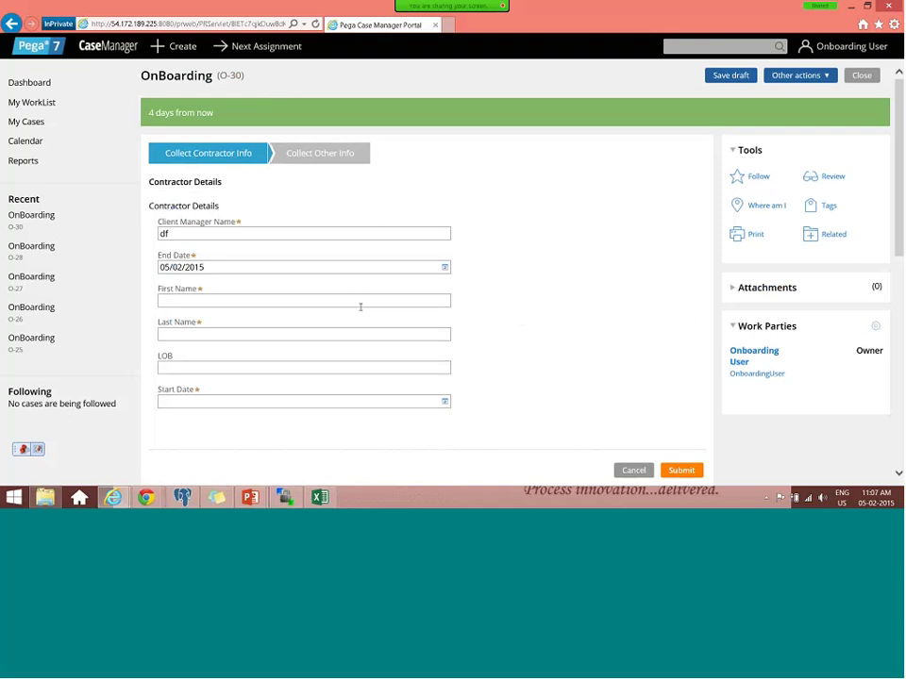
- Fill in first name, last name and LOB, and set Start Date 13/02/2015
left_click(359, 300)
type("dsfsd")
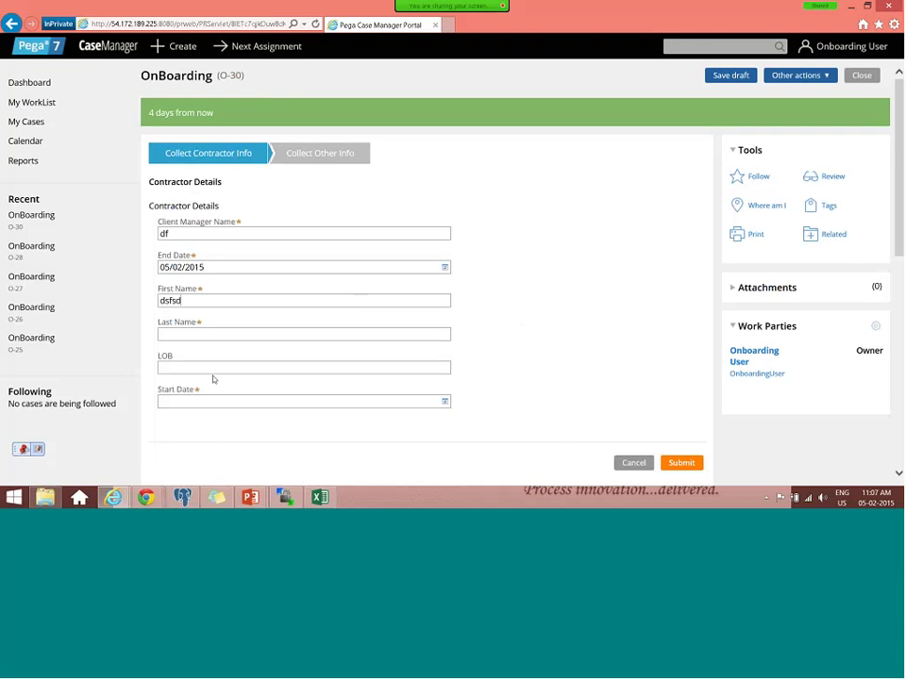
key("Tab")
type("sdfsf")
key("Tab")
type("sdf")
left_click(425, 406)
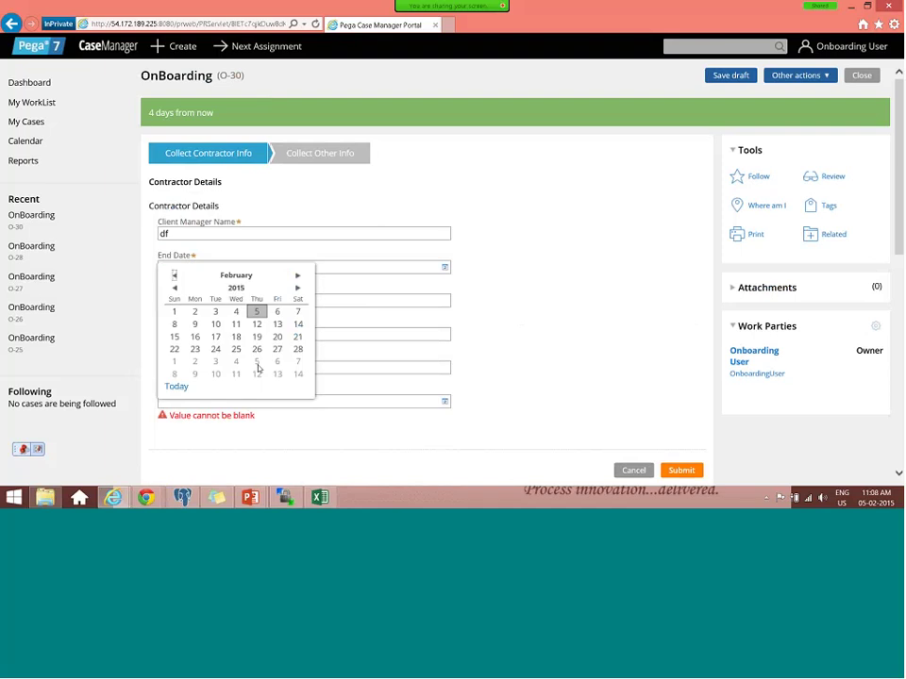
left_click(278, 323)
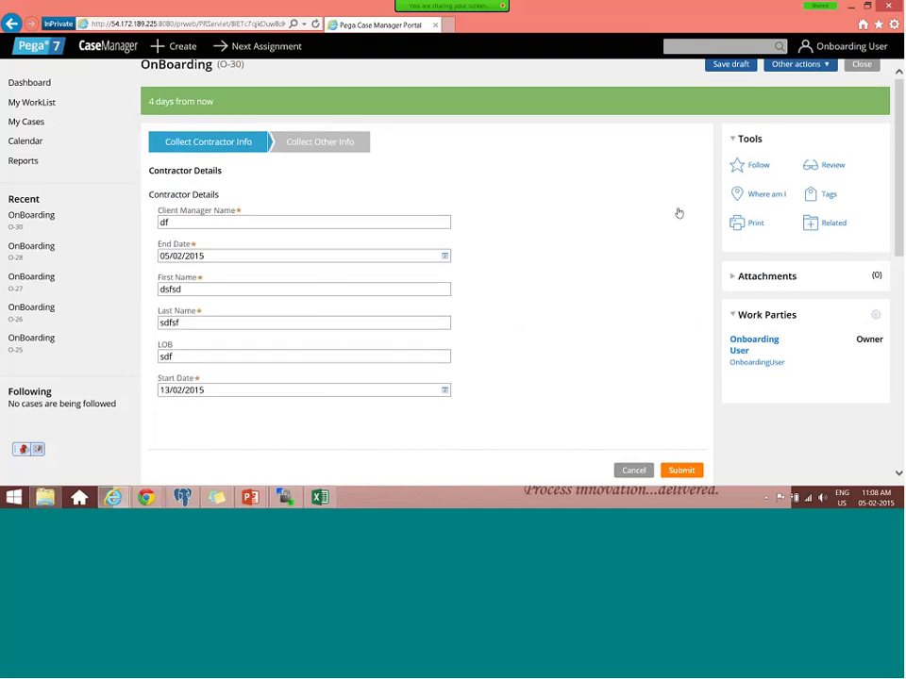
scroll(677, 212, "down", 3)
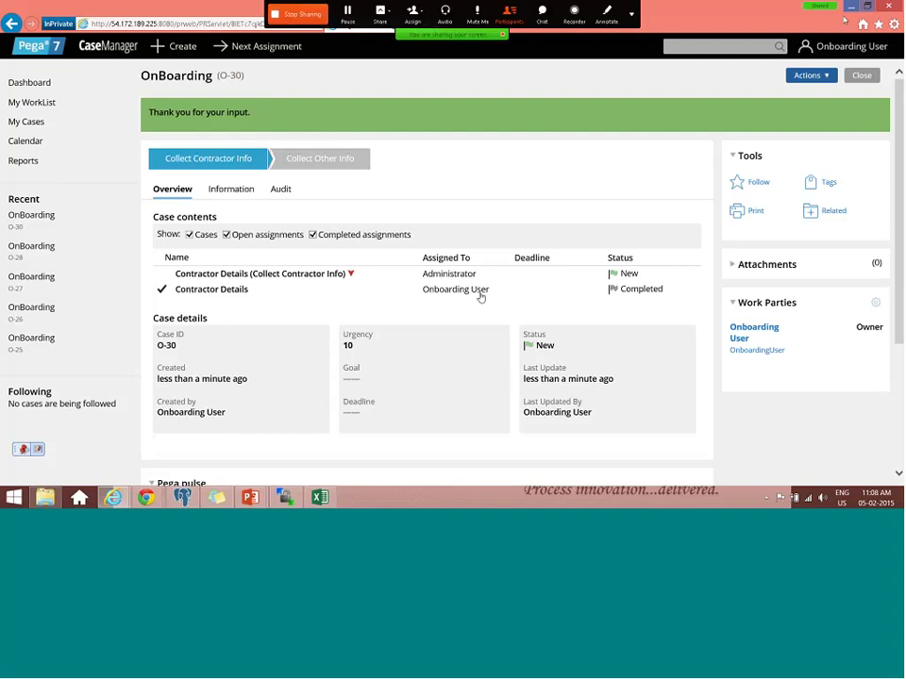
key("alt+Tab")
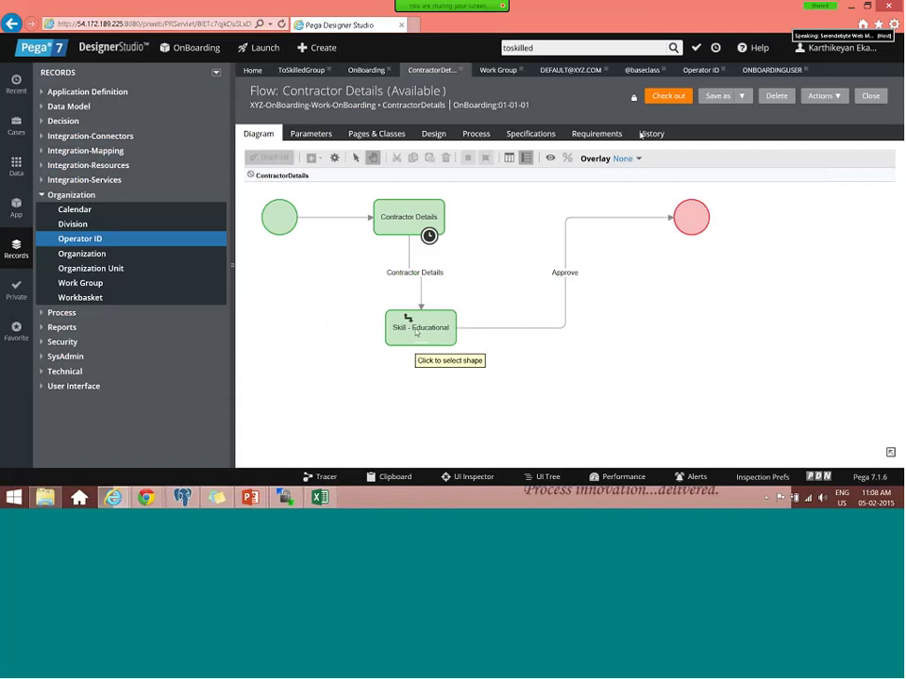
- Check out the Contractor Details flow and open the Skill - Educational assignment's properties
left_click(668, 96)
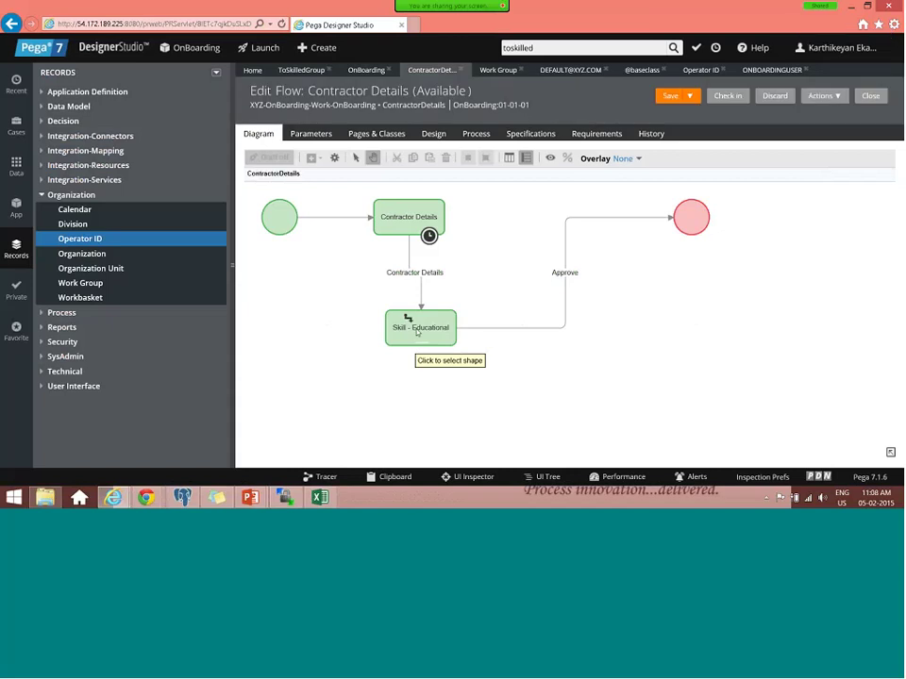
left_click(417, 330)
double_click(433, 327)
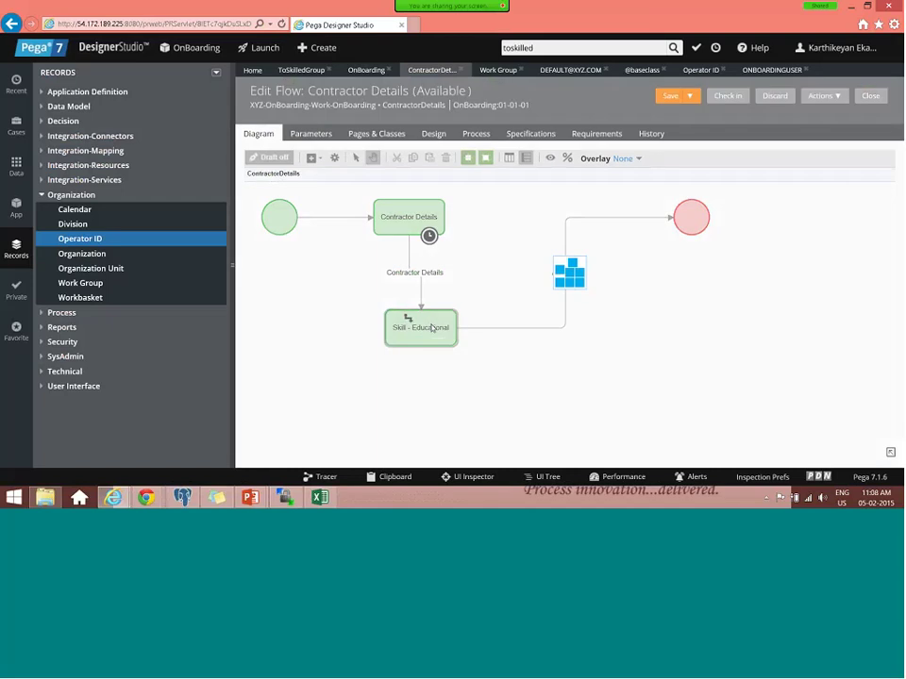
double_click(431, 328)
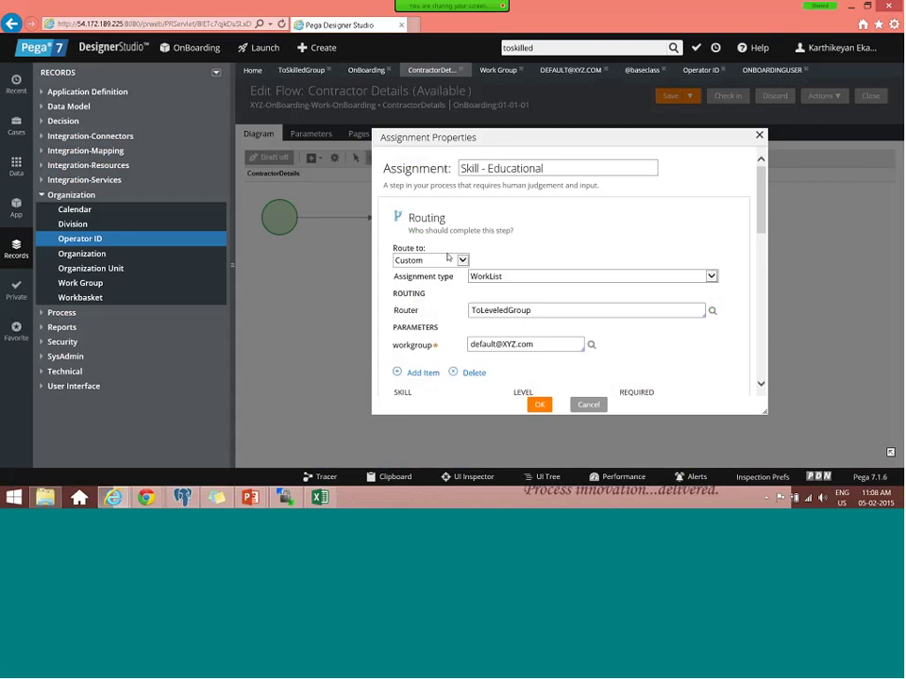
- Set the step's routing to Custom and its assignment type to WorkList
left_click(443, 255)
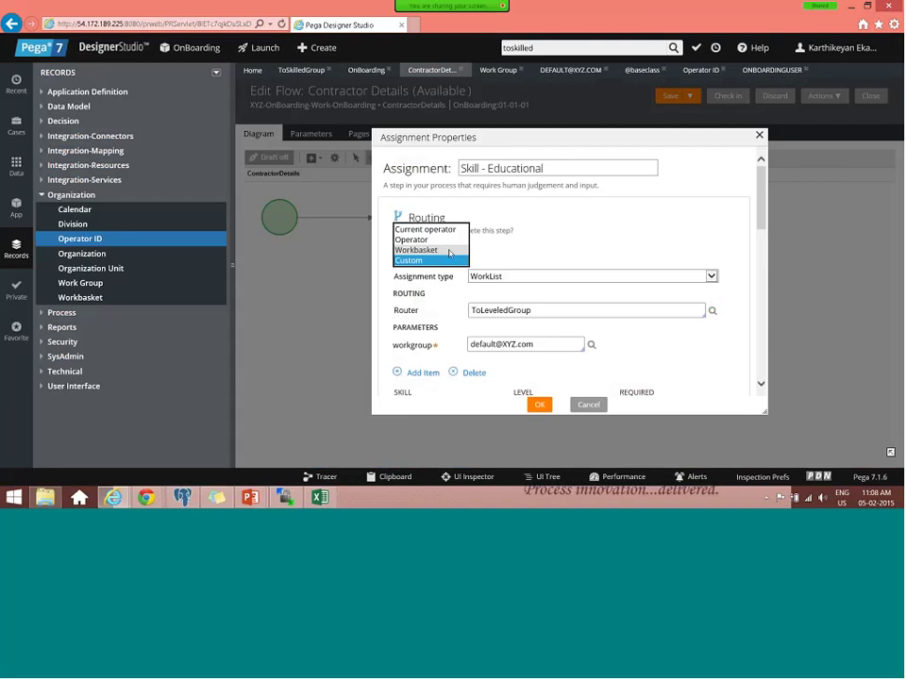
left_click(449, 251)
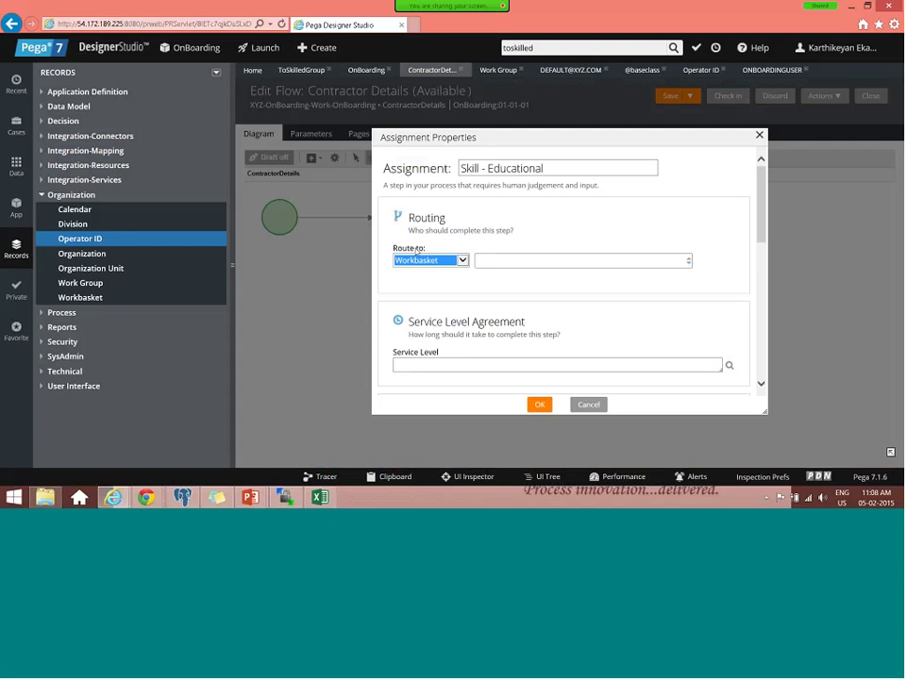
left_click(461, 259)
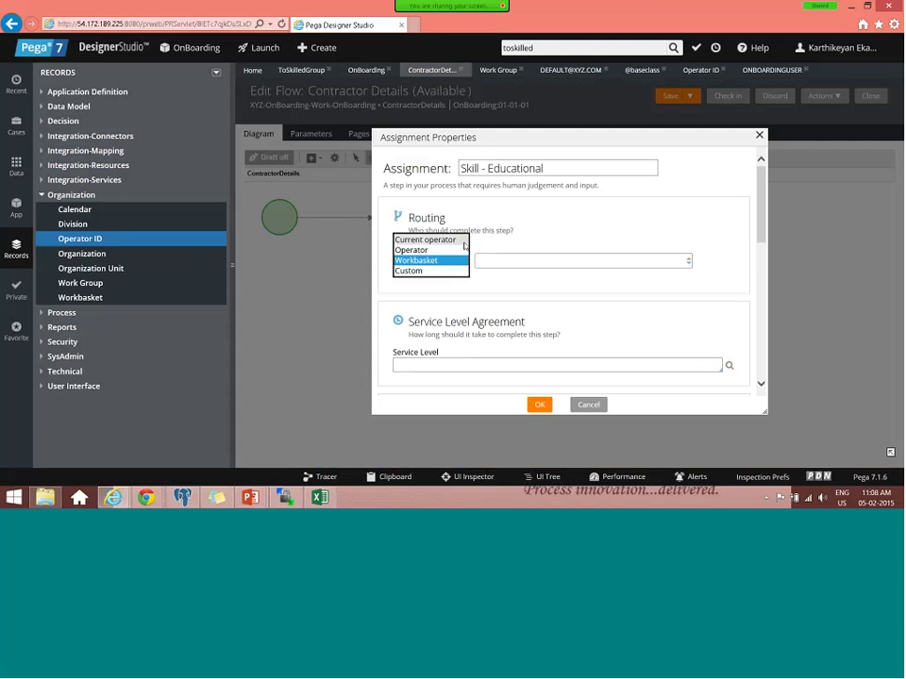
left_click(455, 271)
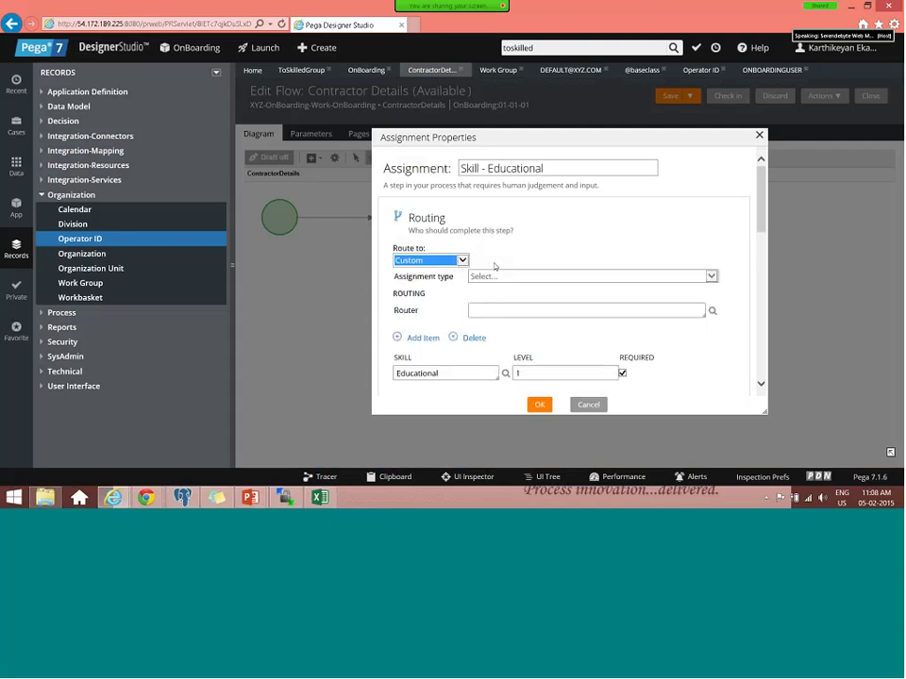
left_click(497, 275)
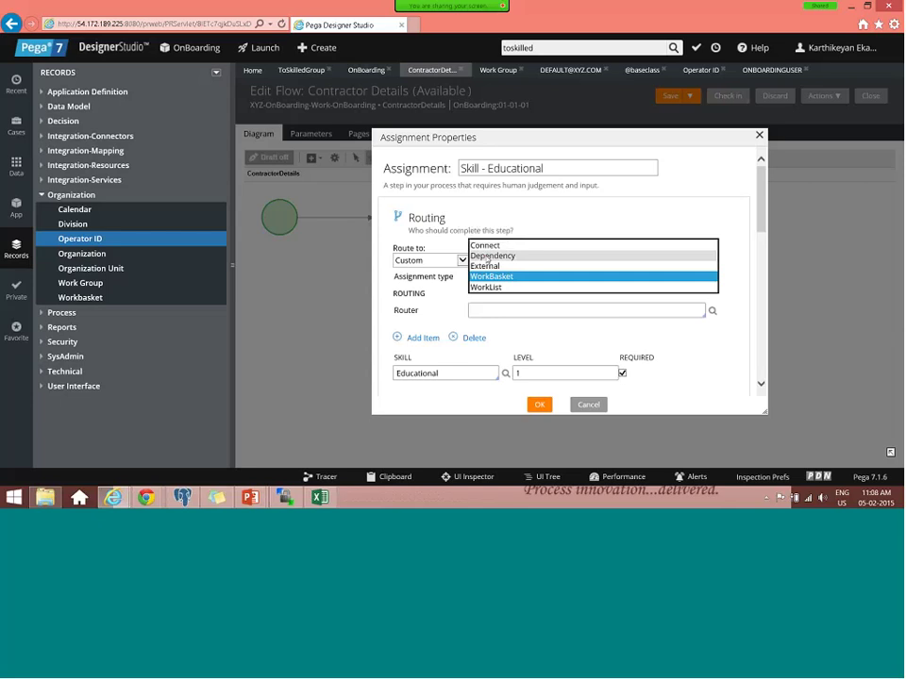
scroll(493, 287, "down", 1)
left_click(491, 285)
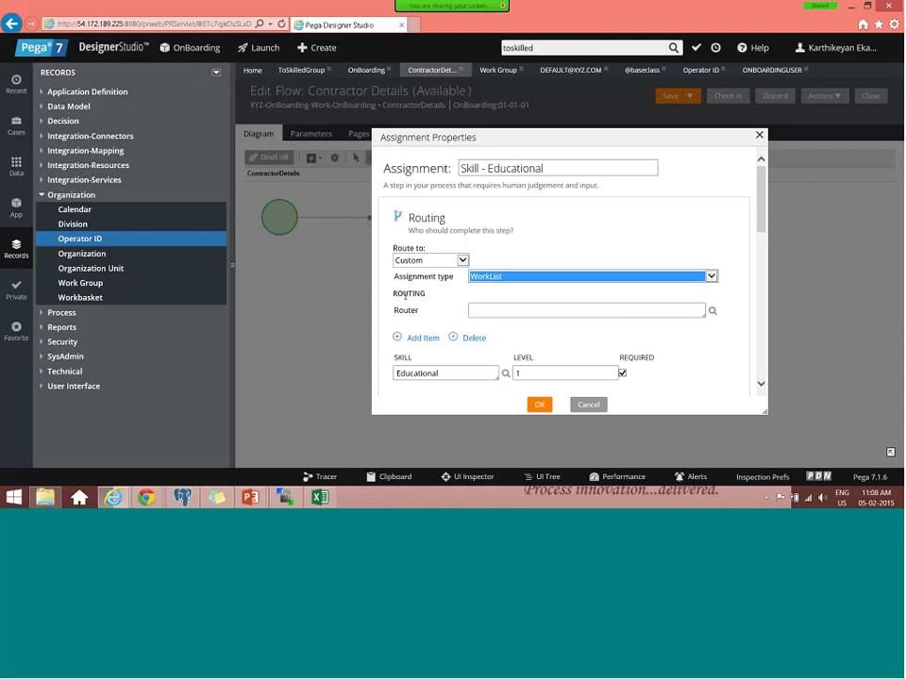
- Choose ToWorkParty as the Skill - Educational assignment's router
left_click(528, 310)
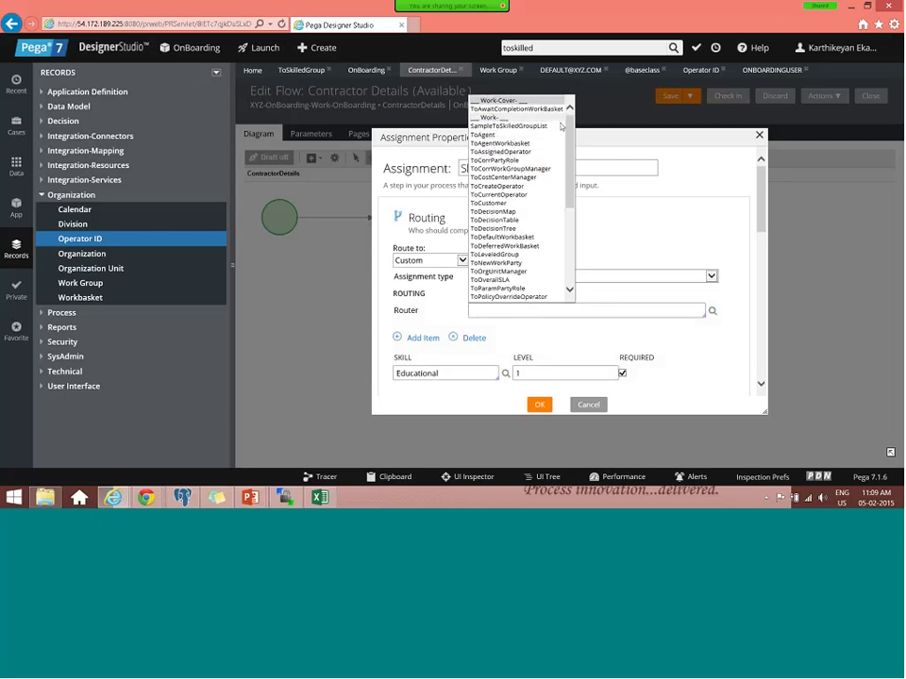
left_click(514, 308)
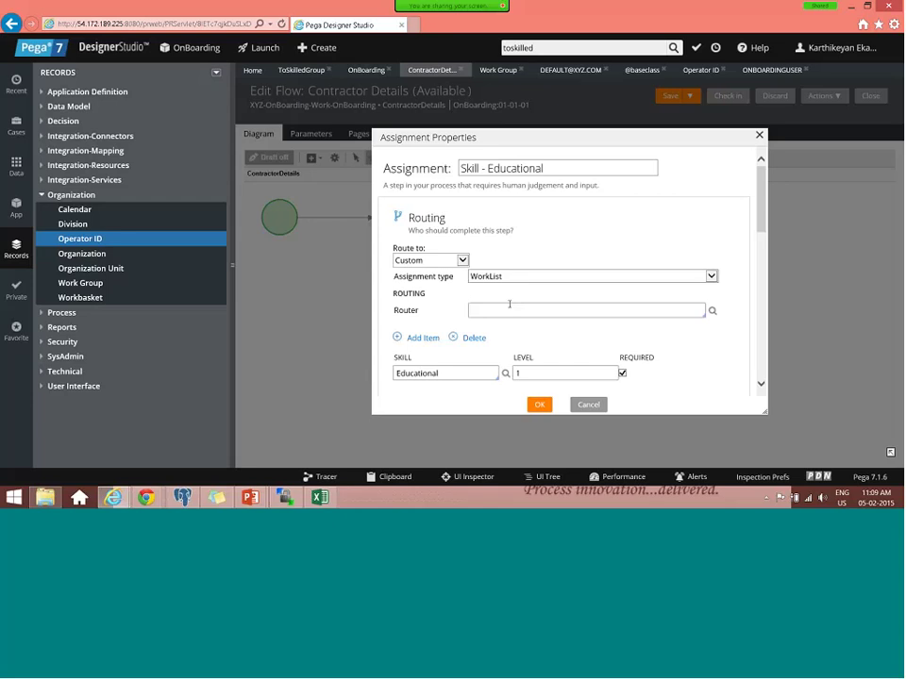
type("tow")
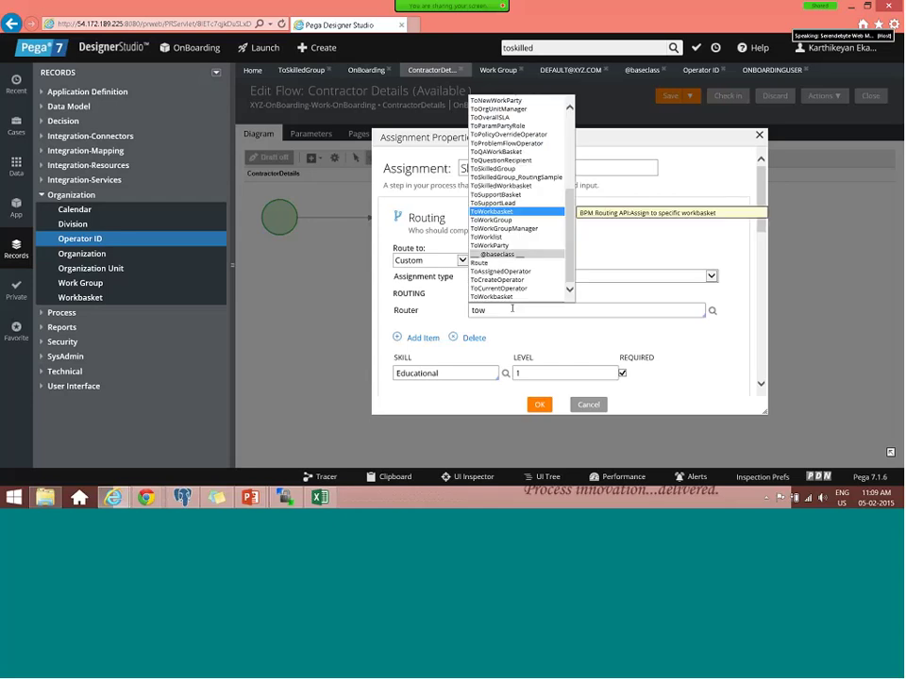
type("ork")
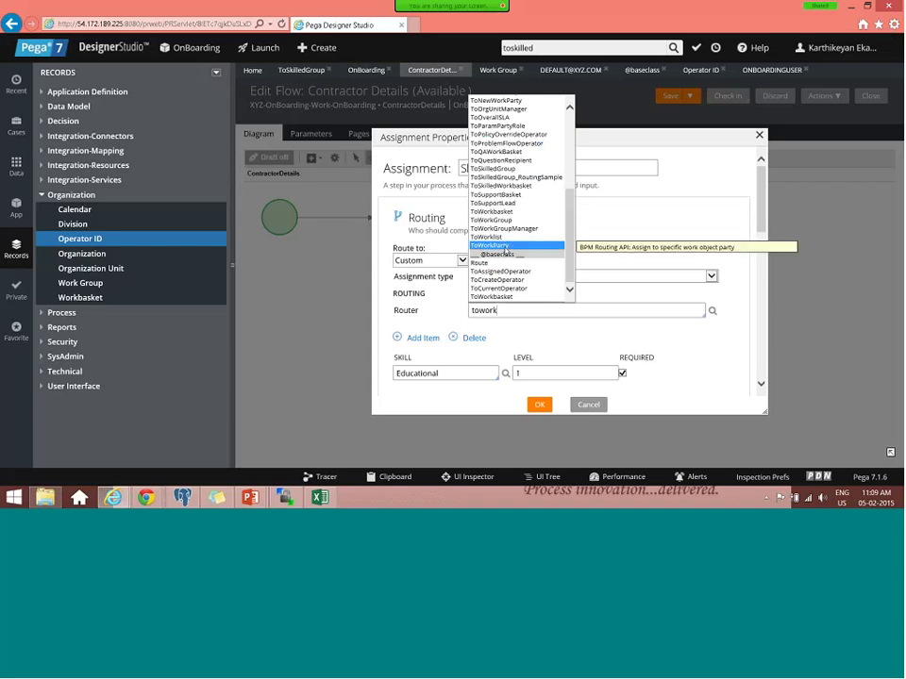
left_click(506, 247)
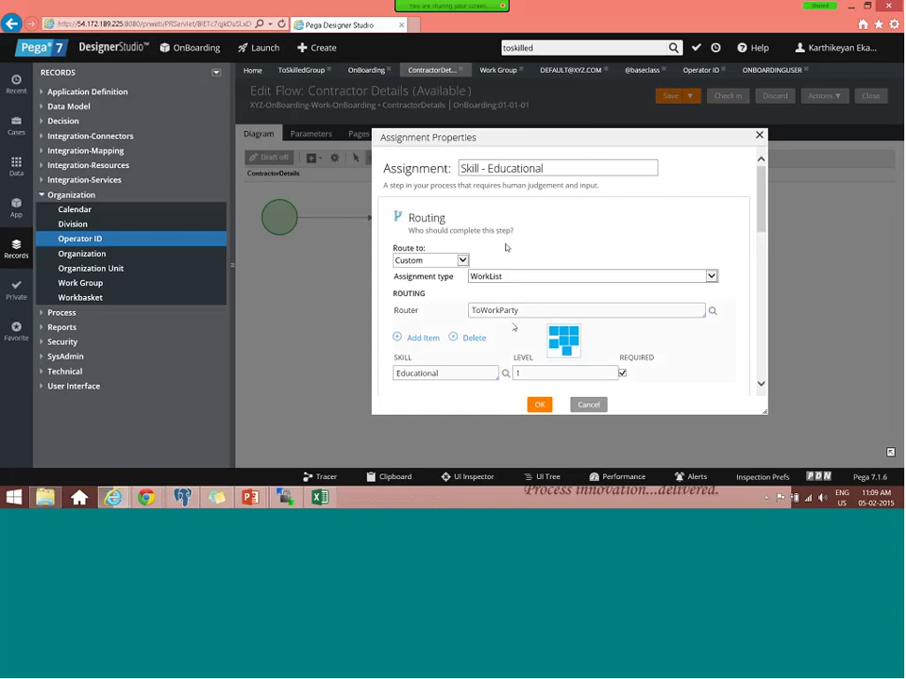
- Set the Party parameter to Owner and turn on CheckAvailability
left_click(481, 345)
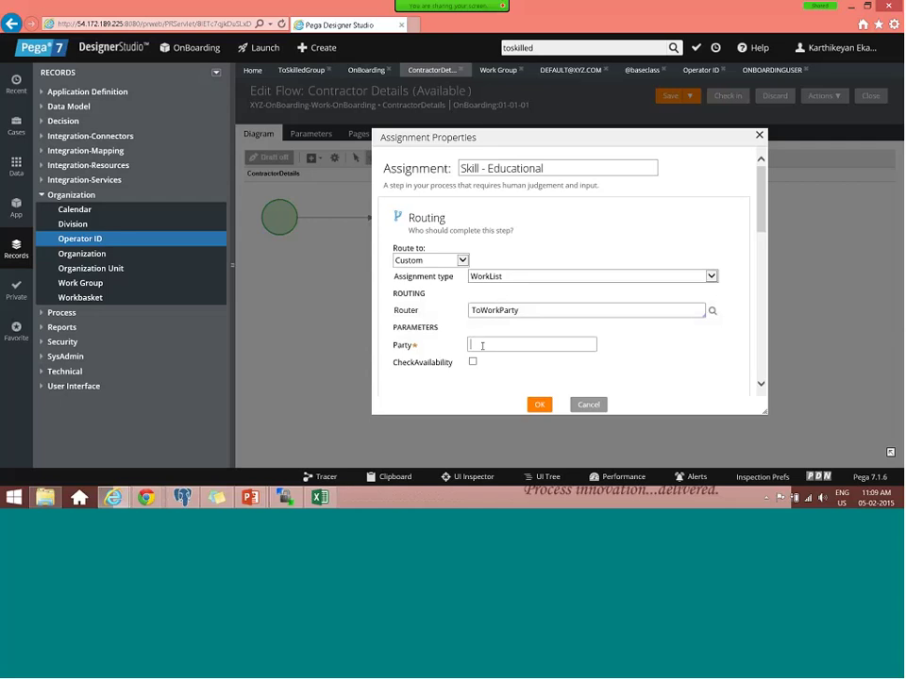
type("Owner")
key("ctrl+a")
left_click(472, 362)
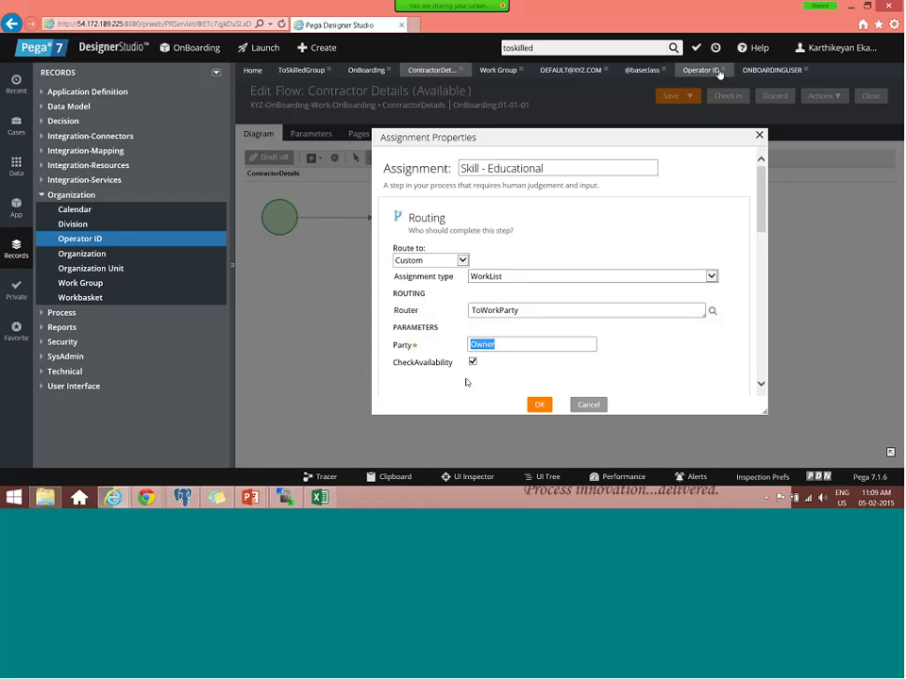
left_click(838, 48)
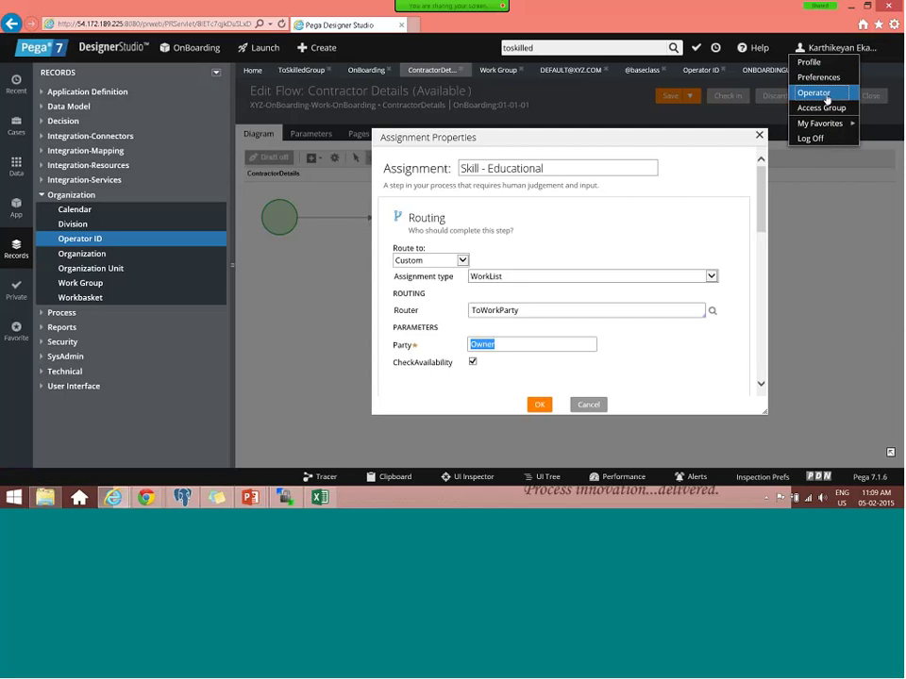
- Open the current operator's record on the Work tab and review the substitute operator type choices
left_click(827, 99)
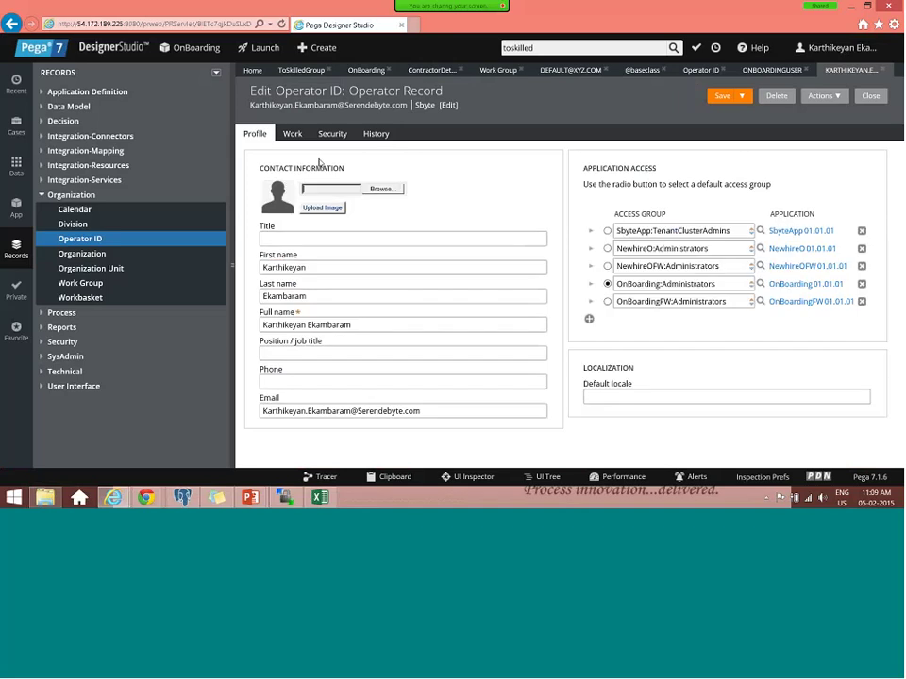
left_click(290, 134)
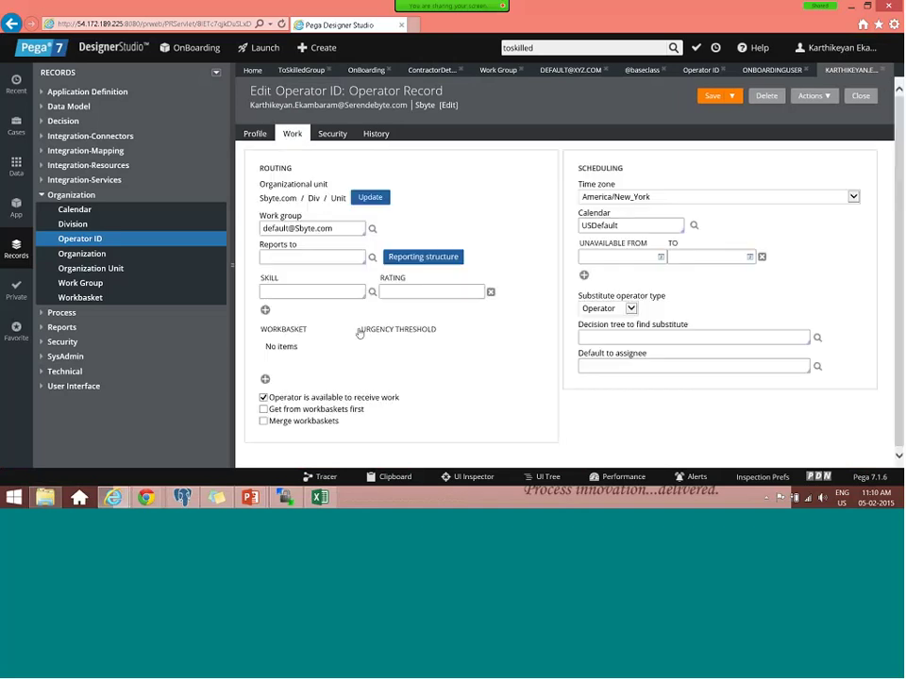
left_click(623, 257)
left_click(613, 308)
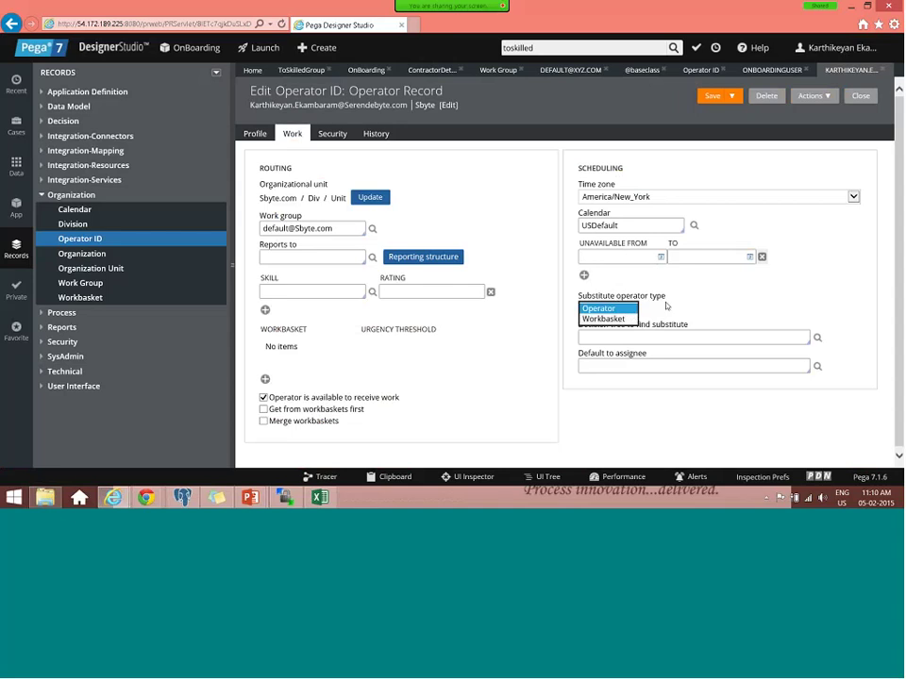
left_click_drag(666, 305, 579, 297)
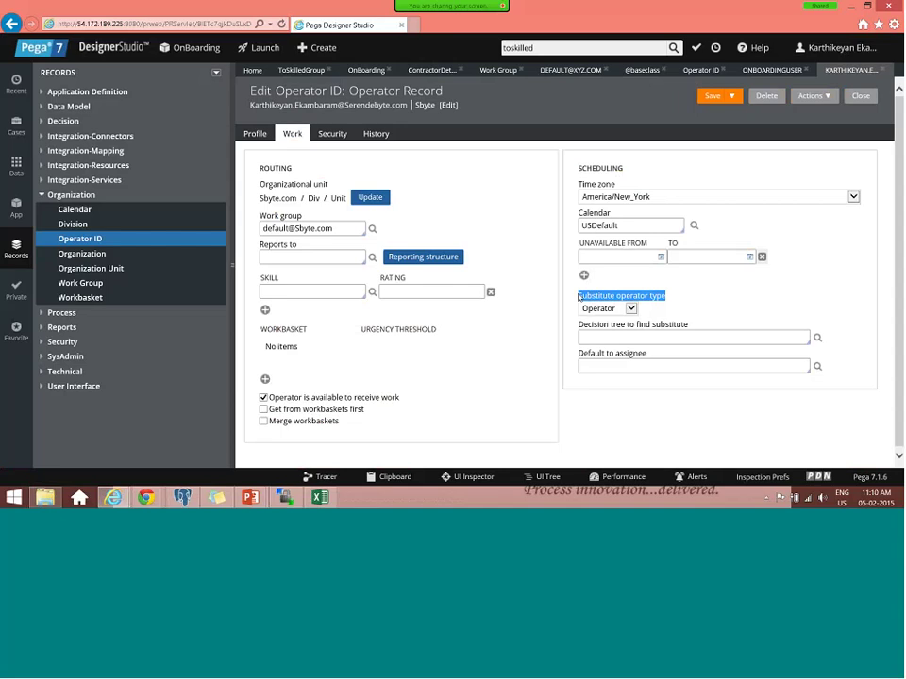
left_click(608, 309)
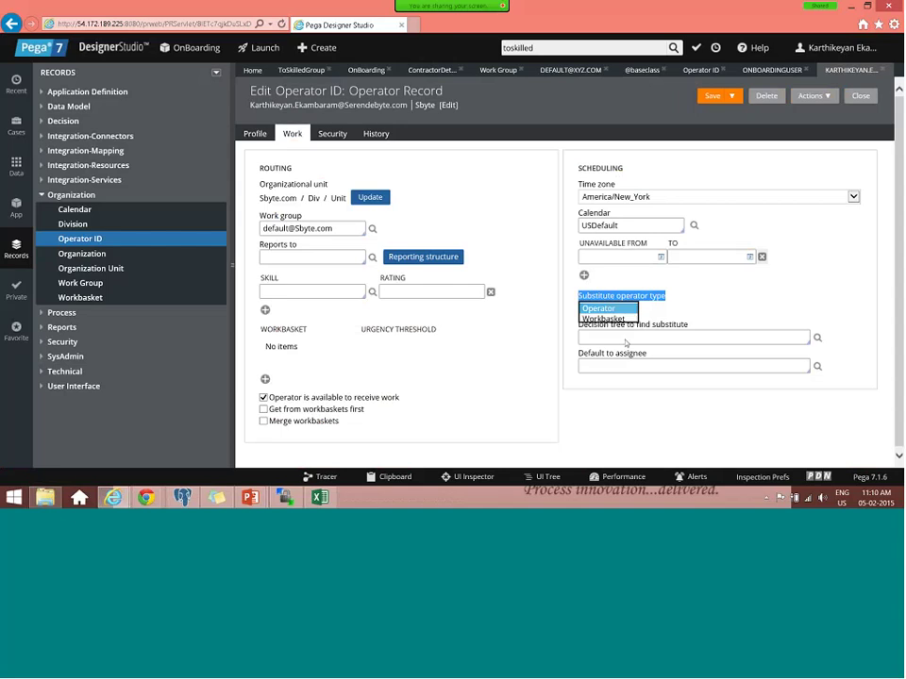
left_click(625, 344)
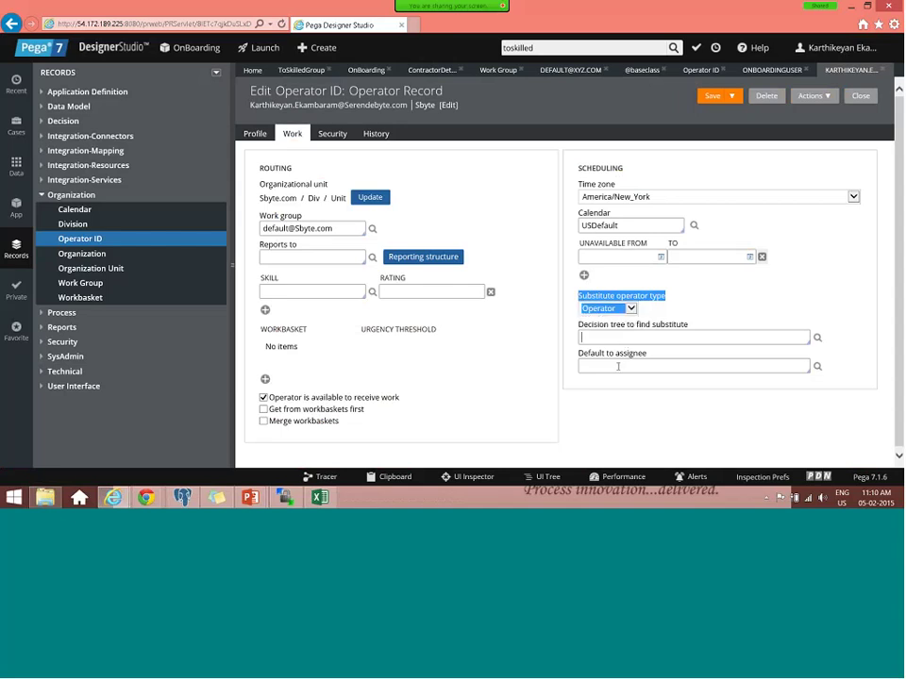
- Set the substitute operator type to Workbasket and return to the Contractor Details flow
left_click(634, 336)
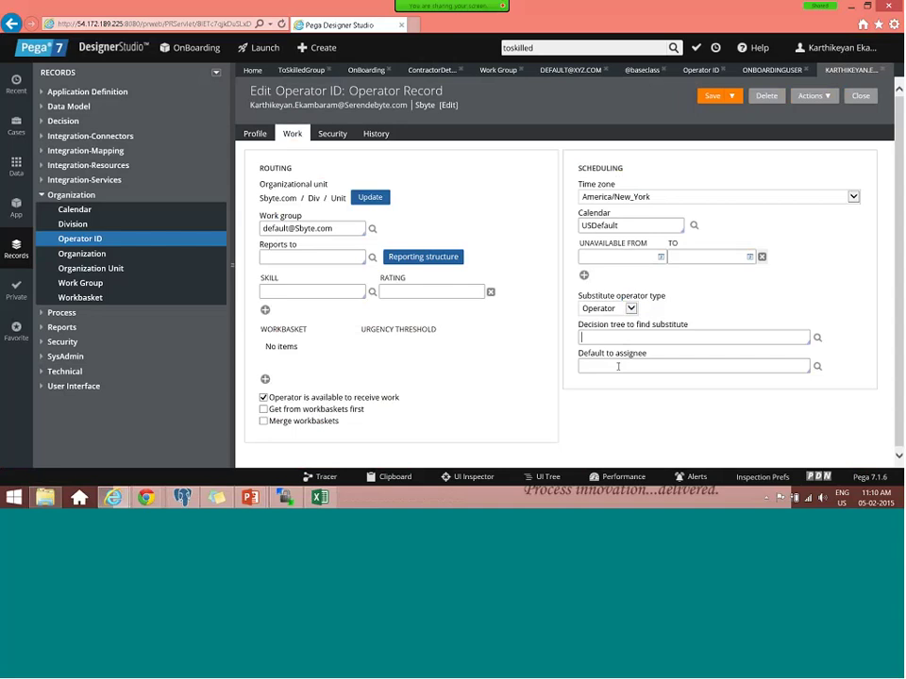
left_click(630, 309)
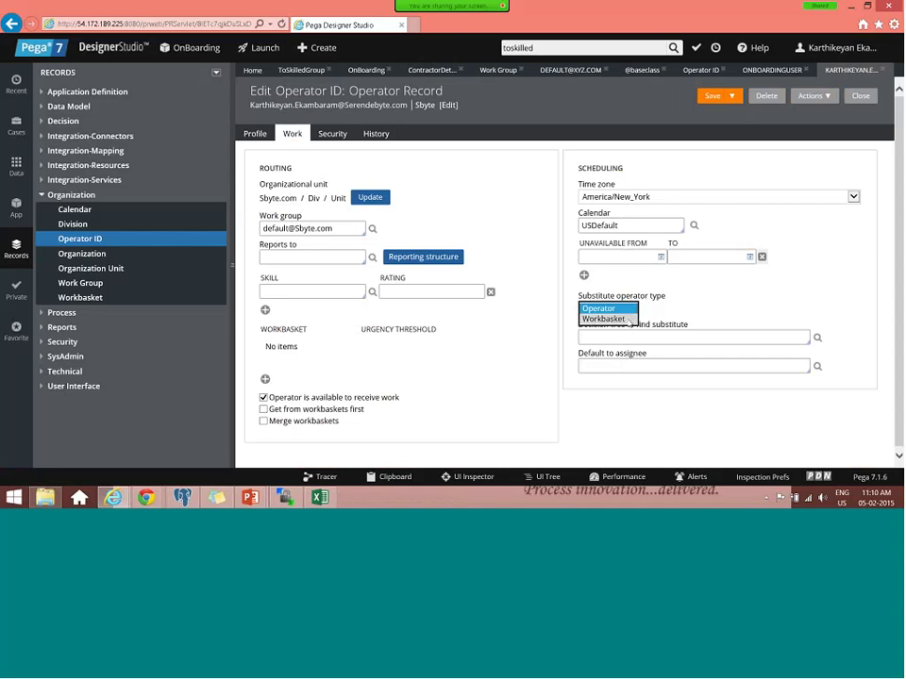
left_click(627, 319)
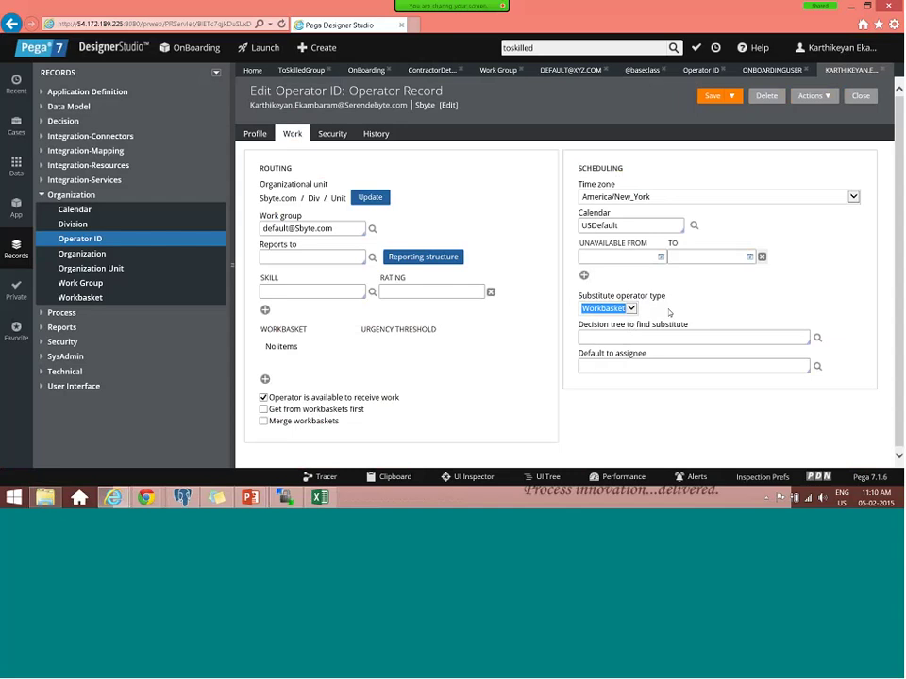
left_click(662, 336)
left_click_drag(579, 353, 647, 352)
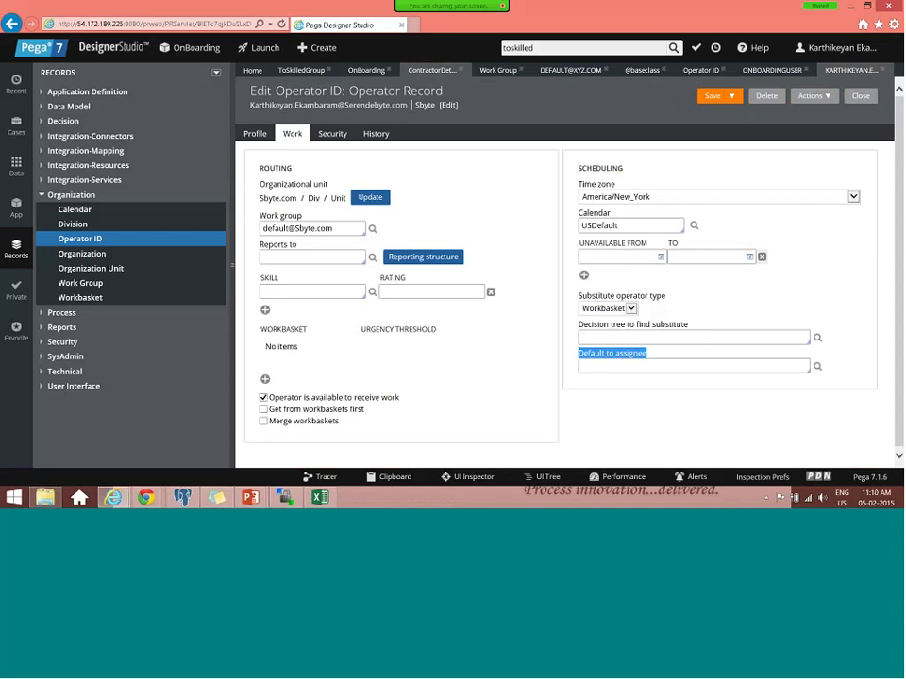
left_click(418, 72)
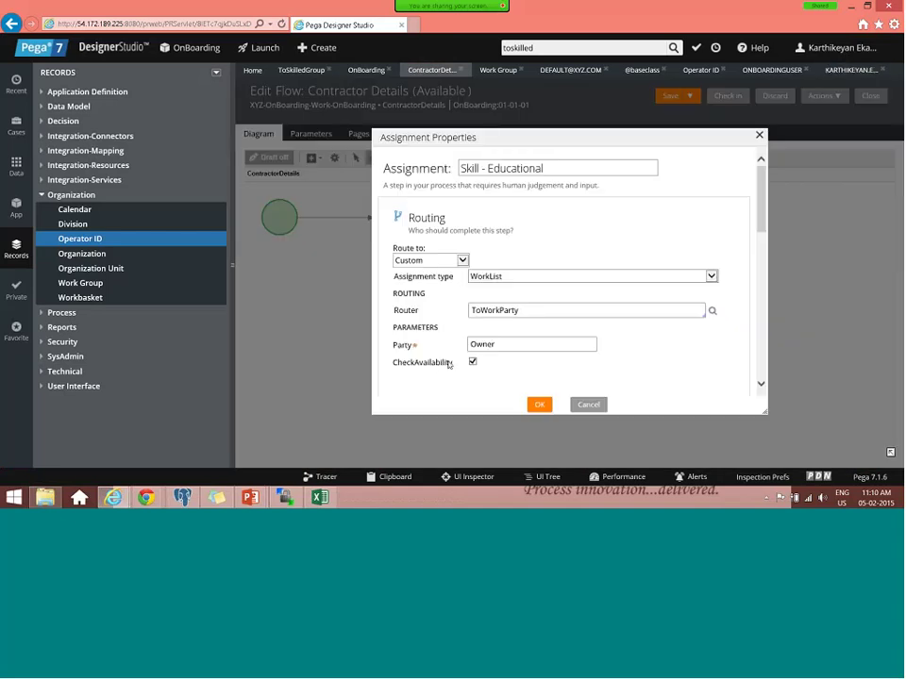
- Search the rules for Toworklist and open the ToWorklist activity
left_click_drag(449, 365, 396, 362)
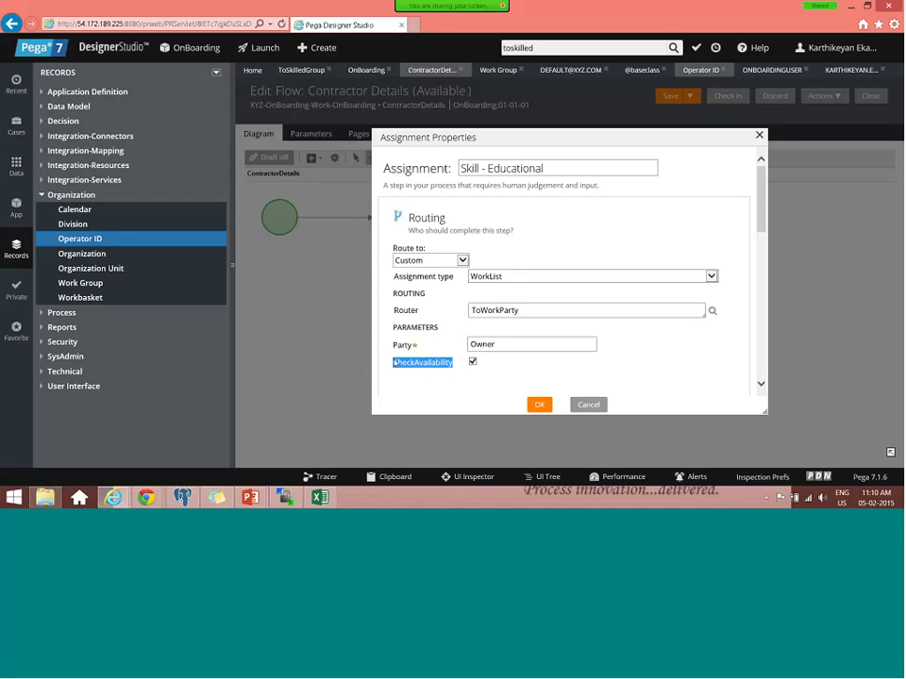
left_click(553, 47)
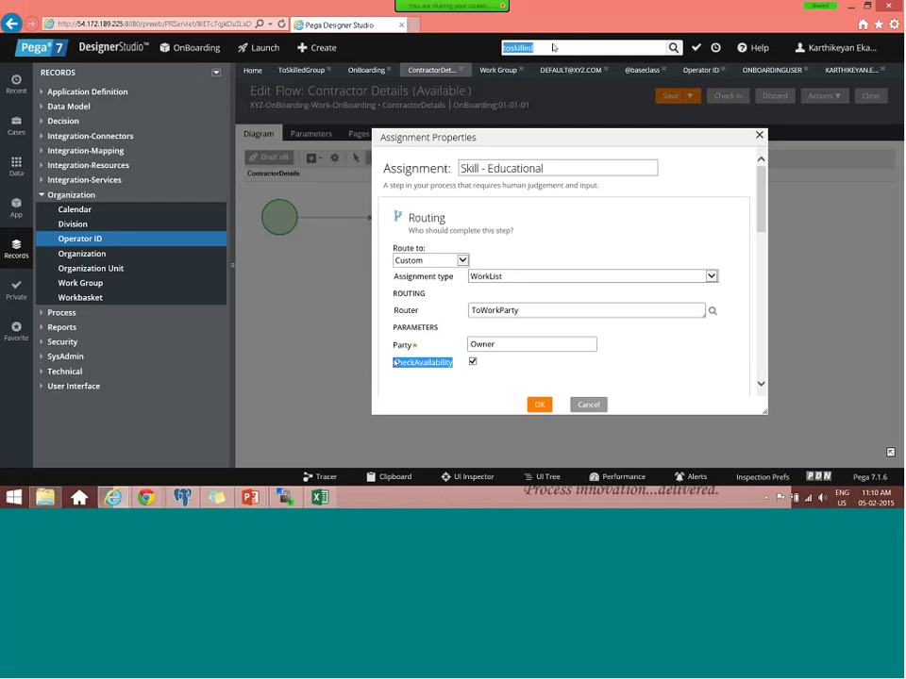
type("Toworklist")
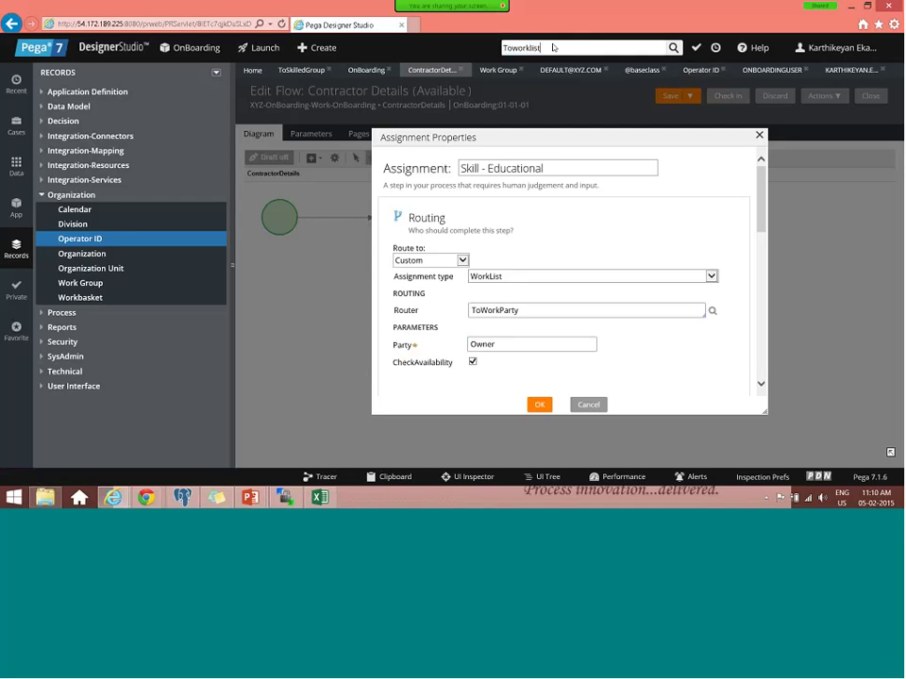
key("Return")
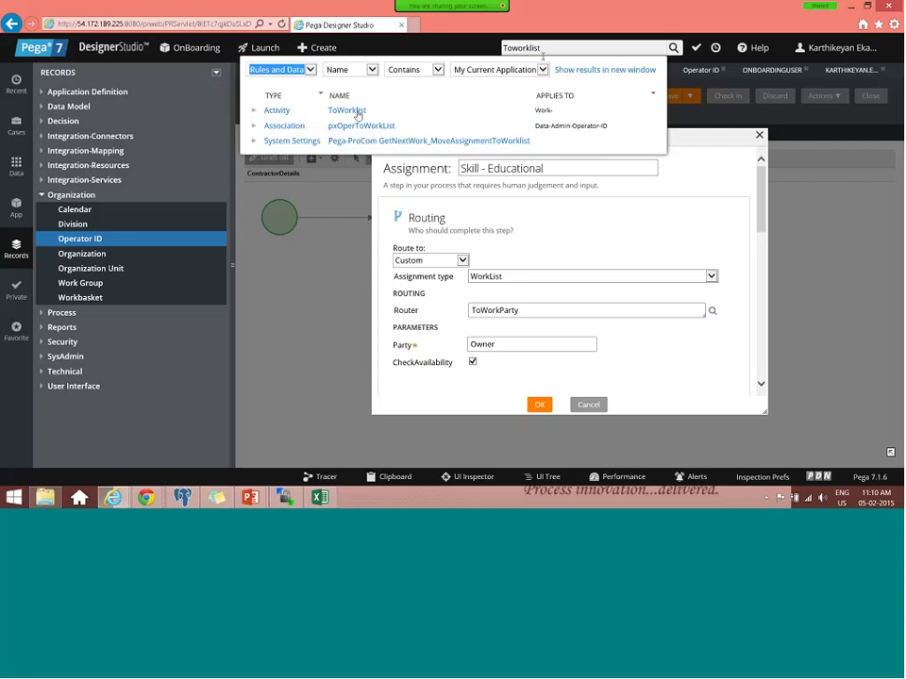
left_click(356, 112)
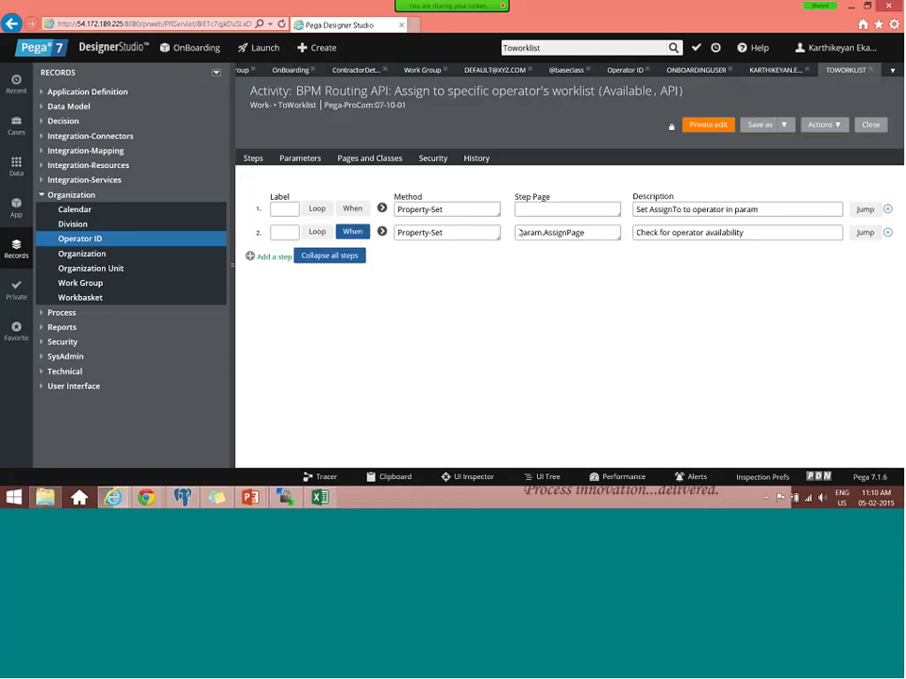
- Inspect step 2's When condition, expand it, and select the checkForSubstitute function name
left_click(355, 236)
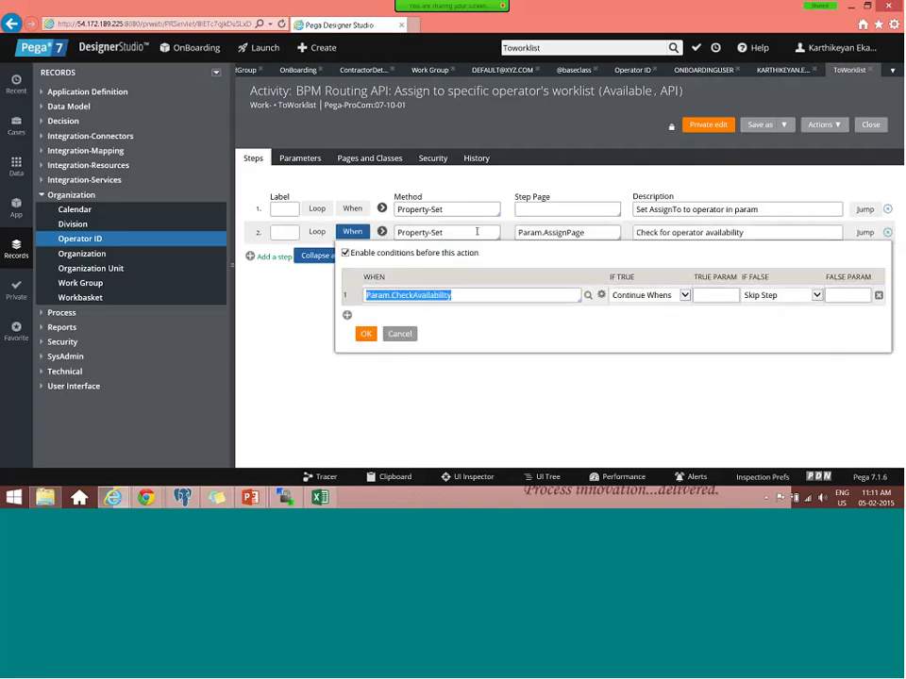
left_click(366, 333)
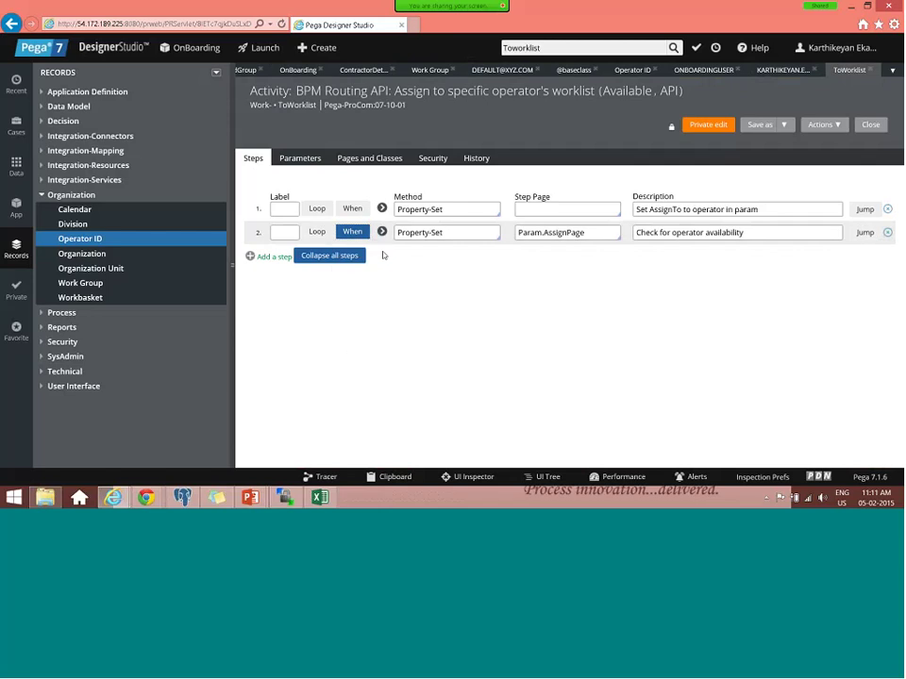
left_click(381, 231)
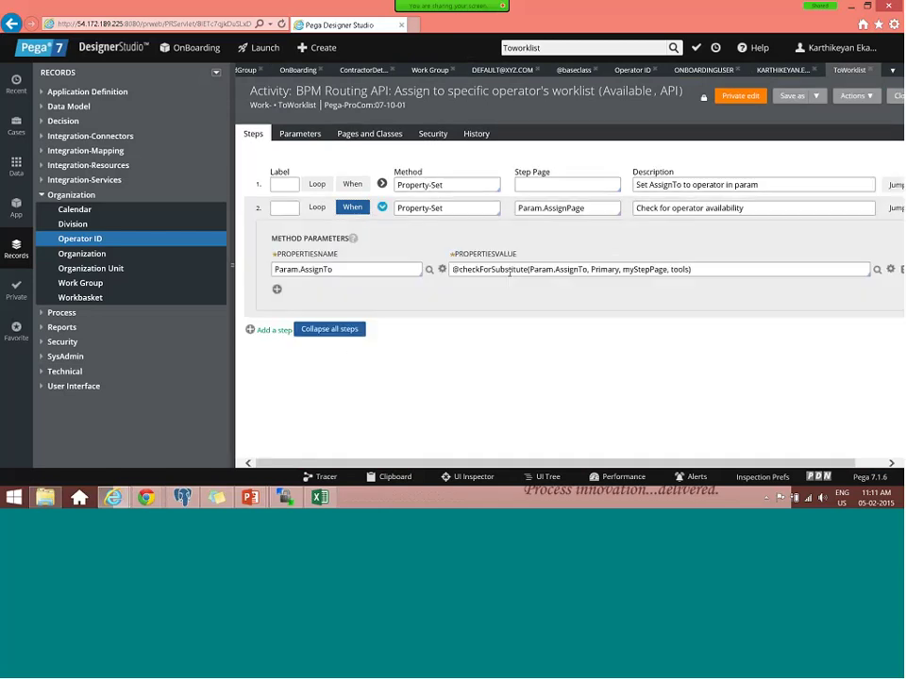
double_click(507, 272)
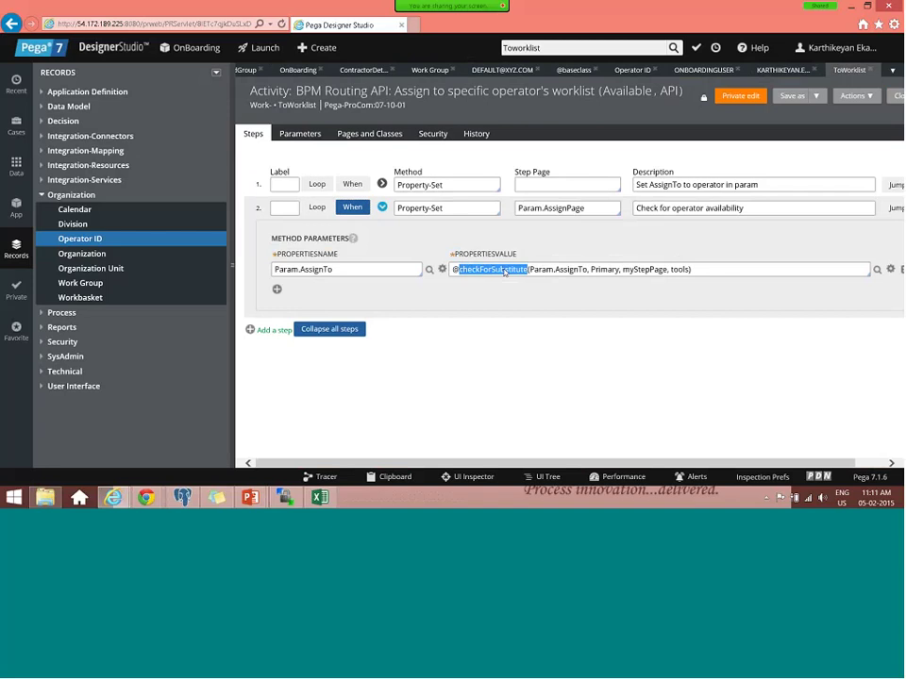
double_click(363, 271)
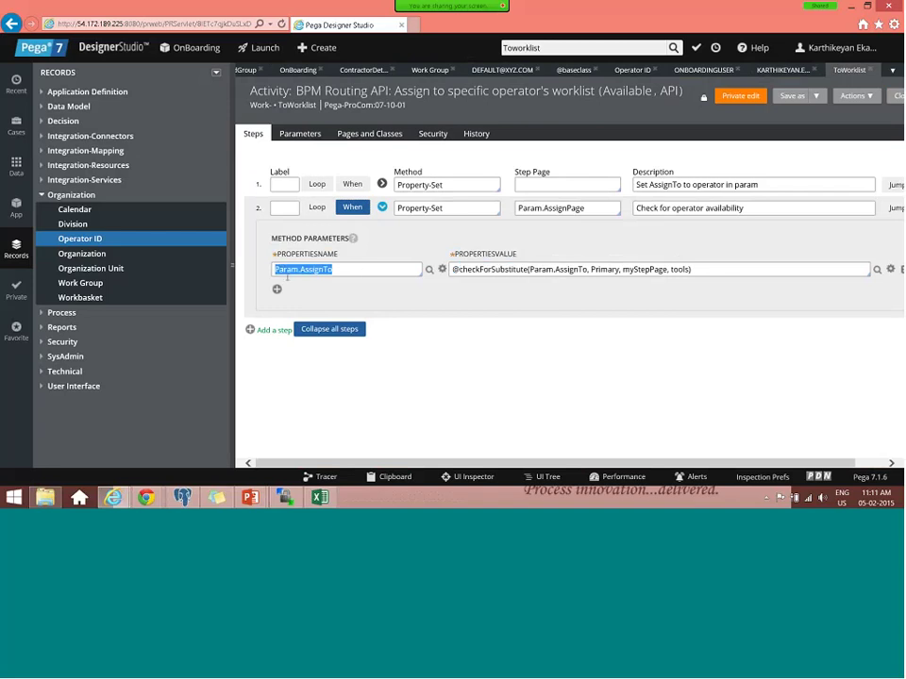
left_click(572, 270)
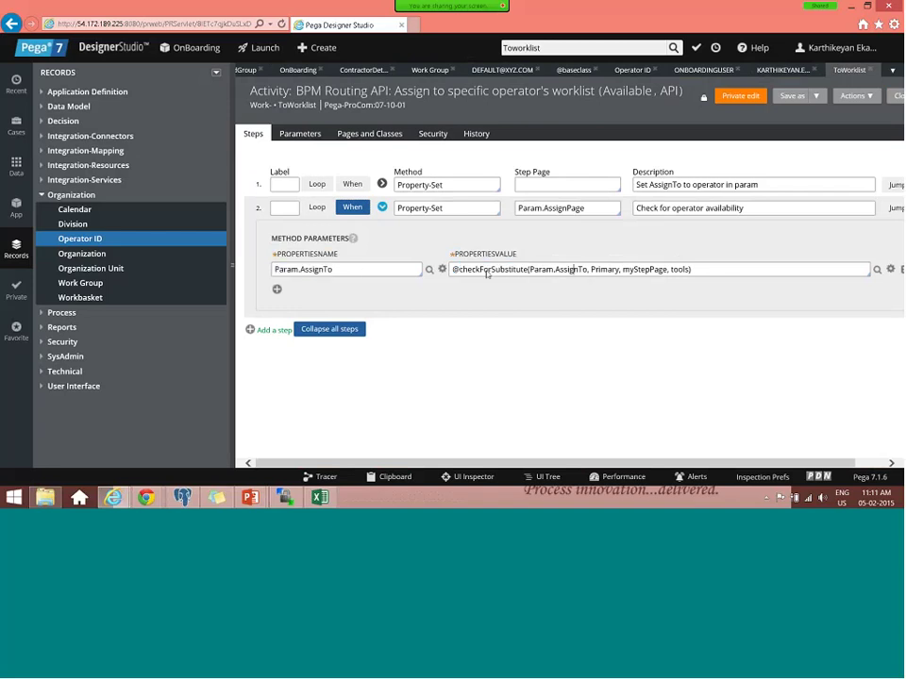
double_click(487, 271)
key("ctrl+c")
- Paste checkForSubstitute into the rule search and open the function
left_click(483, 282)
left_click(572, 48)
key("ctrl+v")
double_click(572, 48)
key("ctrl+v")
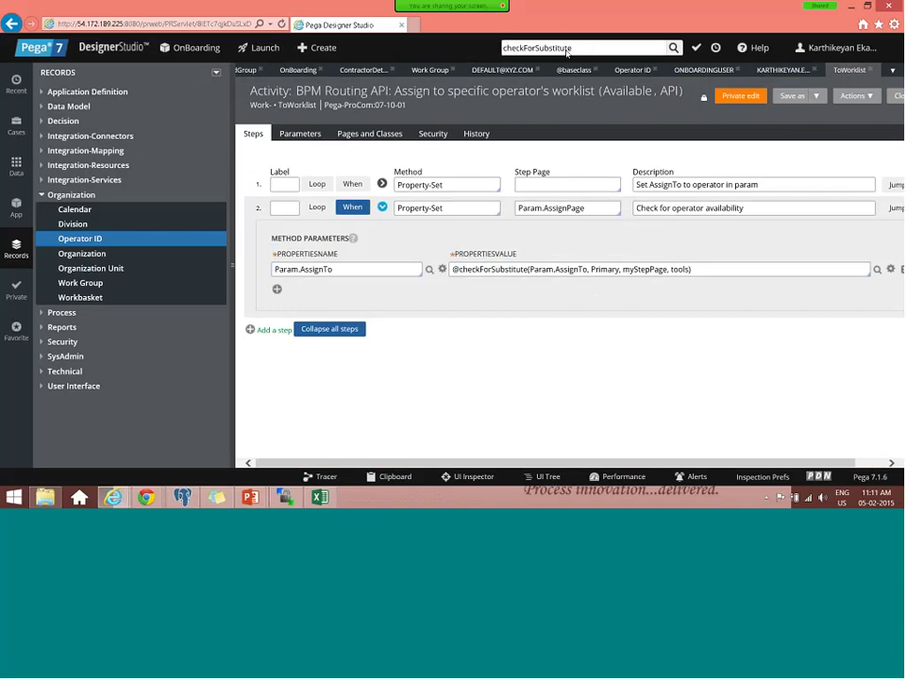
key("Return")
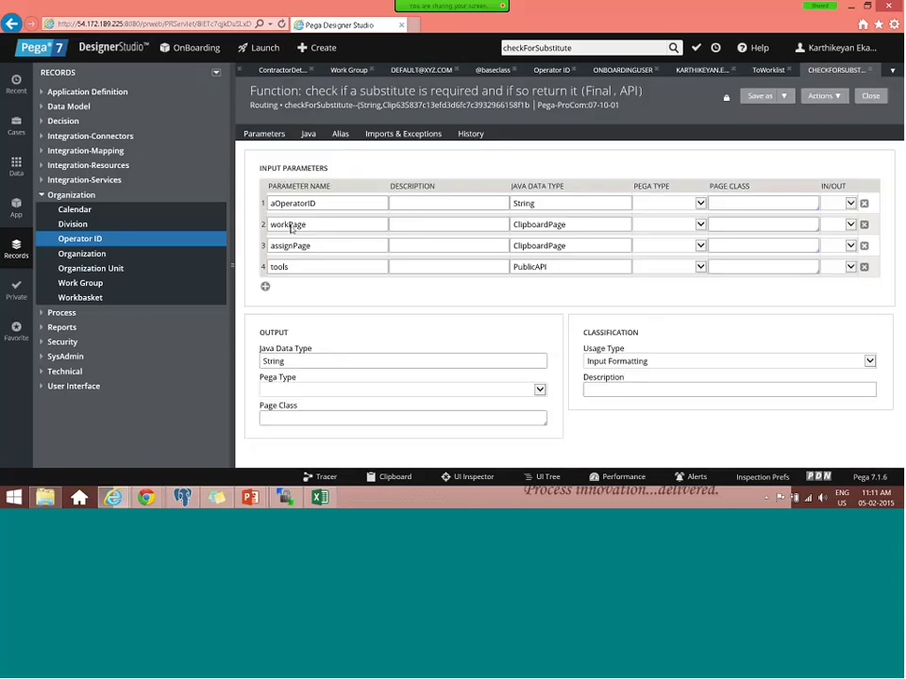
- Review the function's Java source, then return to the operator record
left_click_drag(317, 204, 247, 203)
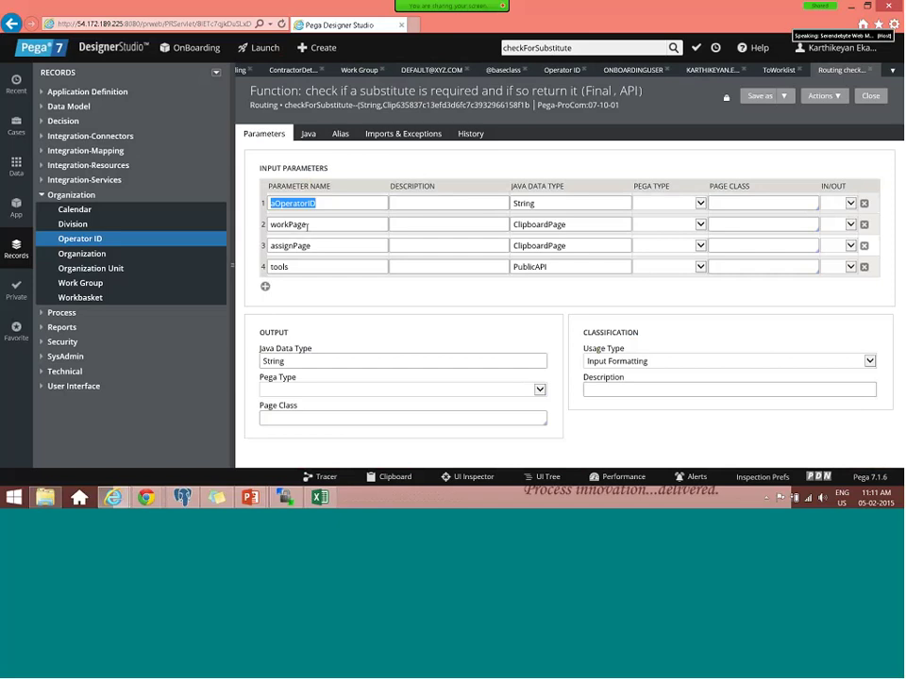
left_click(307, 133)
scroll(501, 281, "down", 5)
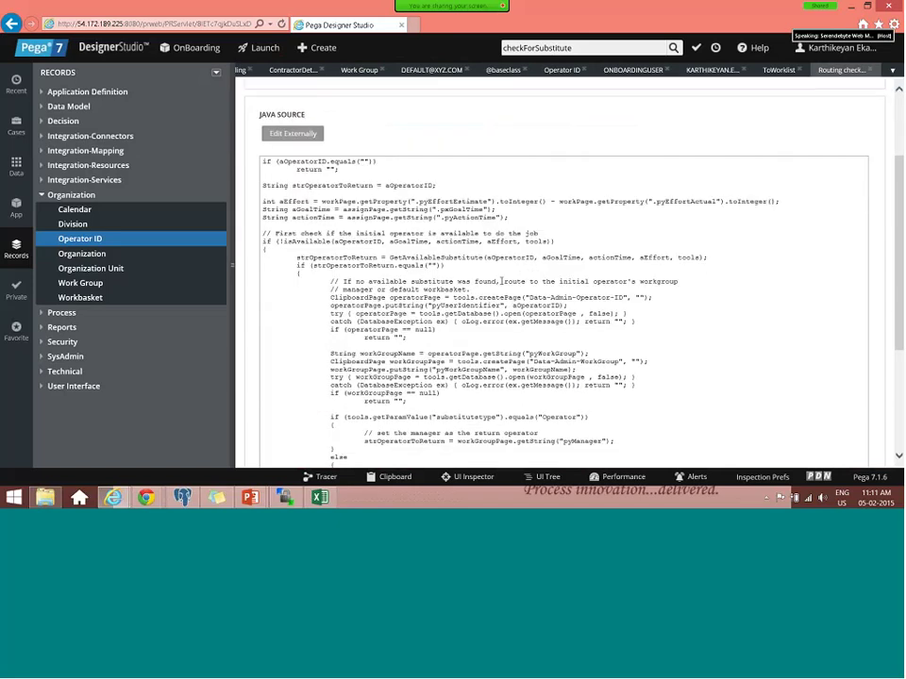
scroll(769, 79, "up", 1)
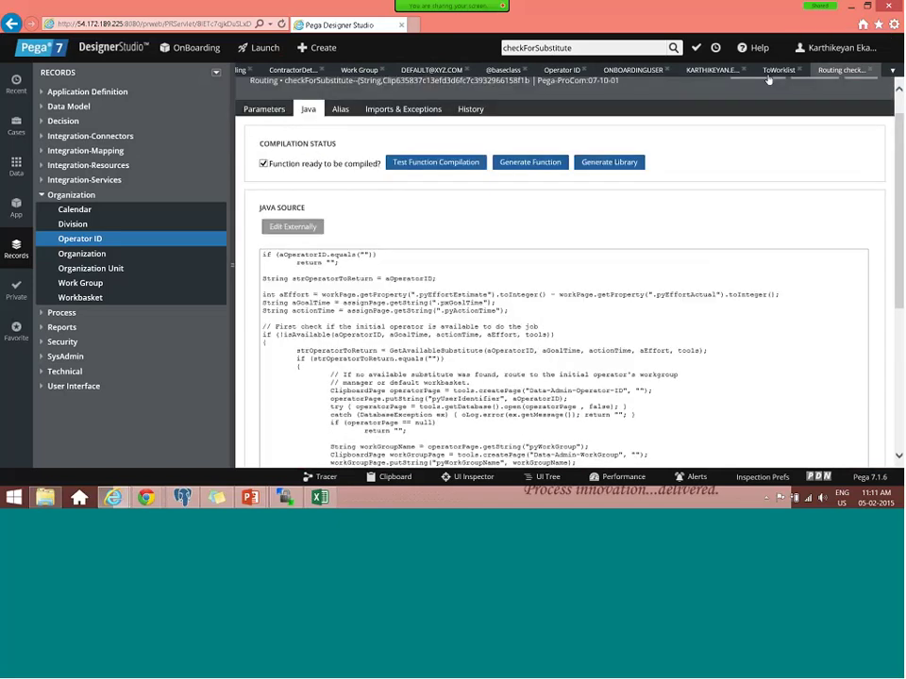
scroll(769, 80, "up", 1)
left_click(712, 70)
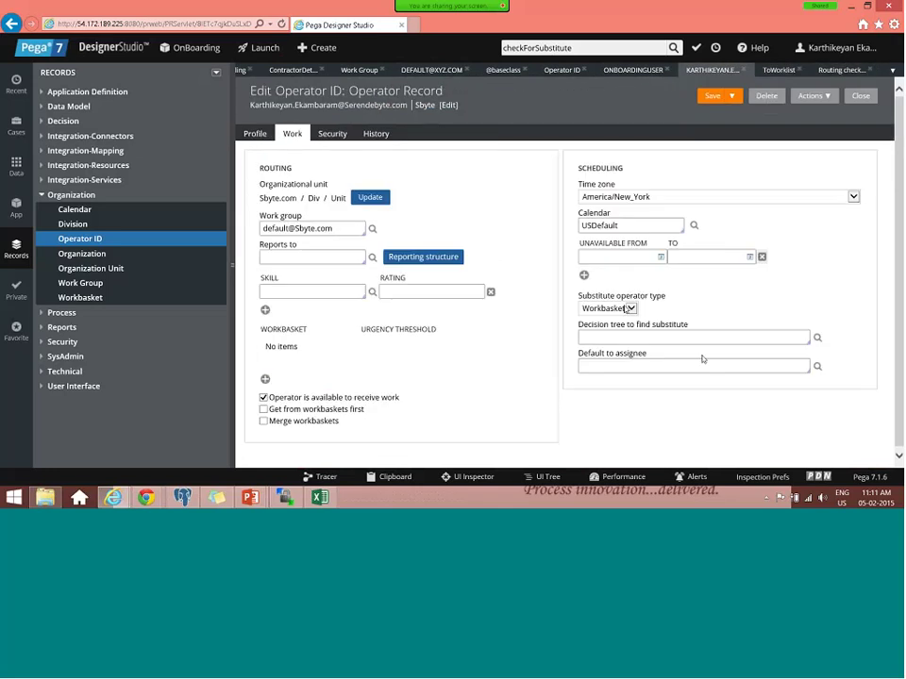
- Back on the Contractor Details flow, set the assignment's router to ToWorkGroup
left_click(304, 72)
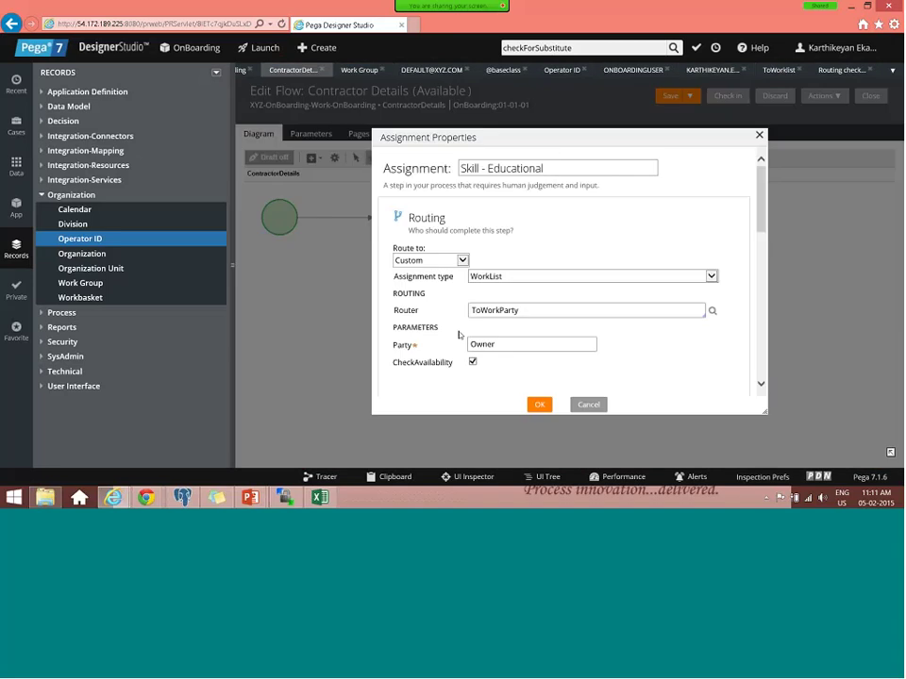
left_click(525, 311)
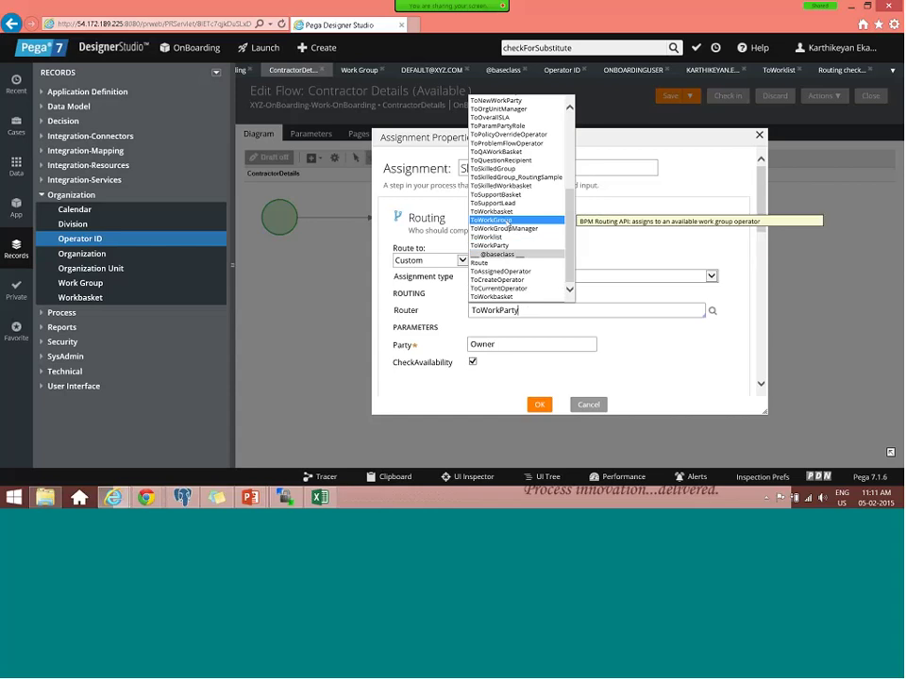
left_click(500, 220)
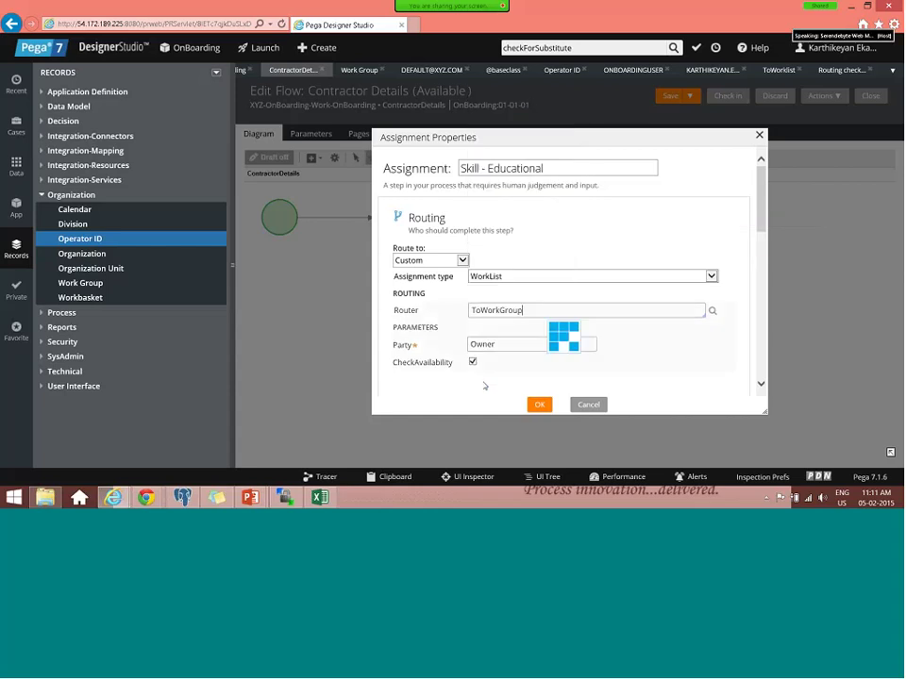
- Pick the default XYZ.com workgroup and open the ToWorkGroup router activity
left_click(498, 346)
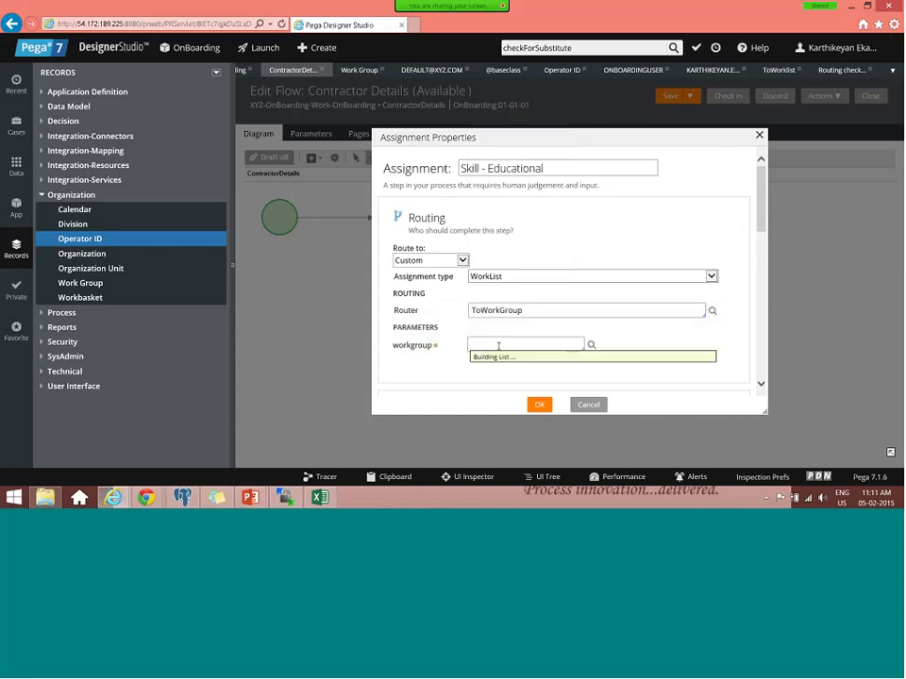
key("Up")
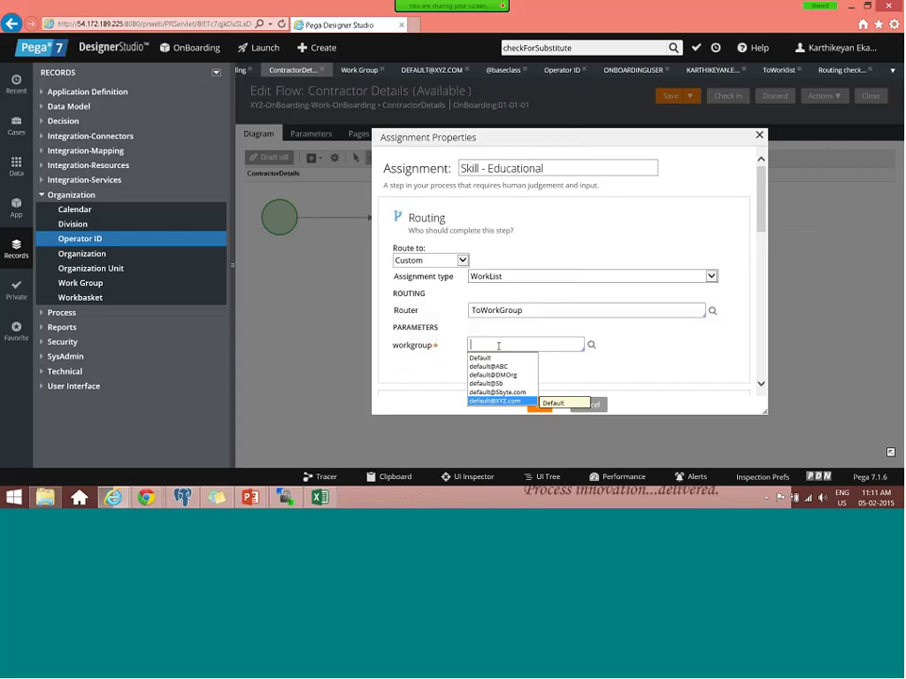
key("Return")
left_click(698, 311)
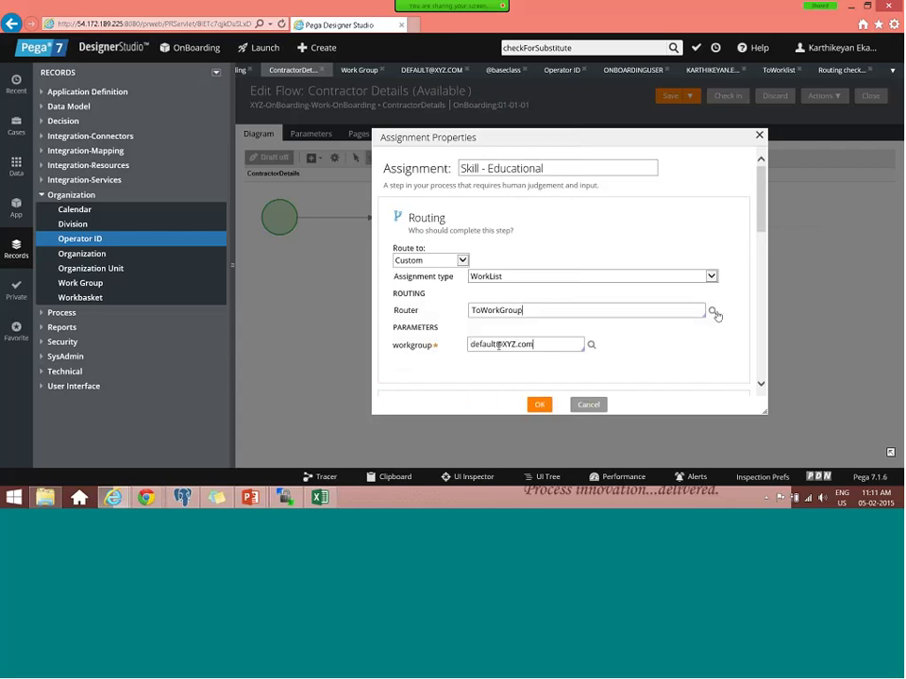
left_click(713, 313)
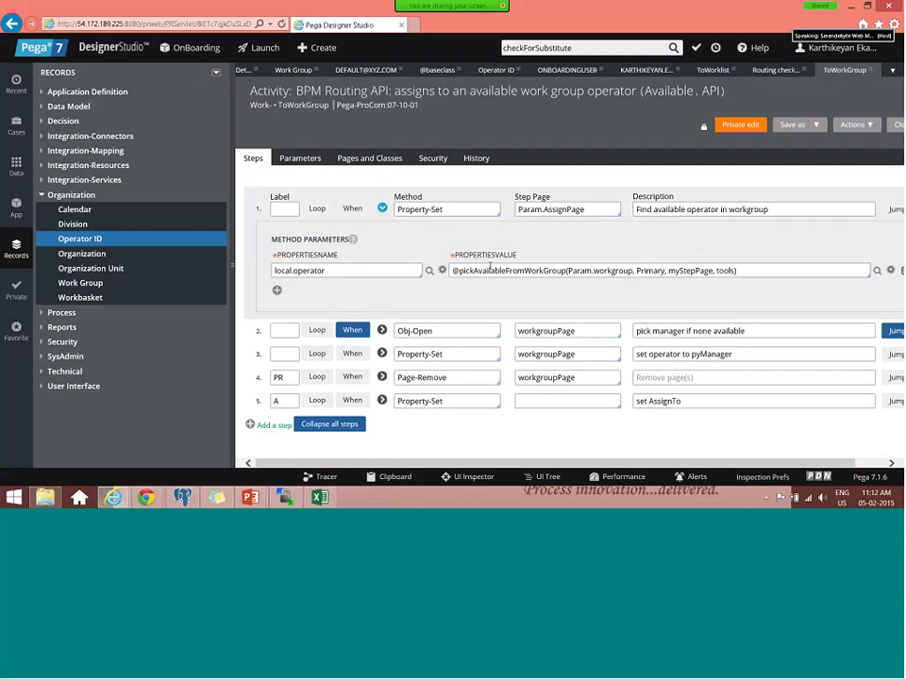
- Inspect the ToWorkGroup activity's pickAvailableFromWorkGroup step, step 2's condition and step 3's .pyManager value
double_click(546, 273)
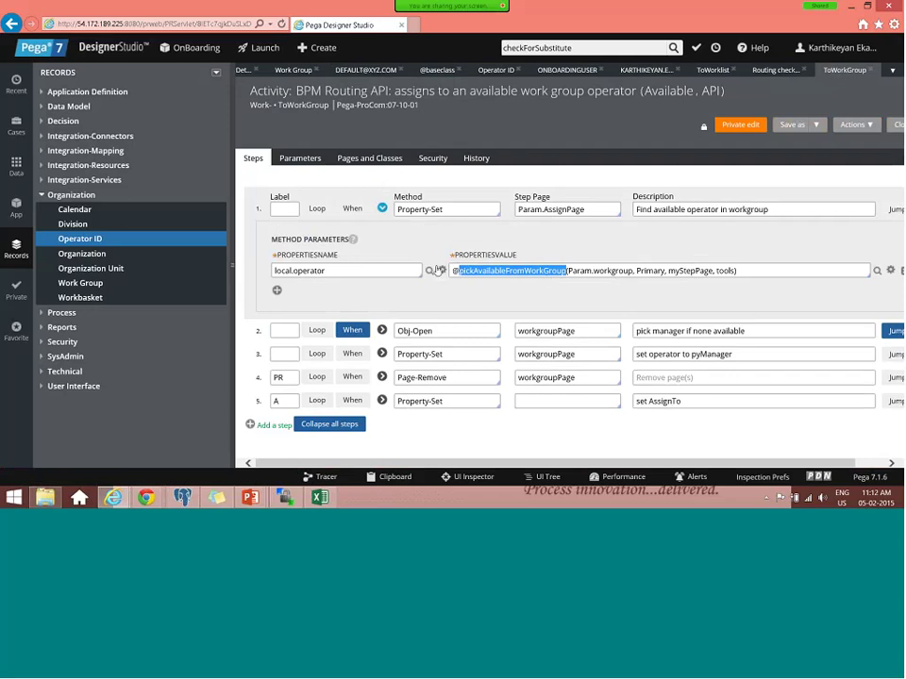
left_click(361, 285)
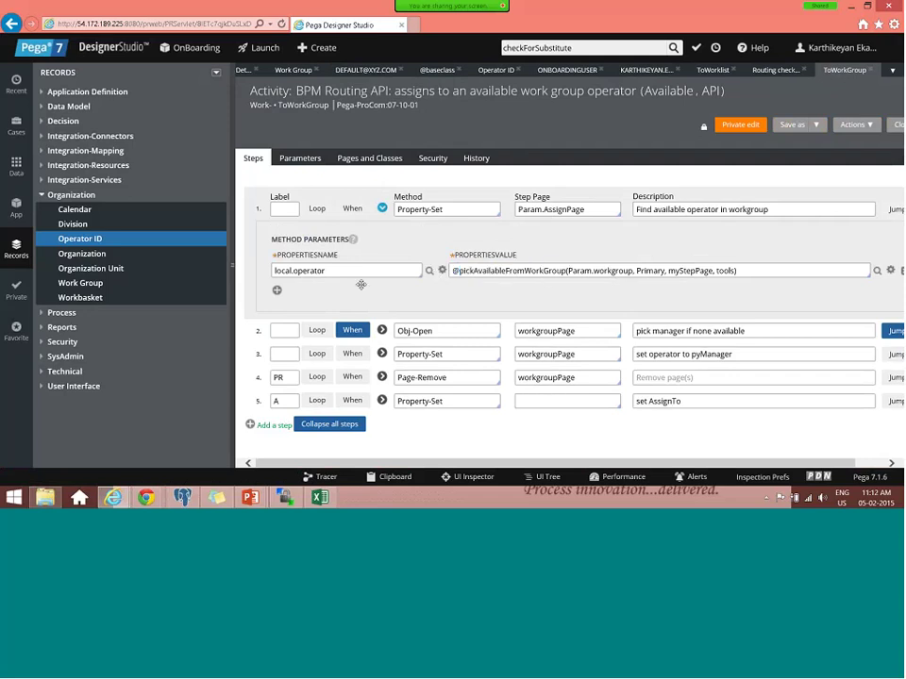
left_click(352, 330)
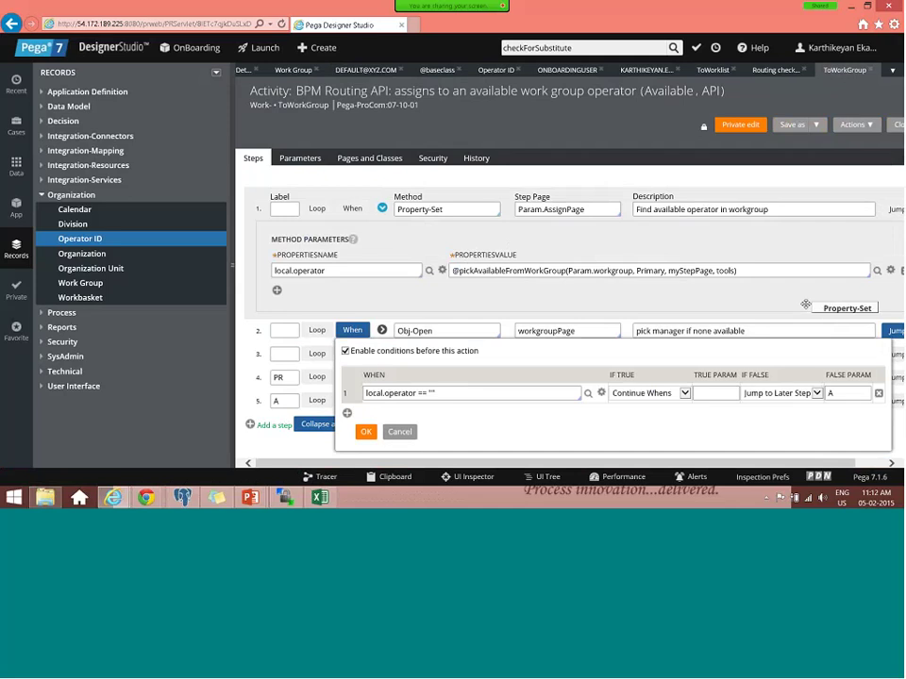
left_click_drag(805, 304, 802, 307)
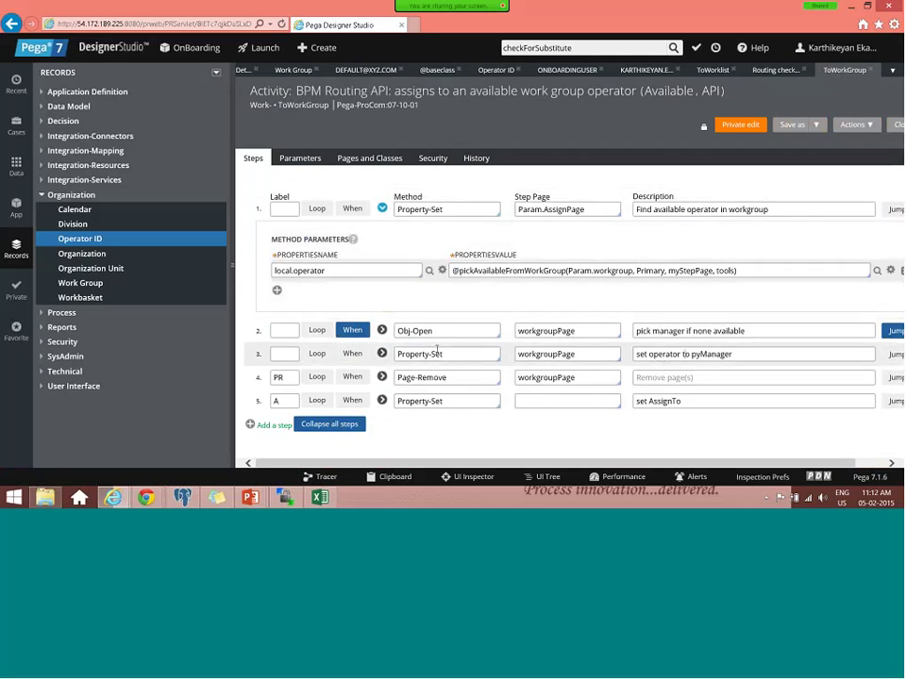
left_click(381, 354)
scroll(374, 378, "down", 1)
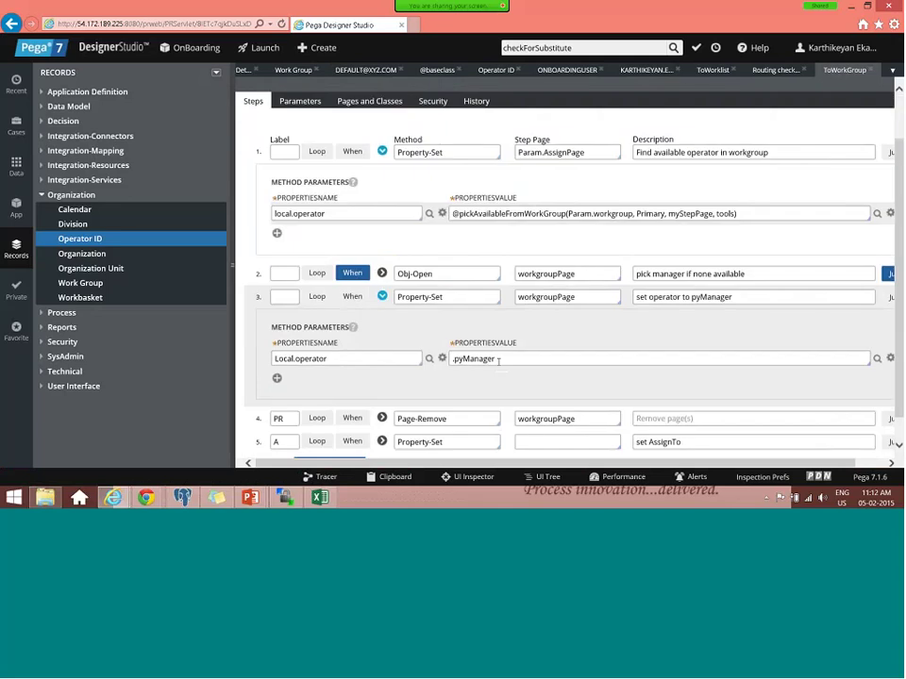
double_click(476, 358)
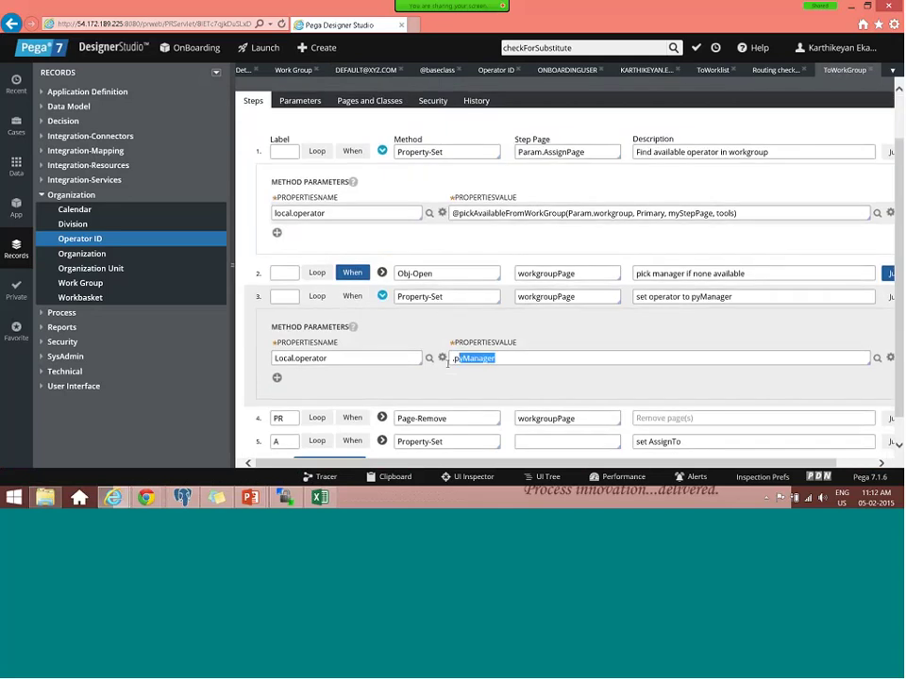
key("shift+Tab")
- Review step 5's parameters in the ToWorkGroup activity, then collapse all steps
scroll(382, 416, "down", 1)
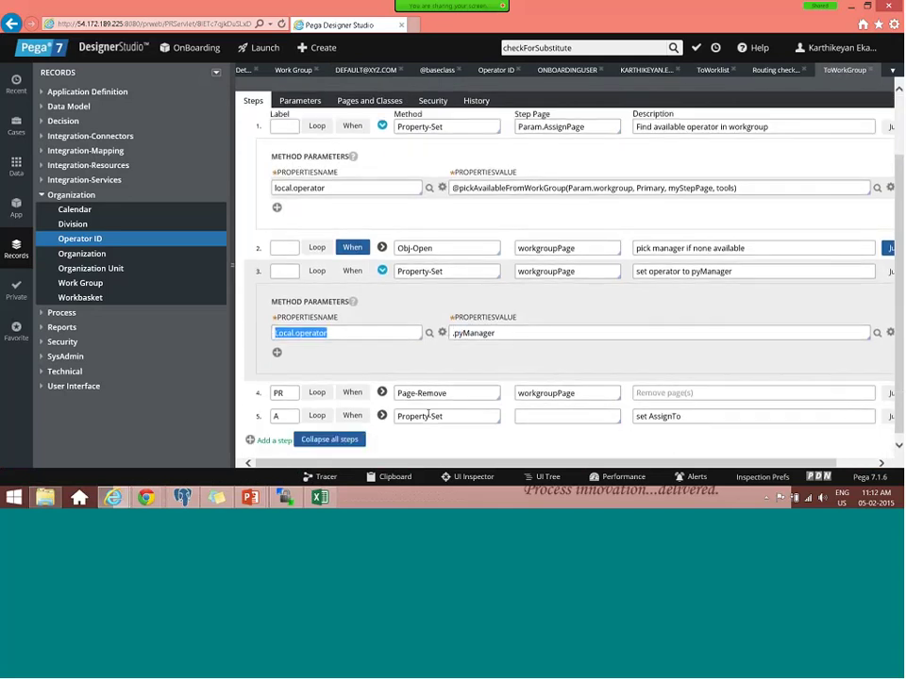
left_click(382, 412)
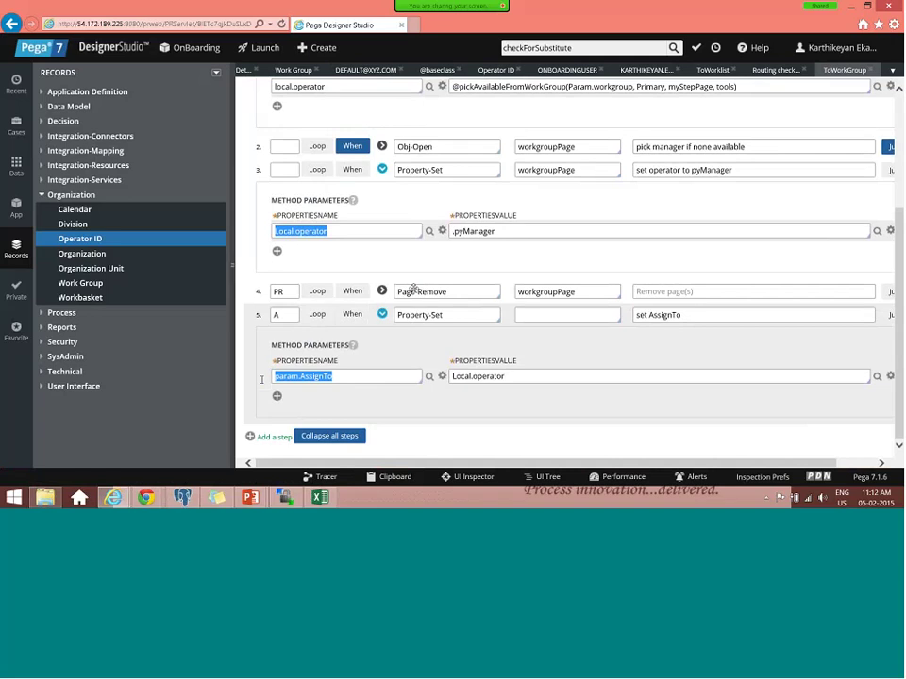
scroll(414, 291, "up", 3)
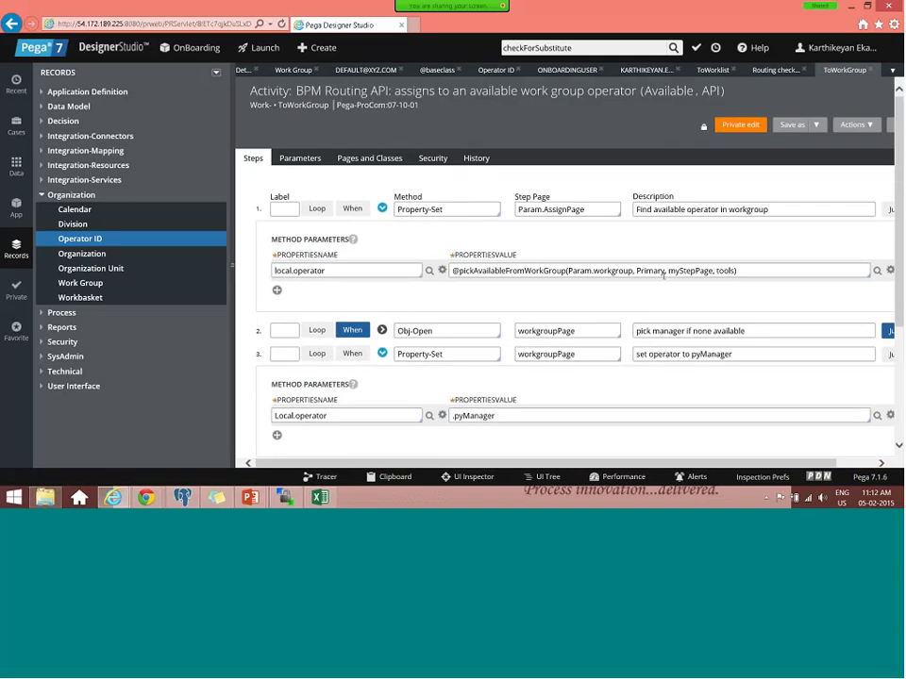
scroll(342, 414, "down", 2)
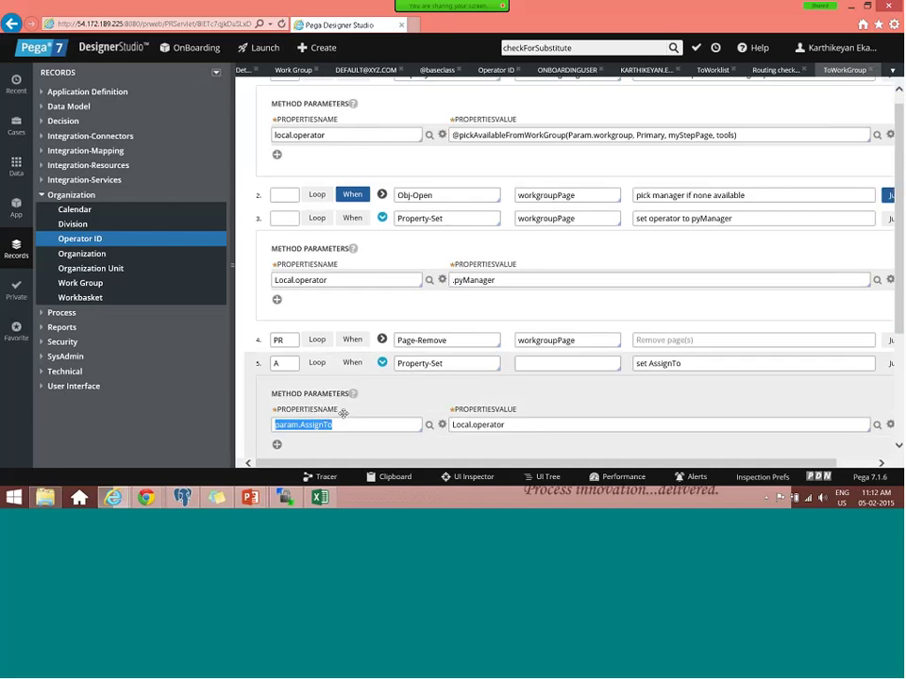
scroll(342, 413, "down", 1)
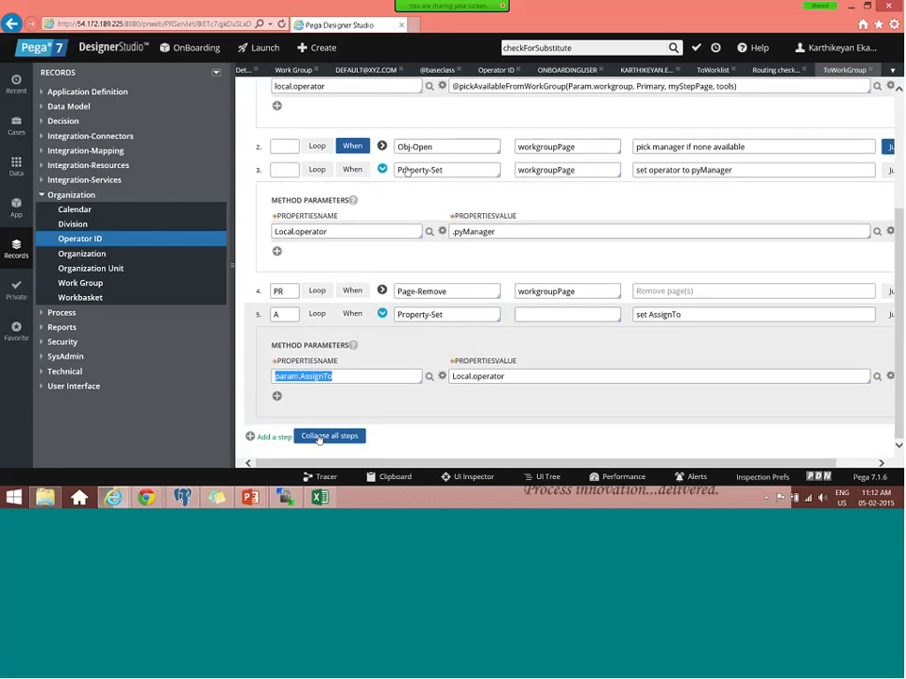
left_click(330, 435)
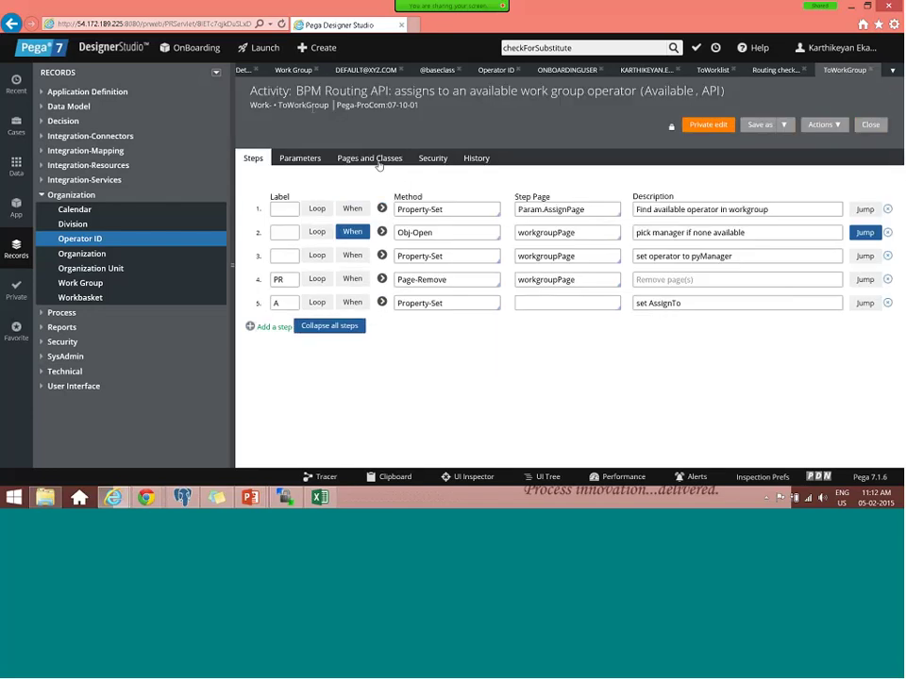
- Return to the Contractor Details flow from the open record tabs
double_click(306, 106)
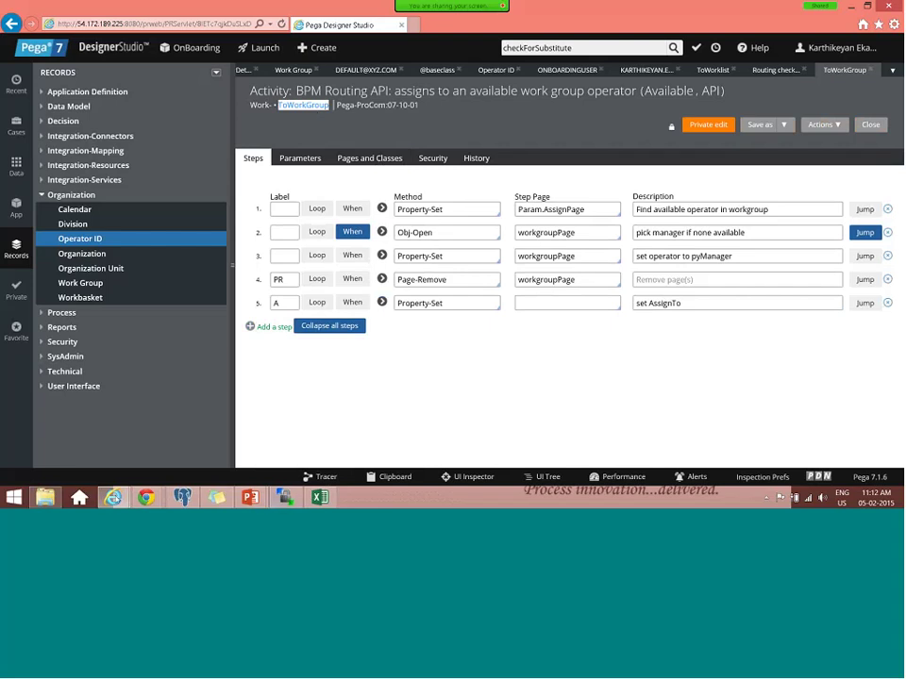
mouse_move(112, 497)
left_click(75, 436)
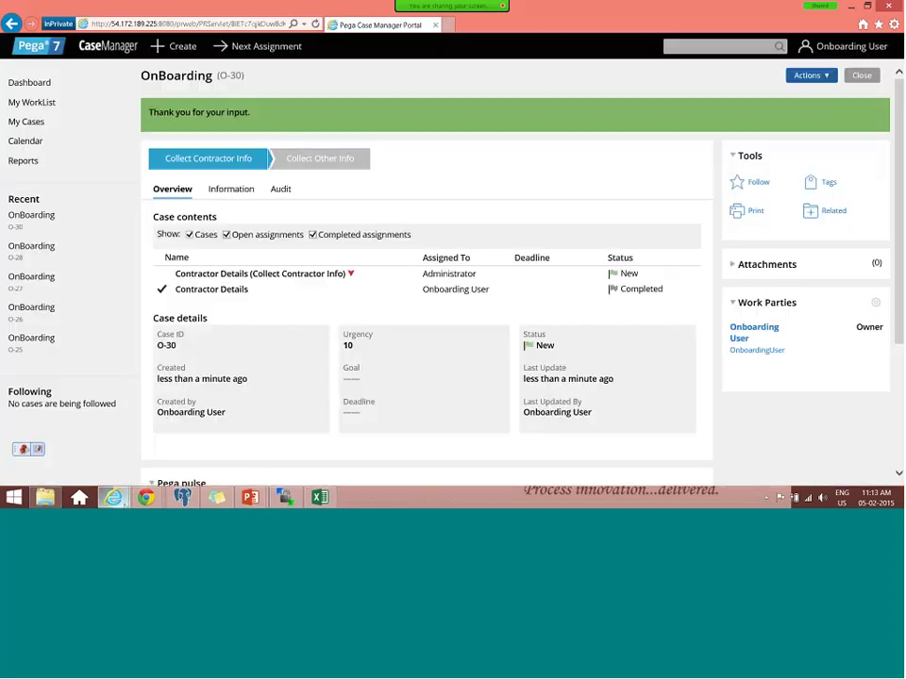
left_click(121, 504)
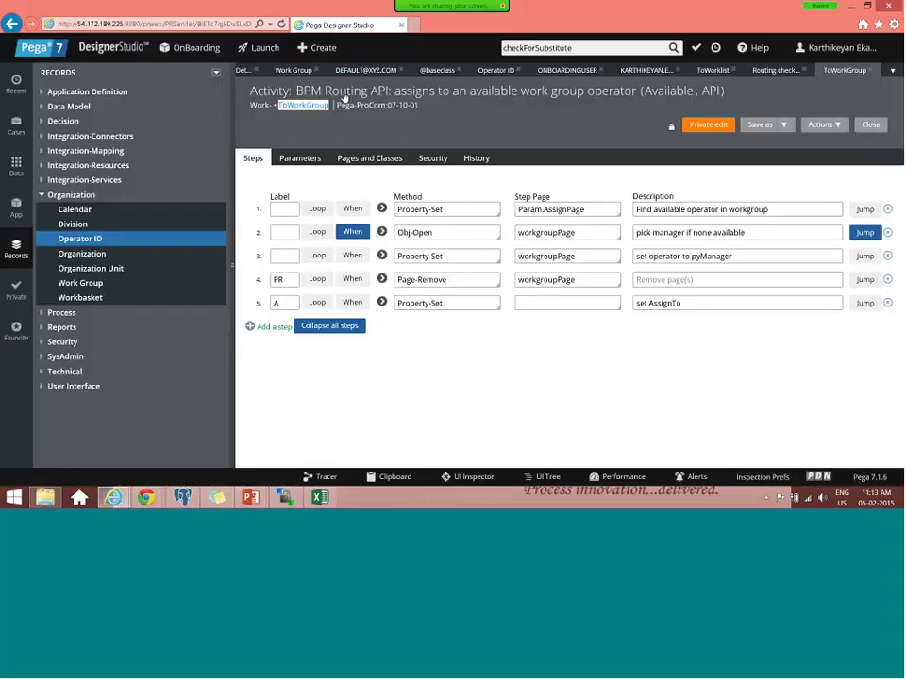
left_click(892, 72)
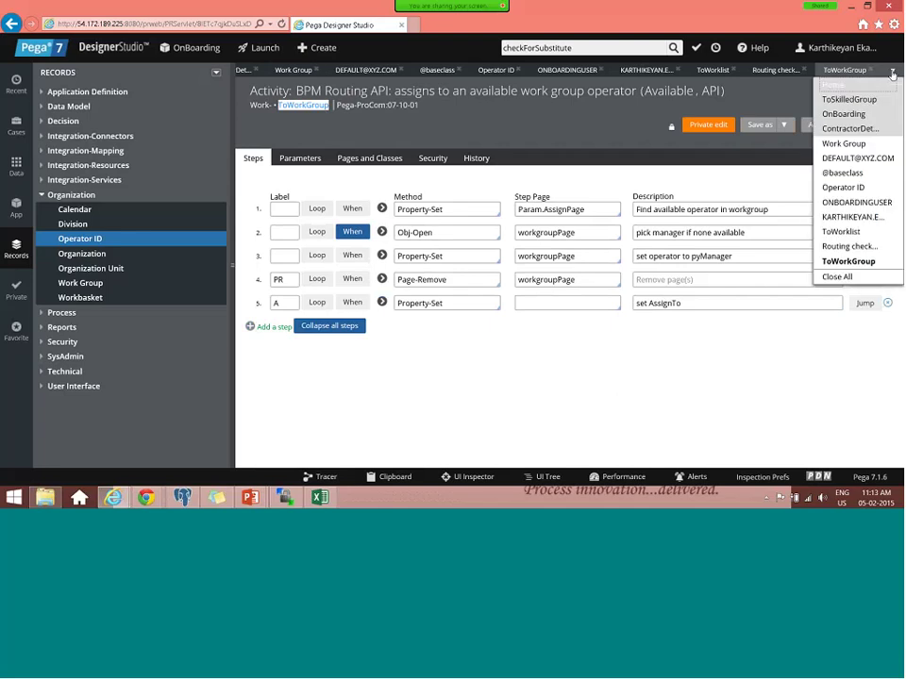
left_click(862, 129)
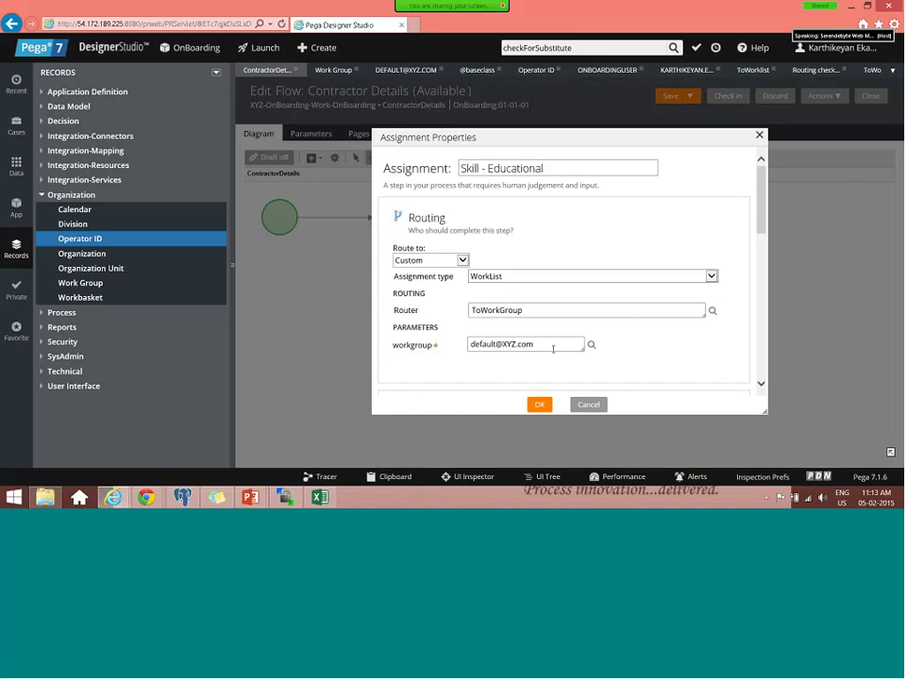
- Confirm the assignment properties and check in the Contractor Details flow with comment 'Test'
left_click(538, 406)
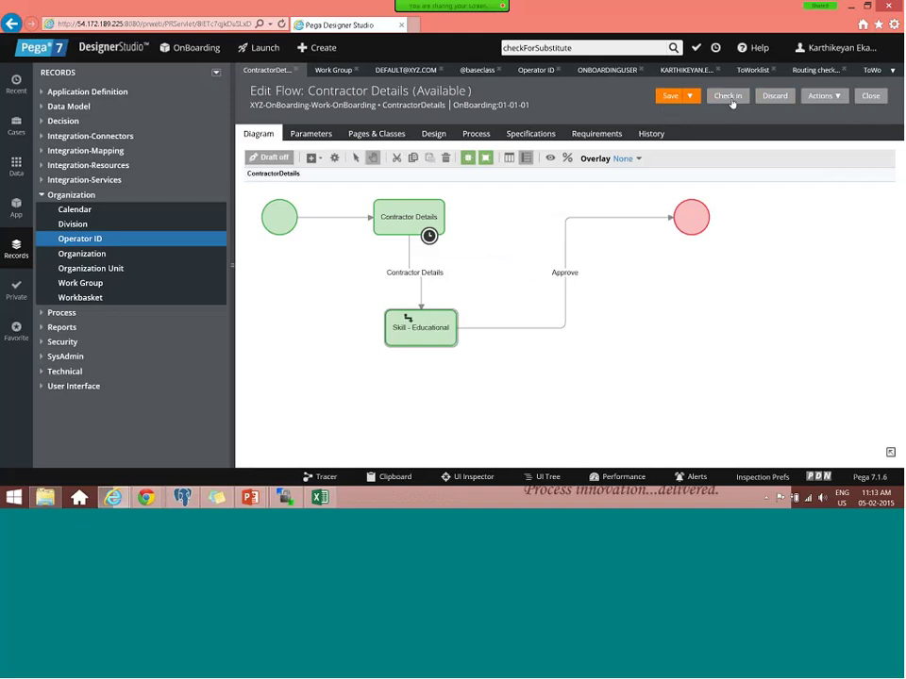
left_click(727, 96)
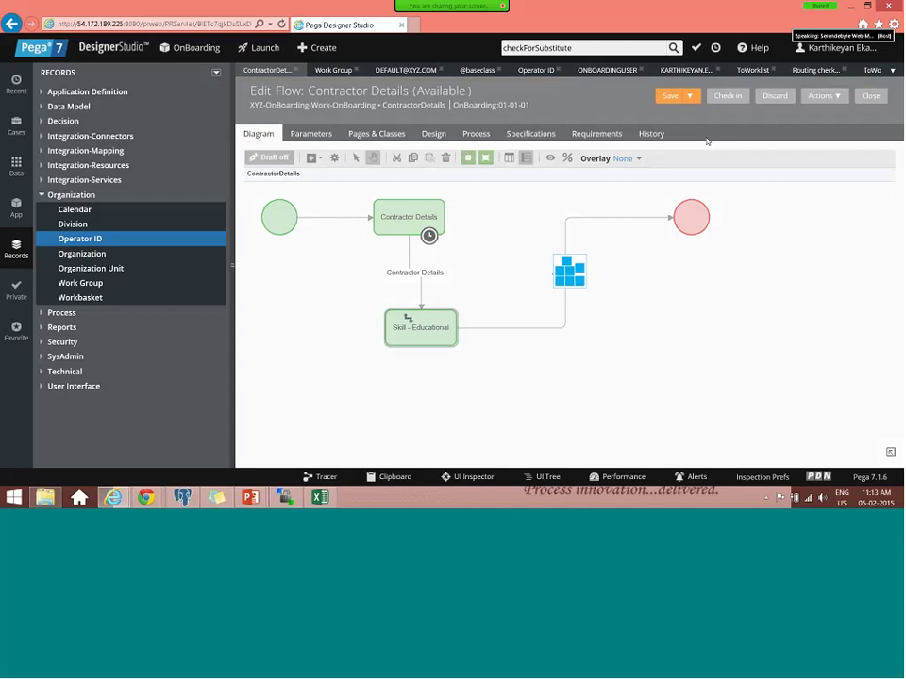
type("Test")
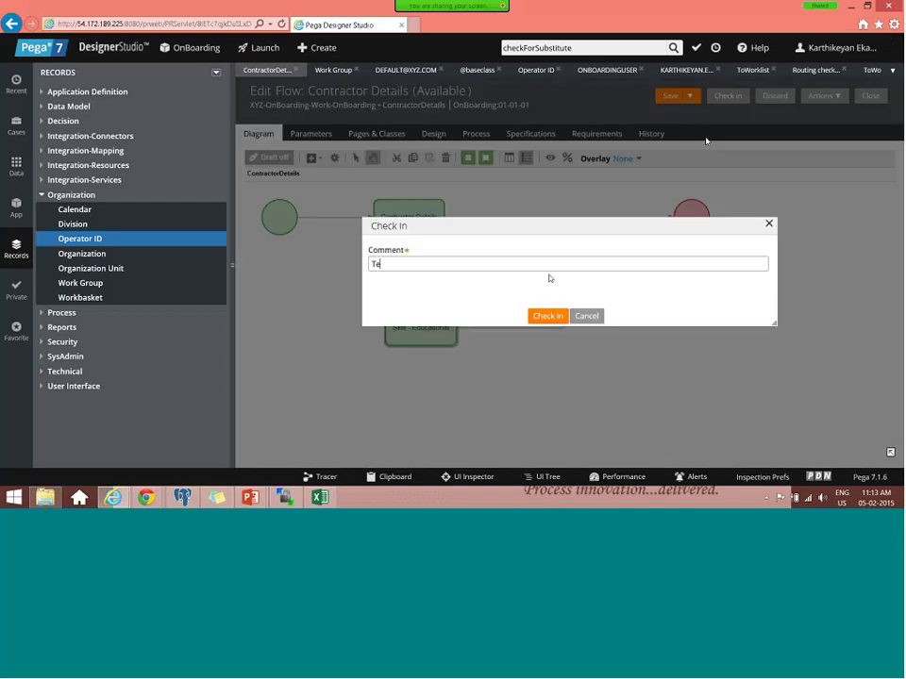
left_click(549, 317)
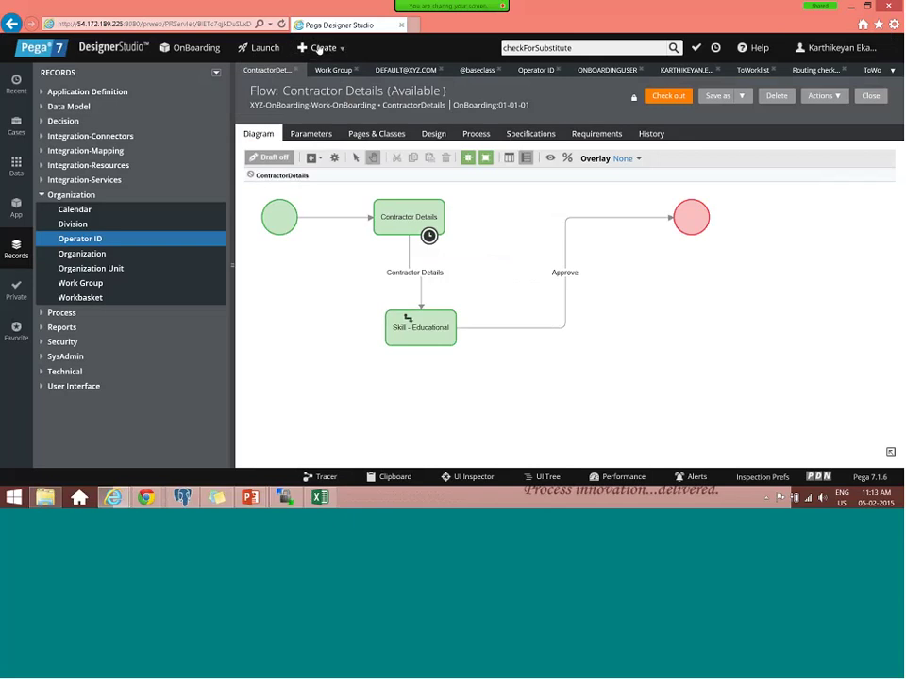
- Create a new OnBoarding case and enter 'Test' as the Client Manager Name
left_click(321, 50)
left_click(330, 64)
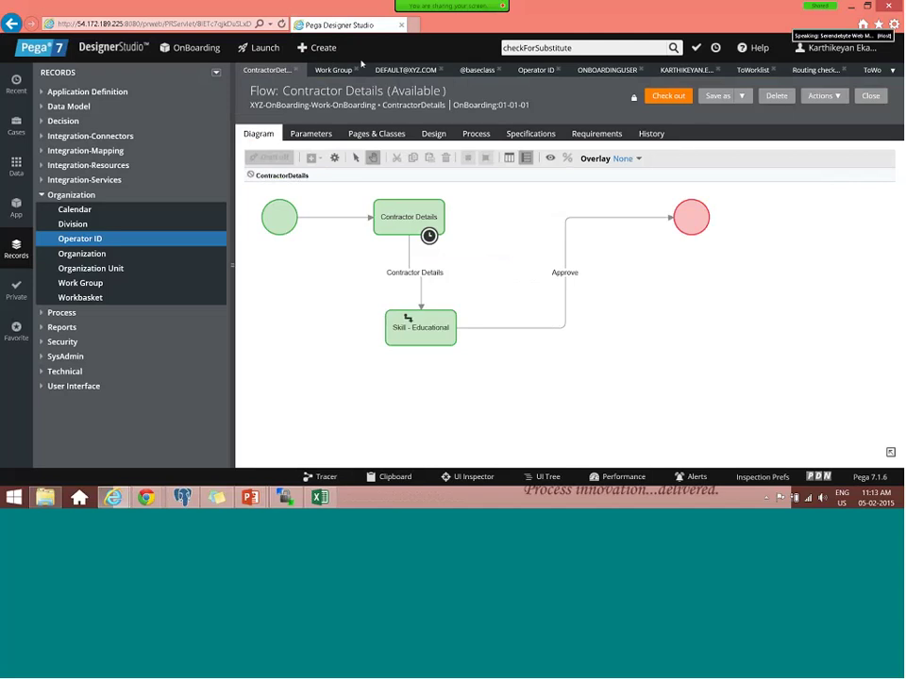
left_click(300, 46)
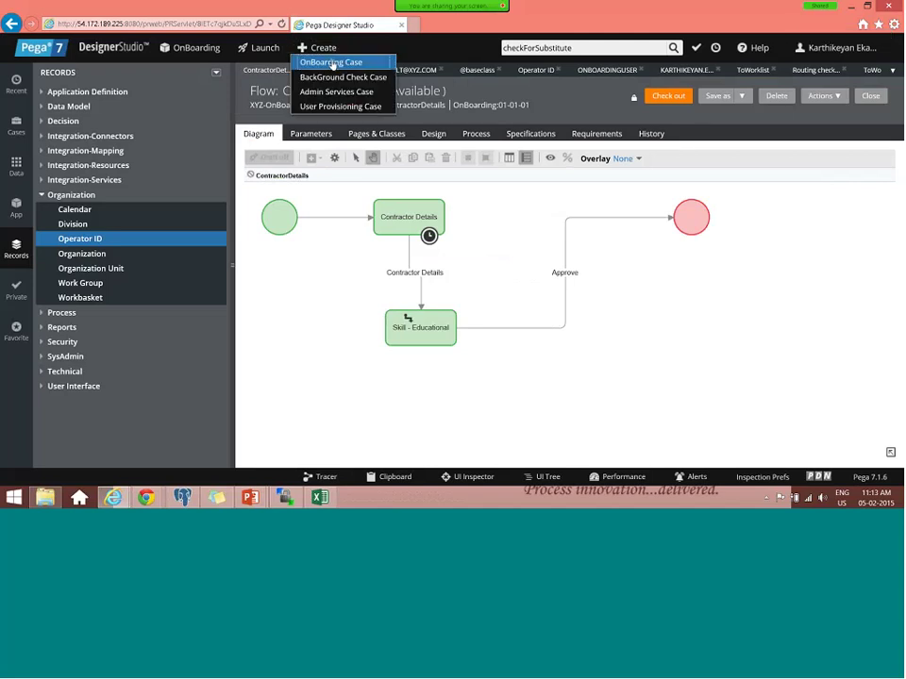
left_click(330, 63)
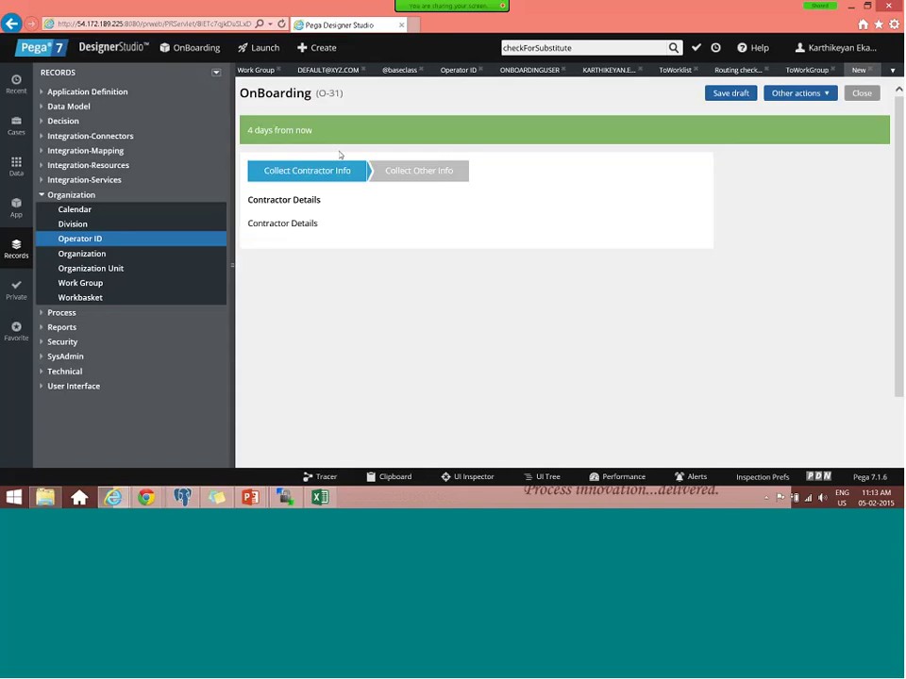
left_click(311, 247)
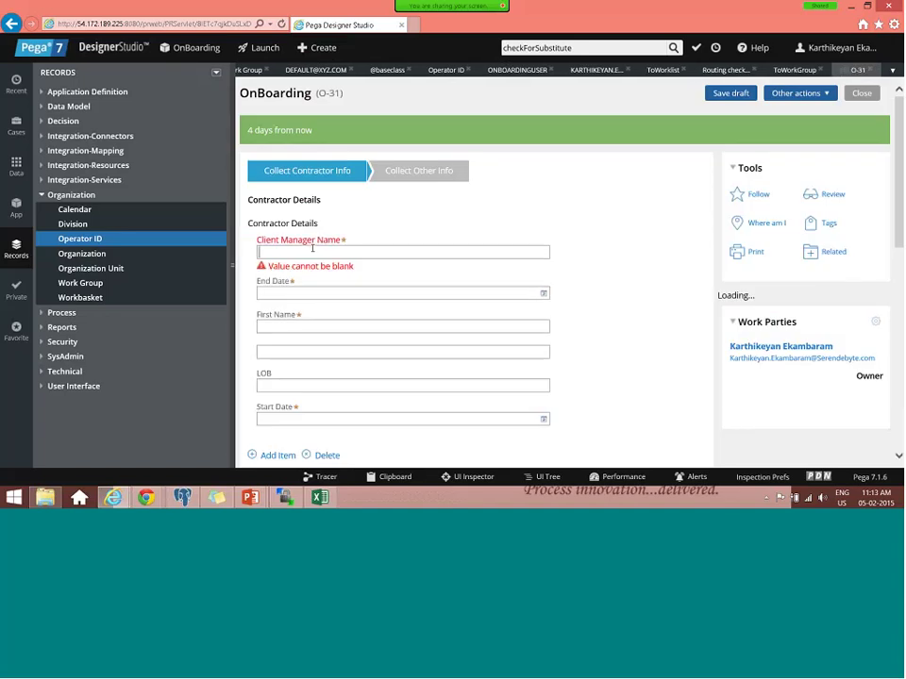
type("Te")
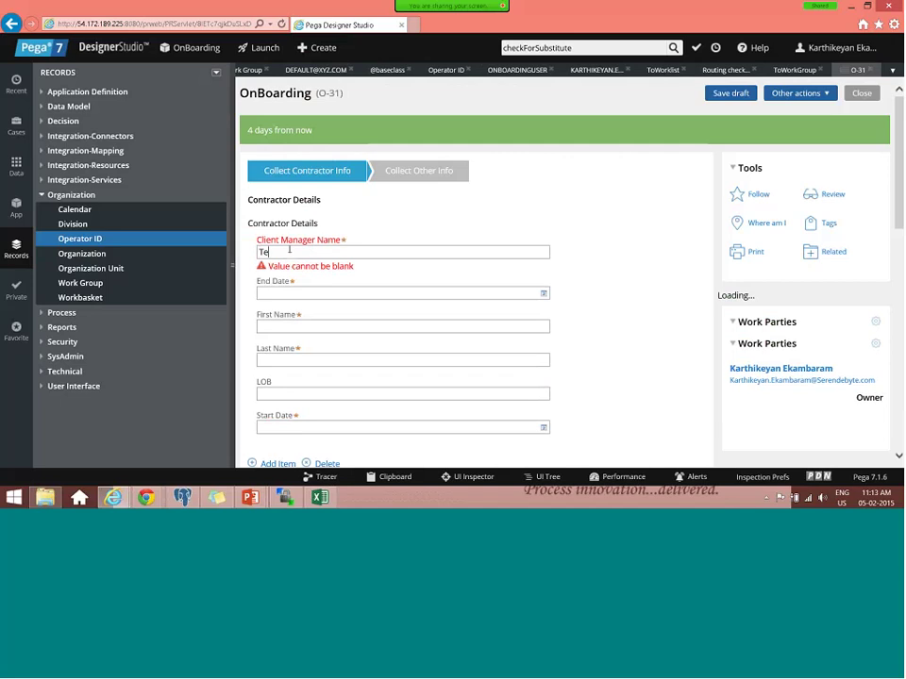
type("st")
left_click_drag(288, 251, 250, 260)
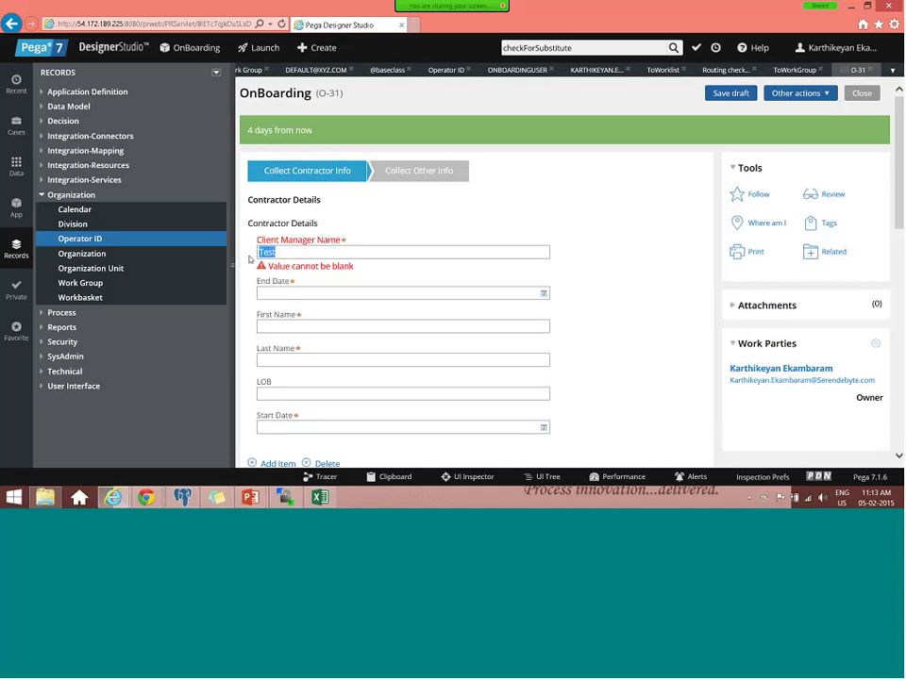
left_click(537, 297)
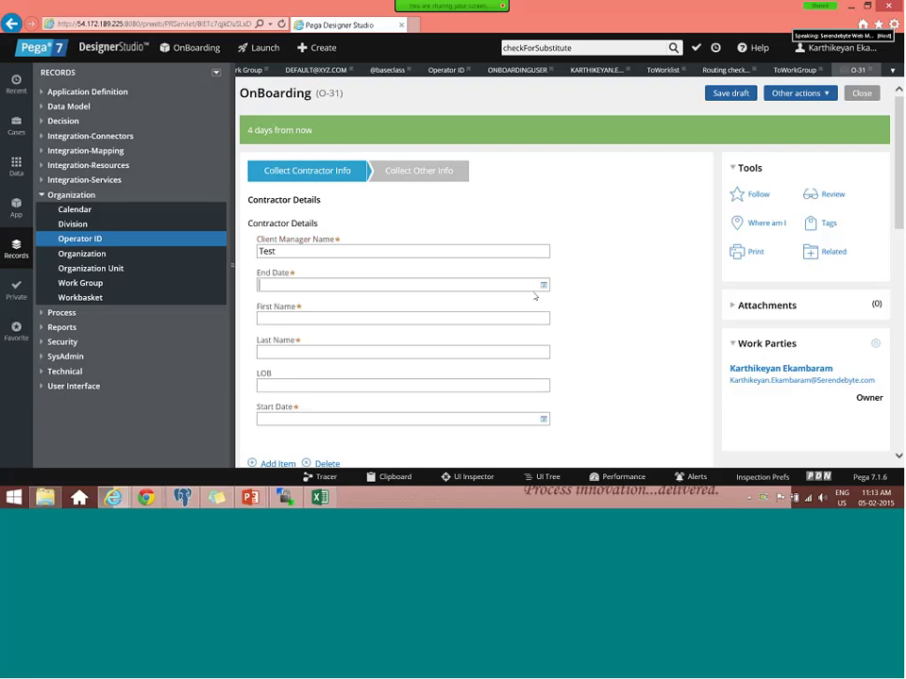
- Set End Date to today and First Name and Last Name to 'Test'
left_click(326, 284)
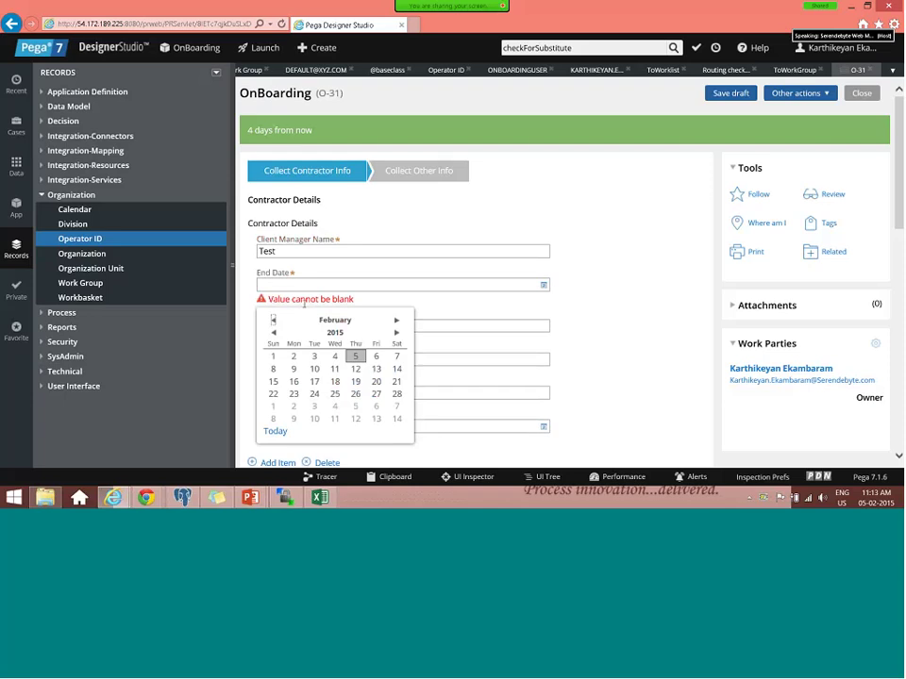
key("Return")
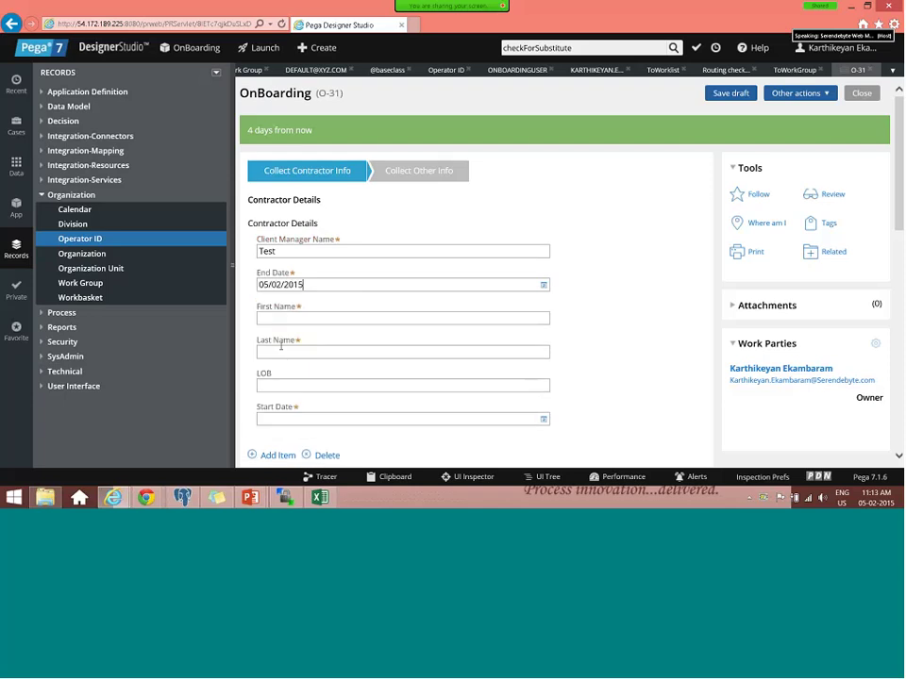
key("Tab")
type("Test")
key("Tab")
type("Test")
key("Tab")
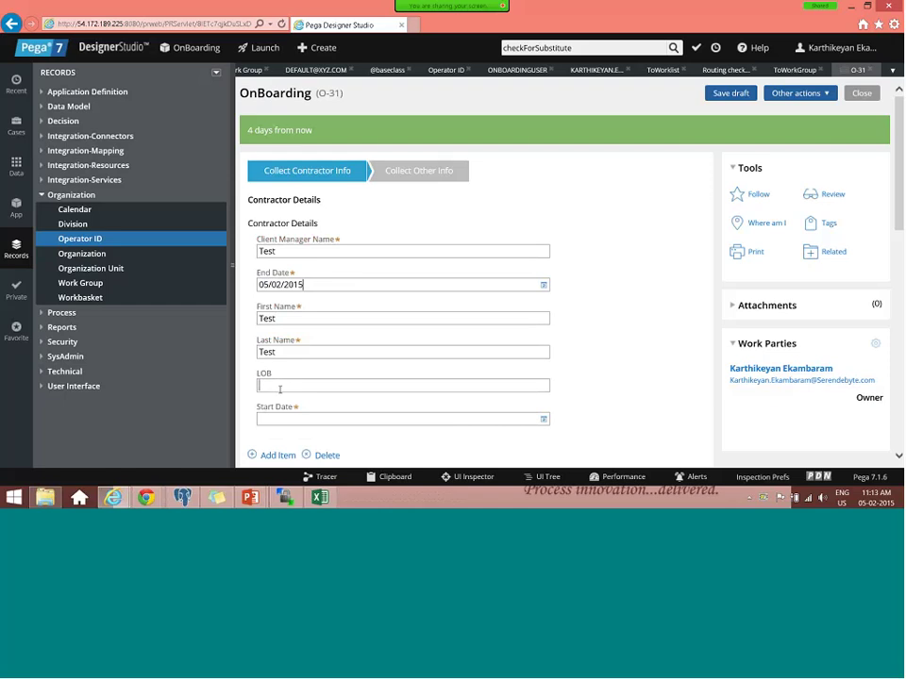
- Set Start Date to 05/02/2015, submit case O-31, then reopen the default work group record
left_click(542, 418)
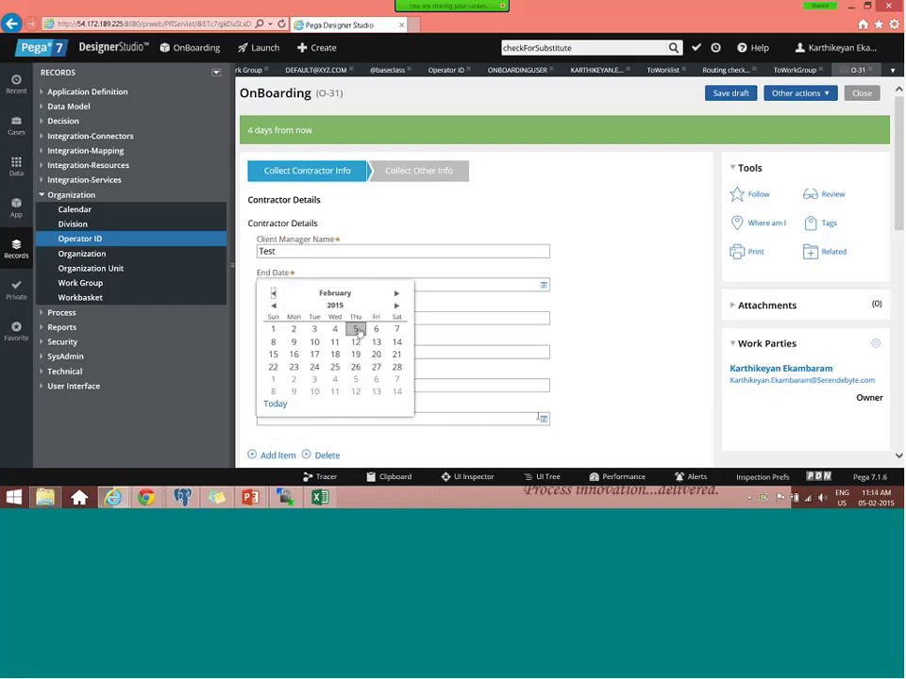
left_click(620, 305)
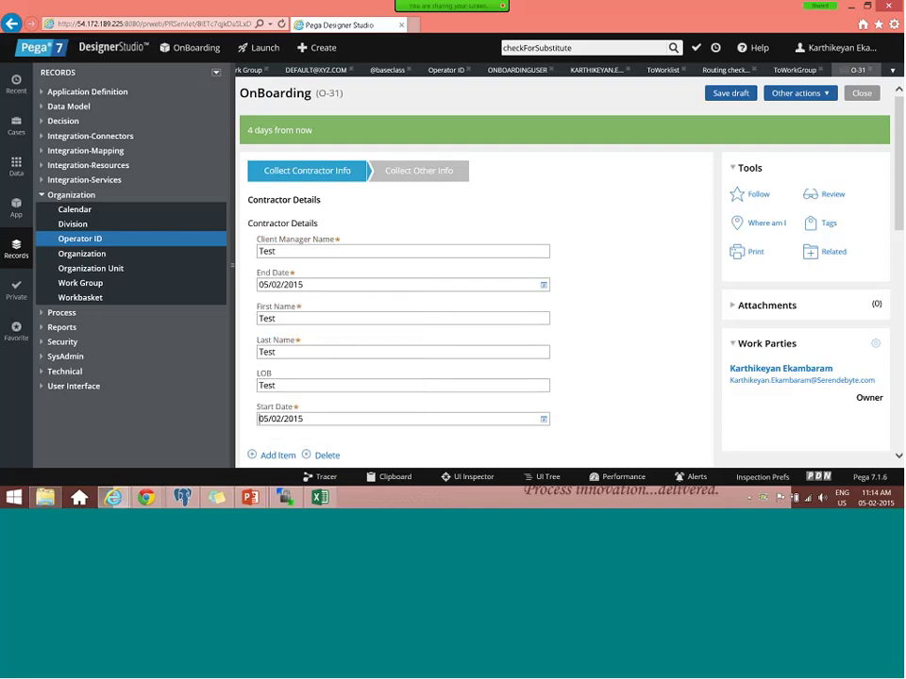
scroll(688, 345, "down", 3)
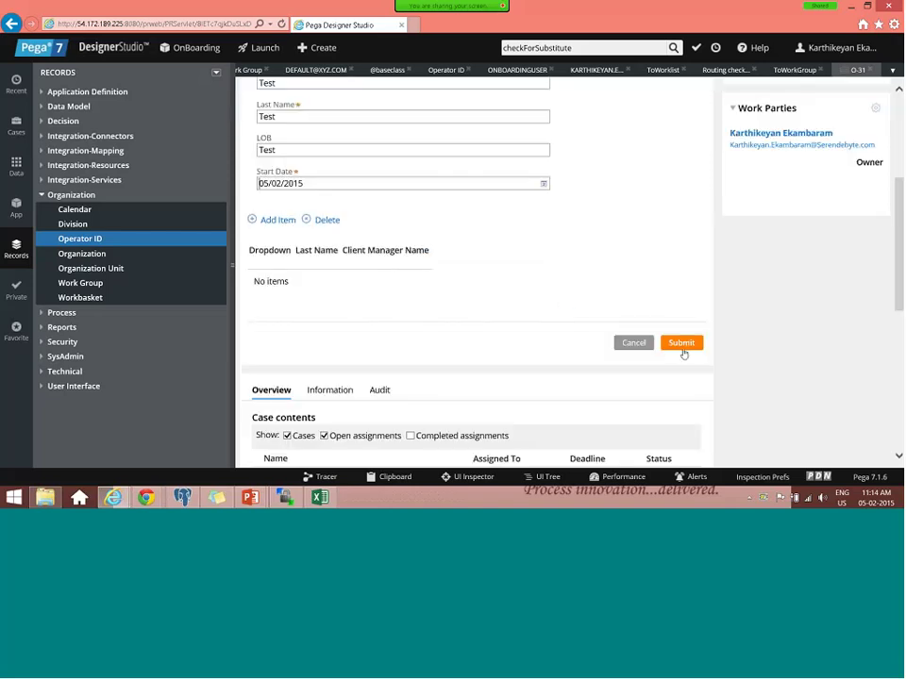
left_click(679, 346)
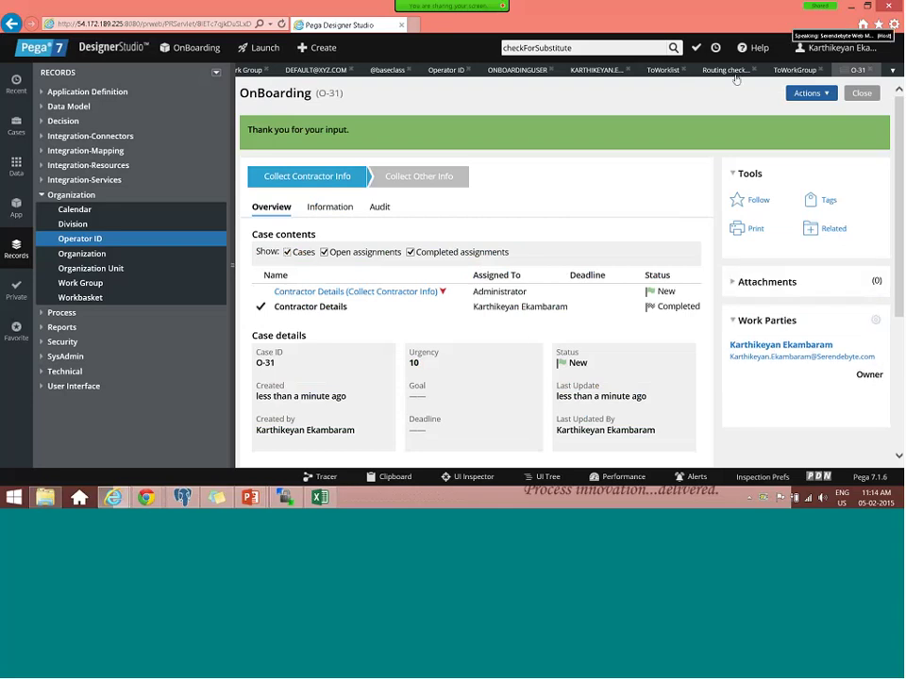
left_click(800, 69)
left_click(315, 70)
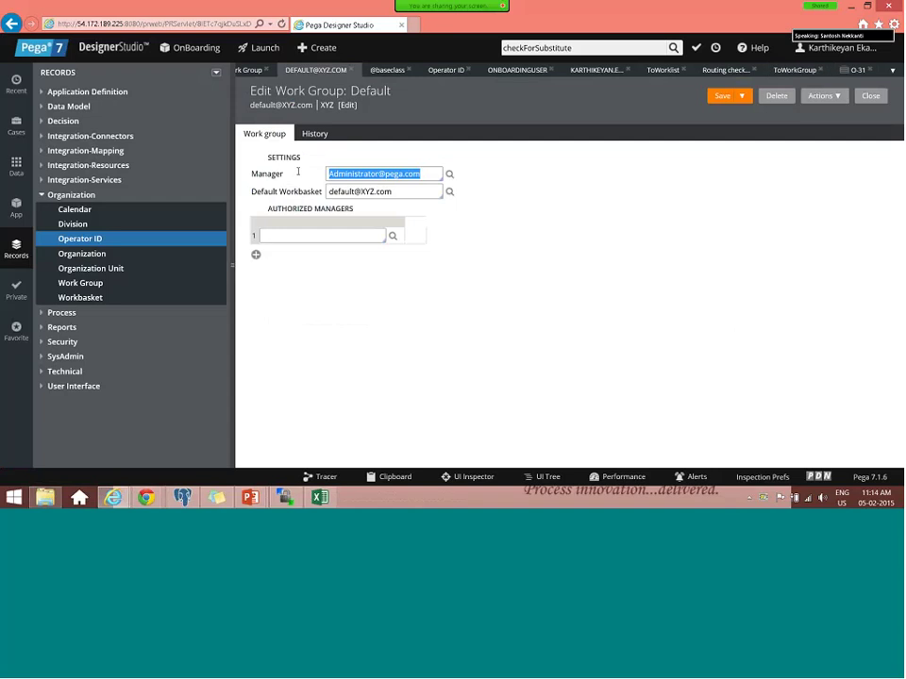
- Switch to the Contractor Details flow, dismiss Assignment Properties, and check the flow out
left_click(401, 191)
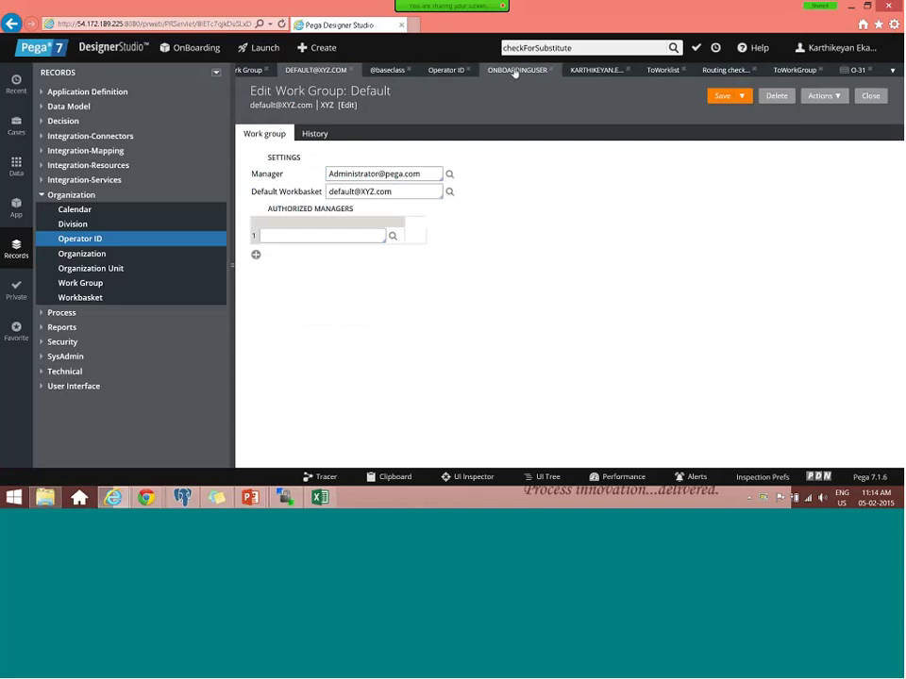
left_click(892, 70)
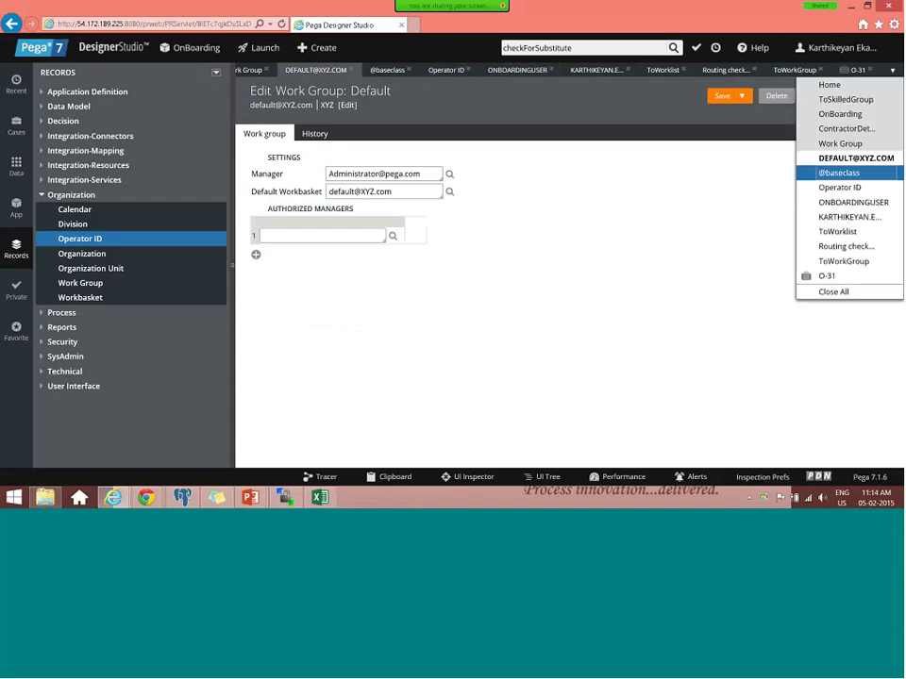
left_click(844, 129)
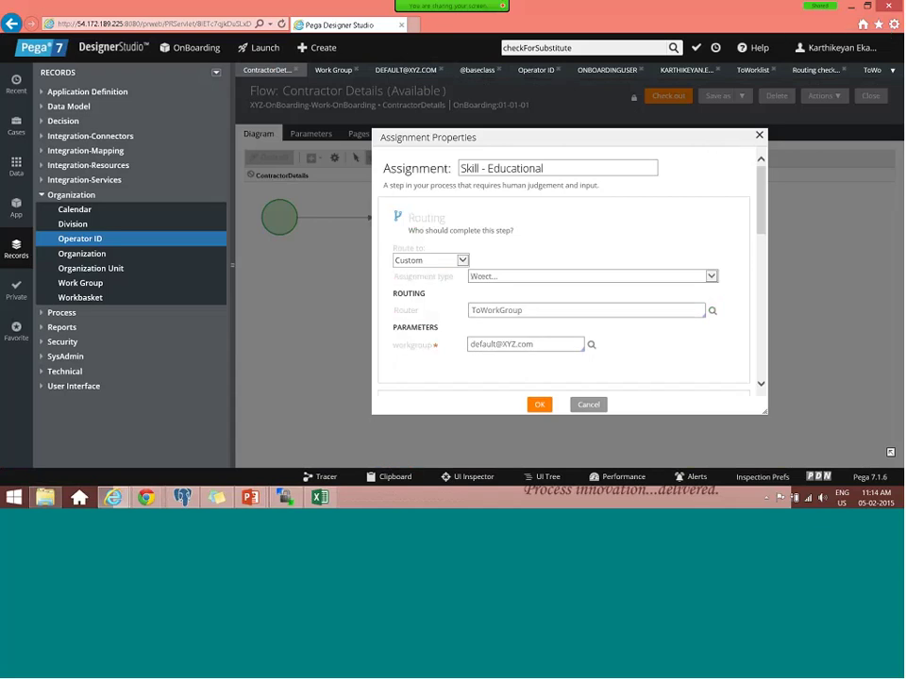
key("Escape")
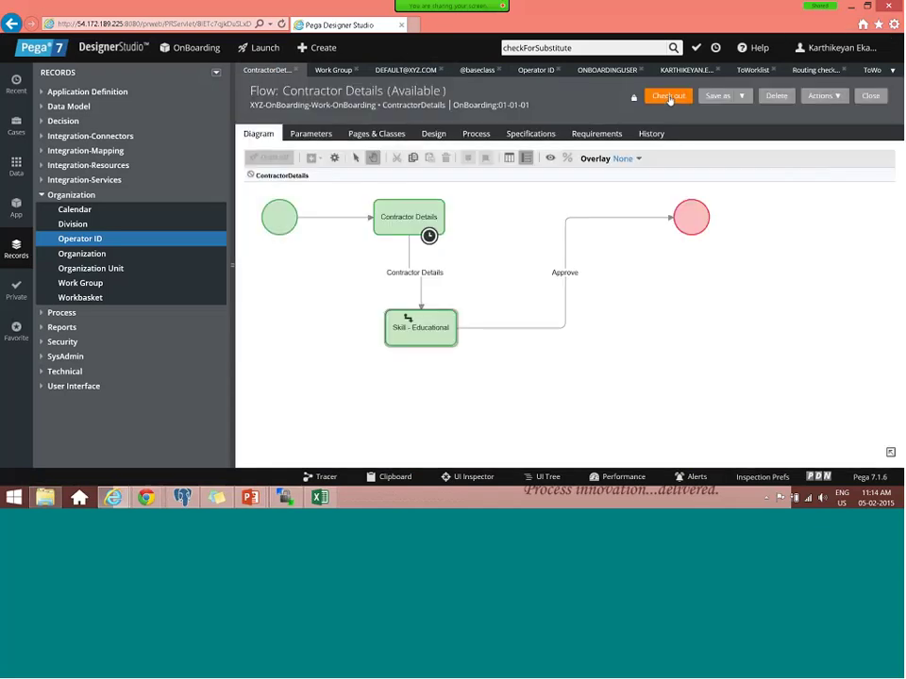
left_click(669, 98)
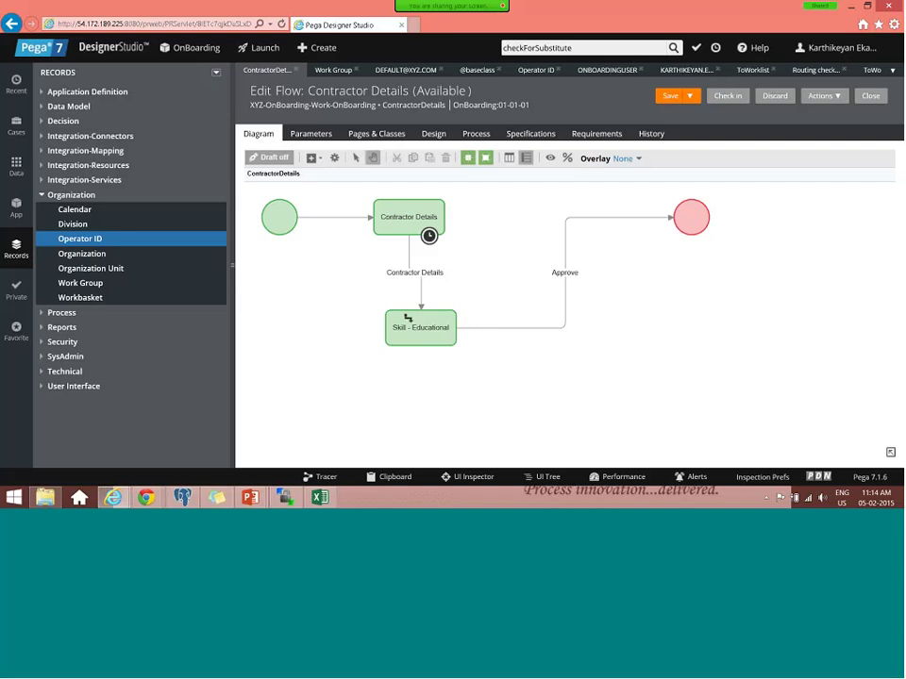
- Set Skill - Educational's router to ToSkilledGroup_RoutingSample and open that router activity
double_click(430, 333)
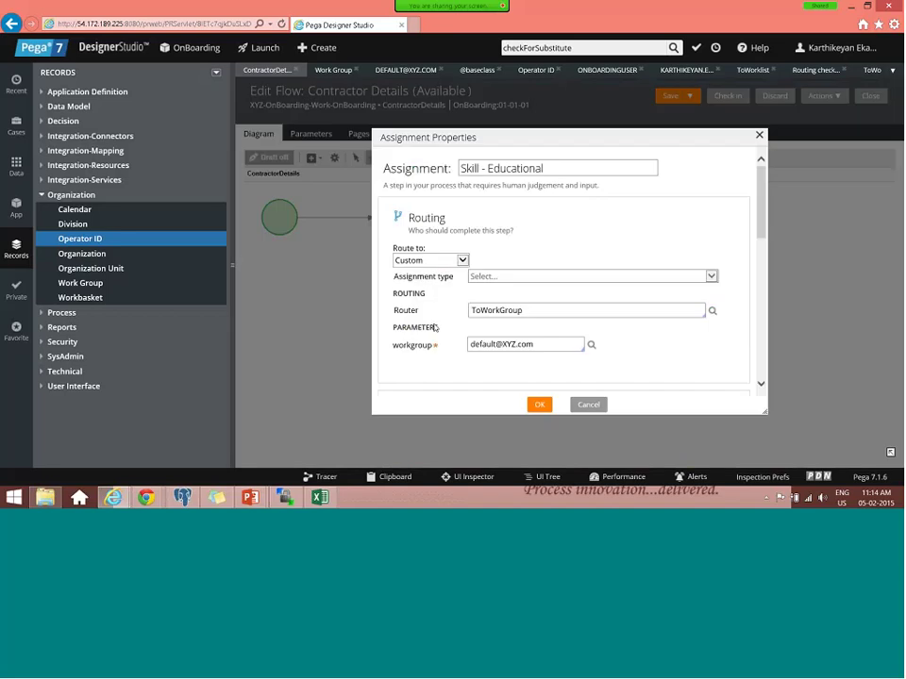
left_click(551, 312)
left_click(551, 311)
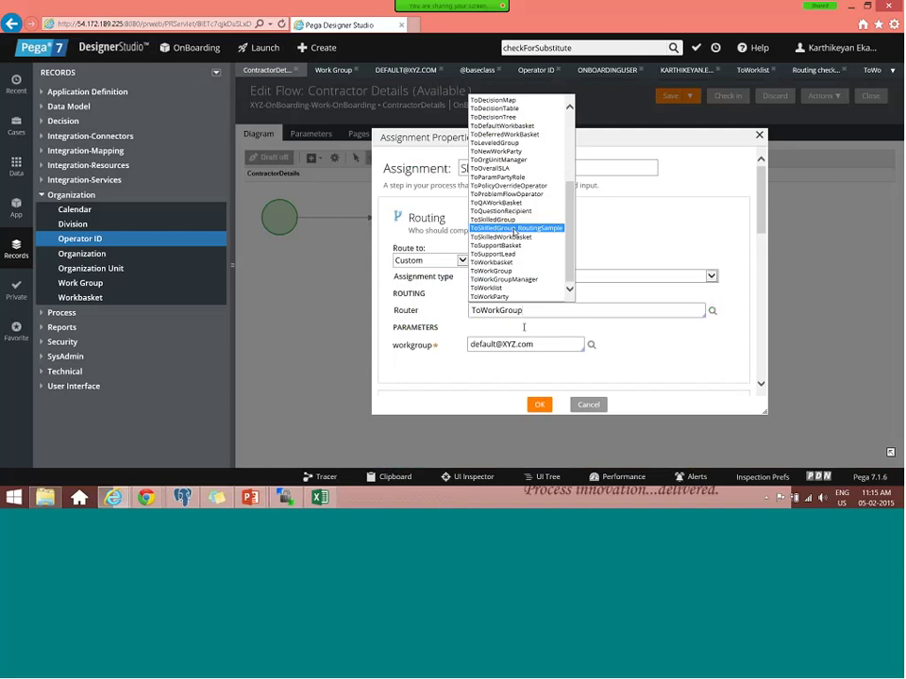
left_click(514, 229)
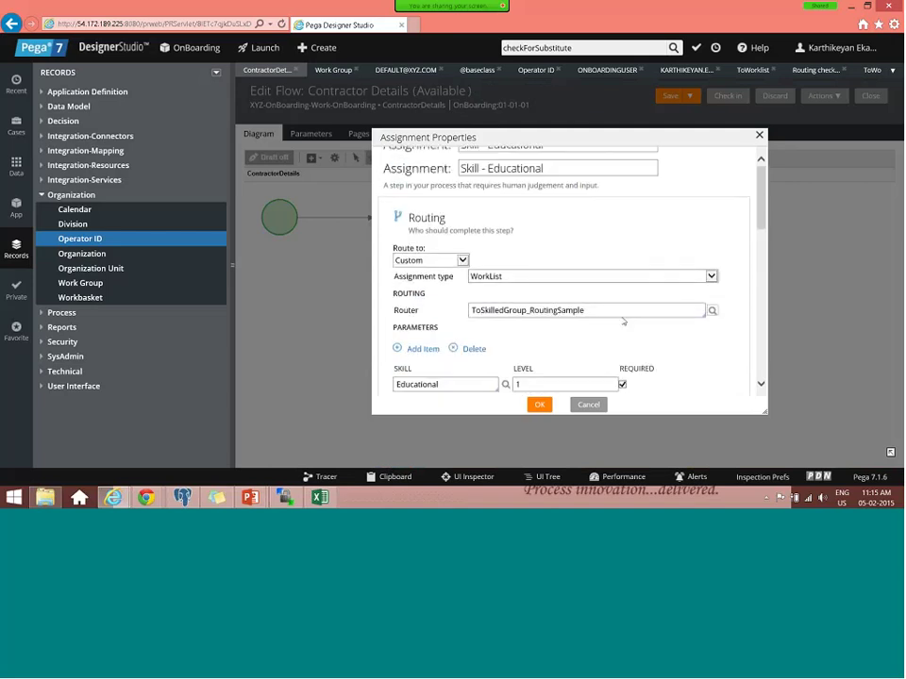
left_click(689, 310)
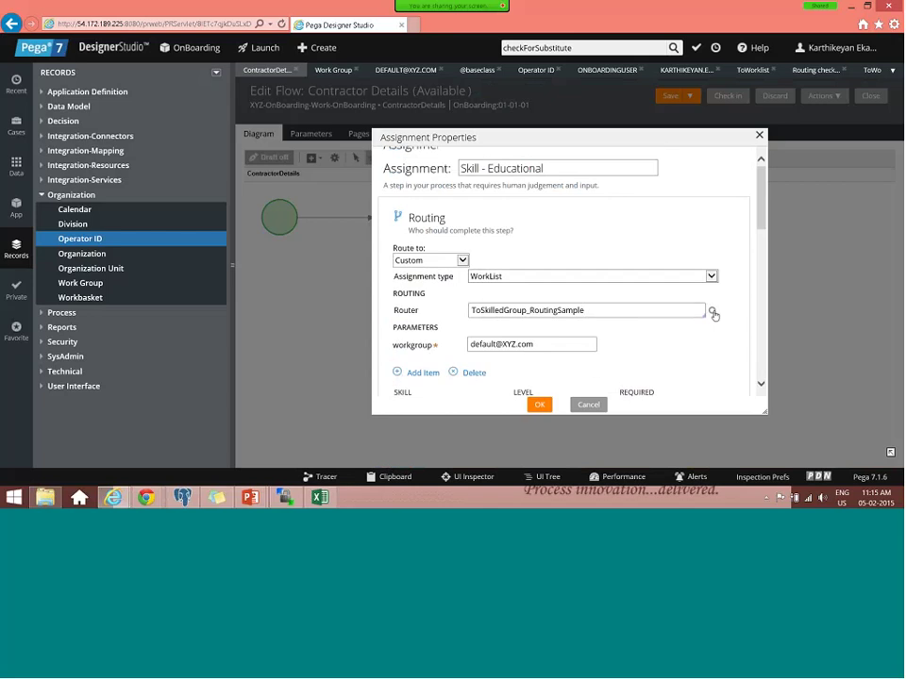
left_click(713, 312)
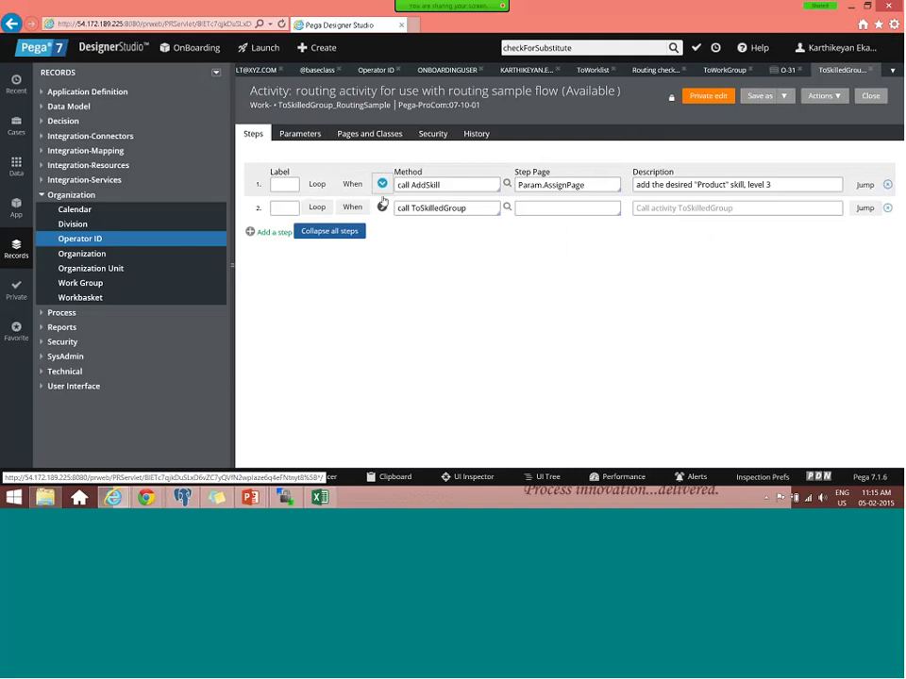
- Open the AddSkill activity called from step 1 of ToSkilledGroup_RoutingSample
left_click(382, 185)
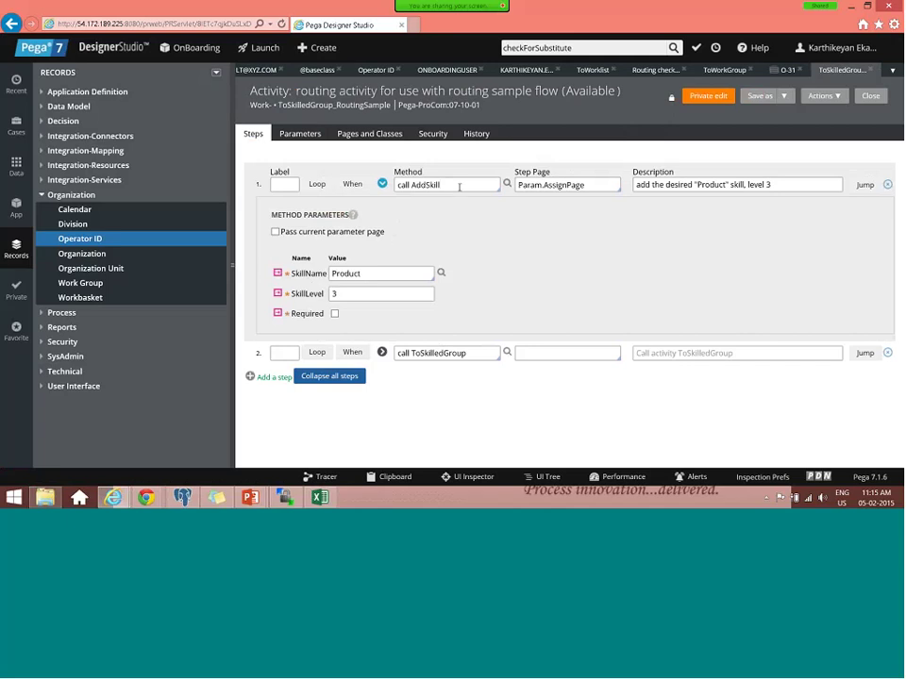
left_click(460, 187)
left_click(508, 183)
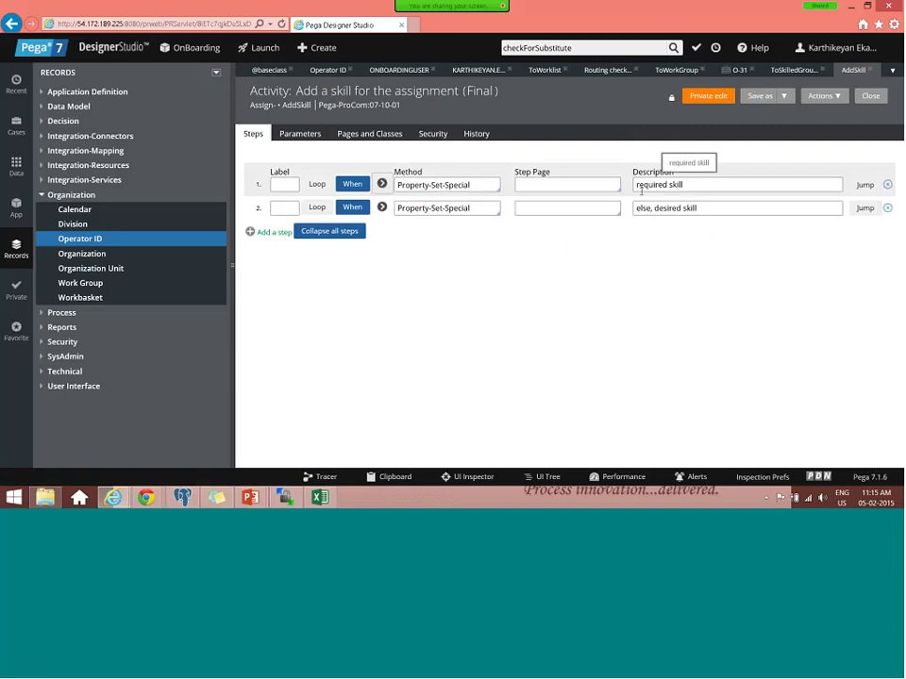
- Inspect AddSkill's step setting .pxSkillsRequired(Param.SkillName) to Param.SkillLevel
left_click(382, 185)
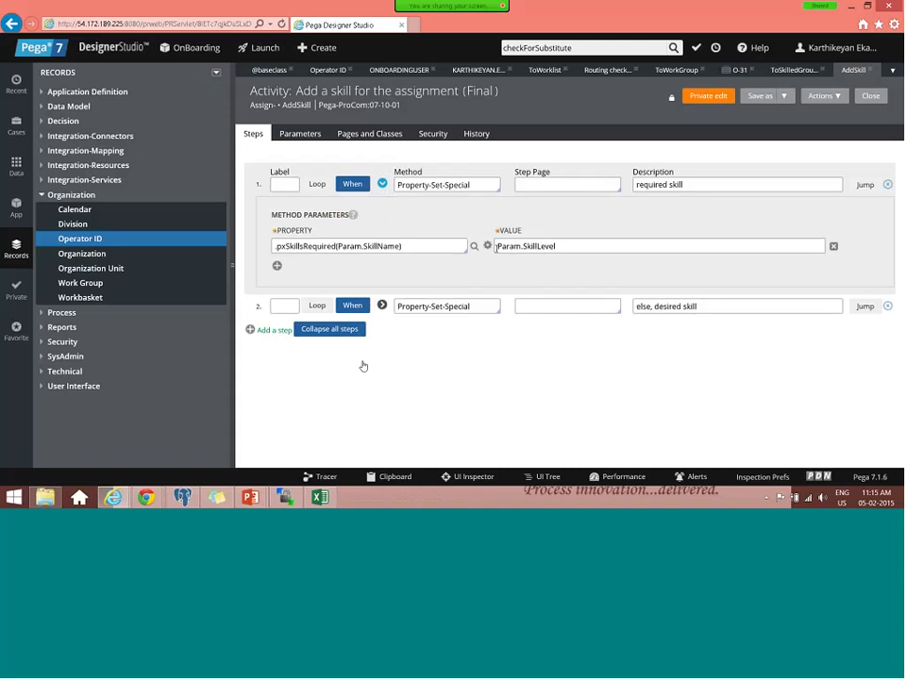
double_click(300, 247)
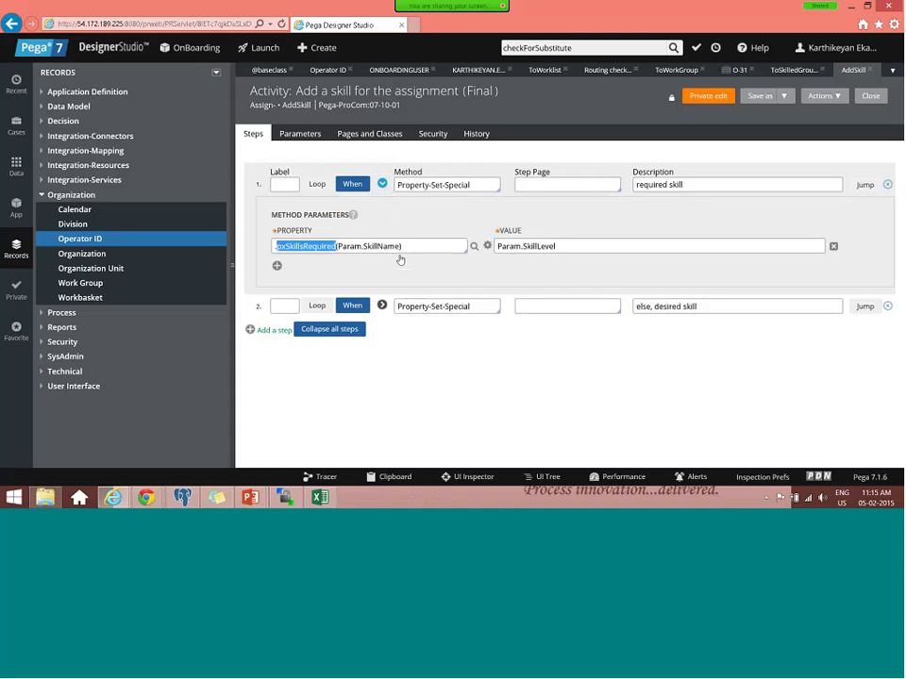
left_click(397, 245)
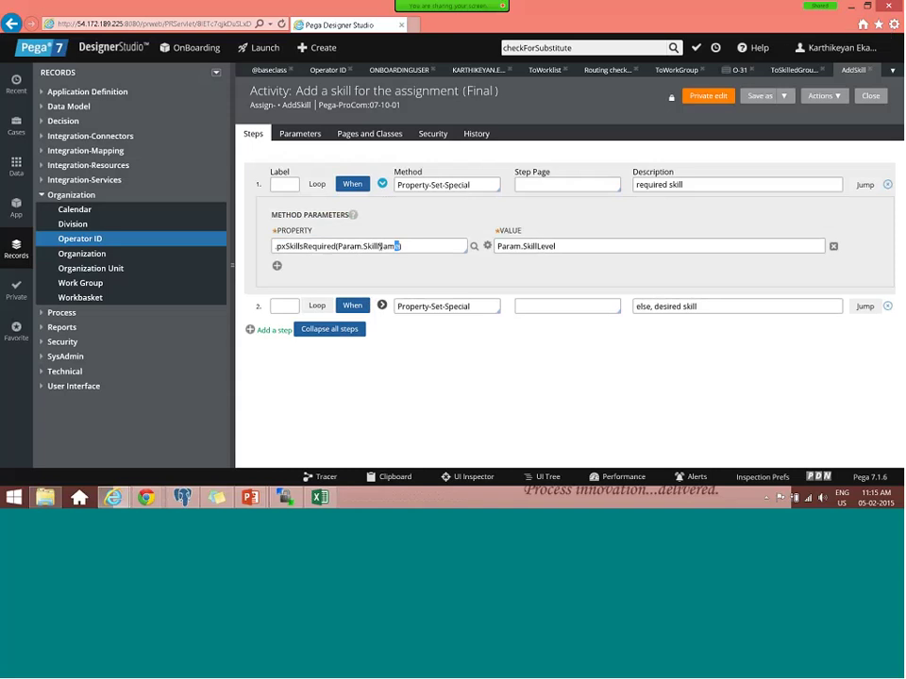
left_click_drag(396, 245, 337, 246)
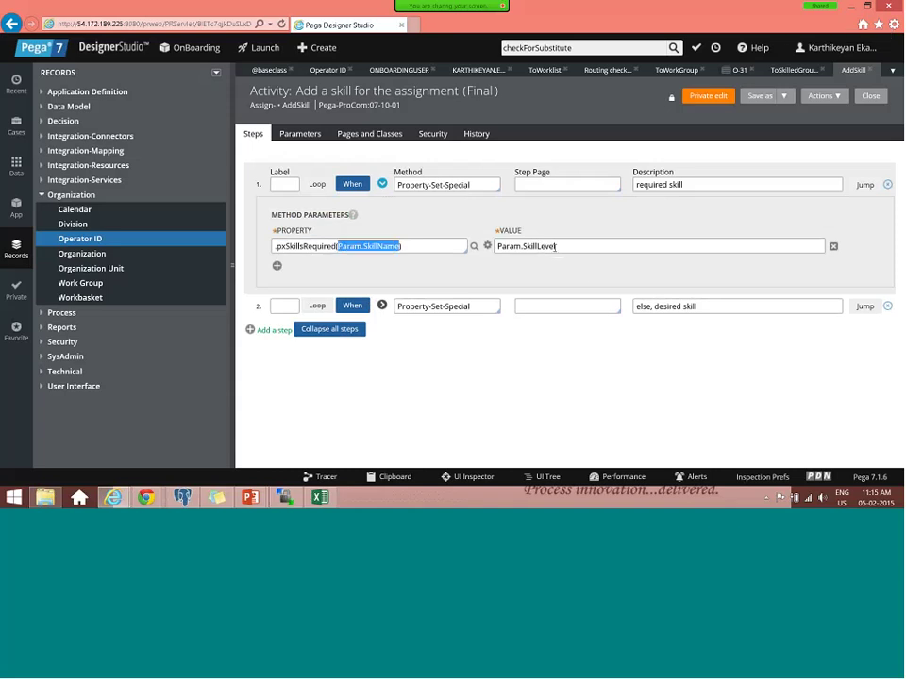
left_click_drag(556, 246, 493, 250)
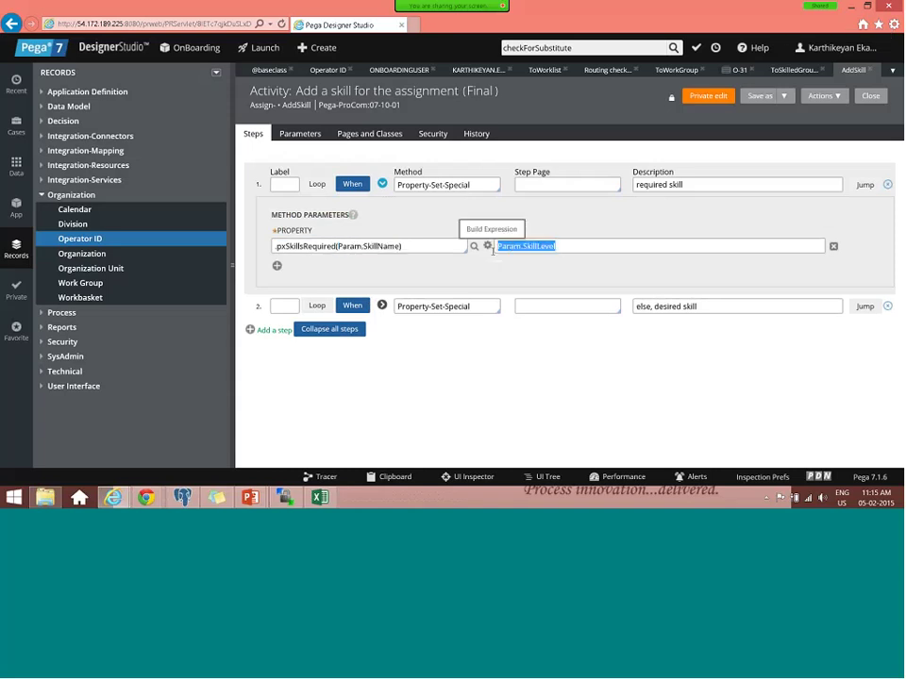
left_click(372, 245)
triple_click(372, 245)
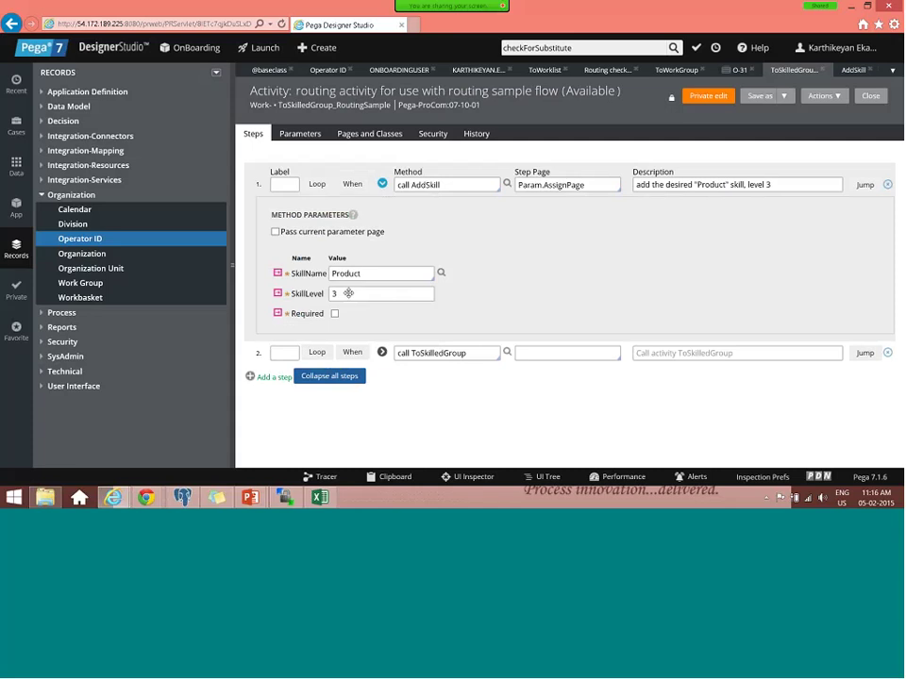
left_click_drag(361, 273, 333, 274)
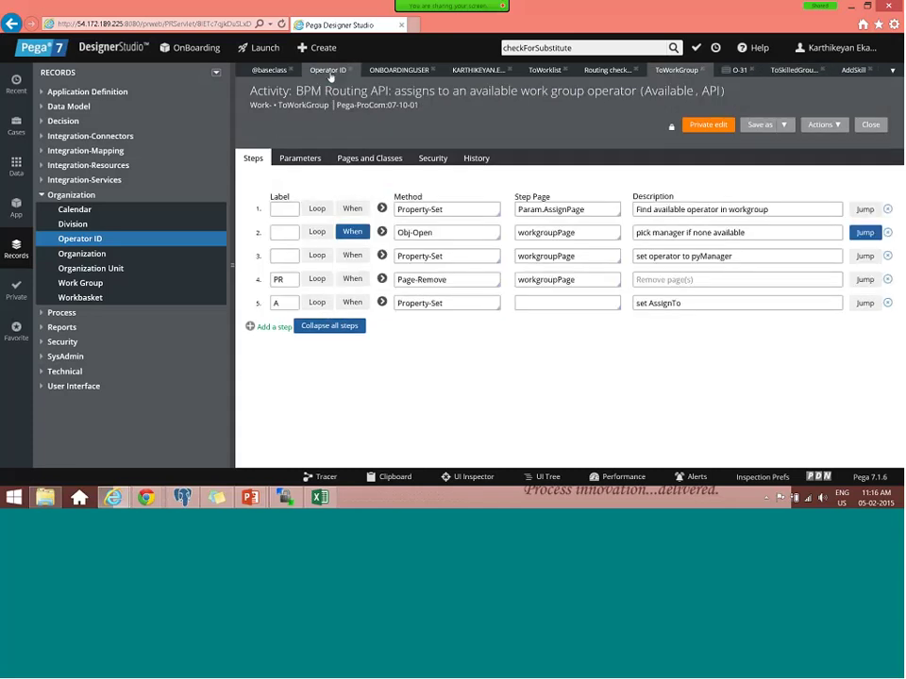
left_click(892, 70)
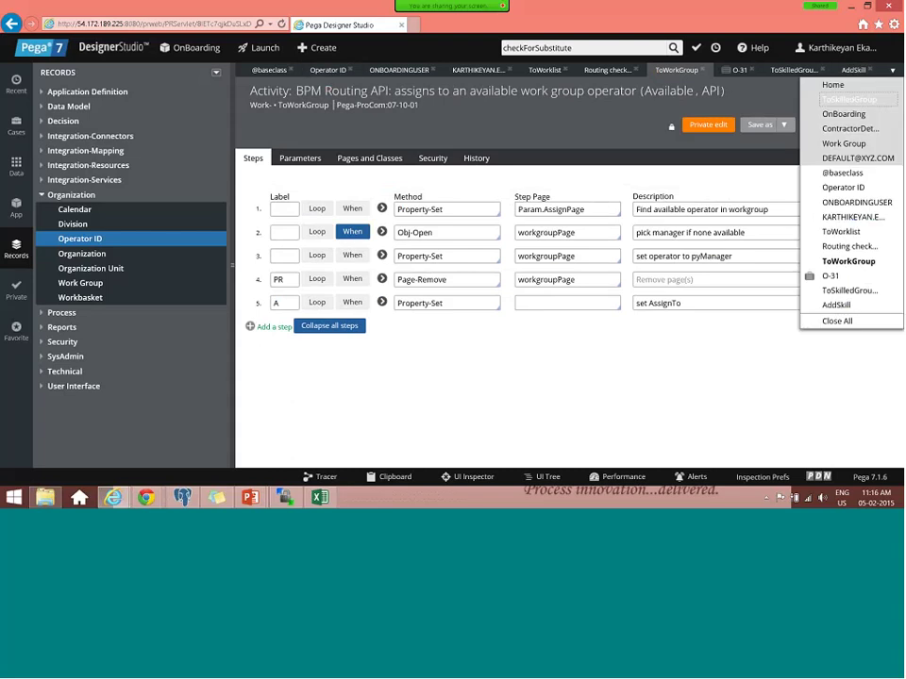
left_click(856, 131)
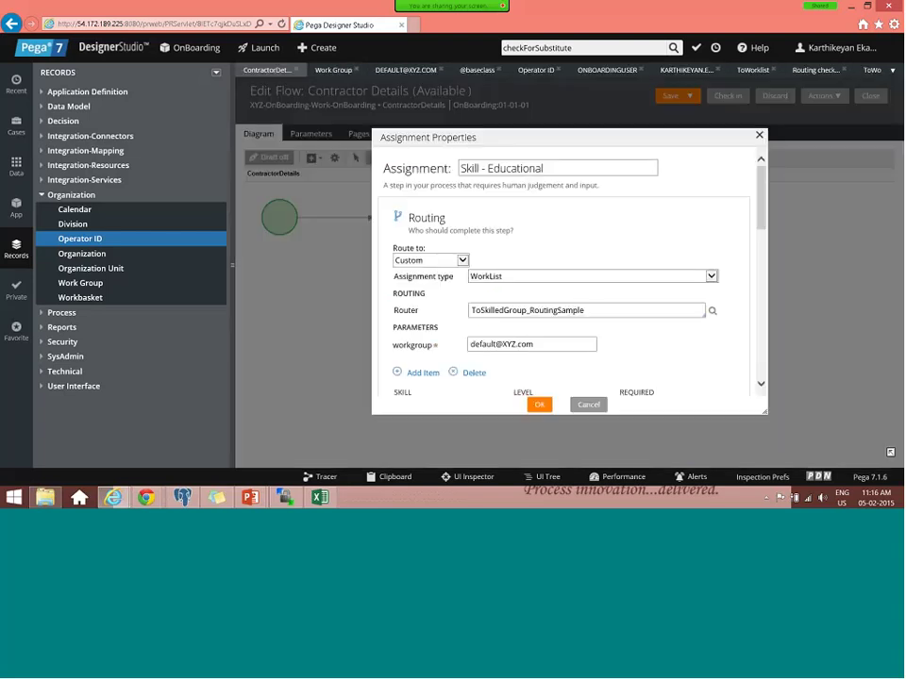
scroll(557, 351, "down", 1)
scroll(557, 351, "down", 1)
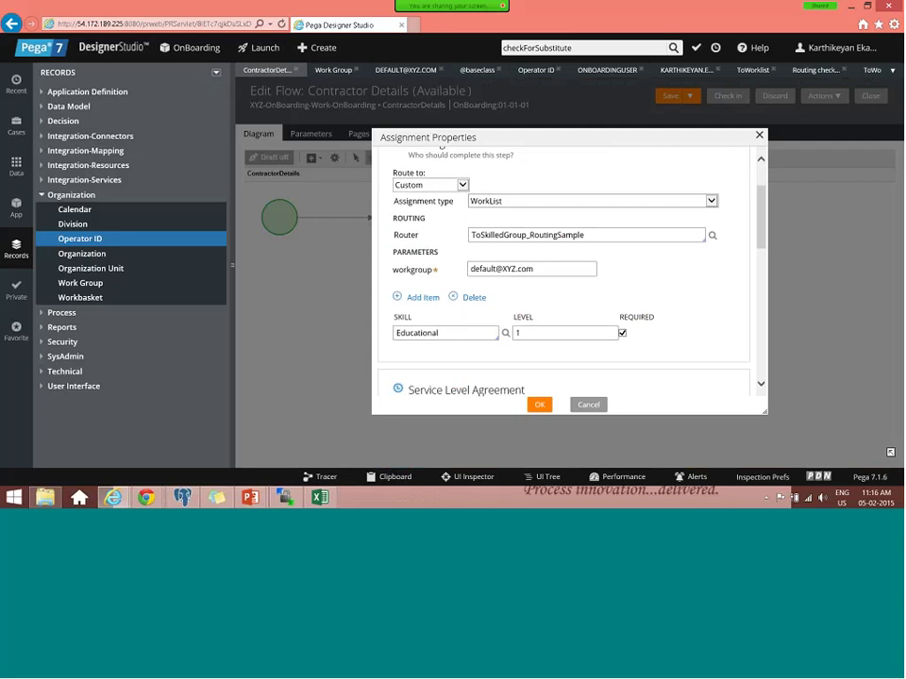
double_click(516, 334)
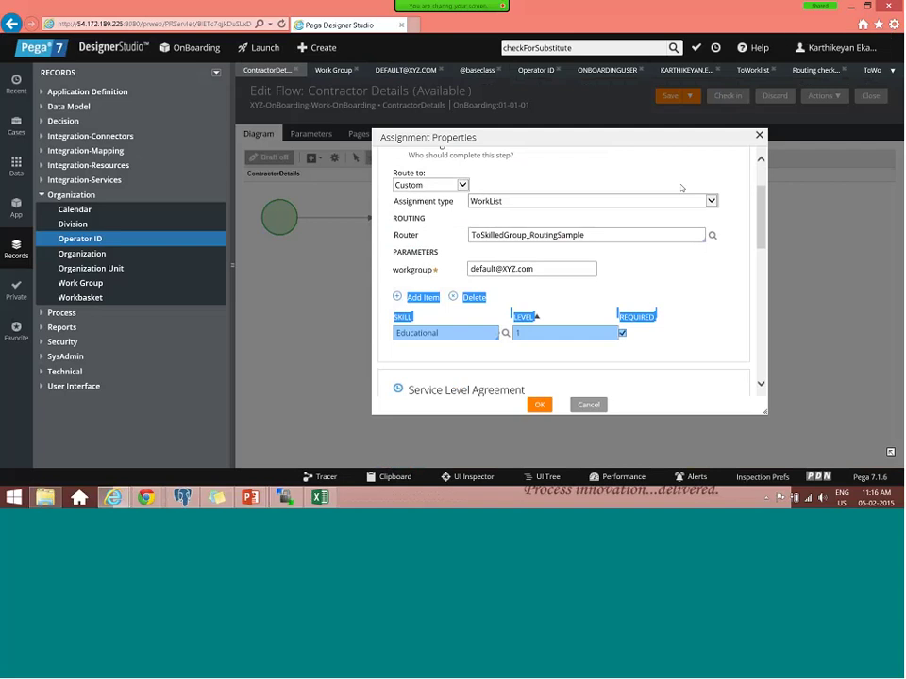
key("Return")
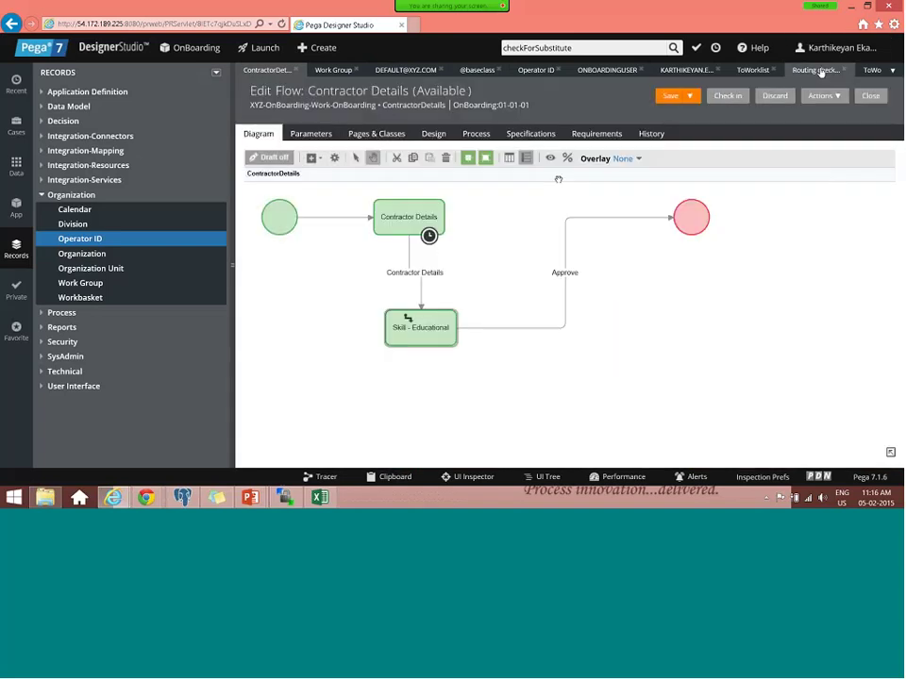
- Review the ToSkilledGroup_RoutingSample activity's steps, call AddSkill and step 2
left_click(821, 72)
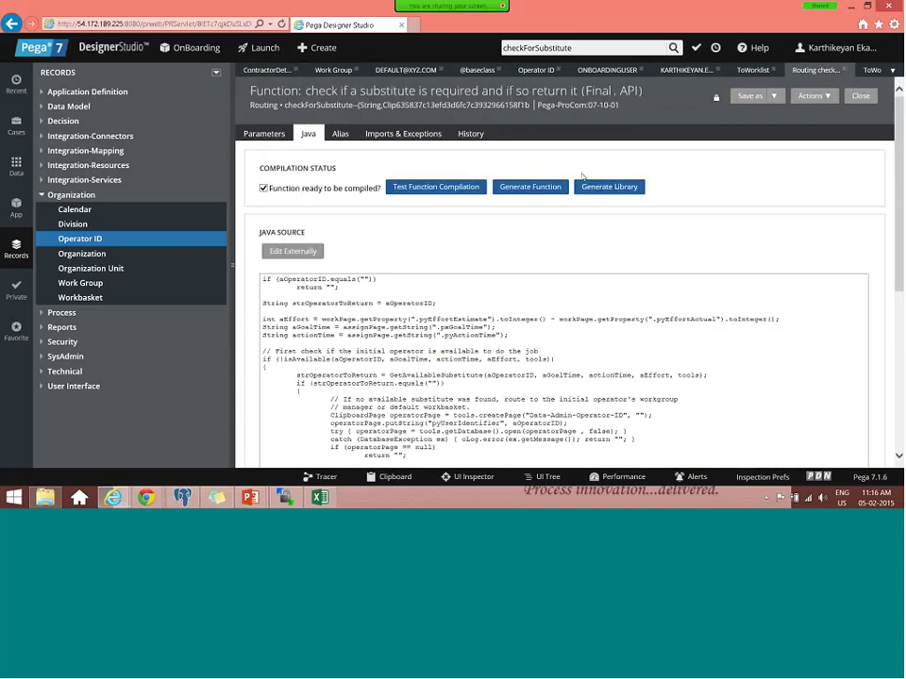
left_click(872, 70)
left_click(891, 70)
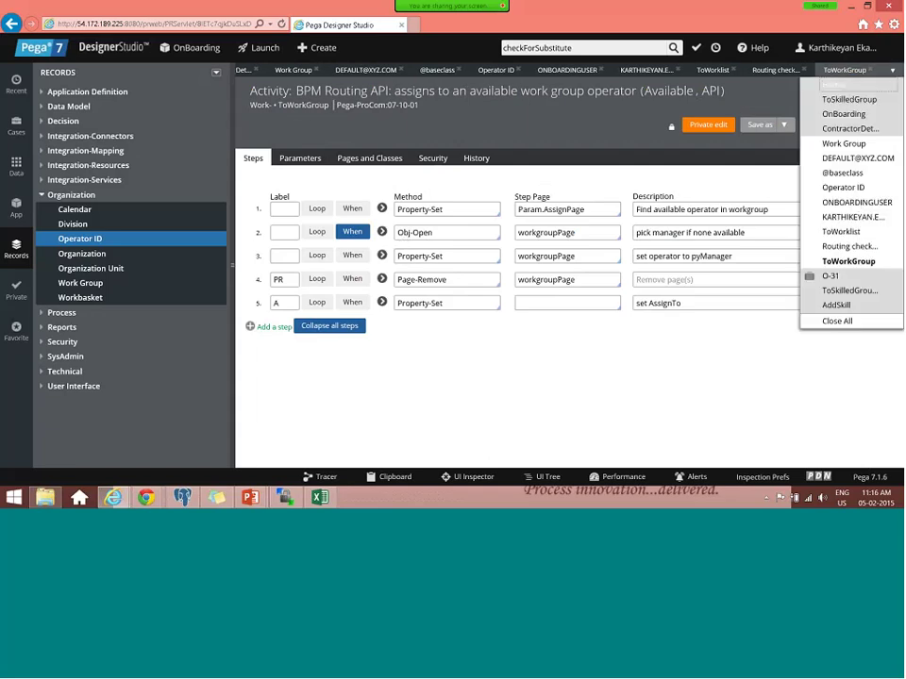
left_click(846, 289)
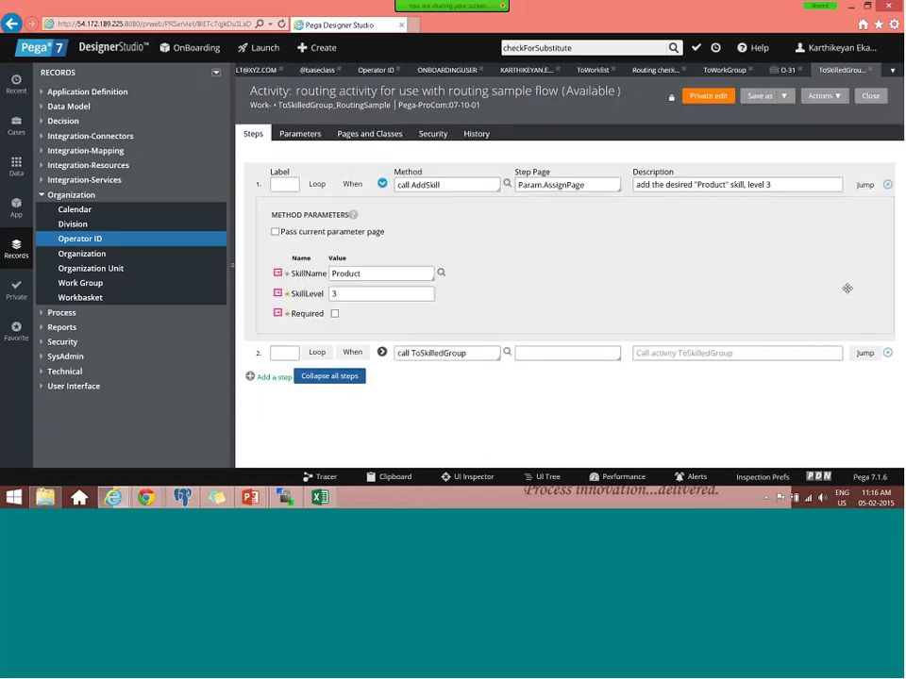
double_click(376, 106)
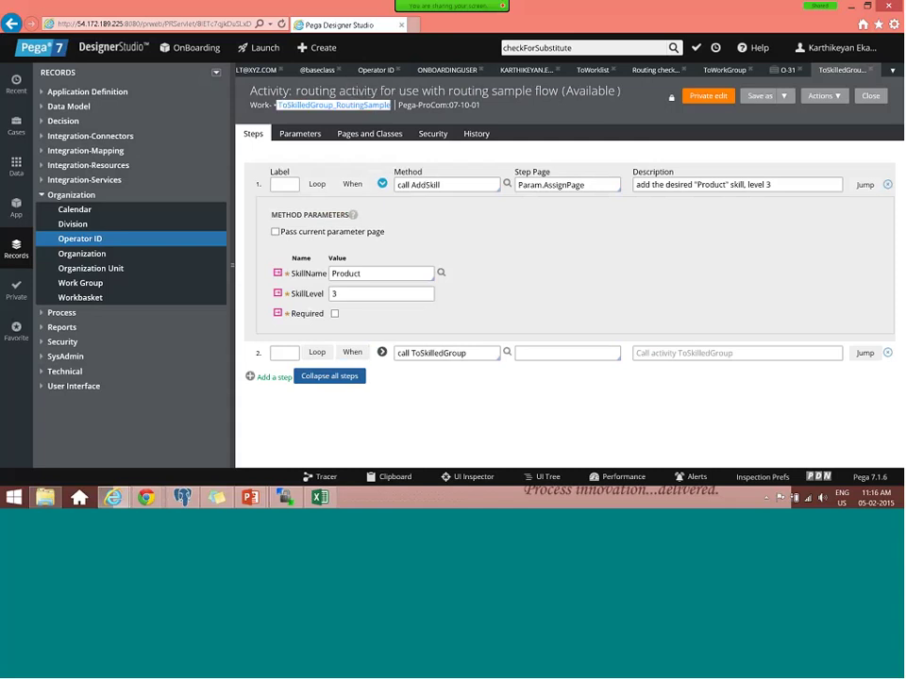
triple_click(403, 186)
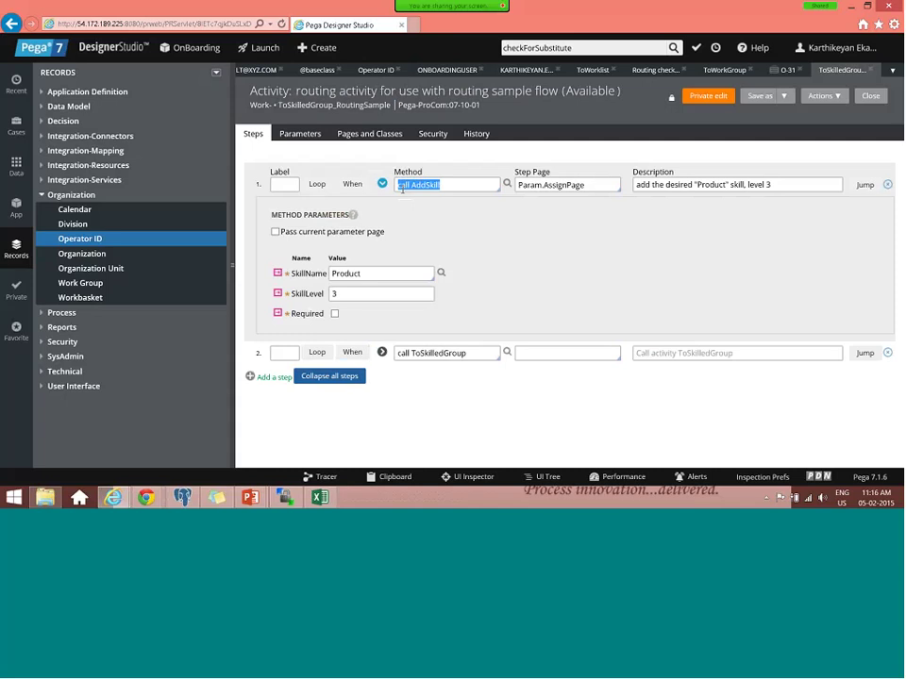
left_click(382, 352)
scroll(351, 455, "down", 2)
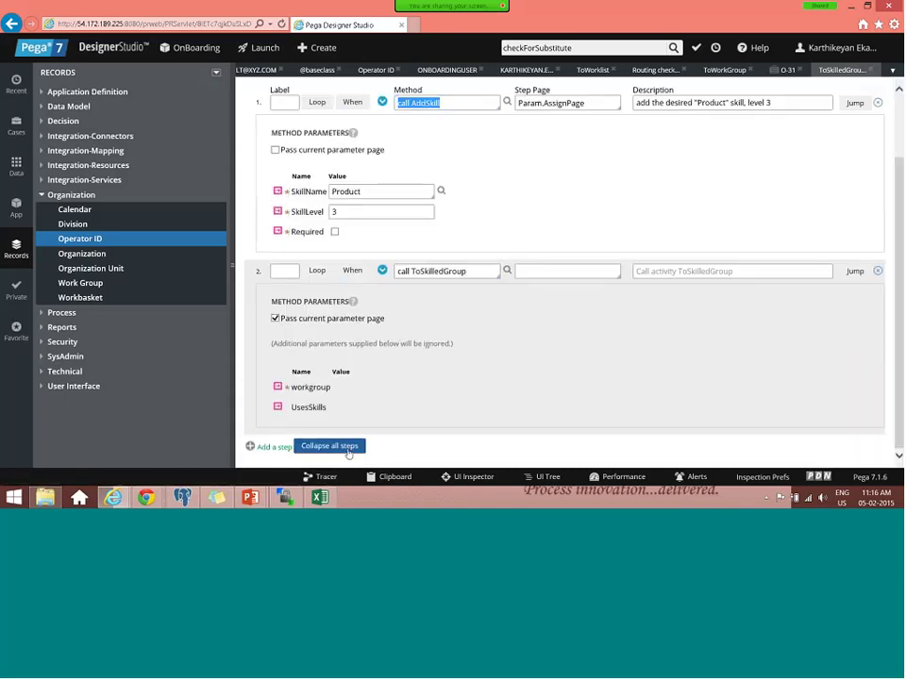
left_click(382, 101)
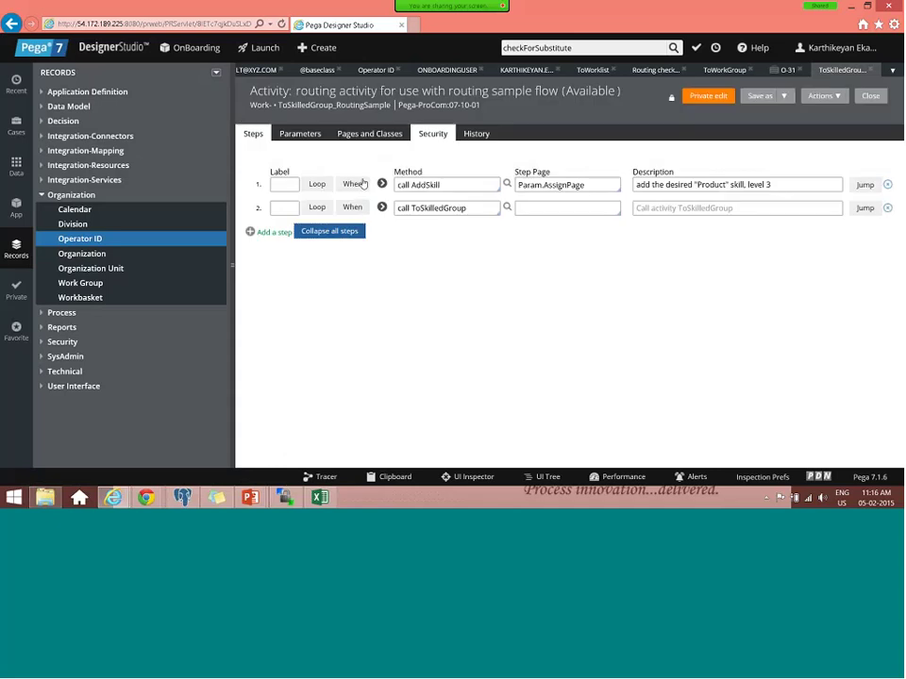
- Copy the ToSkilledGroup_RoutingSample activity name and return to the Contractor Details flow
double_click(310, 105)
key("ctrl+c")
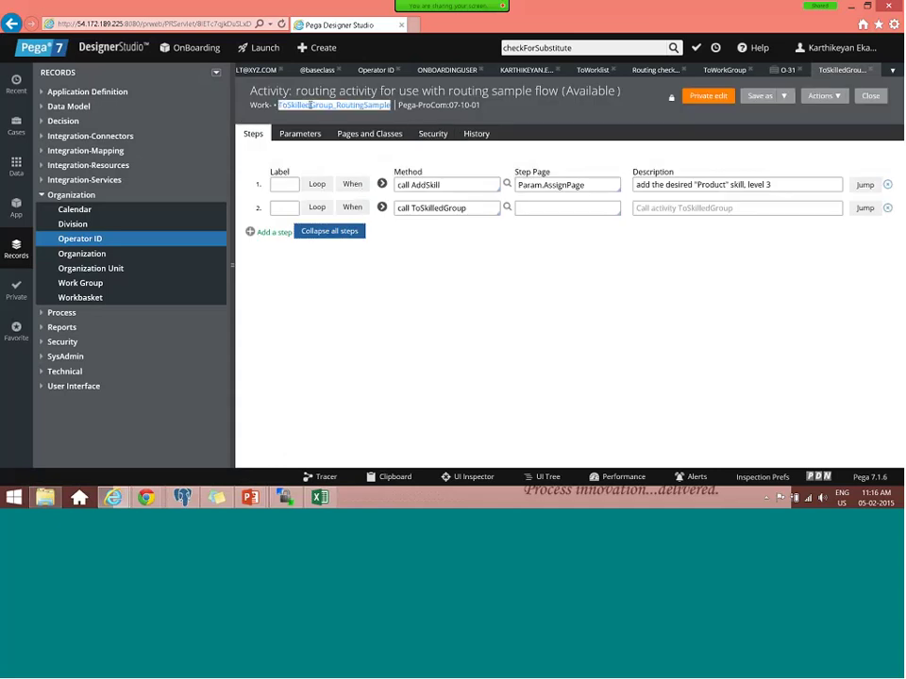
left_click(892, 70)
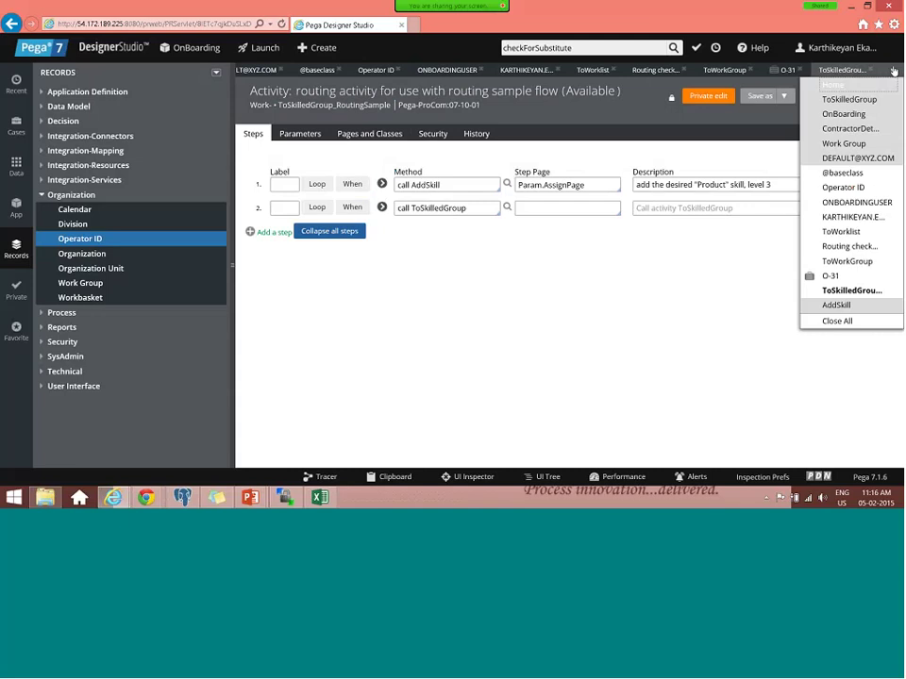
left_click(865, 127)
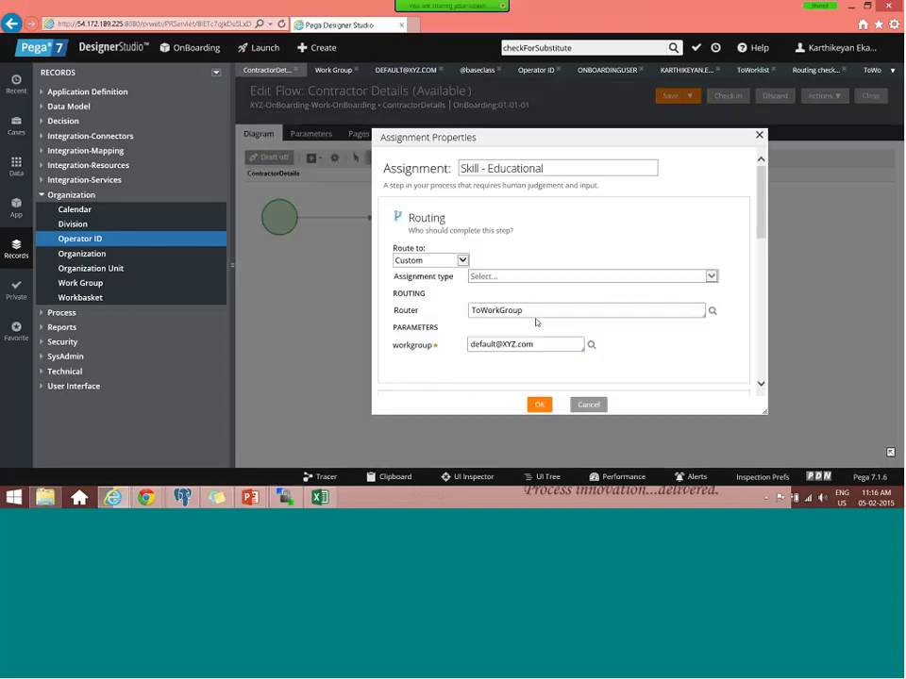
- Replace Skill - Educational's router ToWorkGroup with ToSkilledGroup_RoutingSample and confirm
double_click(497, 310)
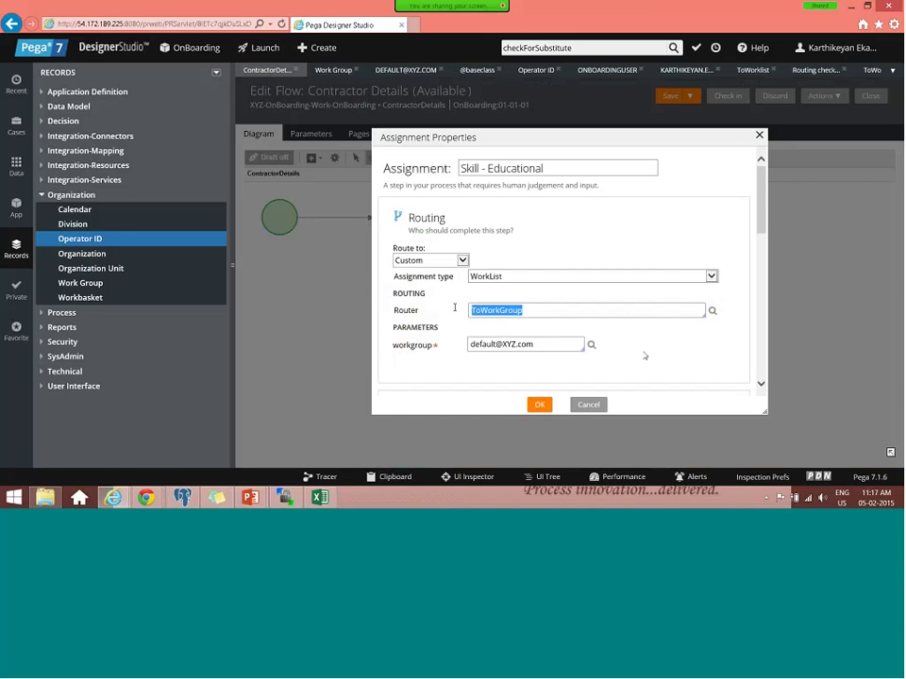
key("ctrl+v")
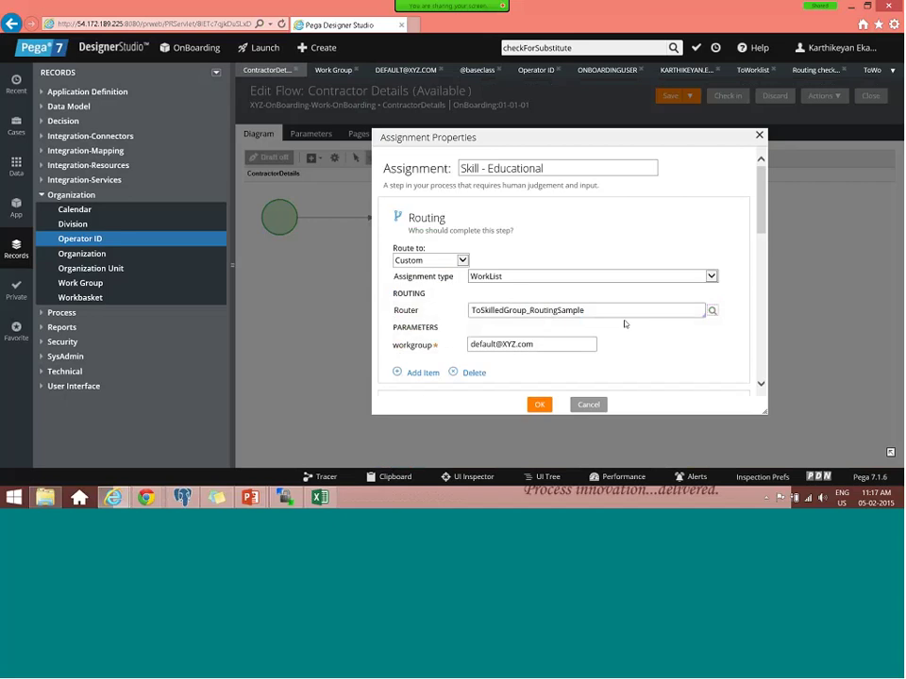
scroll(624, 323, "down", 3)
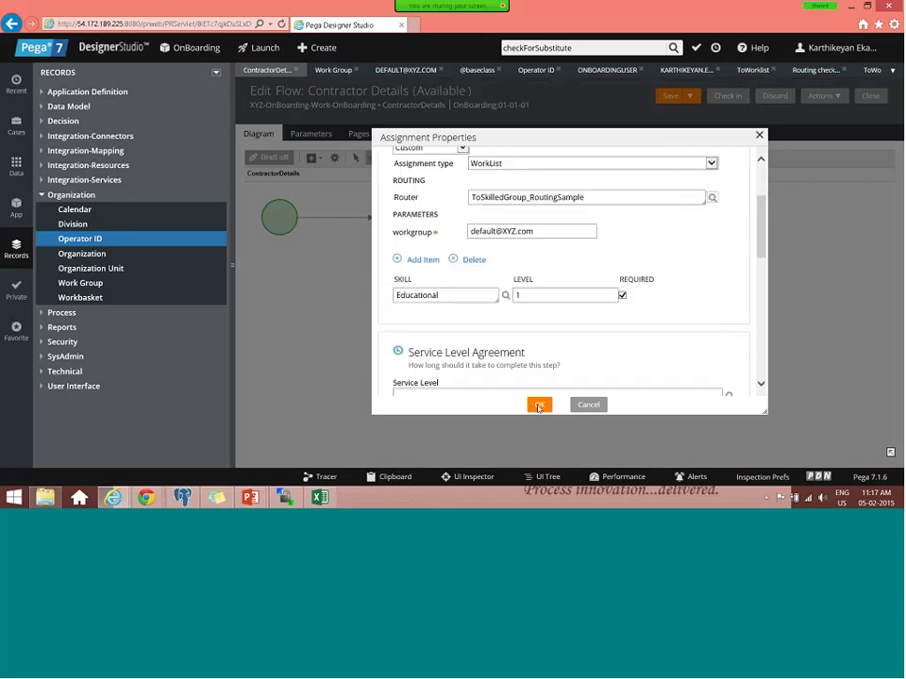
left_click(539, 406)
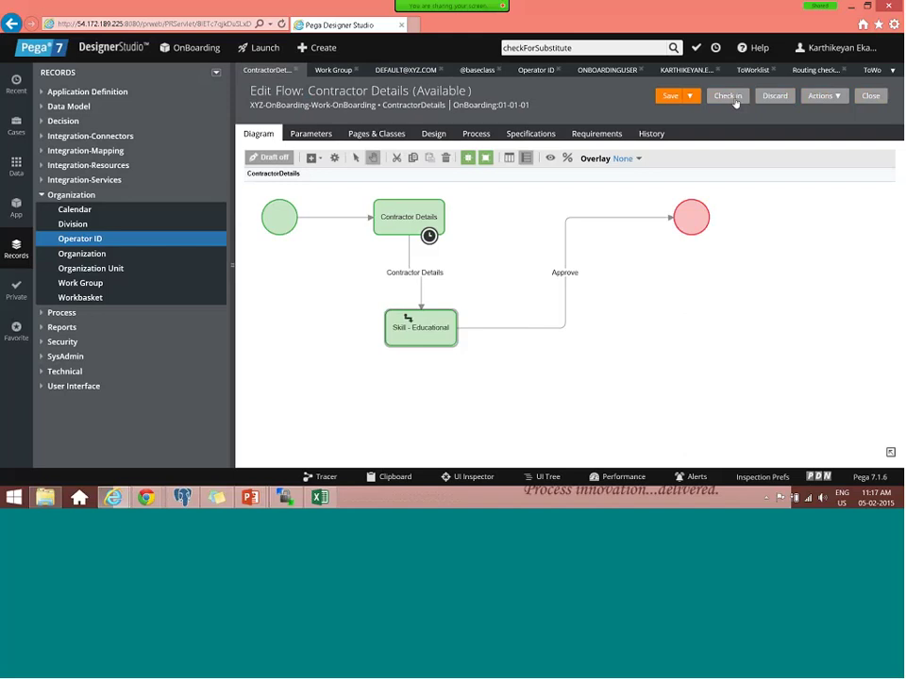
- Check in the Contractor Details flow with comment 'Test' and switch to the Case Manager portal
left_click(735, 98)
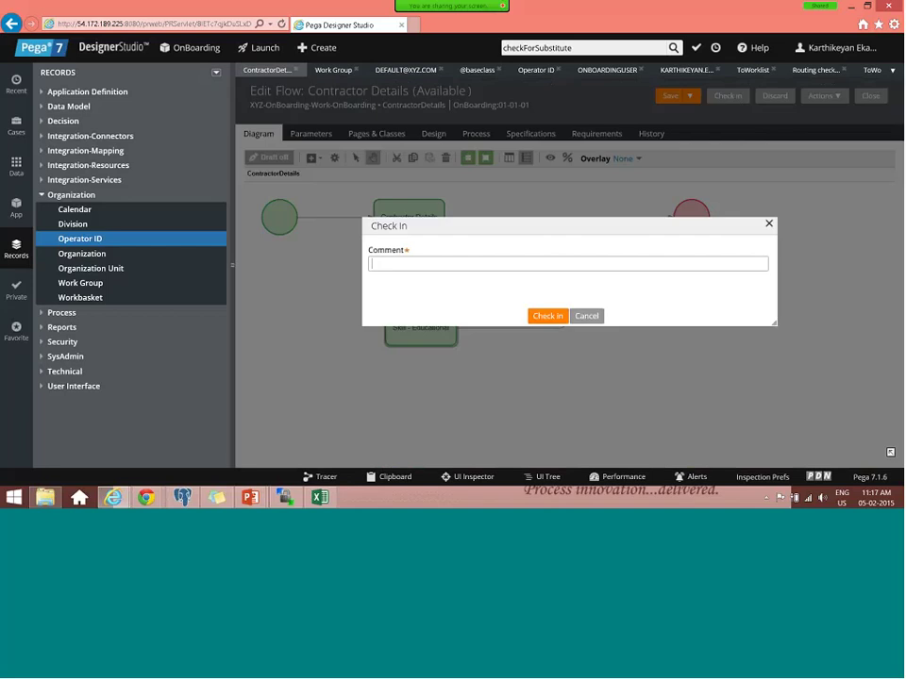
type("Test")
left_click(561, 318)
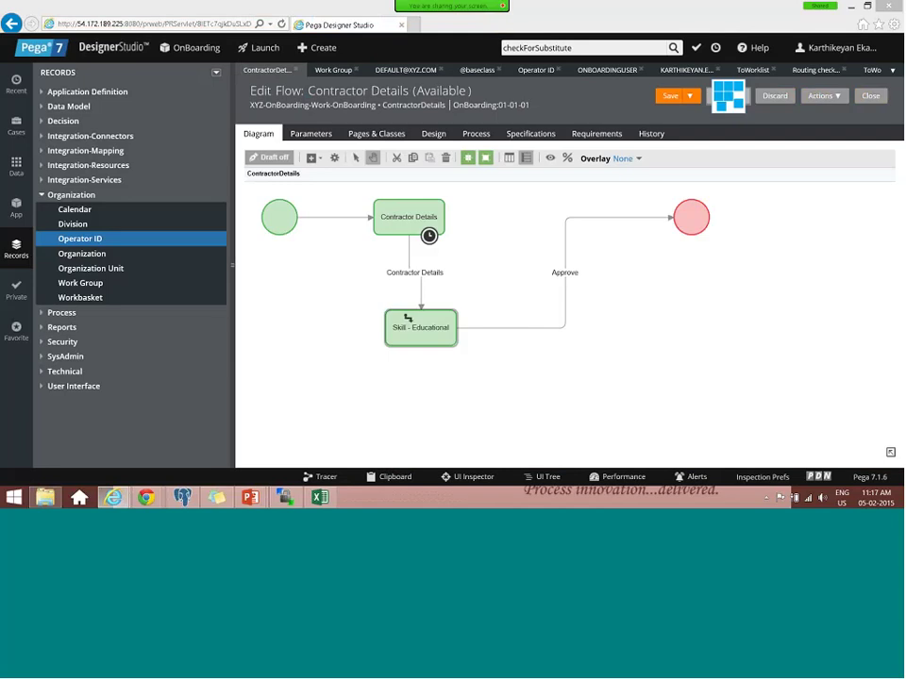
key("alt+Tab")
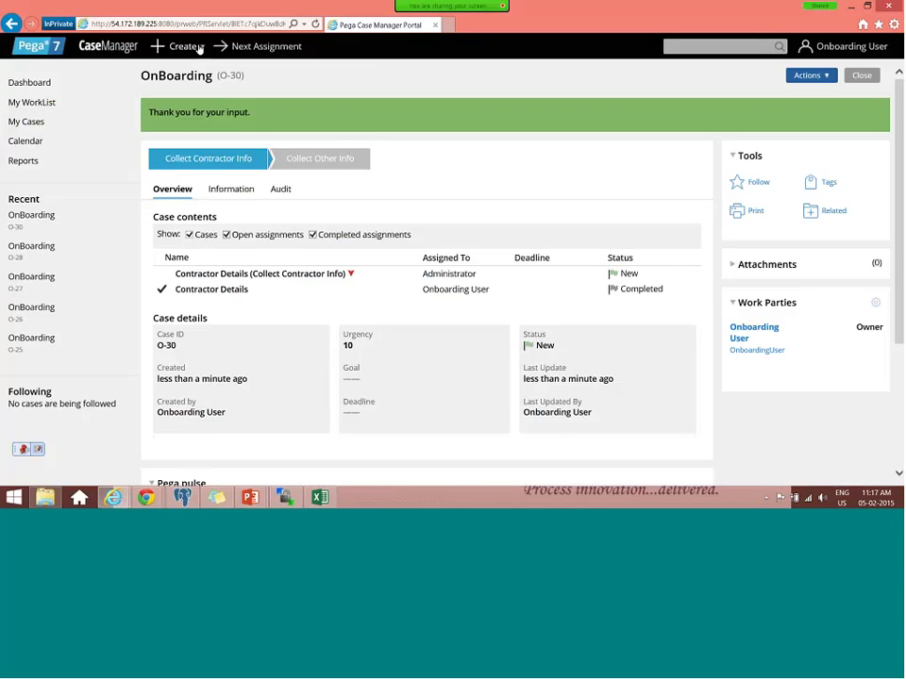
- Submit a new OnBoarding case with End Date 05/02/2015 and Start Date 06/02/2015
left_click(198, 46)
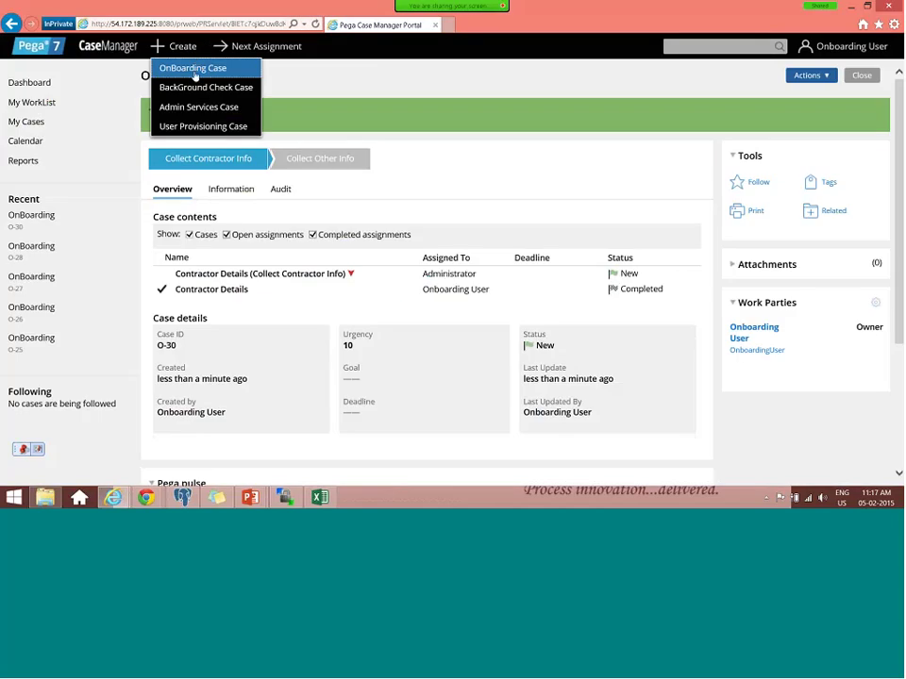
left_click(195, 72)
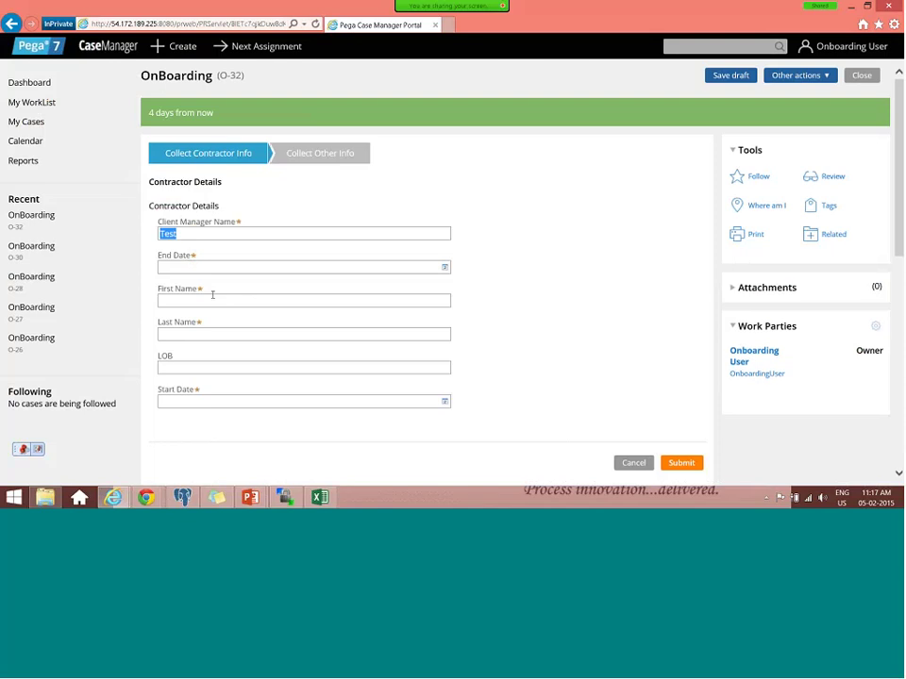
left_click(444, 268)
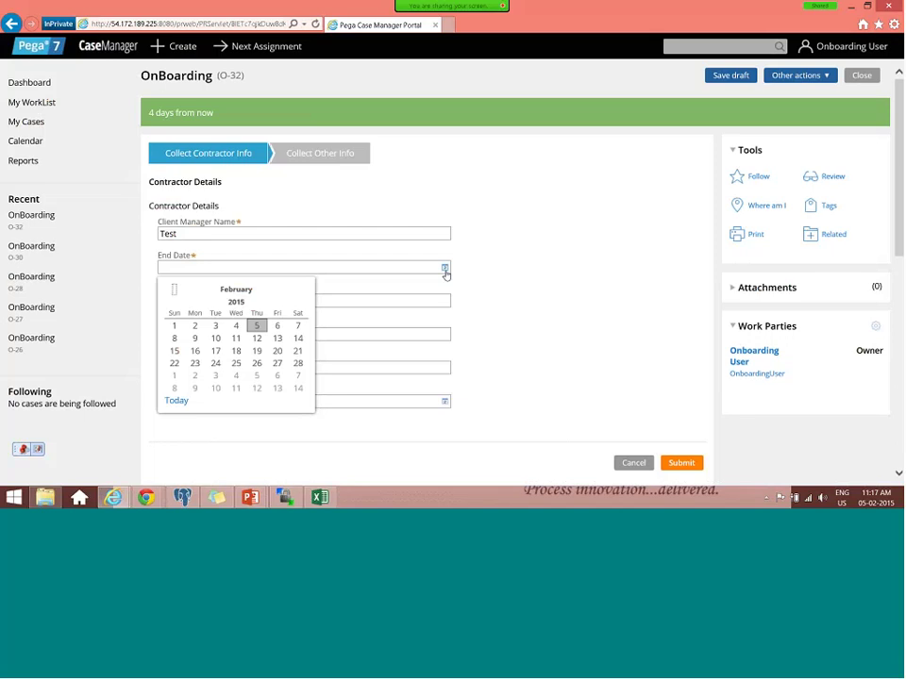
left_click(447, 404)
left_click(447, 404)
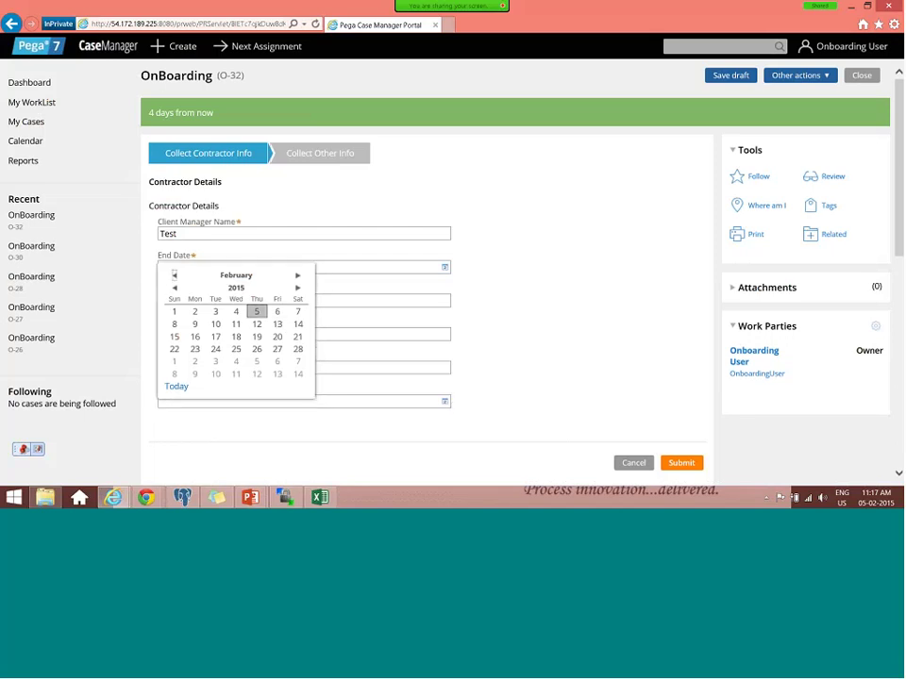
left_click(276, 311)
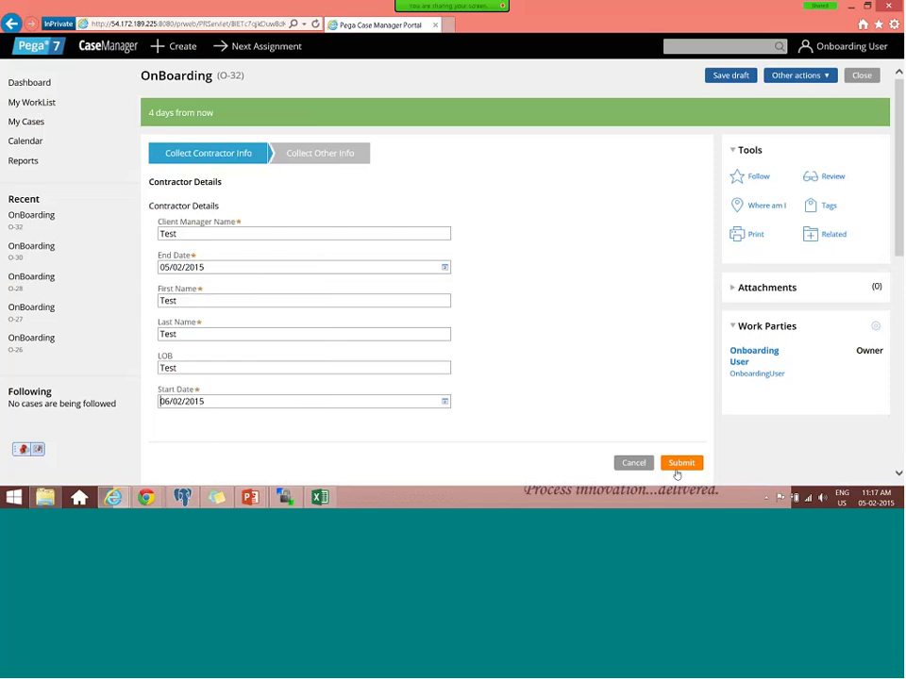
left_click(677, 471)
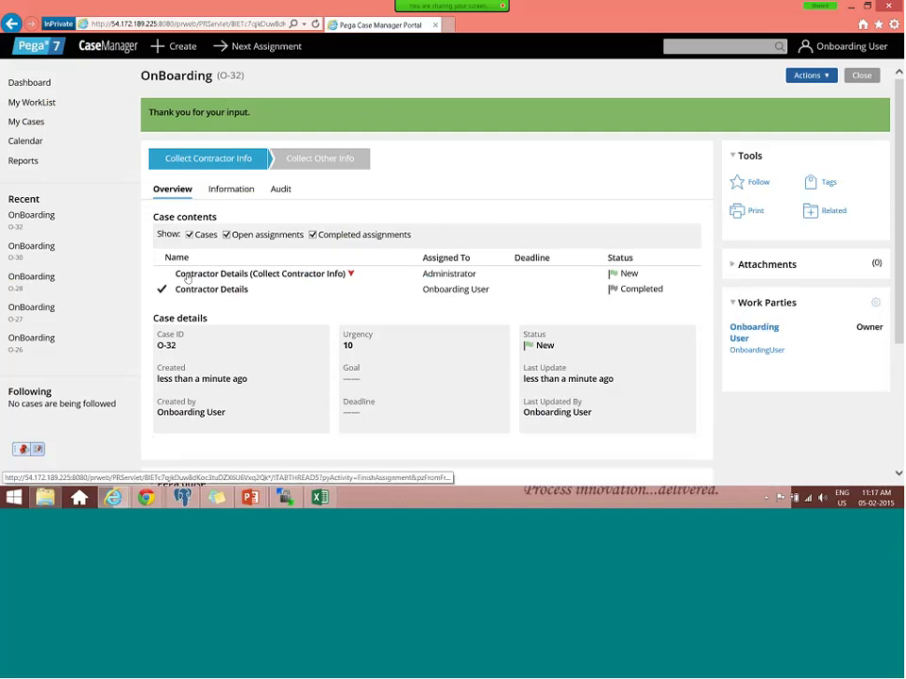
- Review case O-32, assigned to Administrator, then return to Designer Studio
double_click(303, 272)
scroll(239, 375, "down", 2)
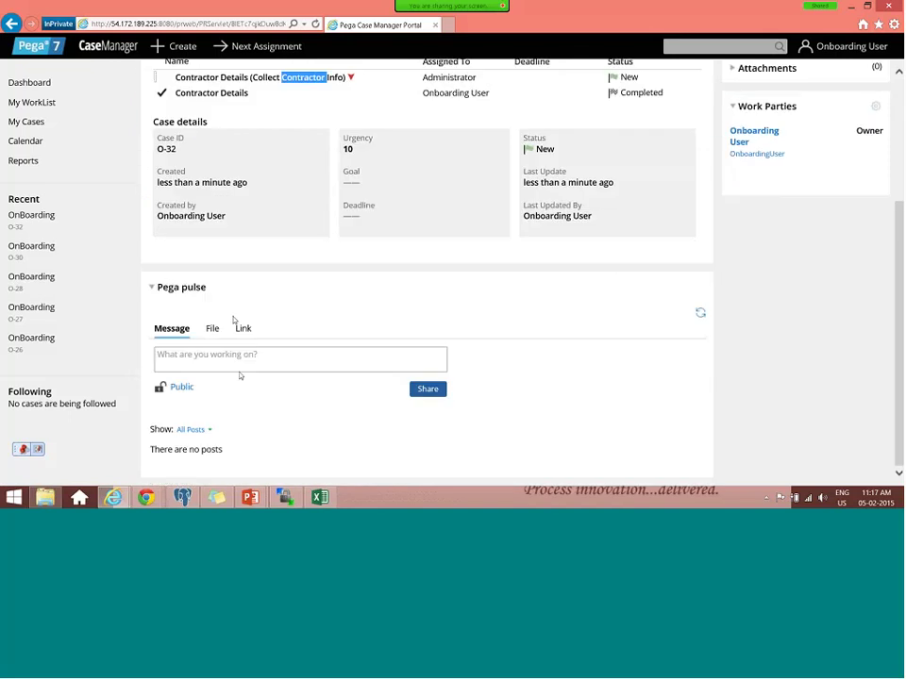
scroll(232, 318, "up", 2)
scroll(305, 58, "up", 1)
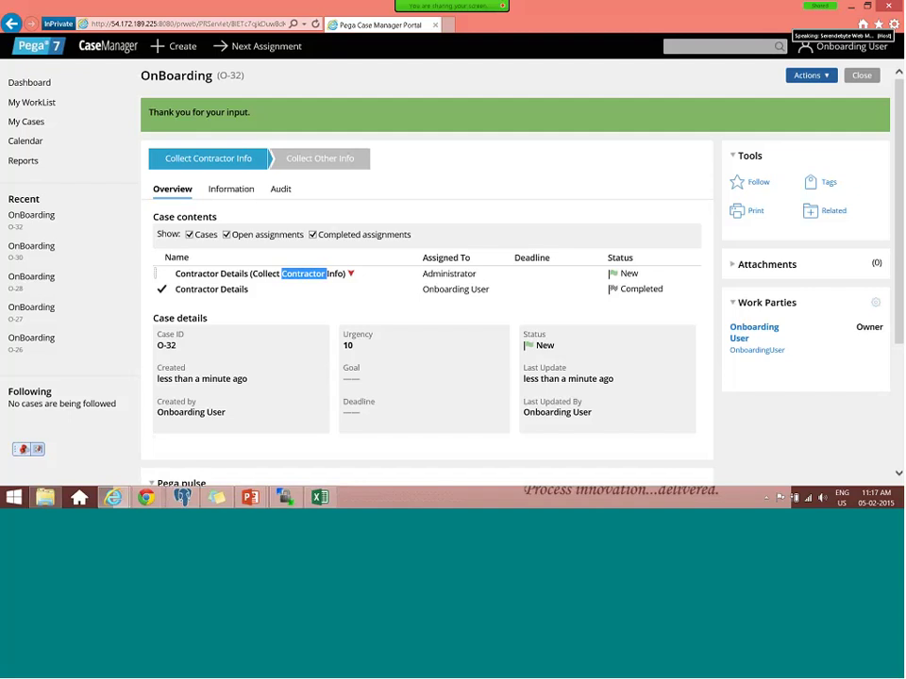
mouse_move(112, 497)
left_click(201, 435)
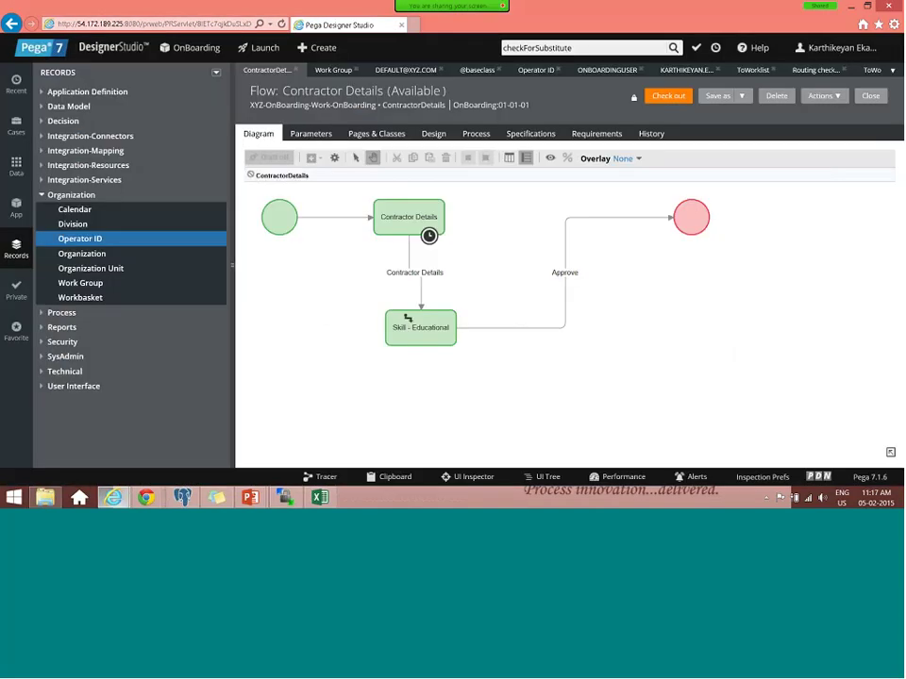
- Launch the Case Manager 7 portal and start a new OnBoarding case
left_click(272, 53)
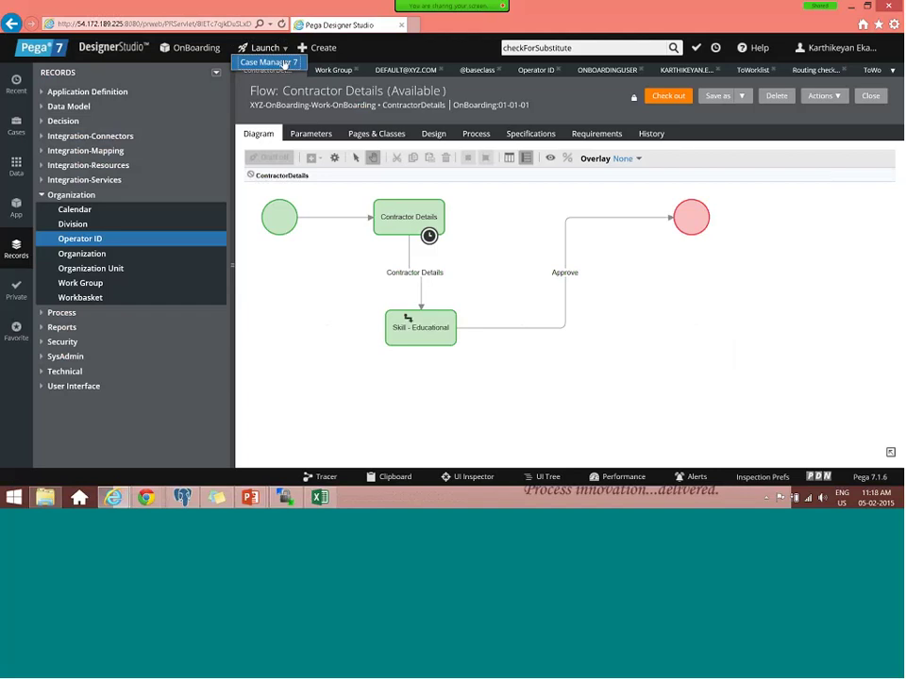
left_click(269, 62)
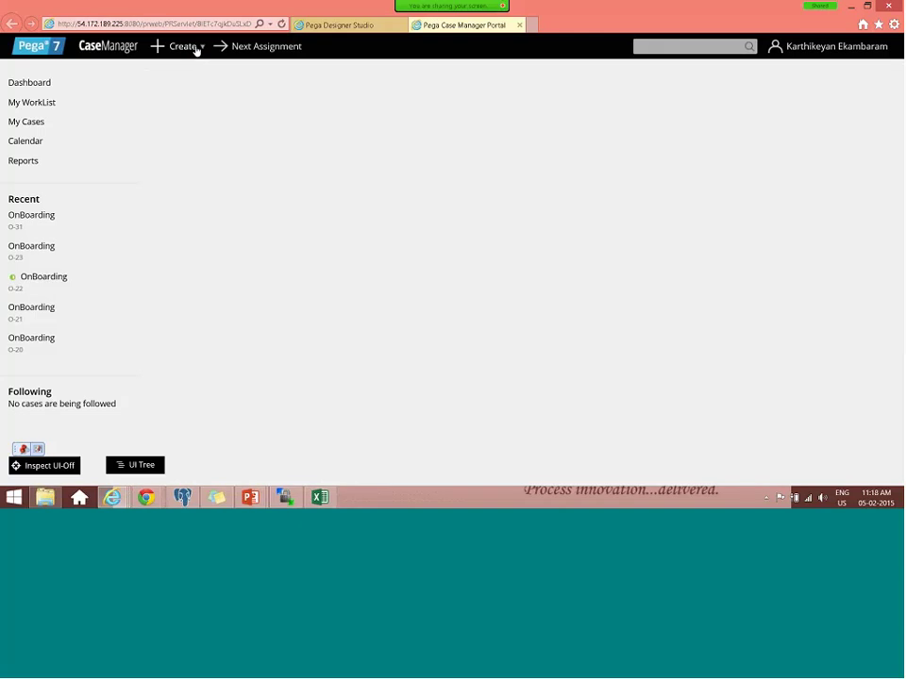
left_click(197, 50)
left_click(198, 68)
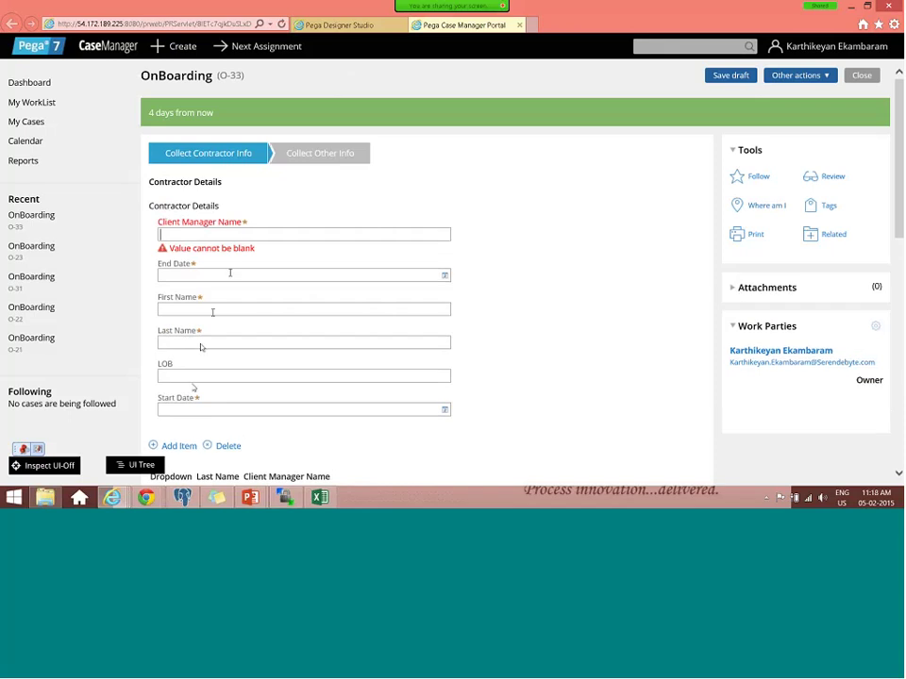
- Enter 'Test' in the name fields, set End Date 05/02/2015, and submit case O-33
type("Test")
key("Tab")
key("Tab")
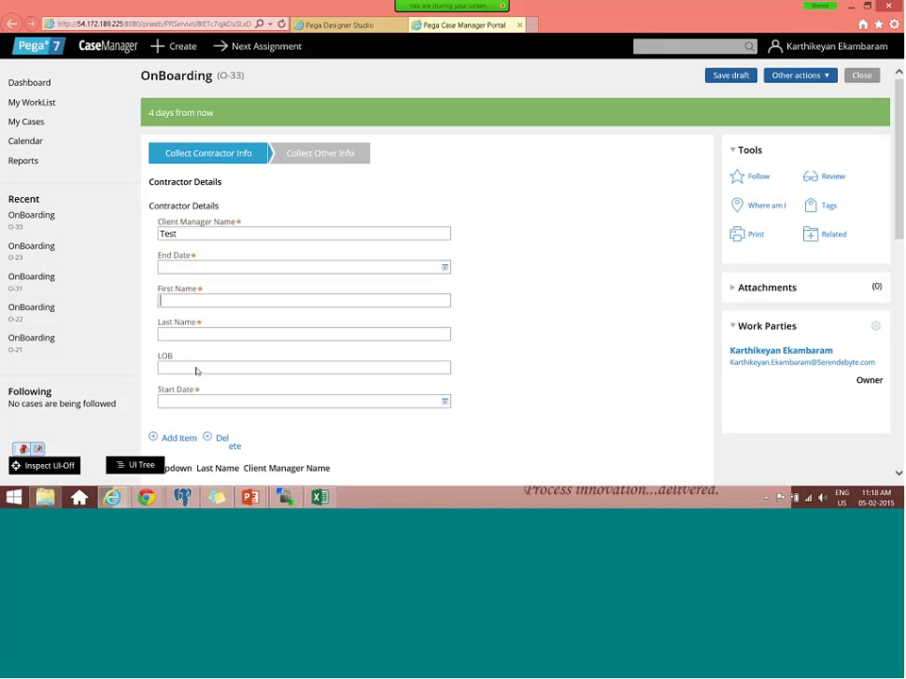
type("Test")
left_click(445, 267)
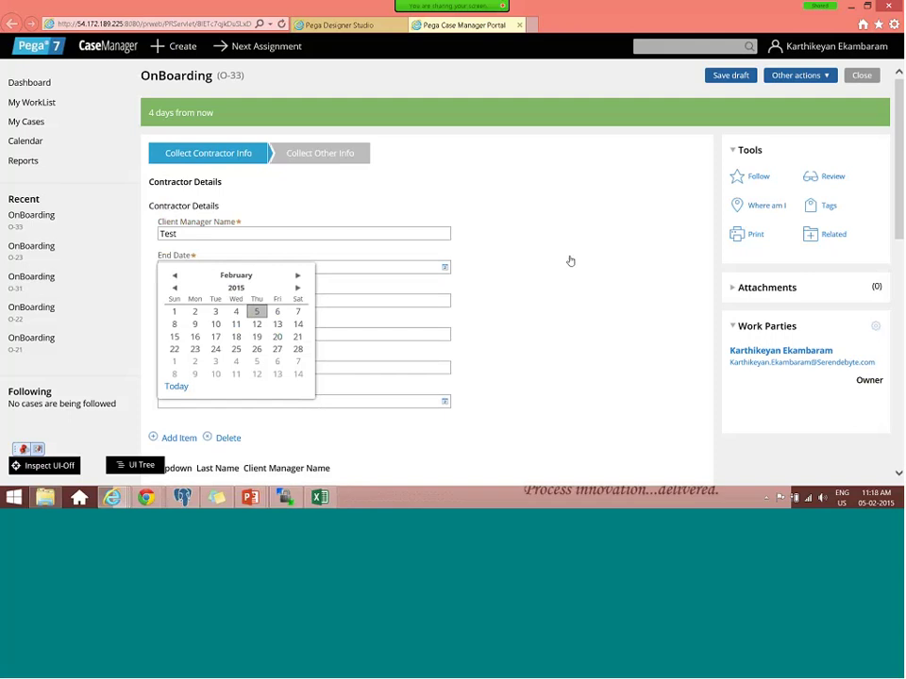
left_click(423, 381)
scroll(359, 324, "down", 3)
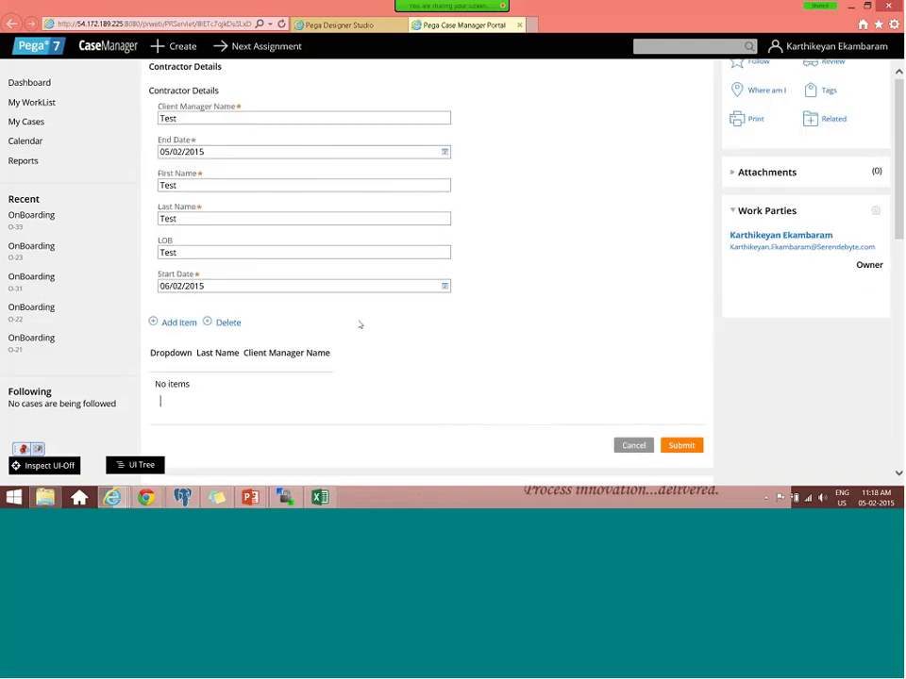
left_click(679, 370)
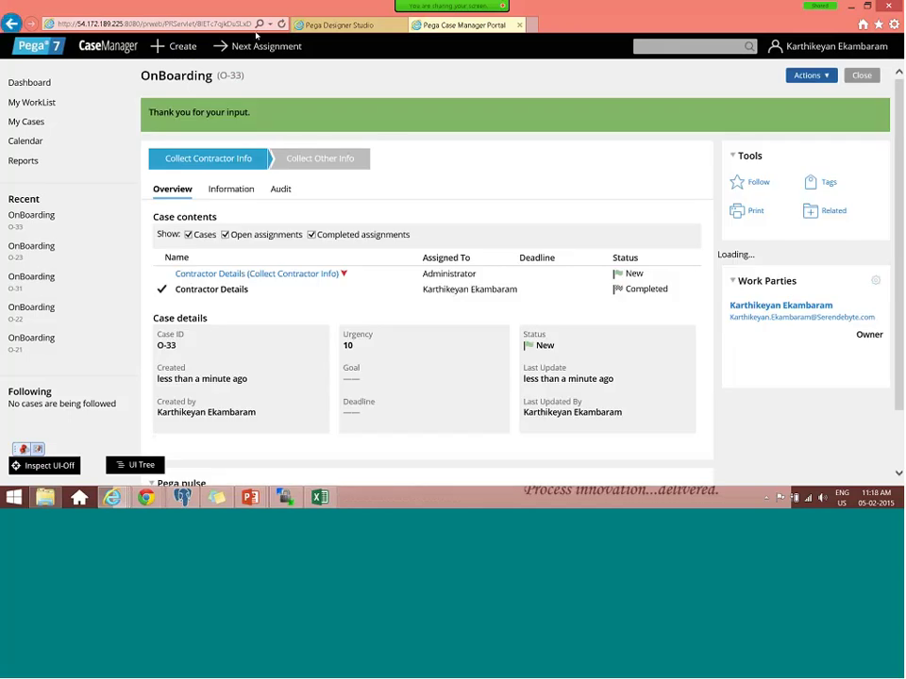
- Open the Clipboard viewer from Designer Studio and select the D_ManagerWorkGroups page
left_click(341, 25)
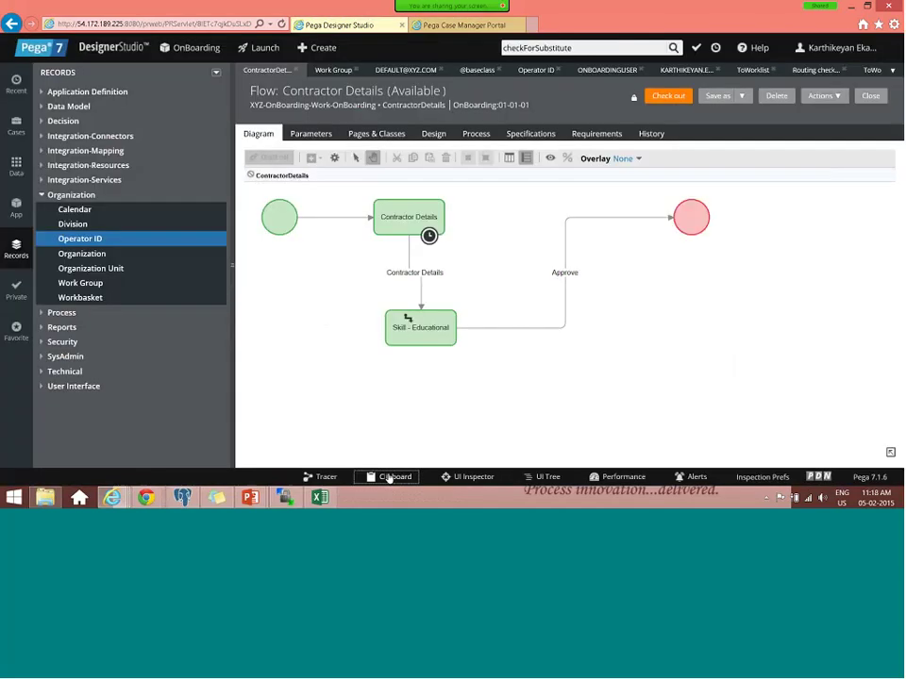
left_click(389, 477)
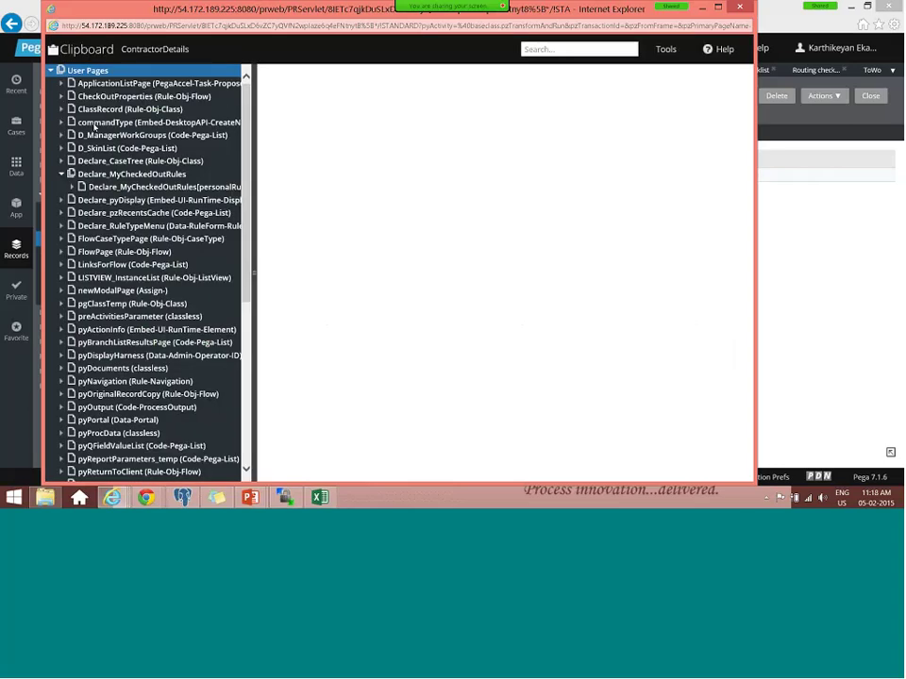
left_click(104, 135)
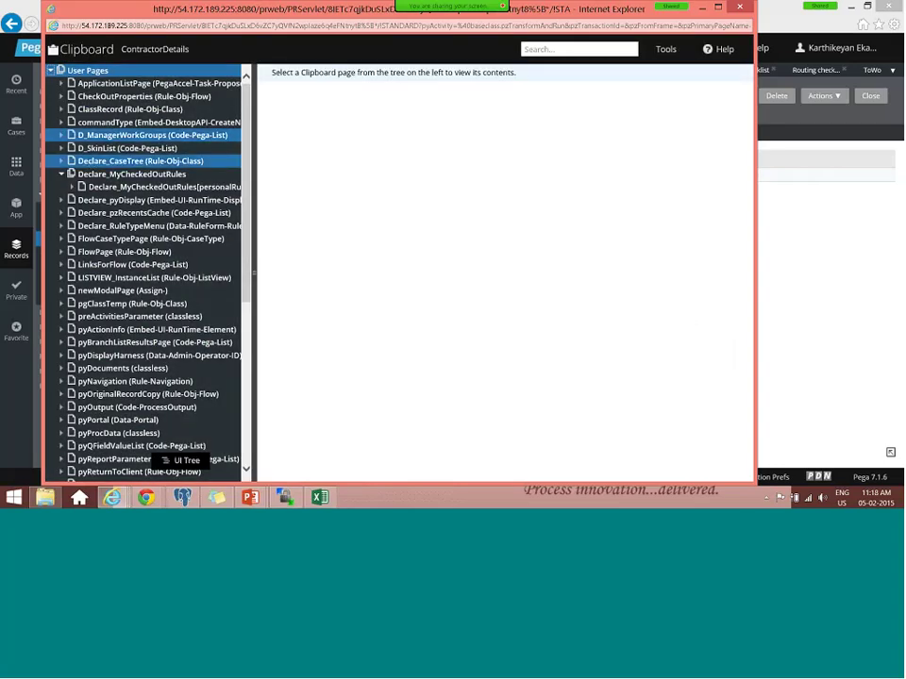
- Bring up the clipboard thread list and reposition the Clipboard Viewer window
left_click(182, 51)
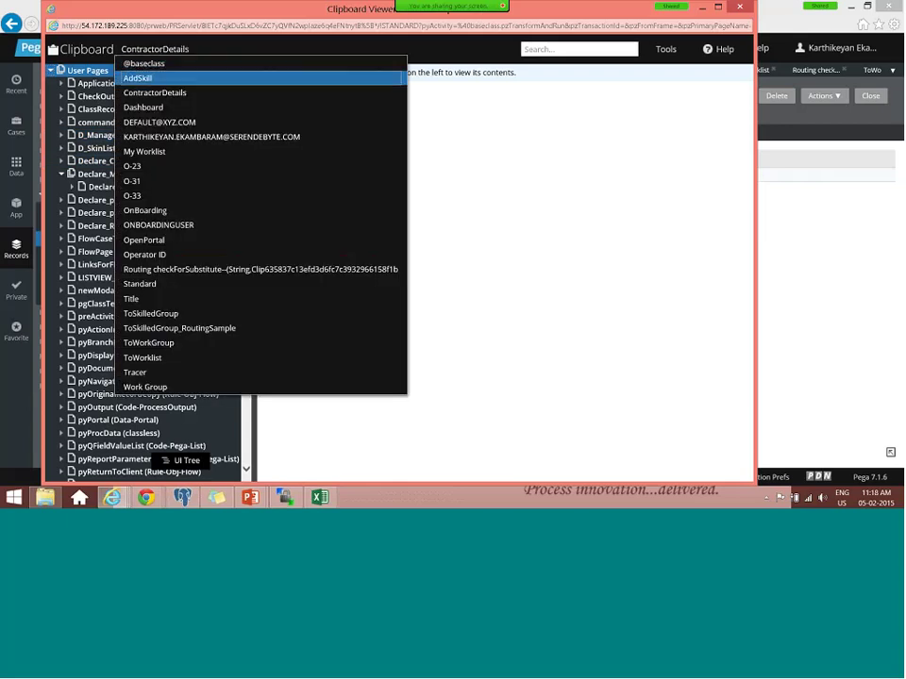
left_click_drag(595, 220, 595, 220)
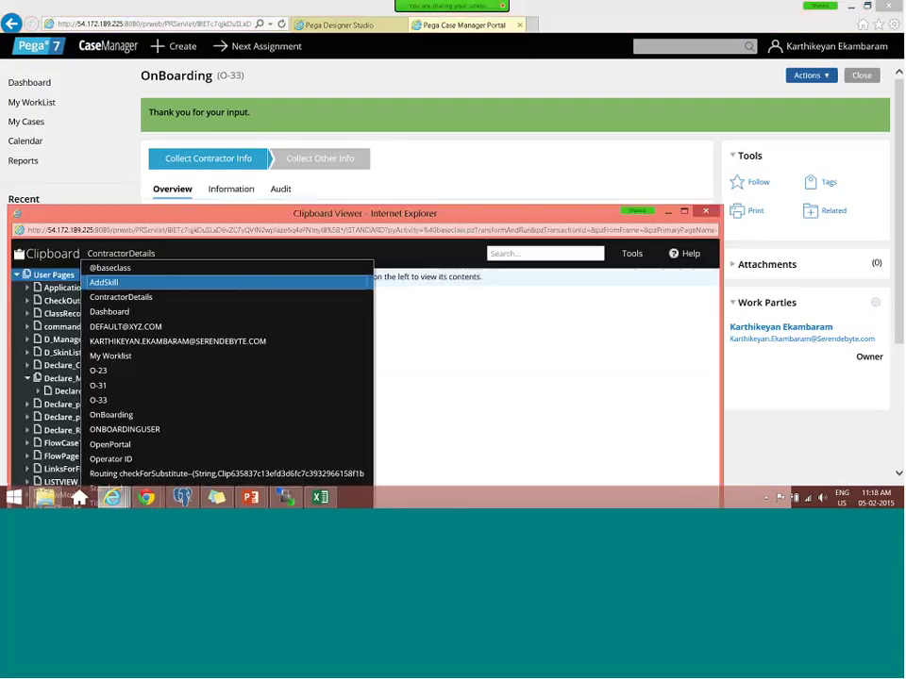
left_click_drag(207, 213, 260, 44)
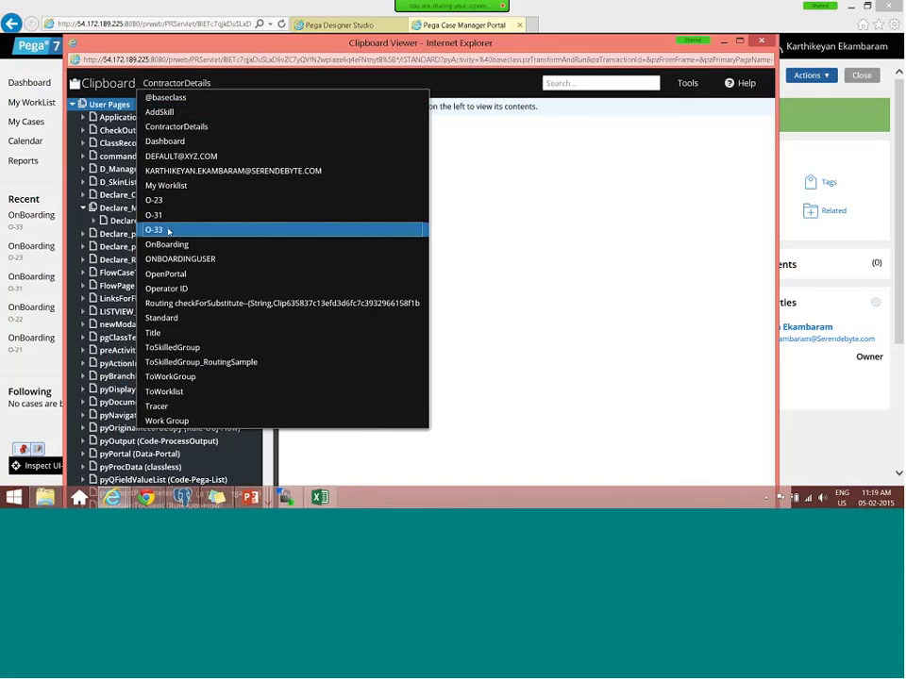
- Maximize the Clipboard Viewer and expand CaseContentsPage > pxResults to the first Assign-Worklist result
double_click(201, 42)
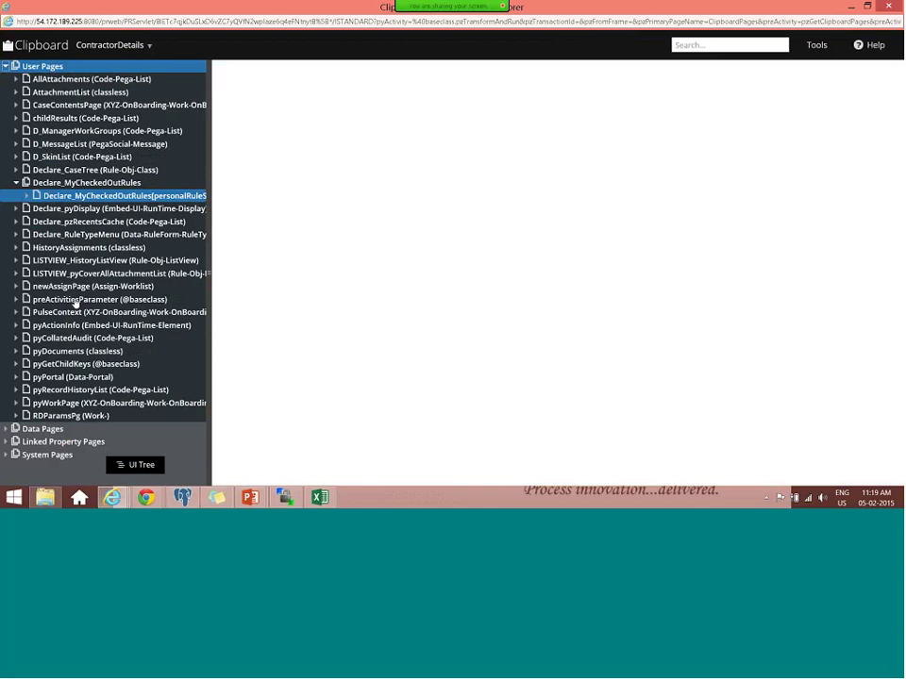
left_click(23, 106)
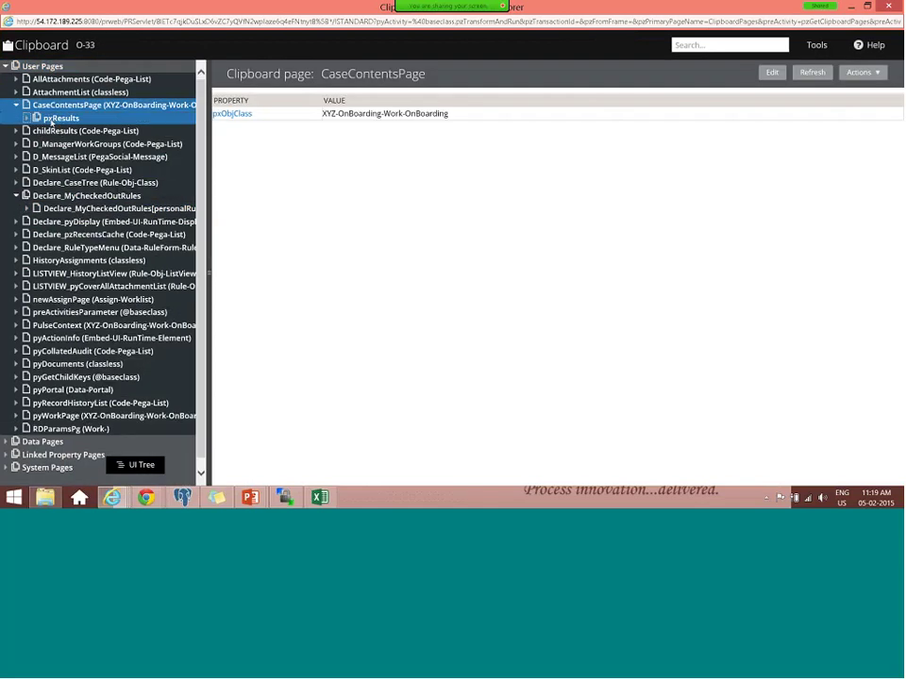
left_click(53, 118)
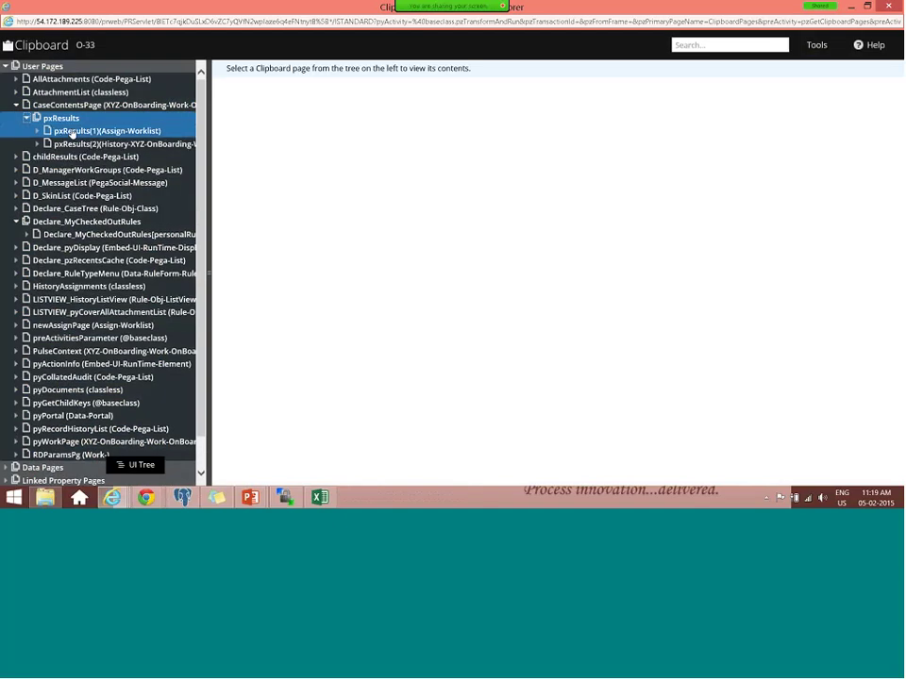
left_click(72, 131)
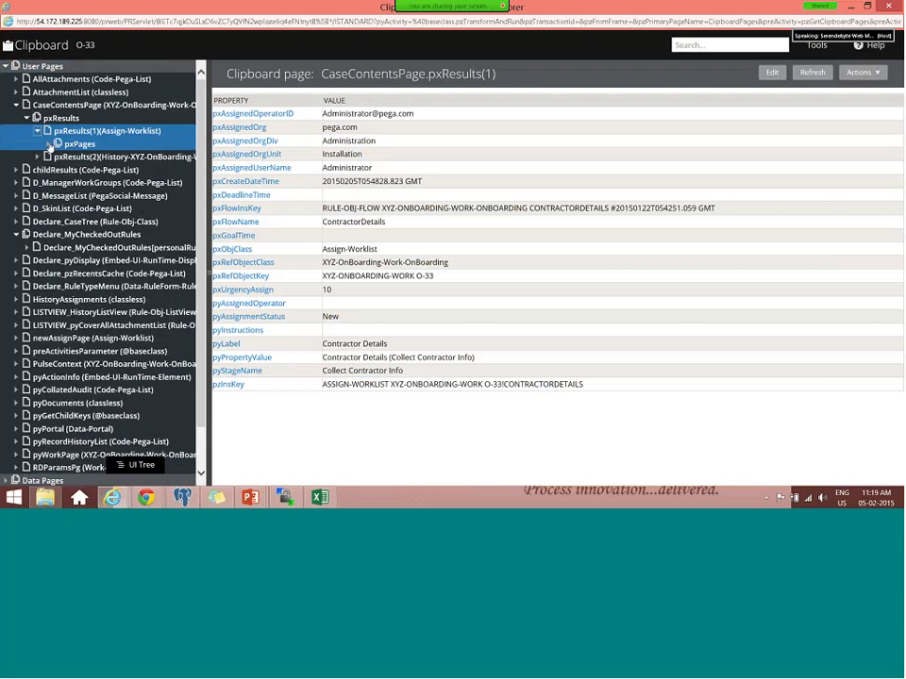
- Inspect pxPages(FlowPage) under that result, then return to the PowerPoint slide show
left_click(49, 144)
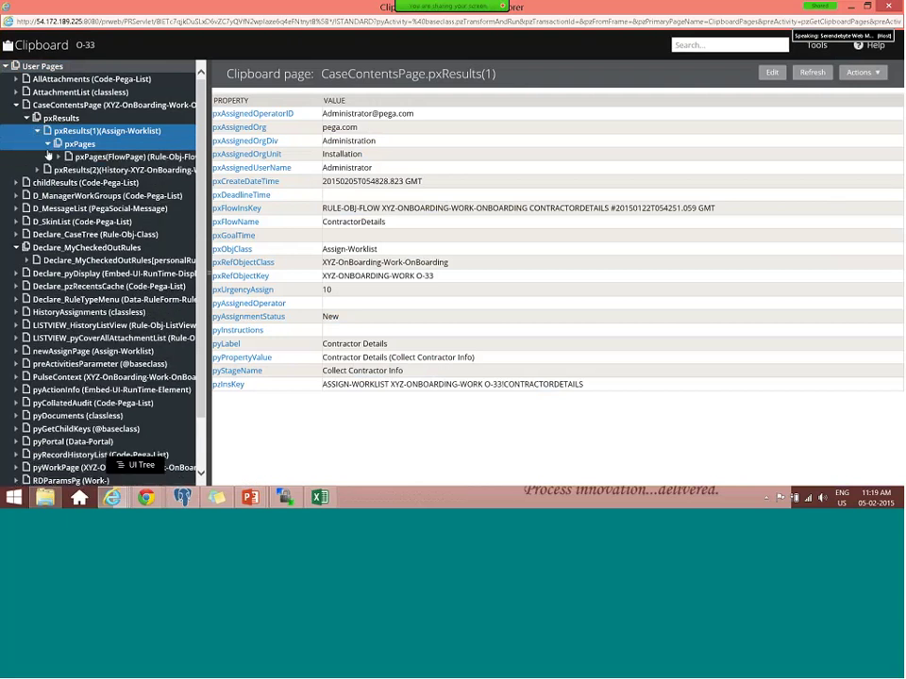
left_click(113, 156)
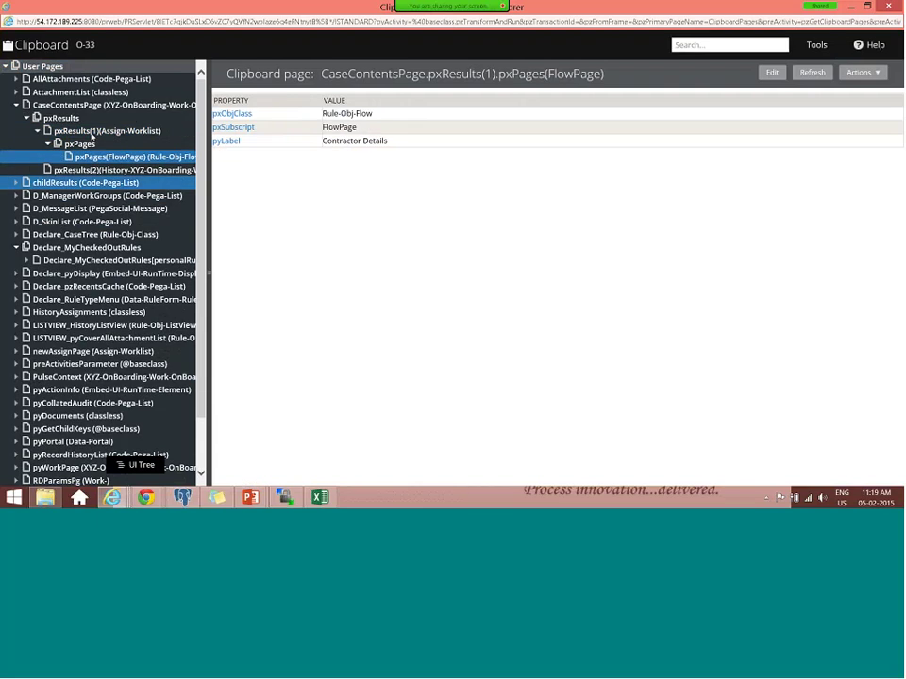
left_click(93, 140)
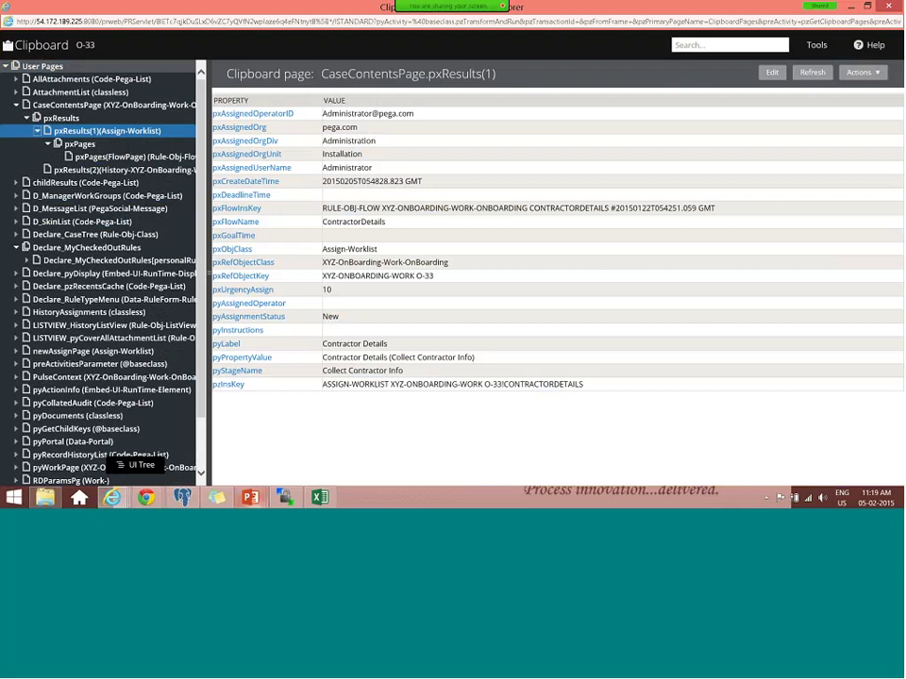
mouse_move(250, 497)
left_click(269, 321)
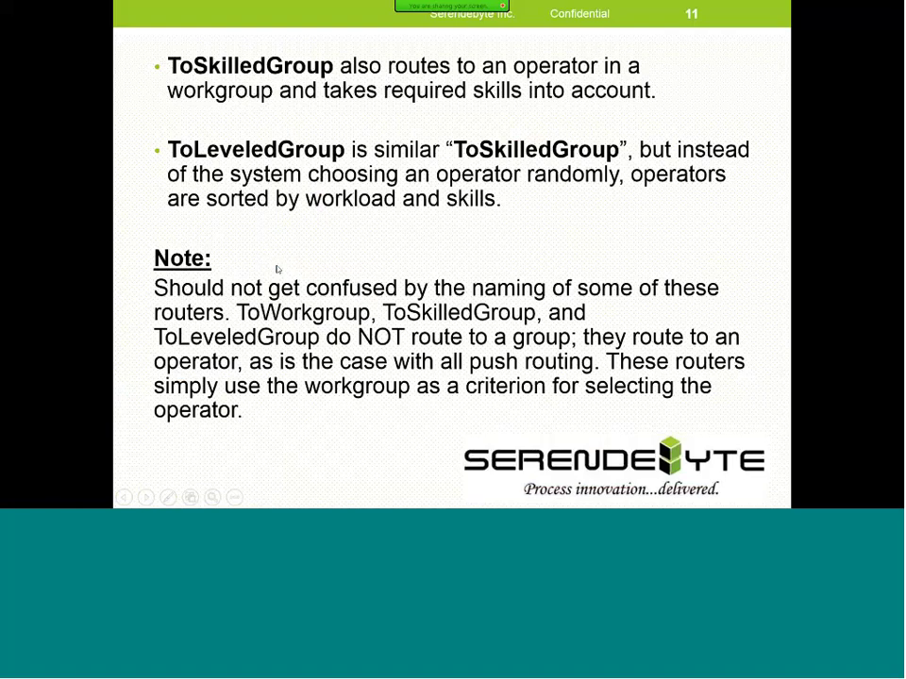
- Step between the pull-based and push-based routing slides, then return to the browser
key("Left")
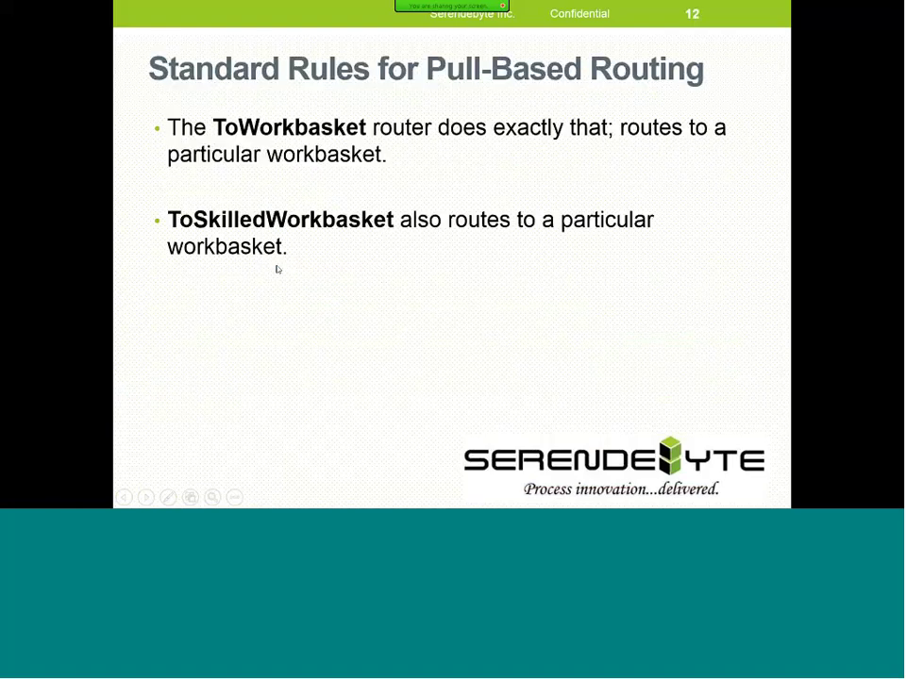
key("Right")
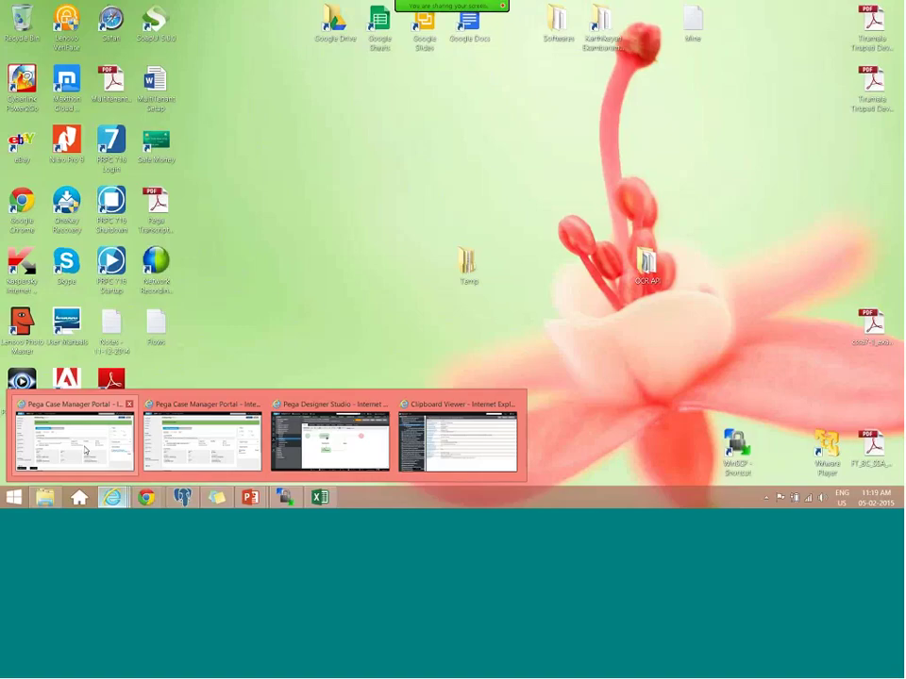
left_click(132, 434)
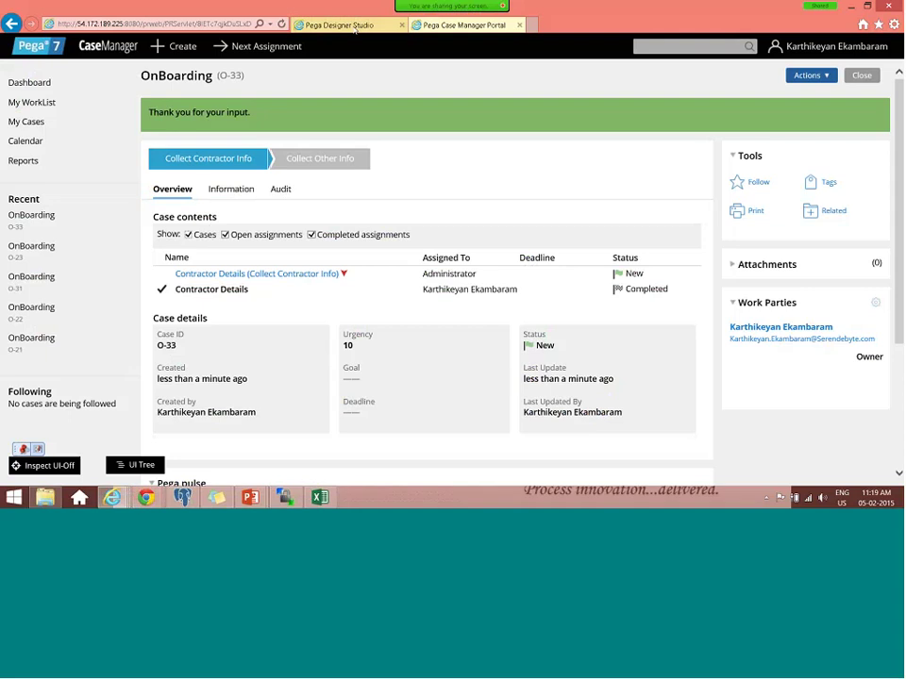
- Check out the Contractor Details flow and select the Skill - Educational assignment
left_click(354, 29)
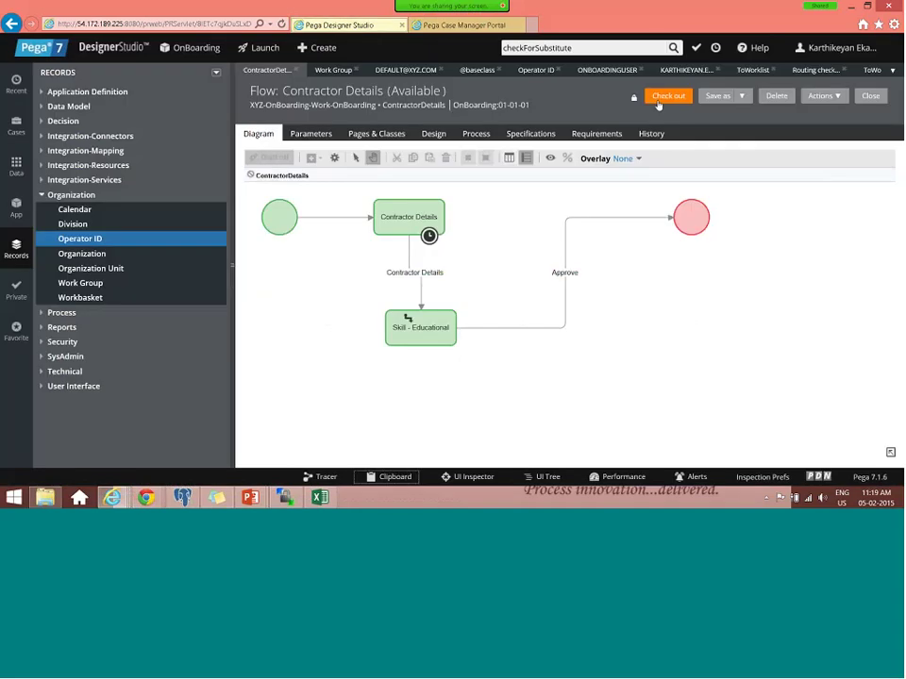
left_click(657, 100)
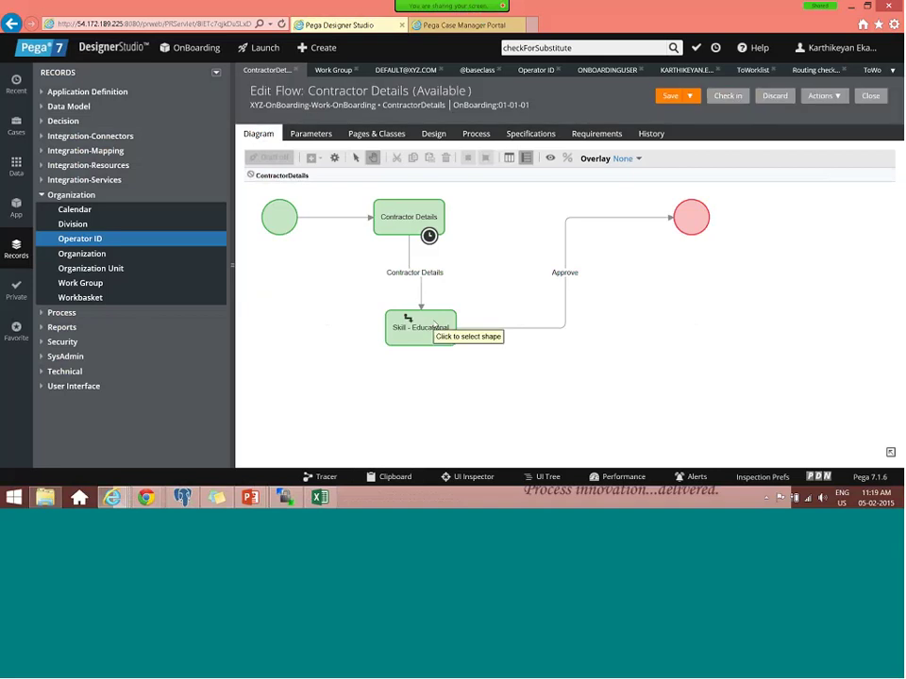
left_click(409, 319)
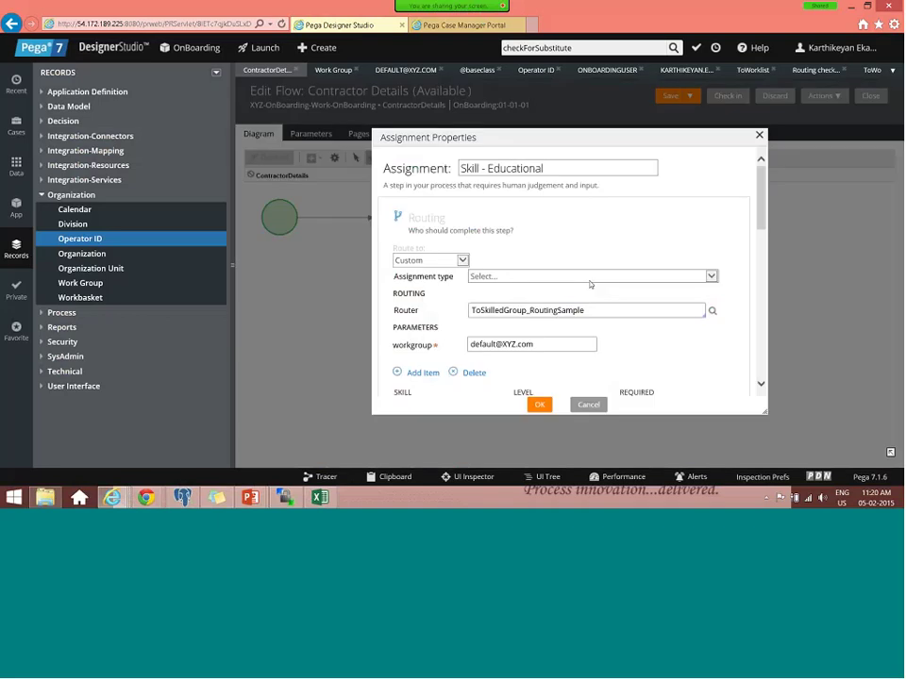
left_click(545, 306)
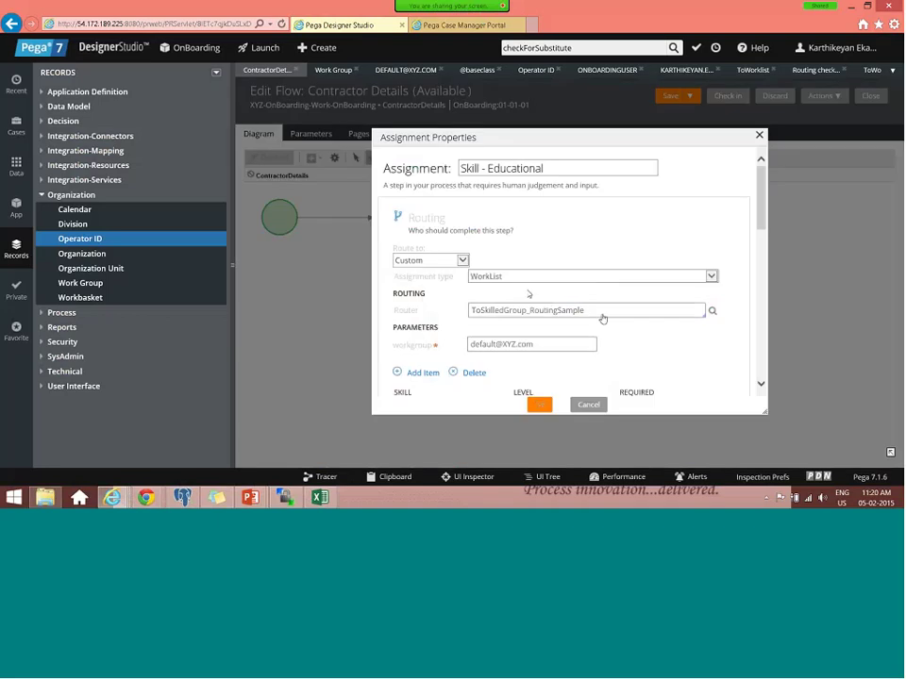
left_click(539, 404)
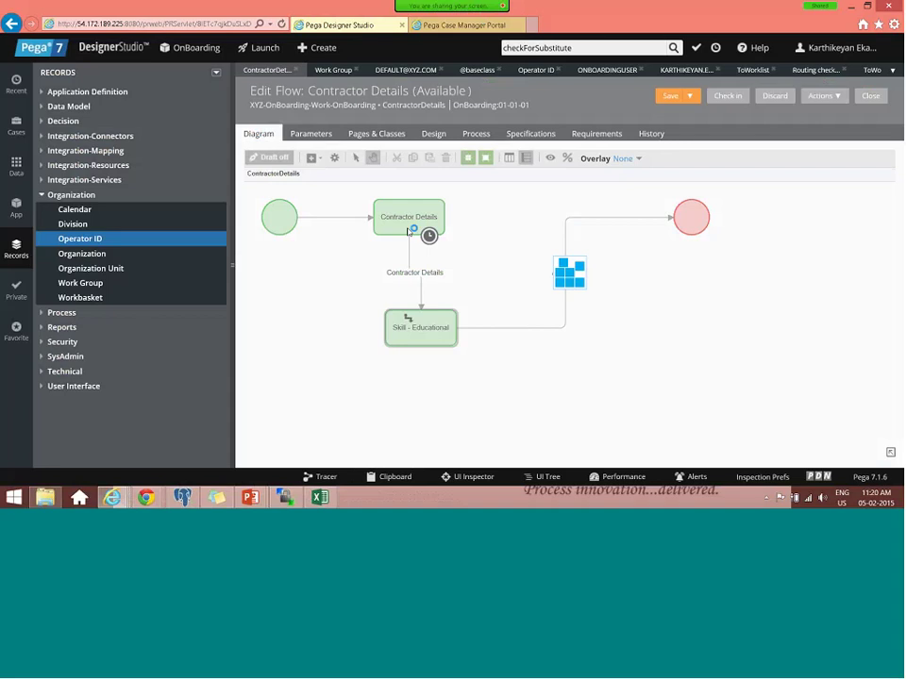
- In Skill - Educational's properties, set Assignment type to WorkList and clear the Router value
double_click(421, 315)
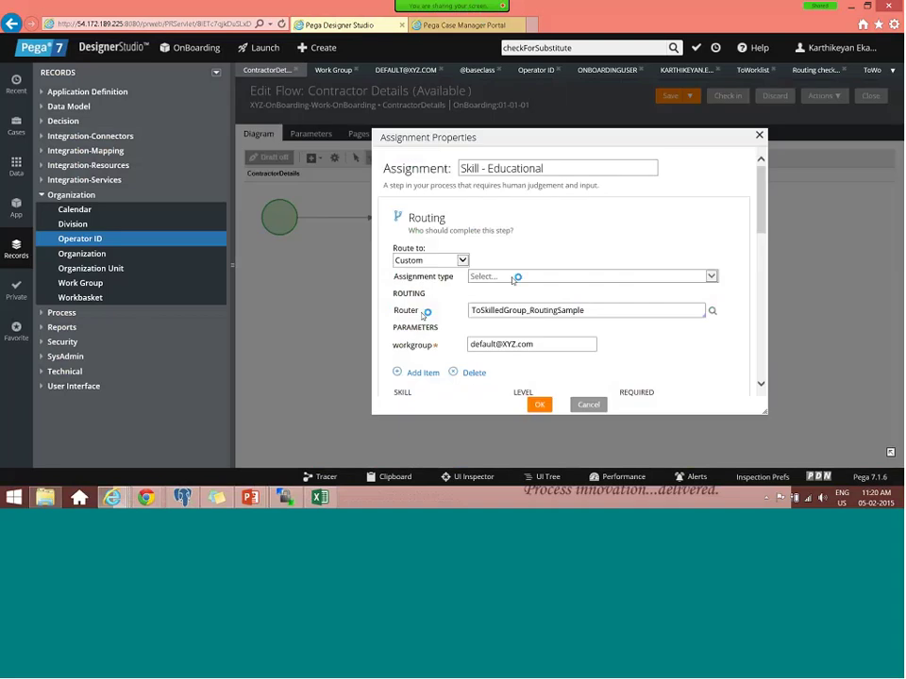
left_click(514, 276)
left_click(517, 276)
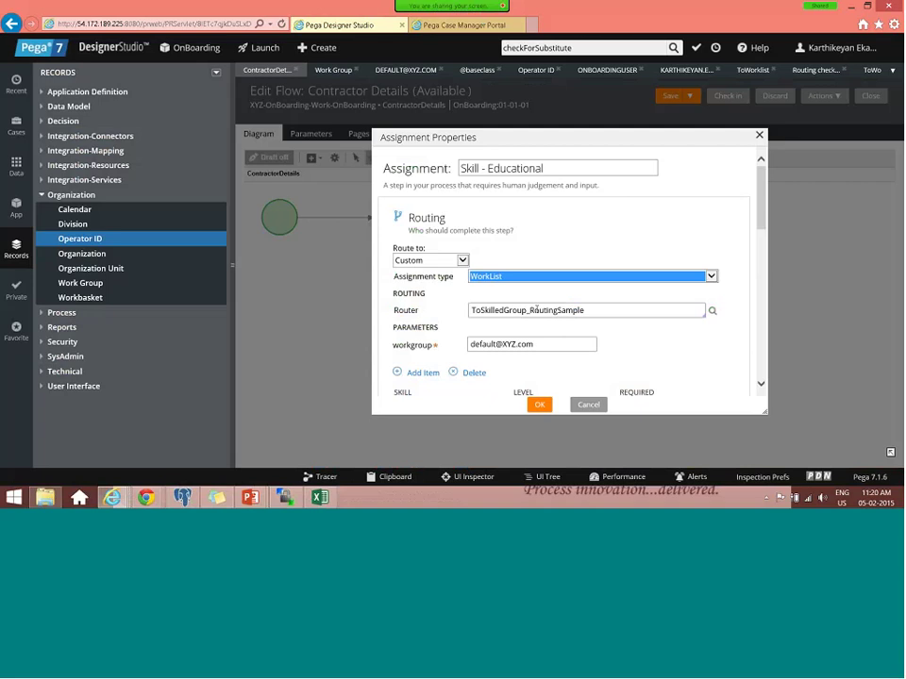
left_click(616, 306)
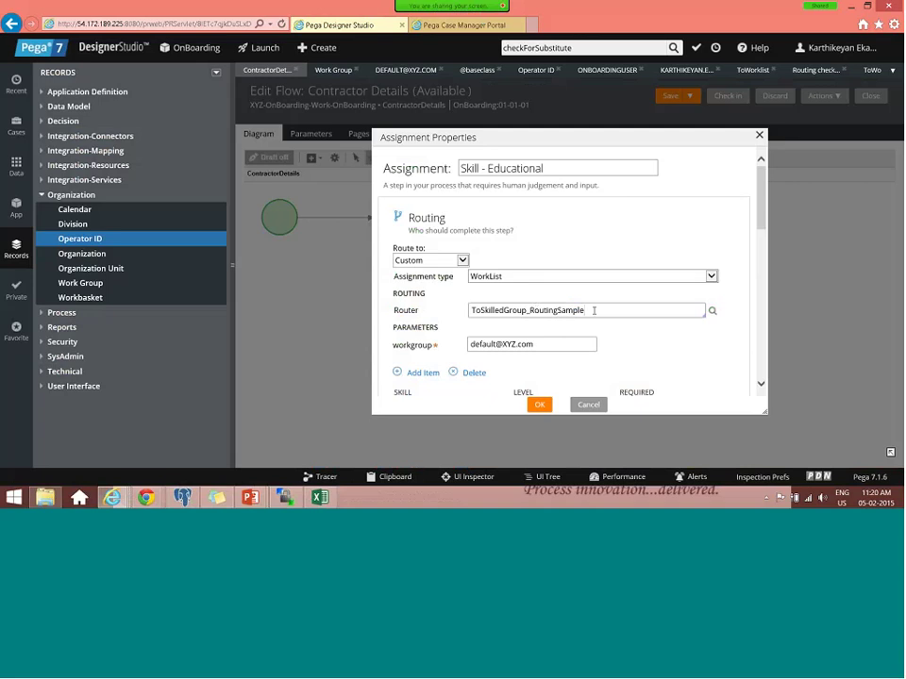
key("ctrl+a")
key("BackSpace")
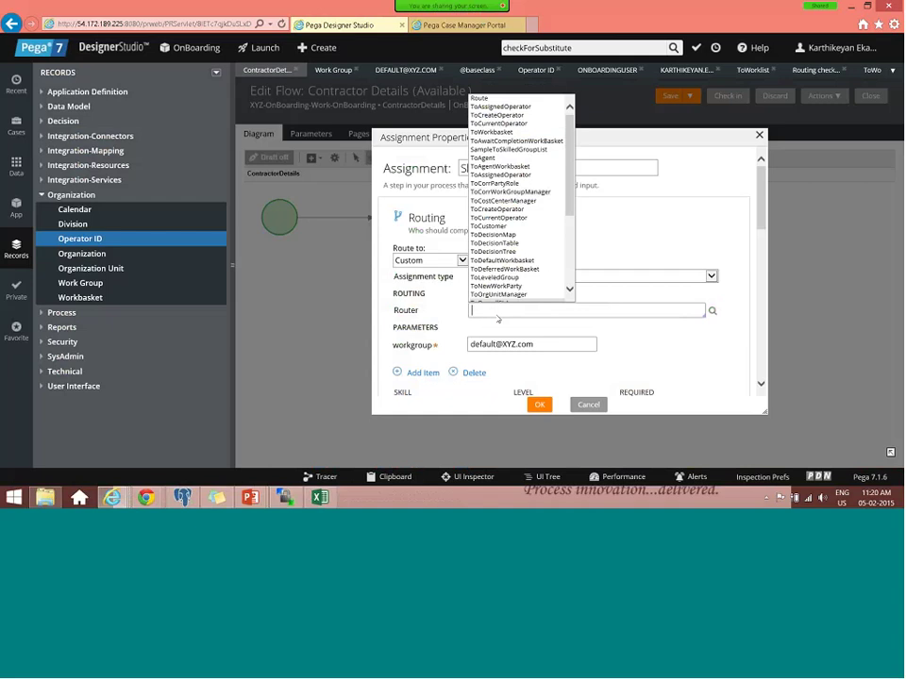
scroll(528, 265, "down", 3)
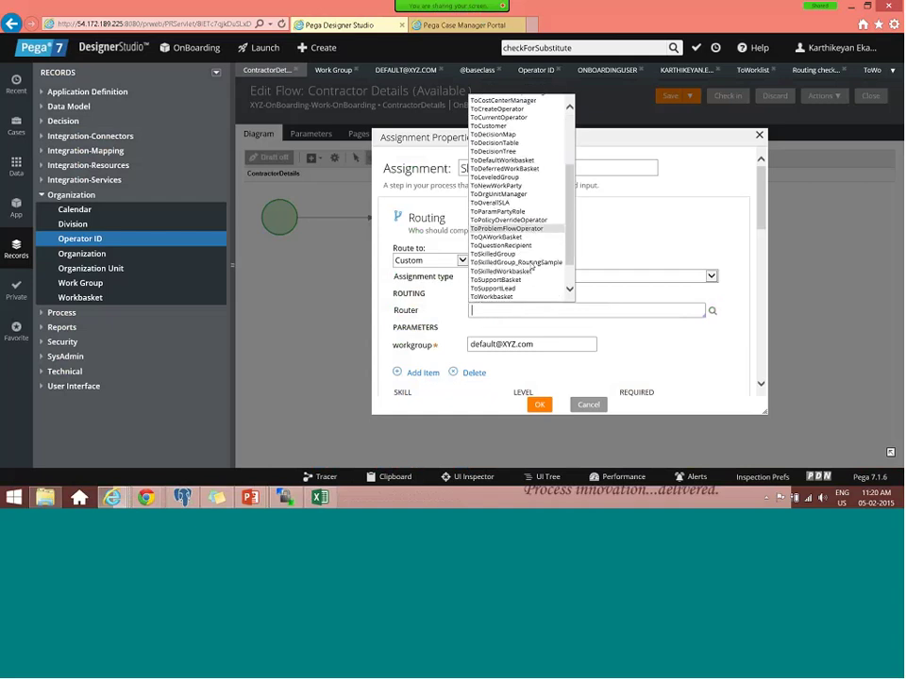
left_click(533, 268)
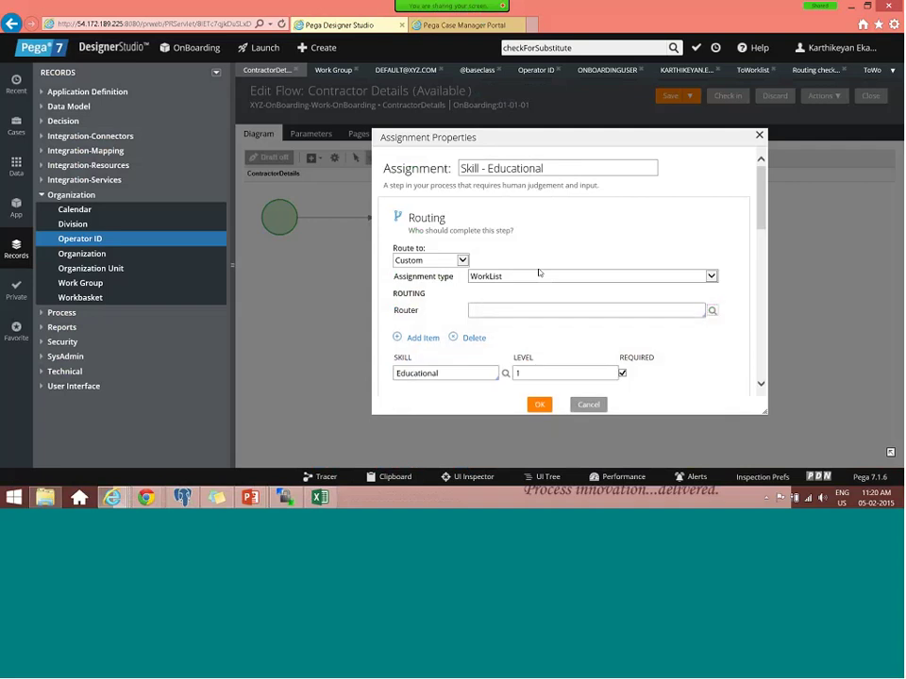
- Keep Custom as the route-to option and review the now-empty Router field
left_click(463, 261)
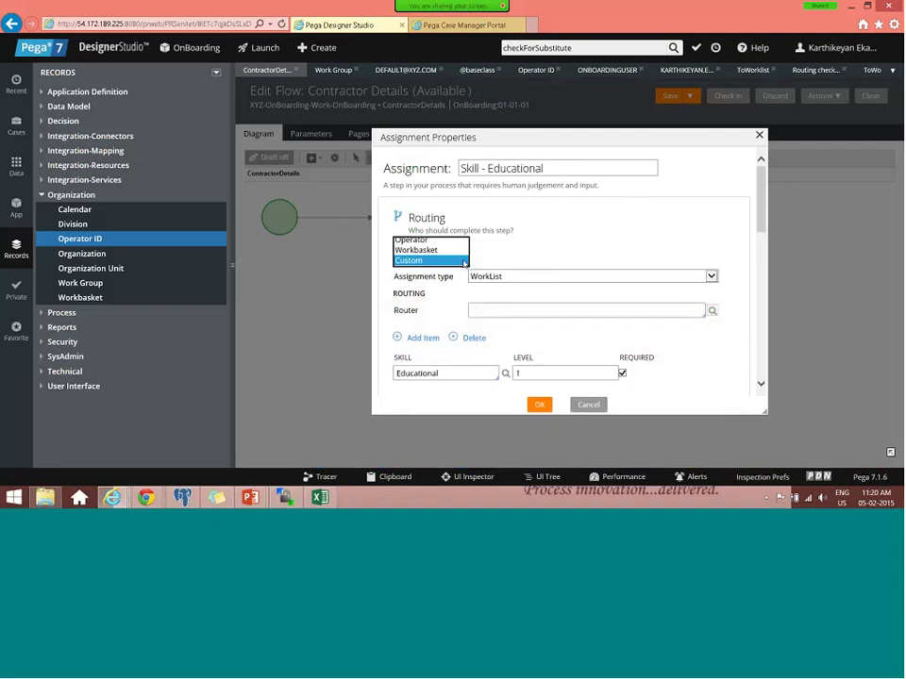
left_click(458, 261)
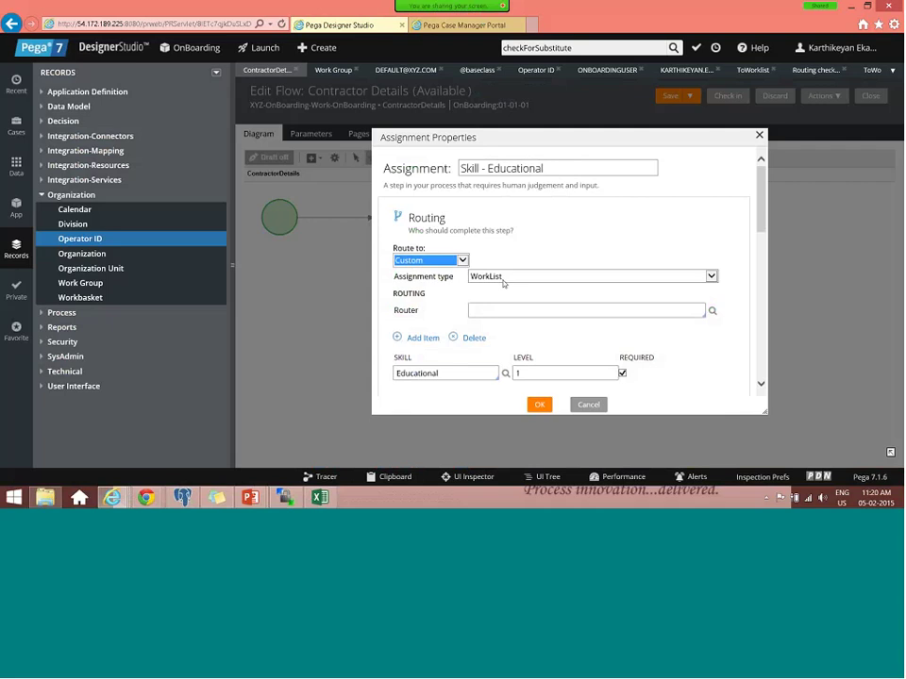
key("Tab")
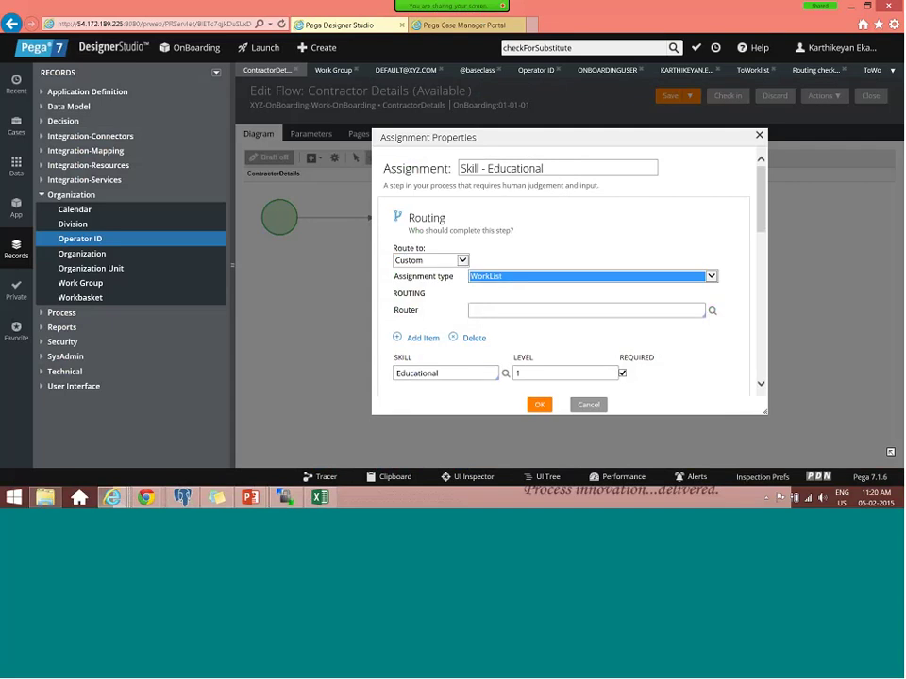
left_click(507, 314)
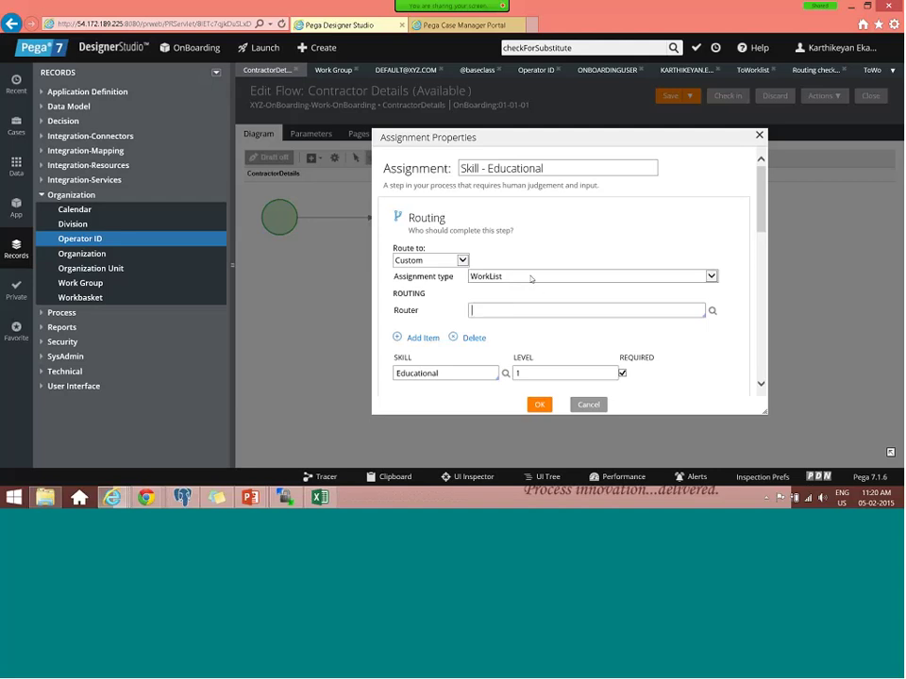
scroll(531, 279, "down", 1)
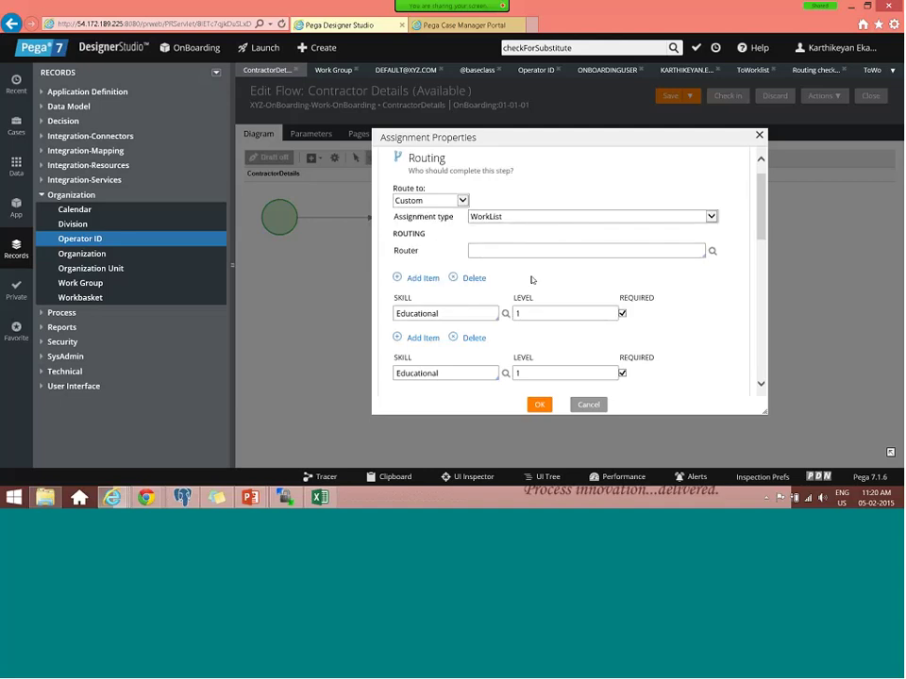
scroll(532, 280, "down", 3)
scroll(531, 279, "up", 4)
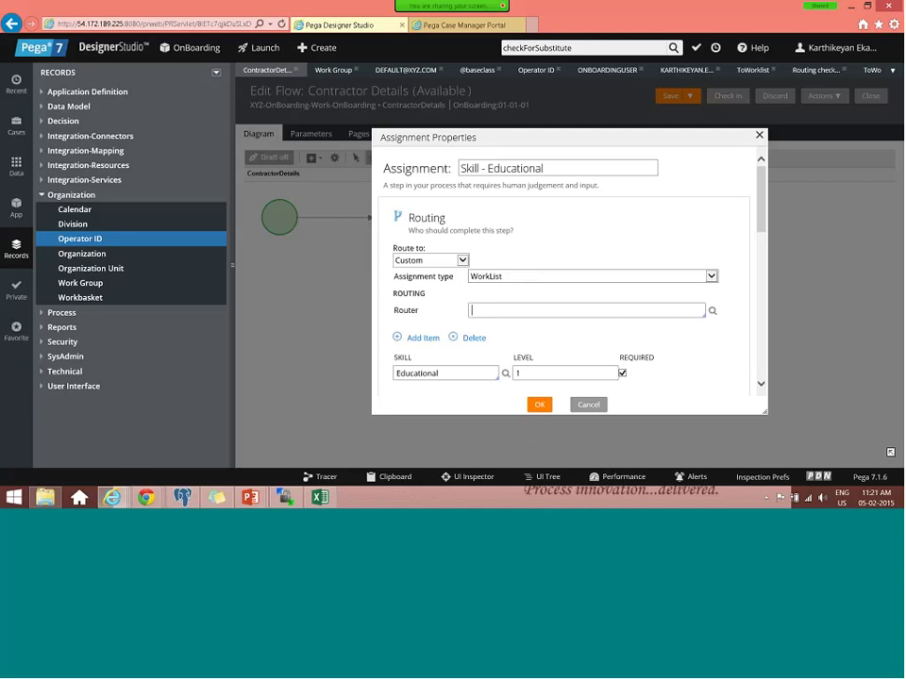
- Close Assignment Properties and advance two slides to the common work basket Scenario slide
left_click(759, 137)
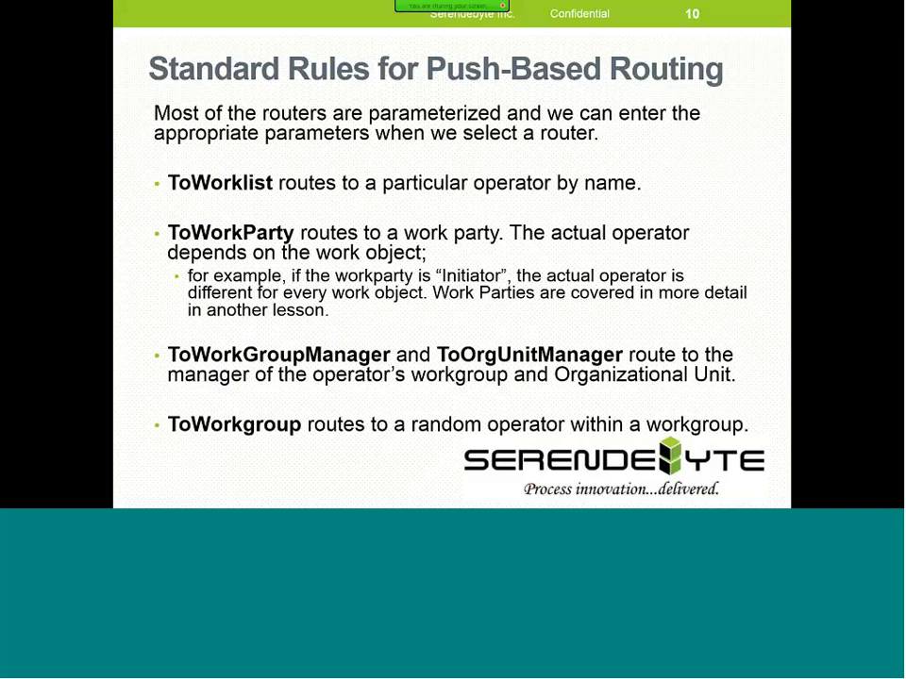
key("Page_Down")
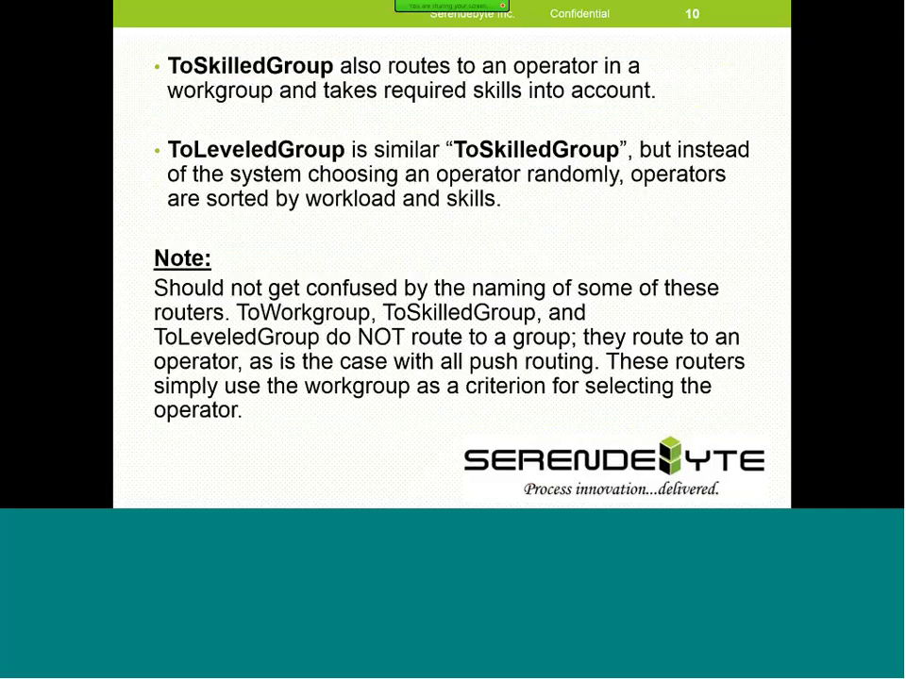
key("Page_Down")
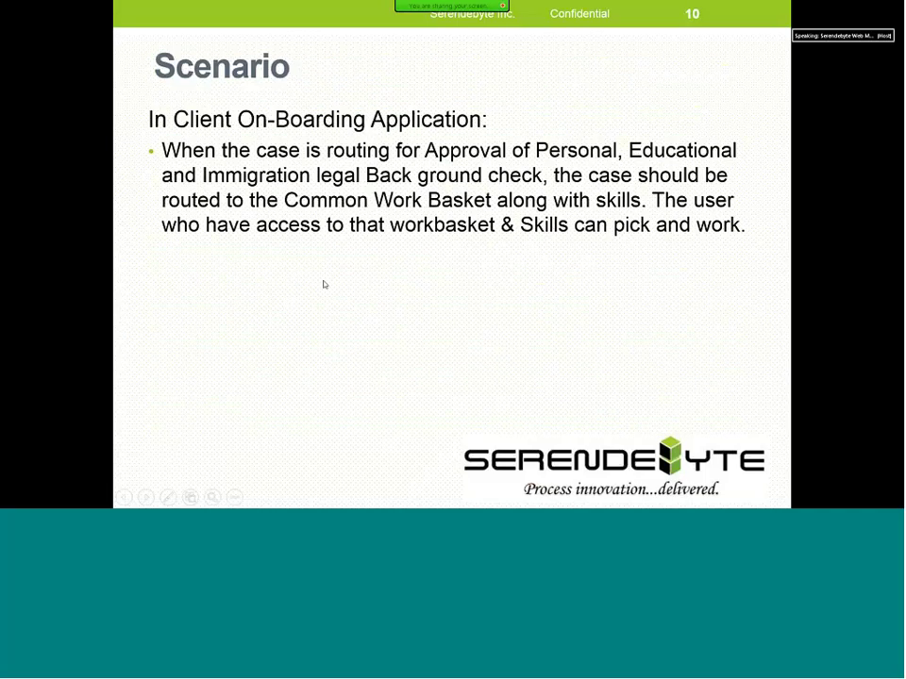